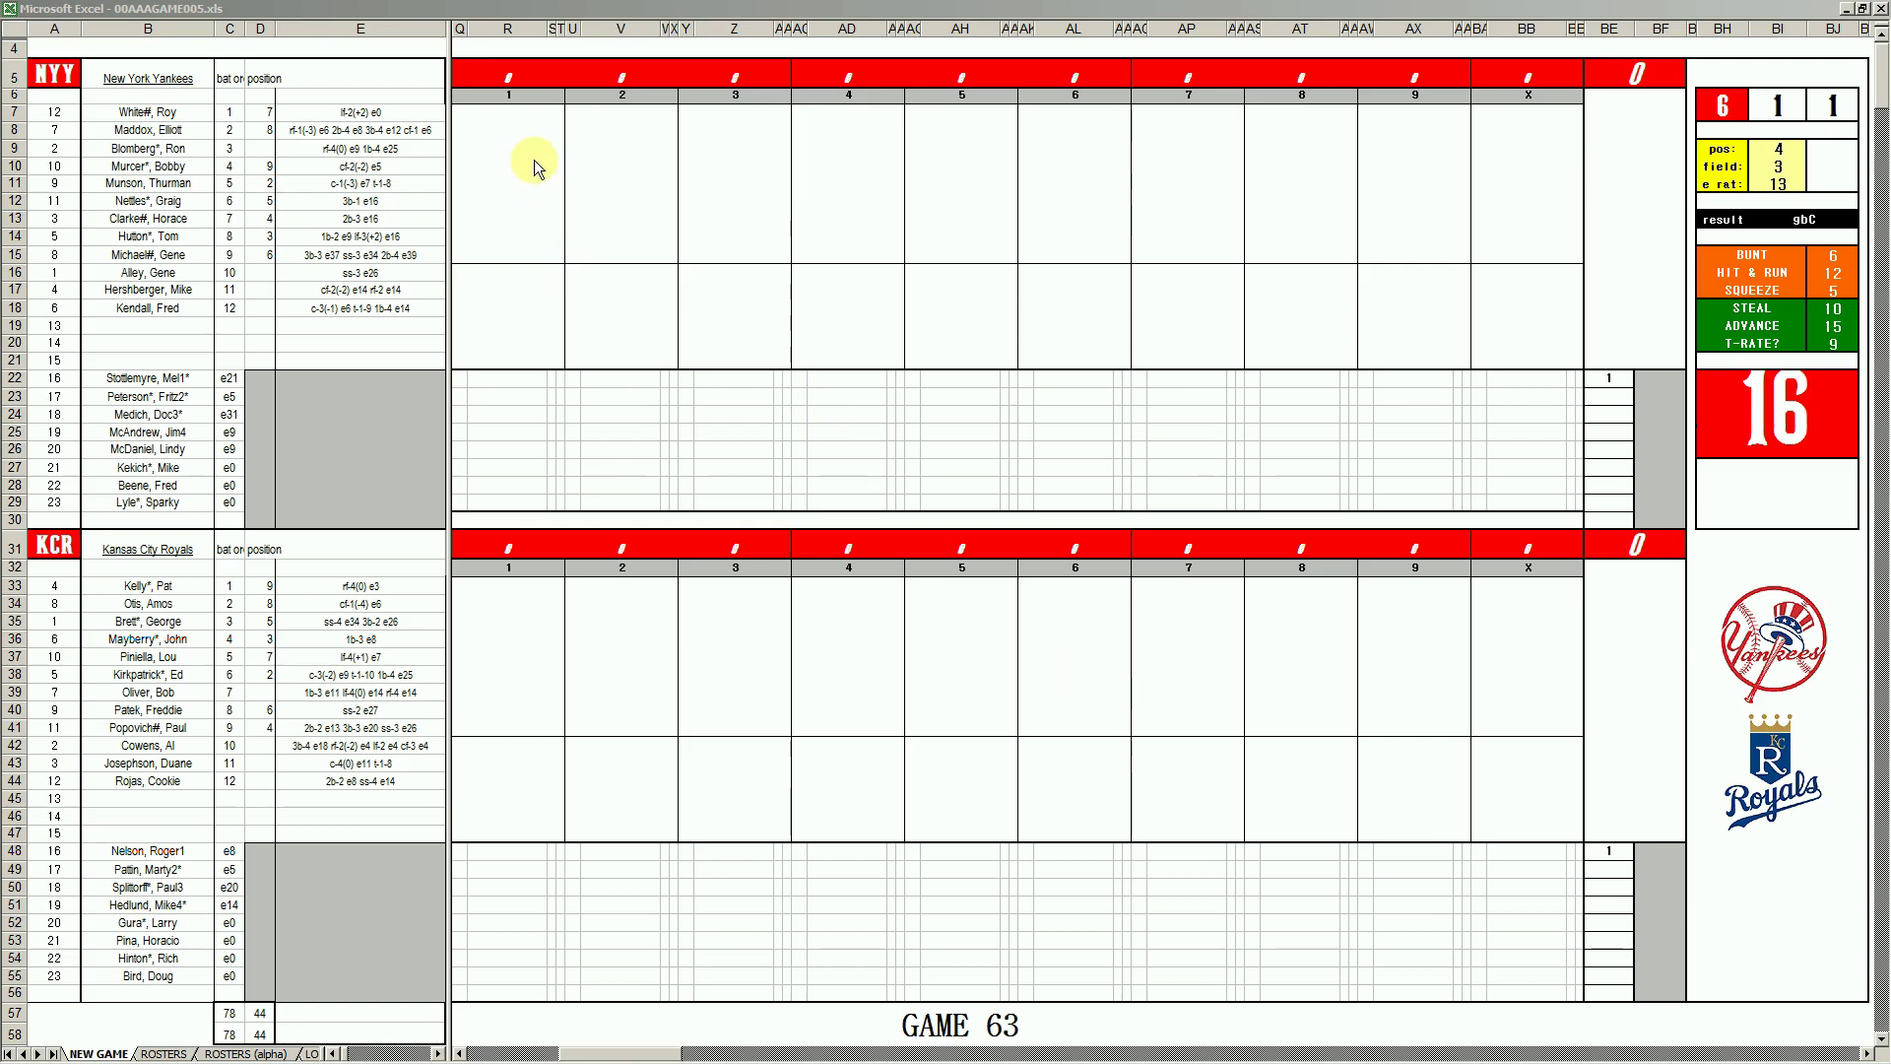
Score the Yankees' first three inning-1 batters as #7, 8 and #36 in column R.
left_click(514, 114)
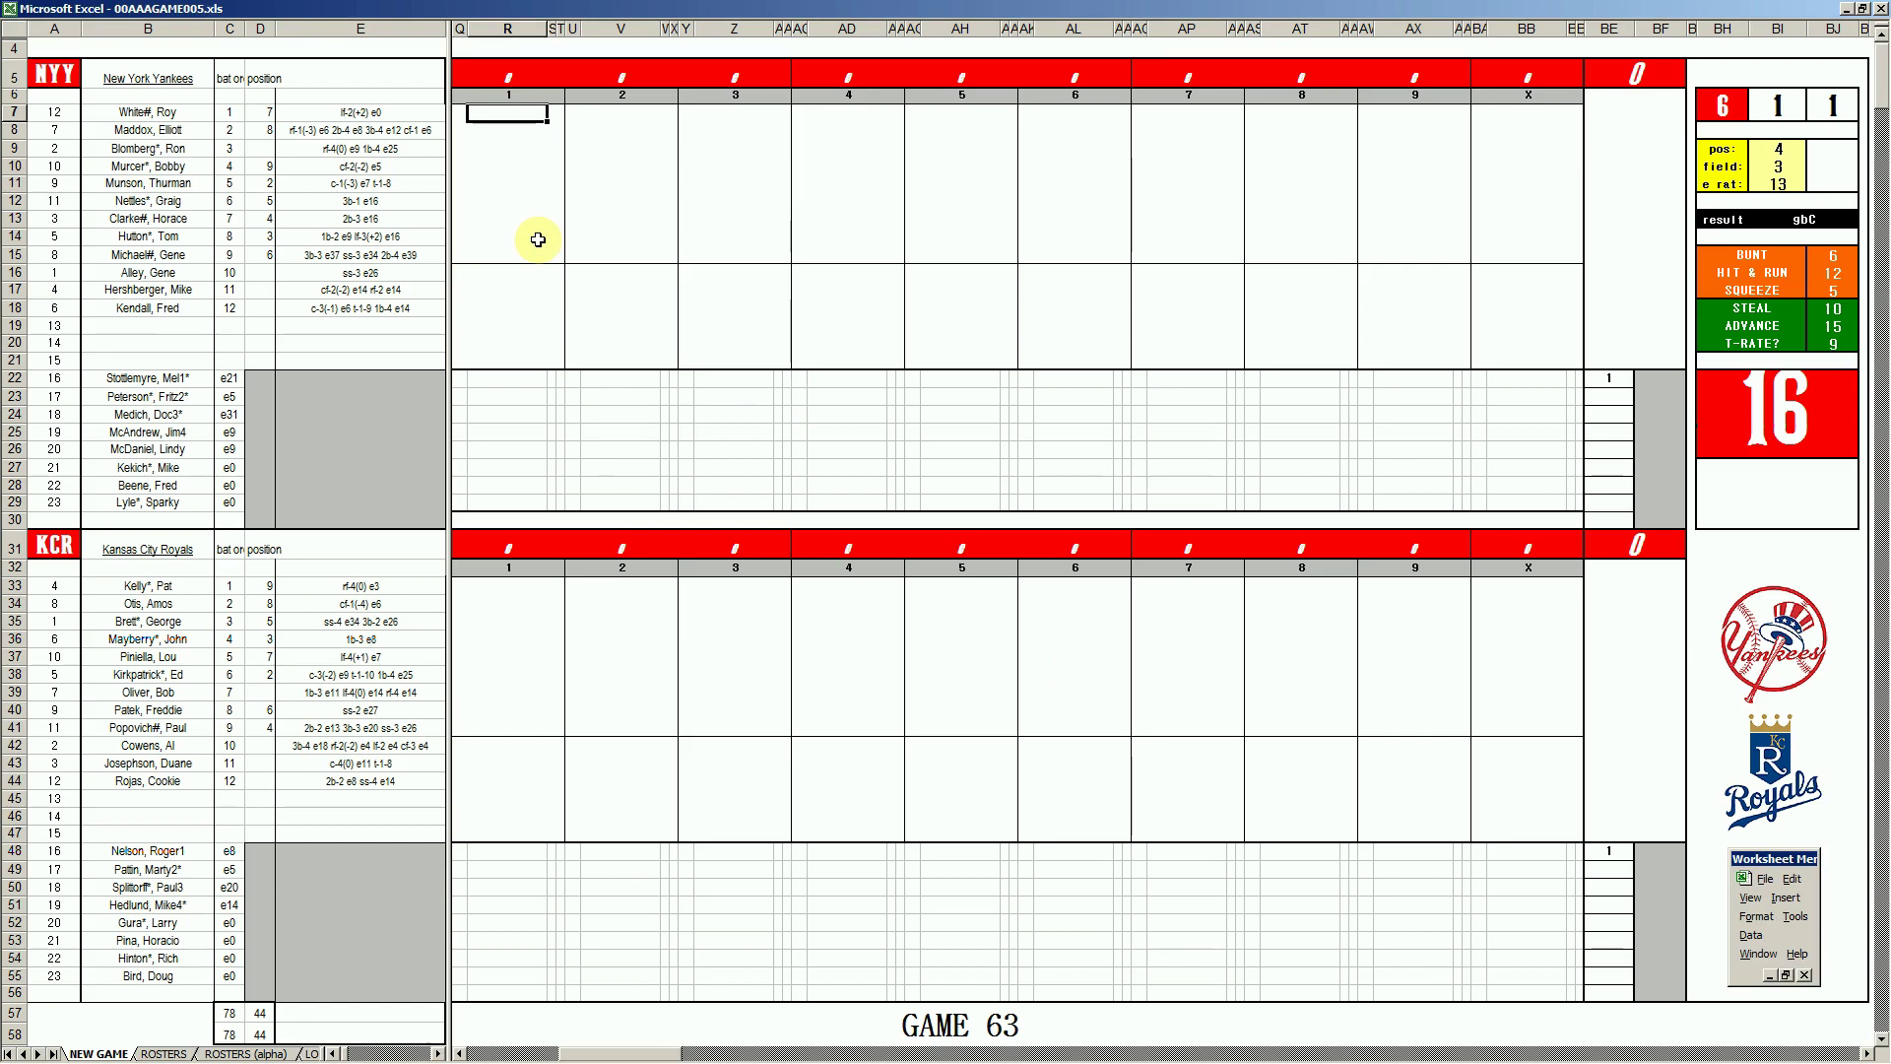
type("#7")
key("Return")
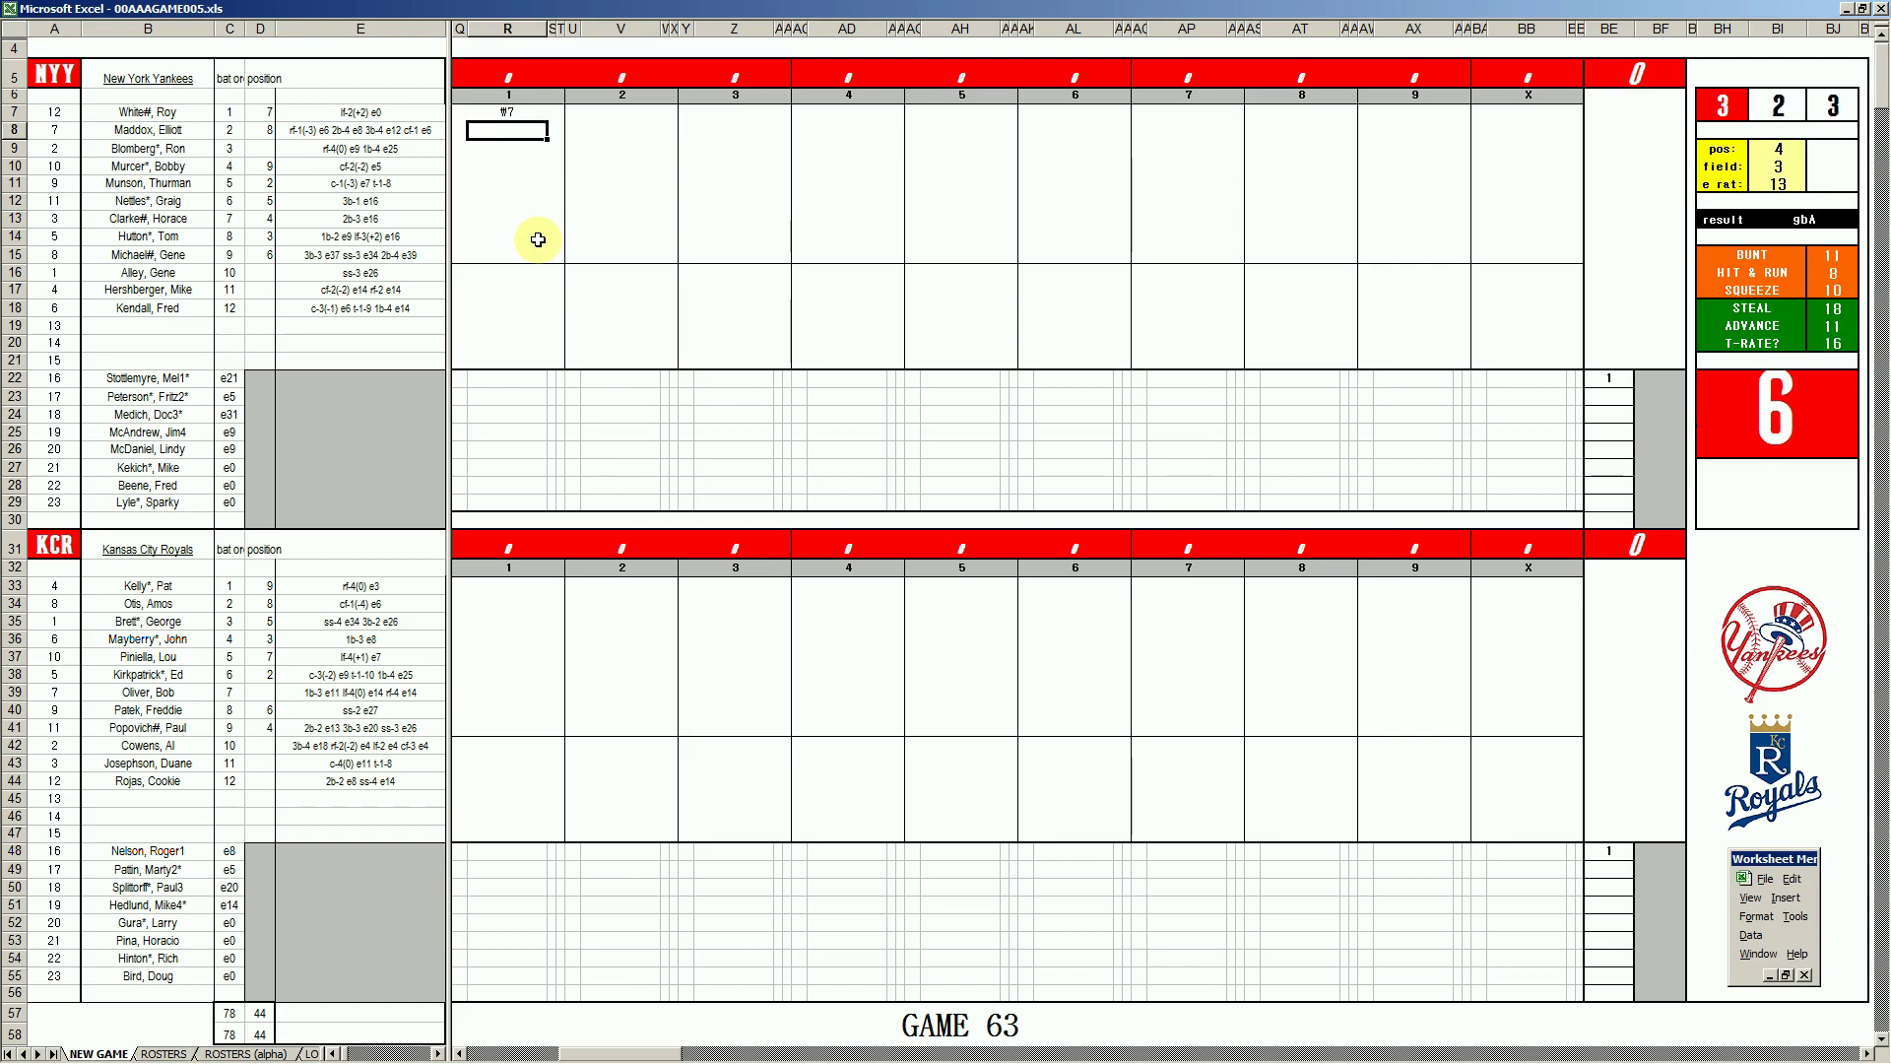
type("8")
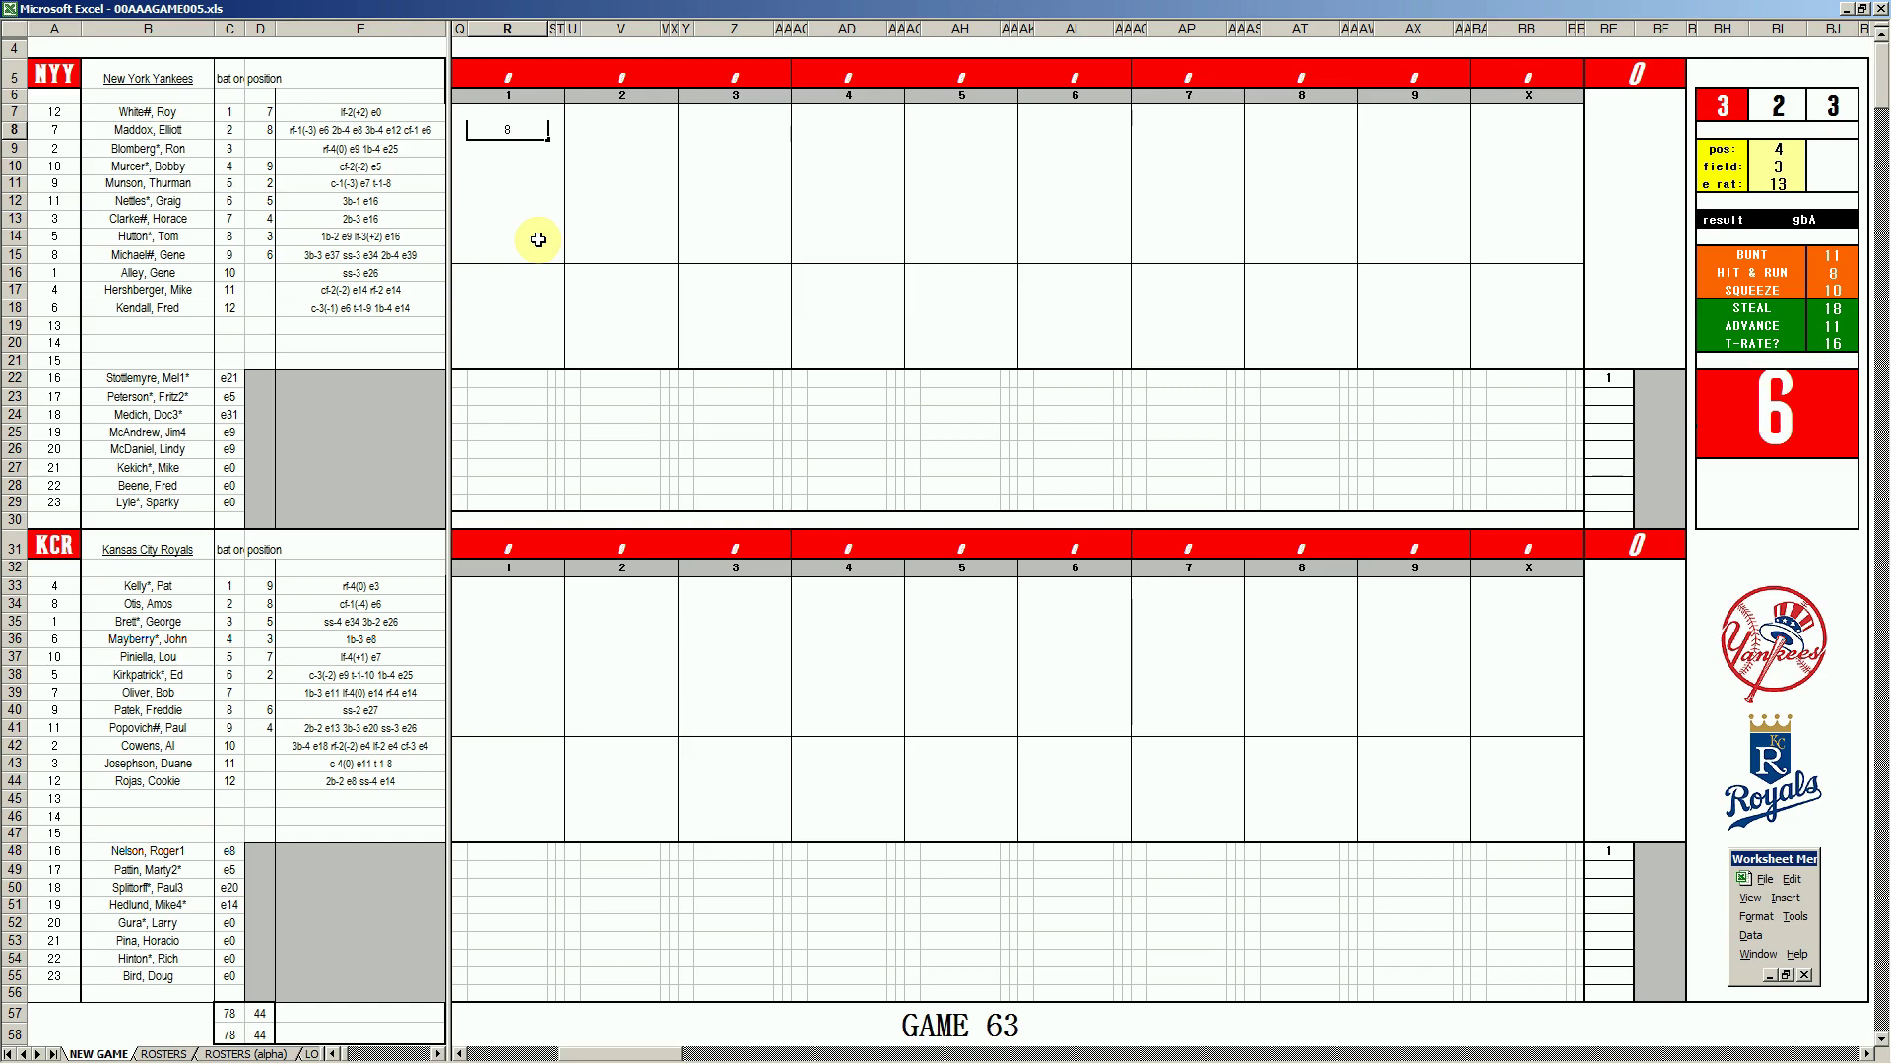
key("Return")
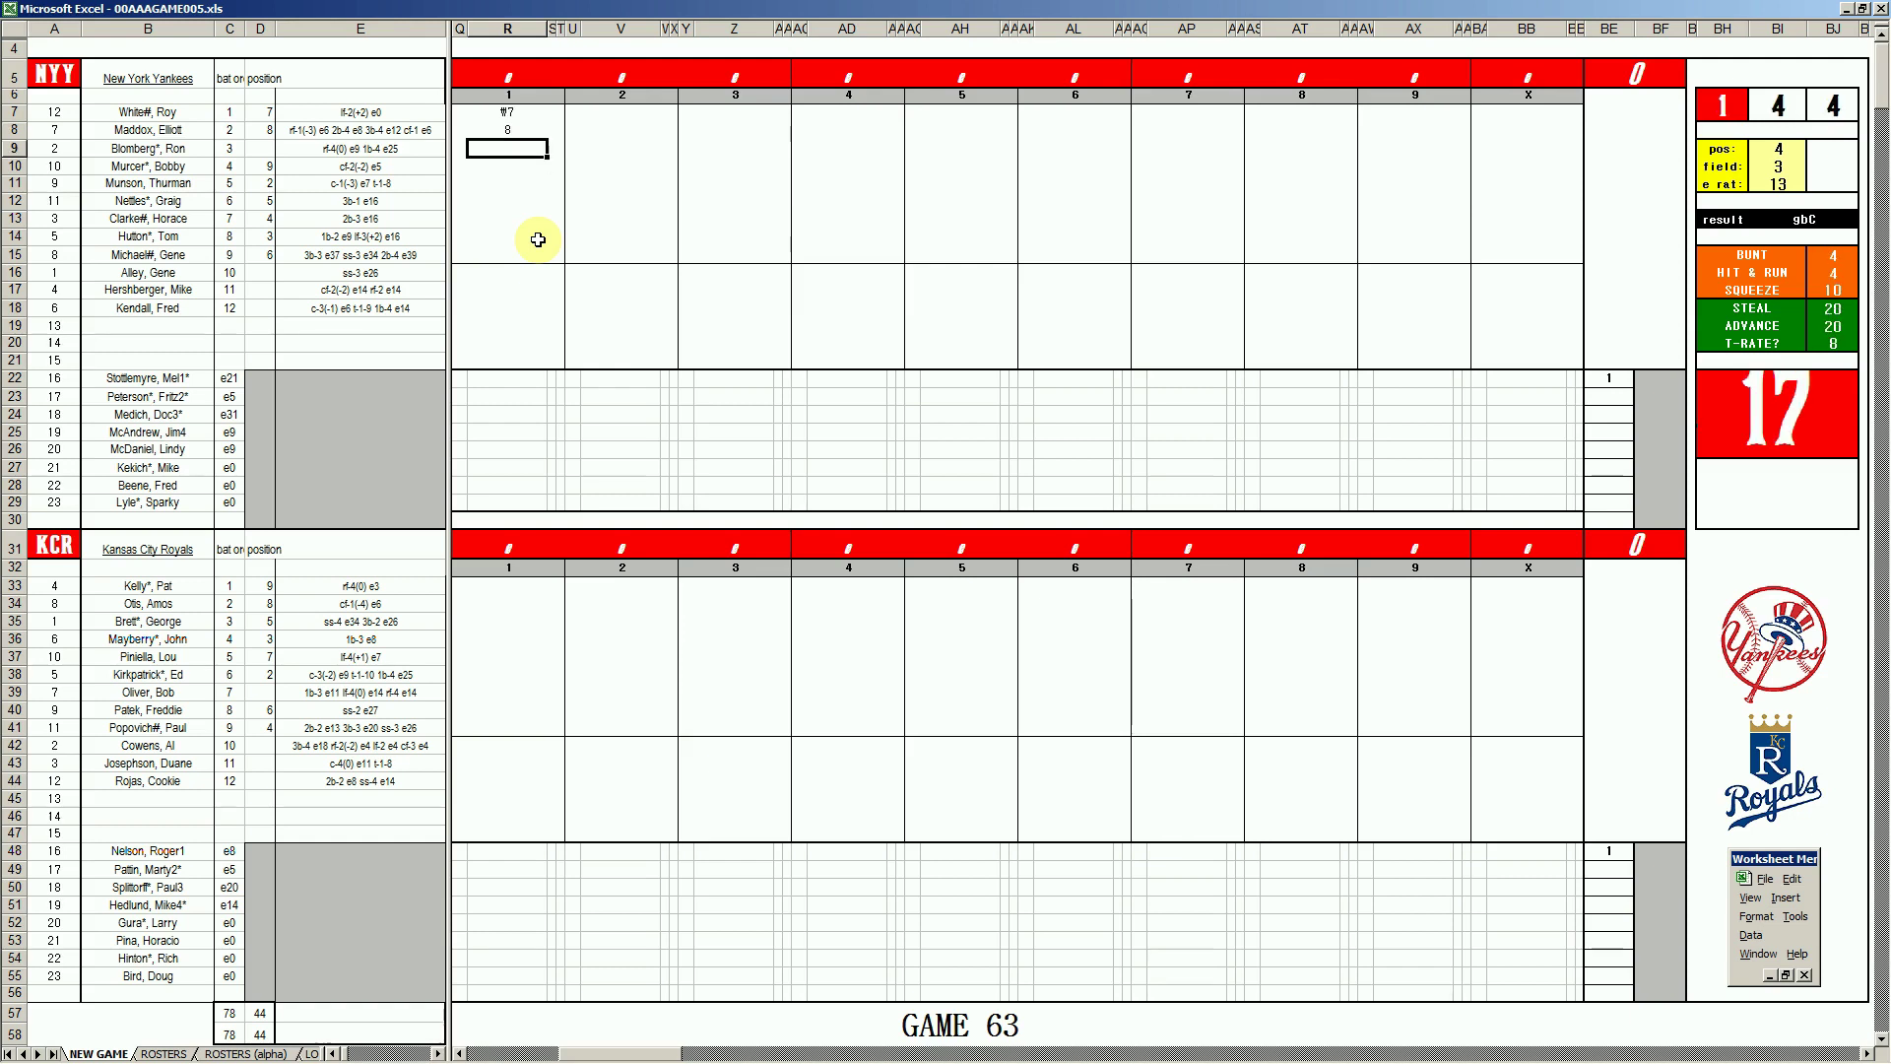
type("#36")
key("Return")
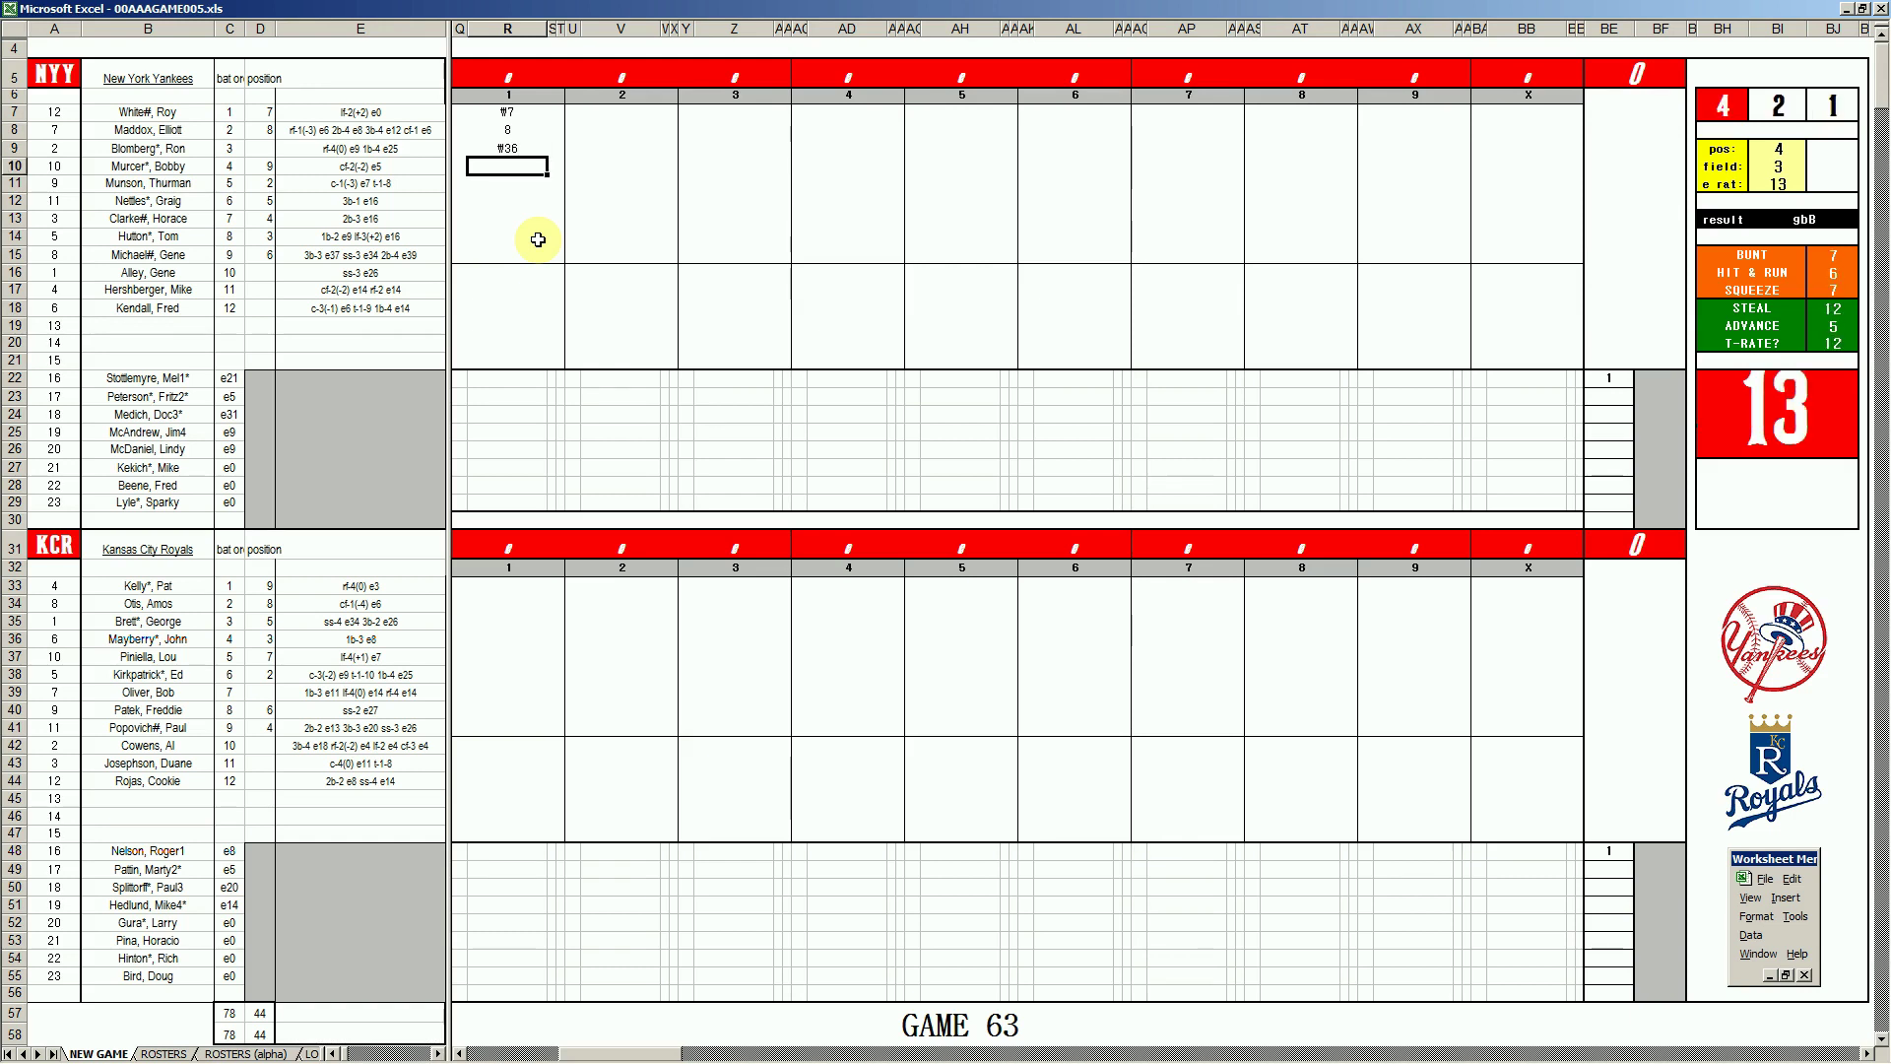
Set the dice panel's pos to 9, then enter 3 for field and 3 for e rat.
key("Tab")
type("9")
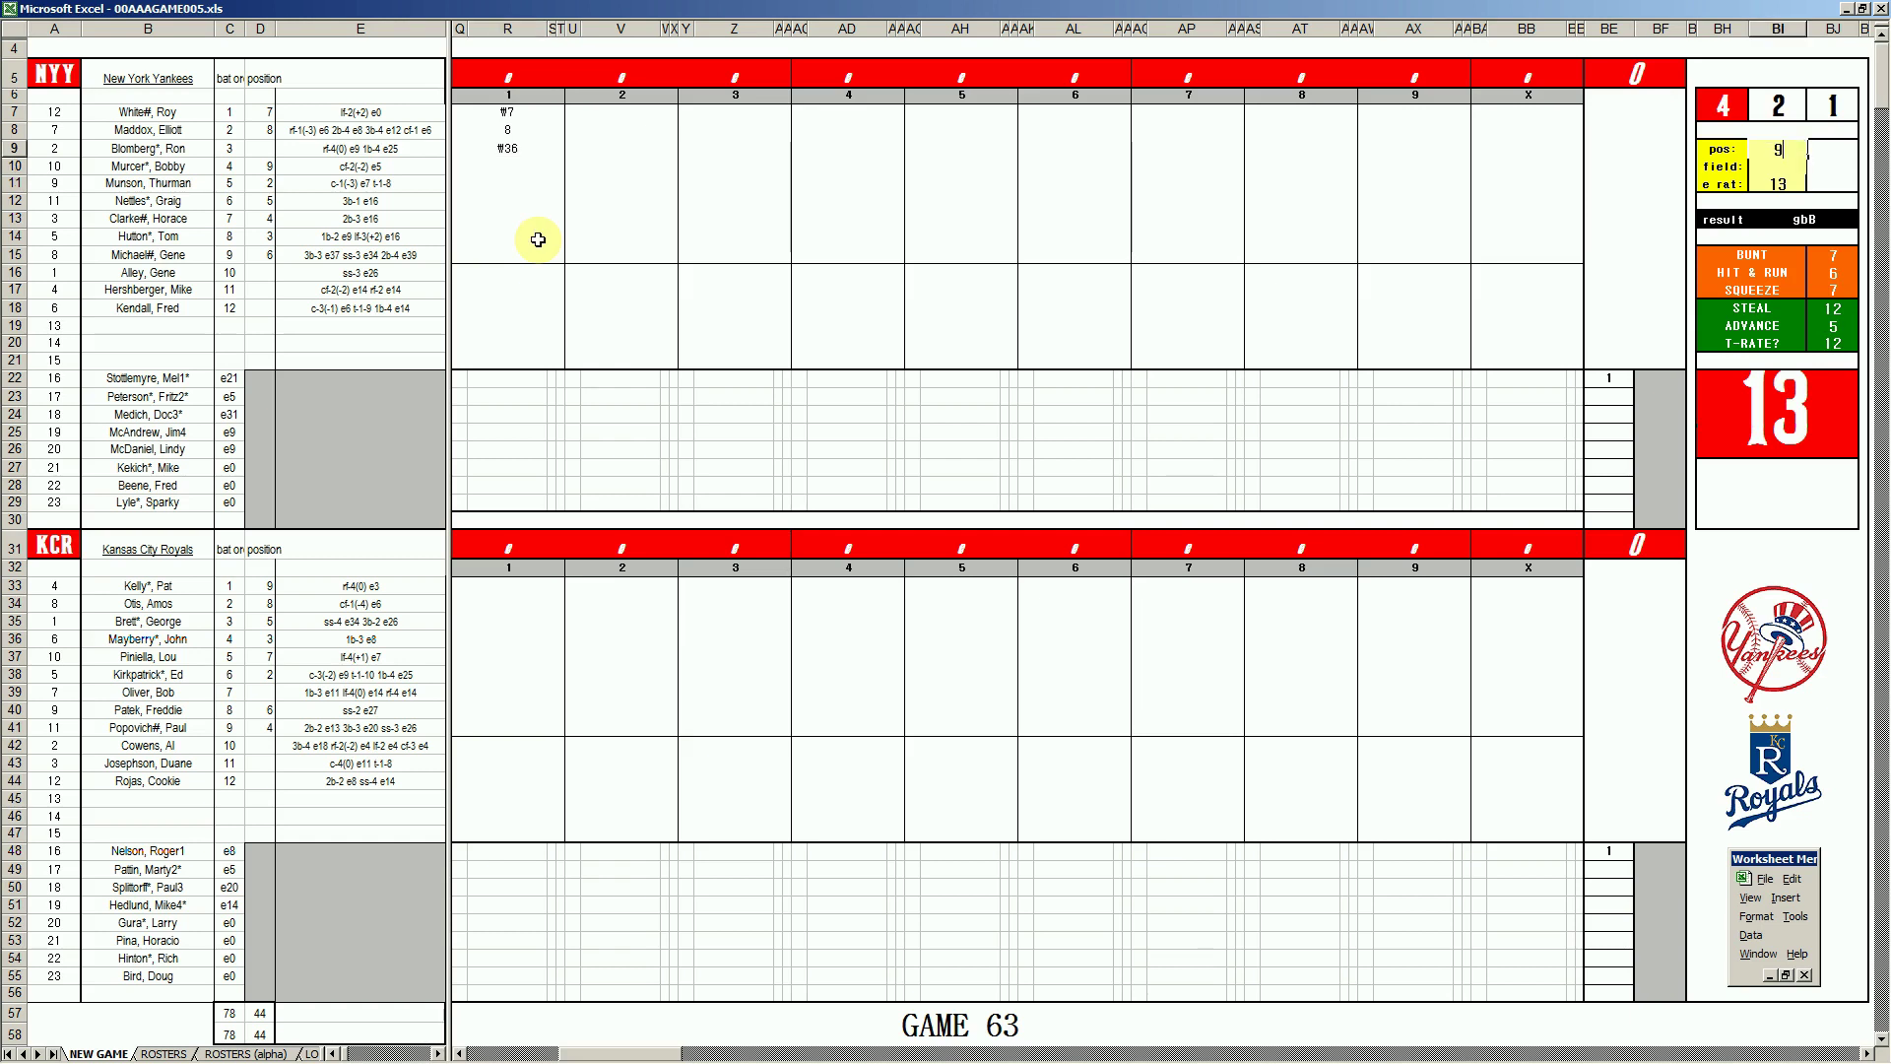
key("Return")
type("3")
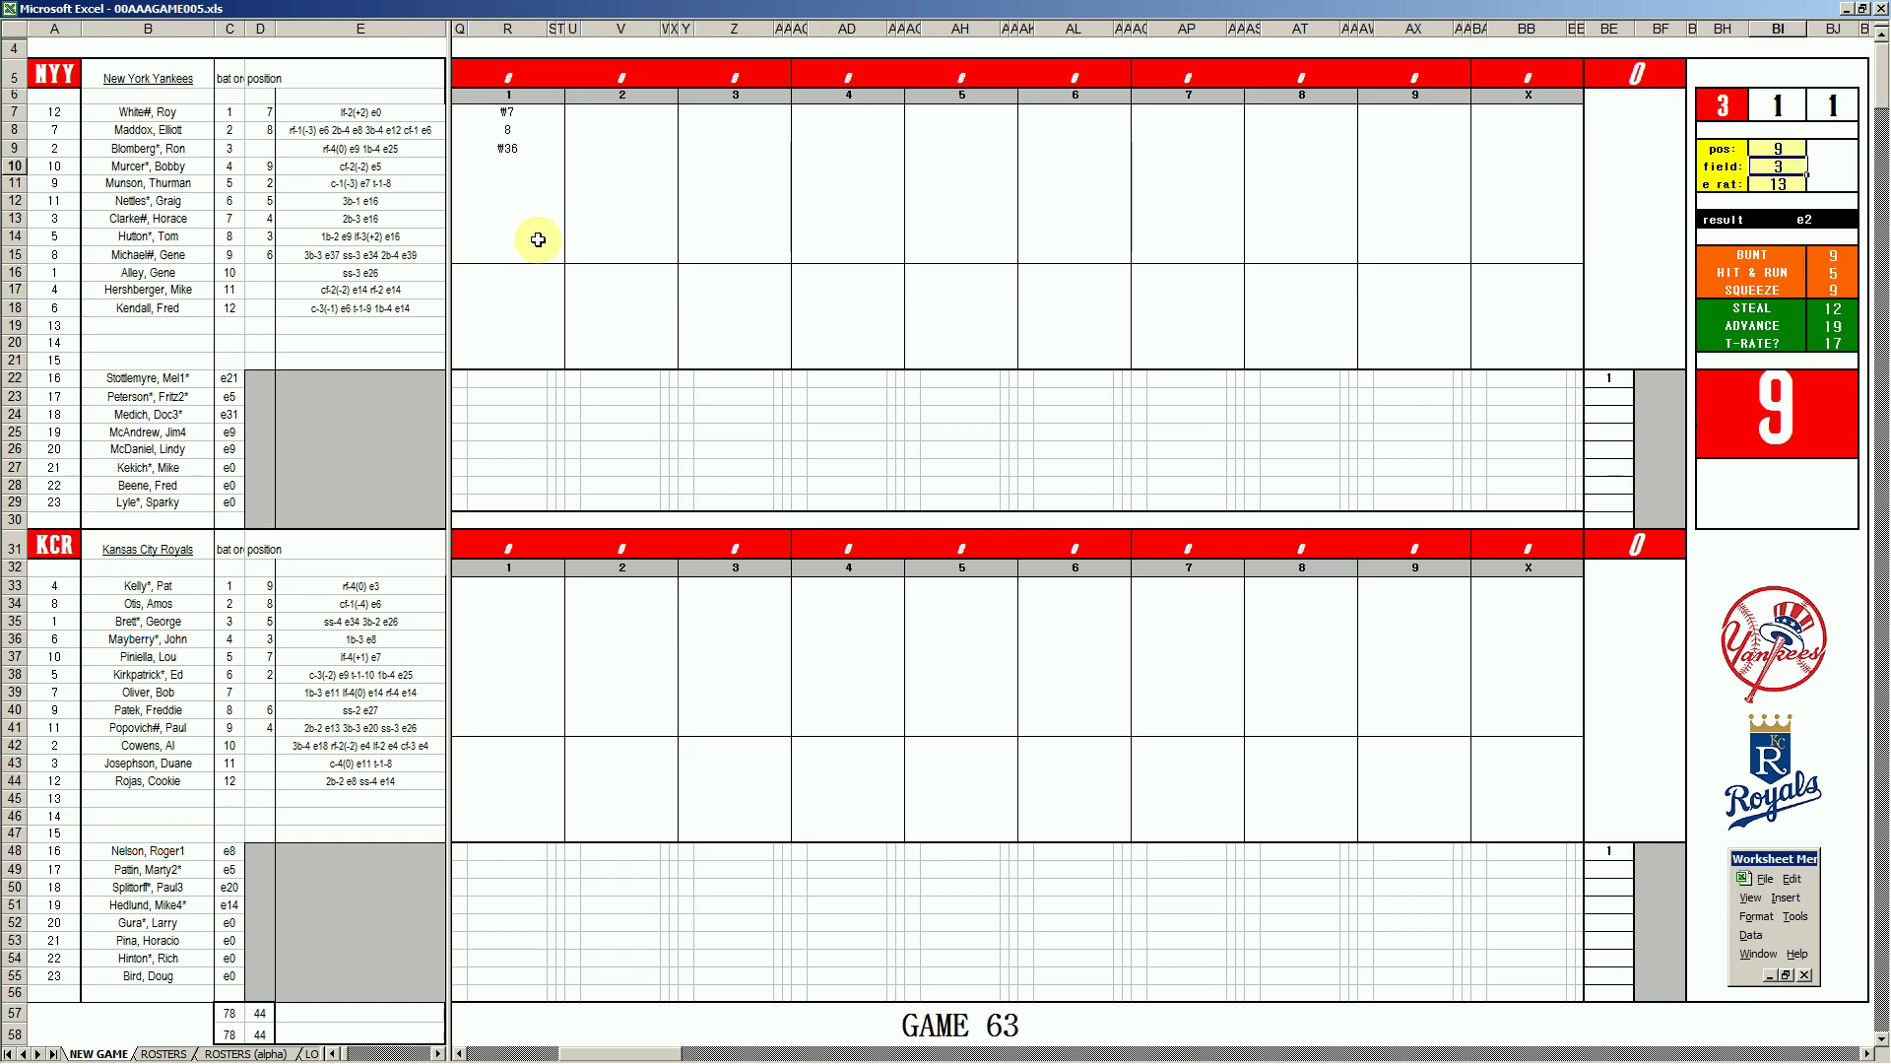
key("Return")
type("3")
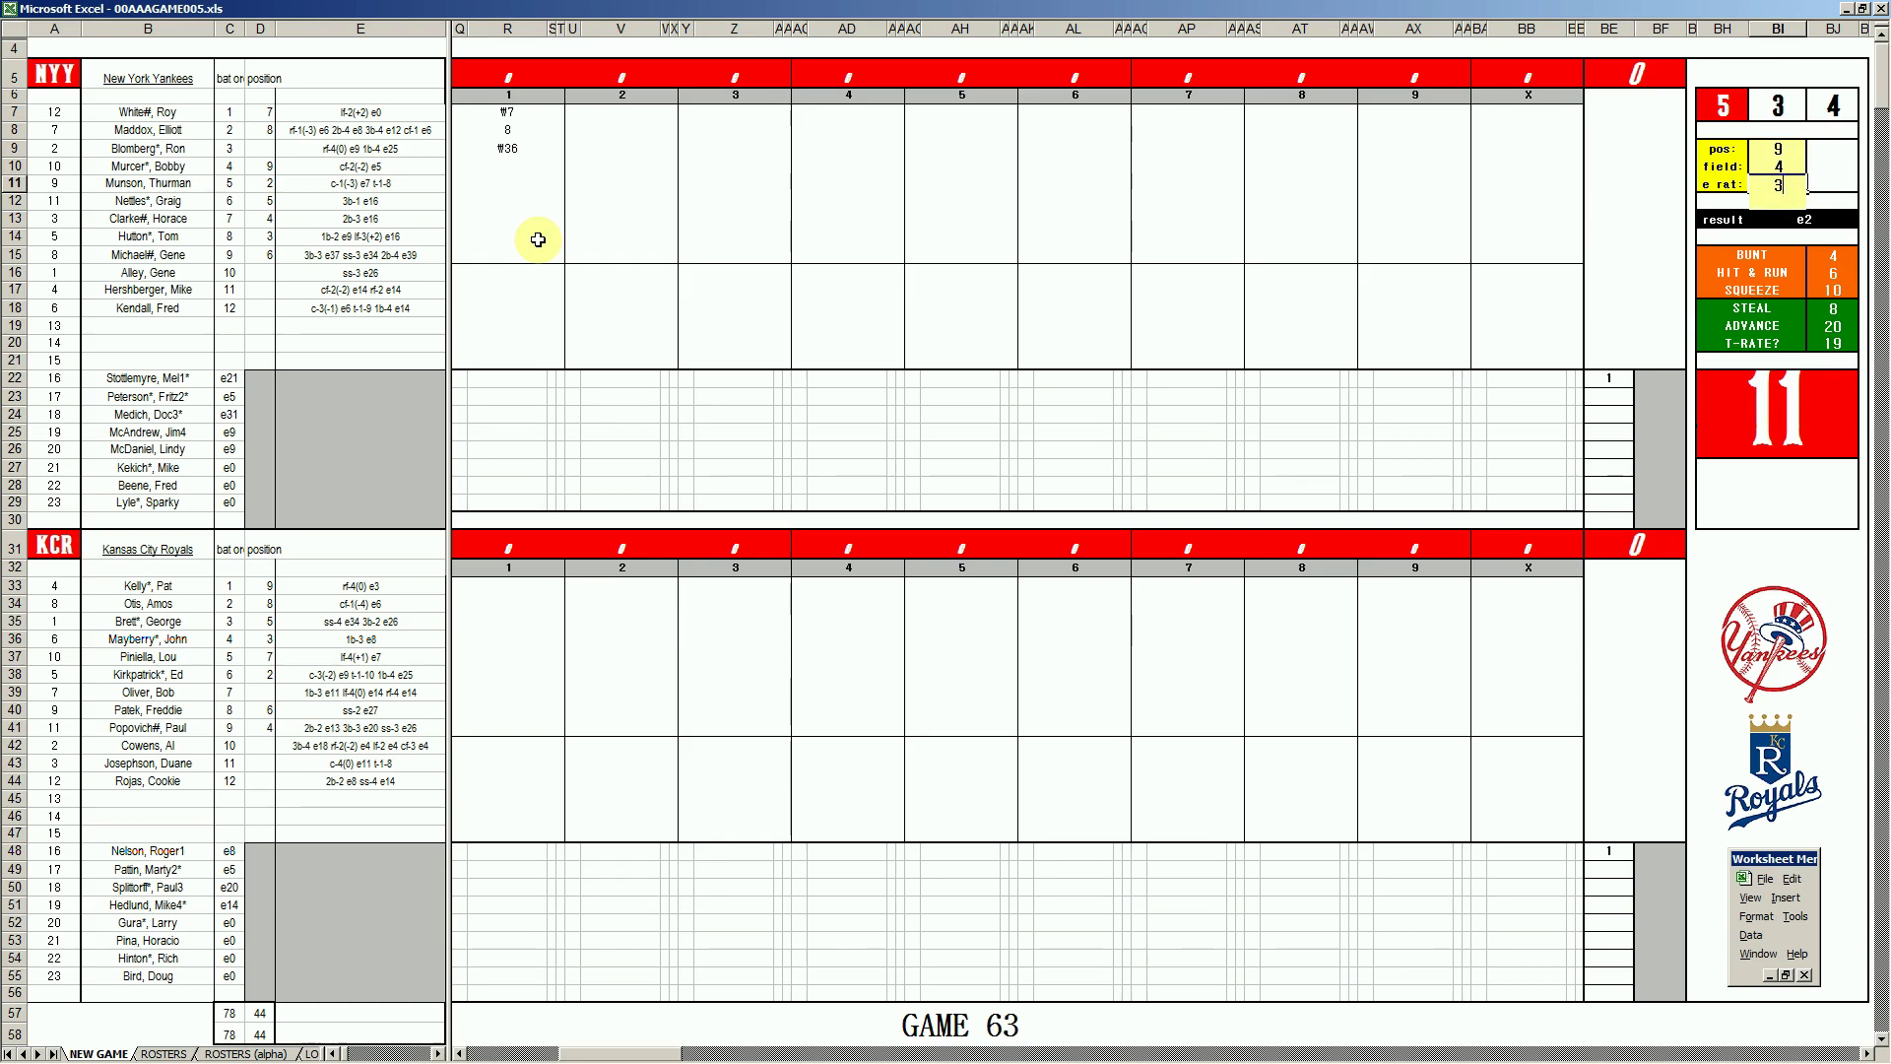
key("Return")
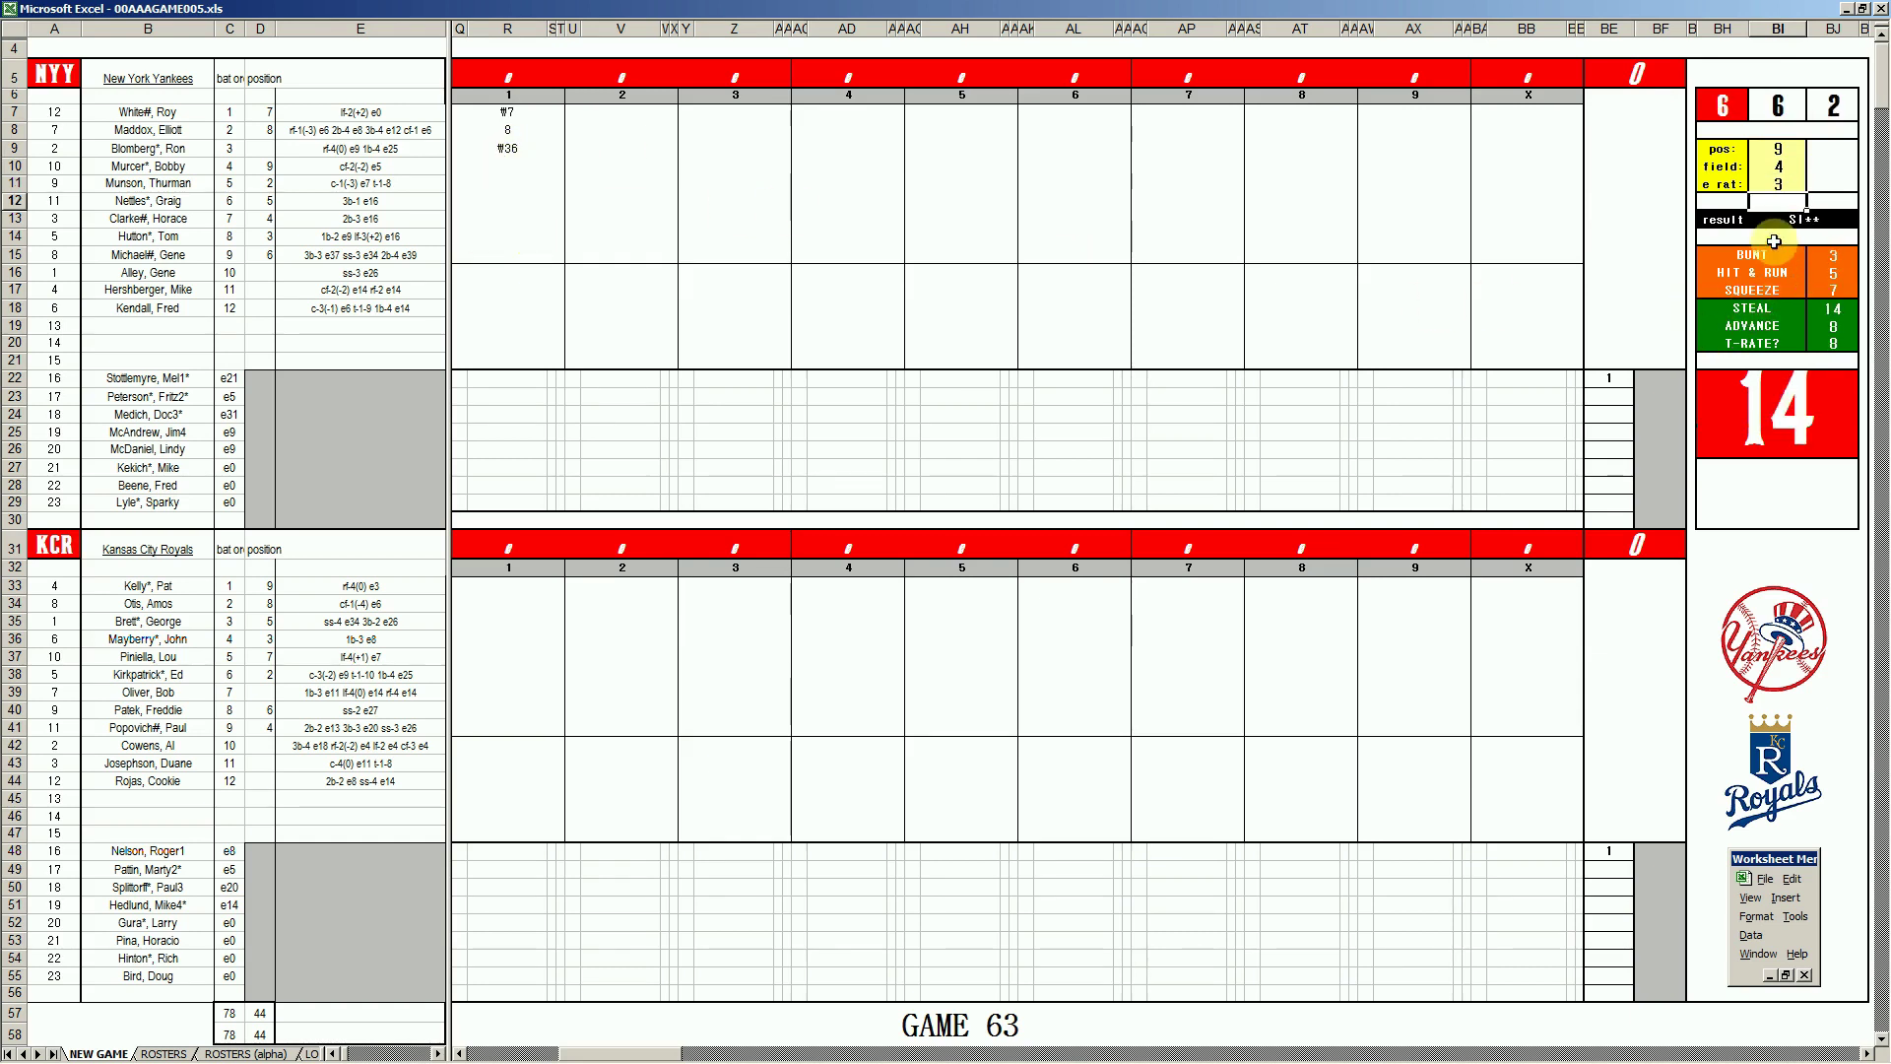
Record 1 for the fourth batter and k for the fifth.
left_click(519, 167)
type("1")
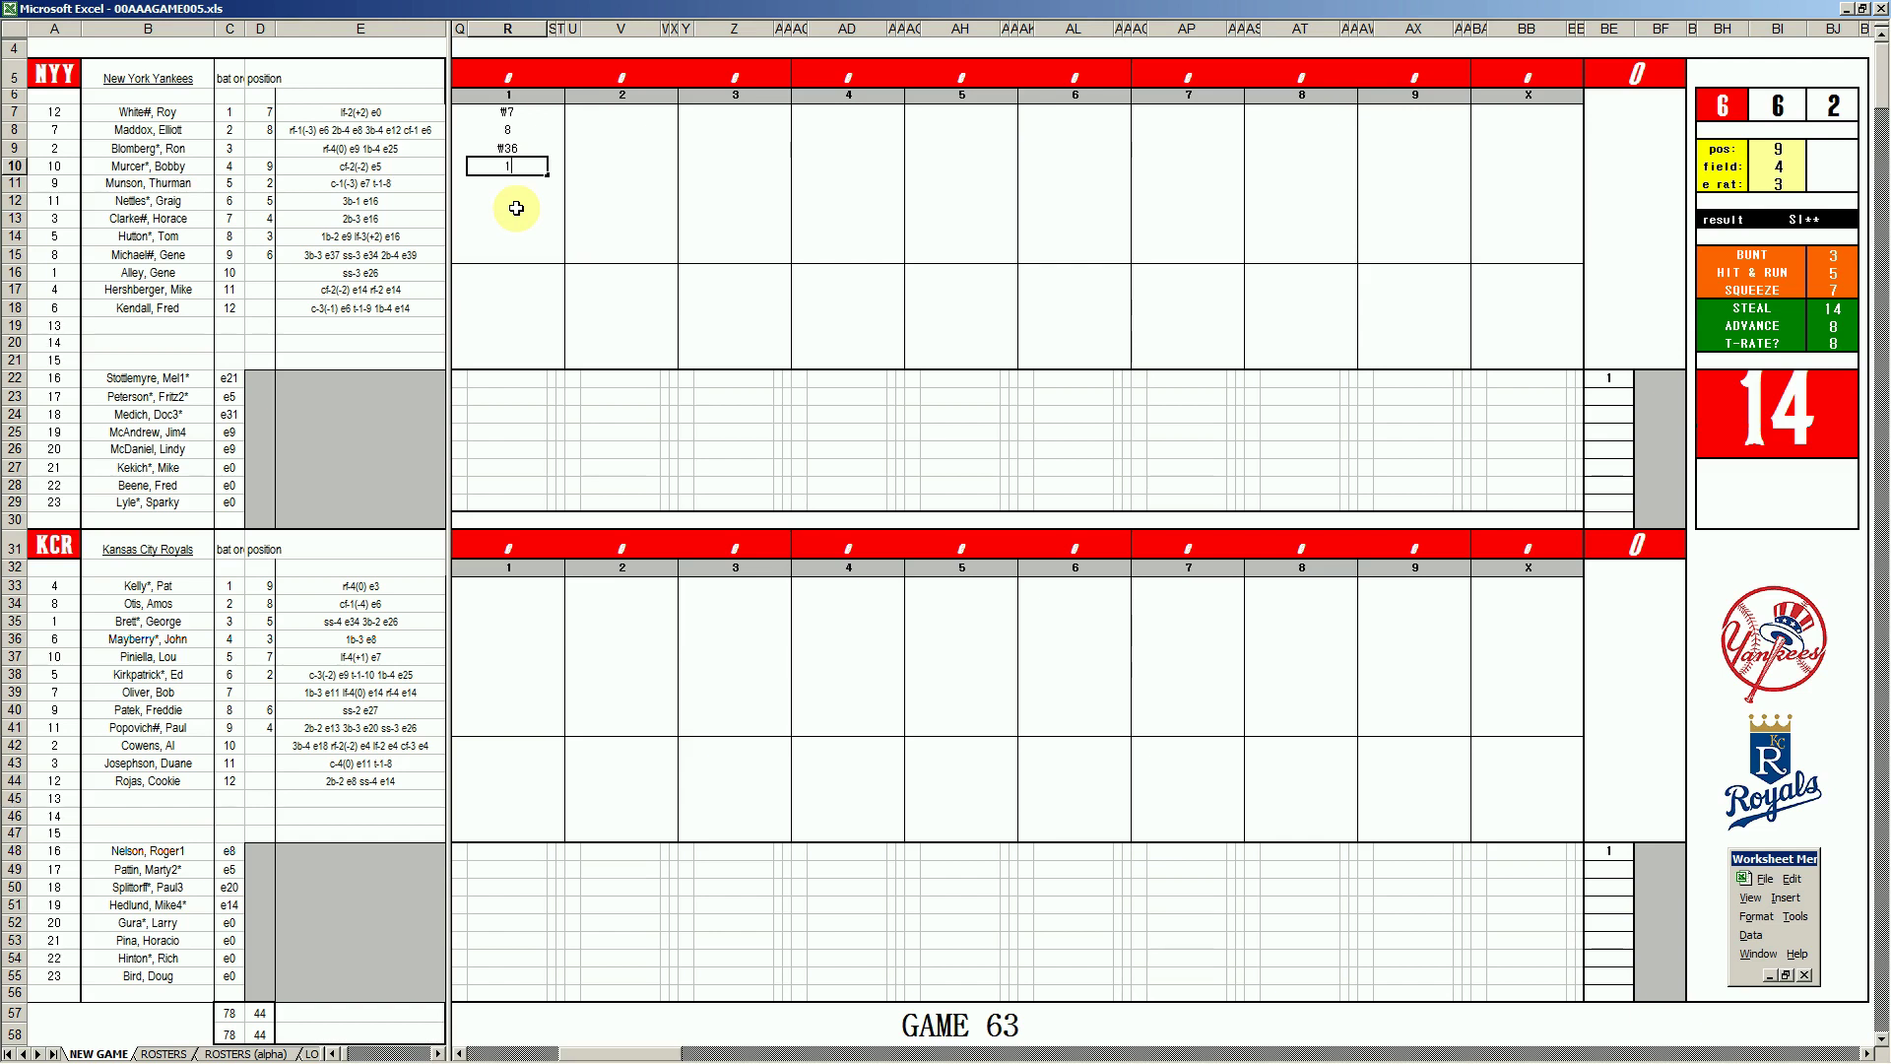
key("Return")
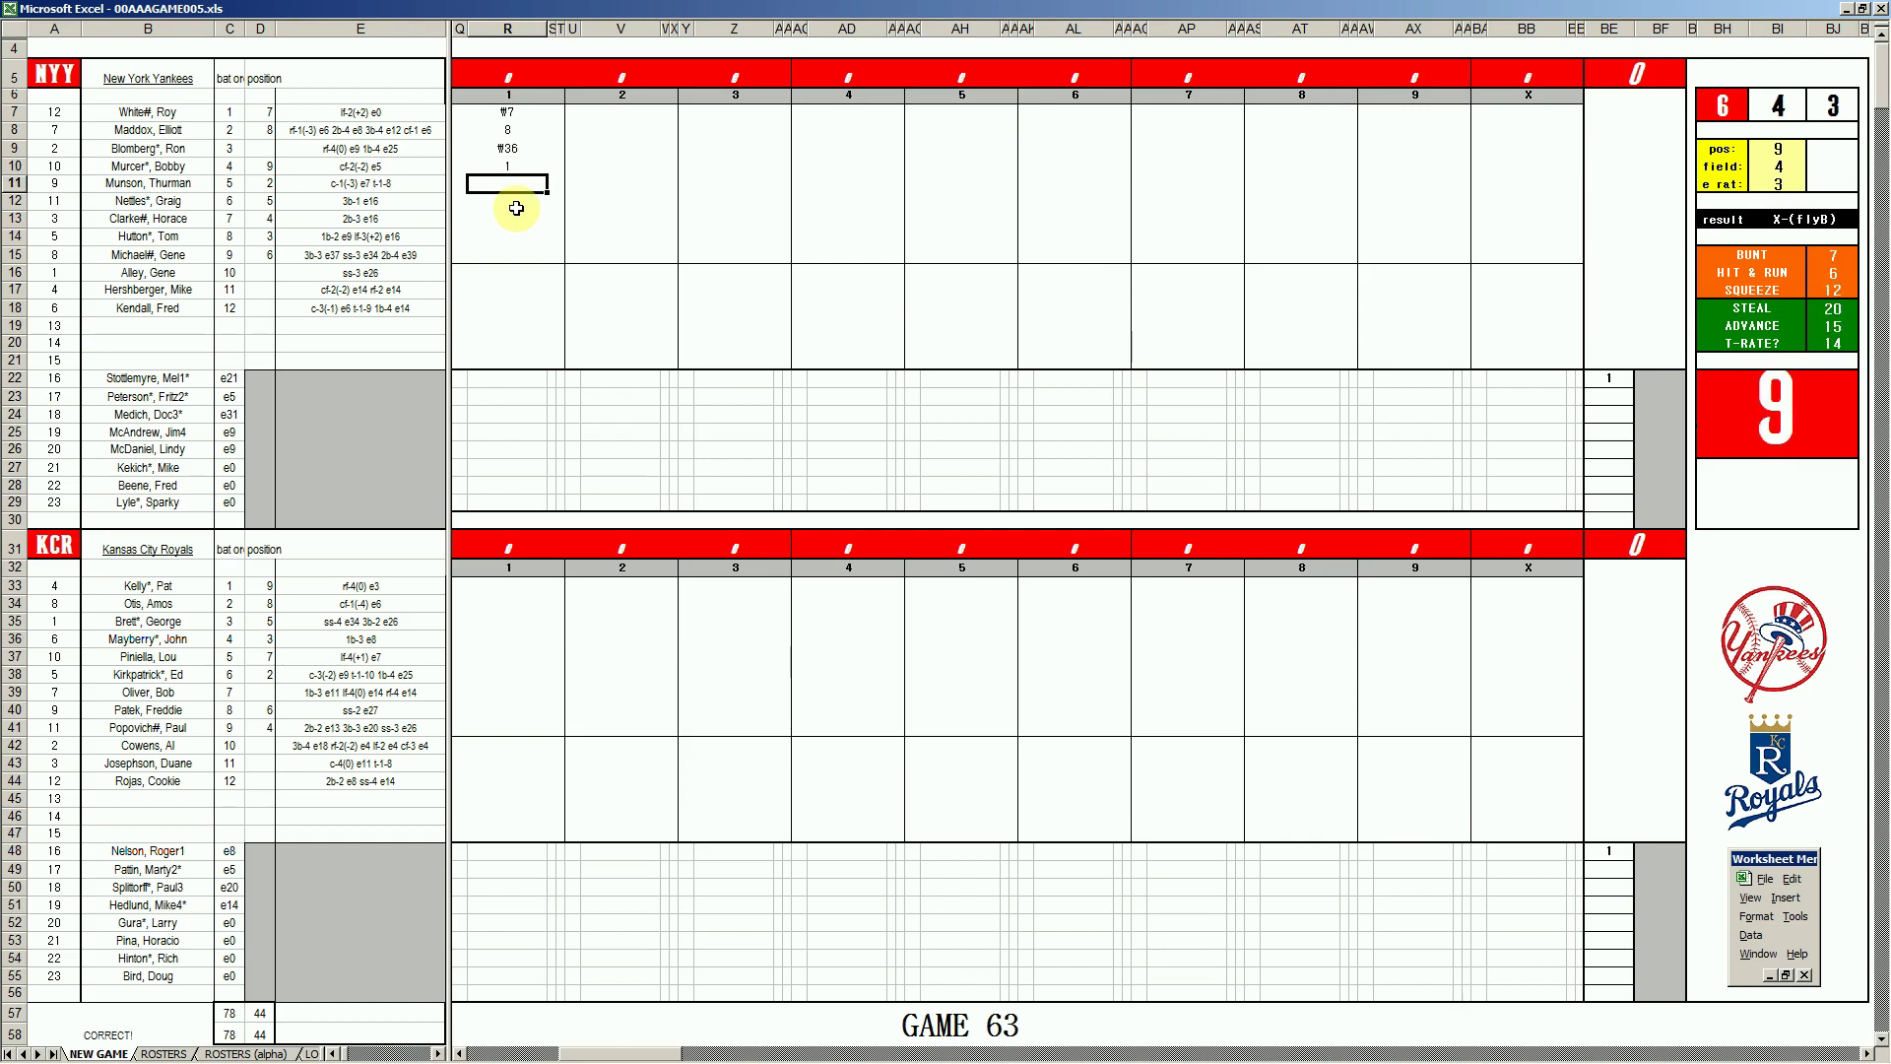
type("k")
Enter 8, ₩643 and ₩53 down column R from R33 for Kansas City's first inning.
left_click(508, 586)
type("8")
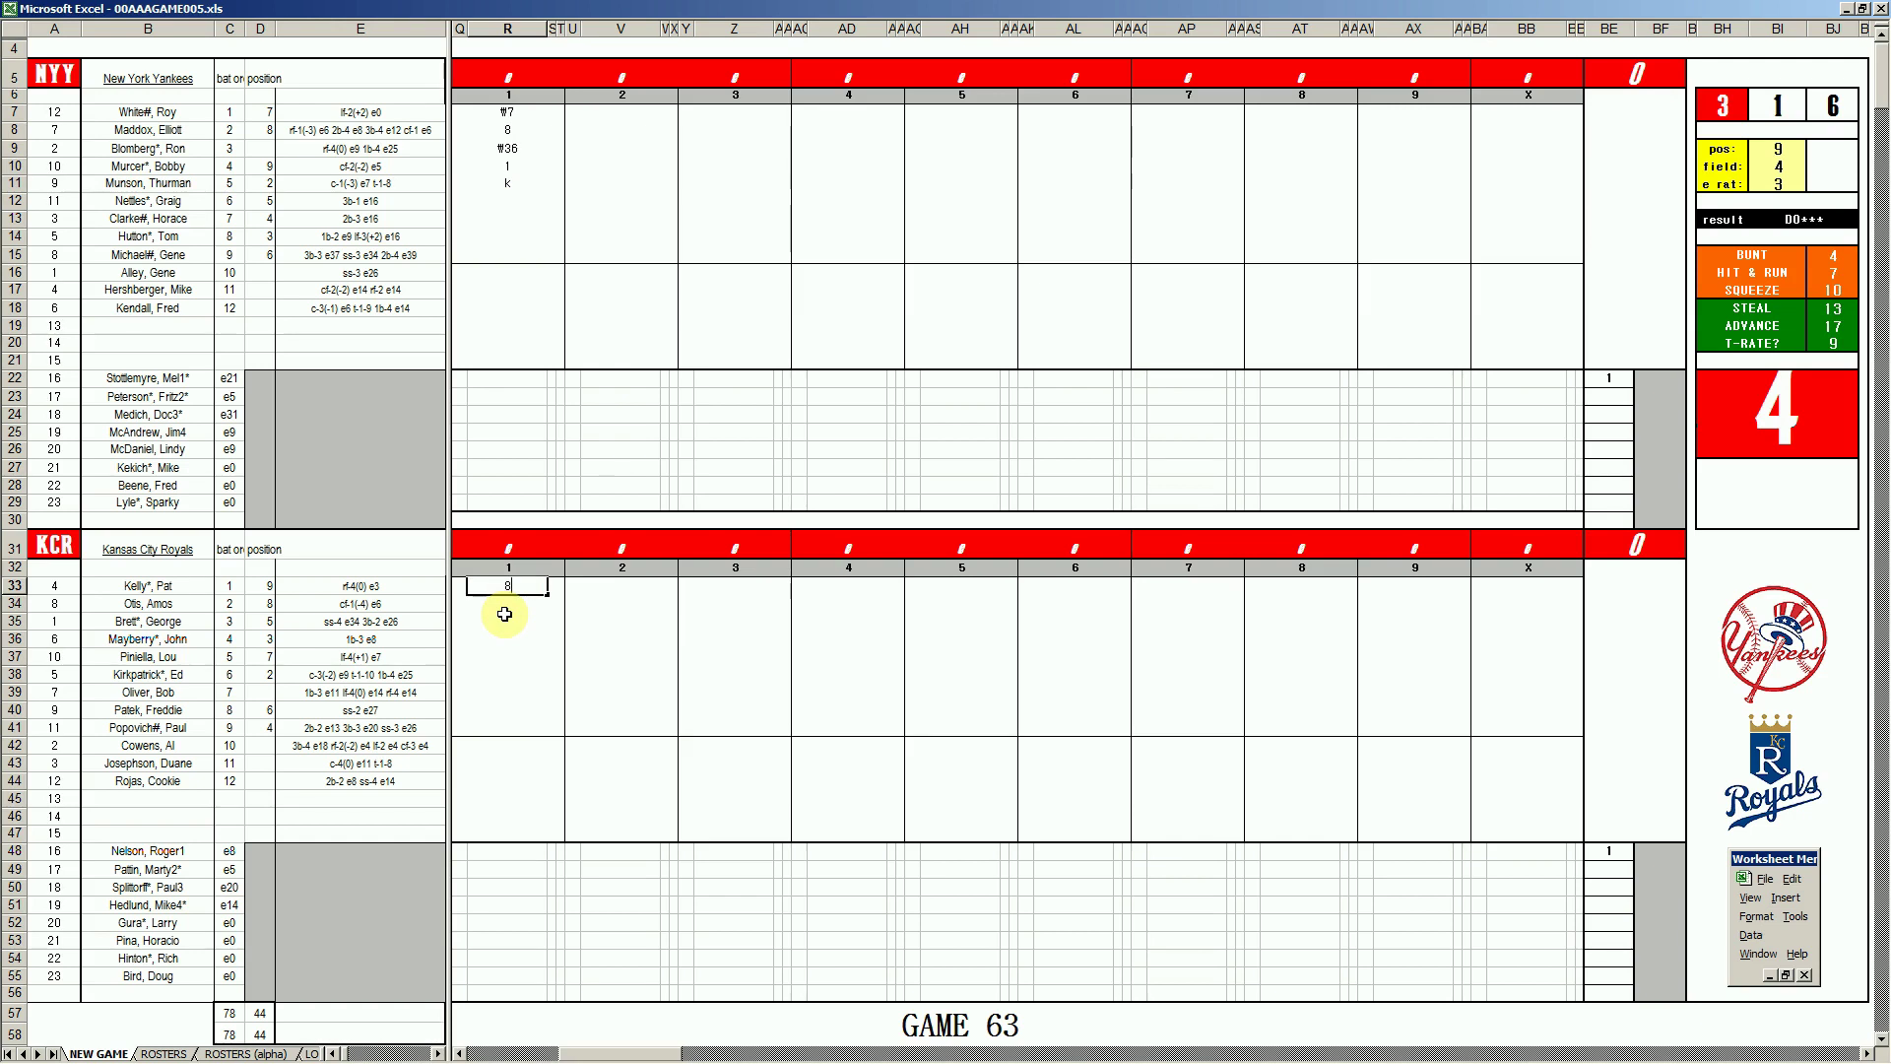
key("Return")
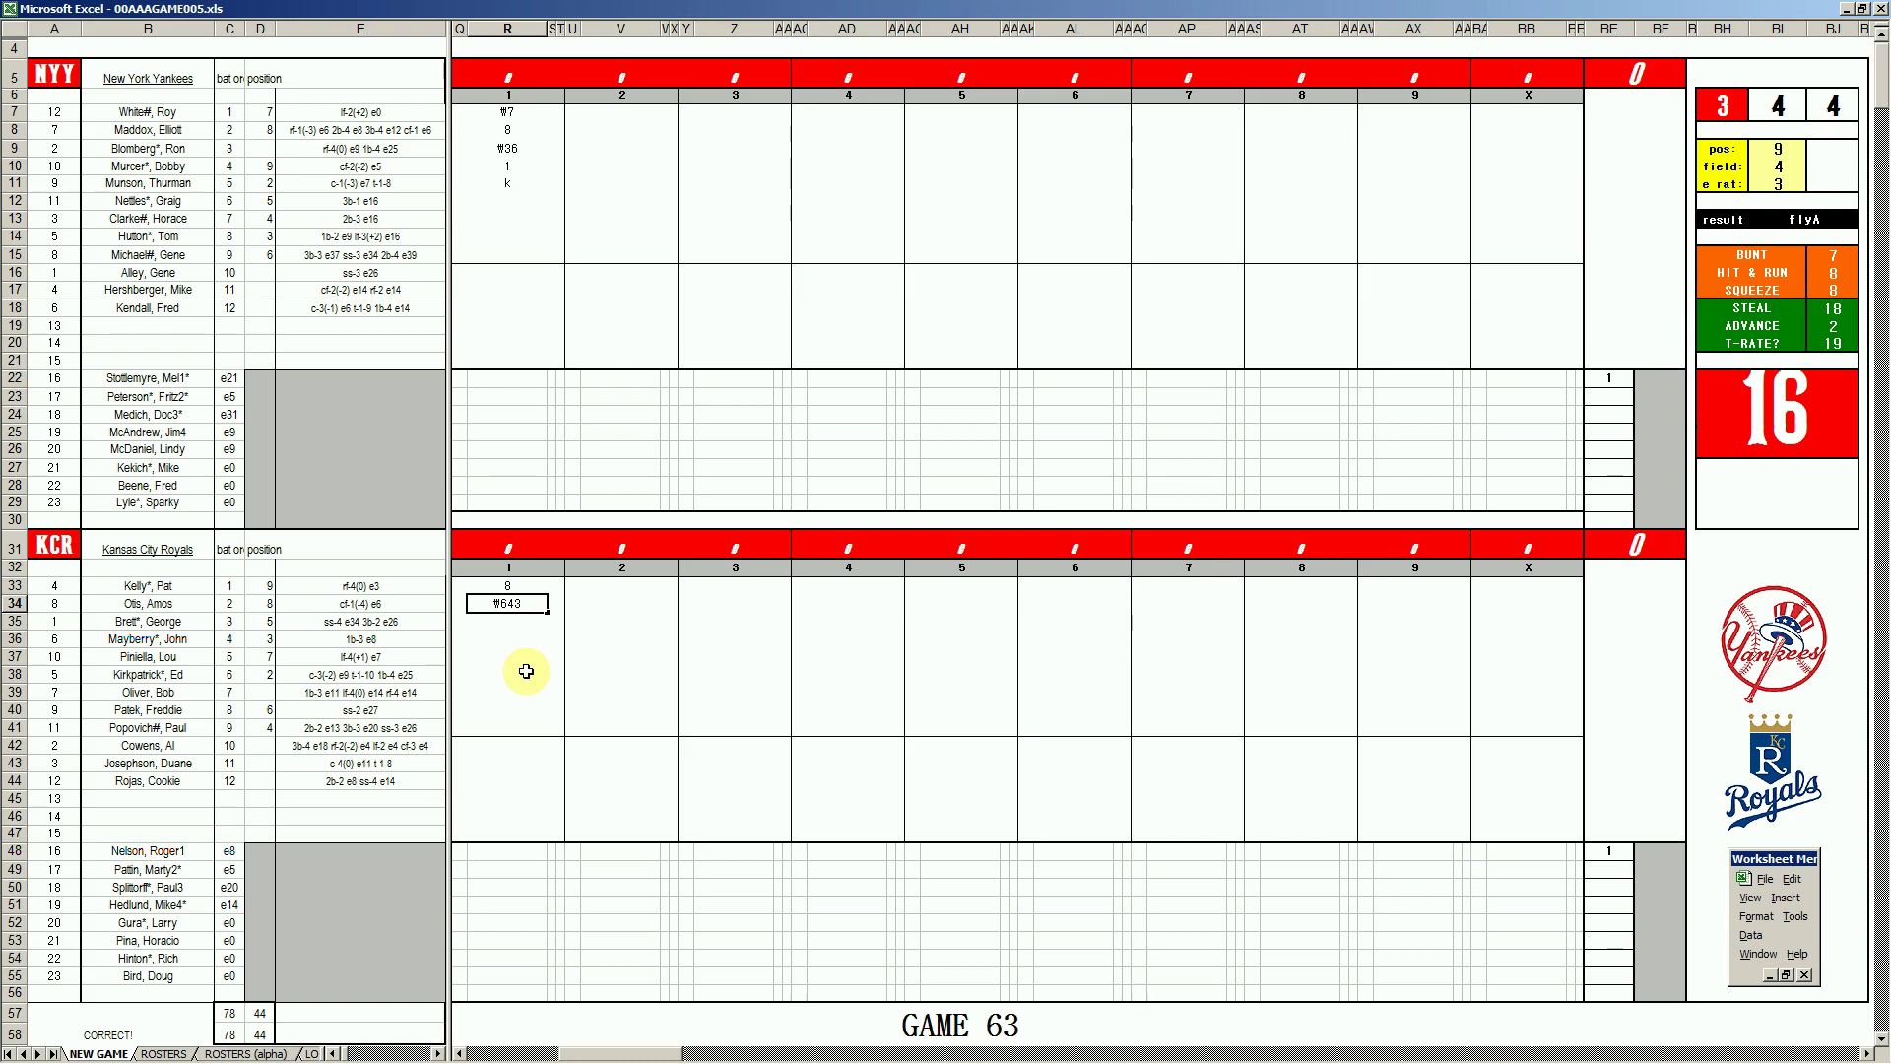
key("Return")
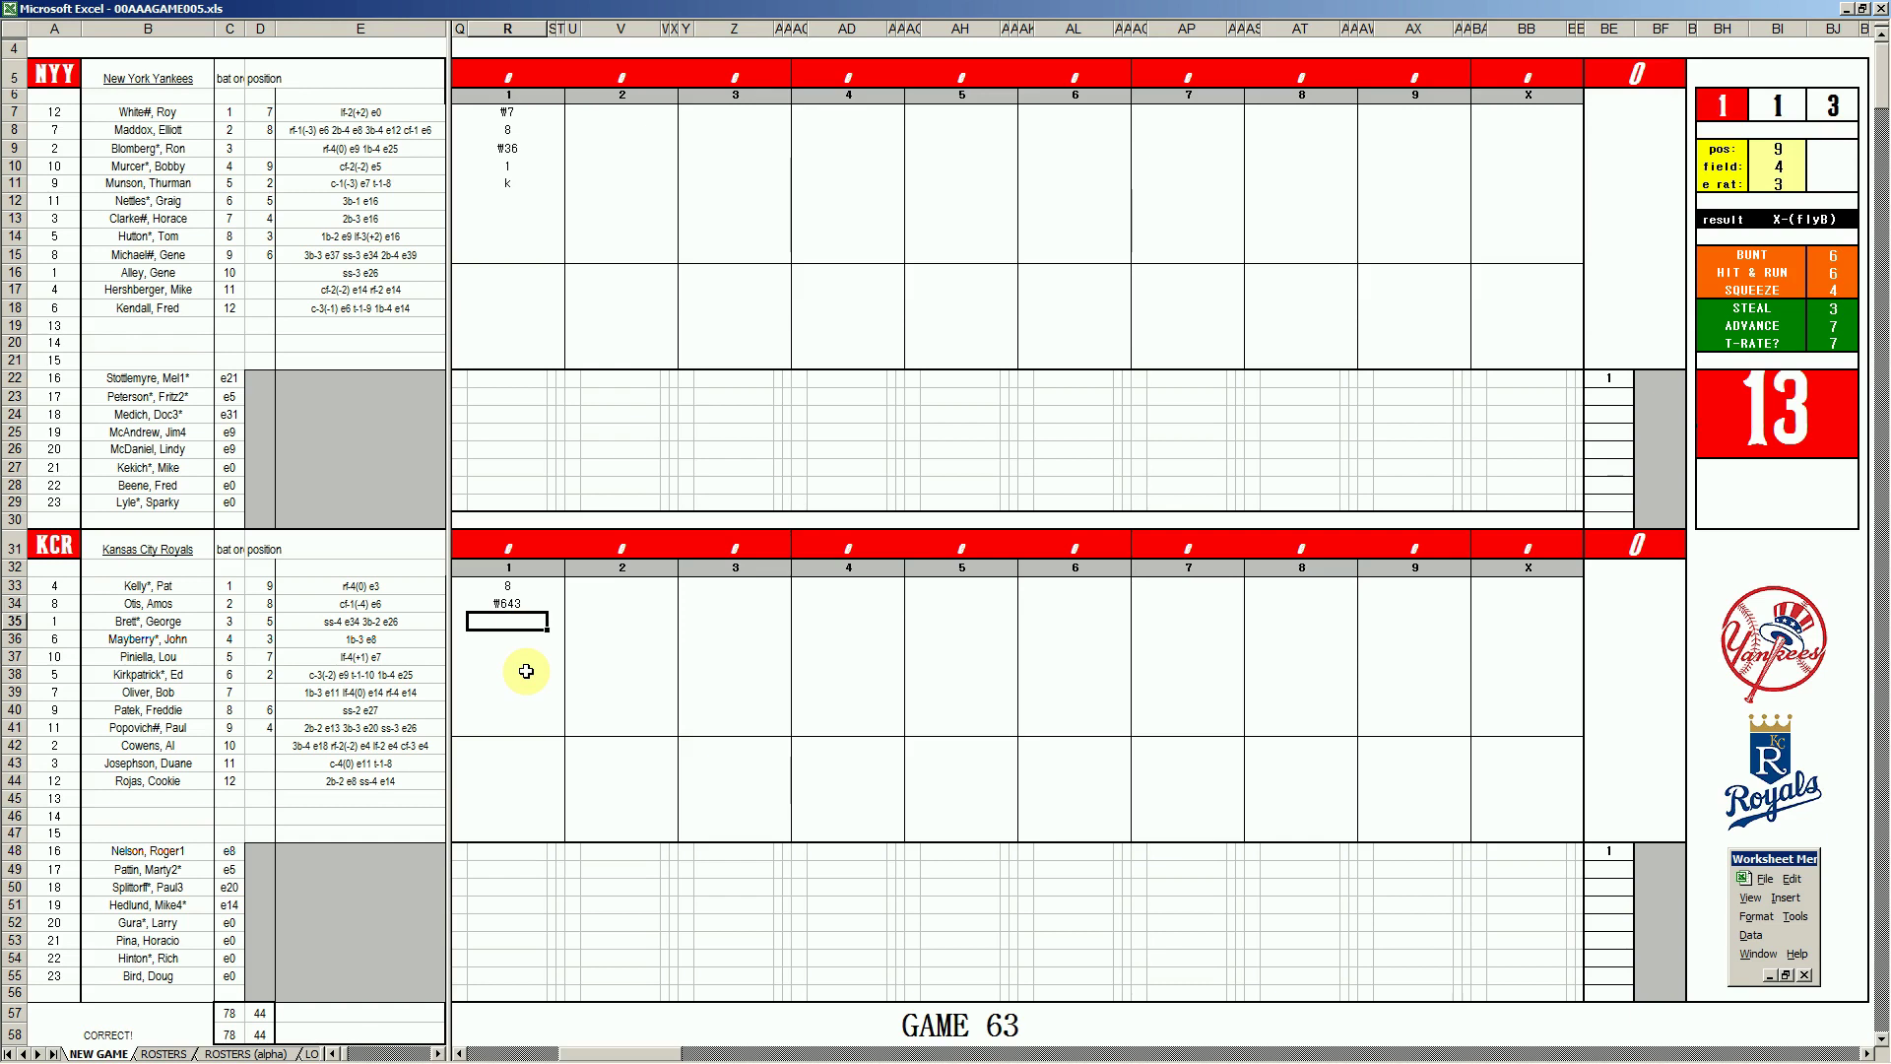
type("W53")
left_click(594, 201)
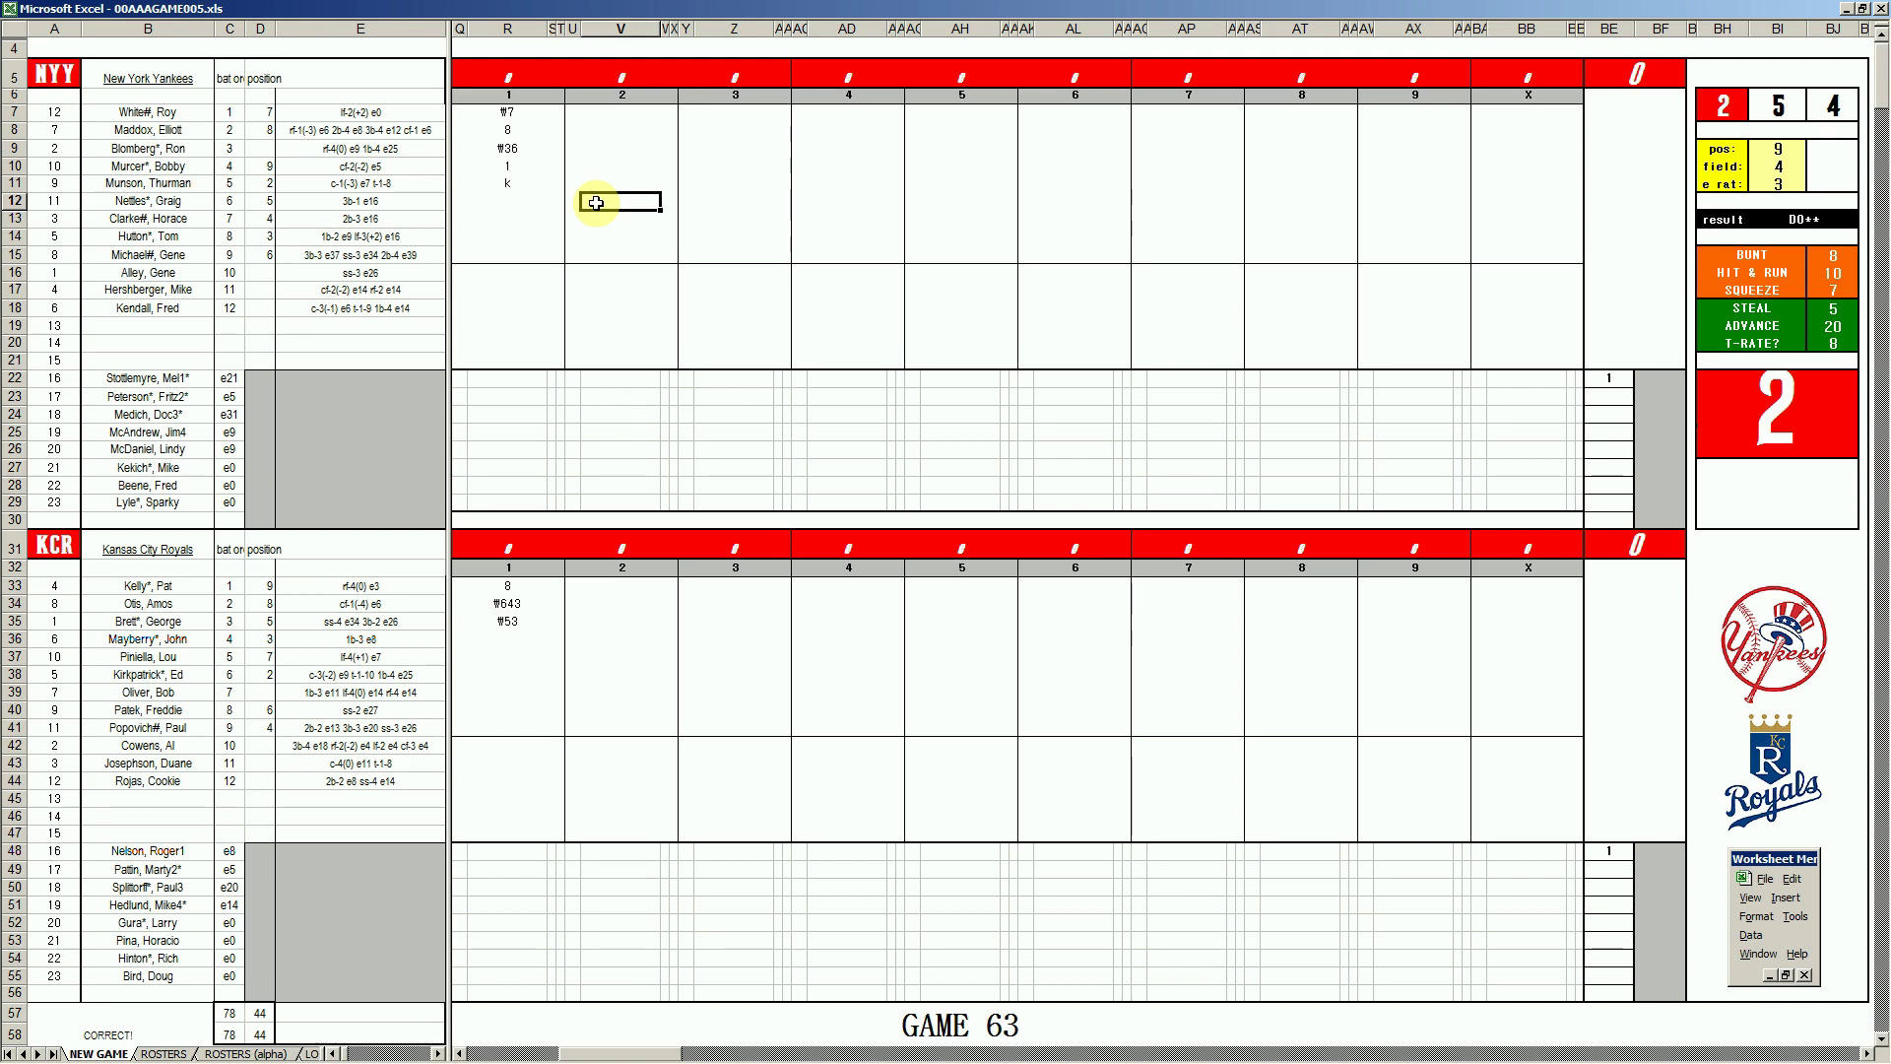
Enter the Yankees' second-inning leadoff 4 with a run marker of 1, then ₩63.
type("4")
key("Return")
key("Left")
key("Left")
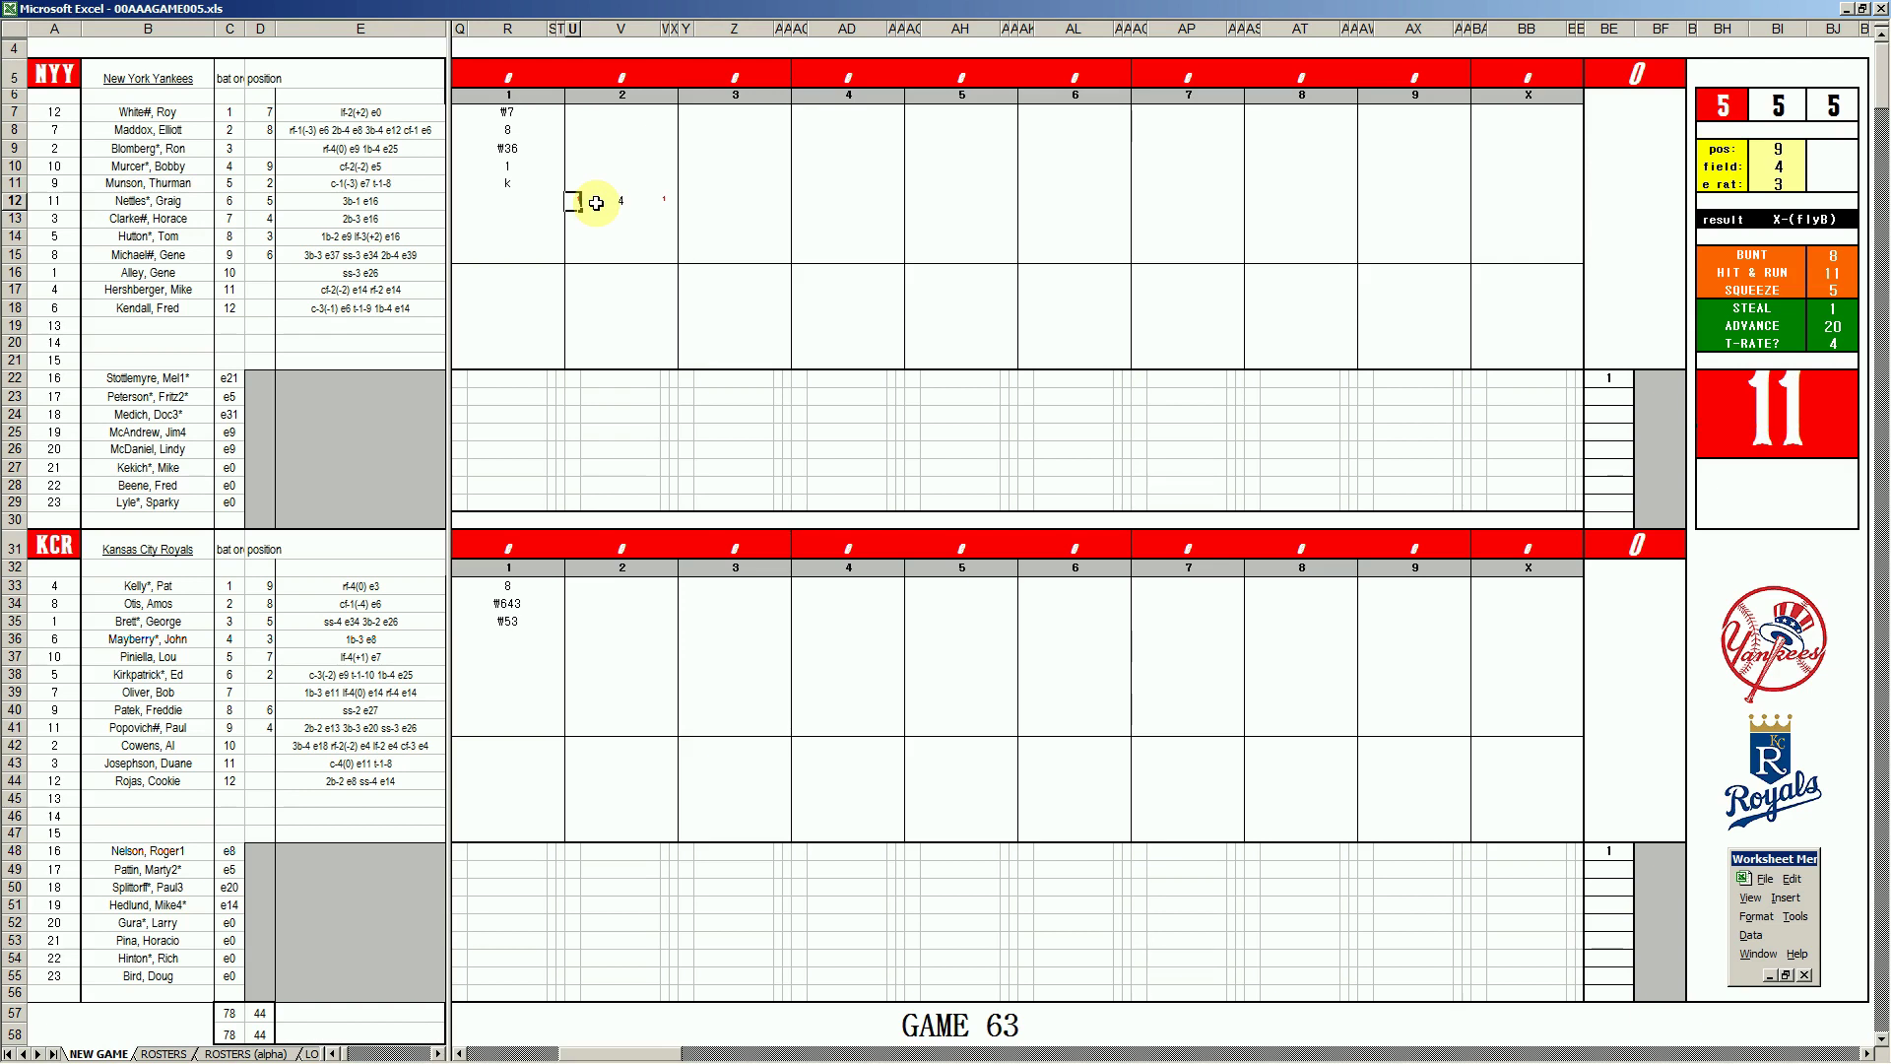
type("1")
key("Return")
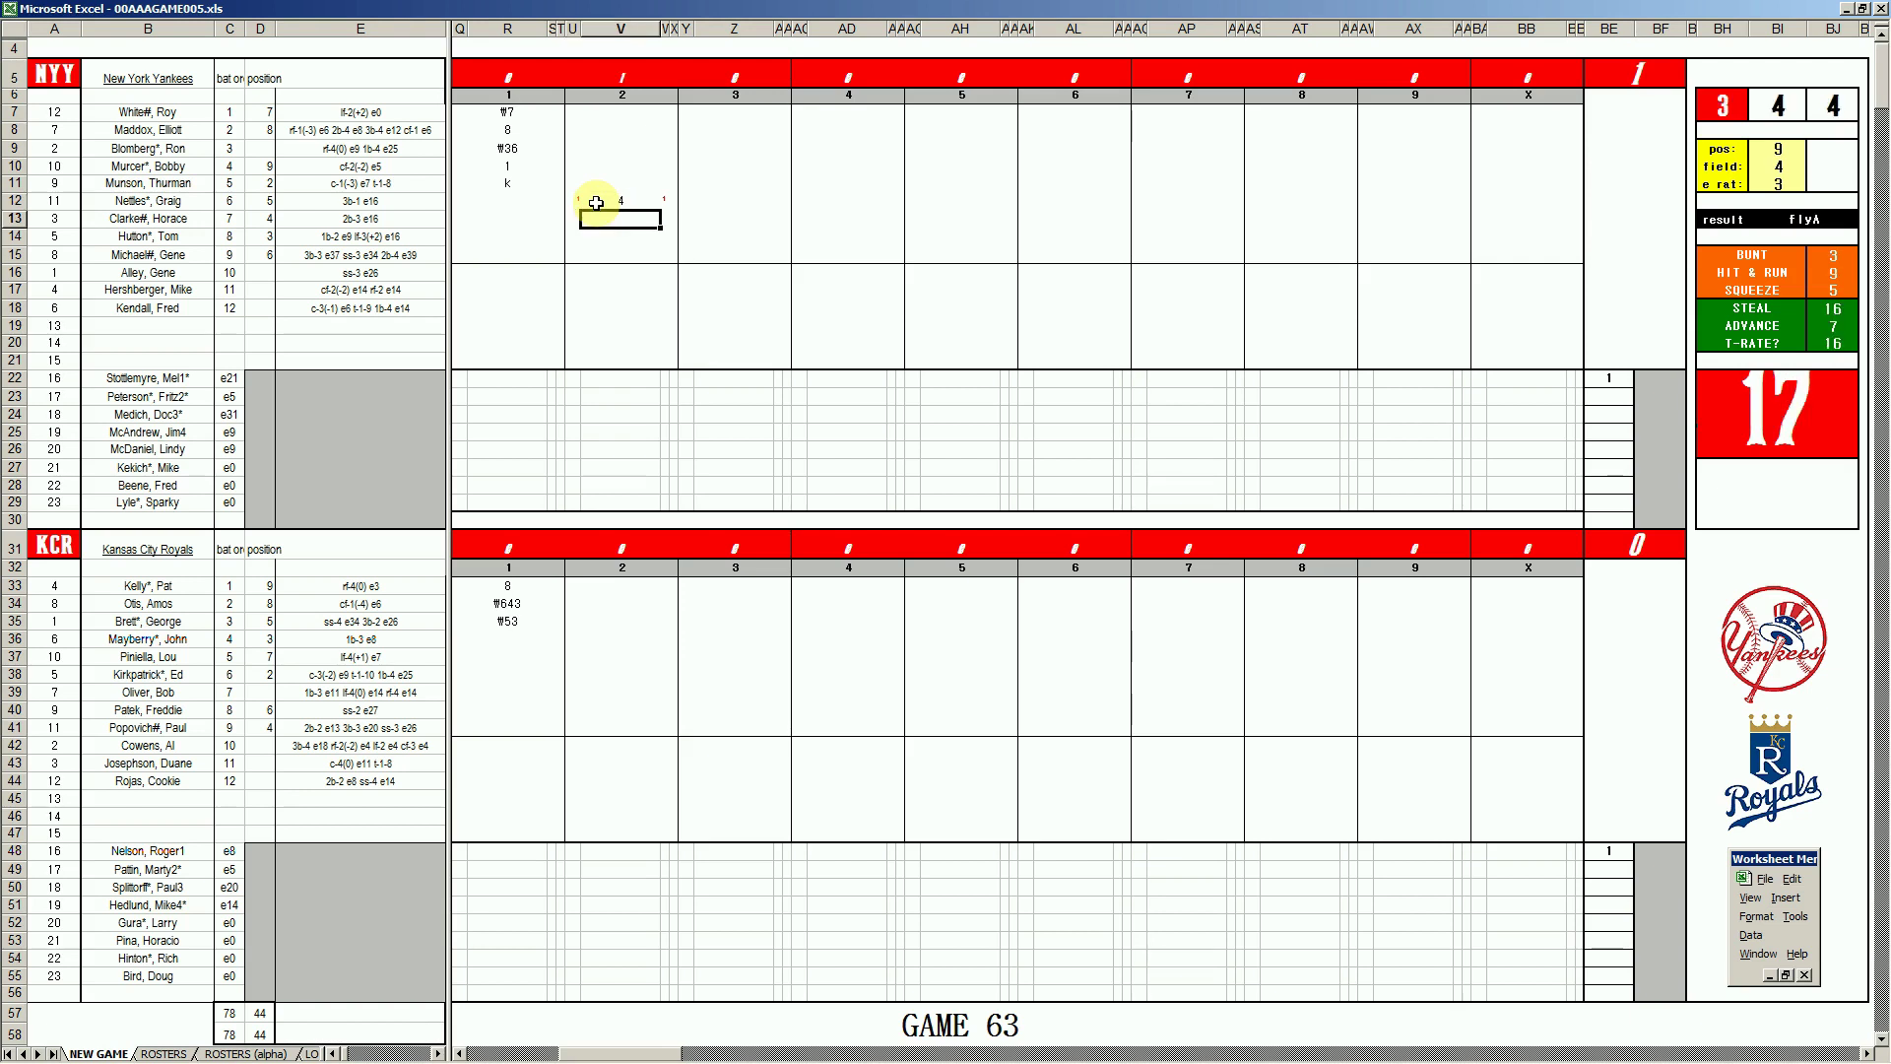
type("#63")
key("Return")
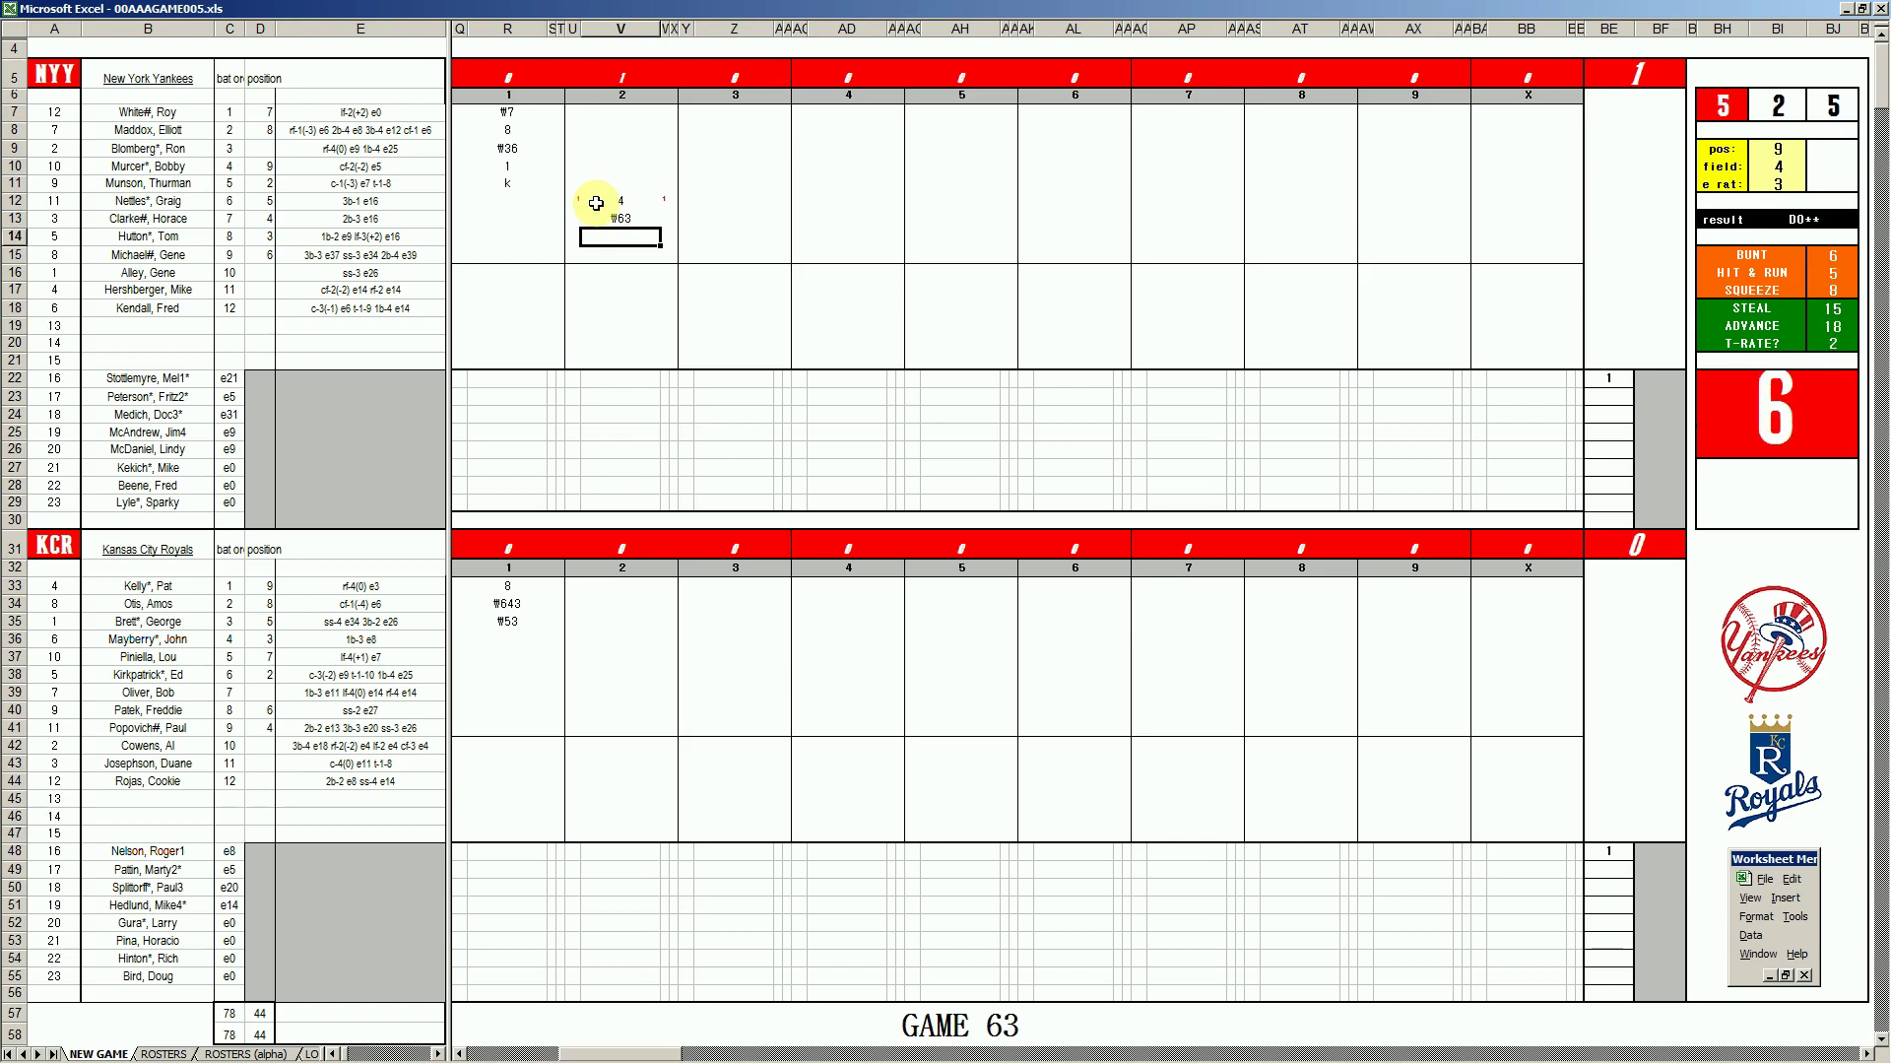
Add k and ₩8 to finish the Yankees' half, then enter 8 for the Royals' leadoff hitter.
type("k")
key("Return")
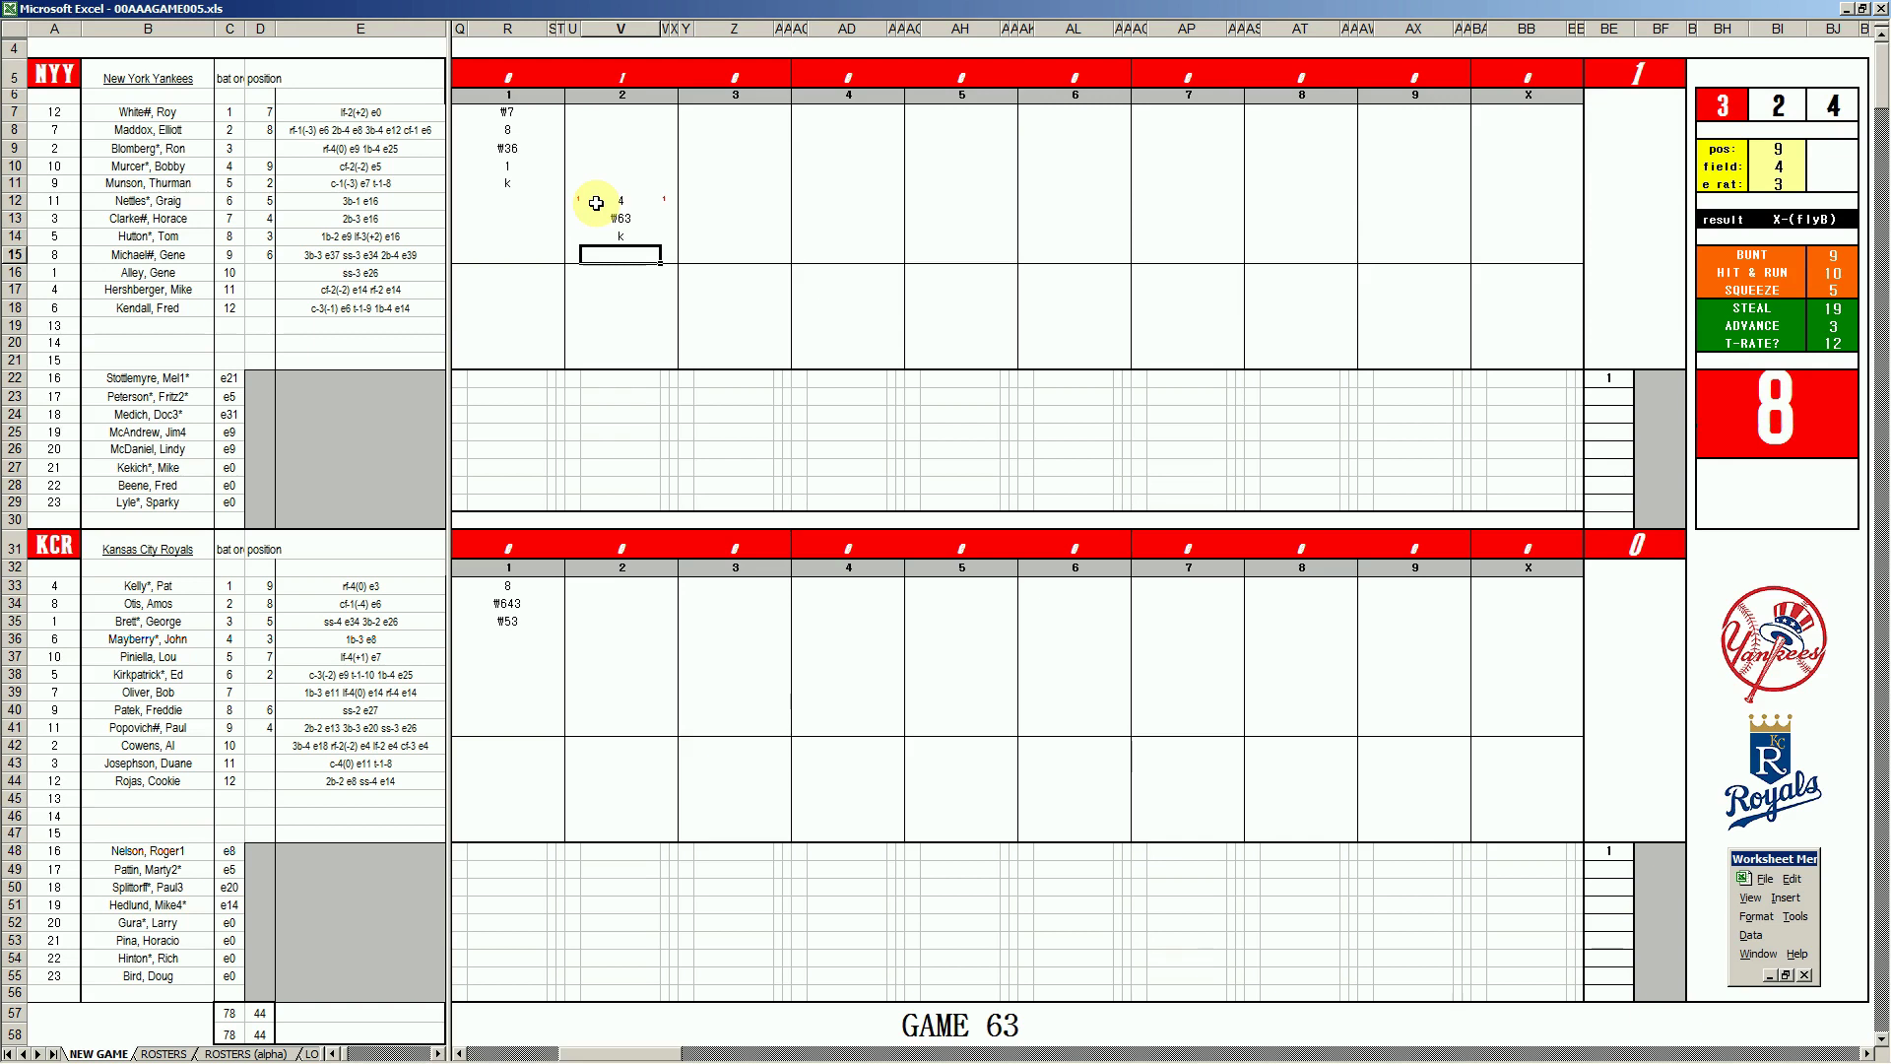
type("#8")
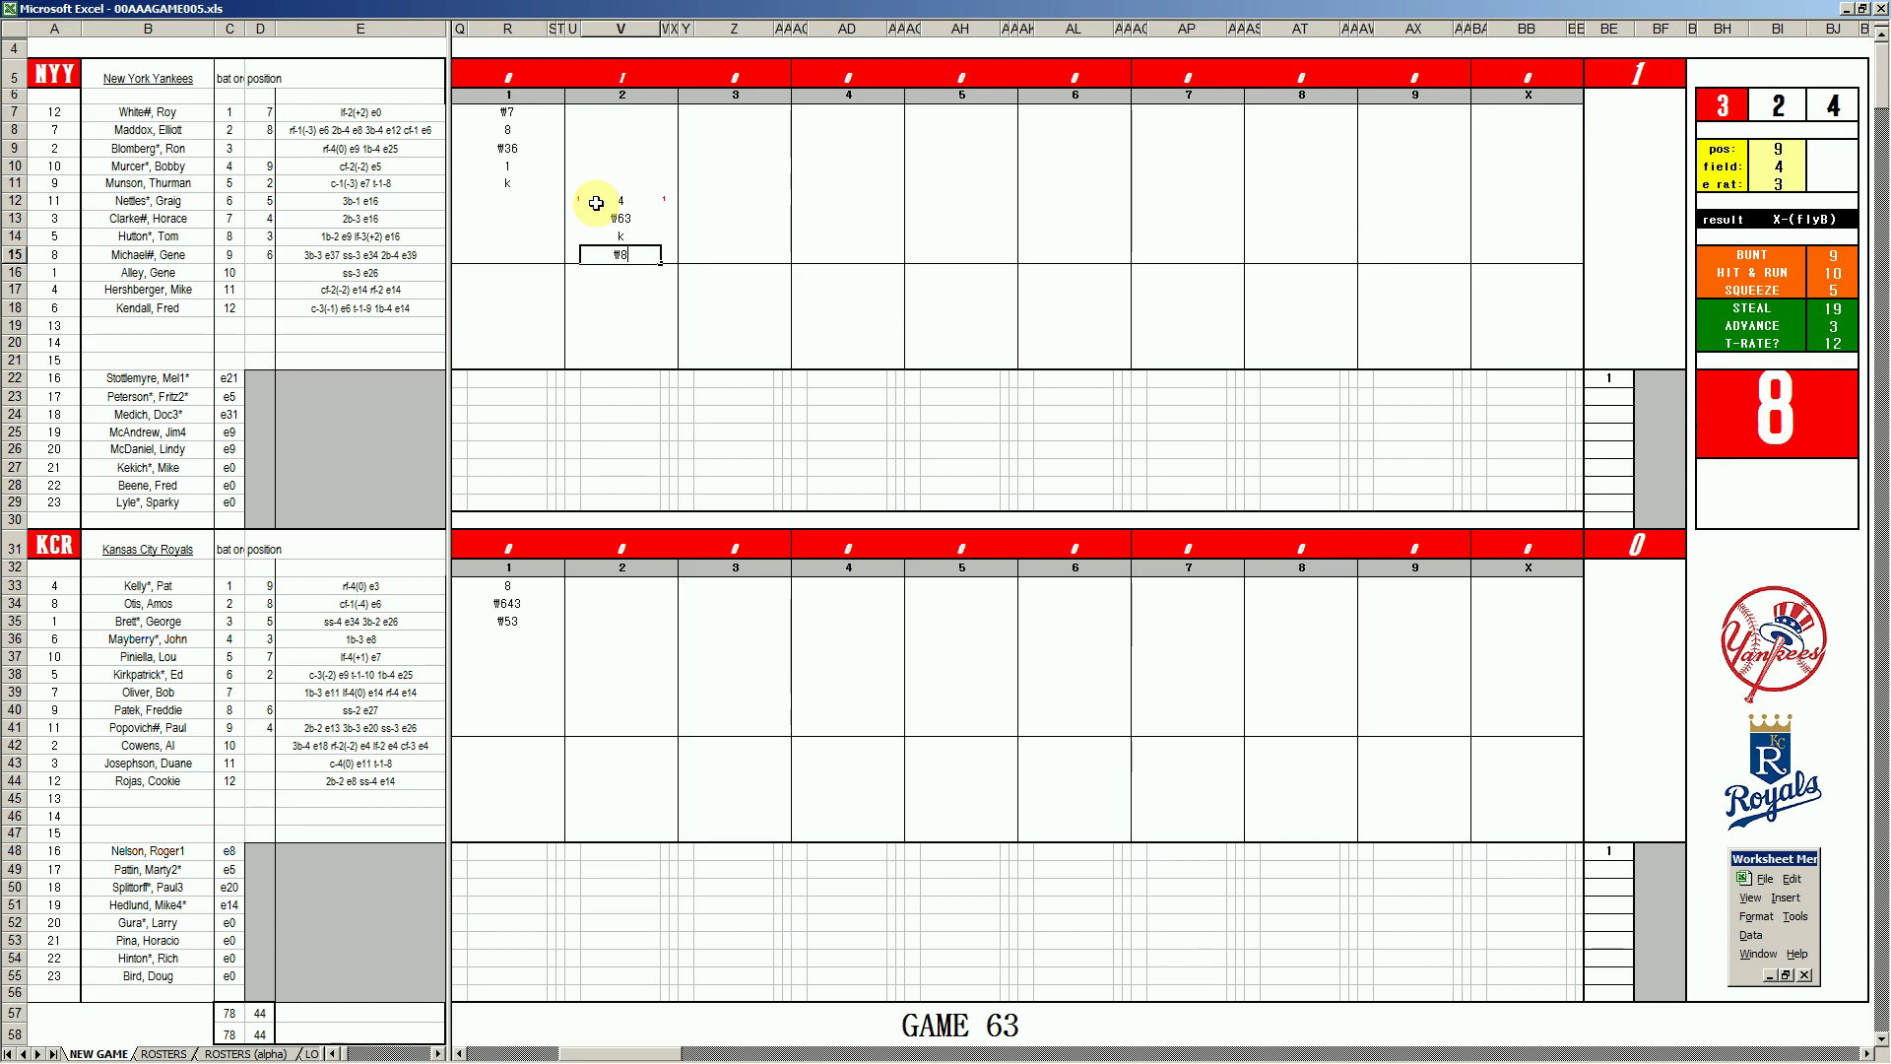
left_click(612, 647)
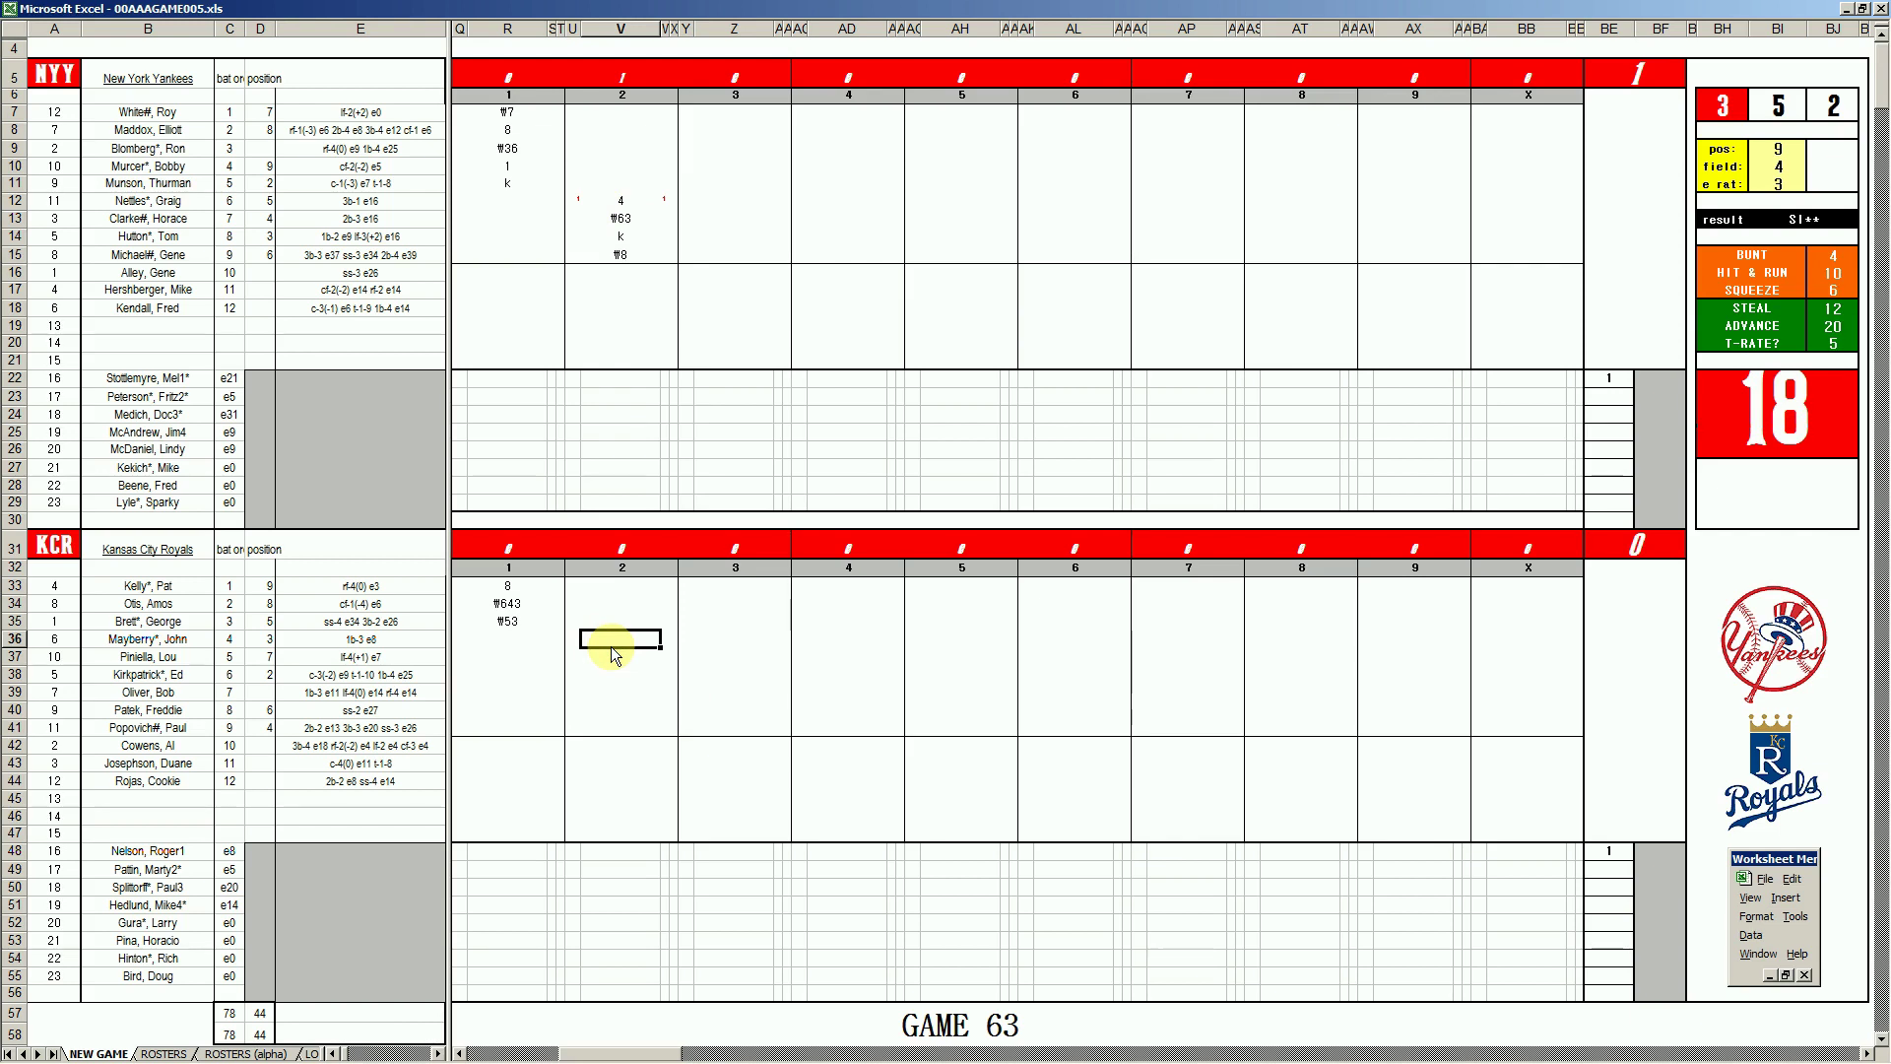
type("8")
key("Return")
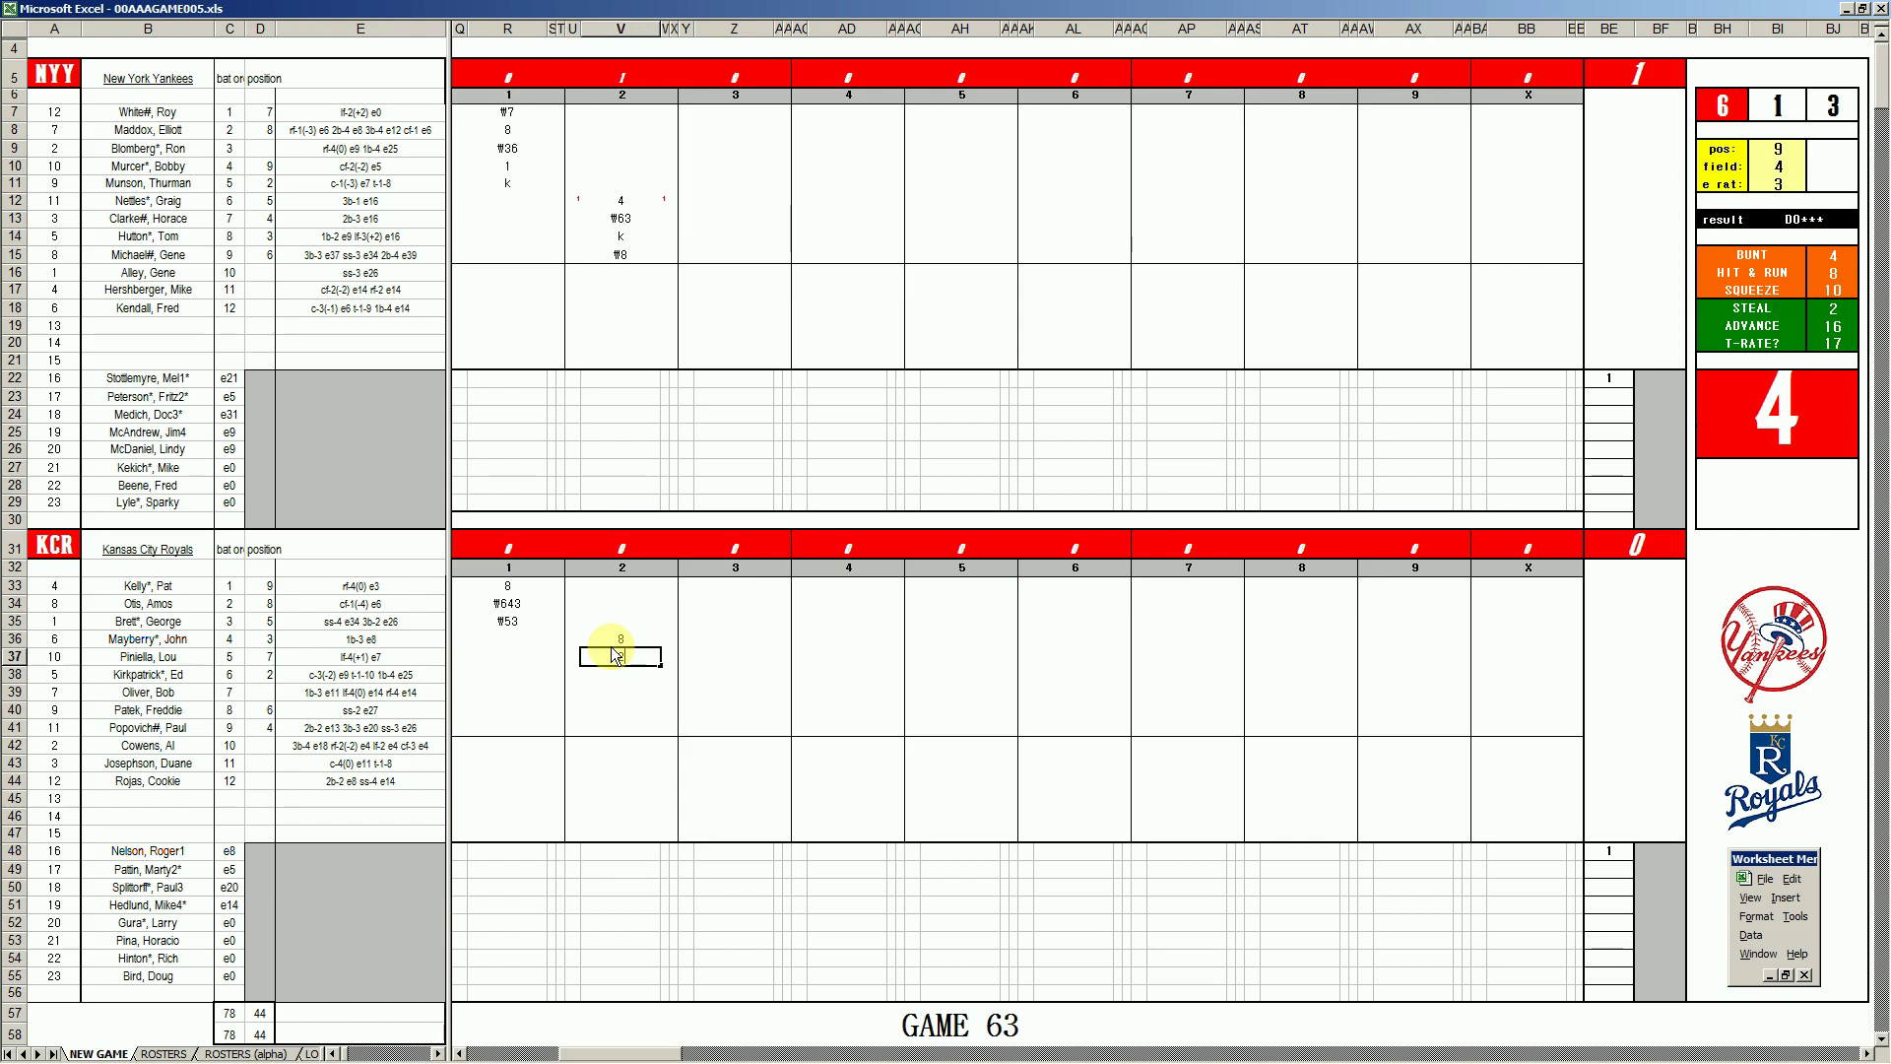
Record 2 and 9 for the Royals' next batters and mark a run with 1.
type("2")
key("Return")
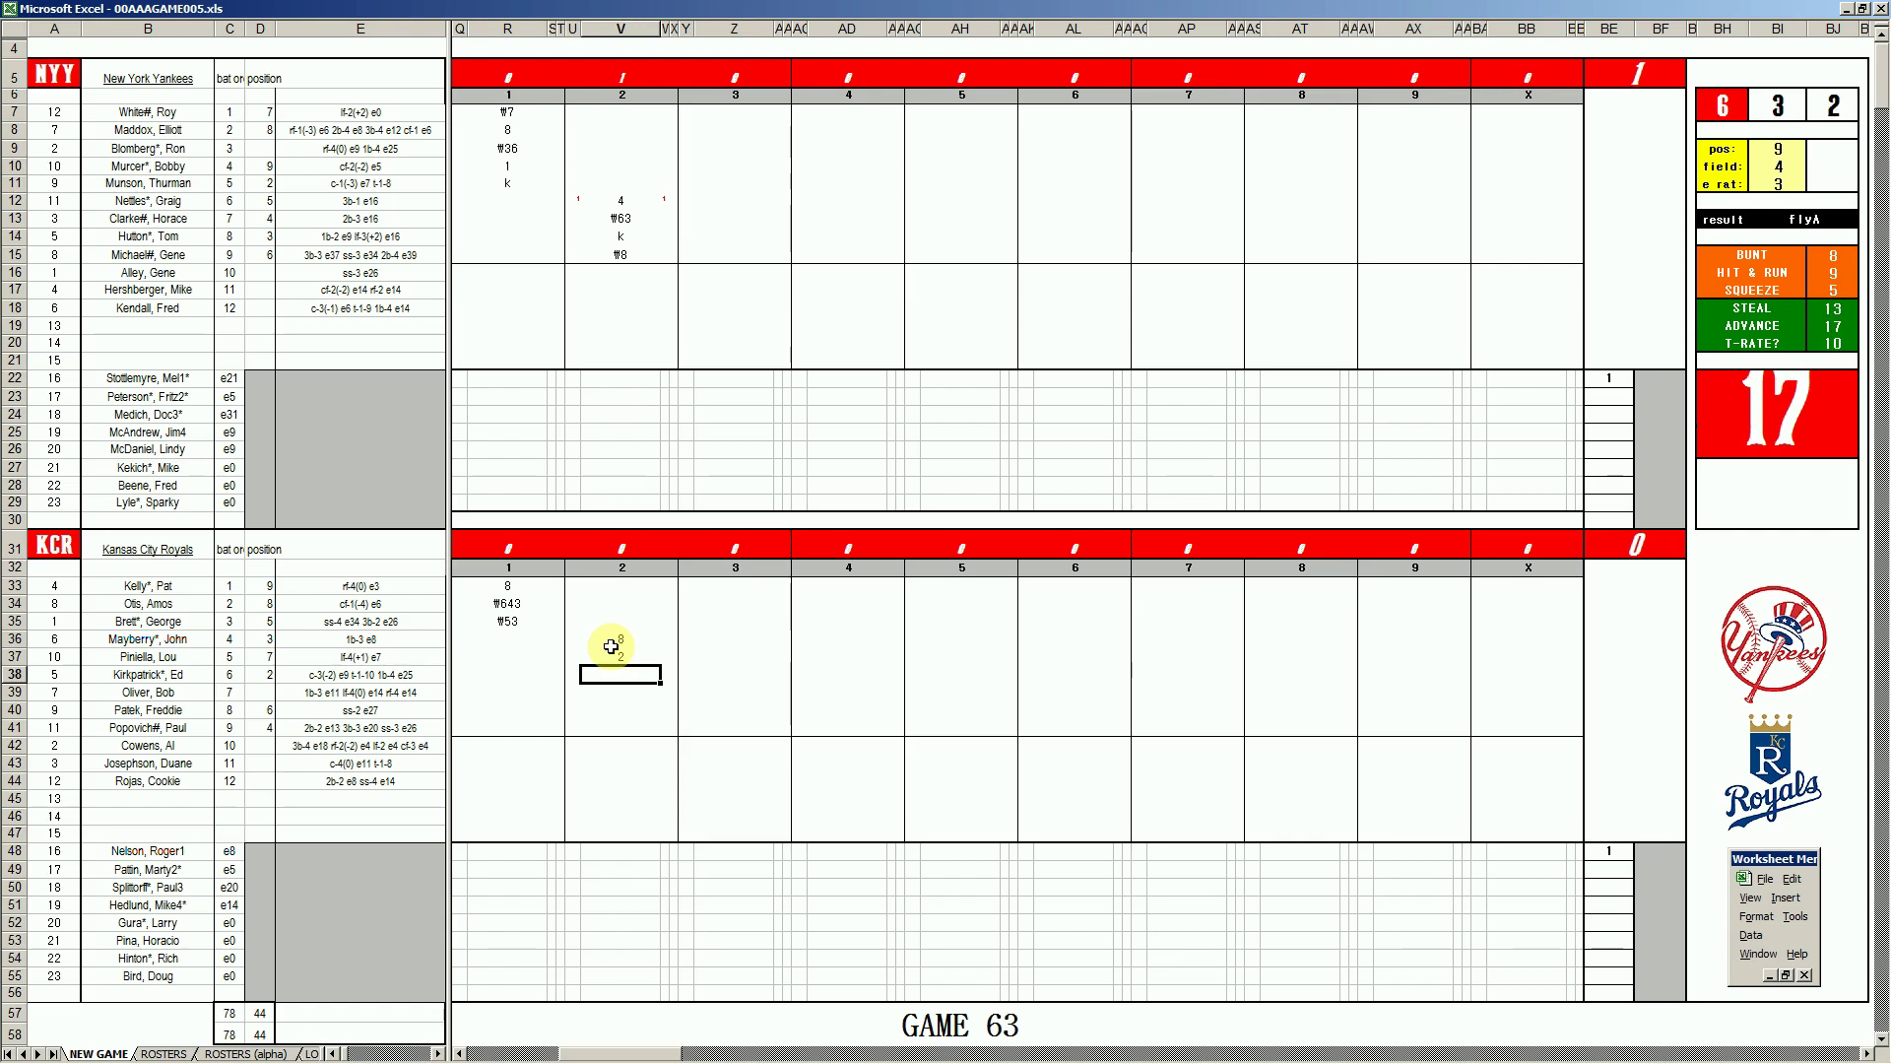
type("9")
key("Return")
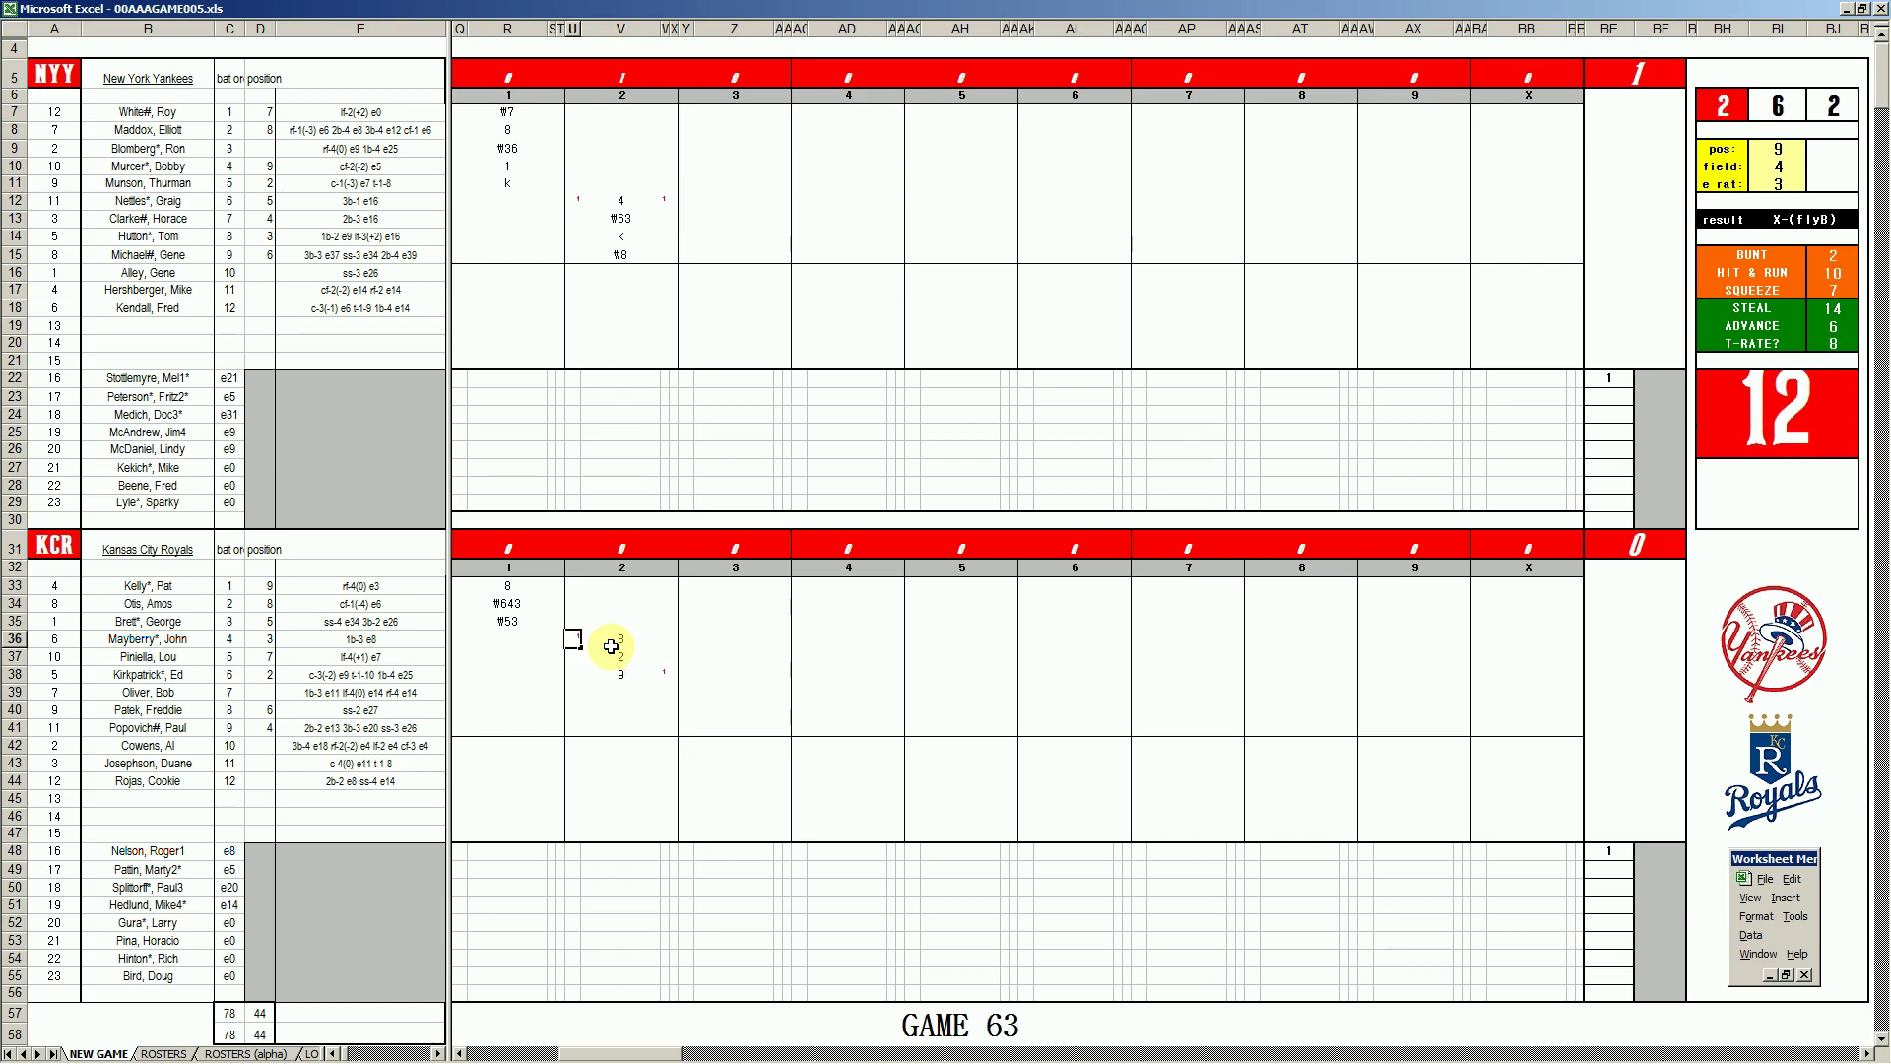
type("1")
key("Tab")
key("Down")
key("Down")
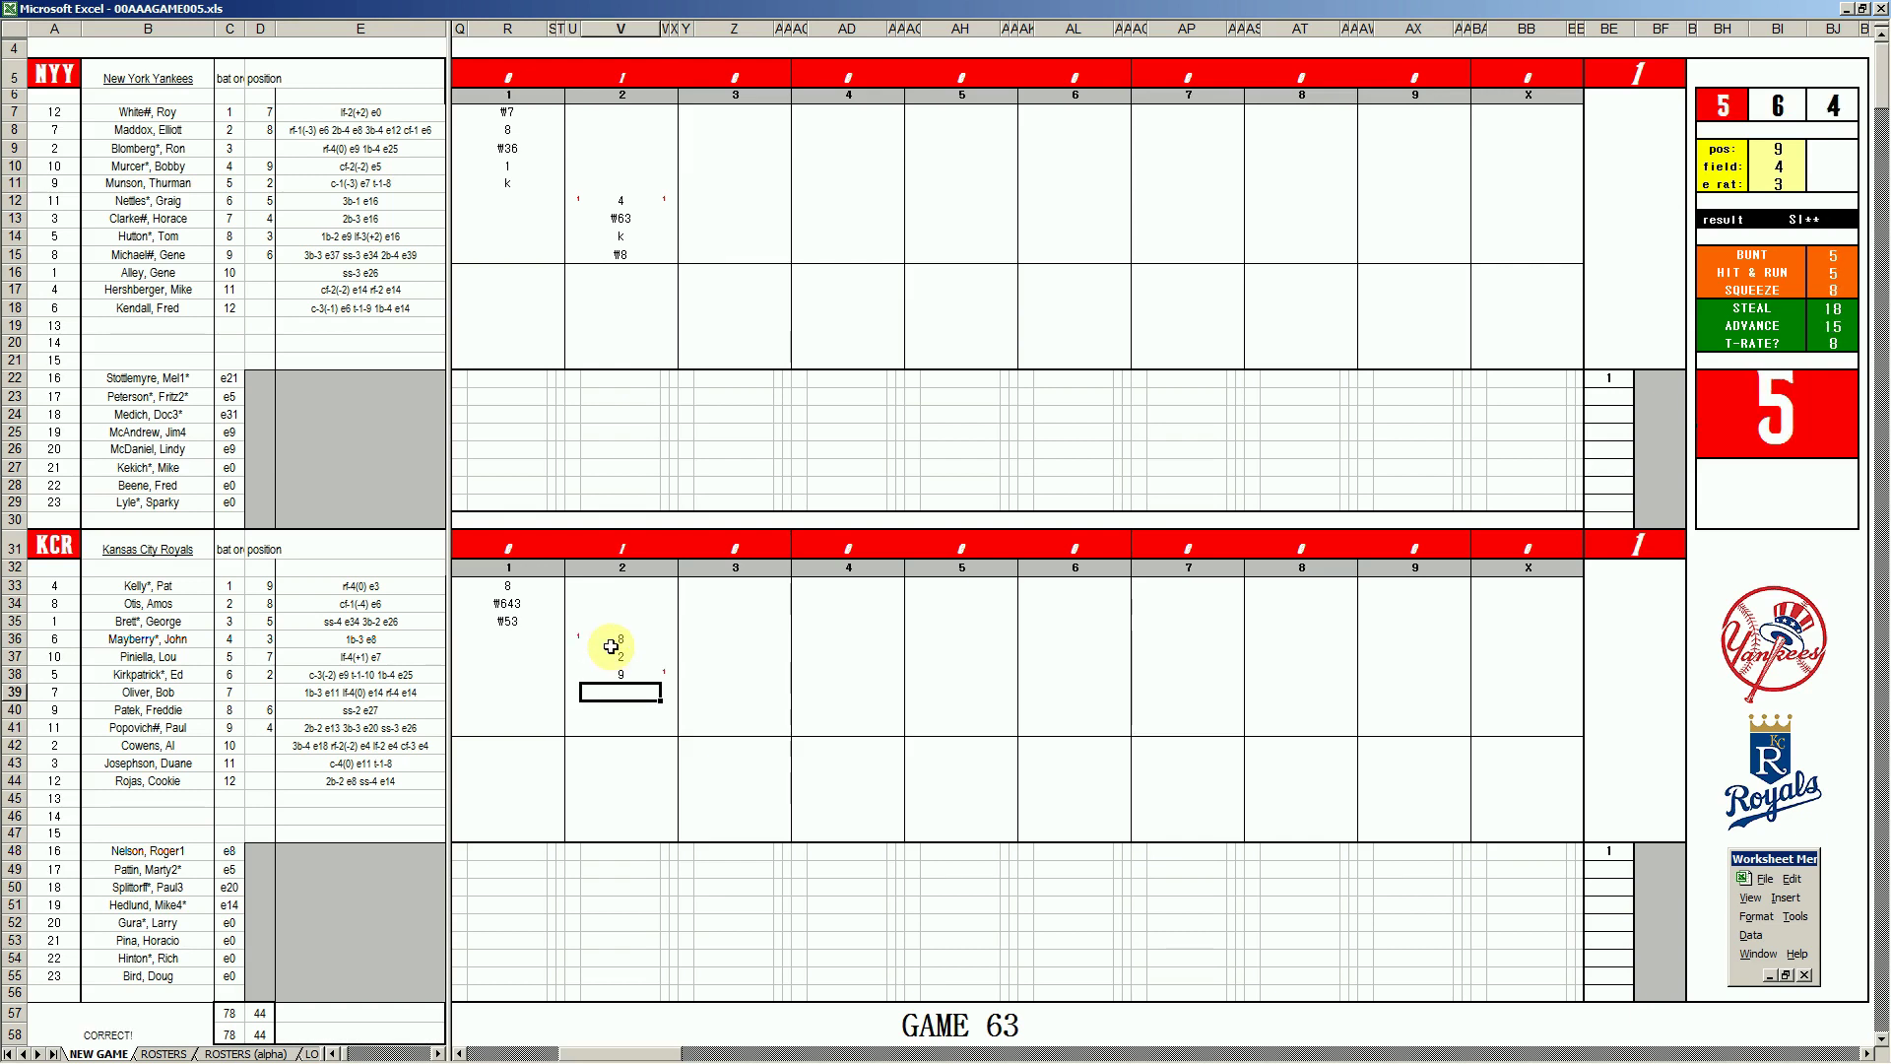
Finish Kansas City's second inning with 8, ₩4 and ₩3 in column V.
type("8")
key("Return")
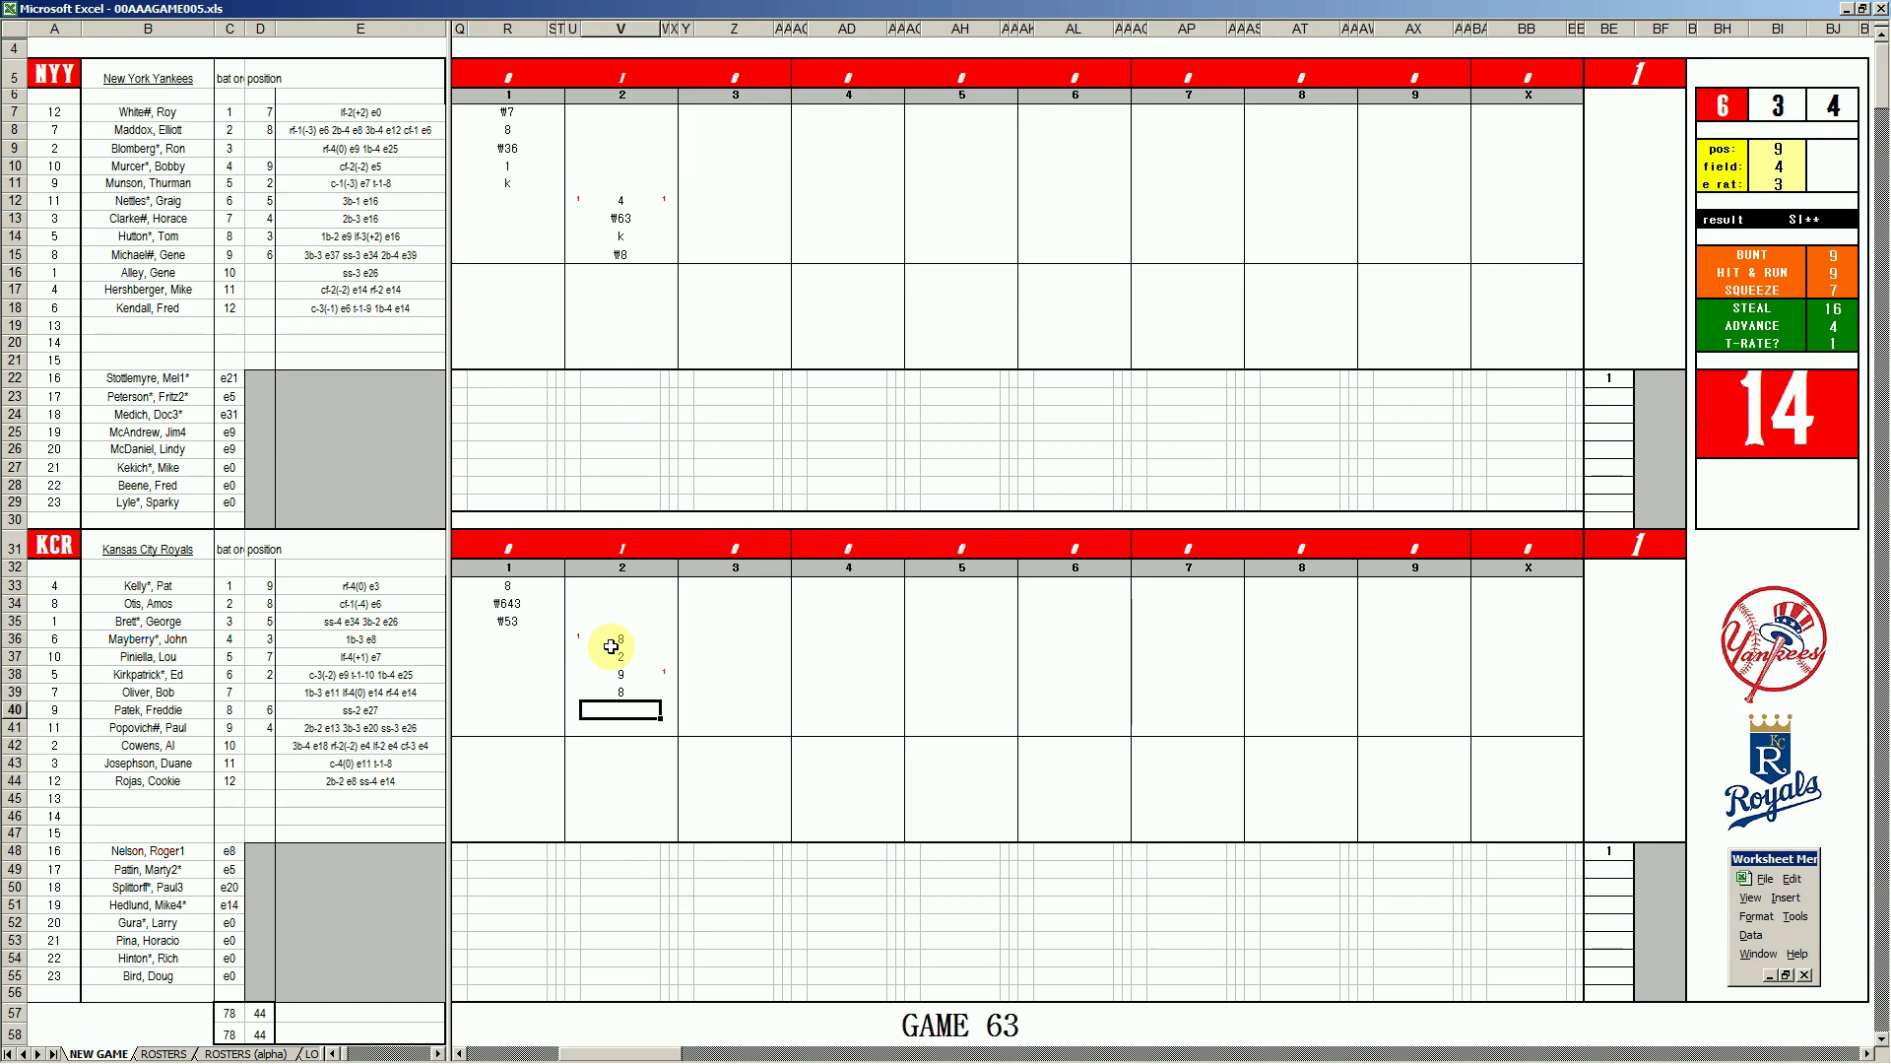
type("\\4")
key("Return")
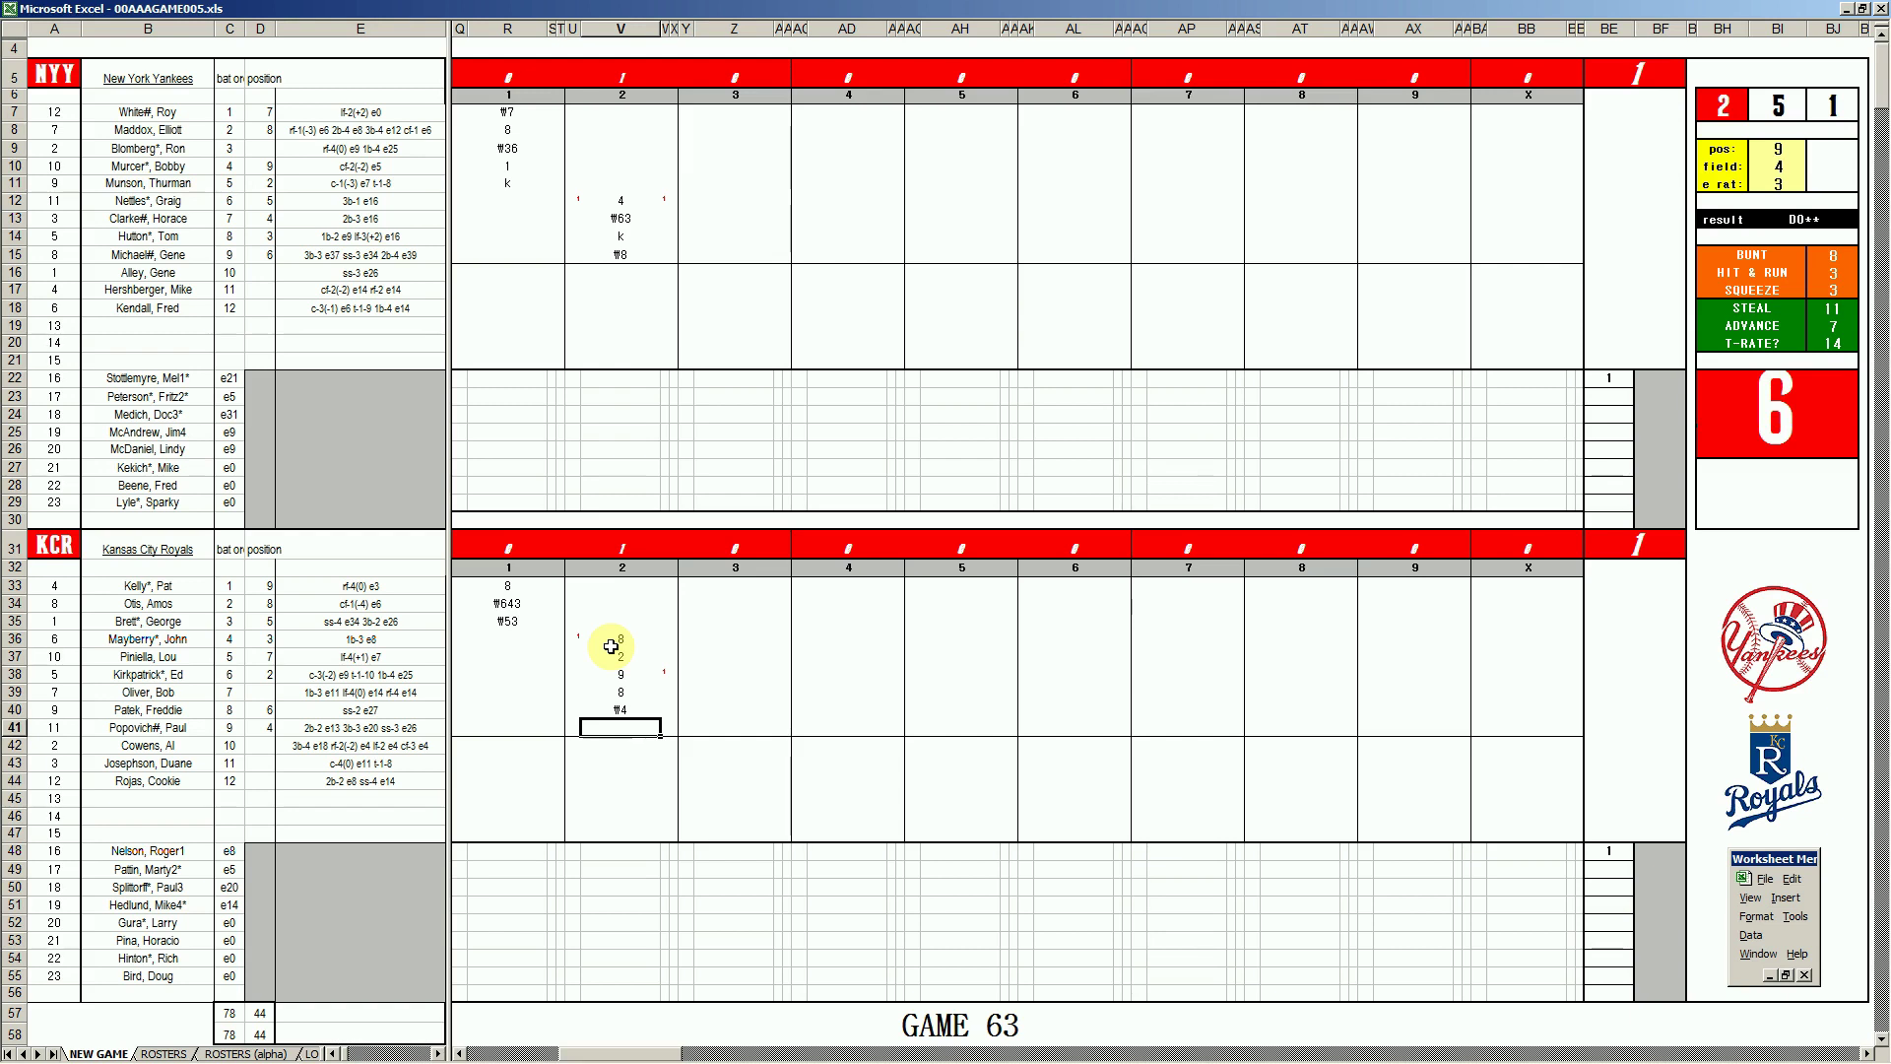
type("\\3")
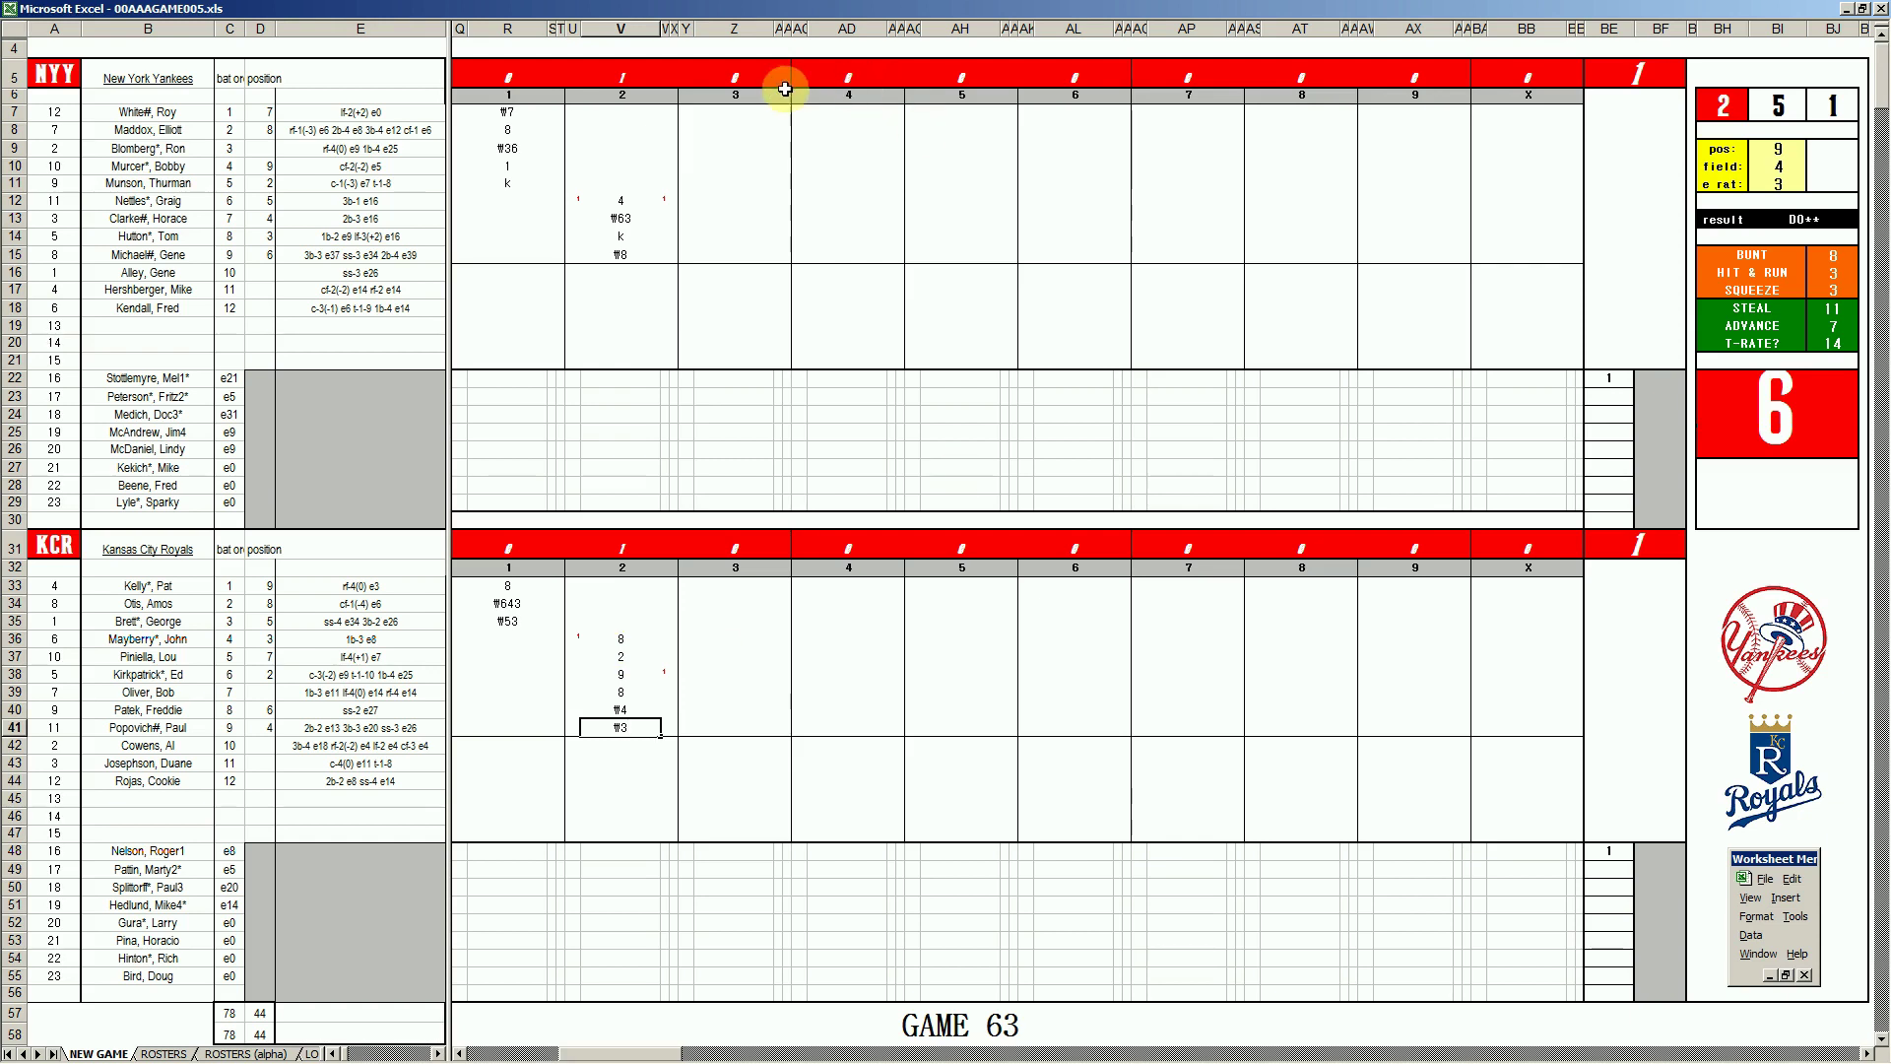
left_click(729, 112)
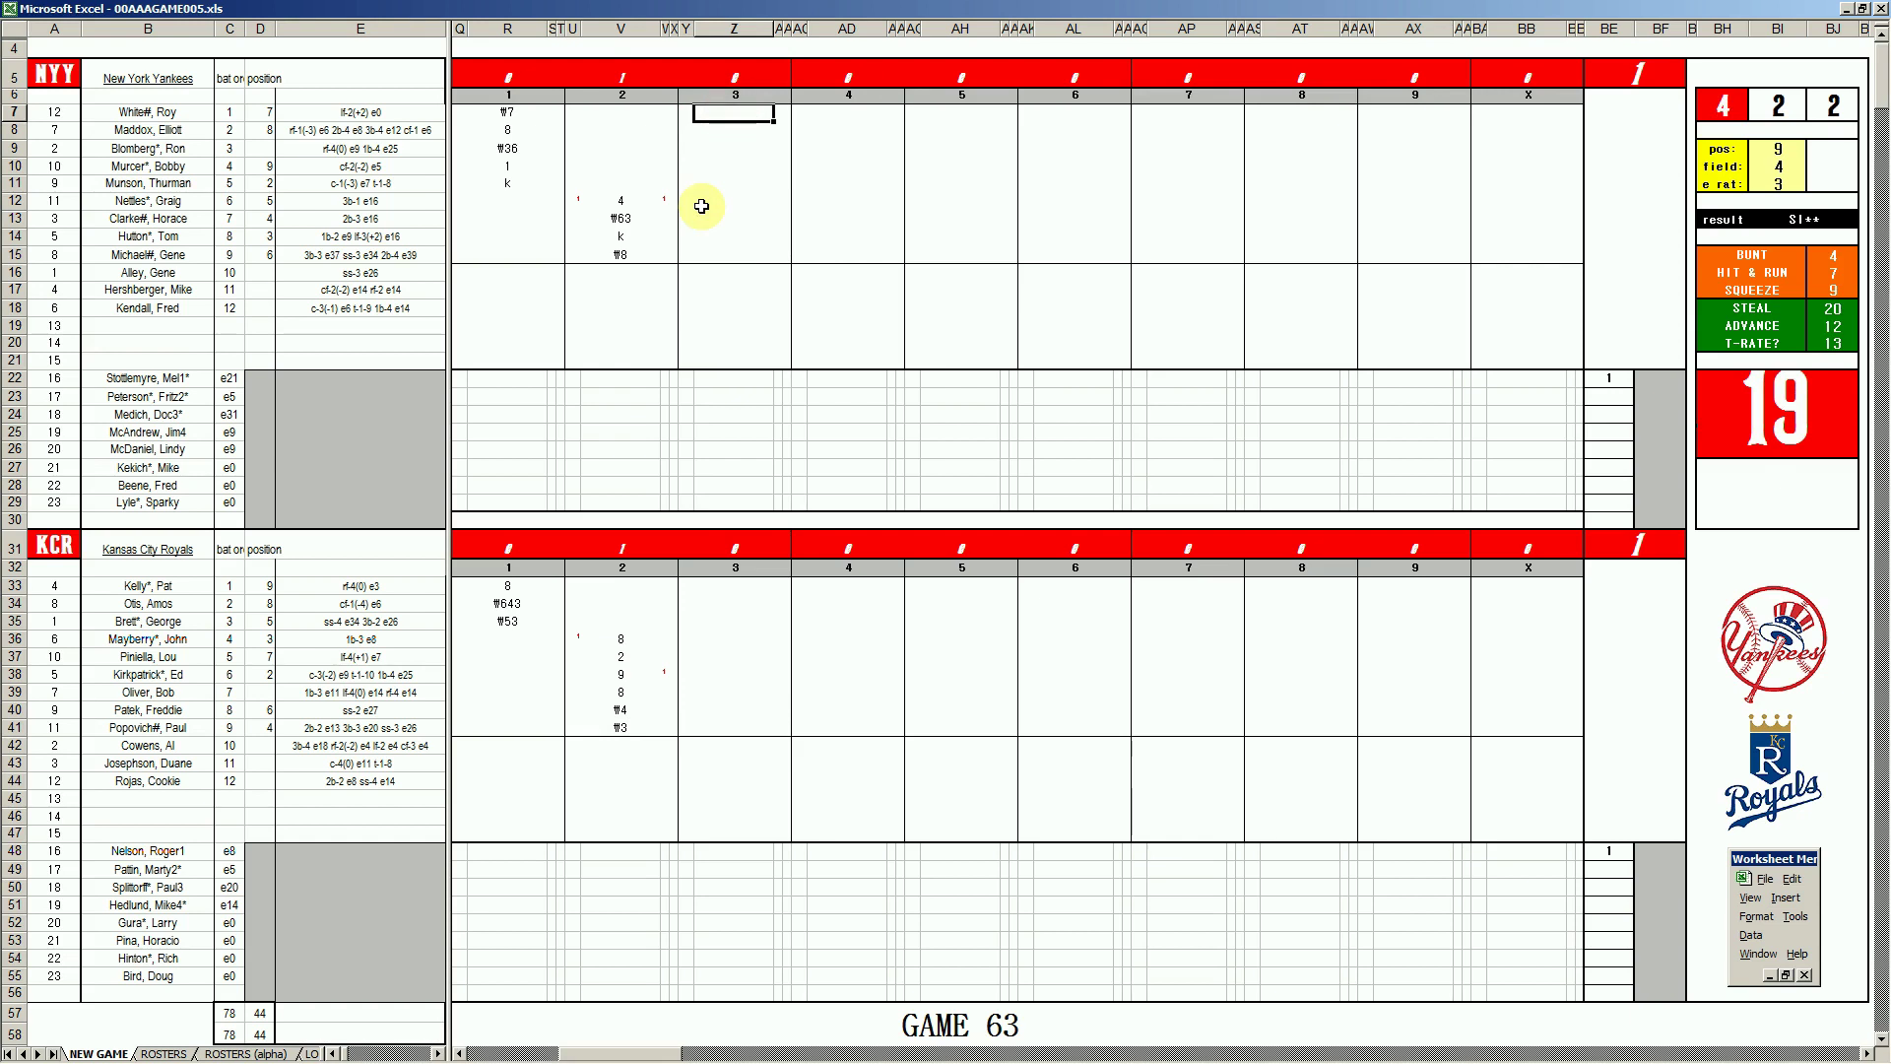
Enter ₩63, ₩8 and ₩13 in Z7:Z9 for the Yankees' third inning, rerolling the dice midway.
key("Tab")
key("Tab")
key("Tab")
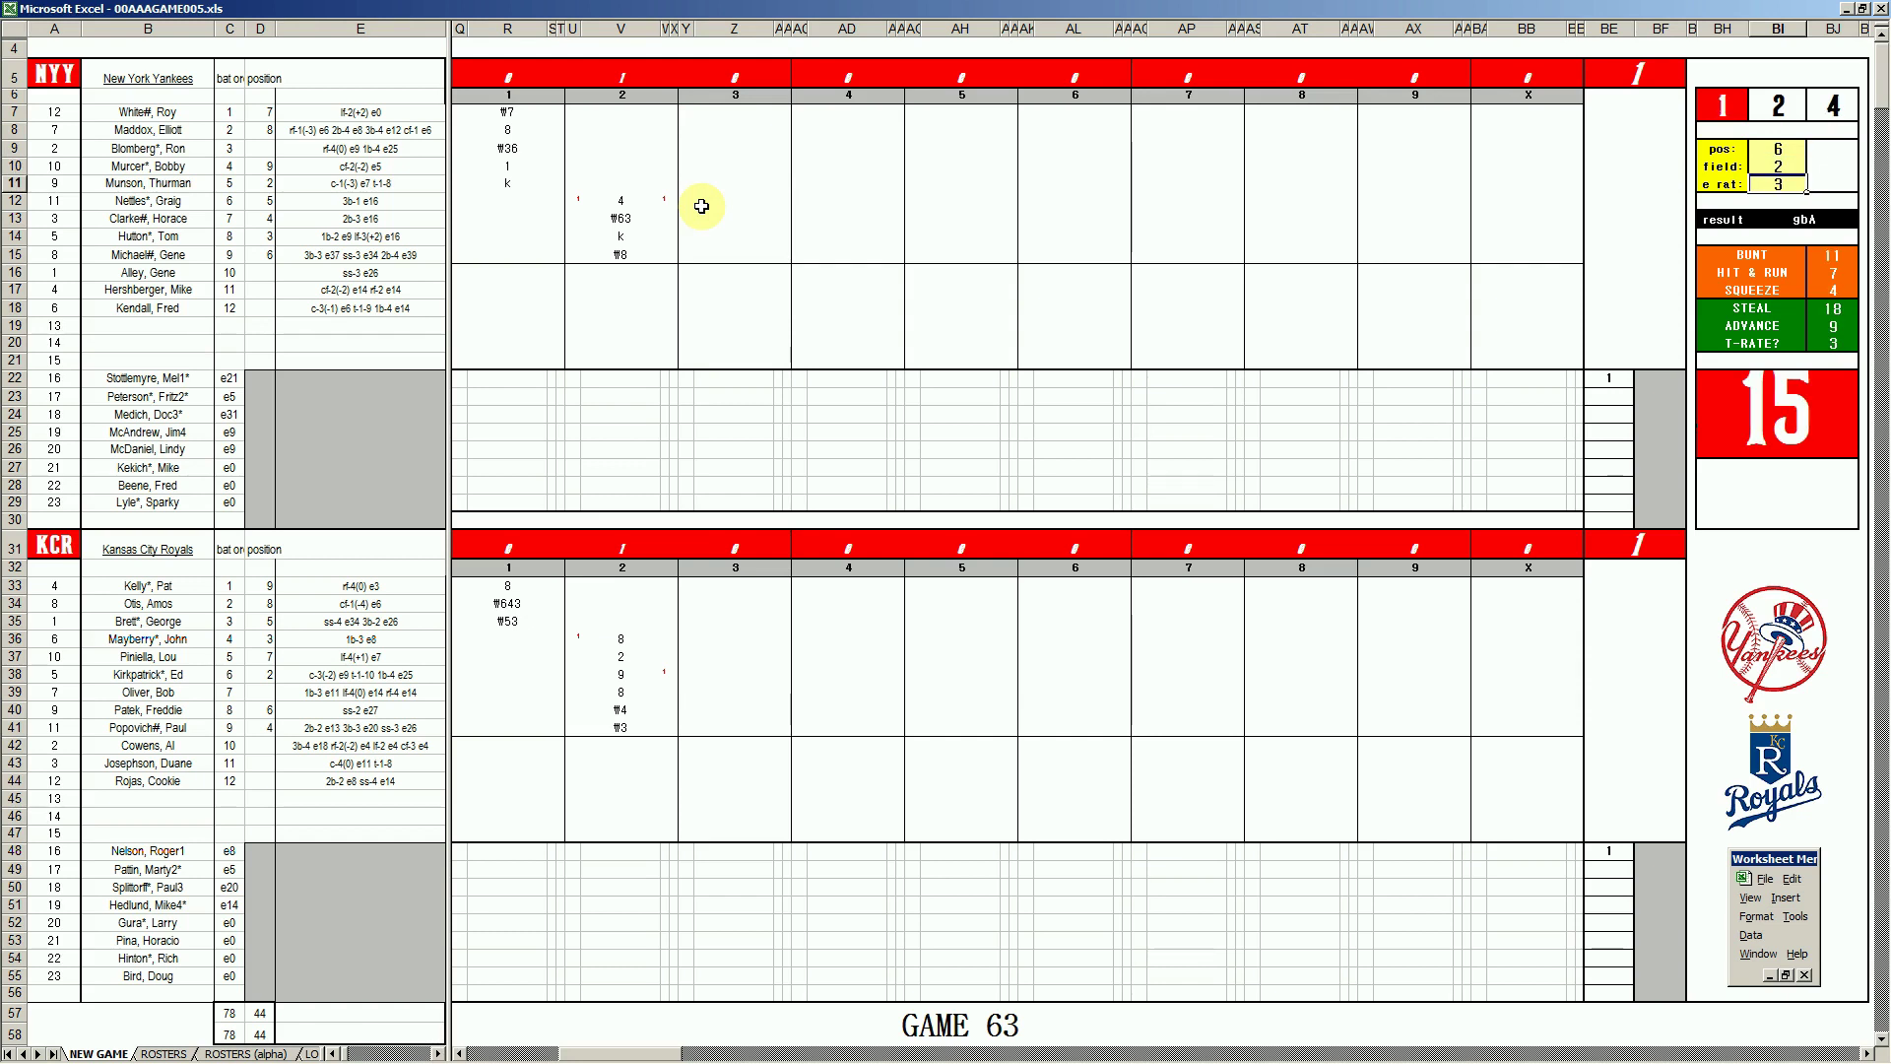
left_click(751, 116)
type("!63")
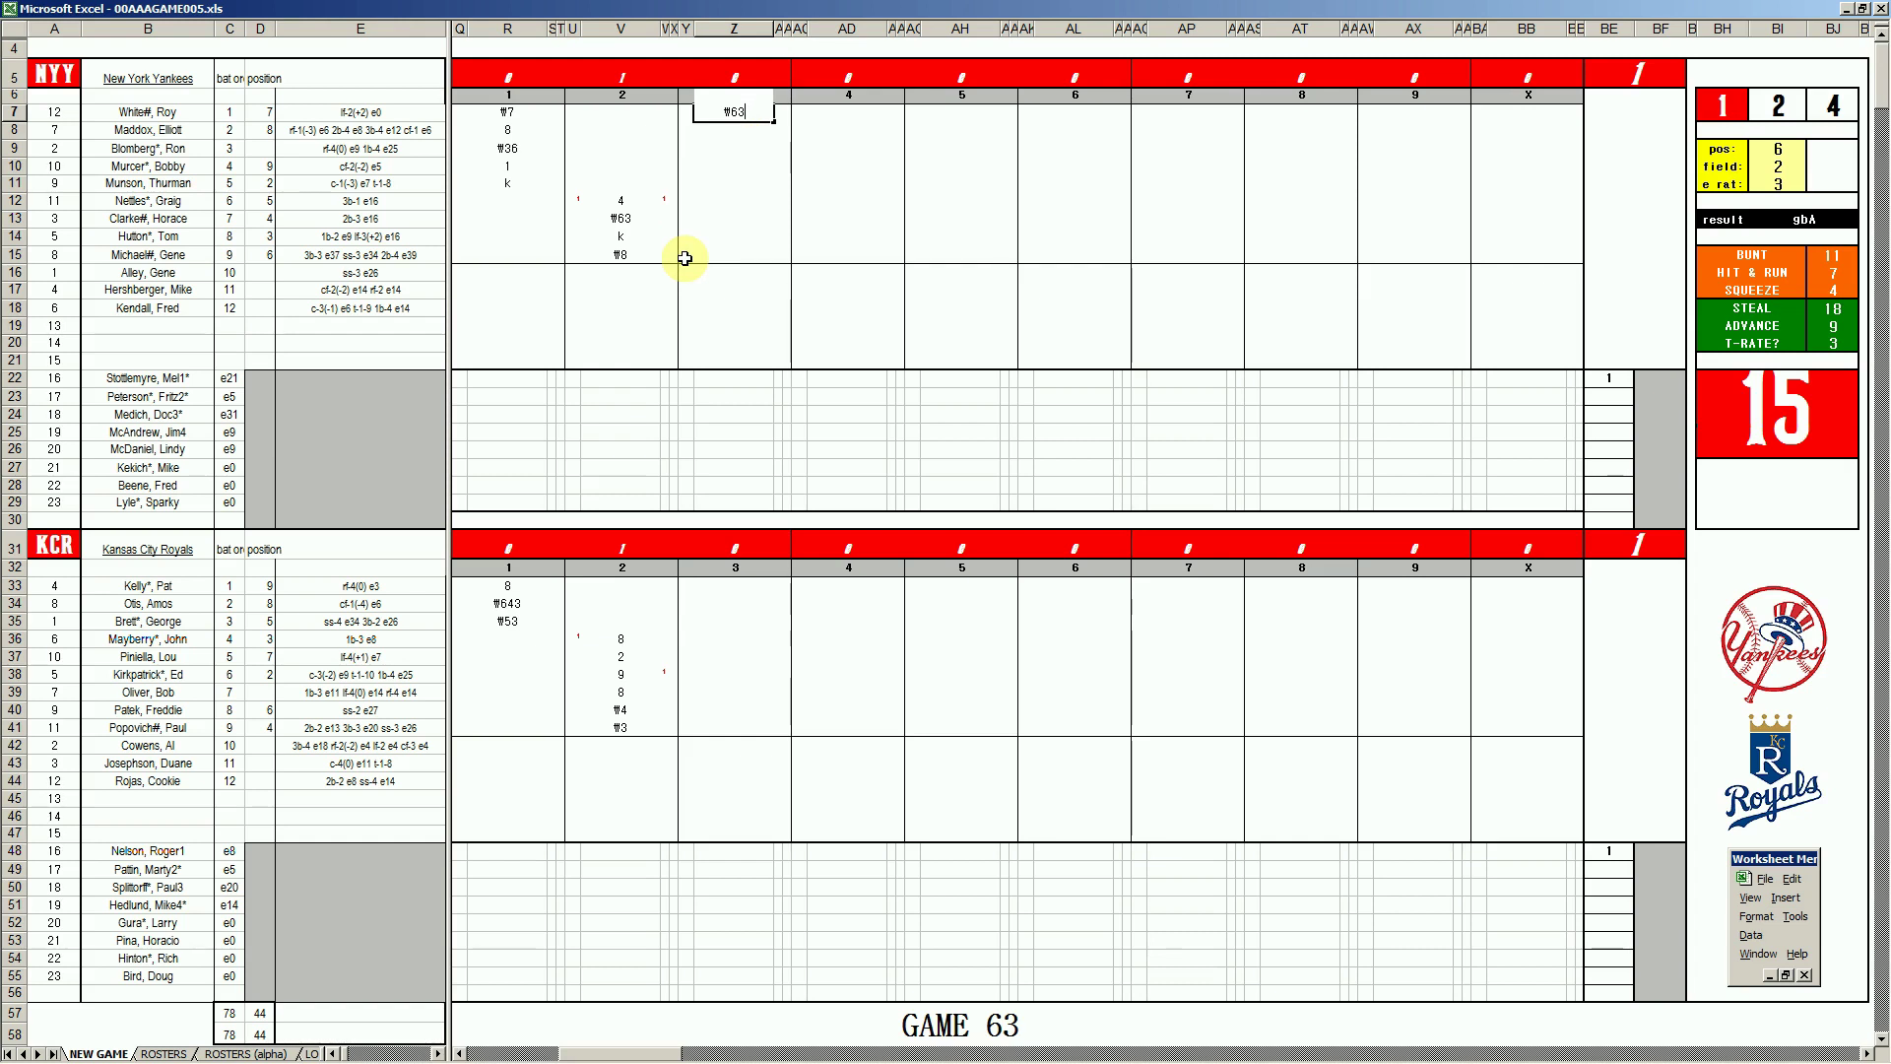
key("Return")
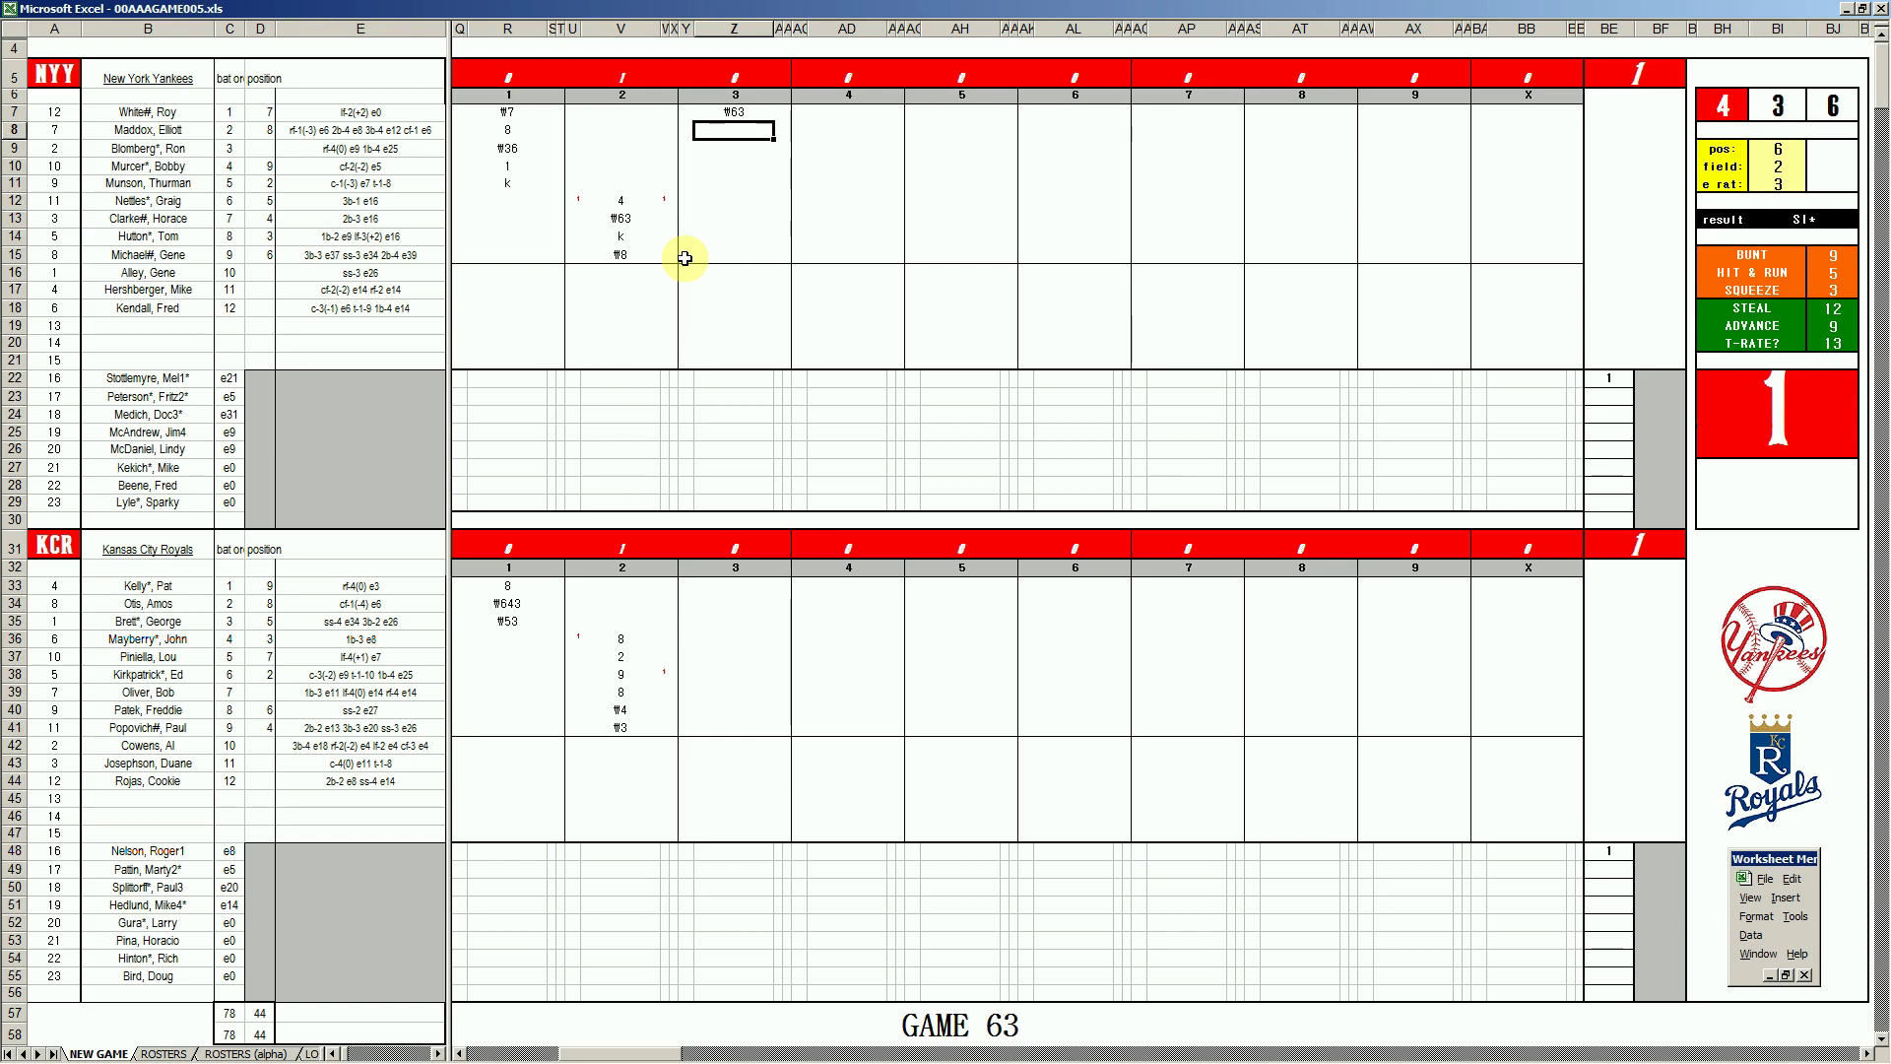
type("‼8")
key("Return")
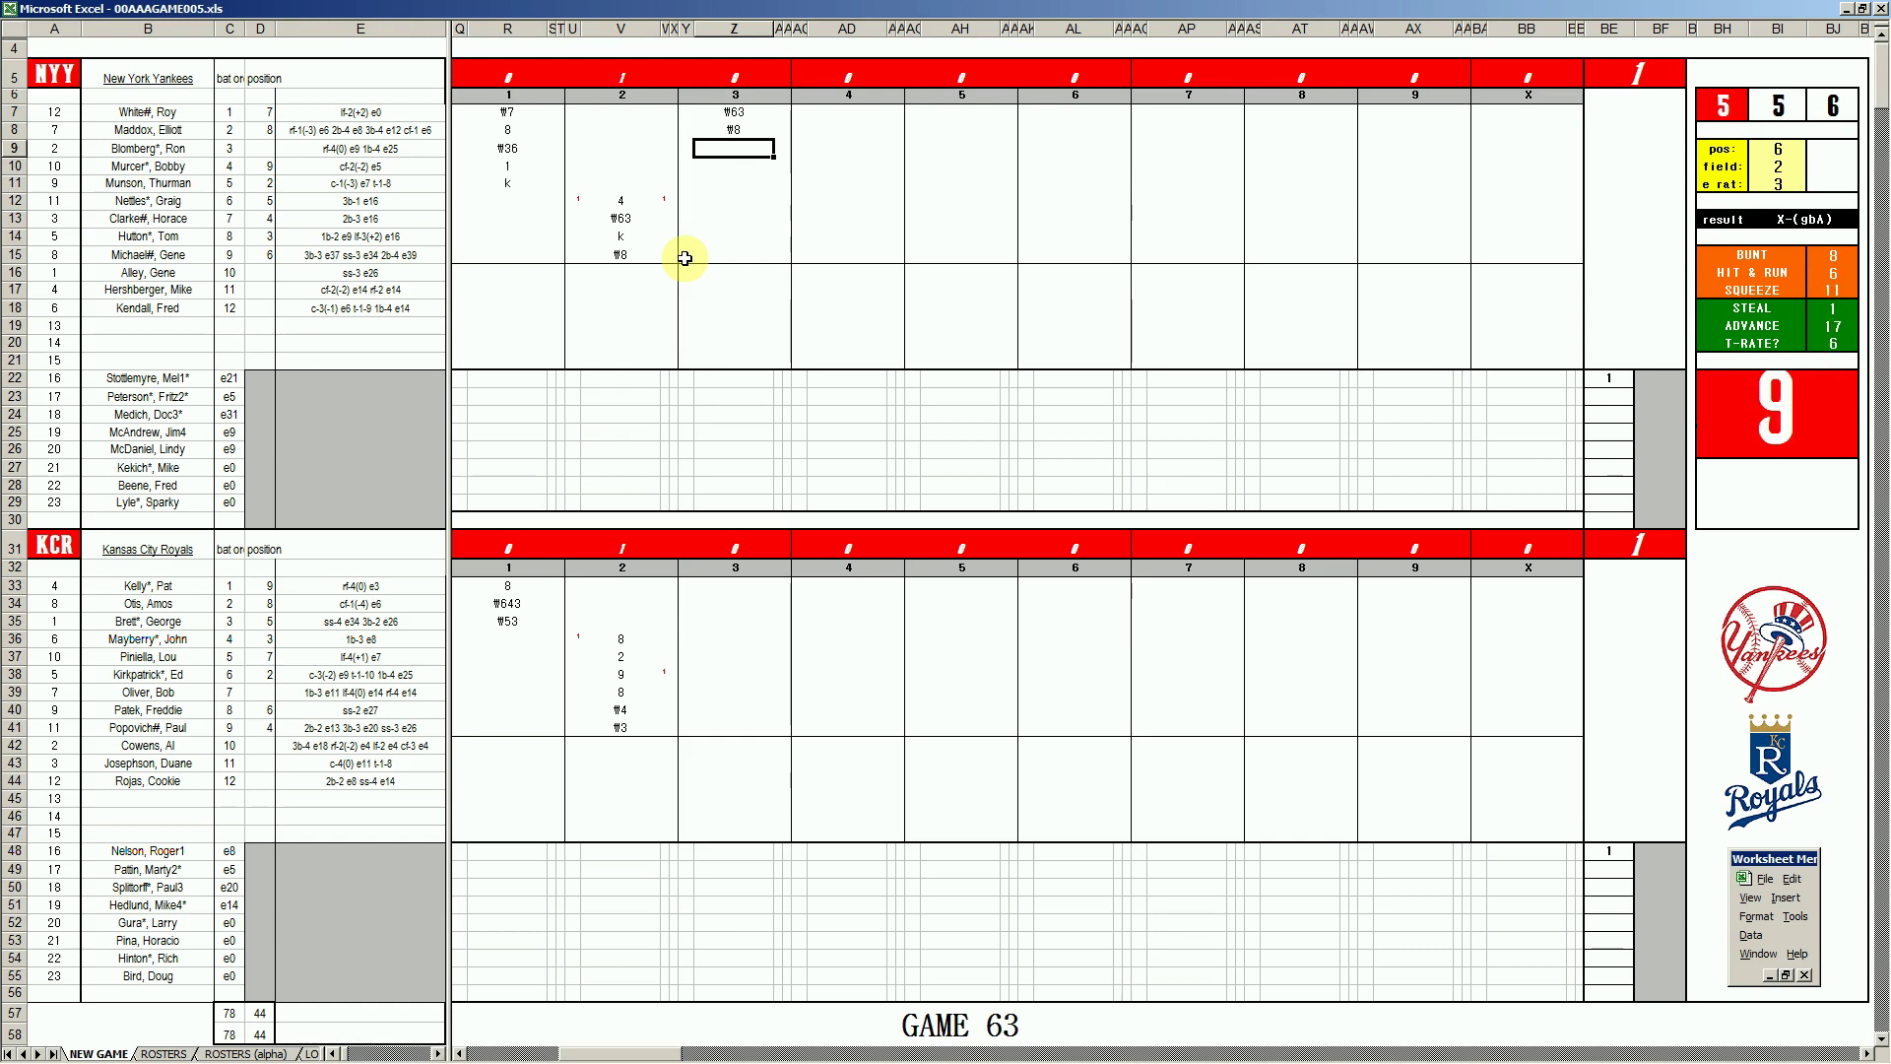
key("ctrl+r")
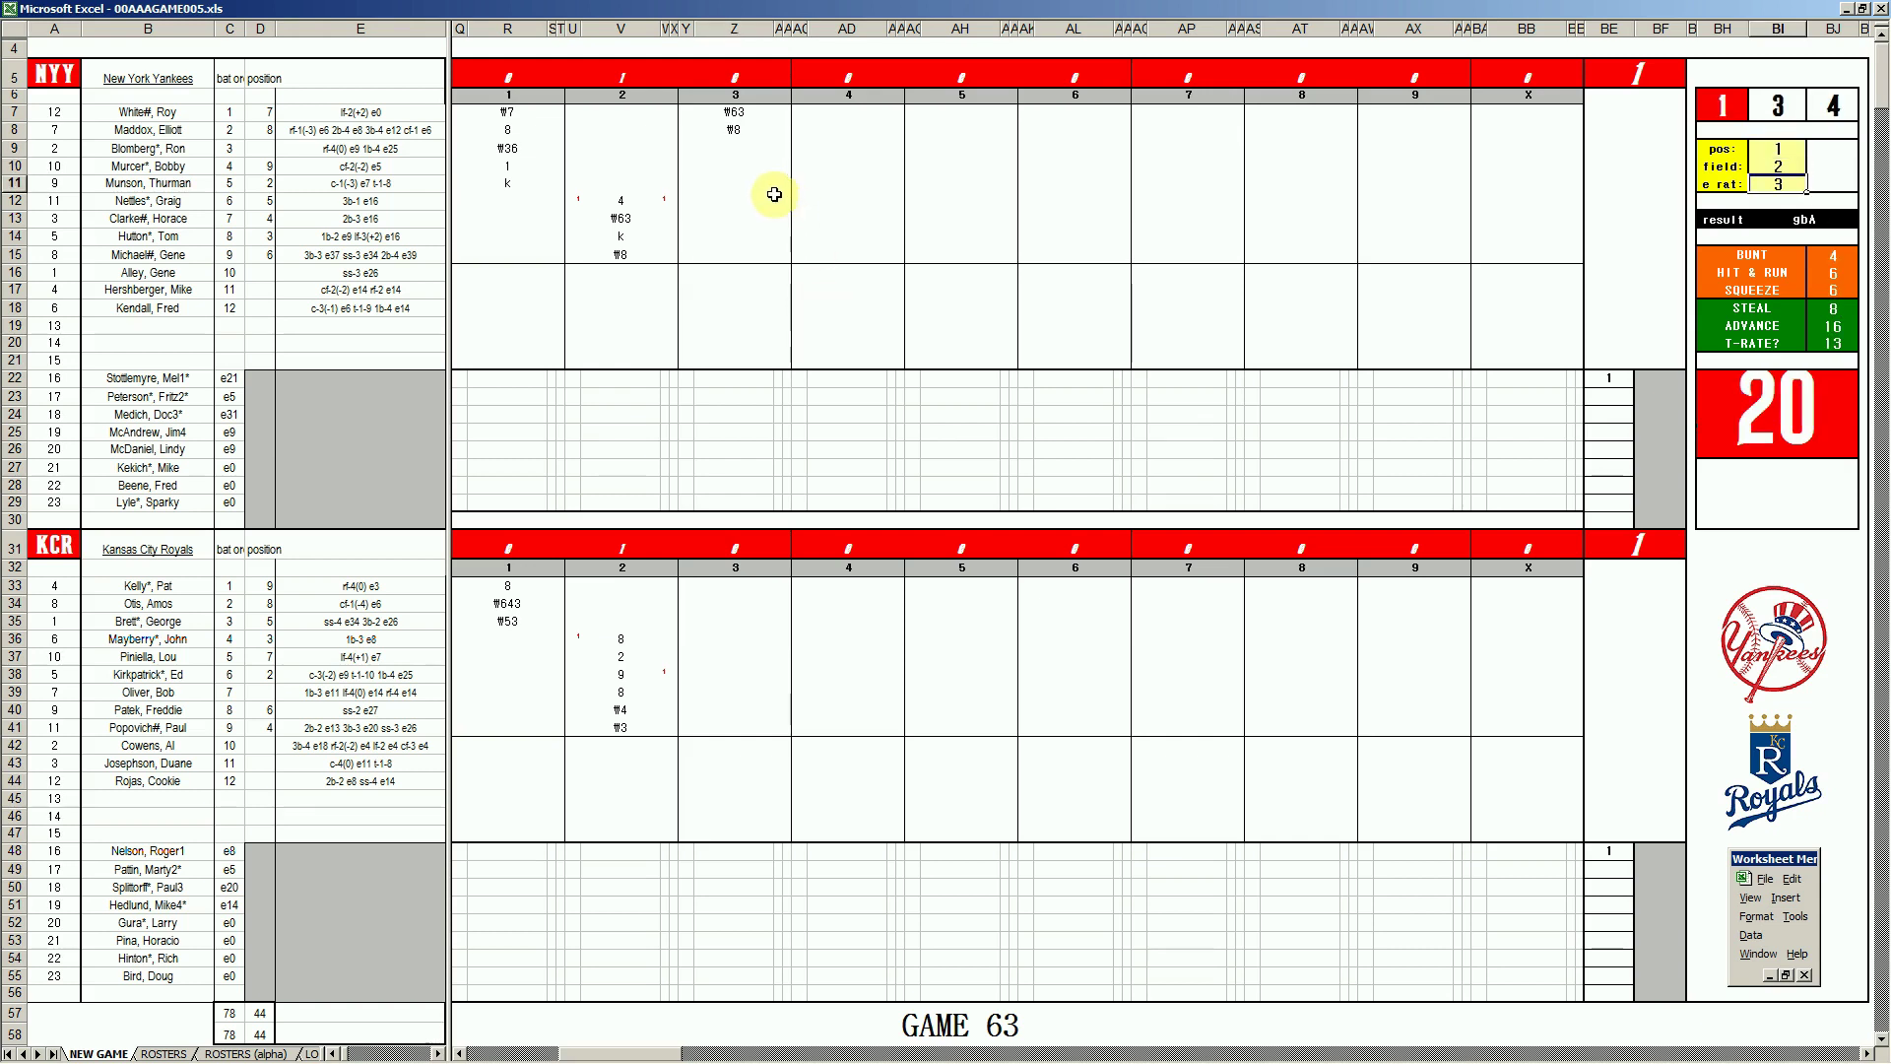
left_click(738, 146)
type("\\13")
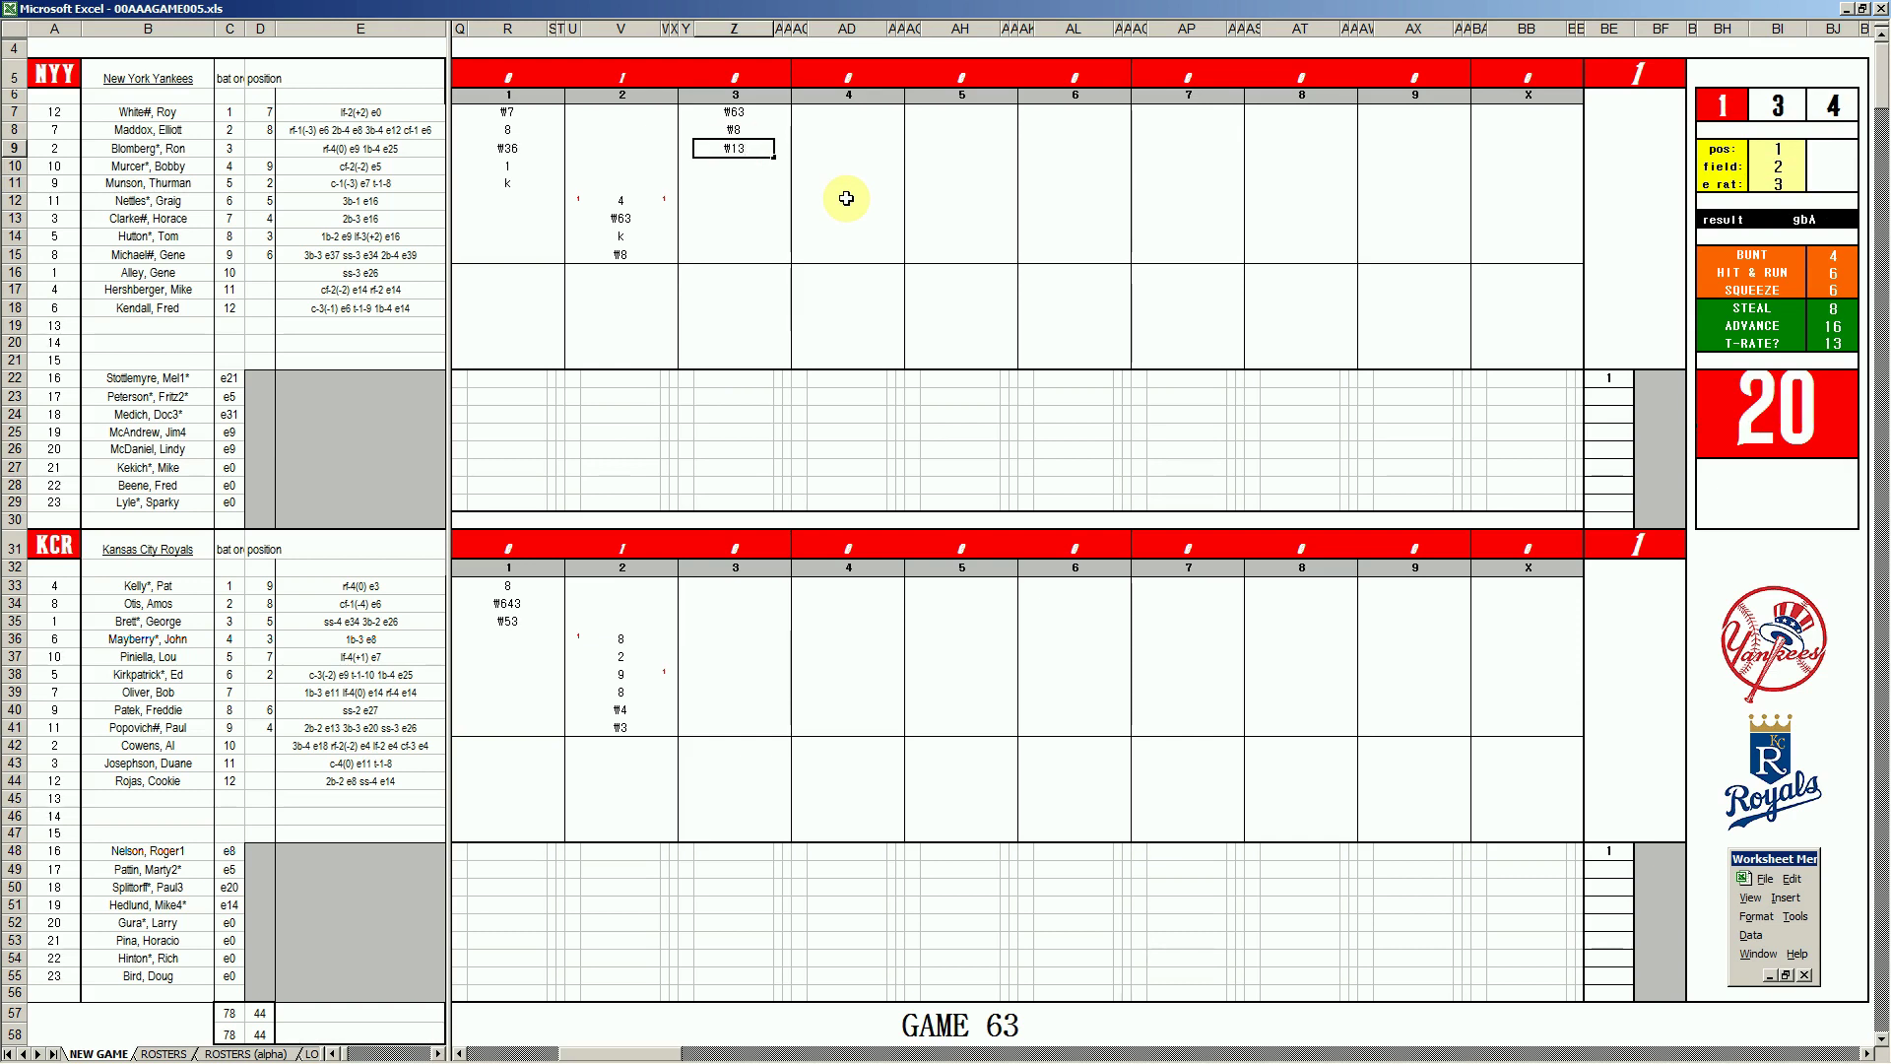
left_click(719, 587)
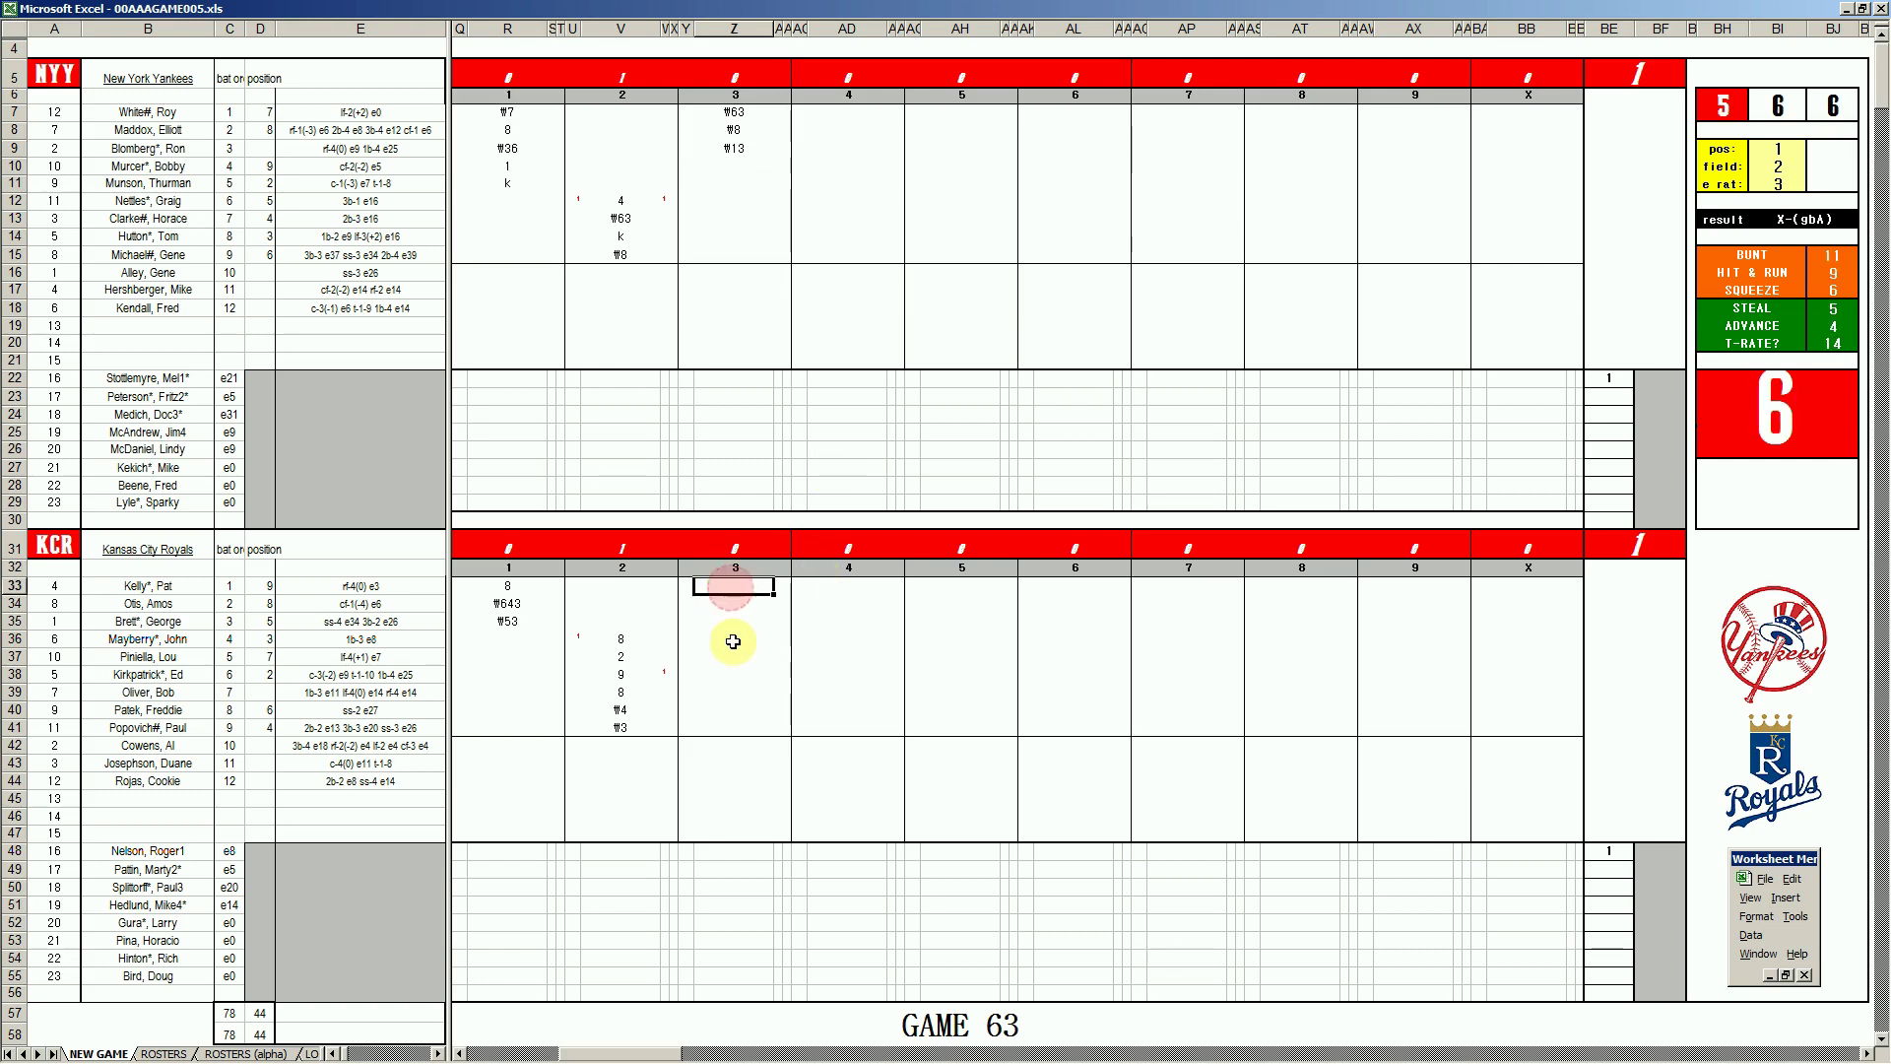
Enter 8, ₩6, ₩9 and k in Z33:Z36 for Kansas City's third inning.
type("8")
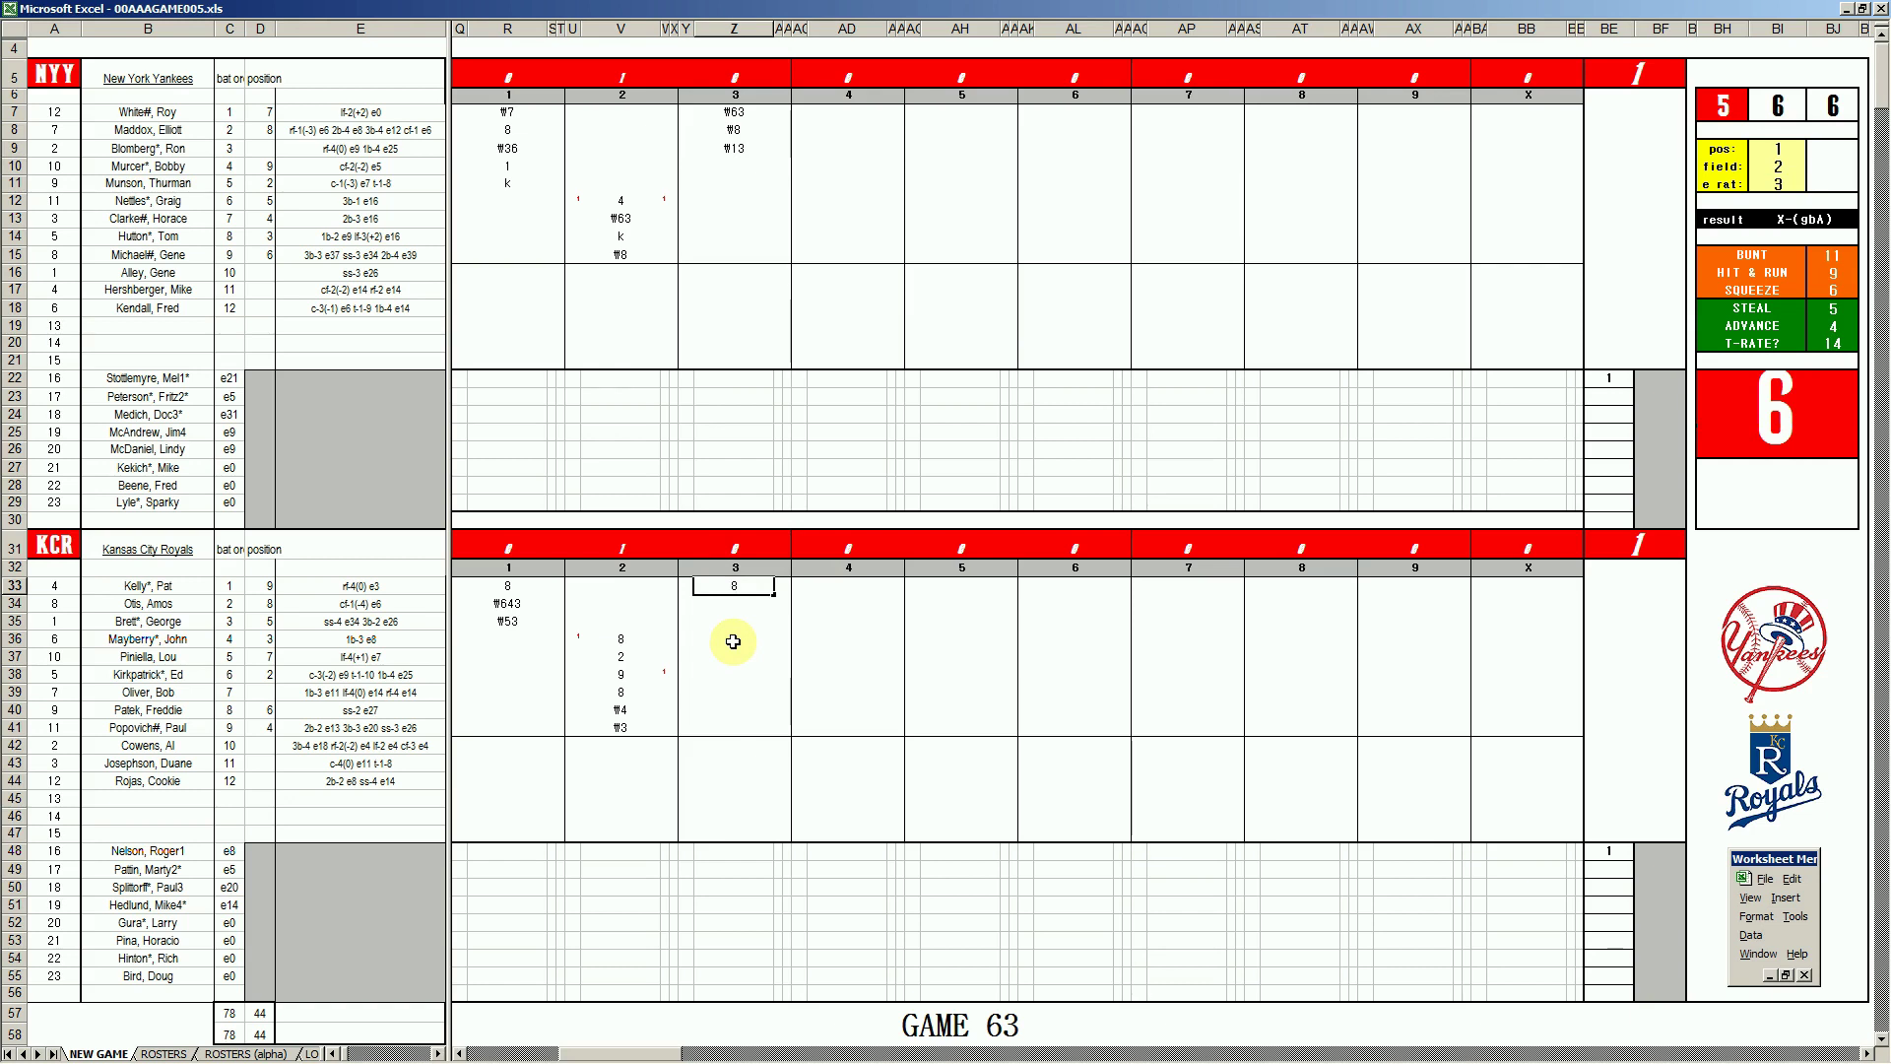
key("Return")
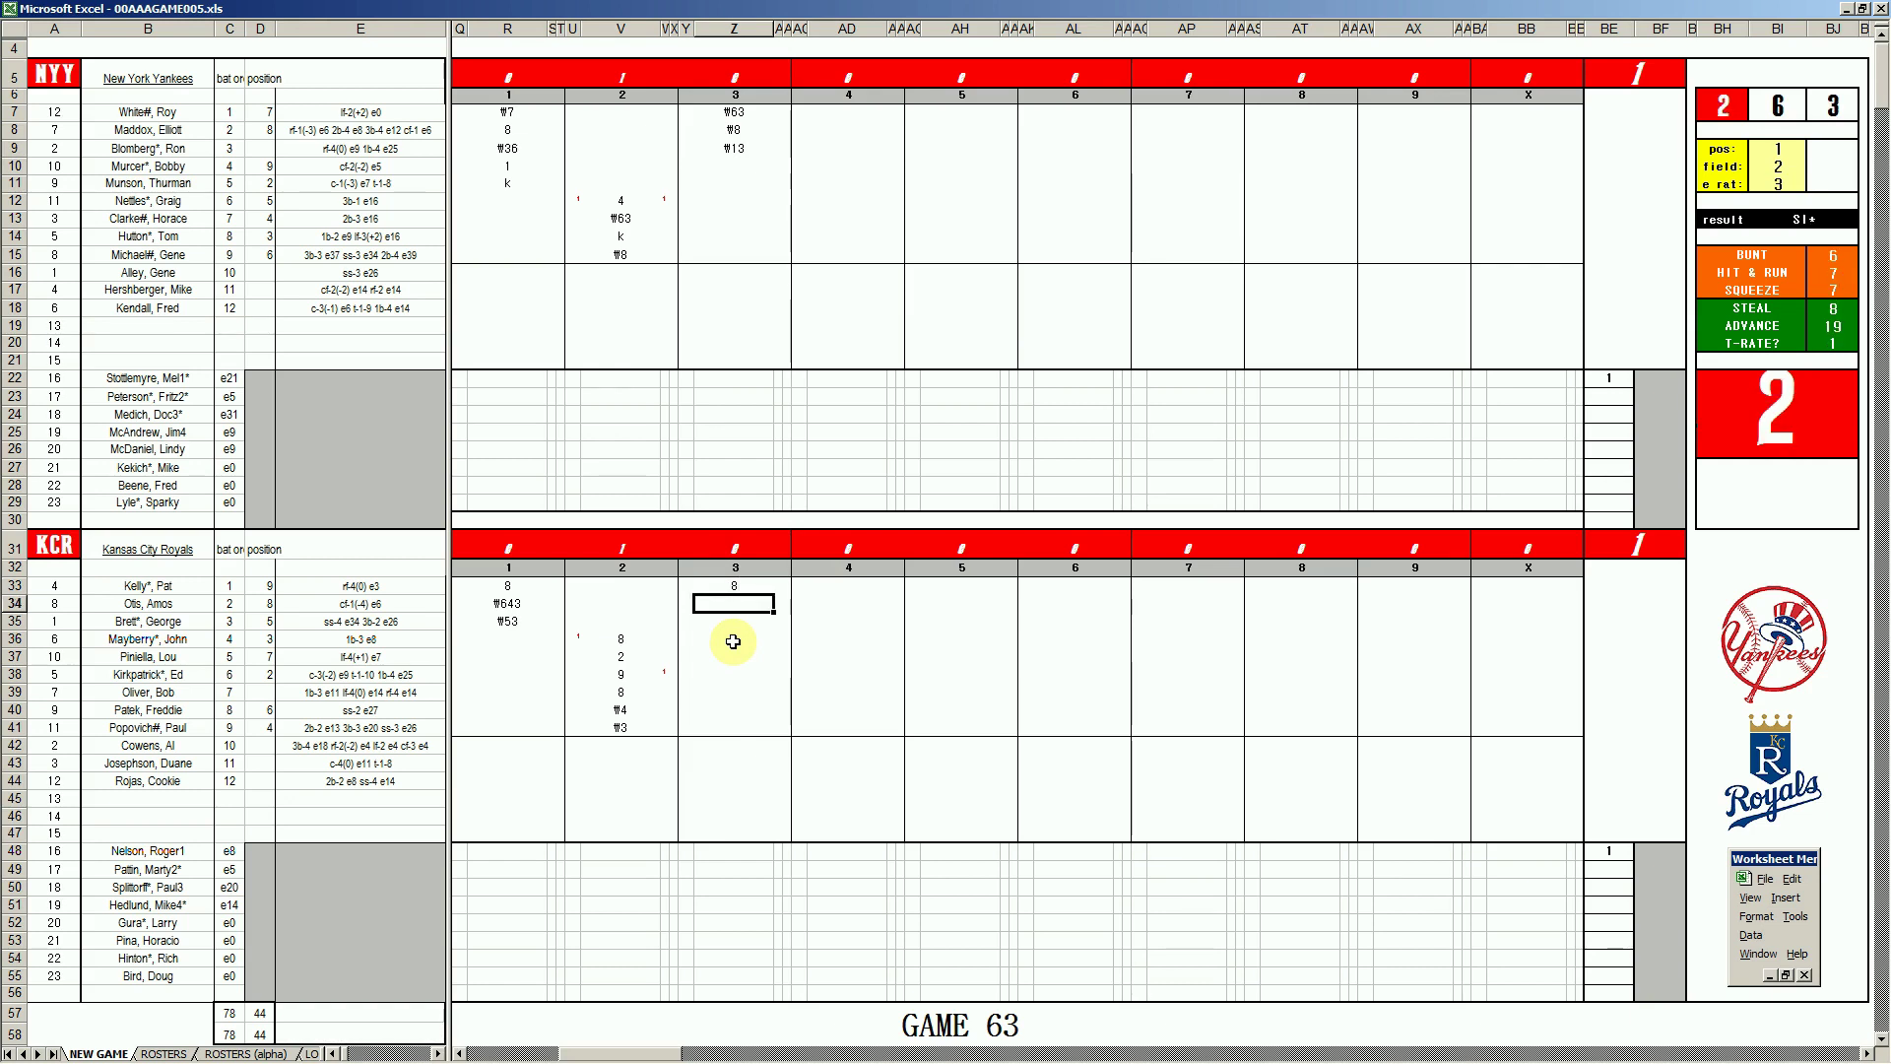
type("\\6")
key("Return")
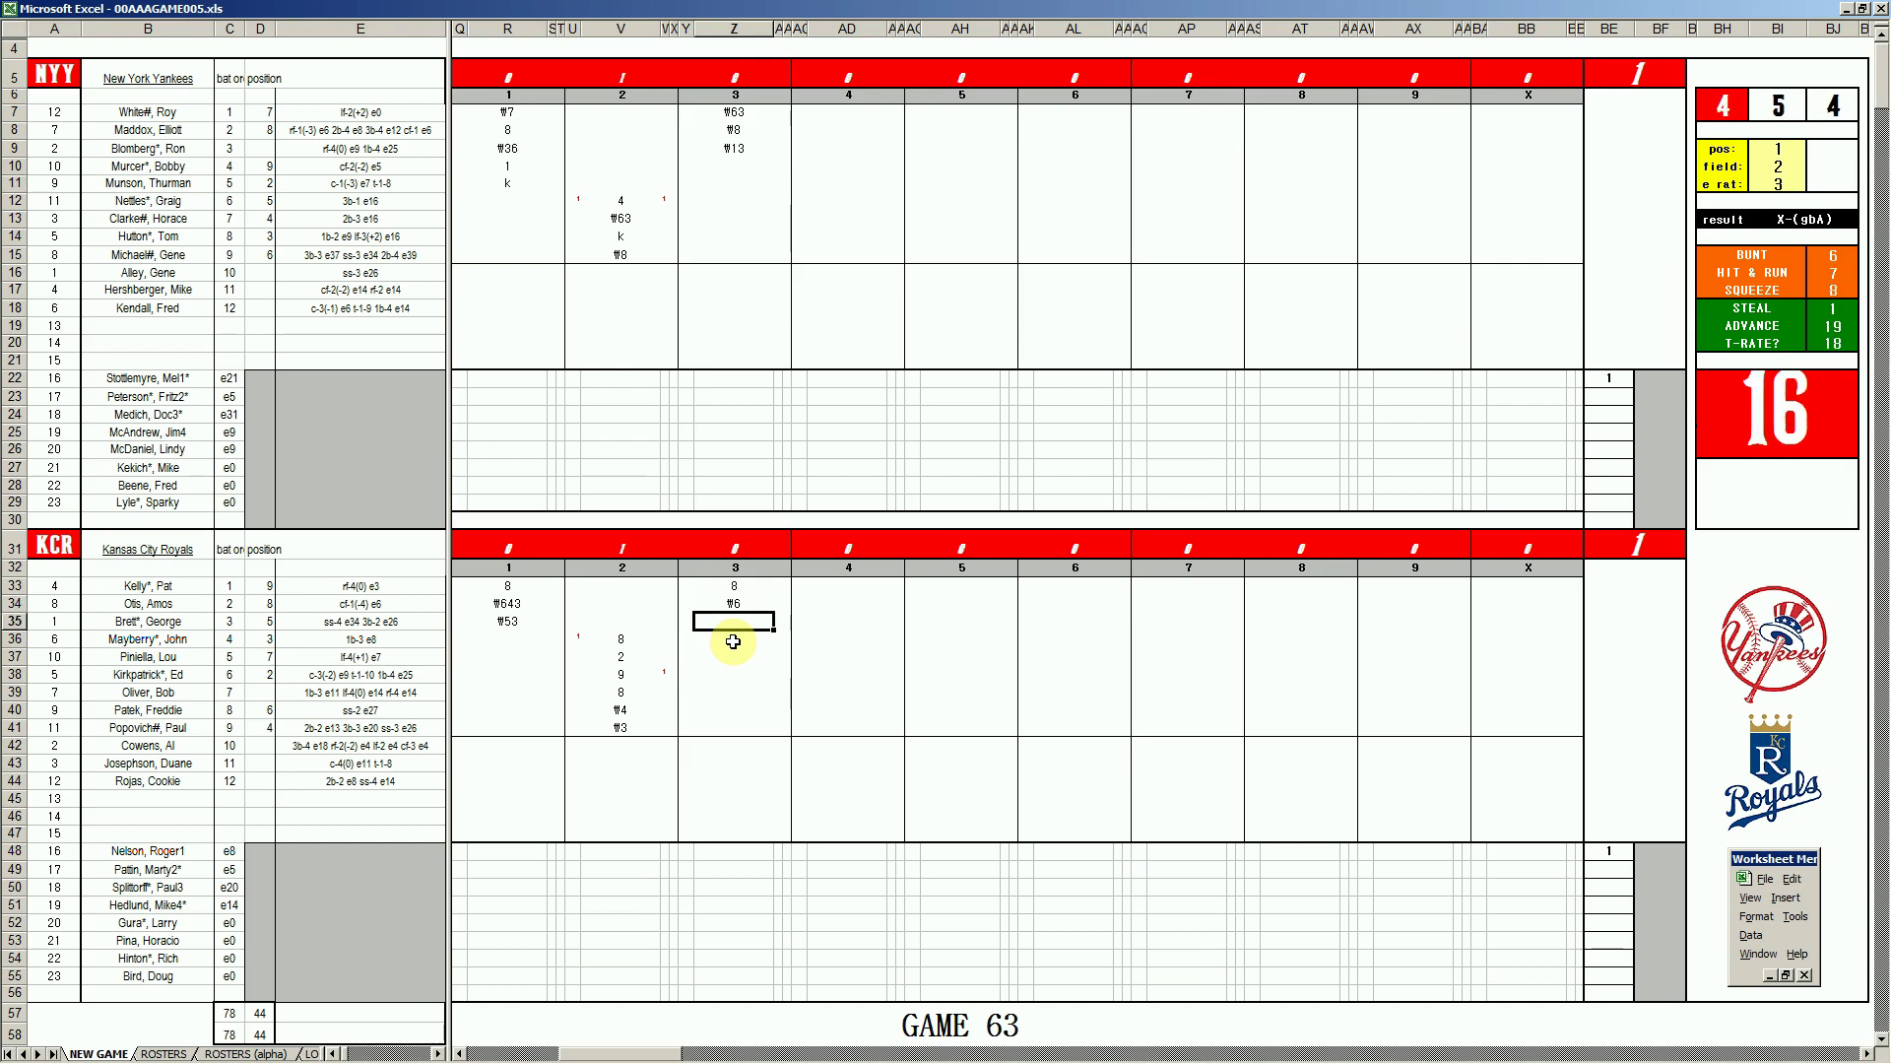
type("\\9")
key("Return")
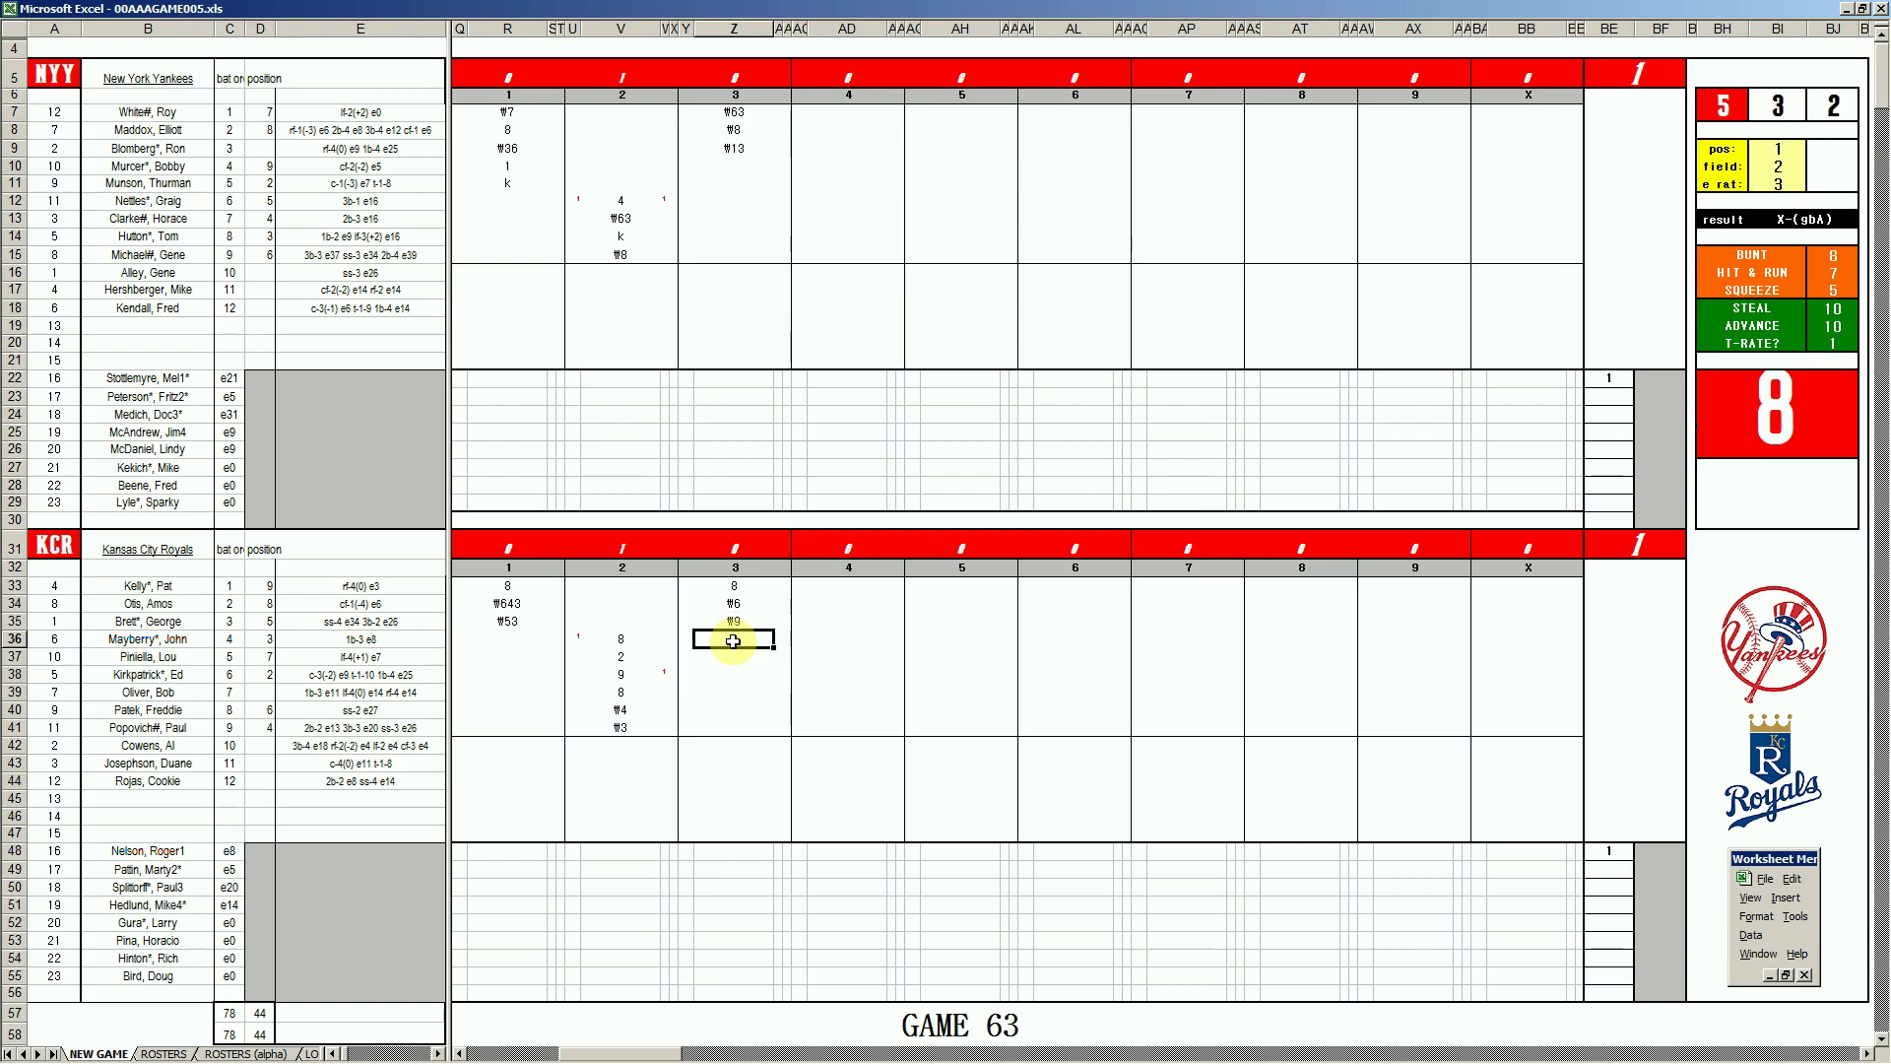
type("k")
left_click(823, 167)
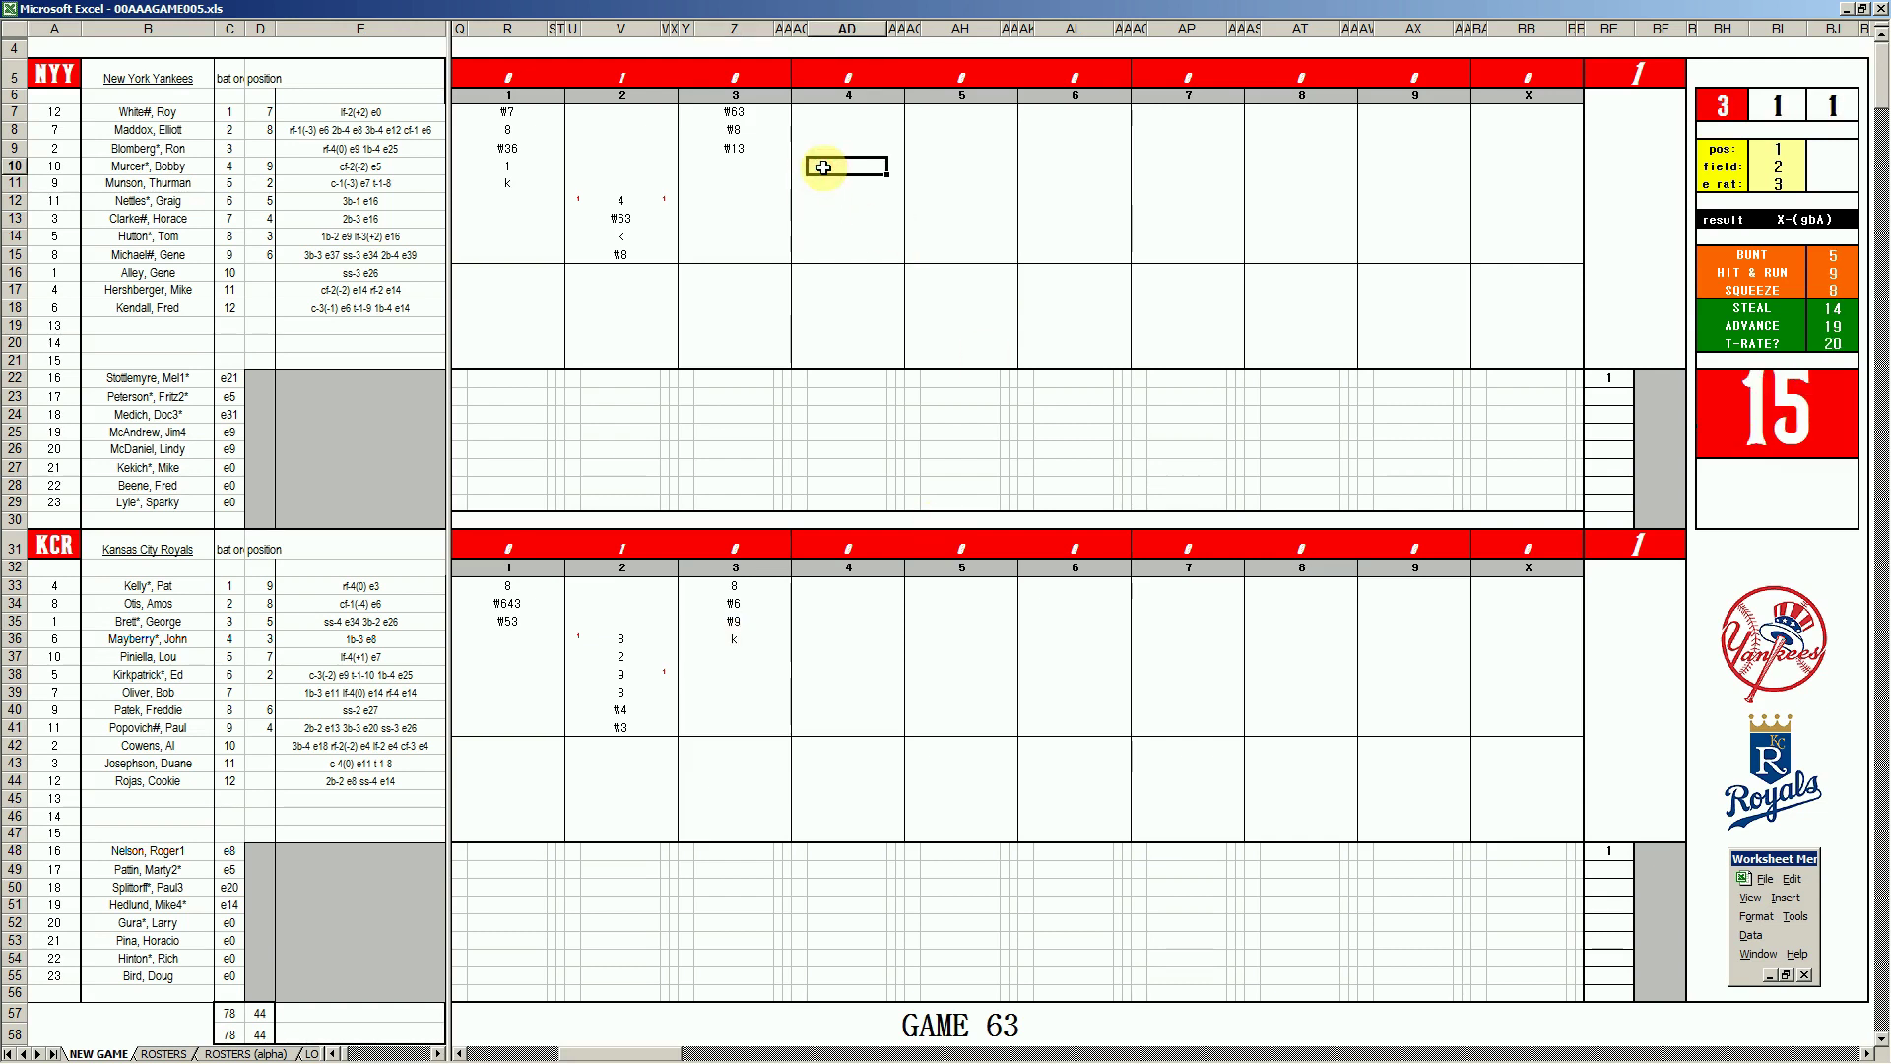
Enter #2, 1, #8 and k in AD10:AD13 for the Yankees' fourth inning.
type("#2")
key("Return")
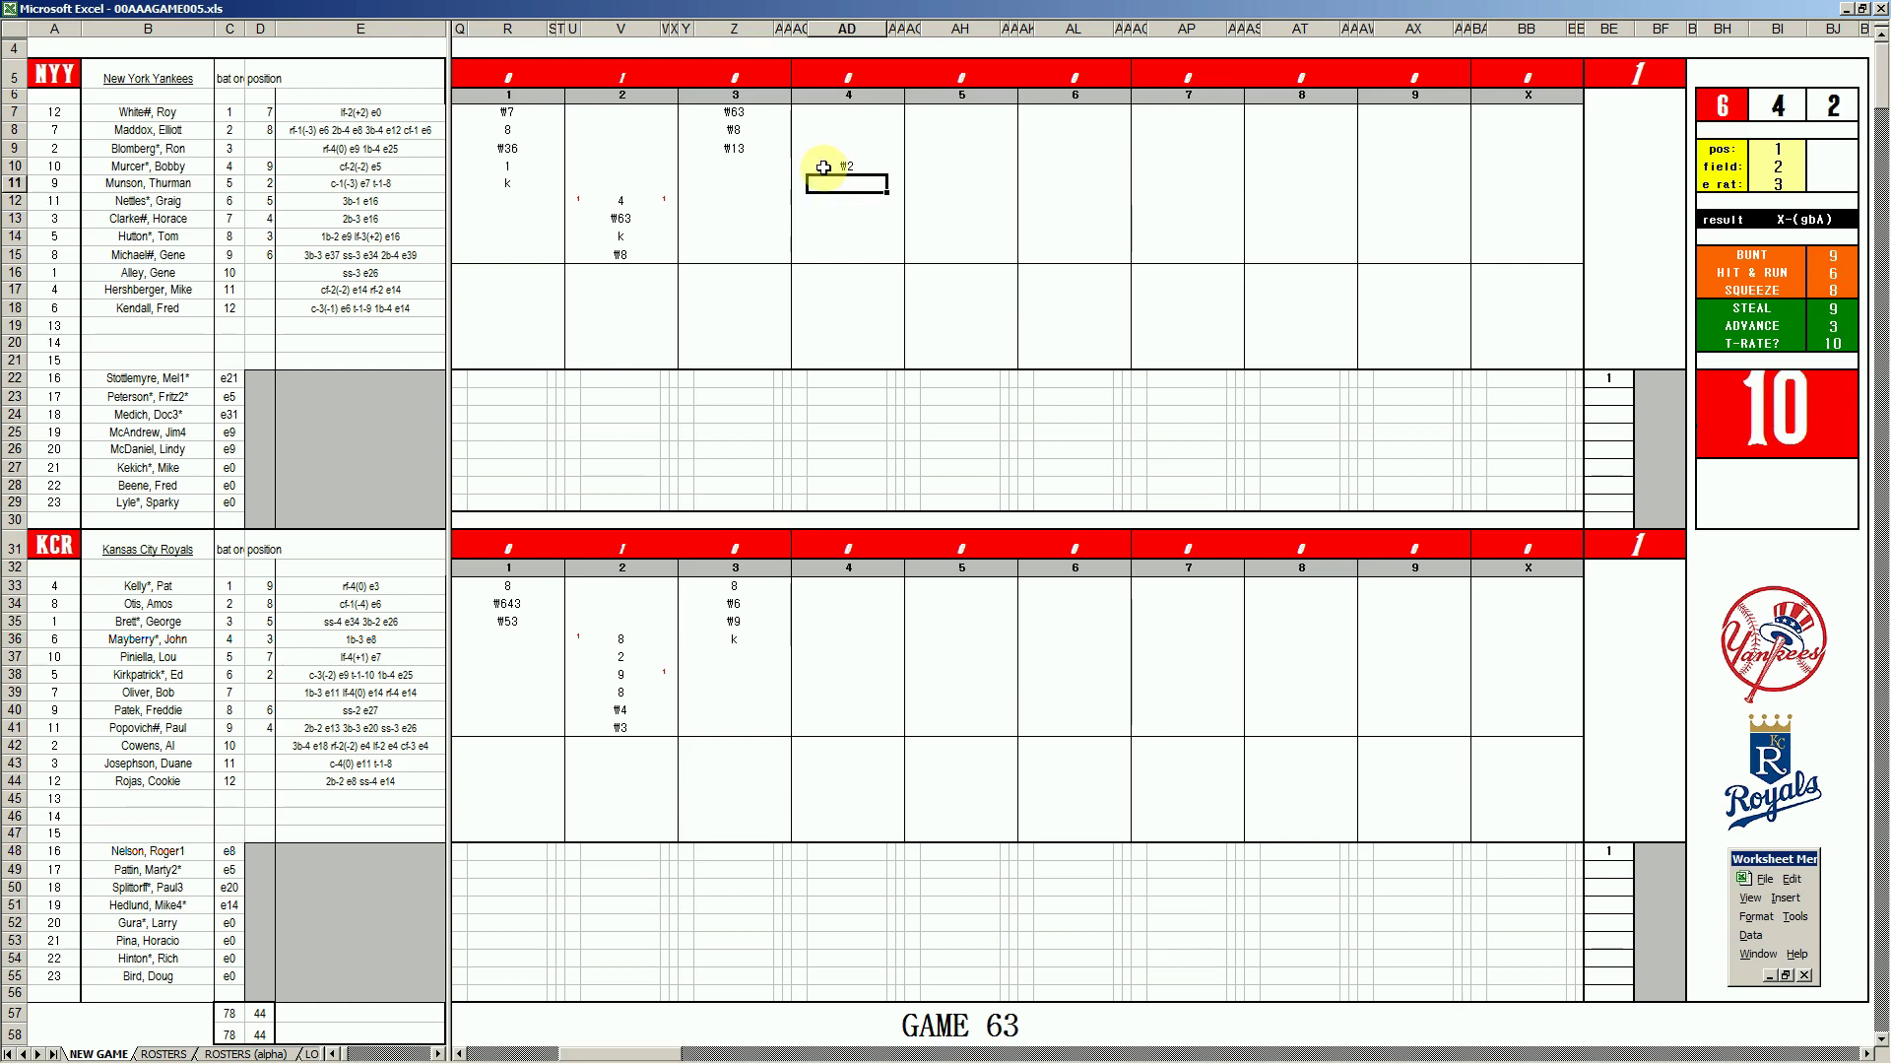
type("1")
key("Return")
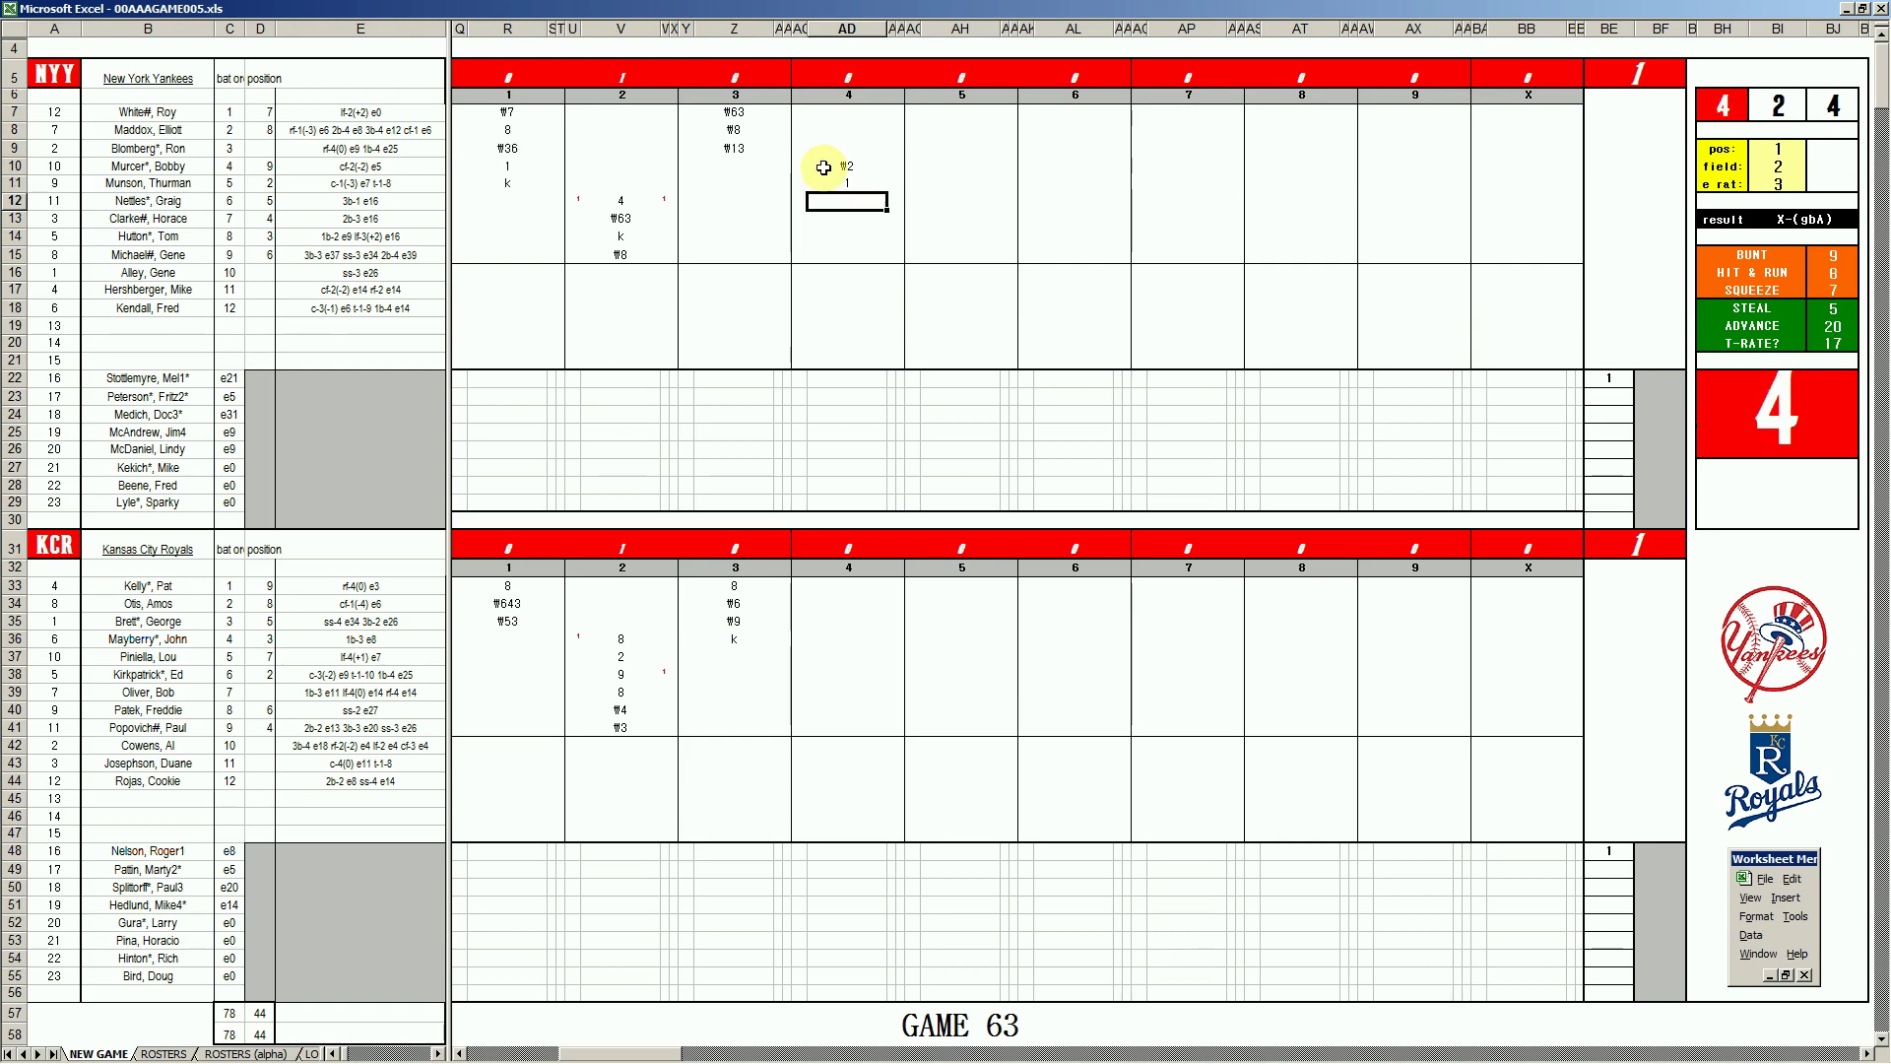
type("#8")
key("Return")
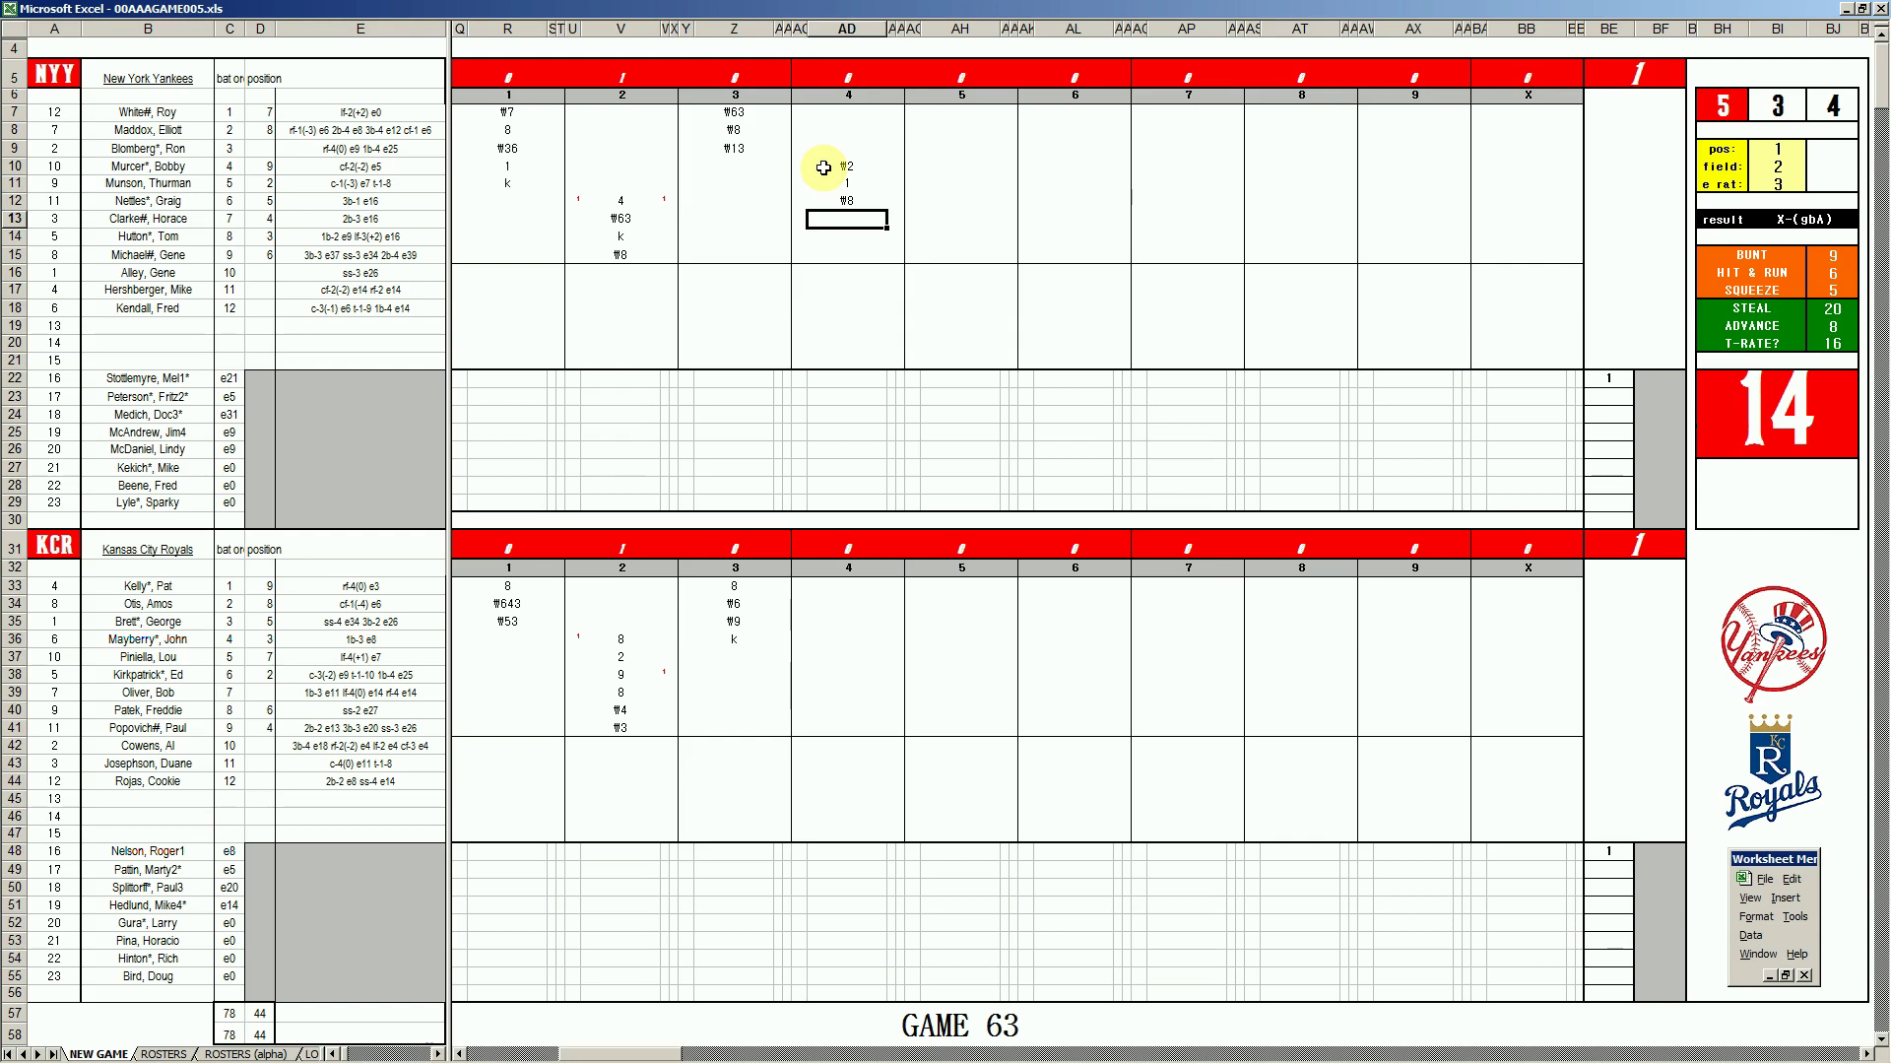
type("k")
left_click(843, 658)
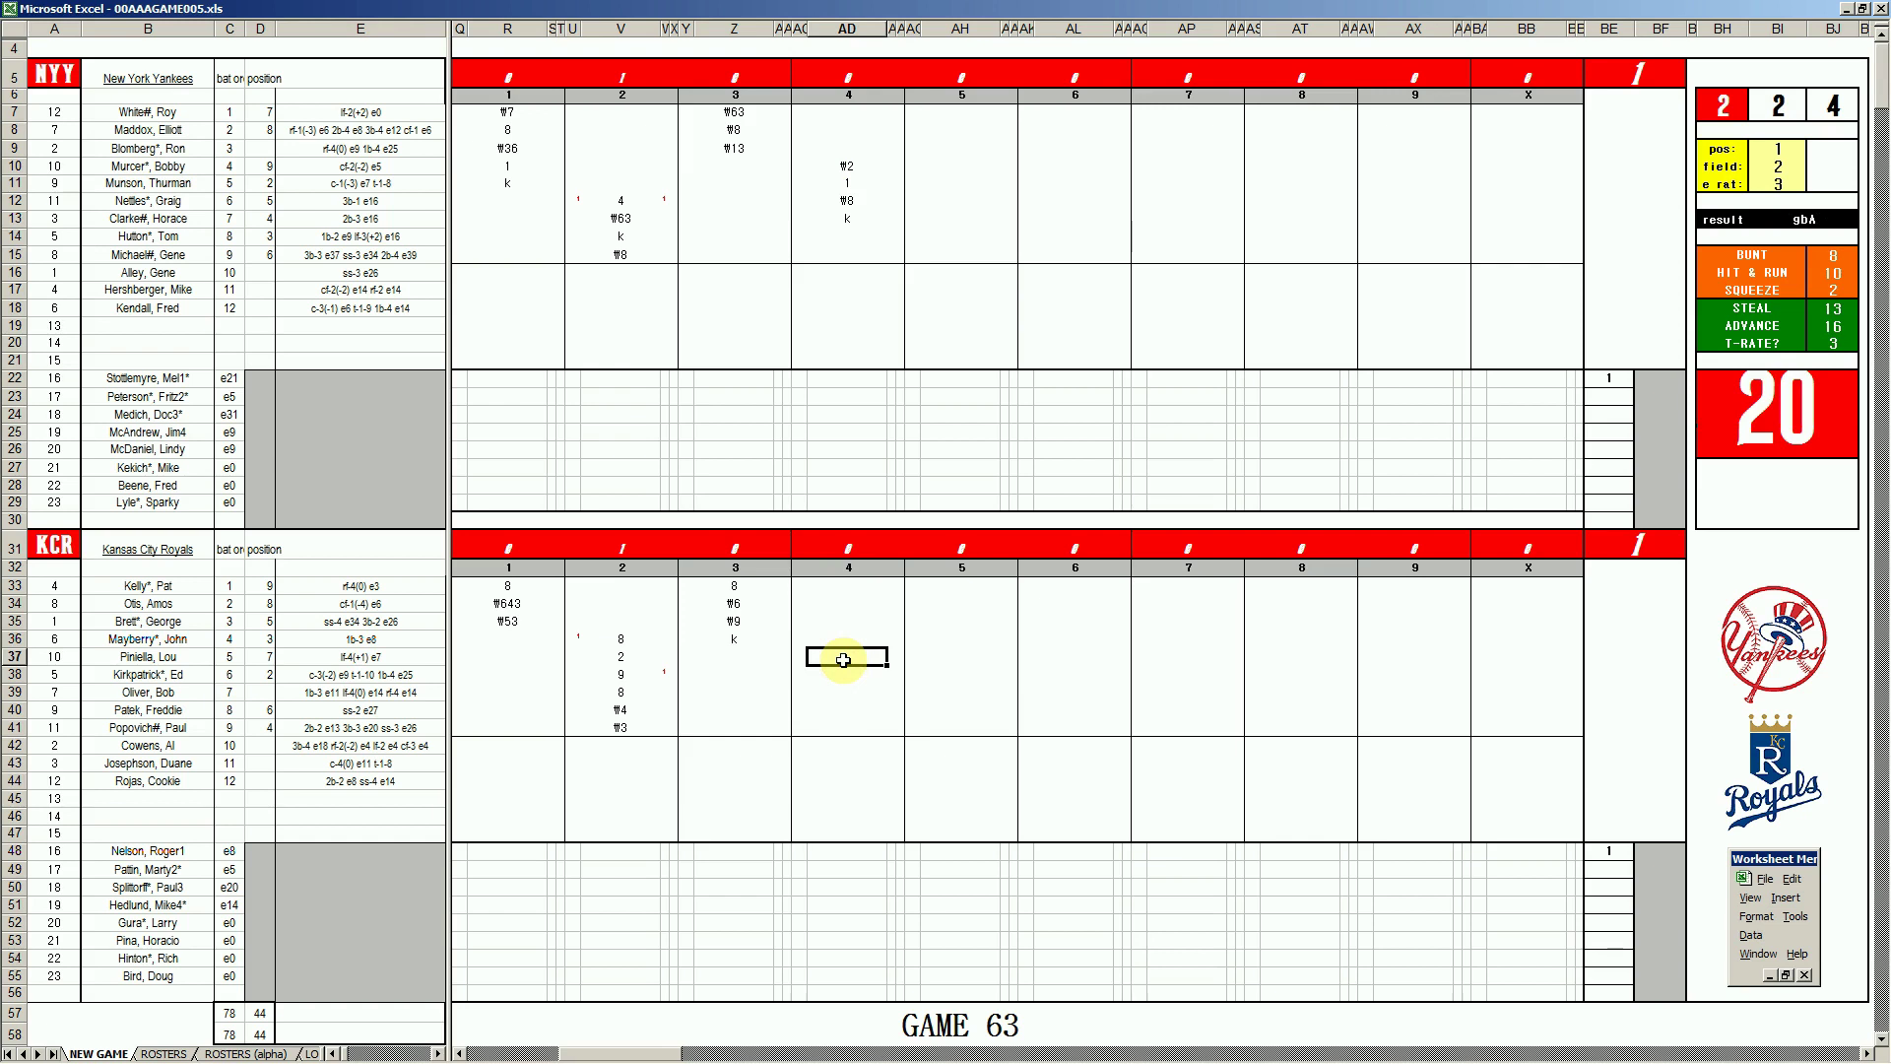
Enter 1 in AD37 and 1 in AD38 for the Royals' first two fourth-inning batters.
double_click(843, 659)
key("Return")
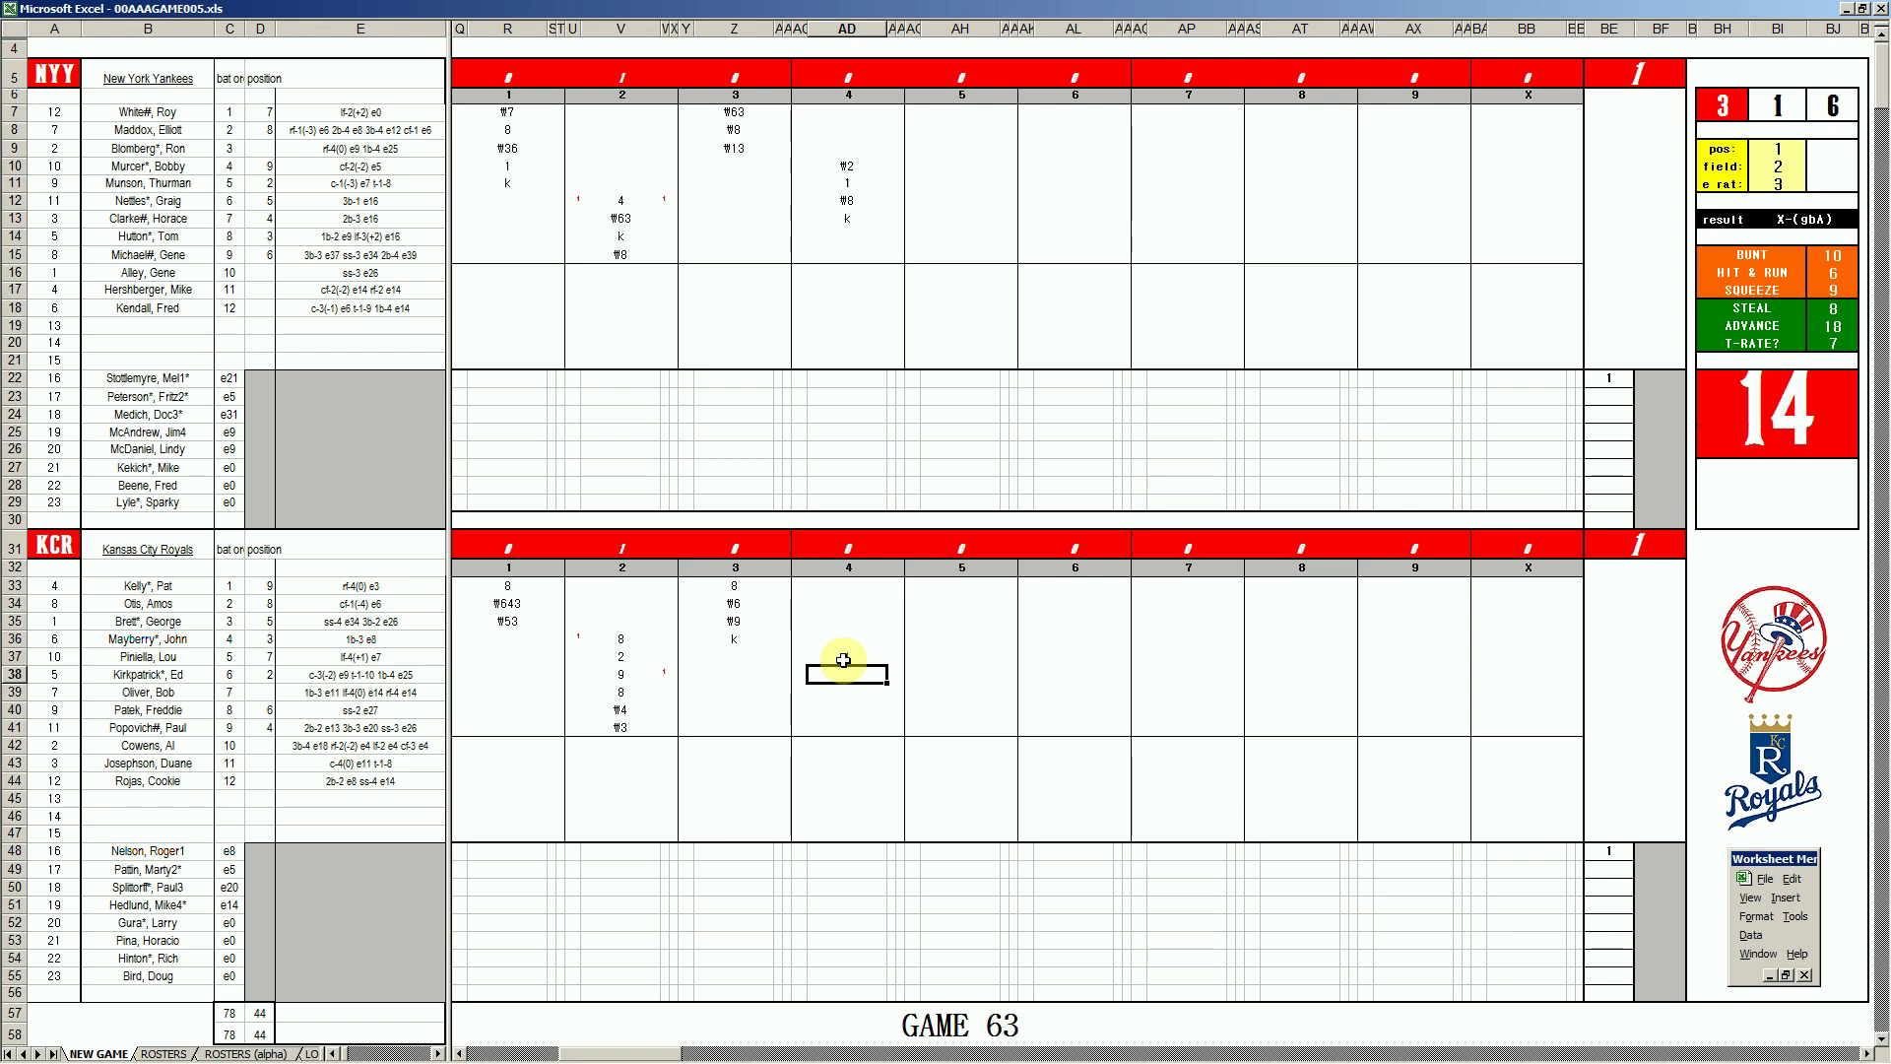
left_click(843, 660)
type("1")
key("Return")
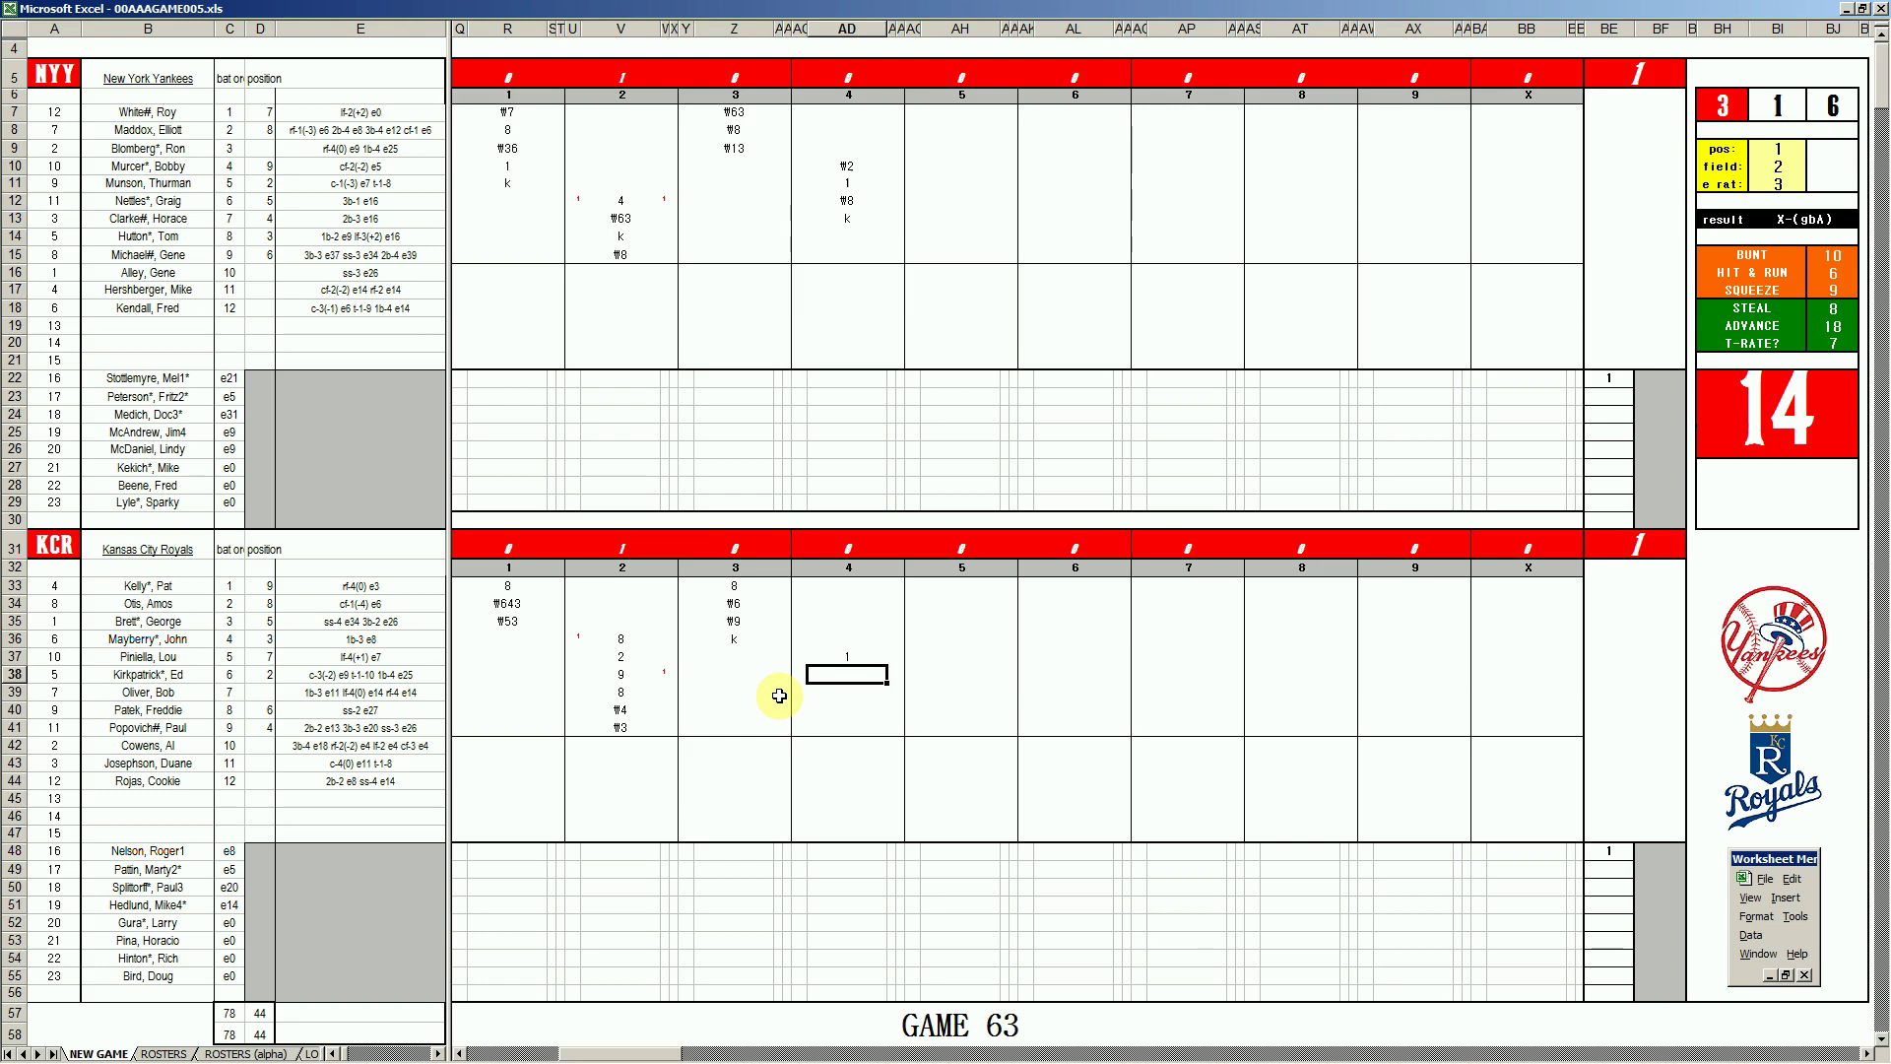
type("1")
key("Return")
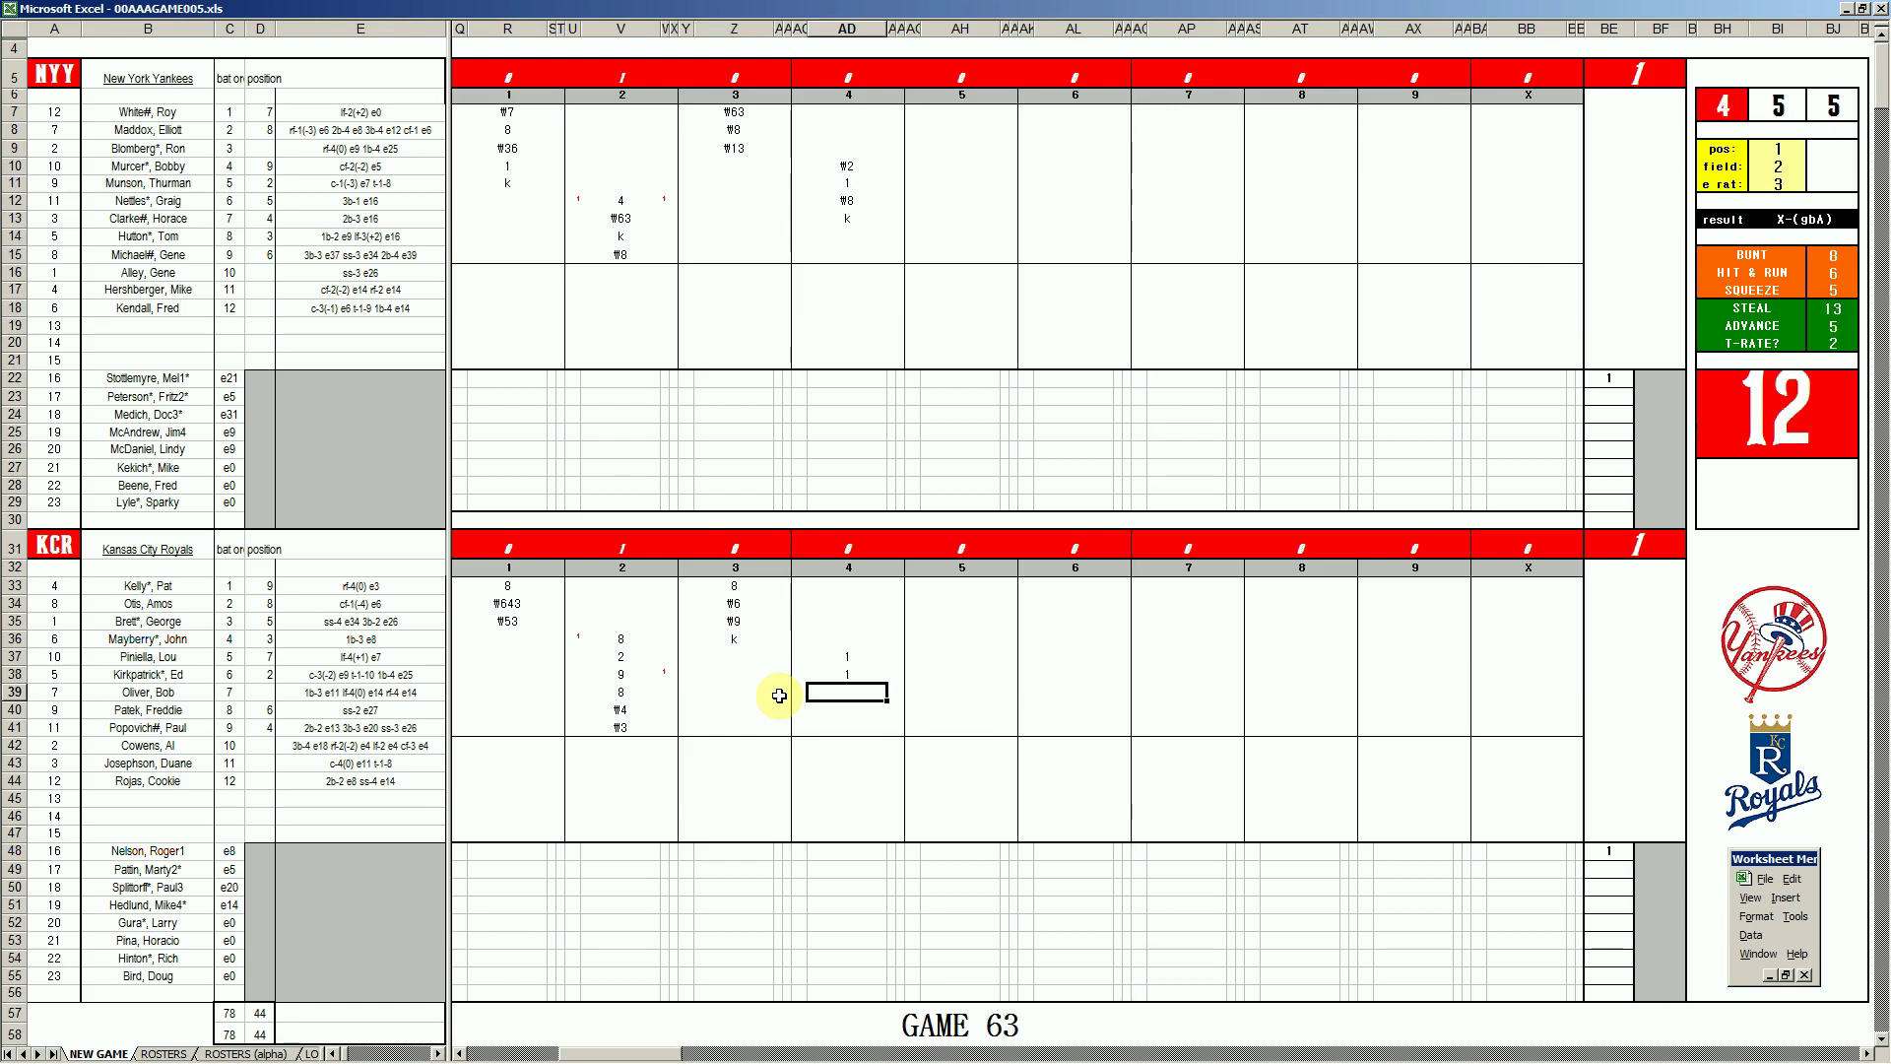
Reroll the dice and set the fielding panel's e rating to 6.
key("ctrl+r")
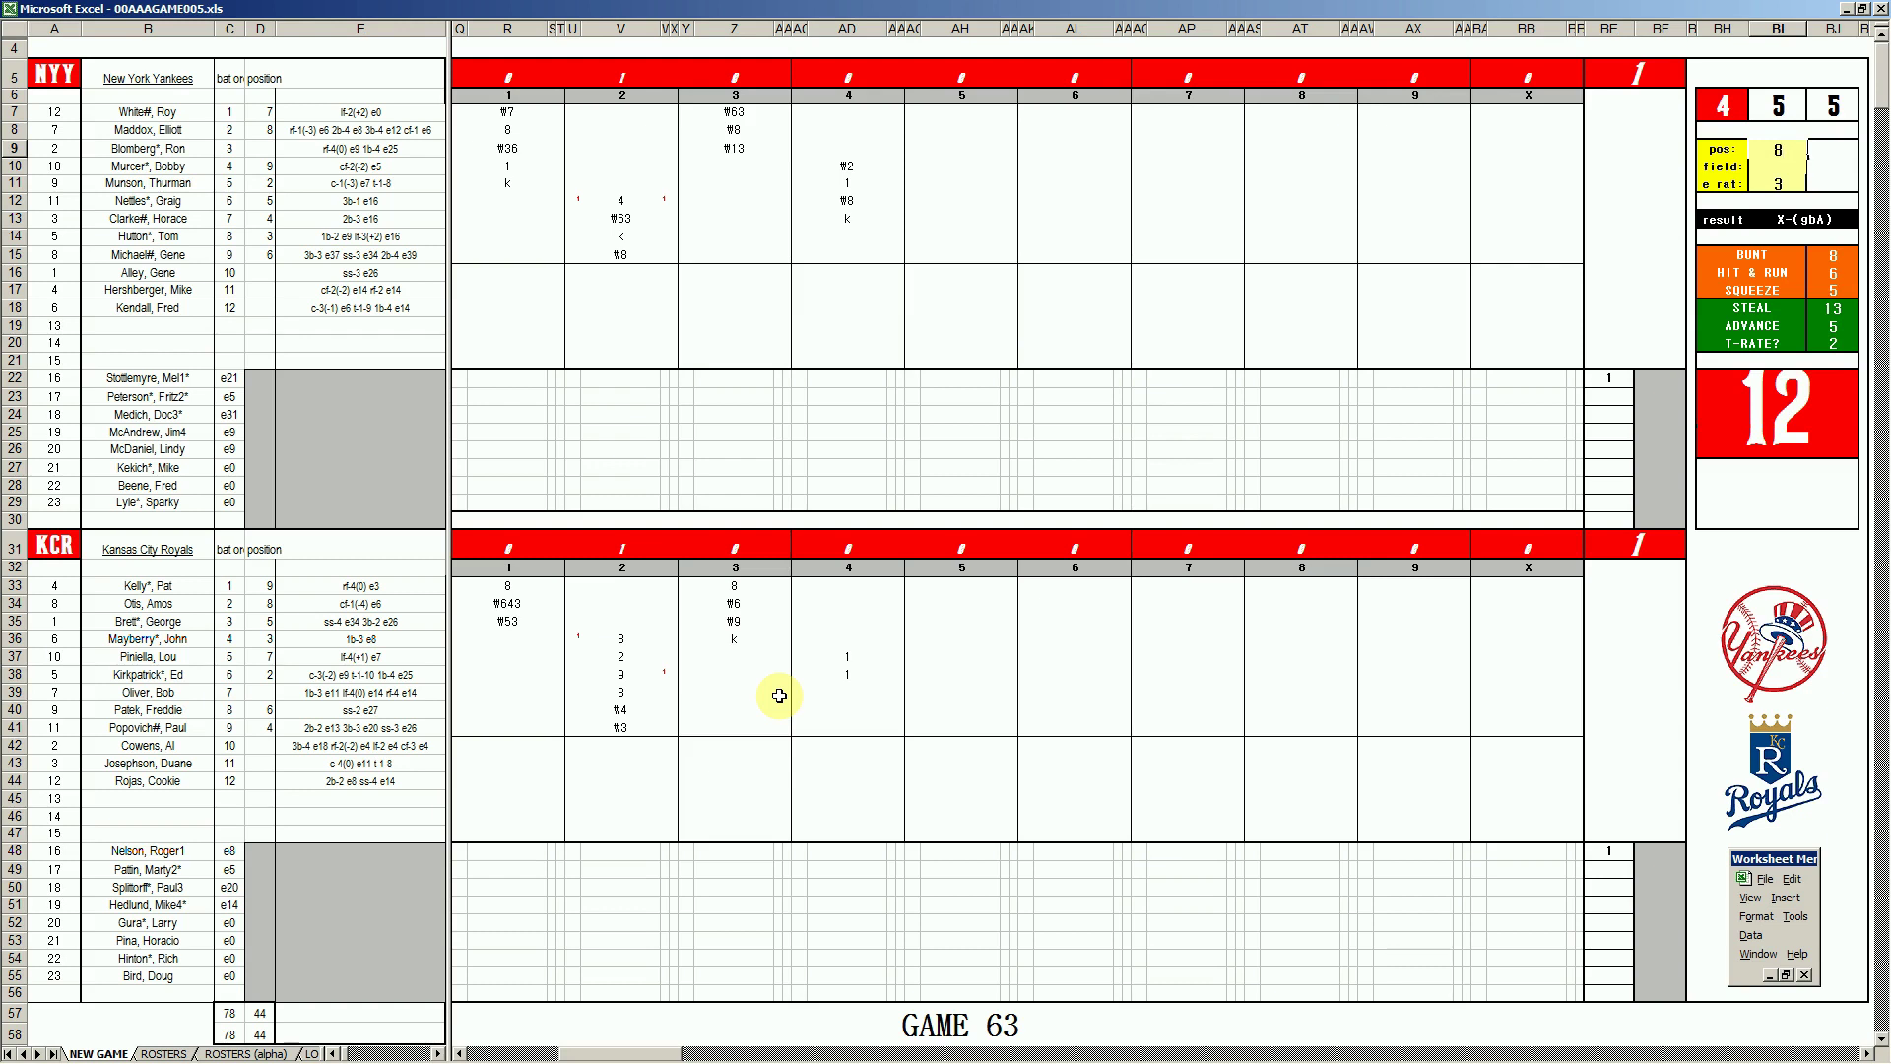
key("Return")
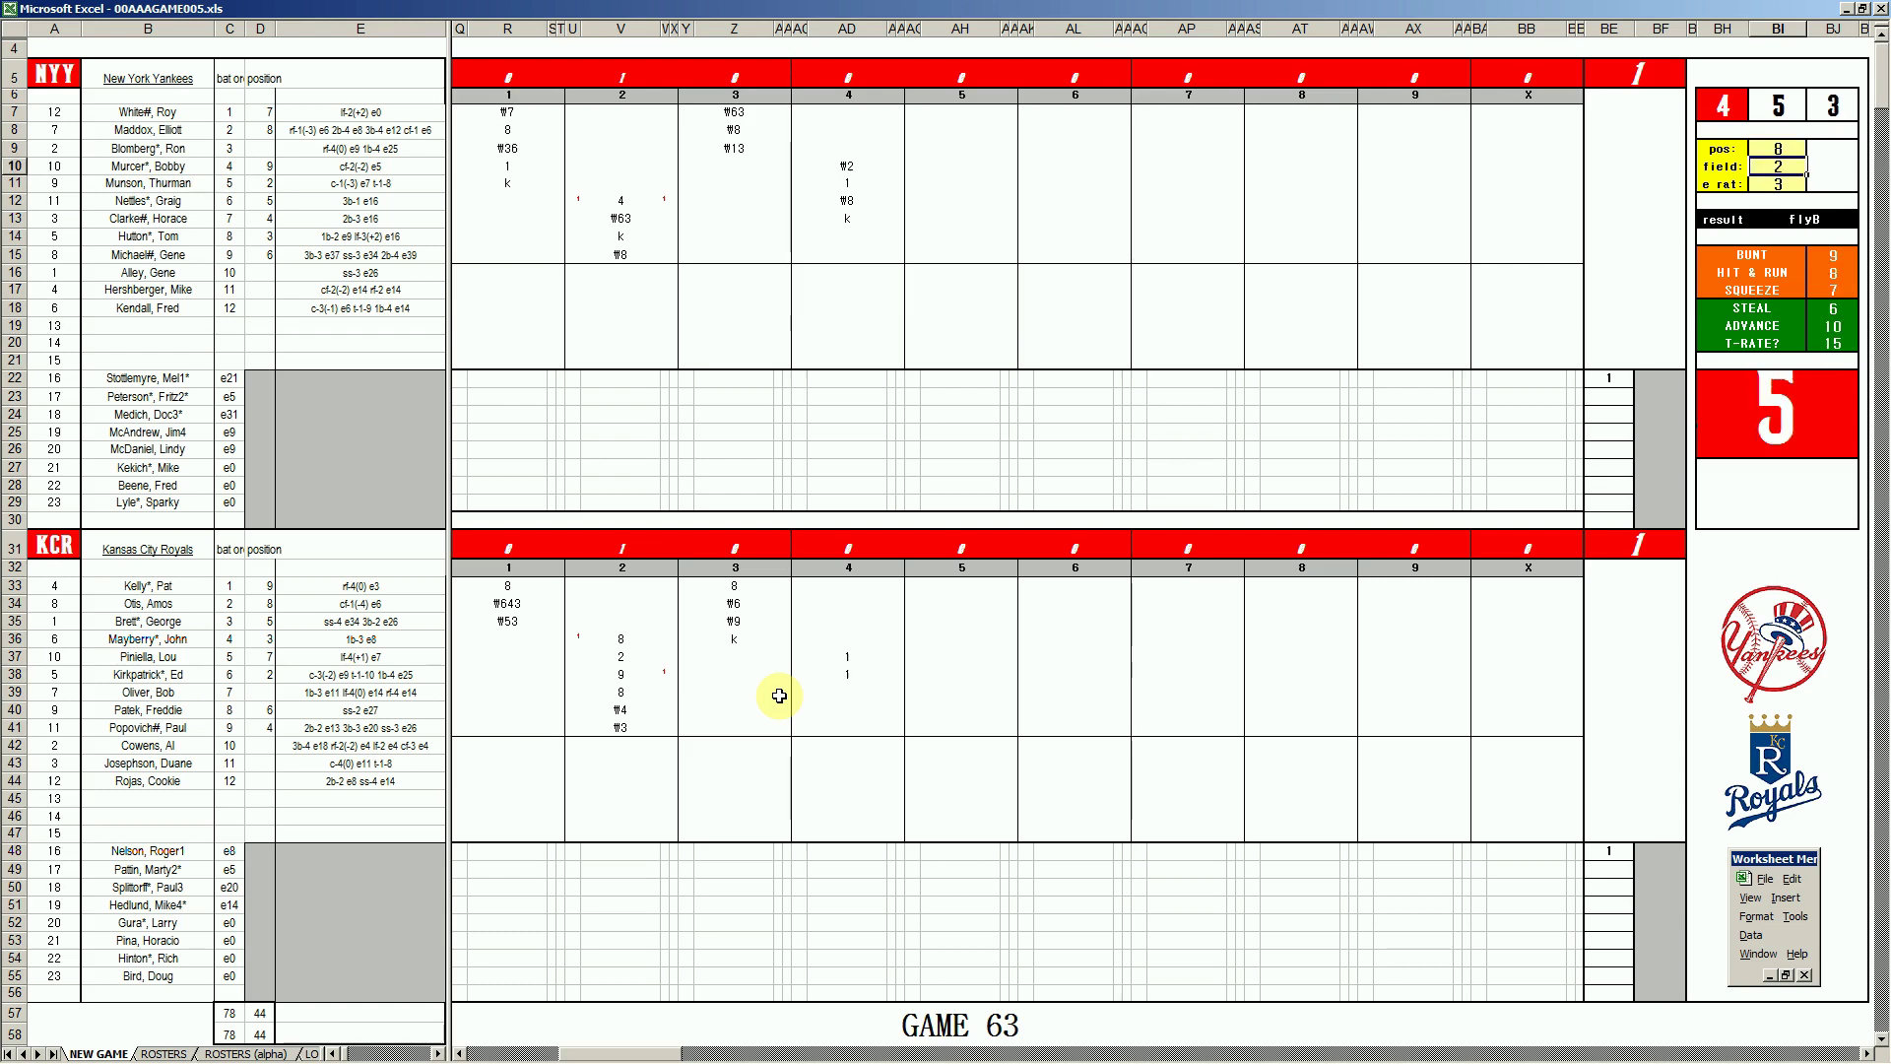
key("Return")
type("6")
key("Return")
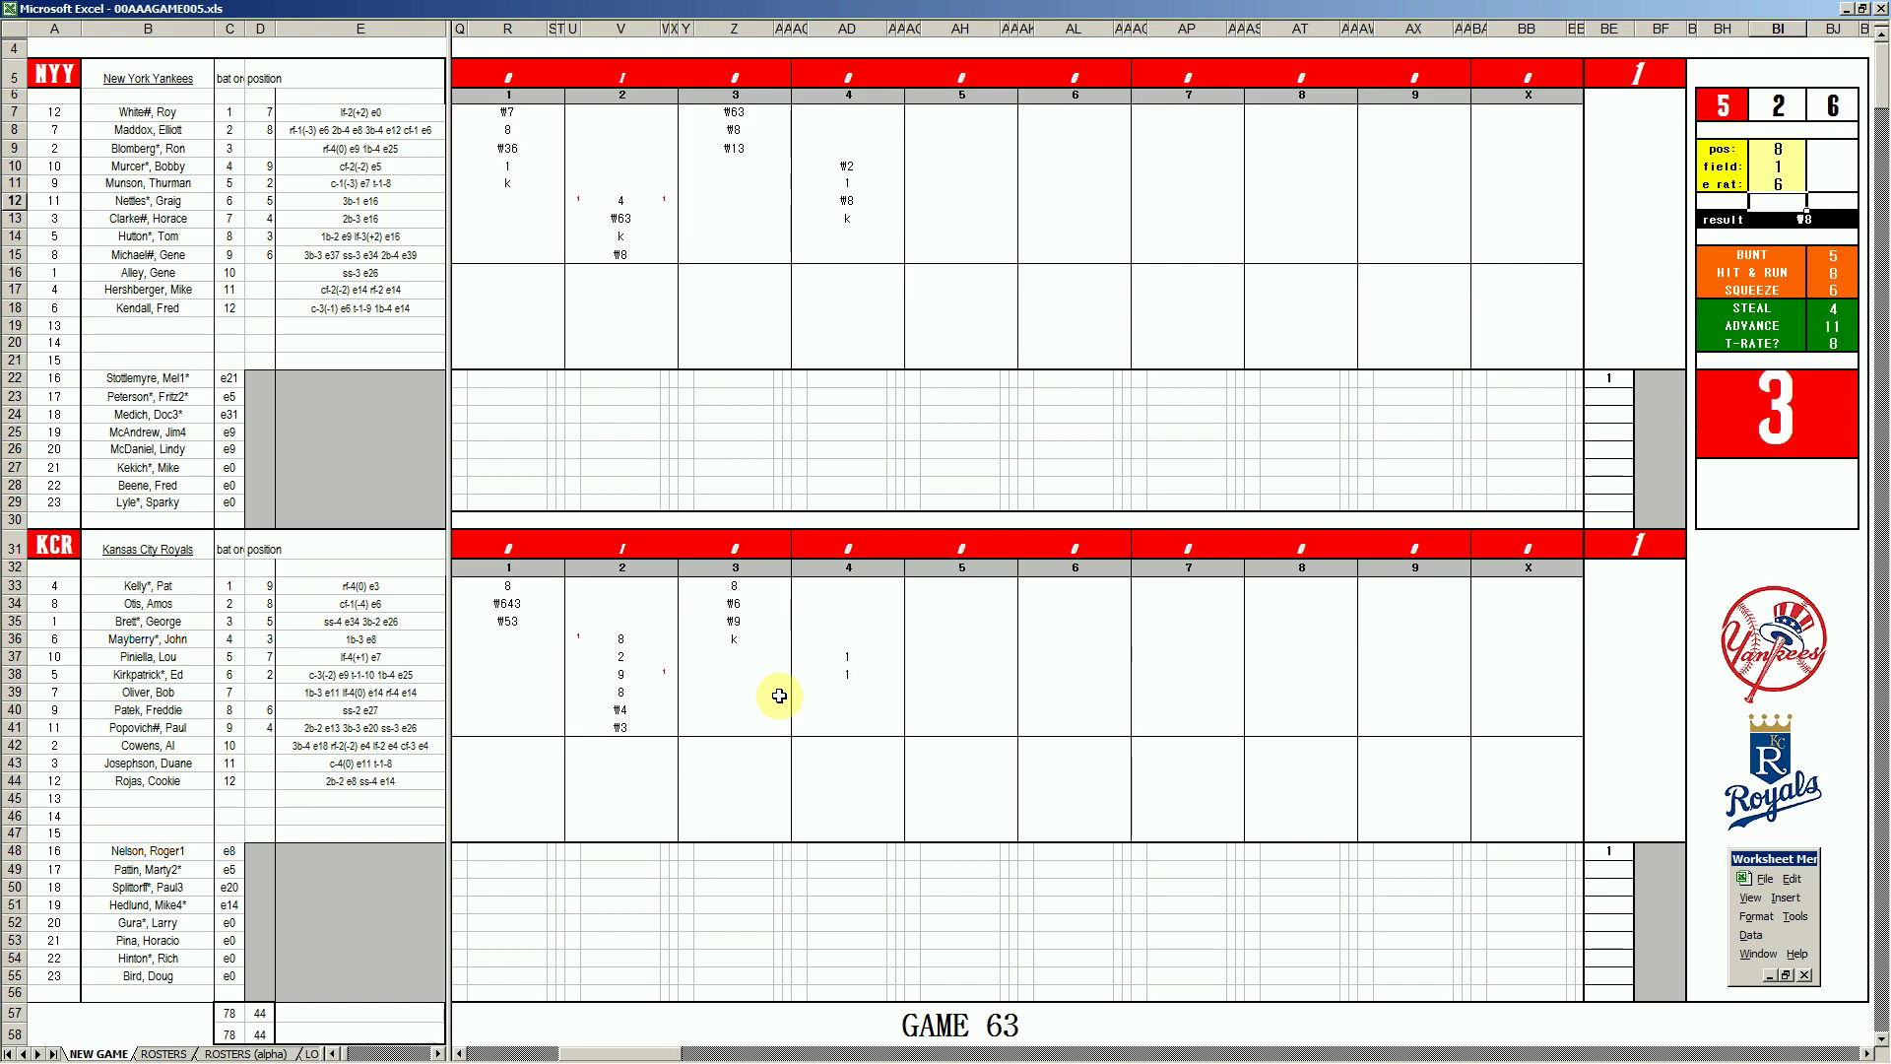
Enter #8, #62 and #43 down AD39:AD41 to finish Kansas City's fourth inning.
left_click(844, 690)
type("#8")
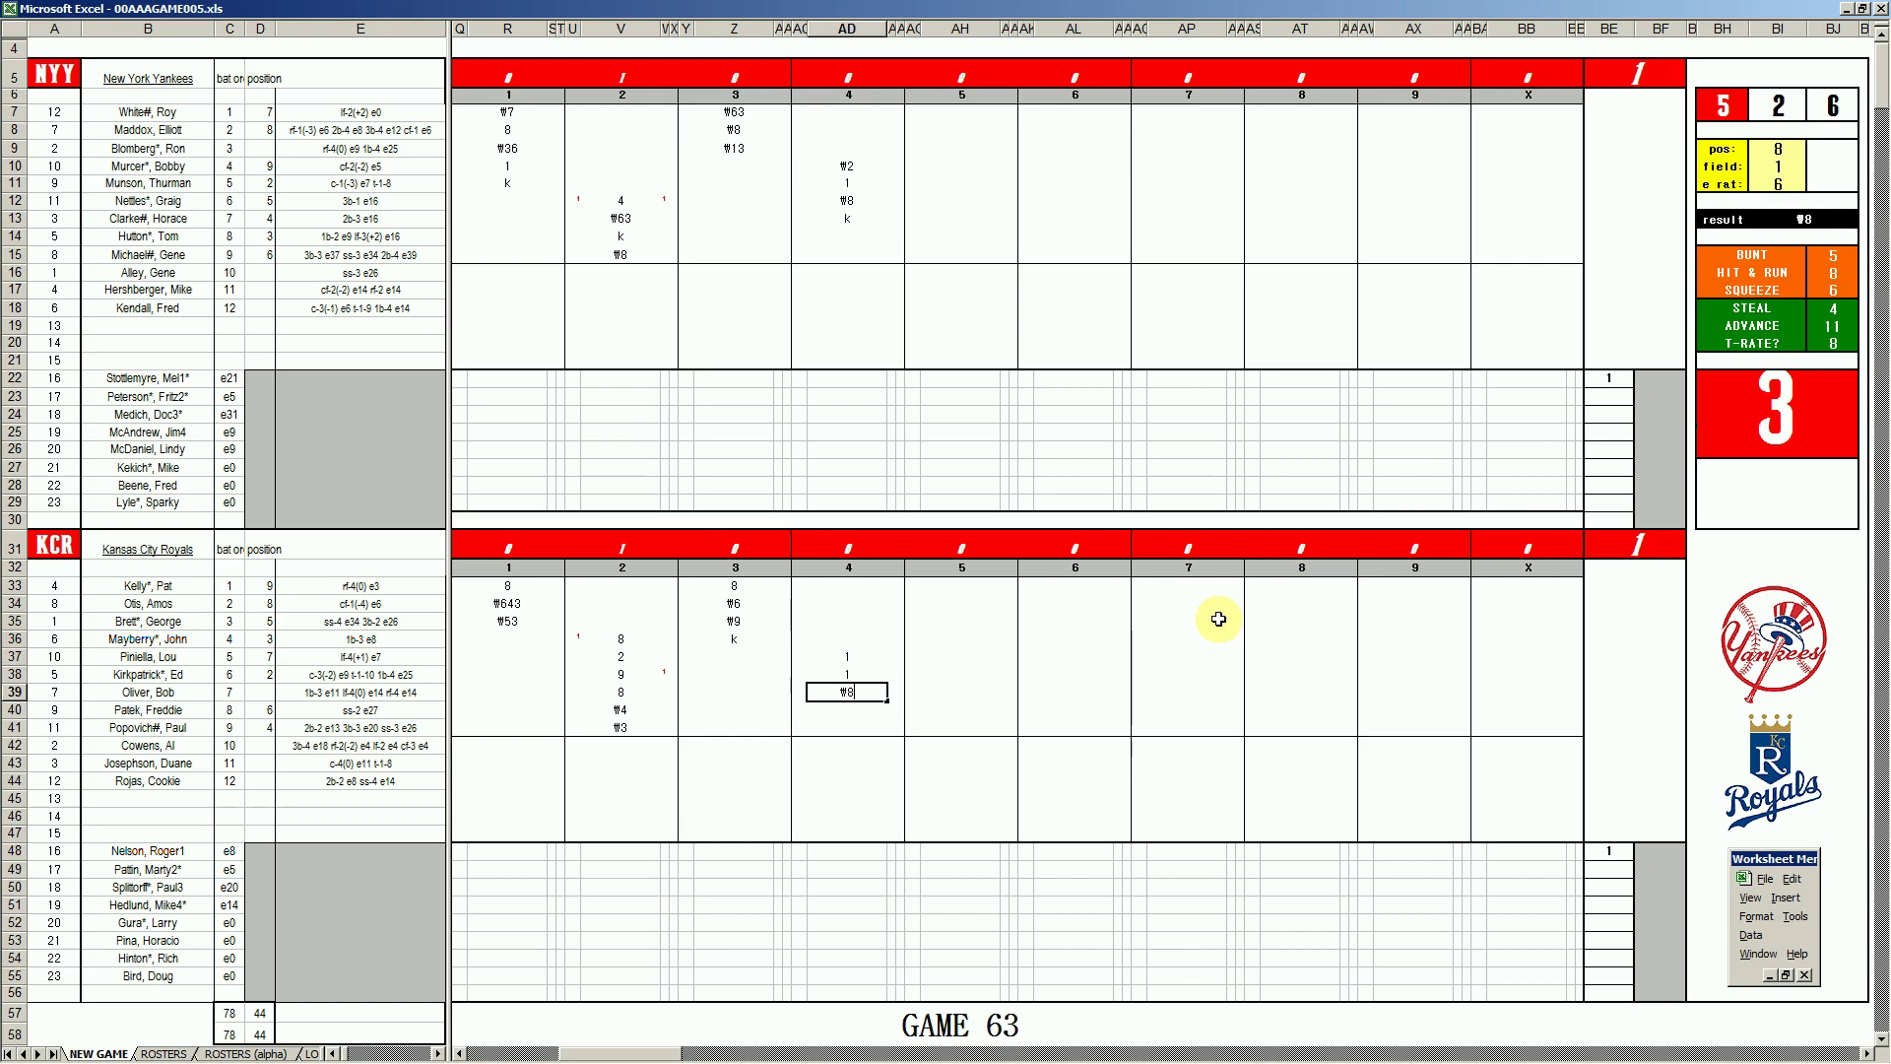
key("Return")
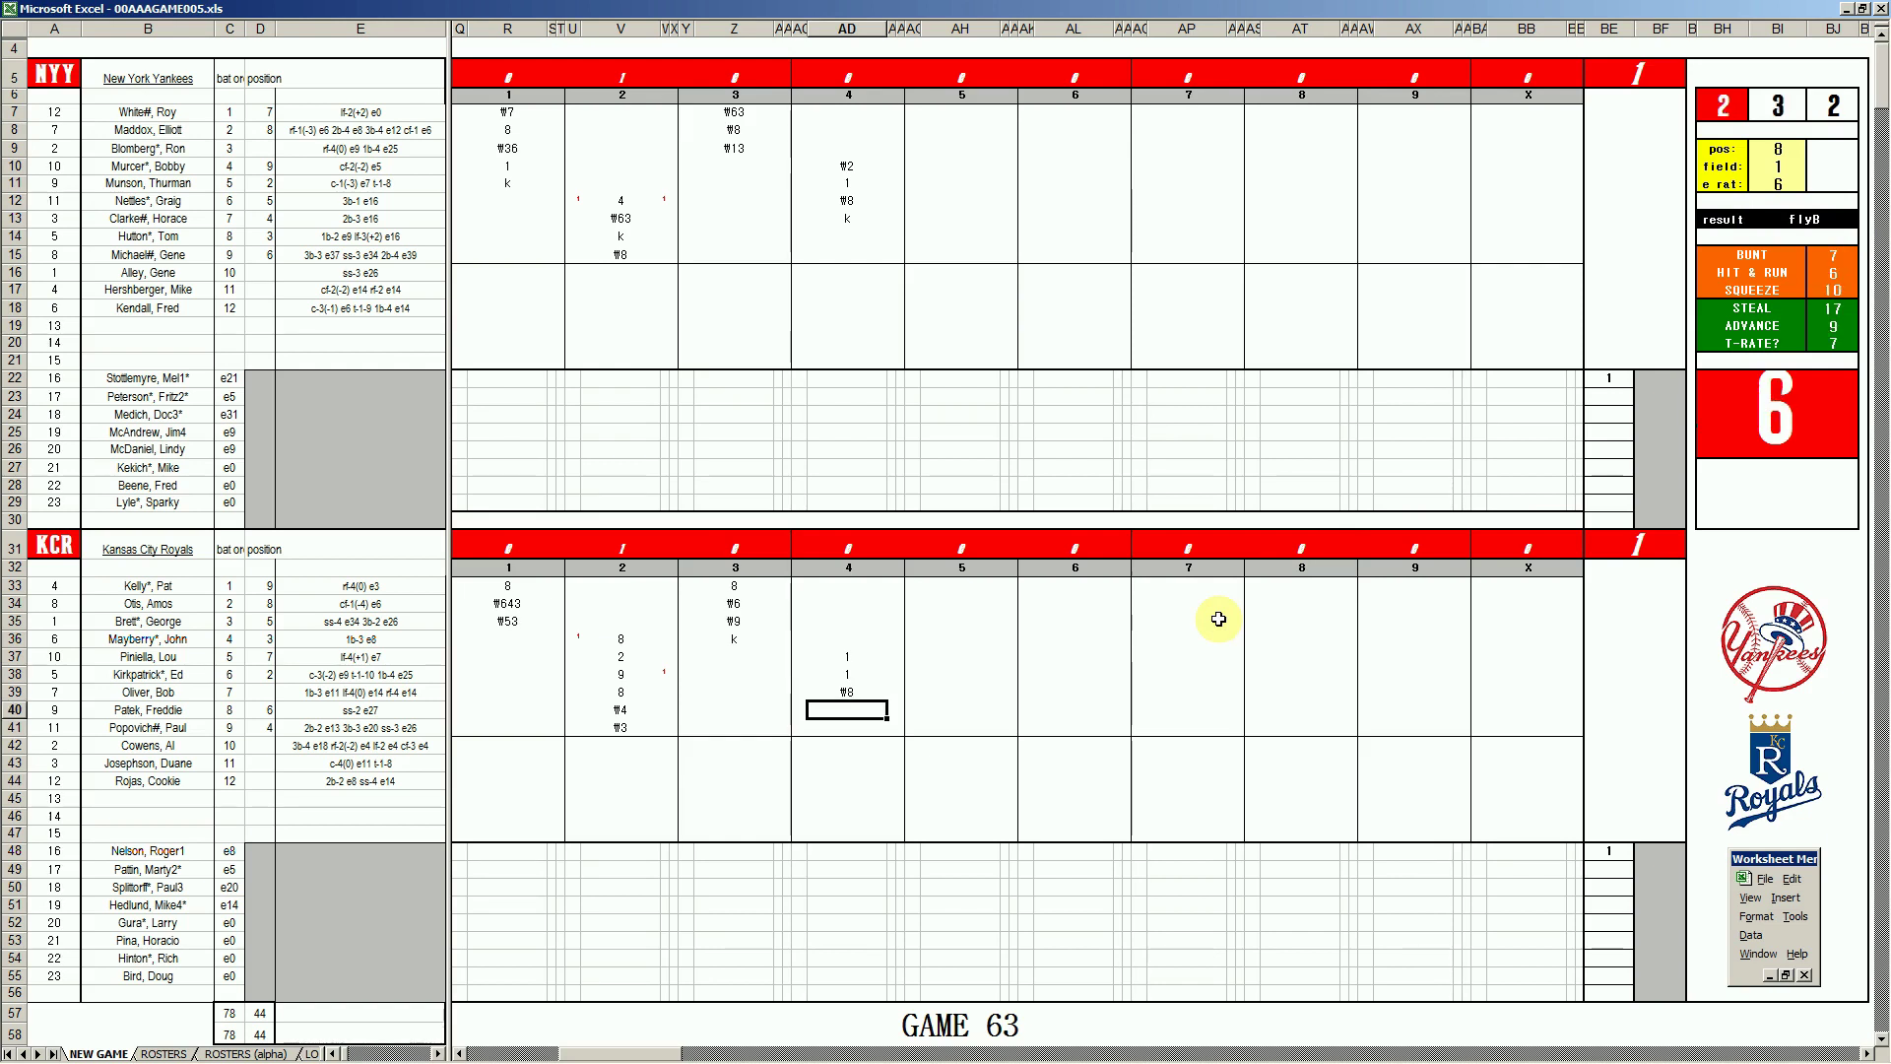
type("#62")
key("Return")
type("#43")
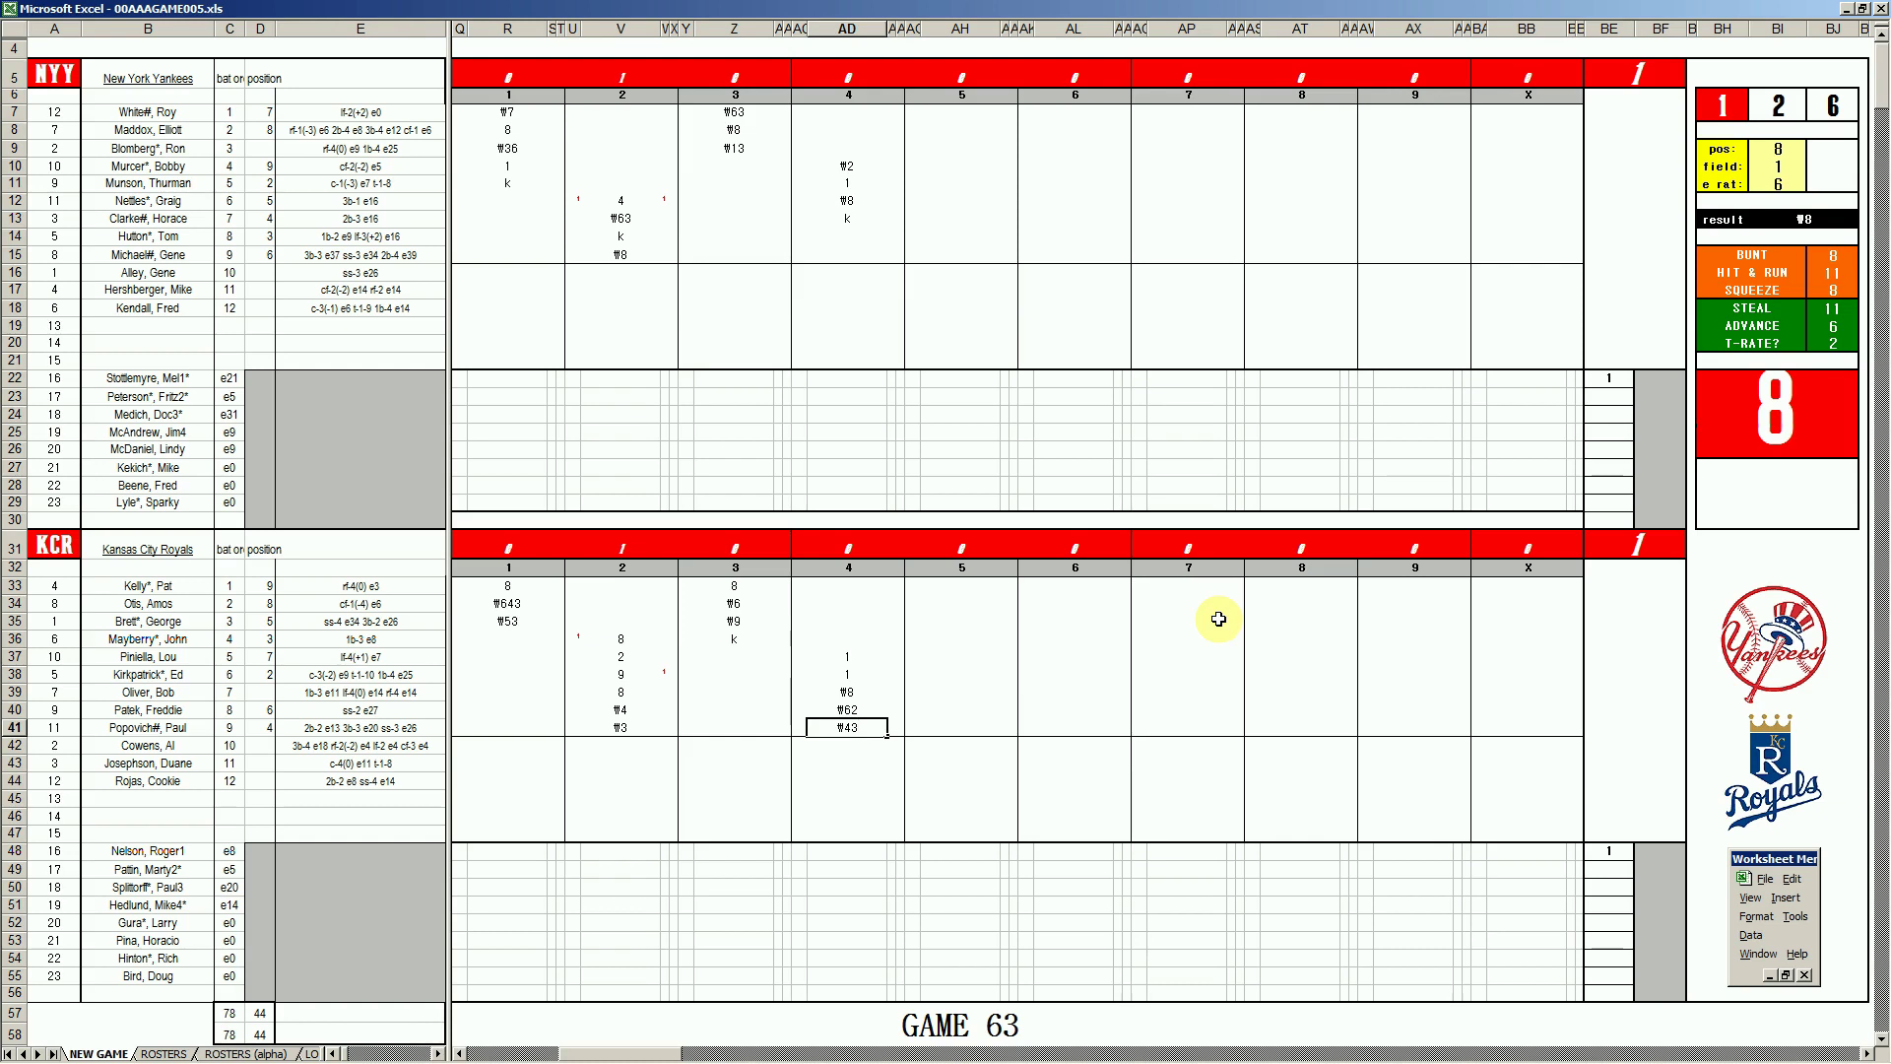
Set the fielding panel to position 5, field 2 and e rating 26.
left_click(952, 238)
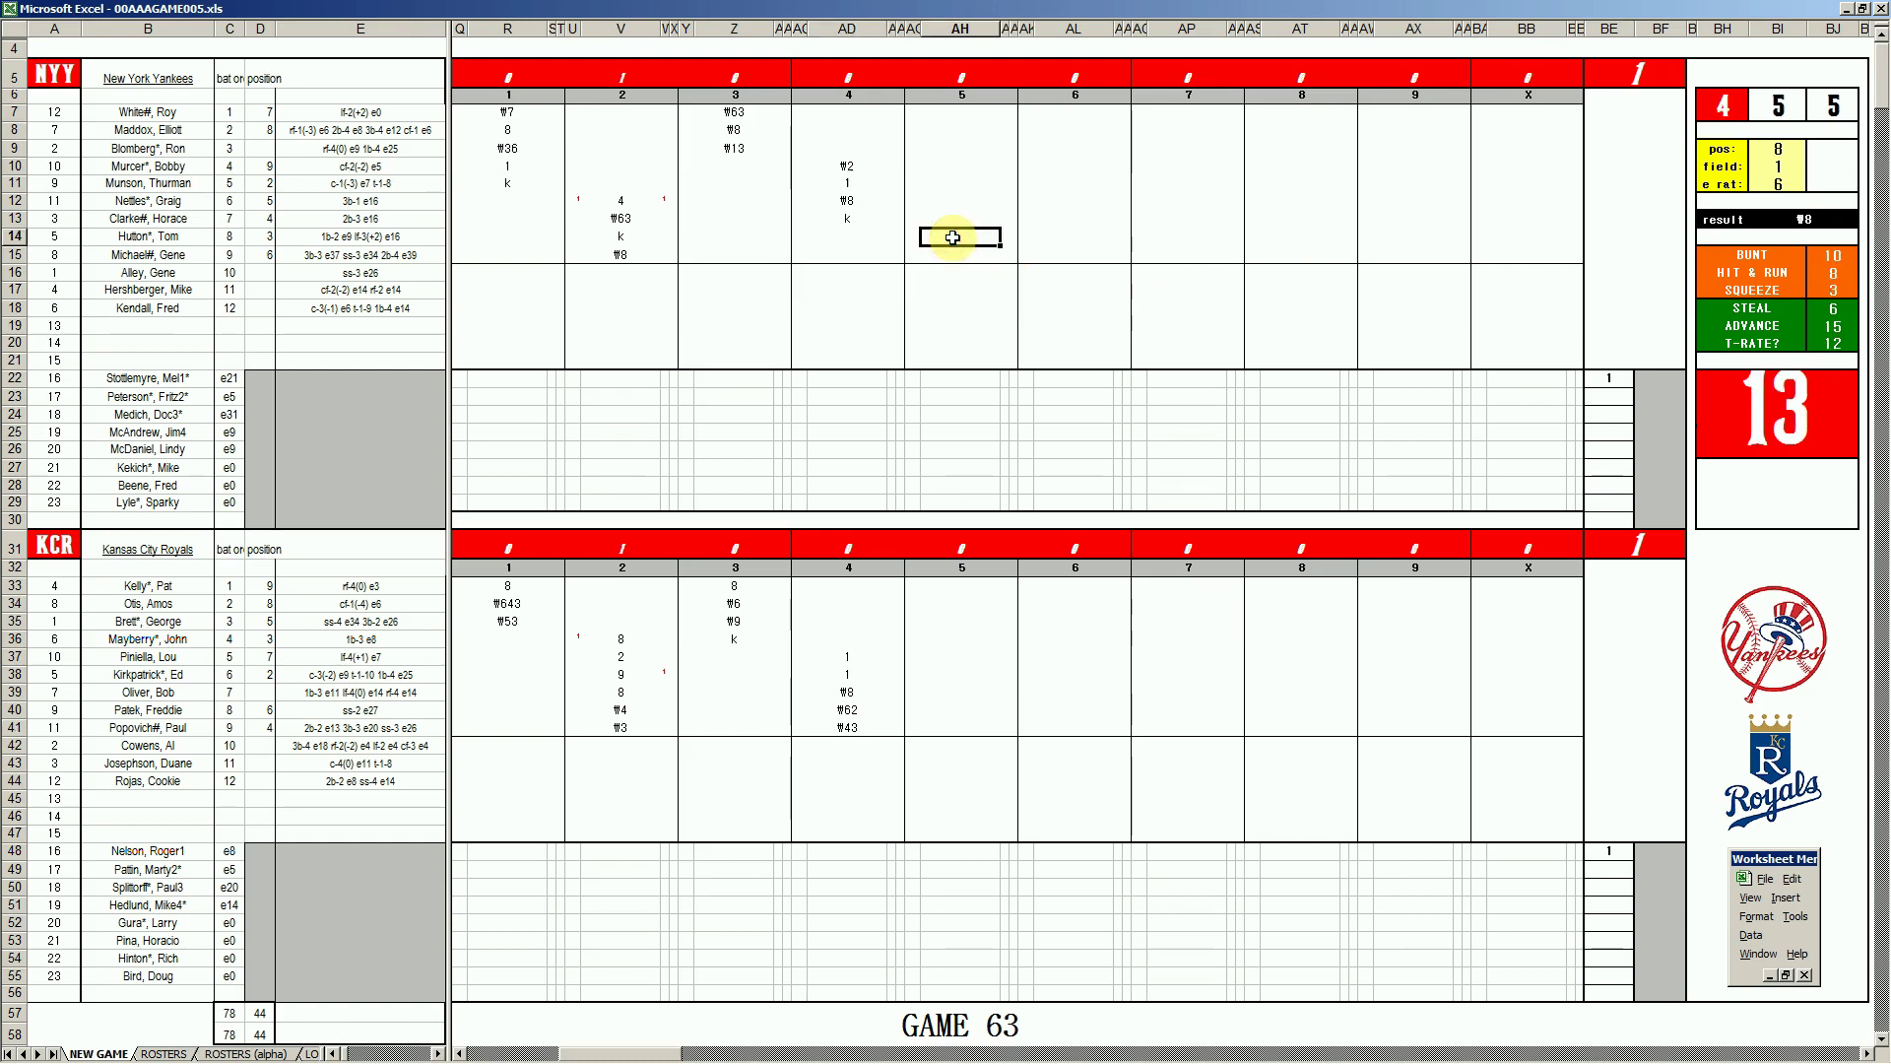
key("Tab")
type("5")
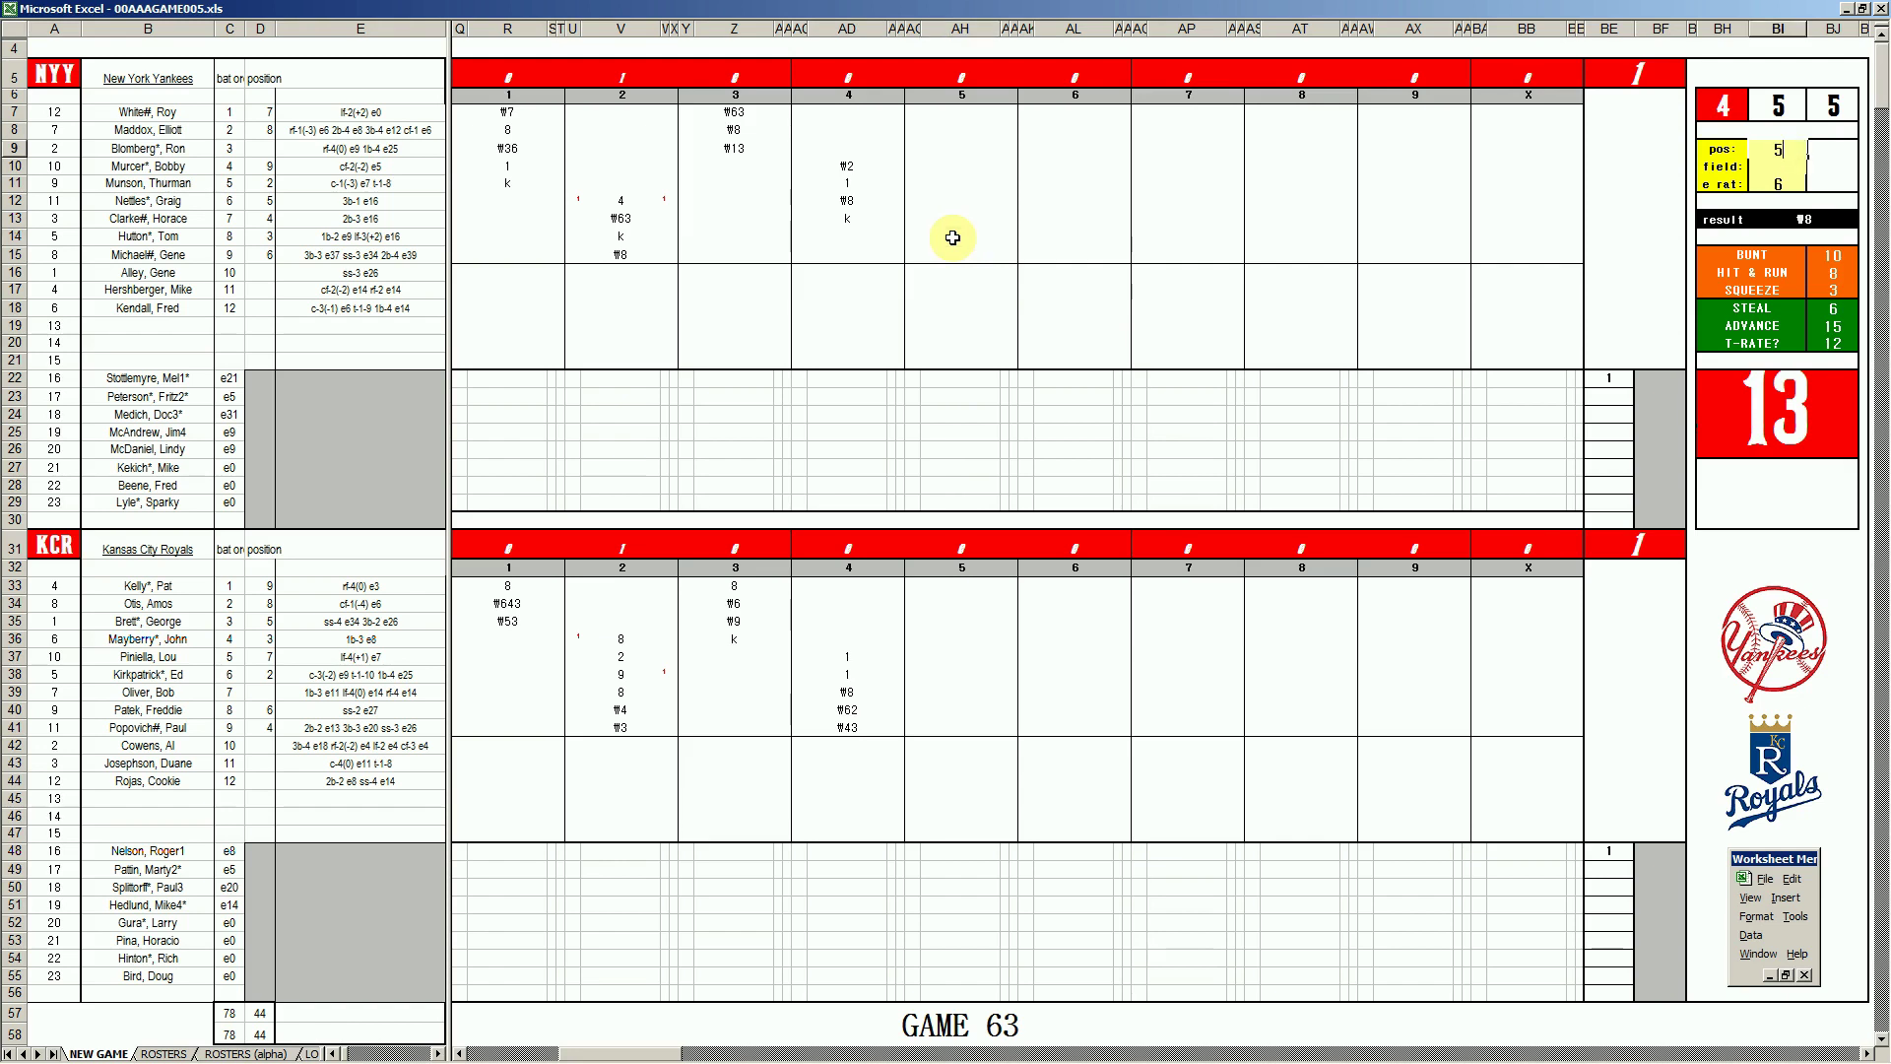
key("Return")
type("2")
key("Return")
type("26")
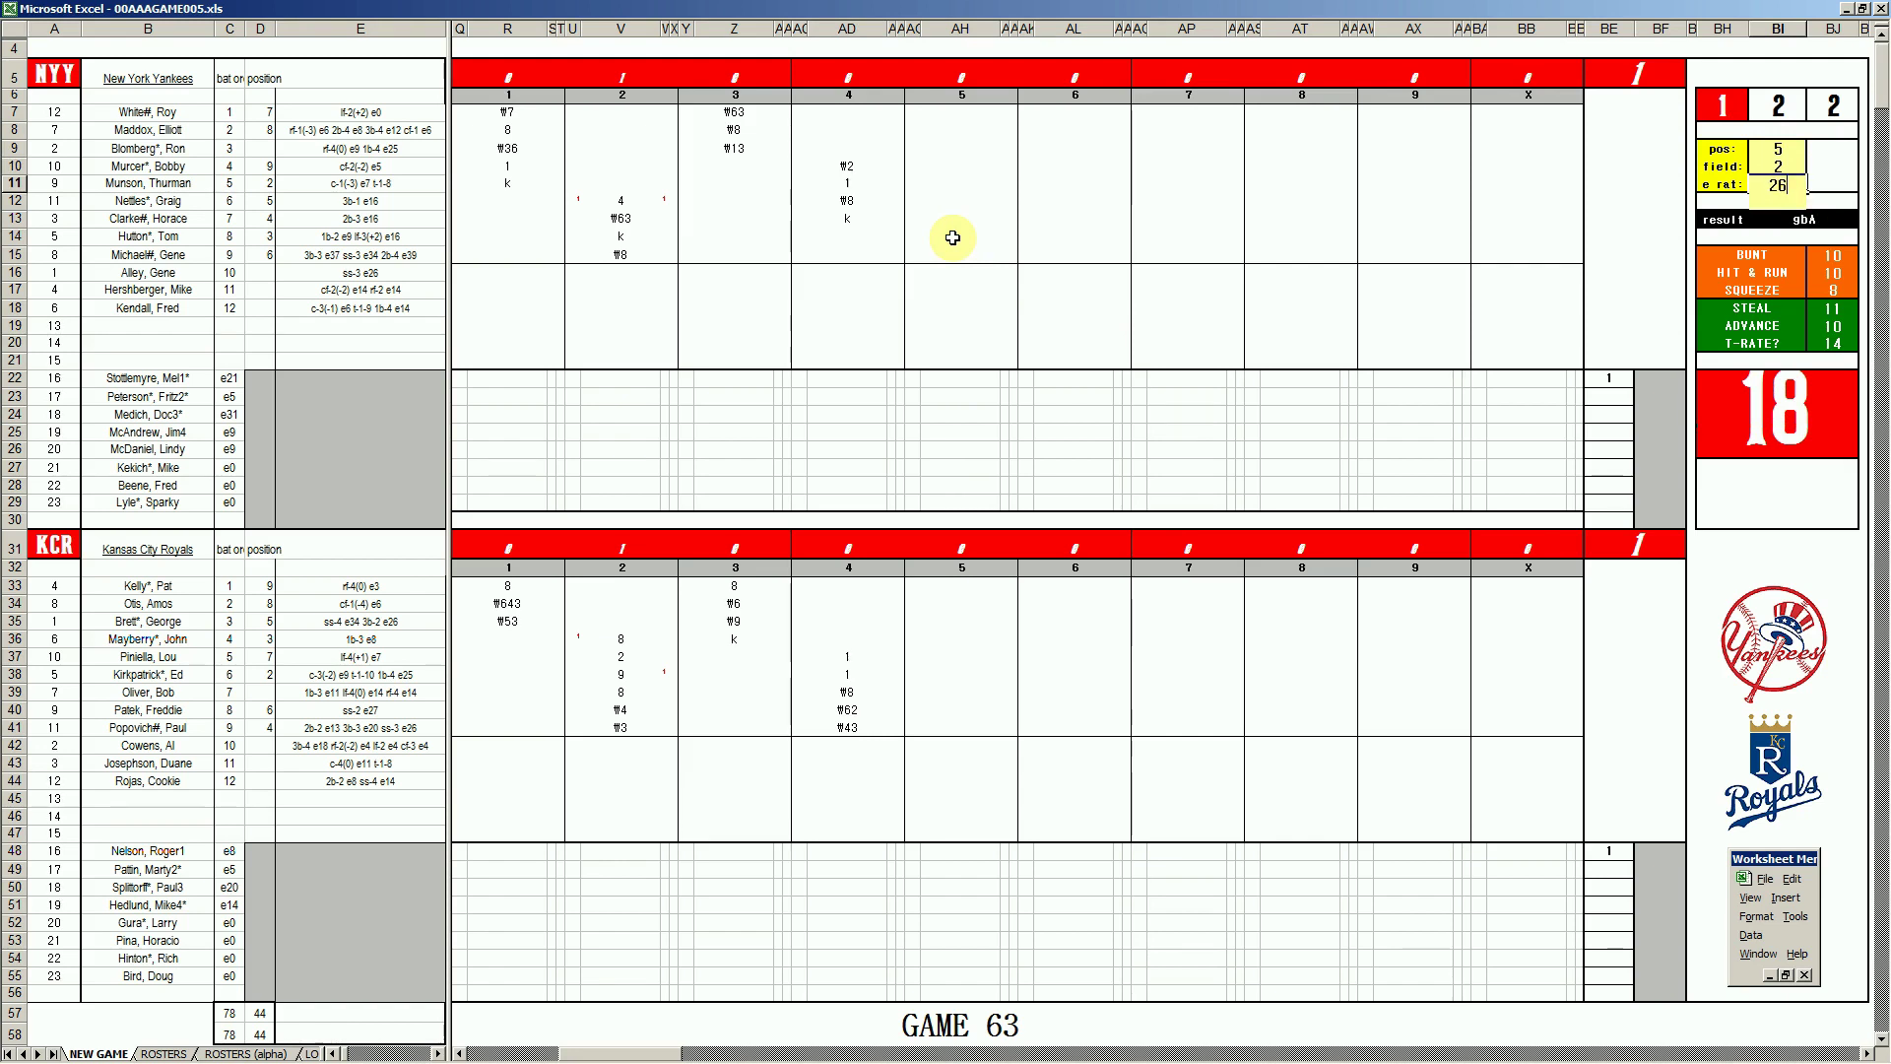
key("Return")
Enter 53 and 33 in AH14:AH15, then k, for the Yankees' fifth inning.
left_click(953, 237)
type("53")
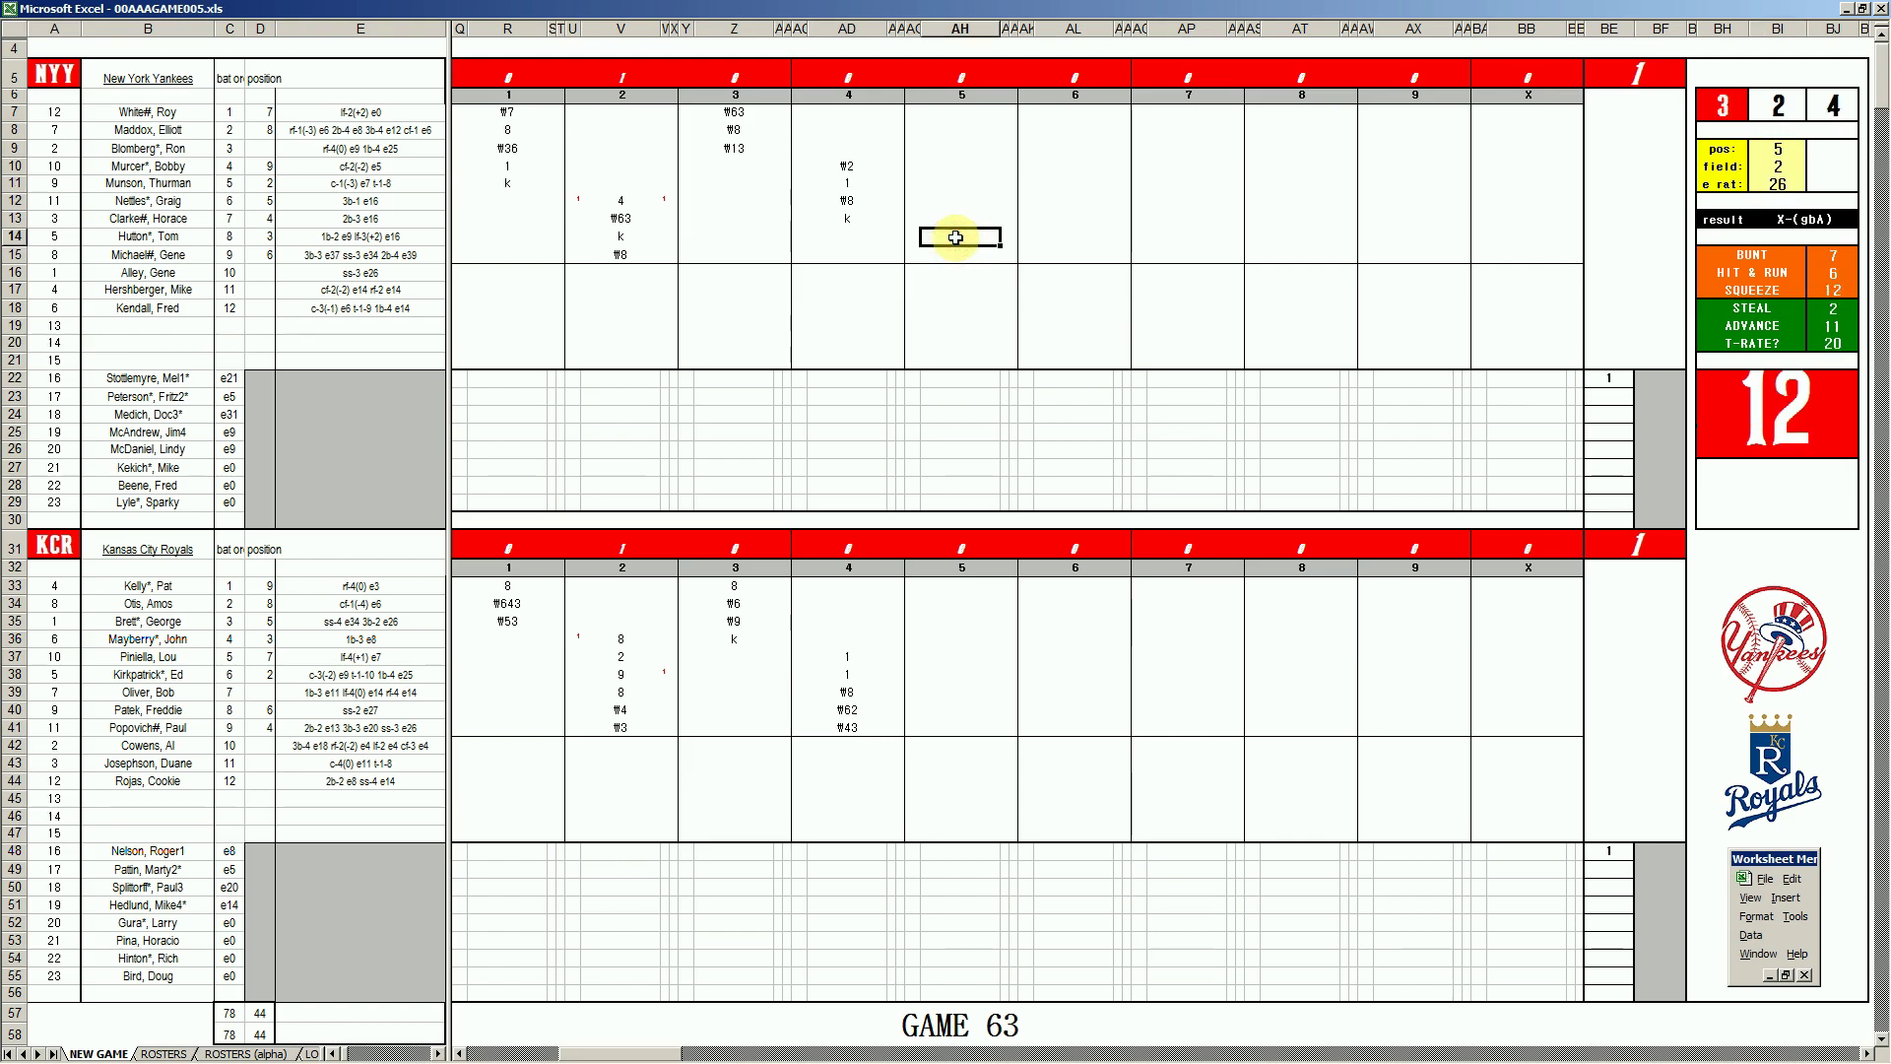
key("Return")
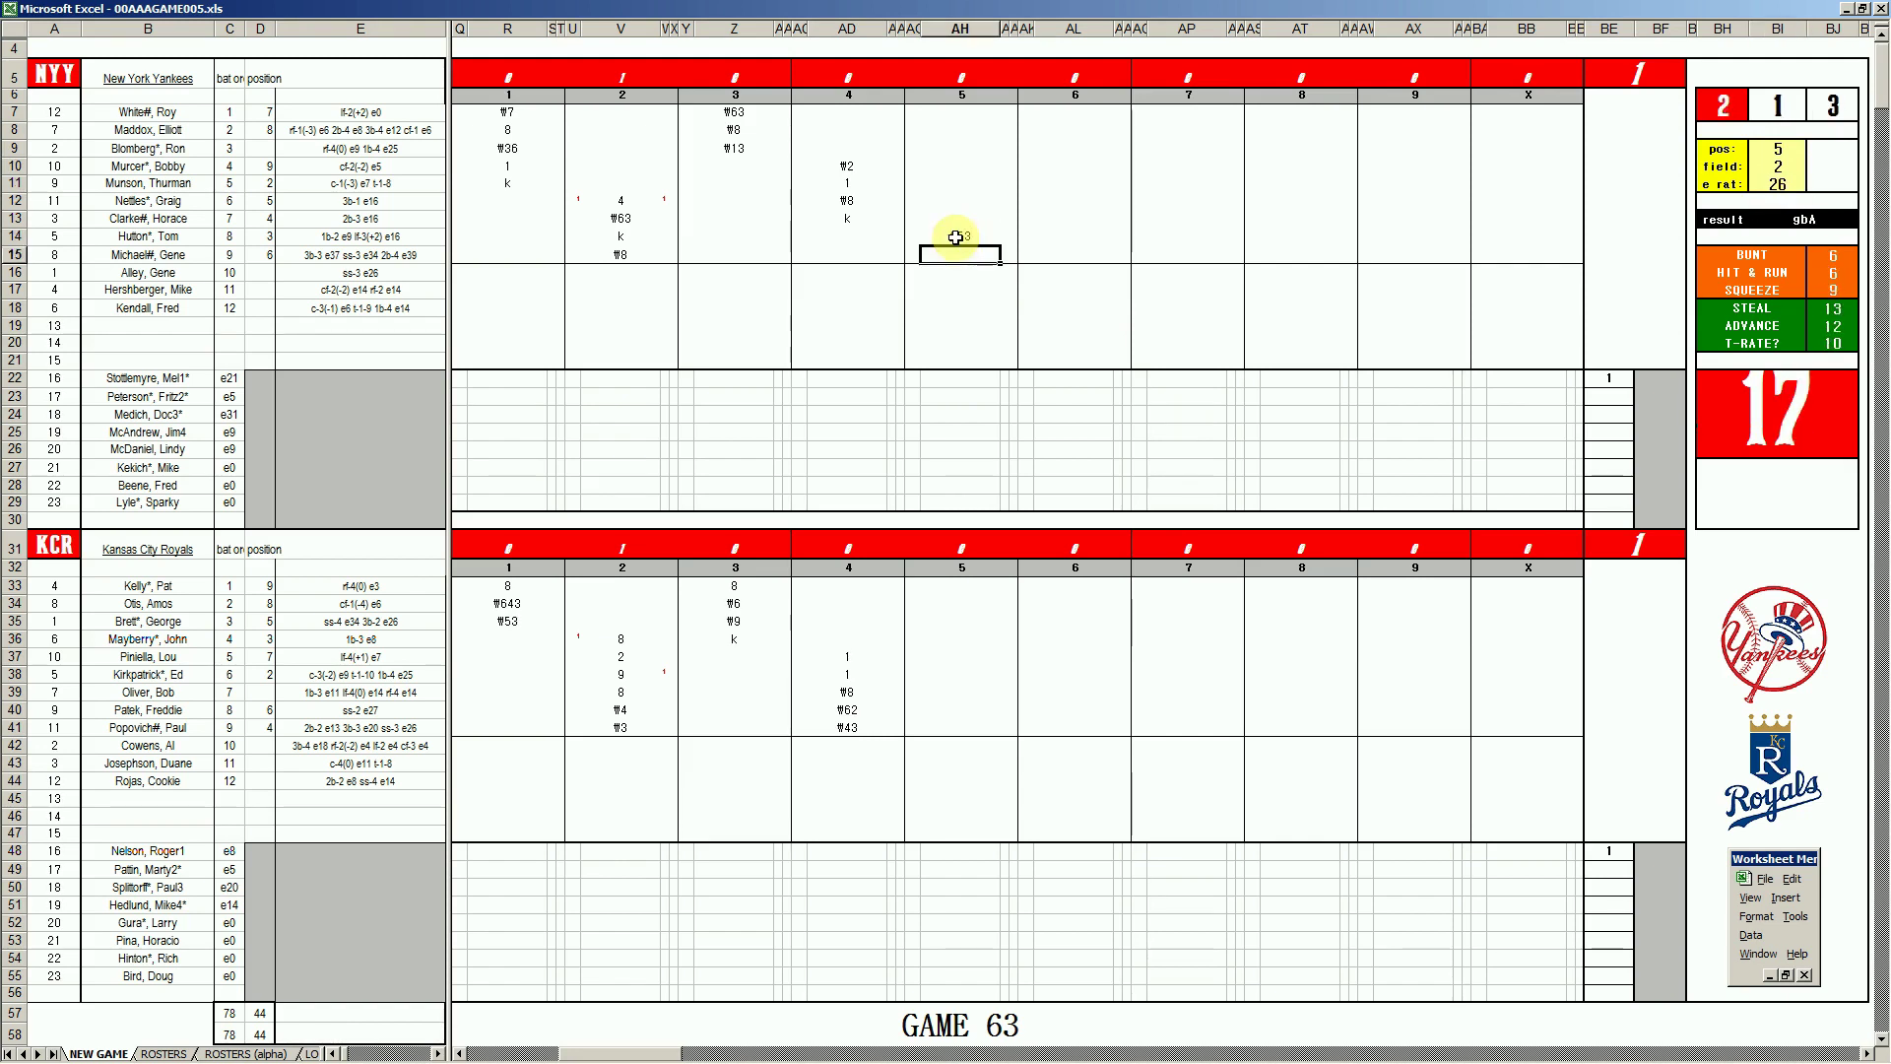
type("33")
key("Up")
key("Up")
key("Up")
key("Up")
key("Up")
key("Up")
key("Up")
key("Up")
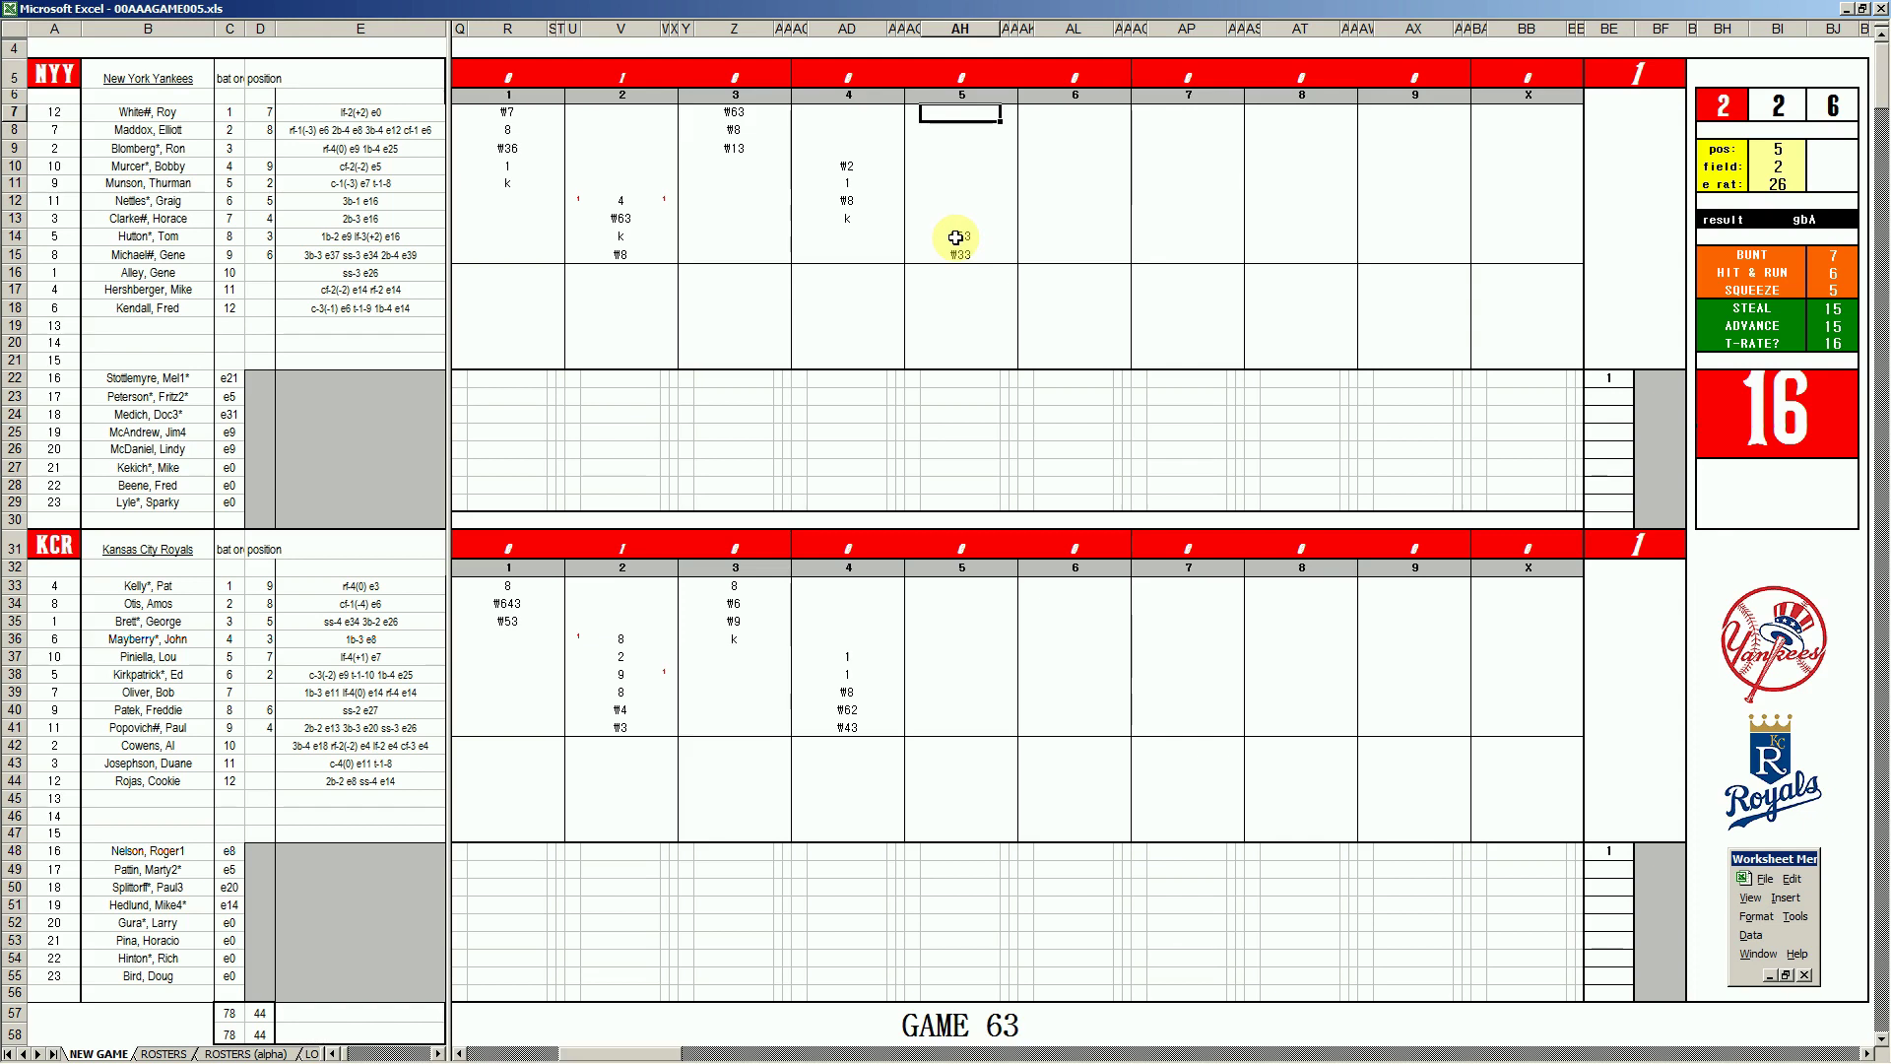
type("k")
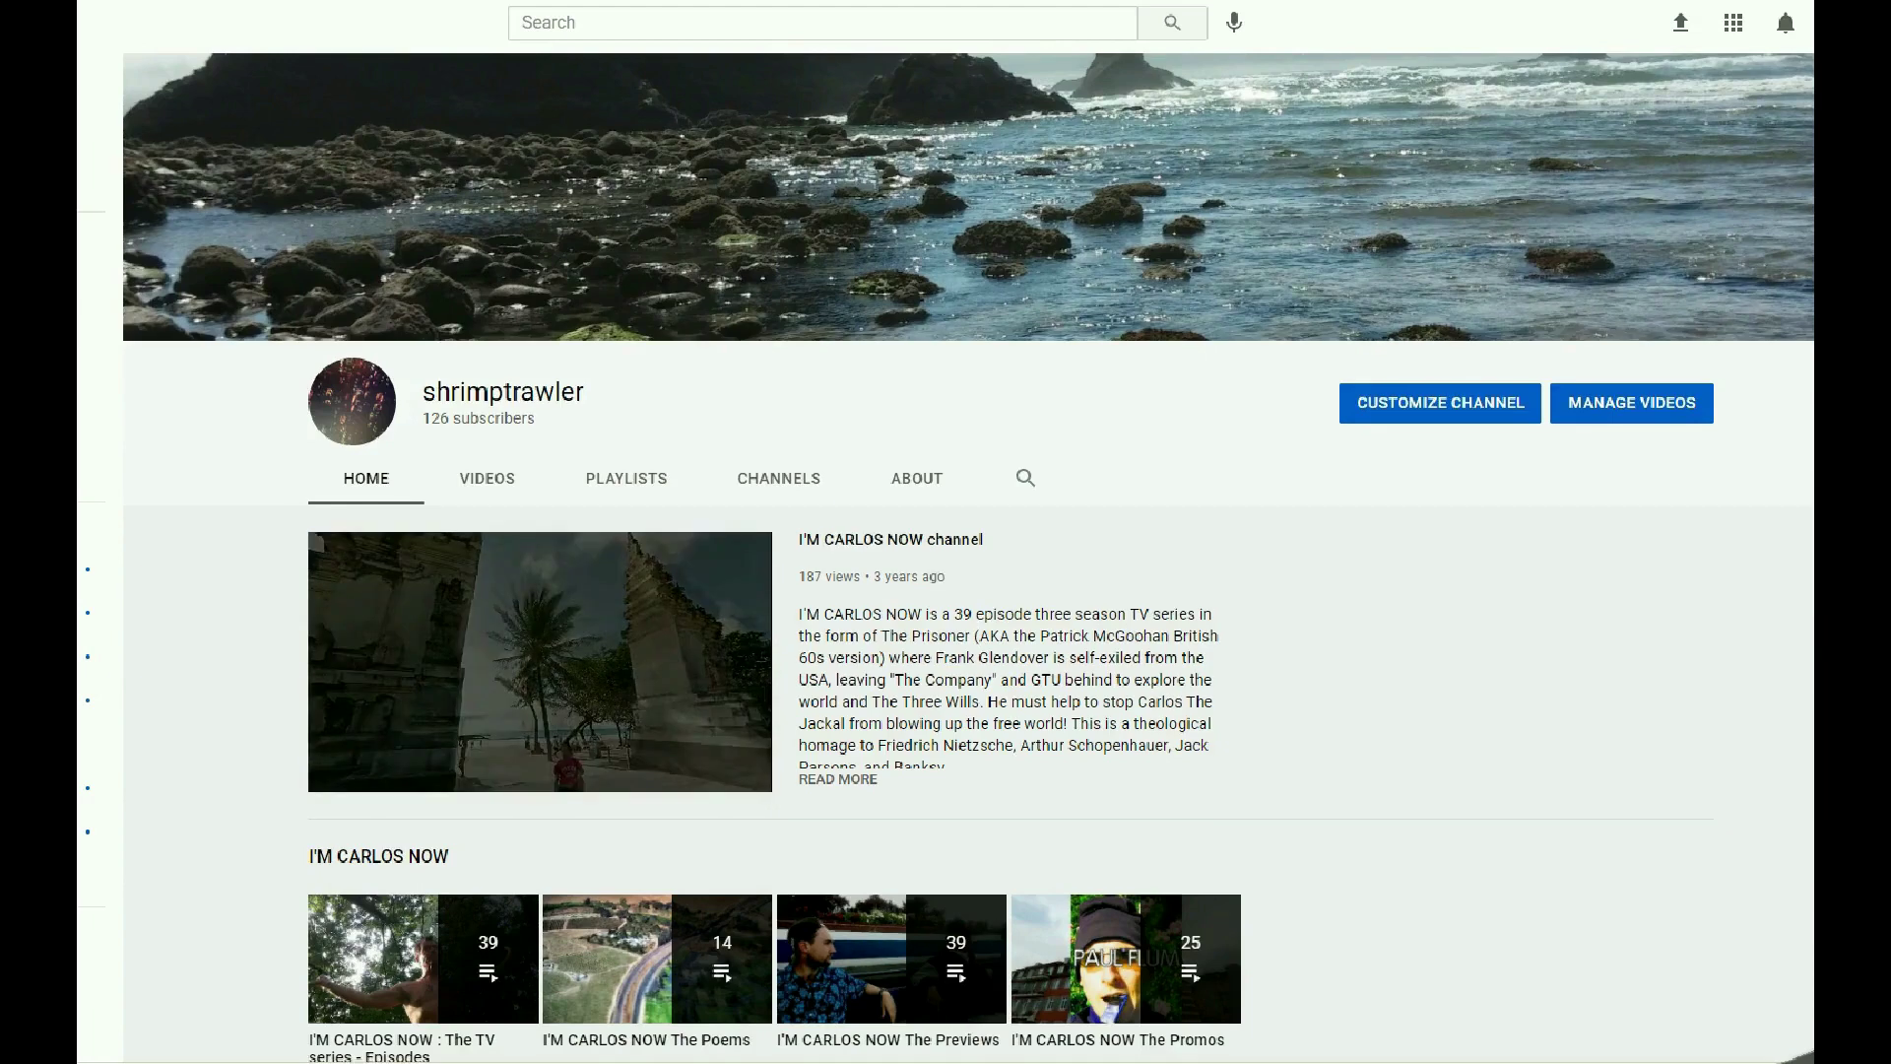
Scroll down through the YouTube channel page's playlist rows.
scroll(945, 552, "down", 4)
scroll(946, 552, "down", 5)
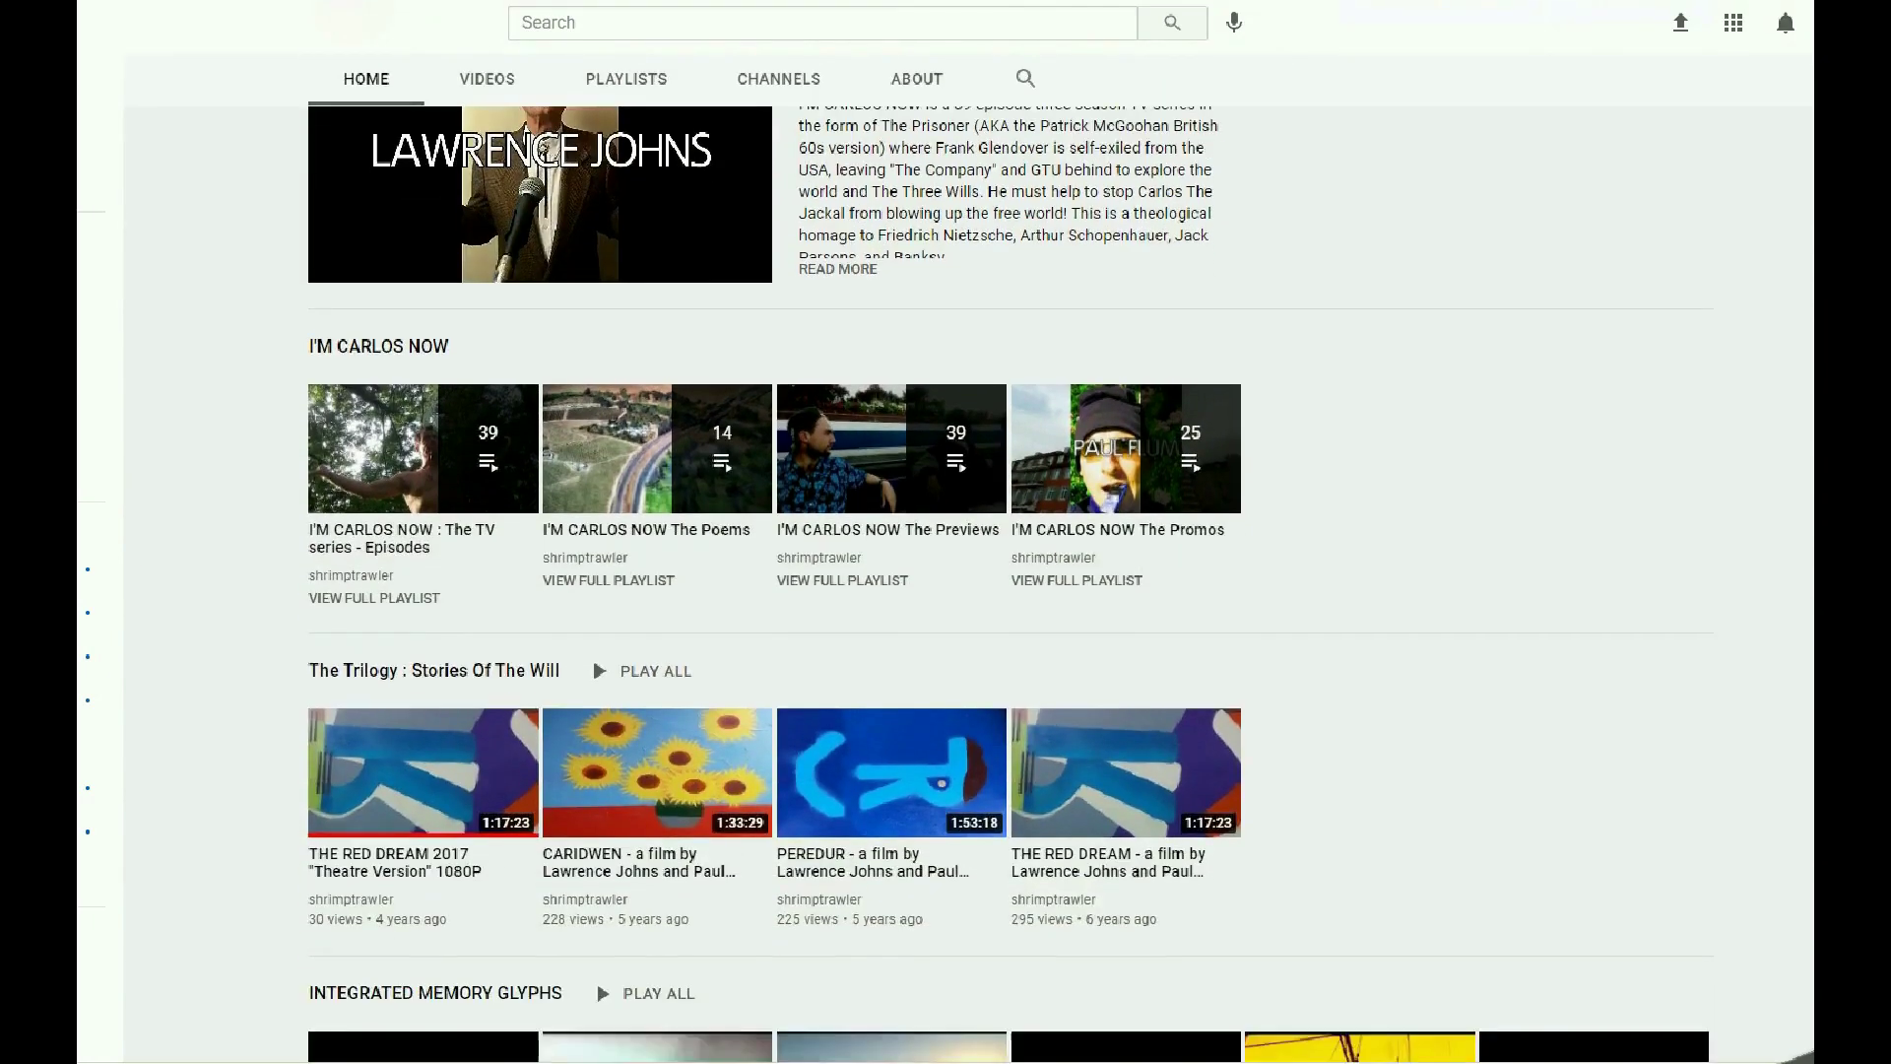
scroll(945, 552, "down", 3)
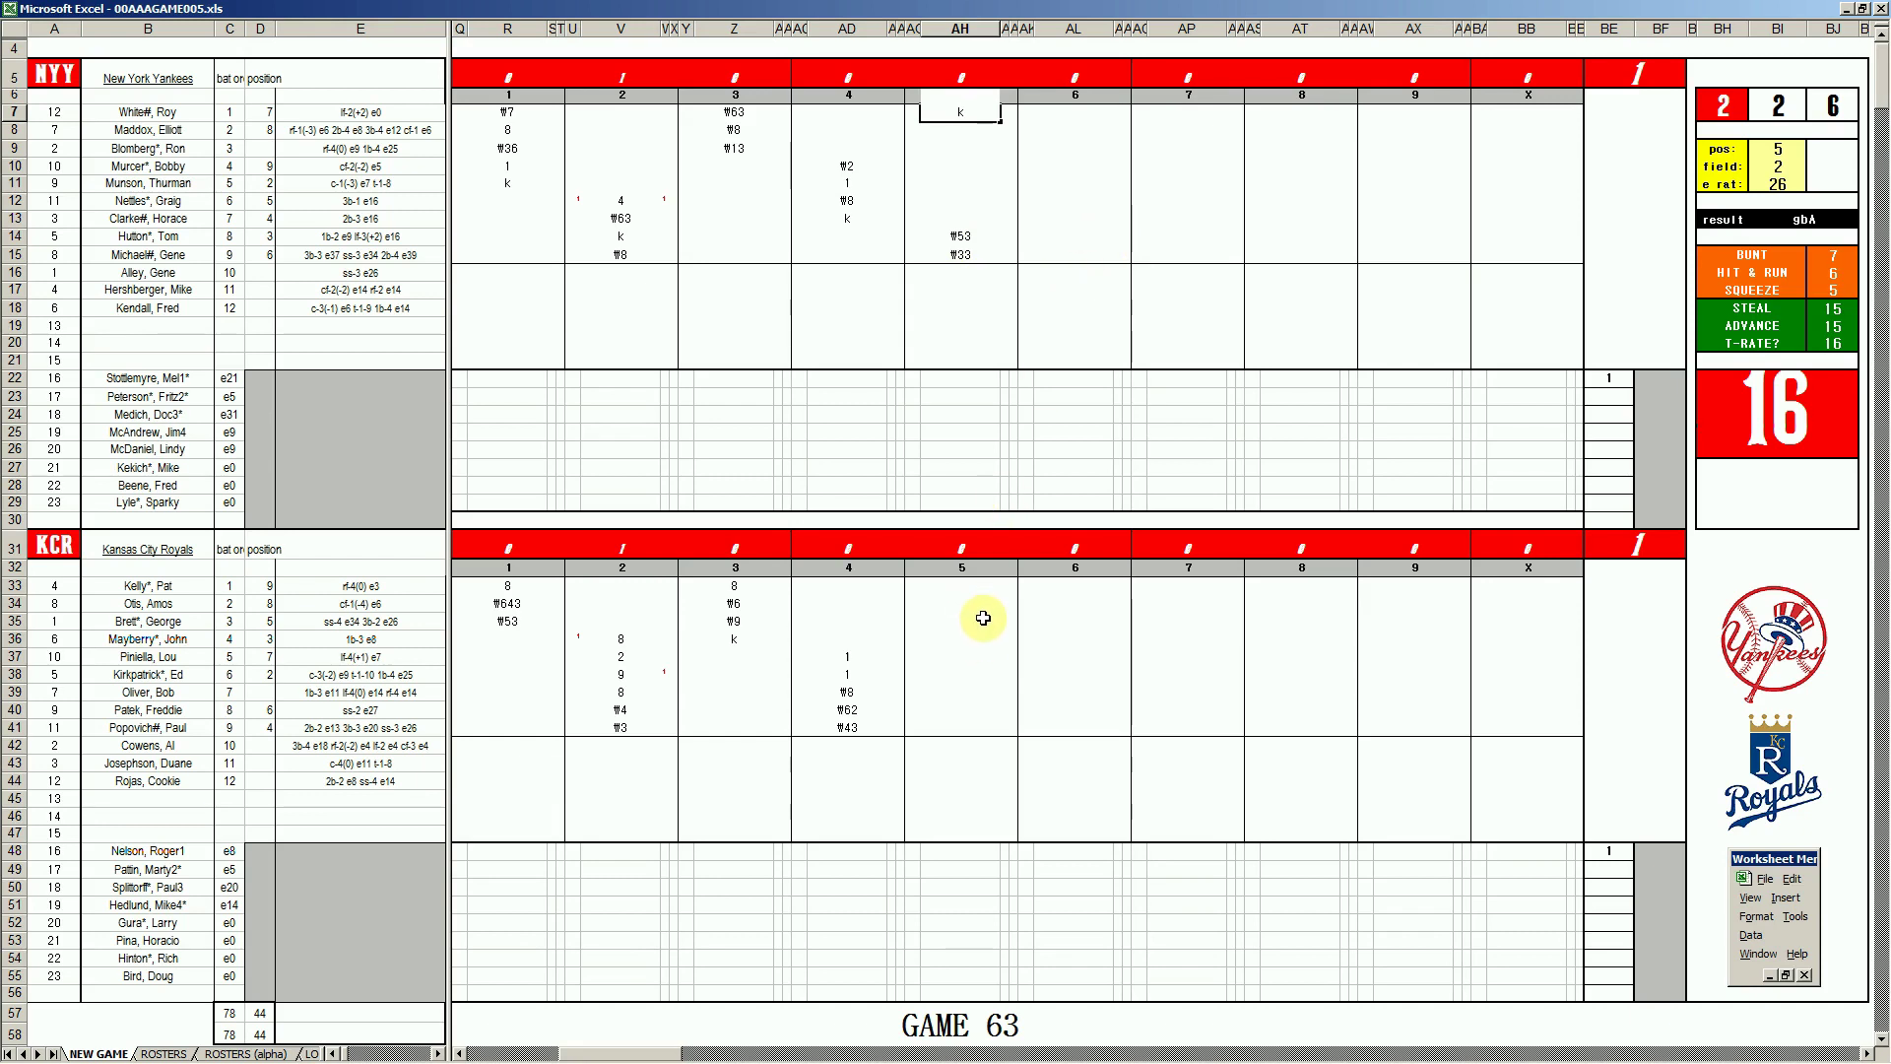
Enter #5 for the Royals' fifth-inning leadoff batter in AH33 and set the position to 4.
left_click(960, 594)
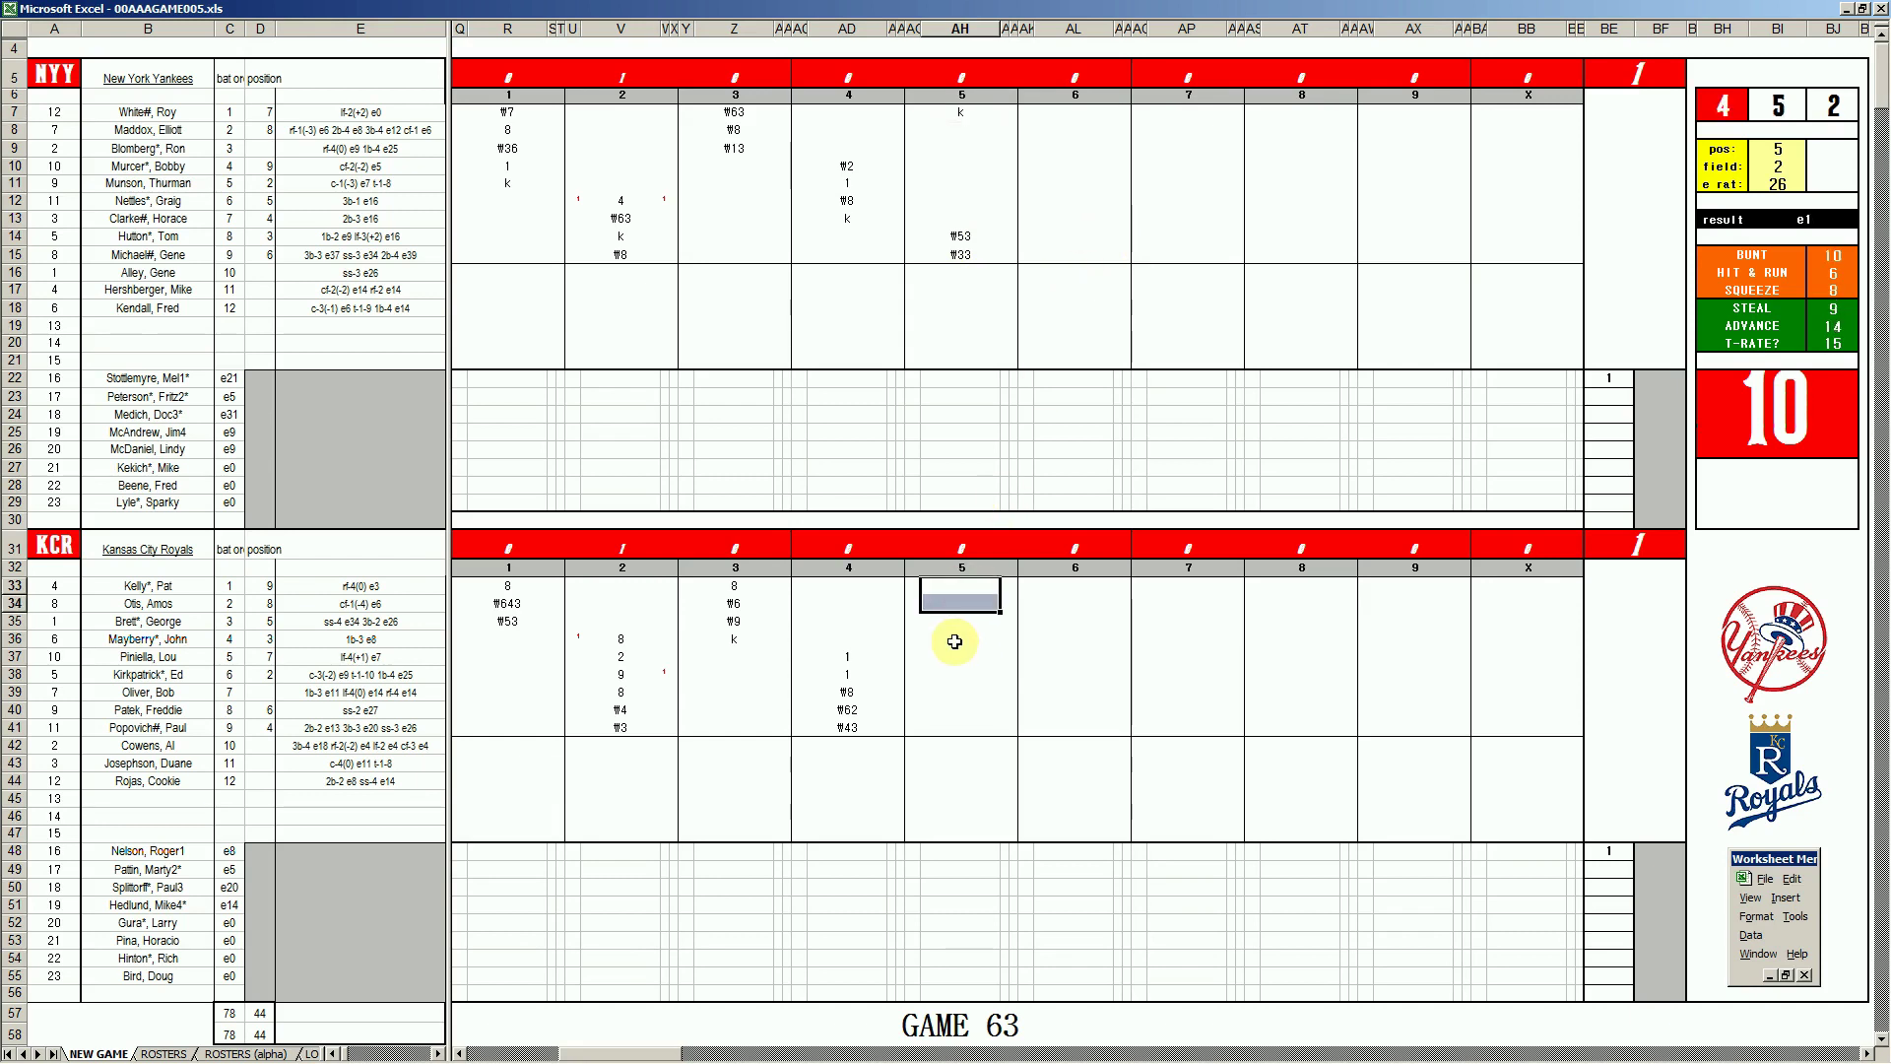
type("#5")
key("Return")
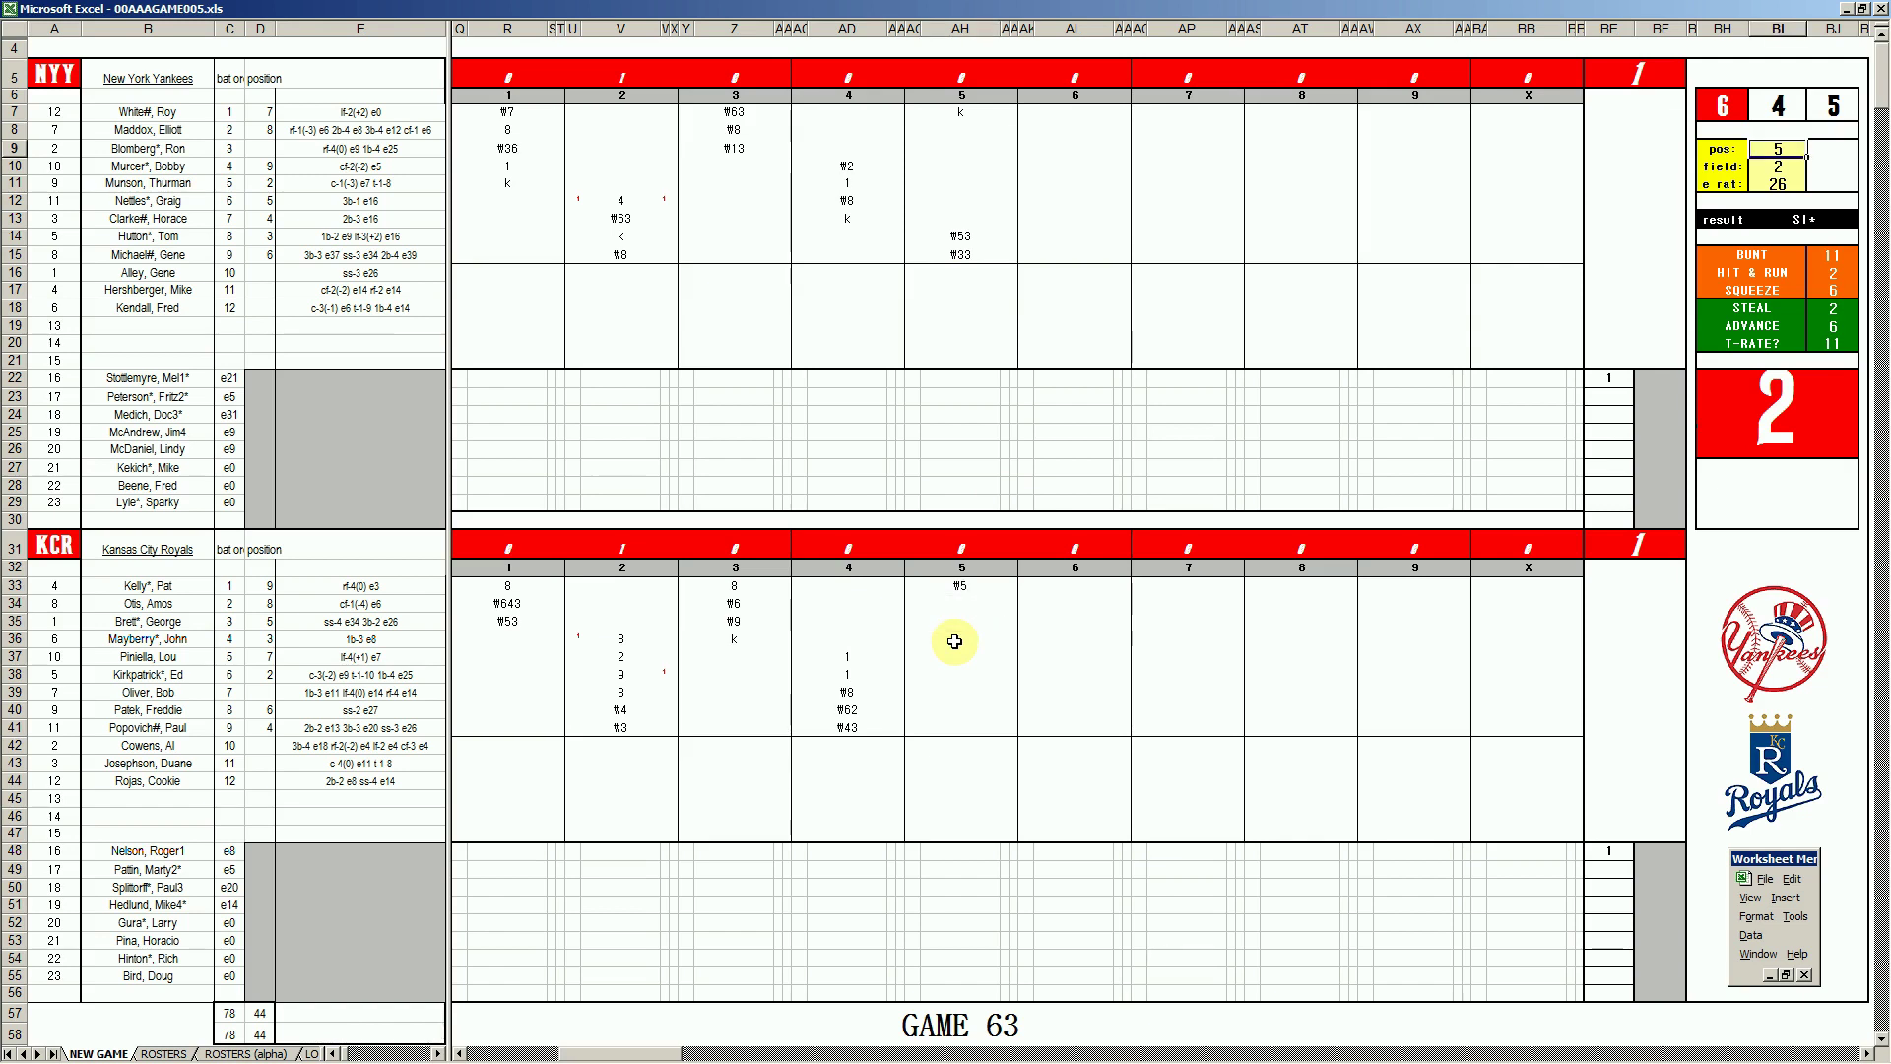
type("4")
key("Return")
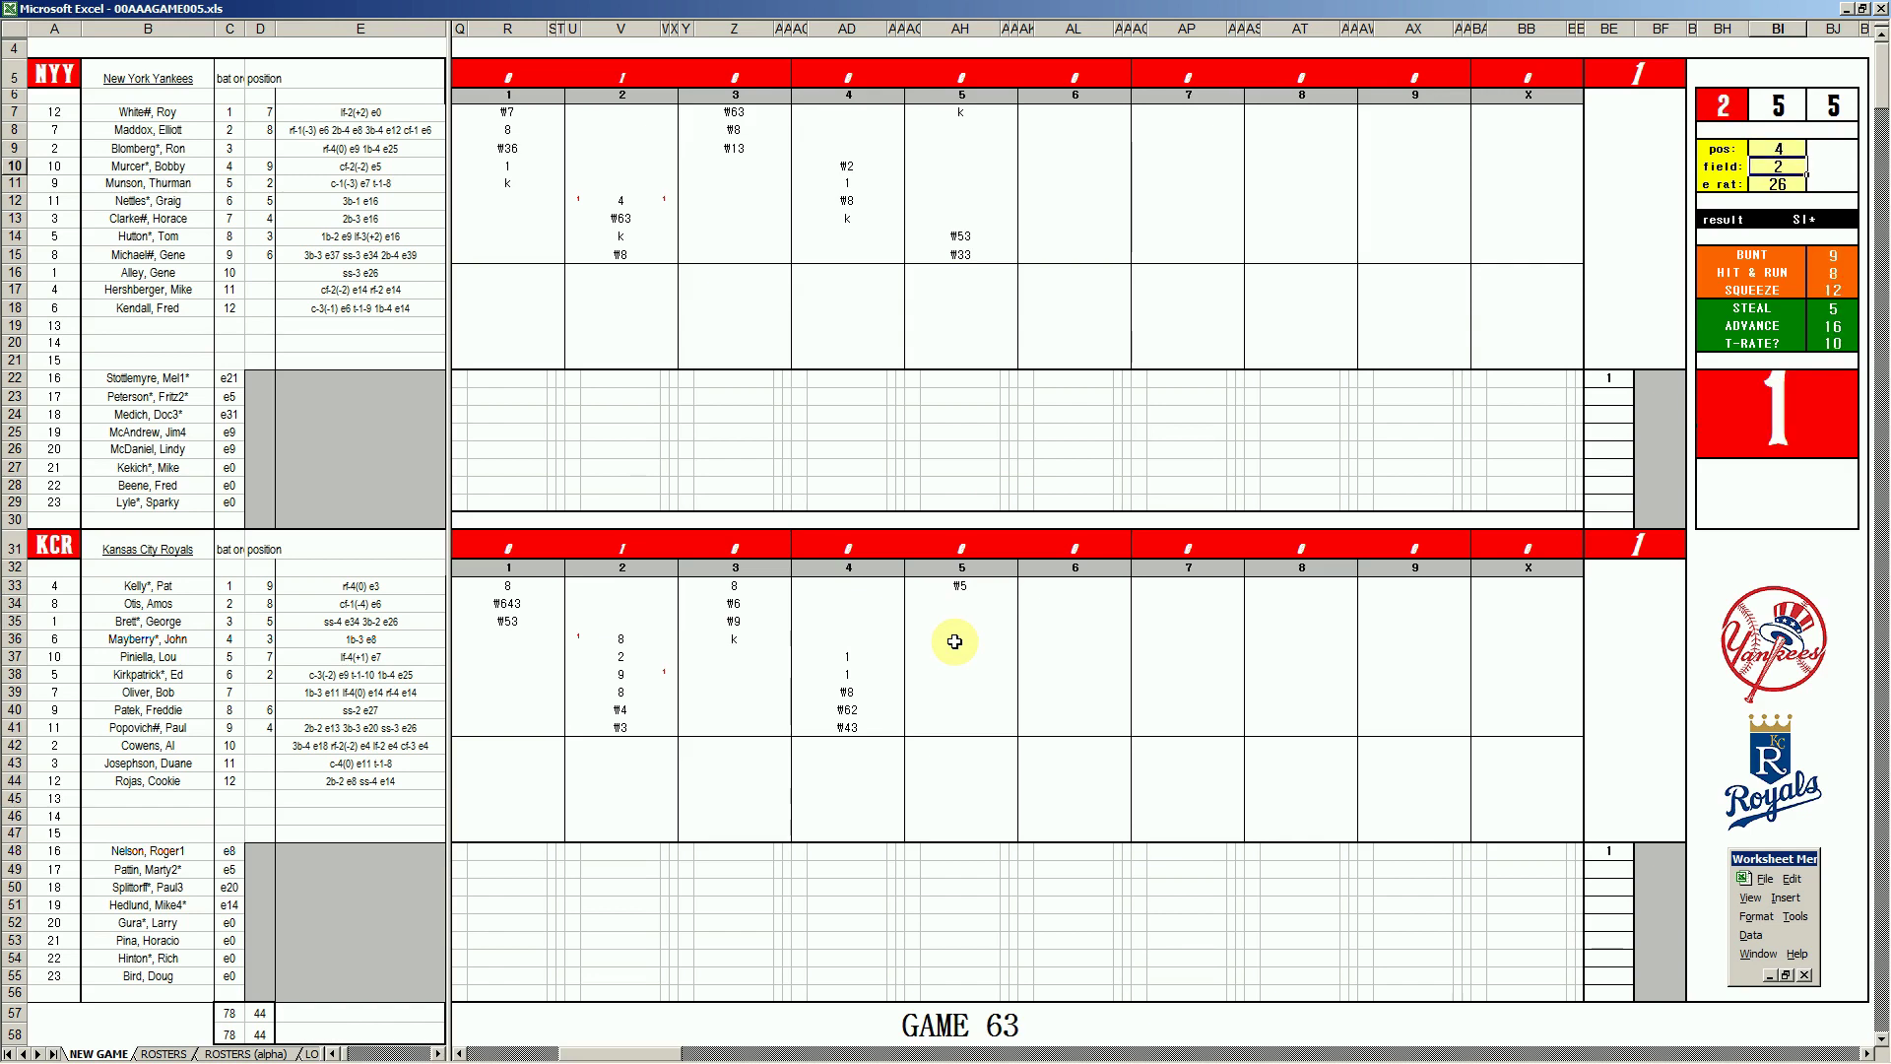
Enter 1, #43 and #4 for the next three Royals batters in AH34–AH36.
left_click(961, 603)
type("1")
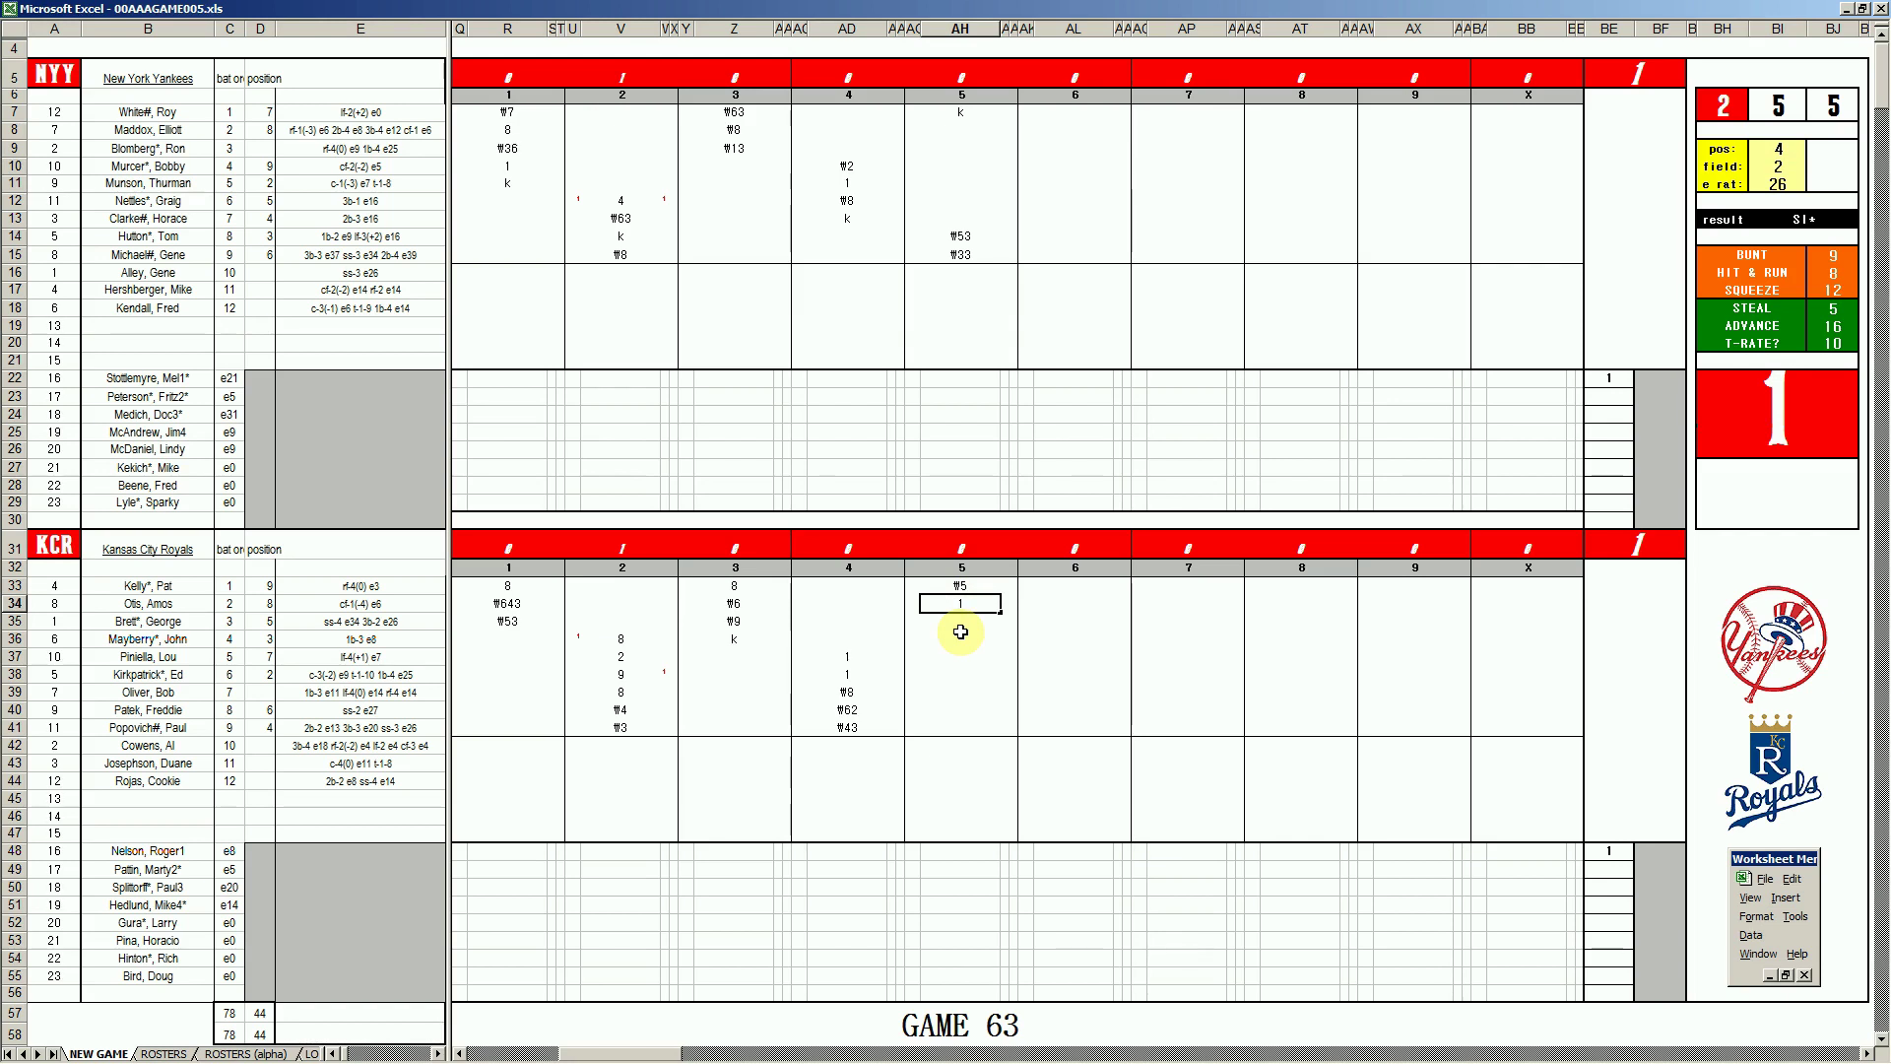
key("Return")
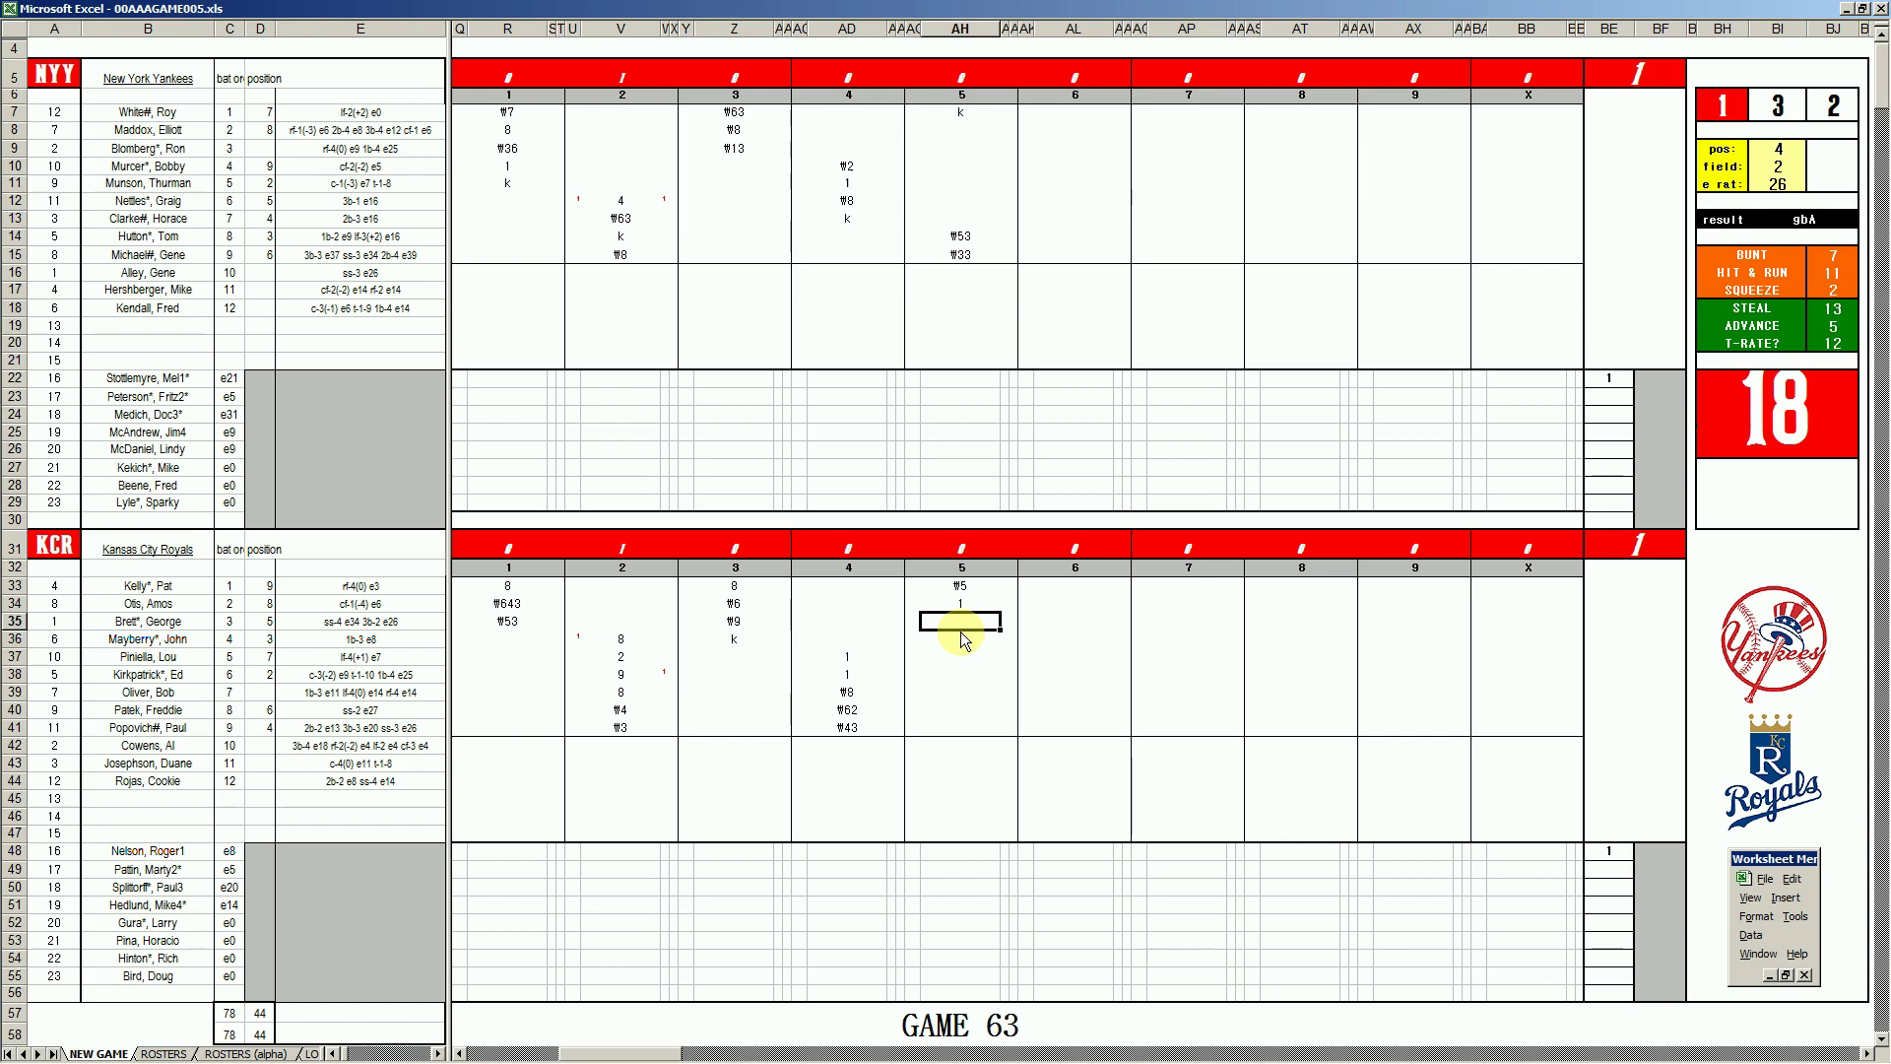
type("#43")
key("Return")
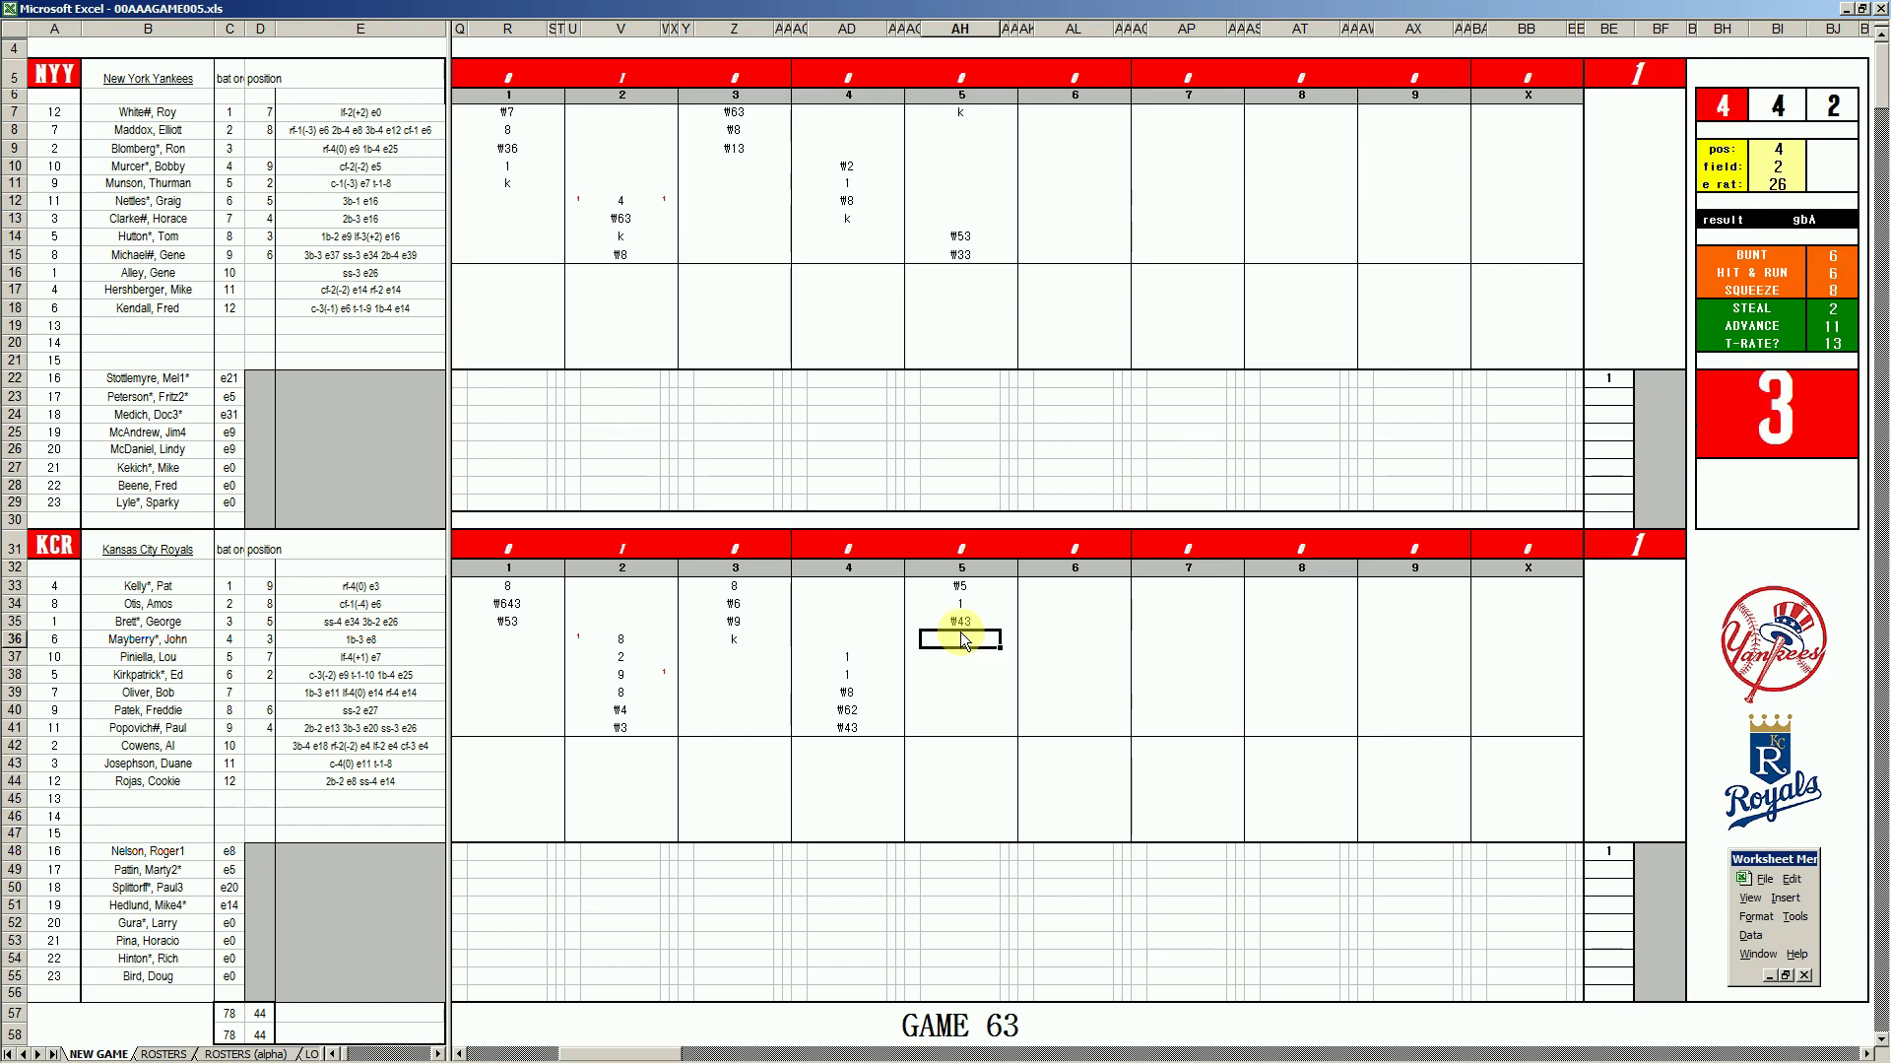
type("#5")
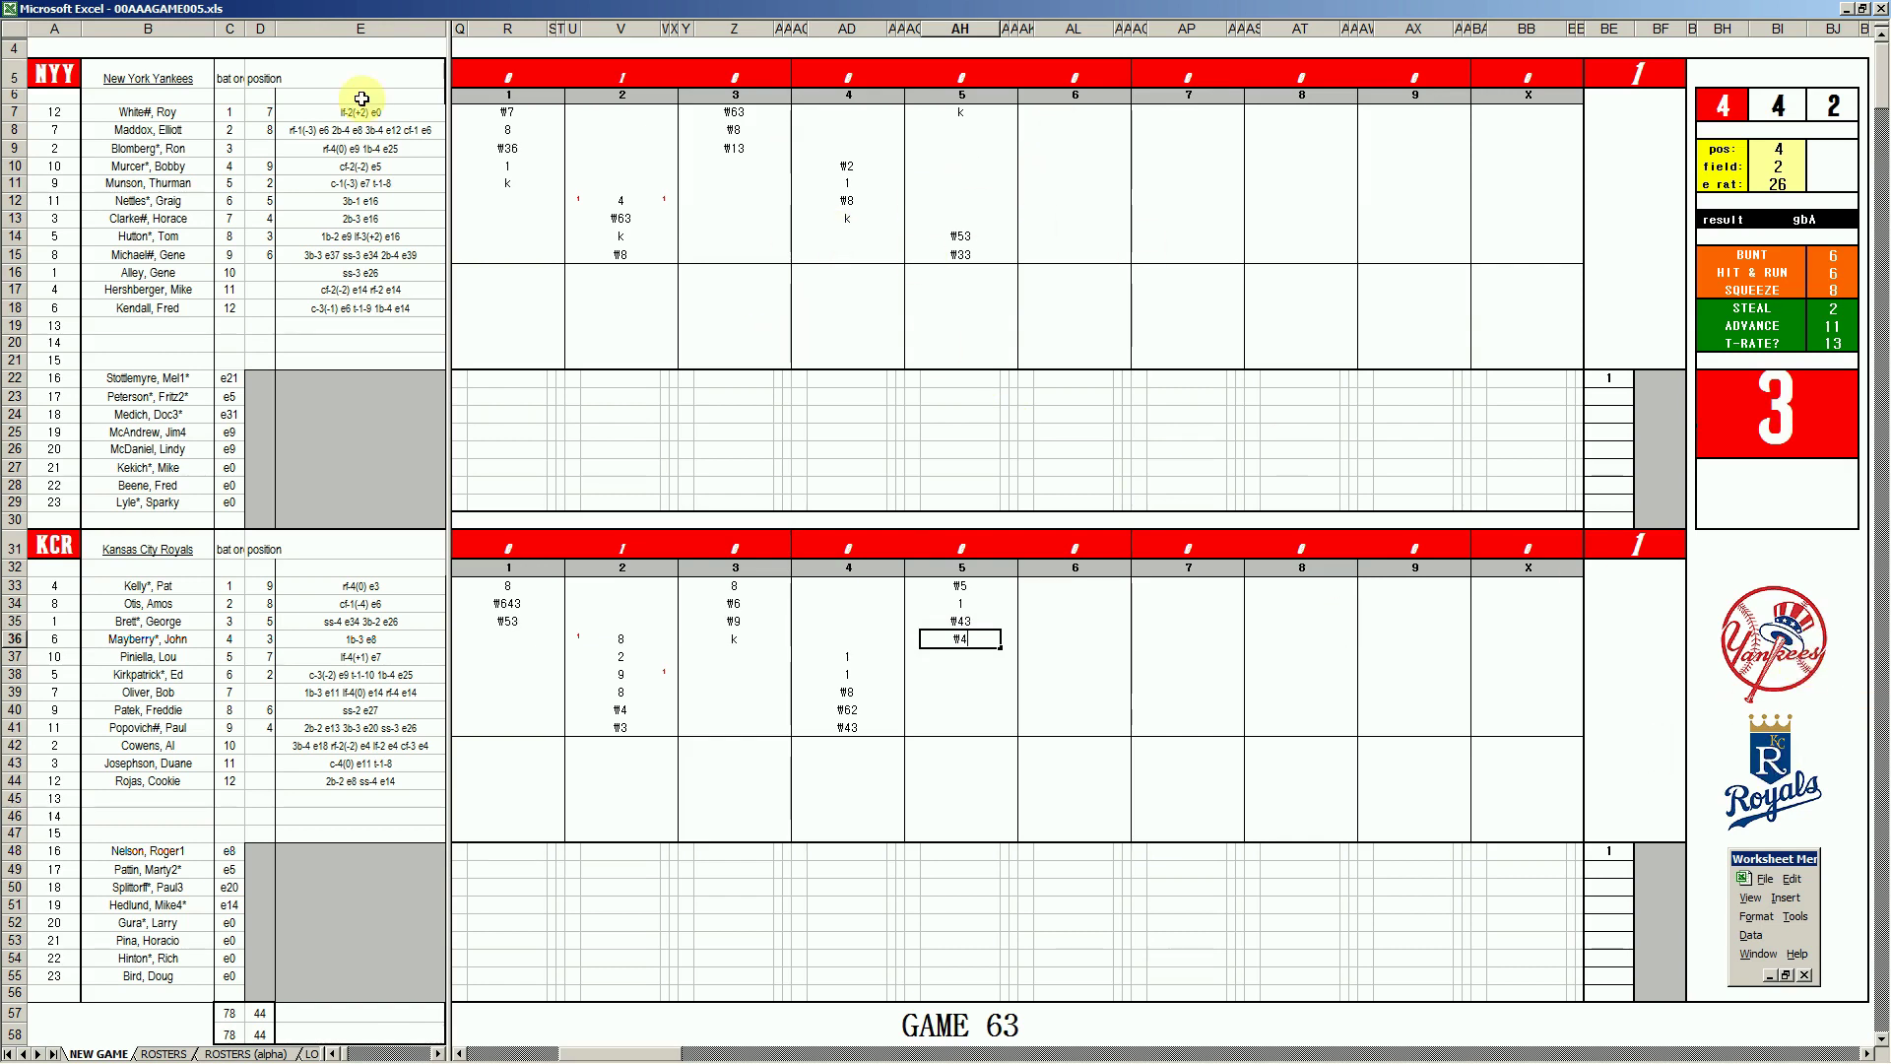
Enter #43, #63 and #6 in AL8–AL10 for the Yankees' sixth inning, with position 6.
left_click(1069, 131)
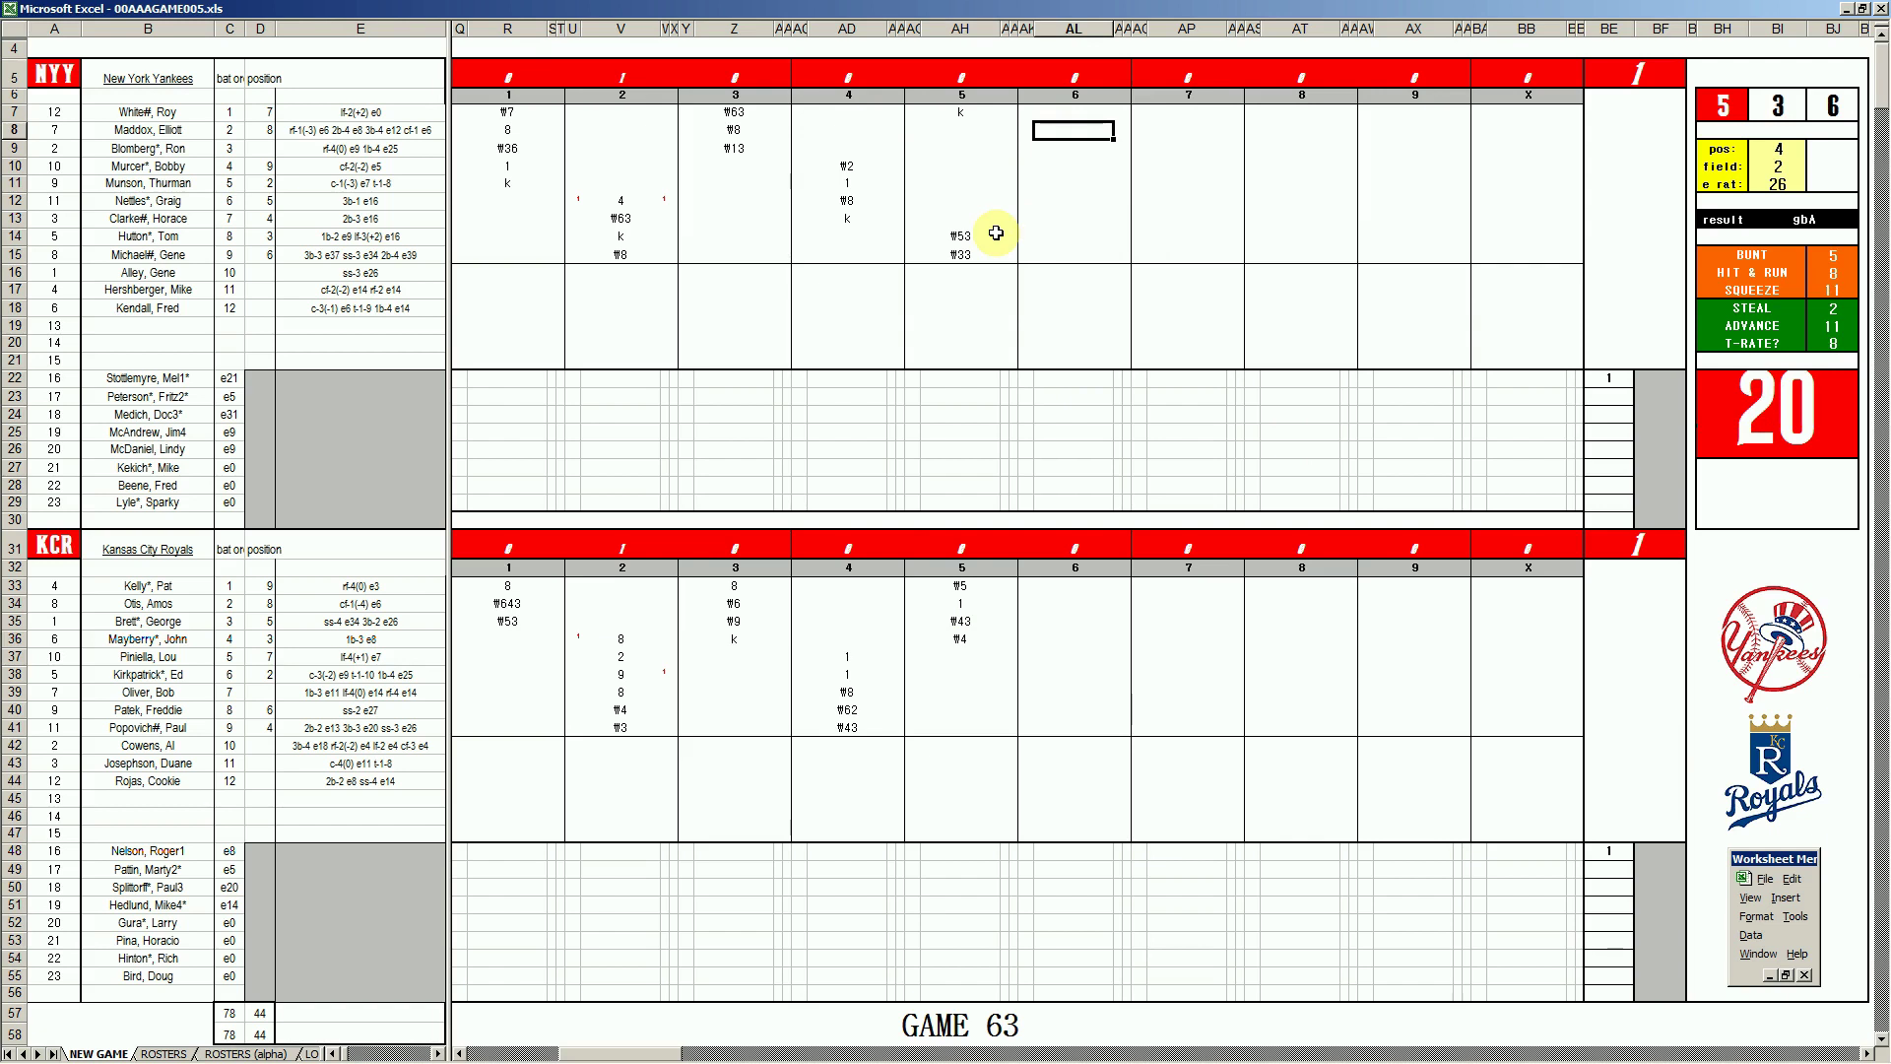
type("#43")
key("Return")
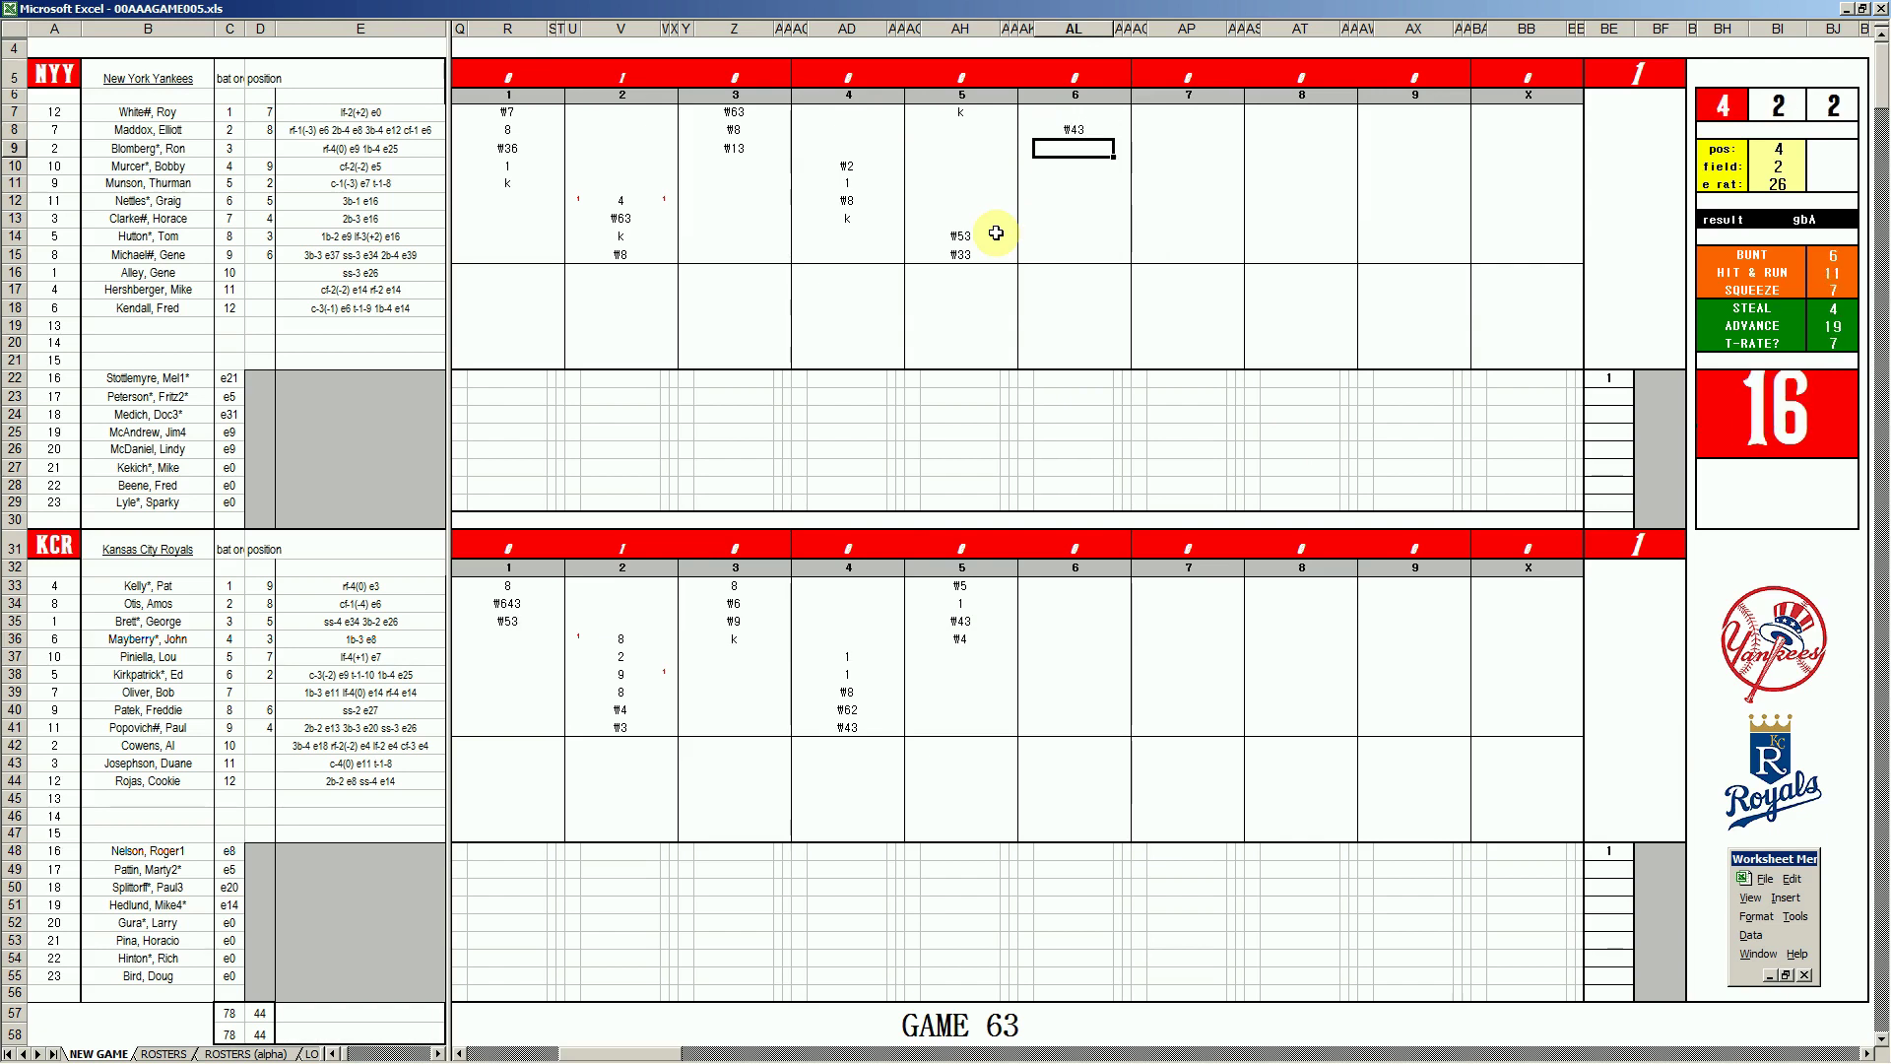
key("ctrl+r")
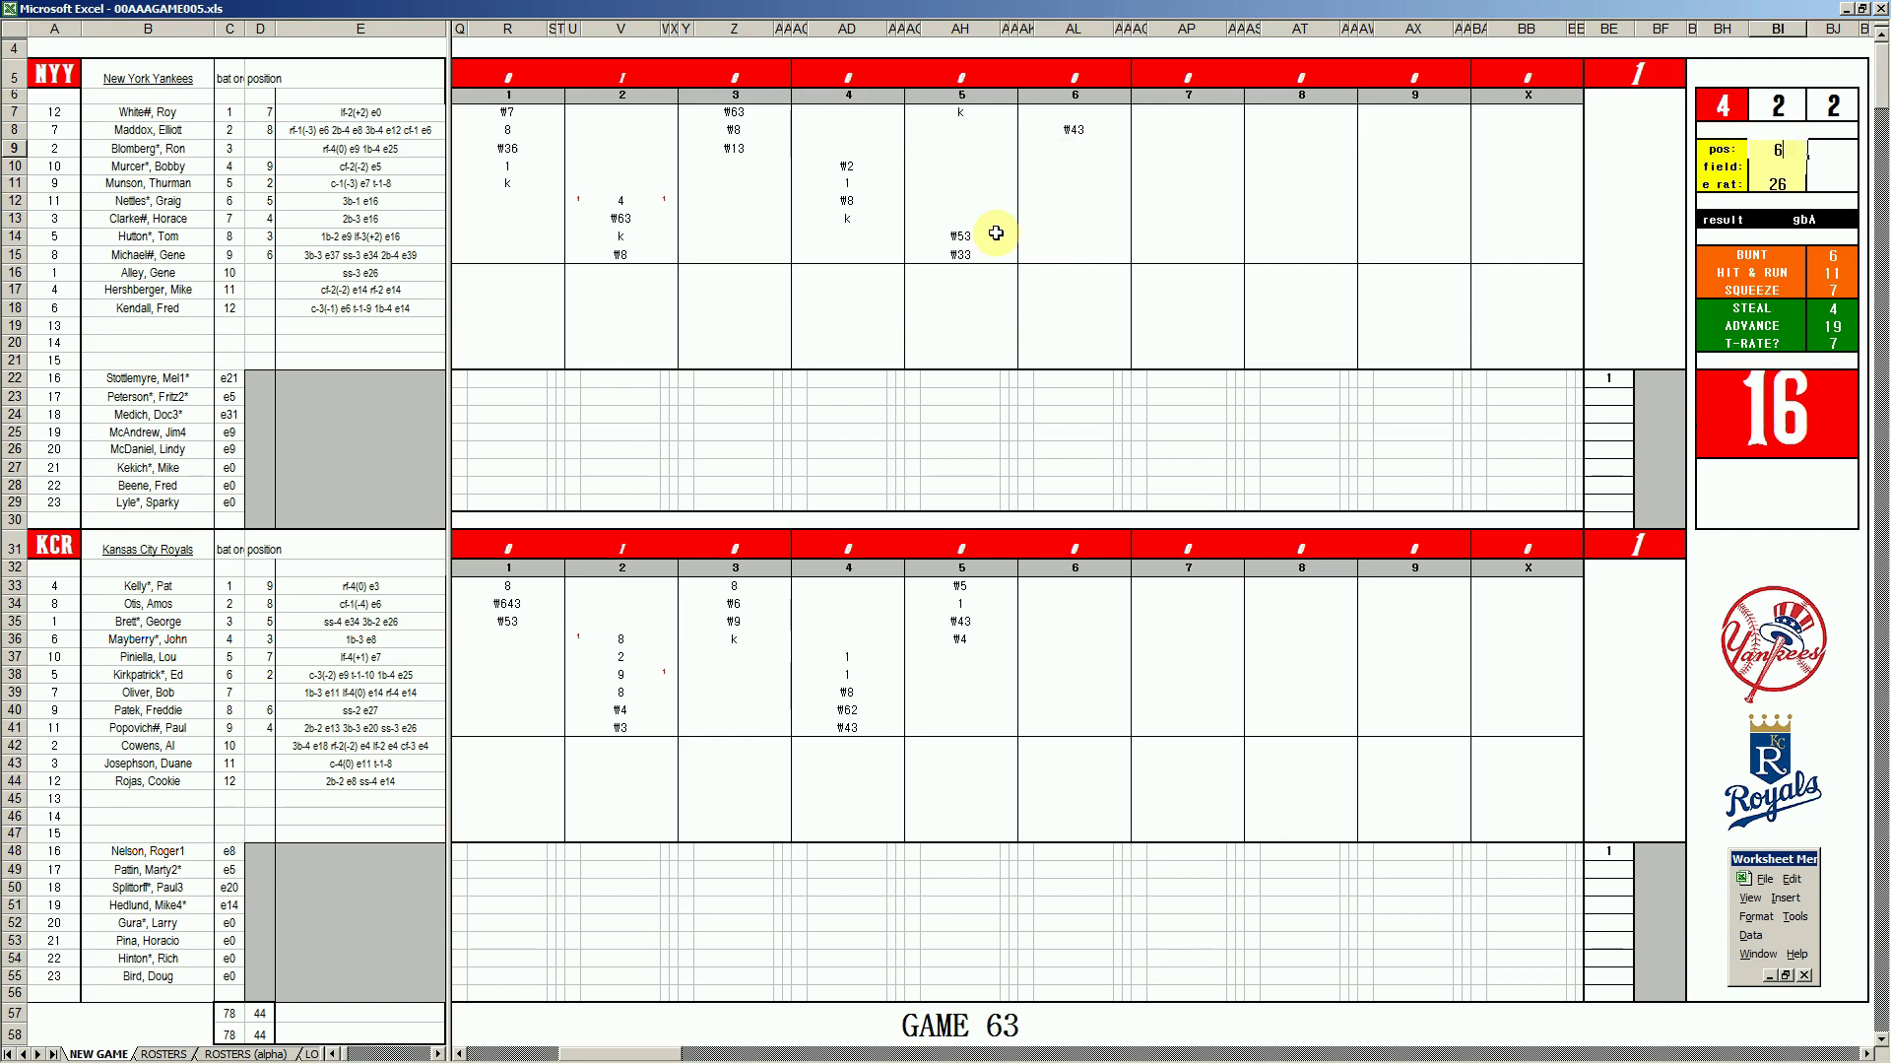
left_click(1051, 149)
type("#63")
key("Return")
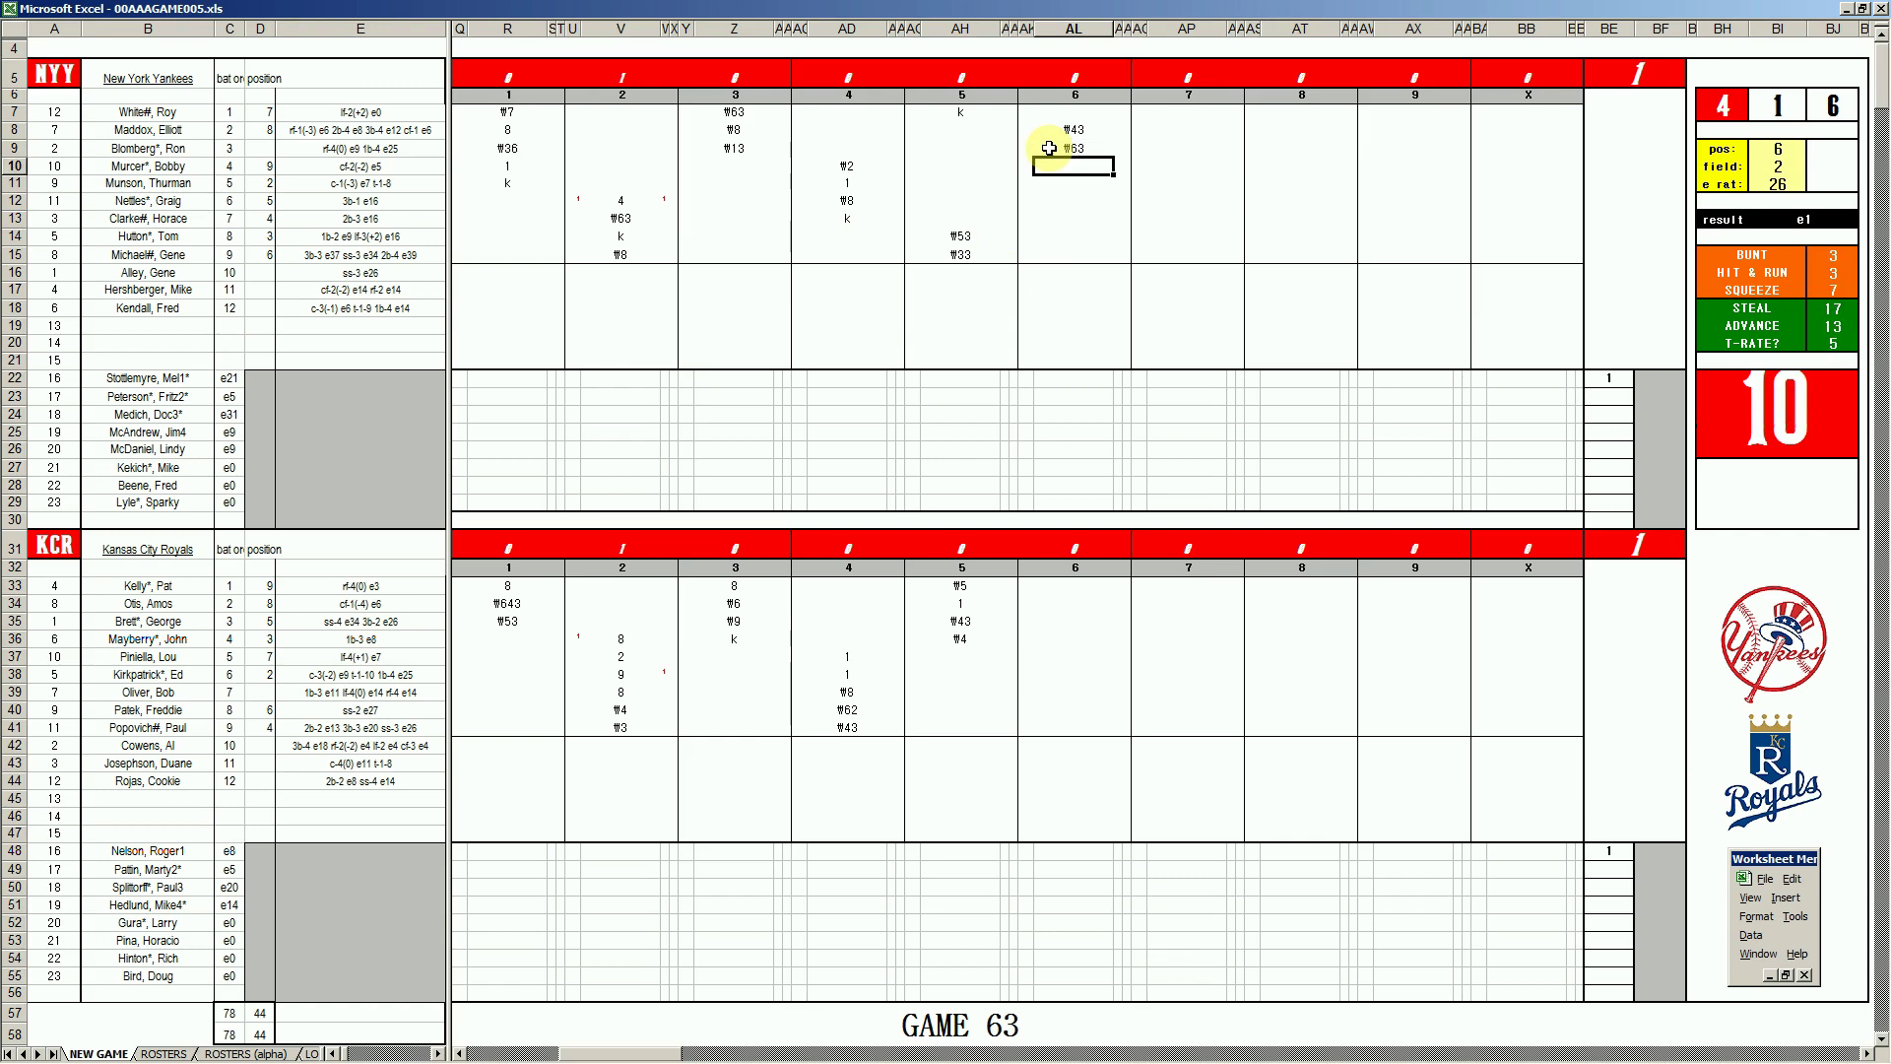
type("#6")
left_click(1066, 657)
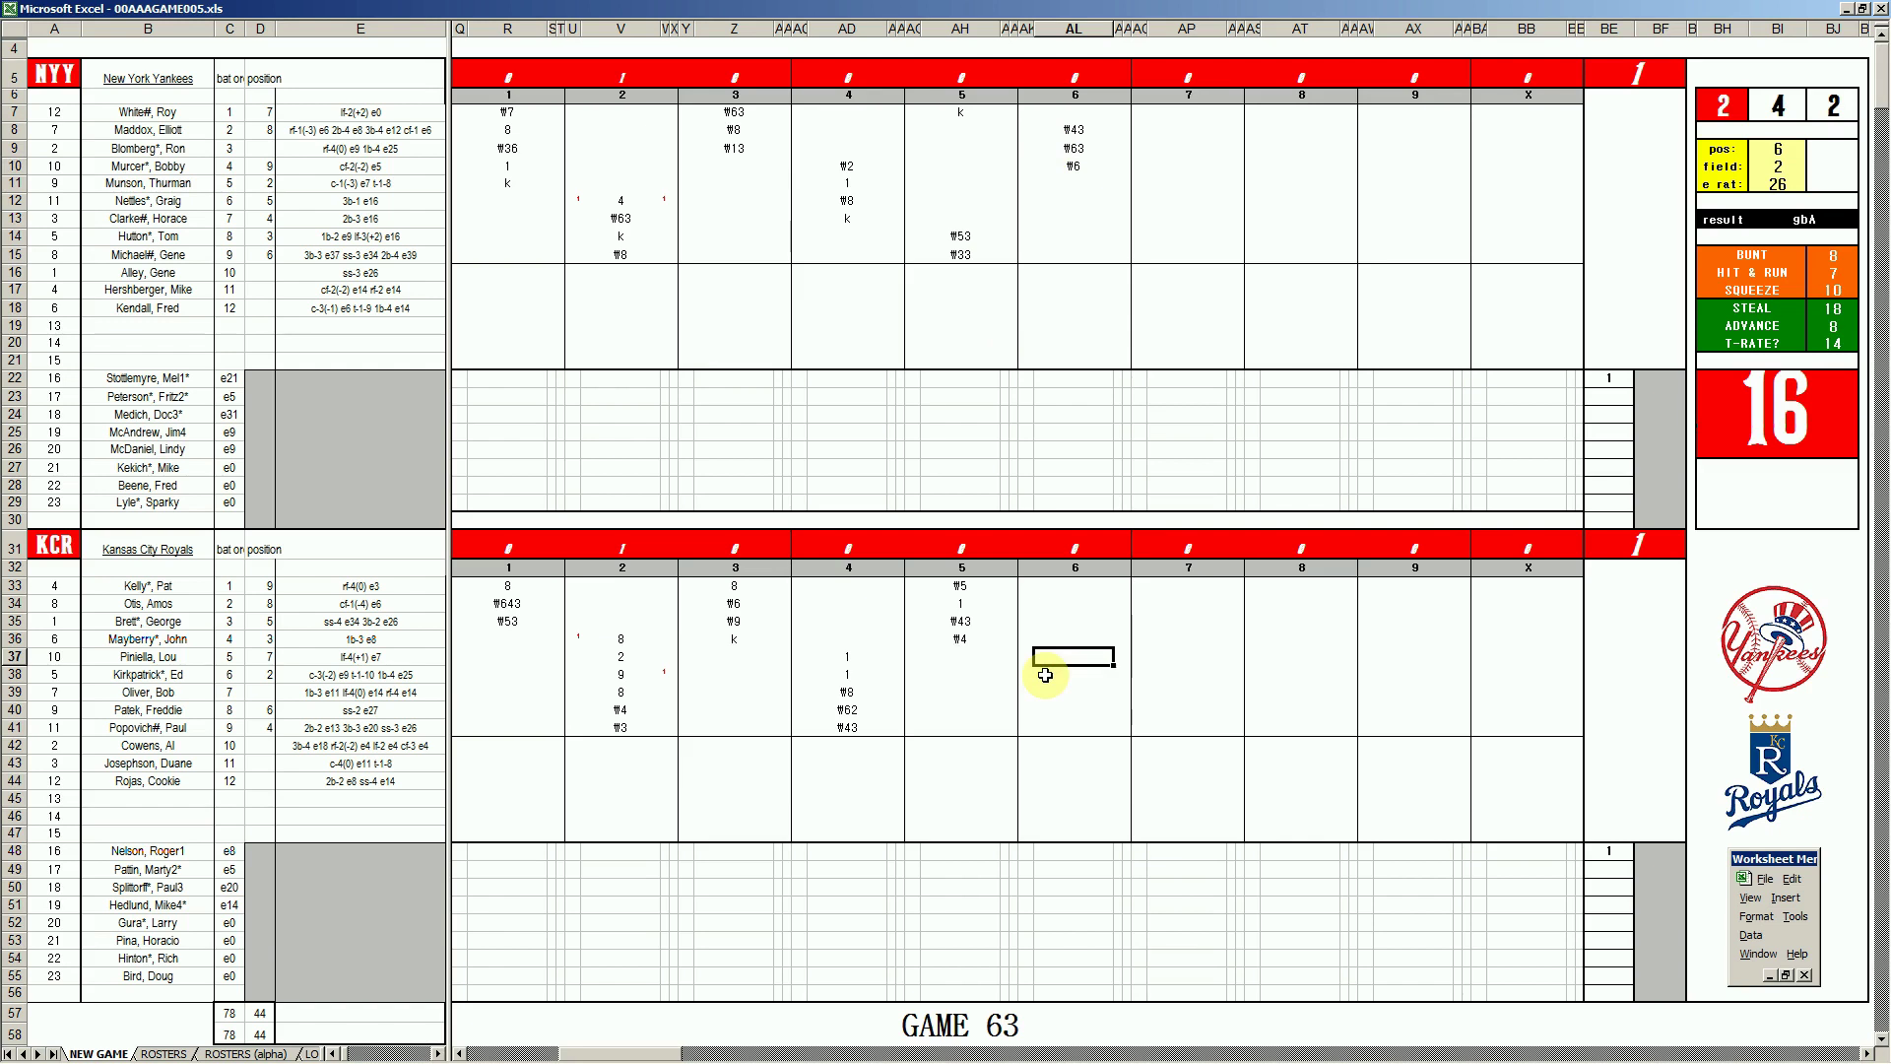
Enter 1, #463, 1 and #54 in AL37–AL40 for the Royals' sixth-inning batters.
type("1")
key("Return")
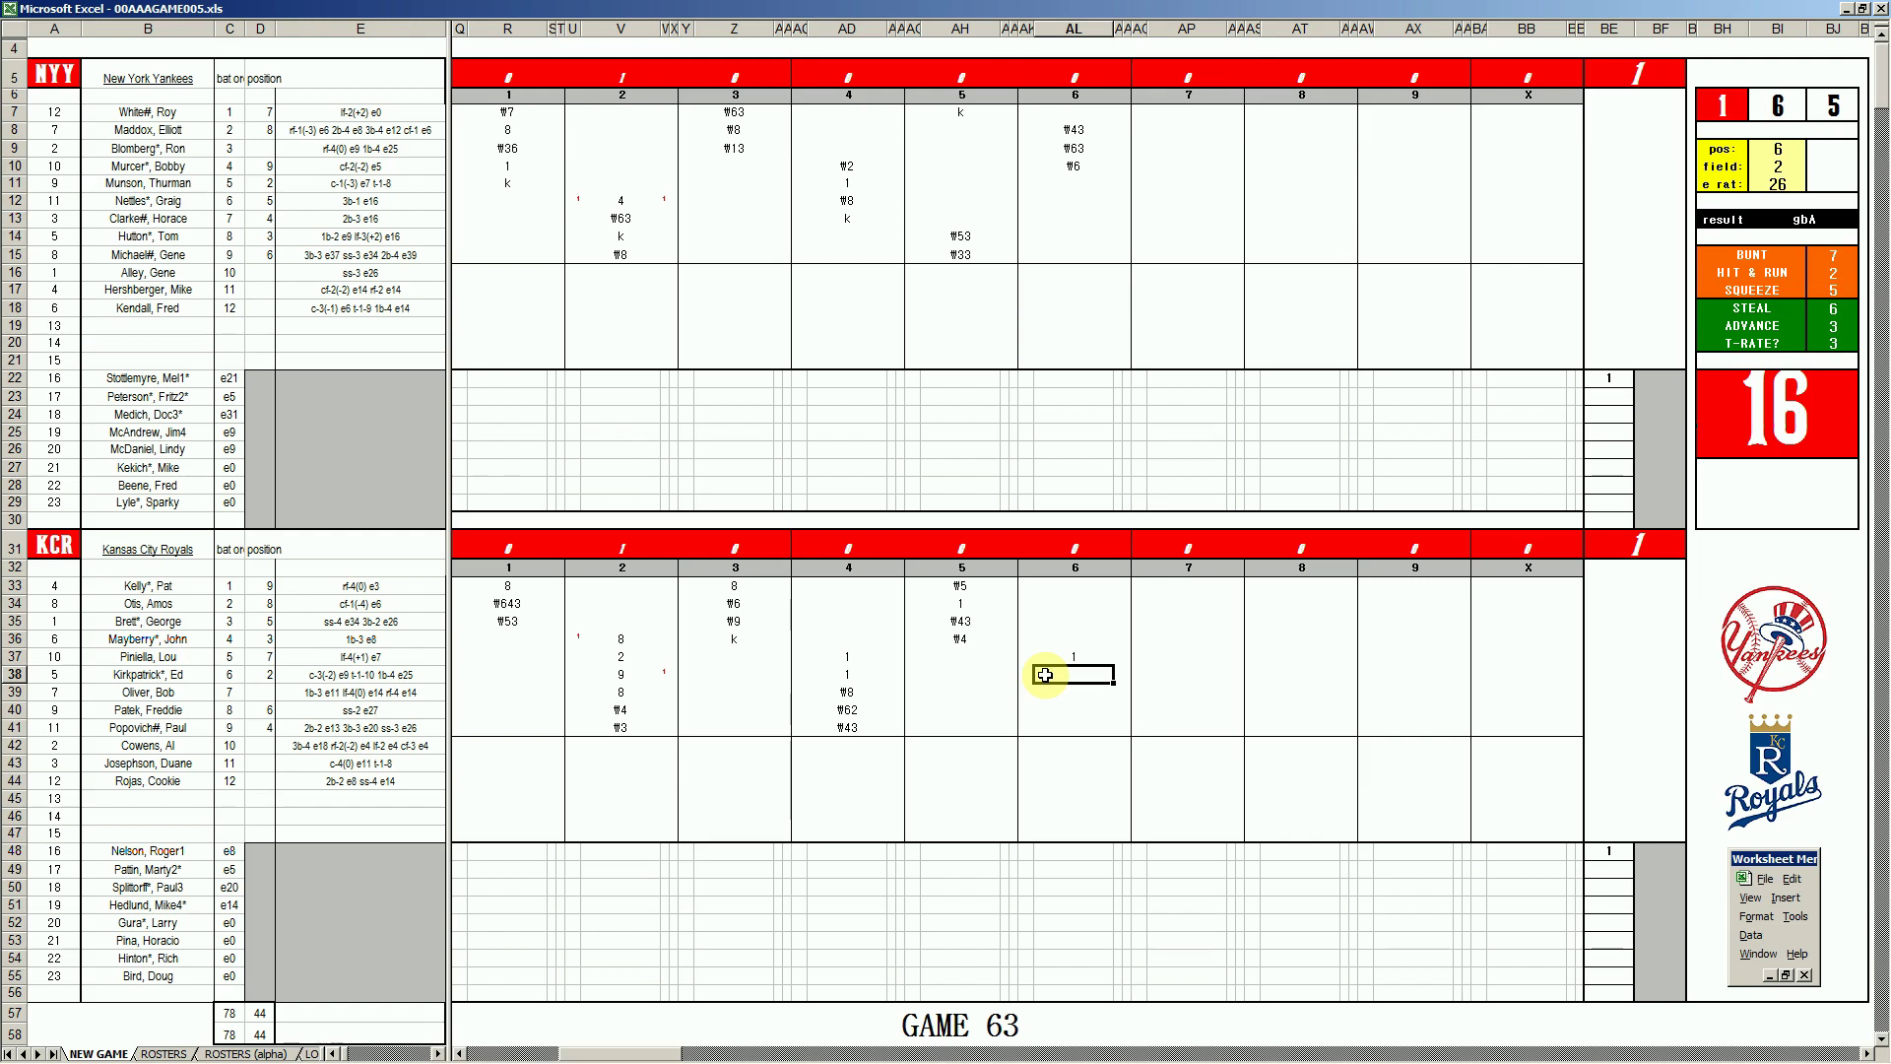
type("#463")
key("Return")
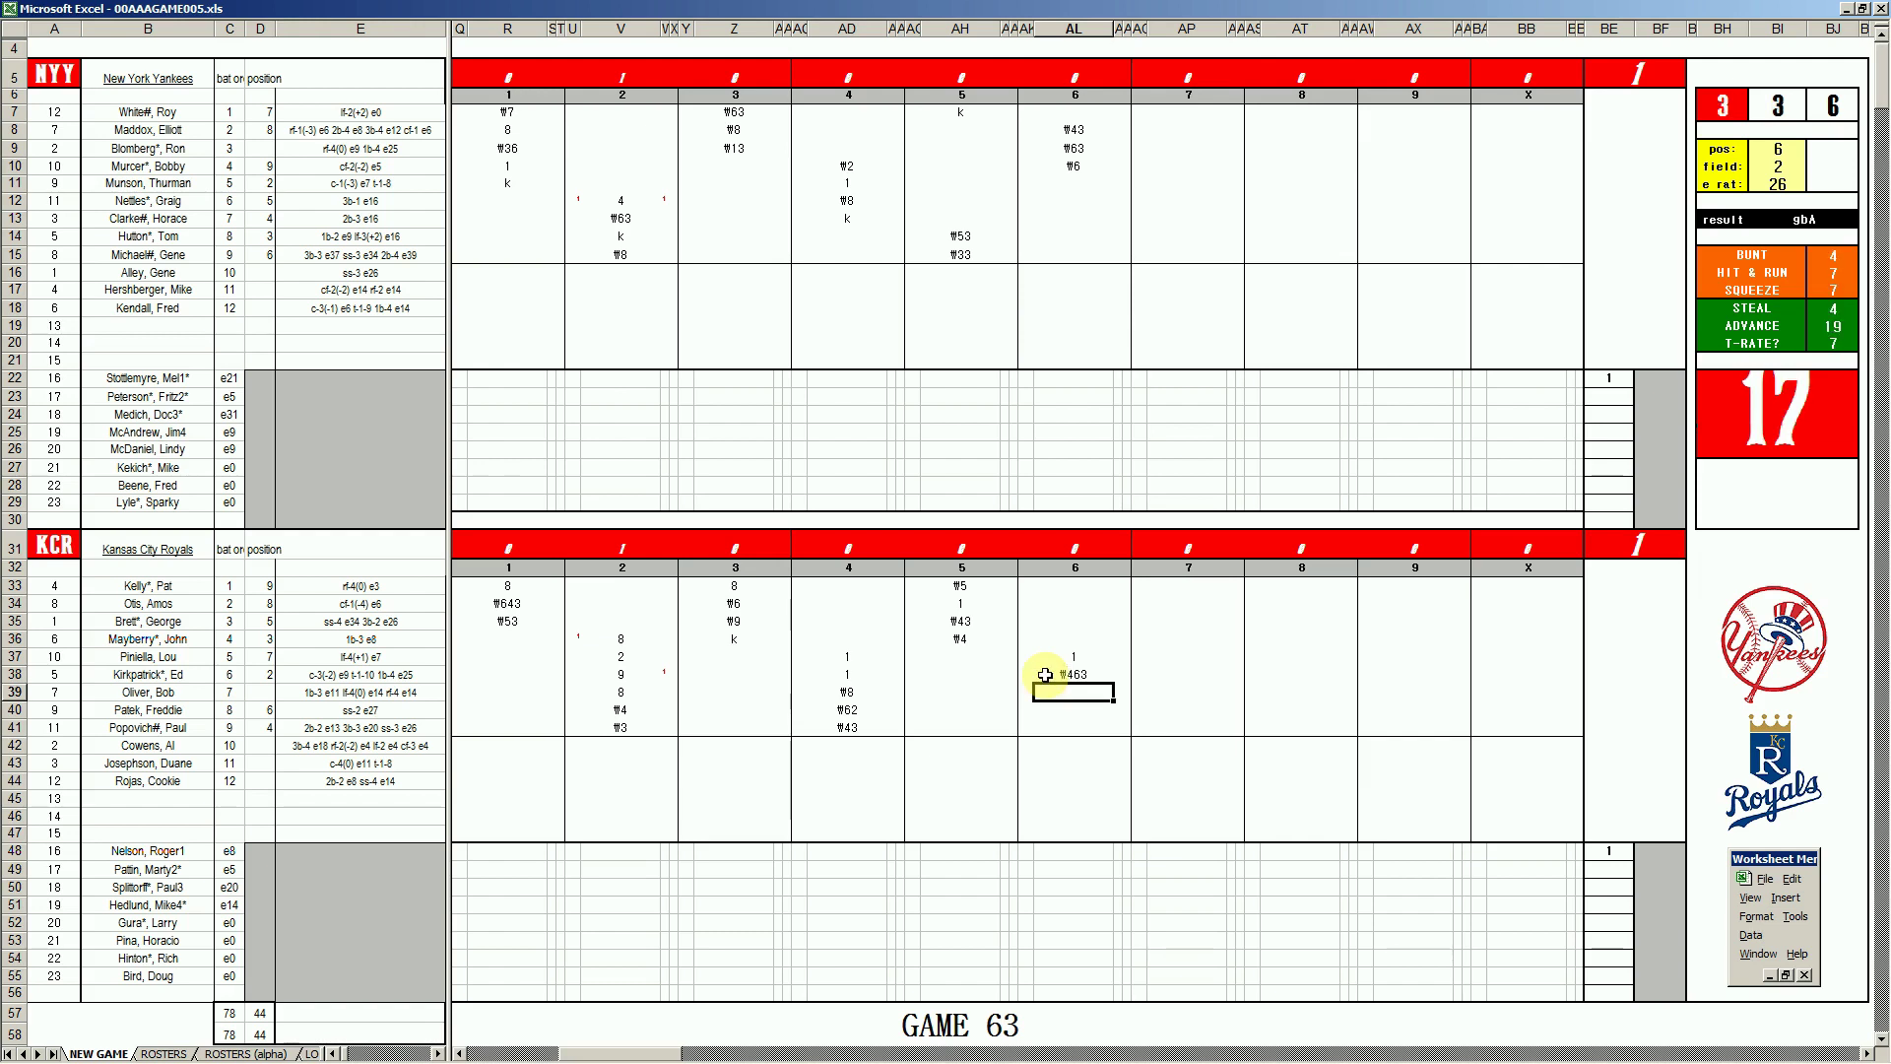
type("1")
key("Return")
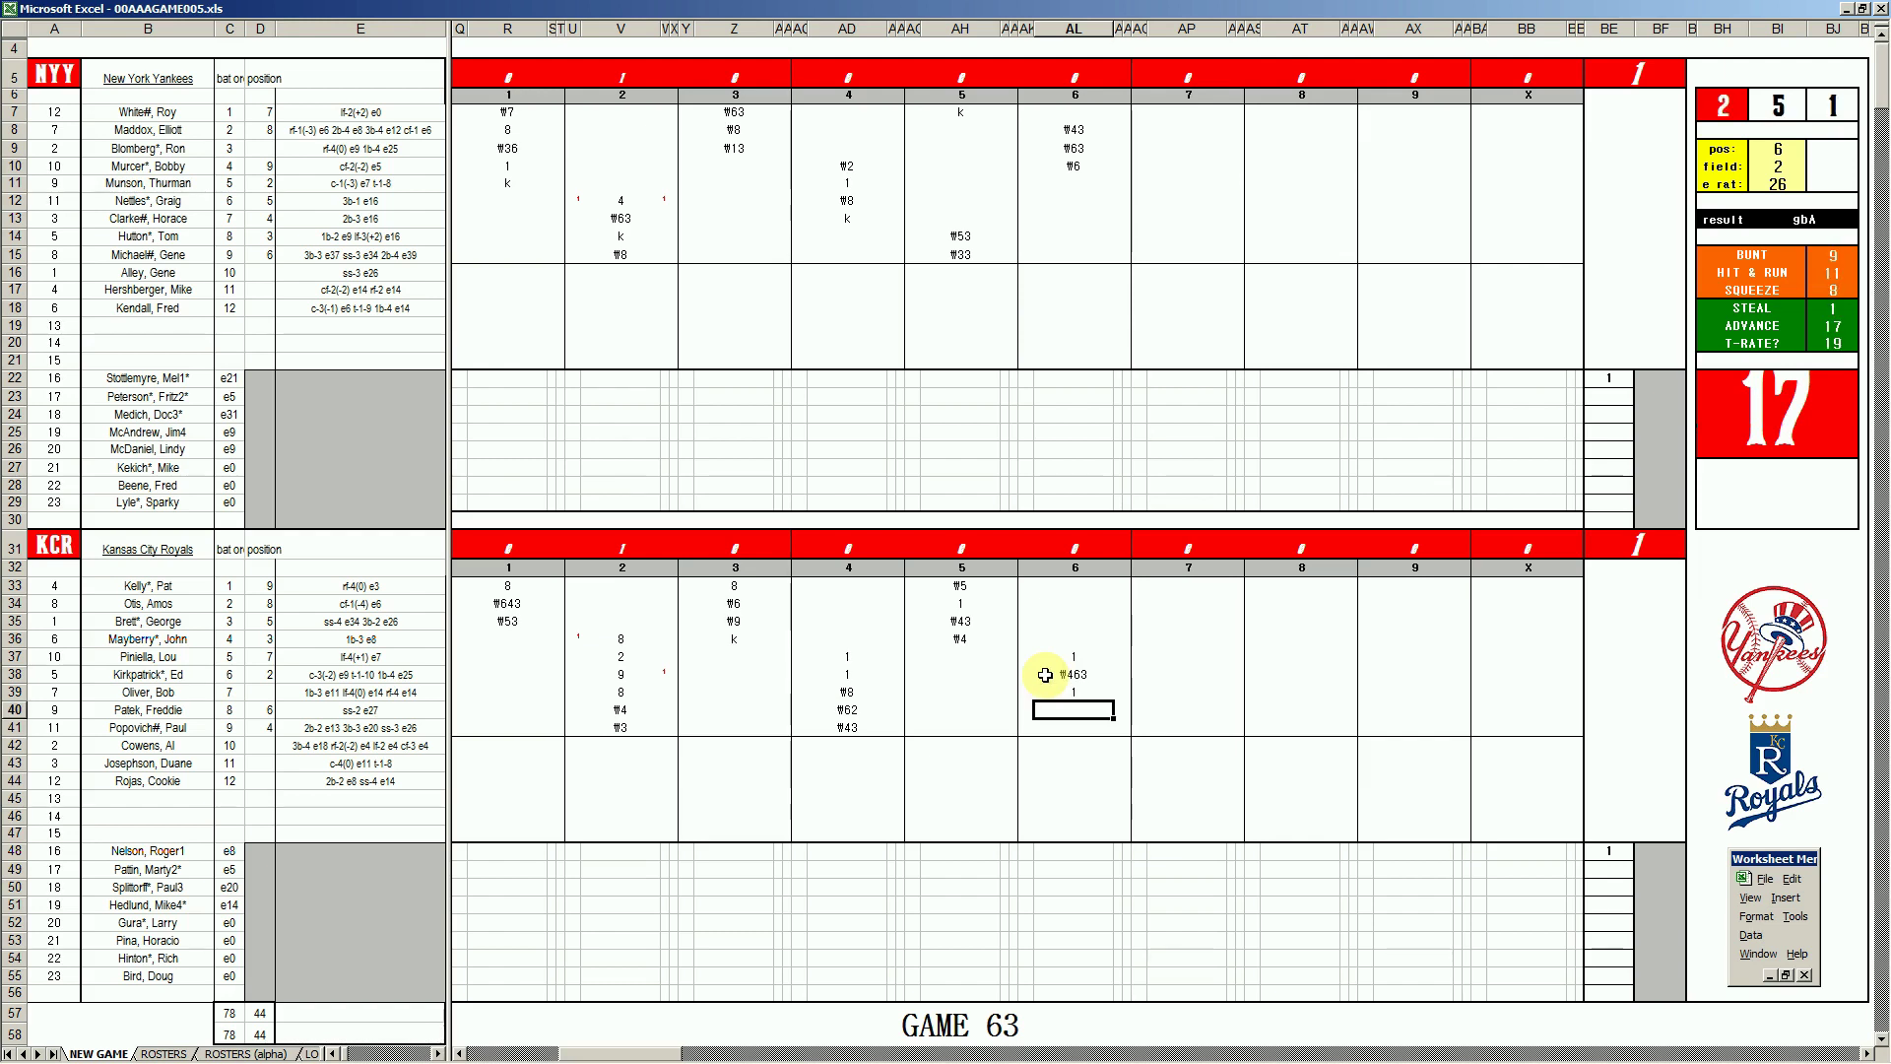
type("#54")
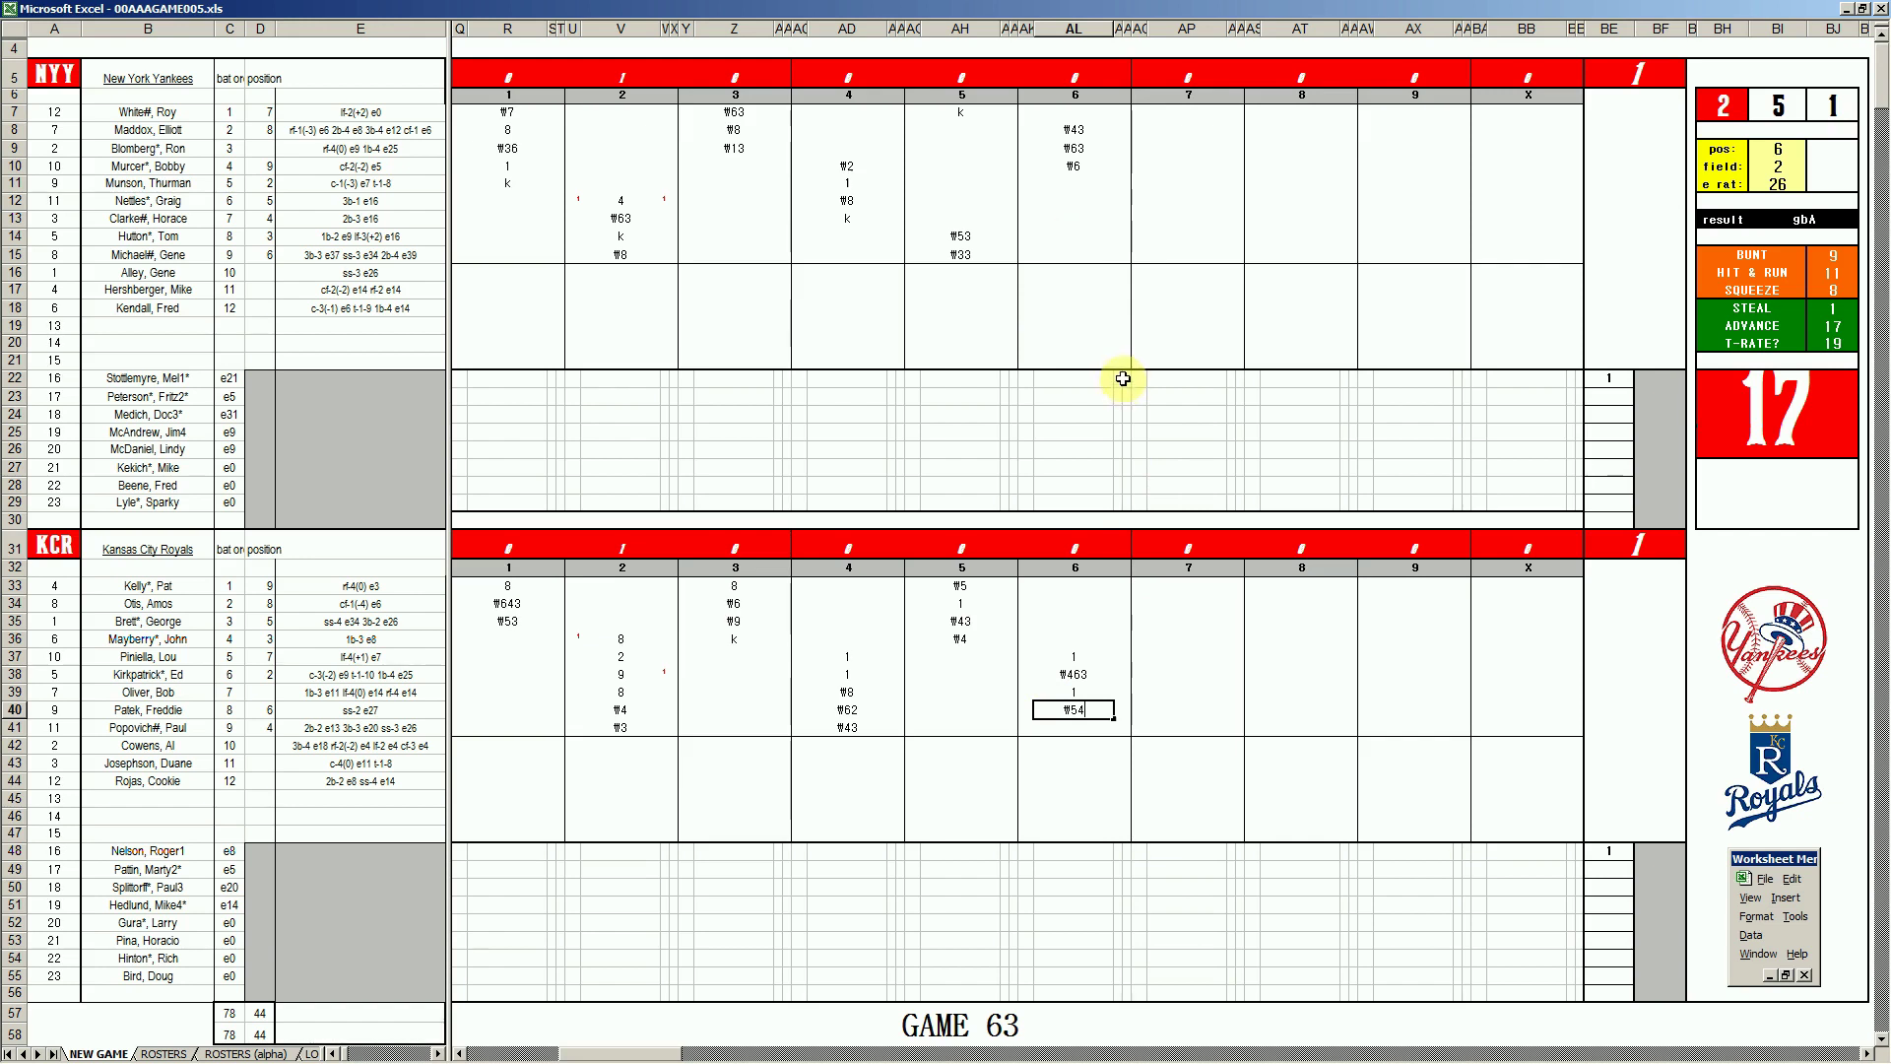
left_click(1166, 187)
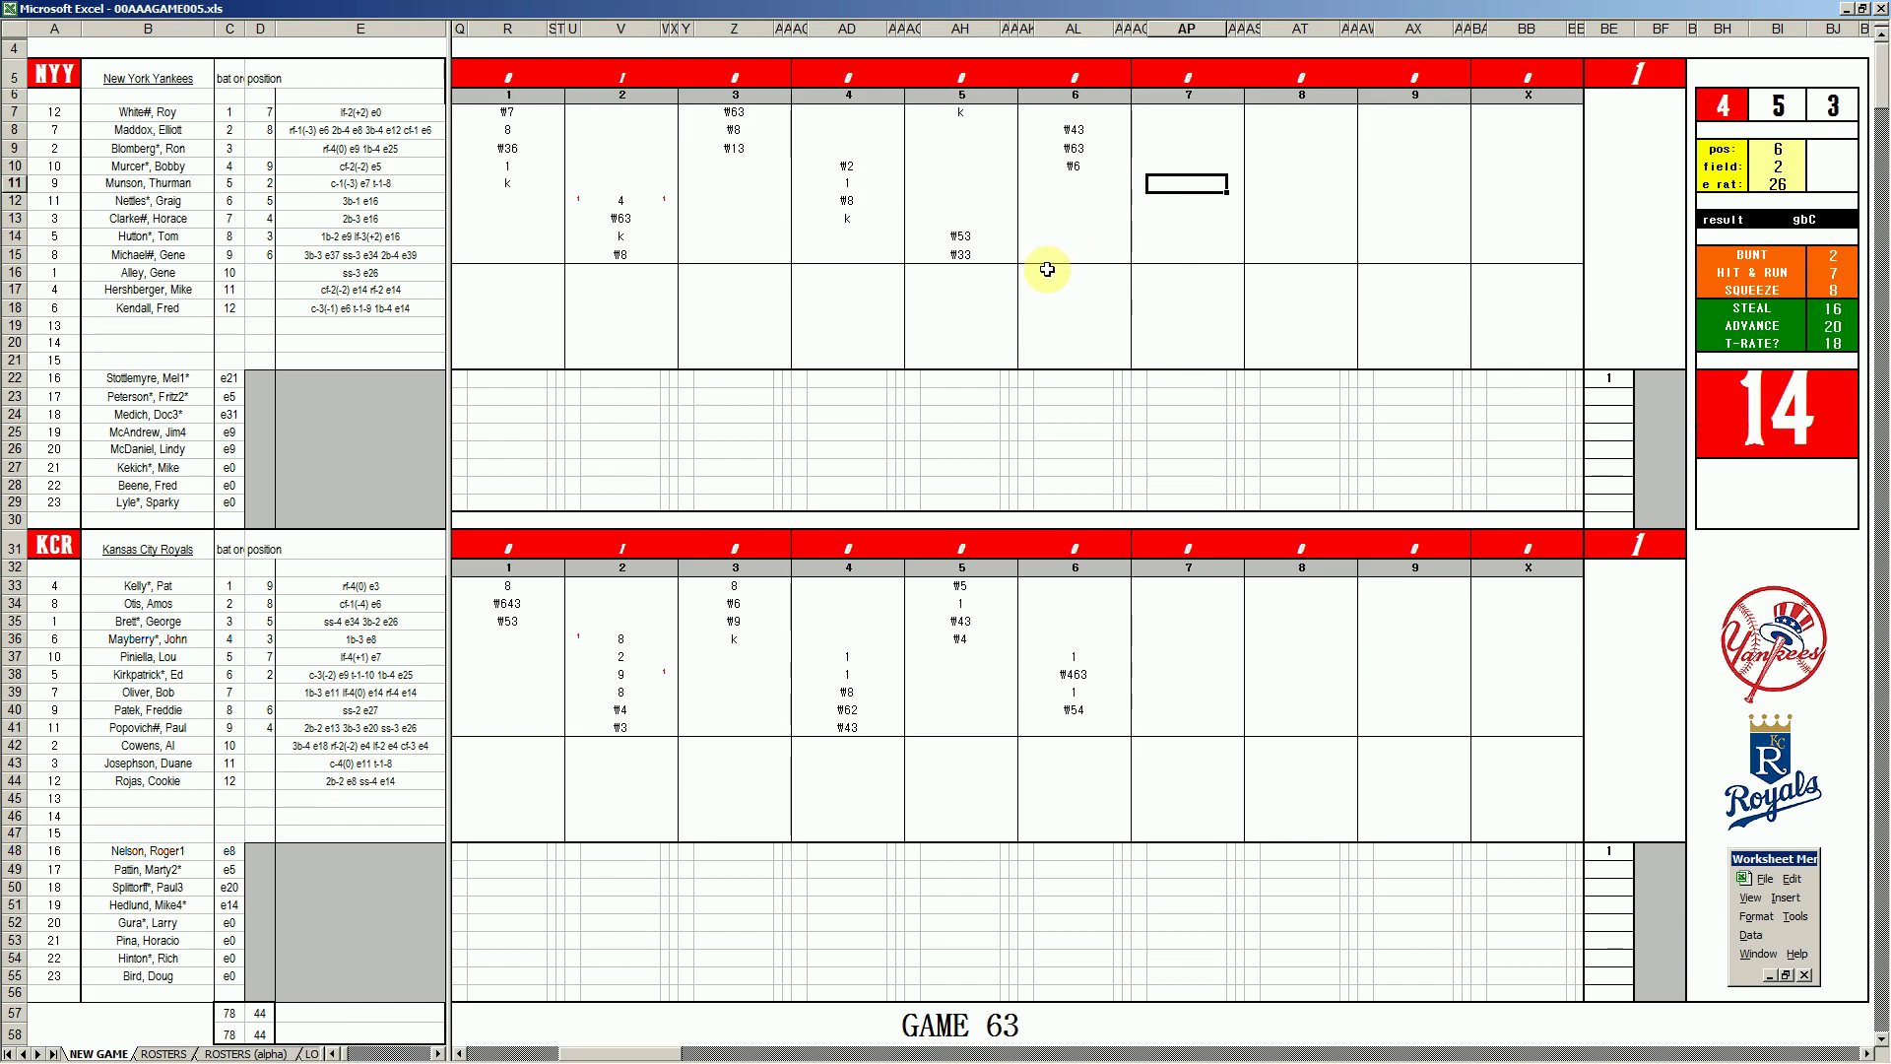
Enter #8, k and 8 for the Yankees' seventh inning and mark an s below the column.
type("#8")
key("Return")
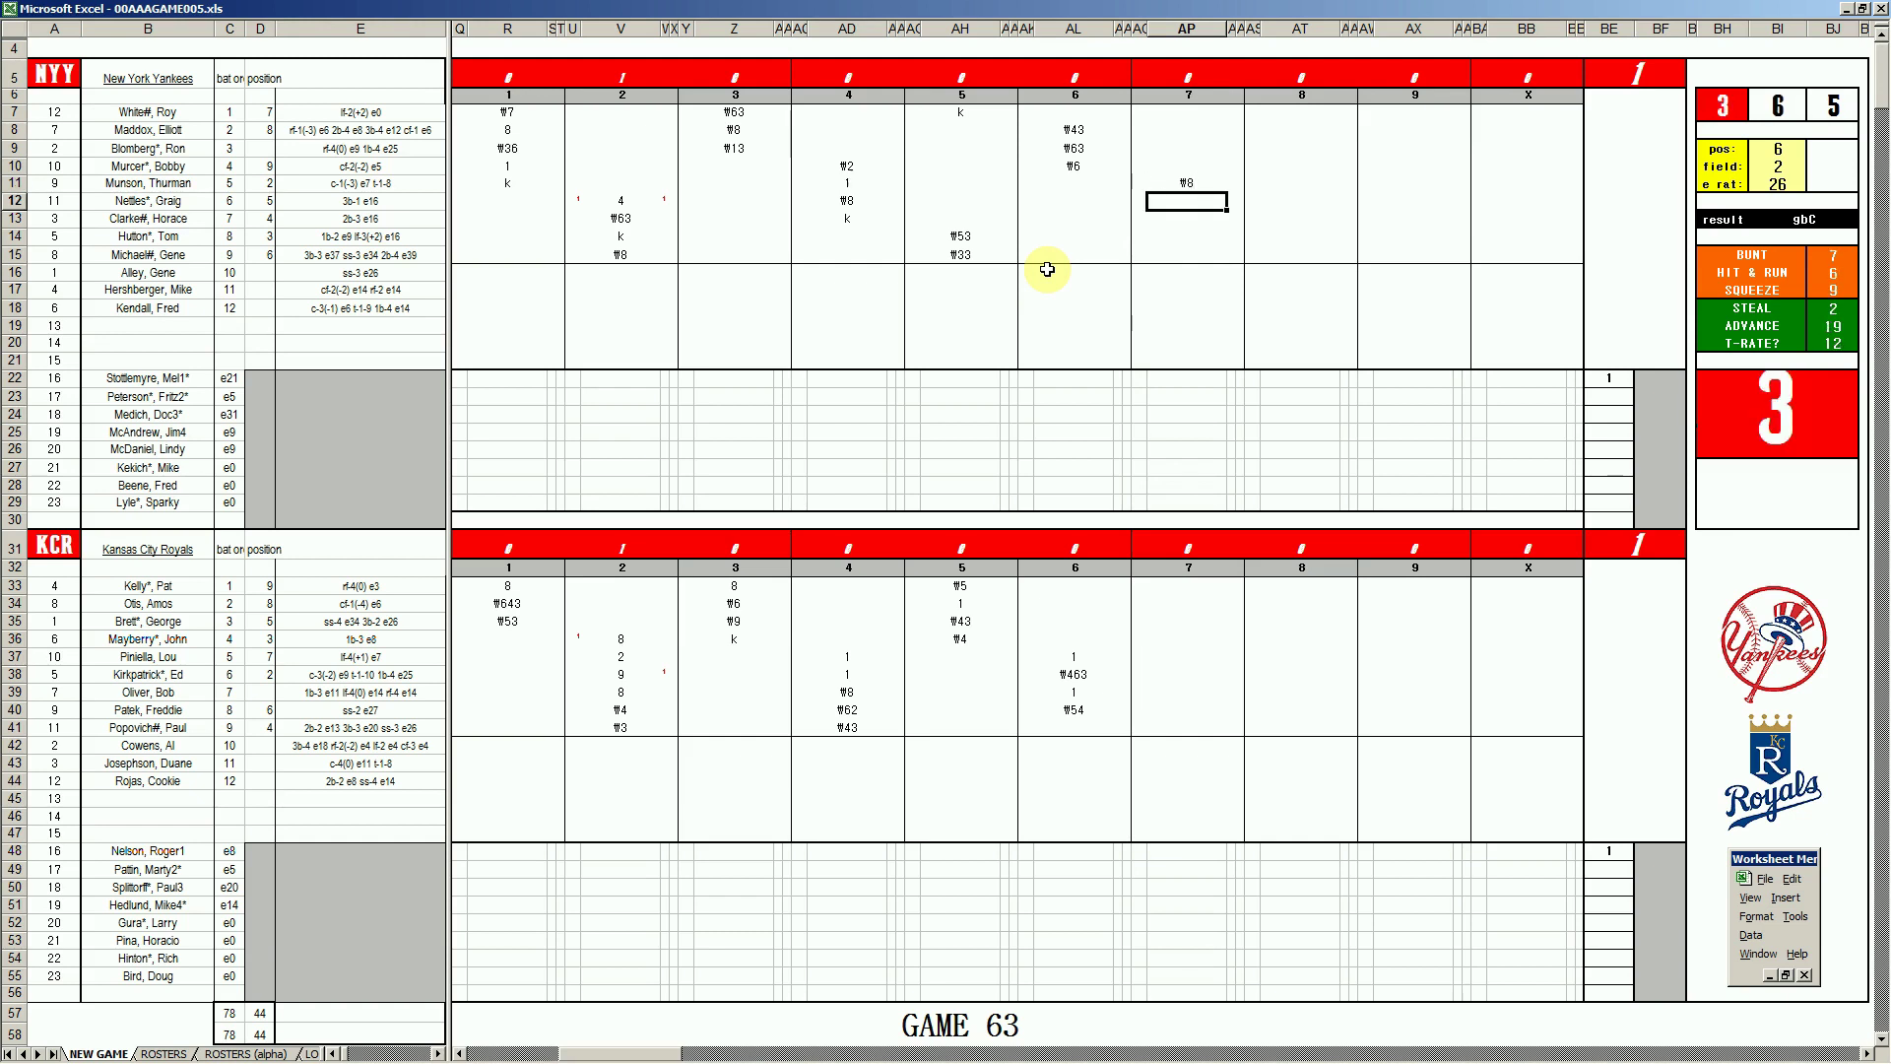
type("k")
key("Return")
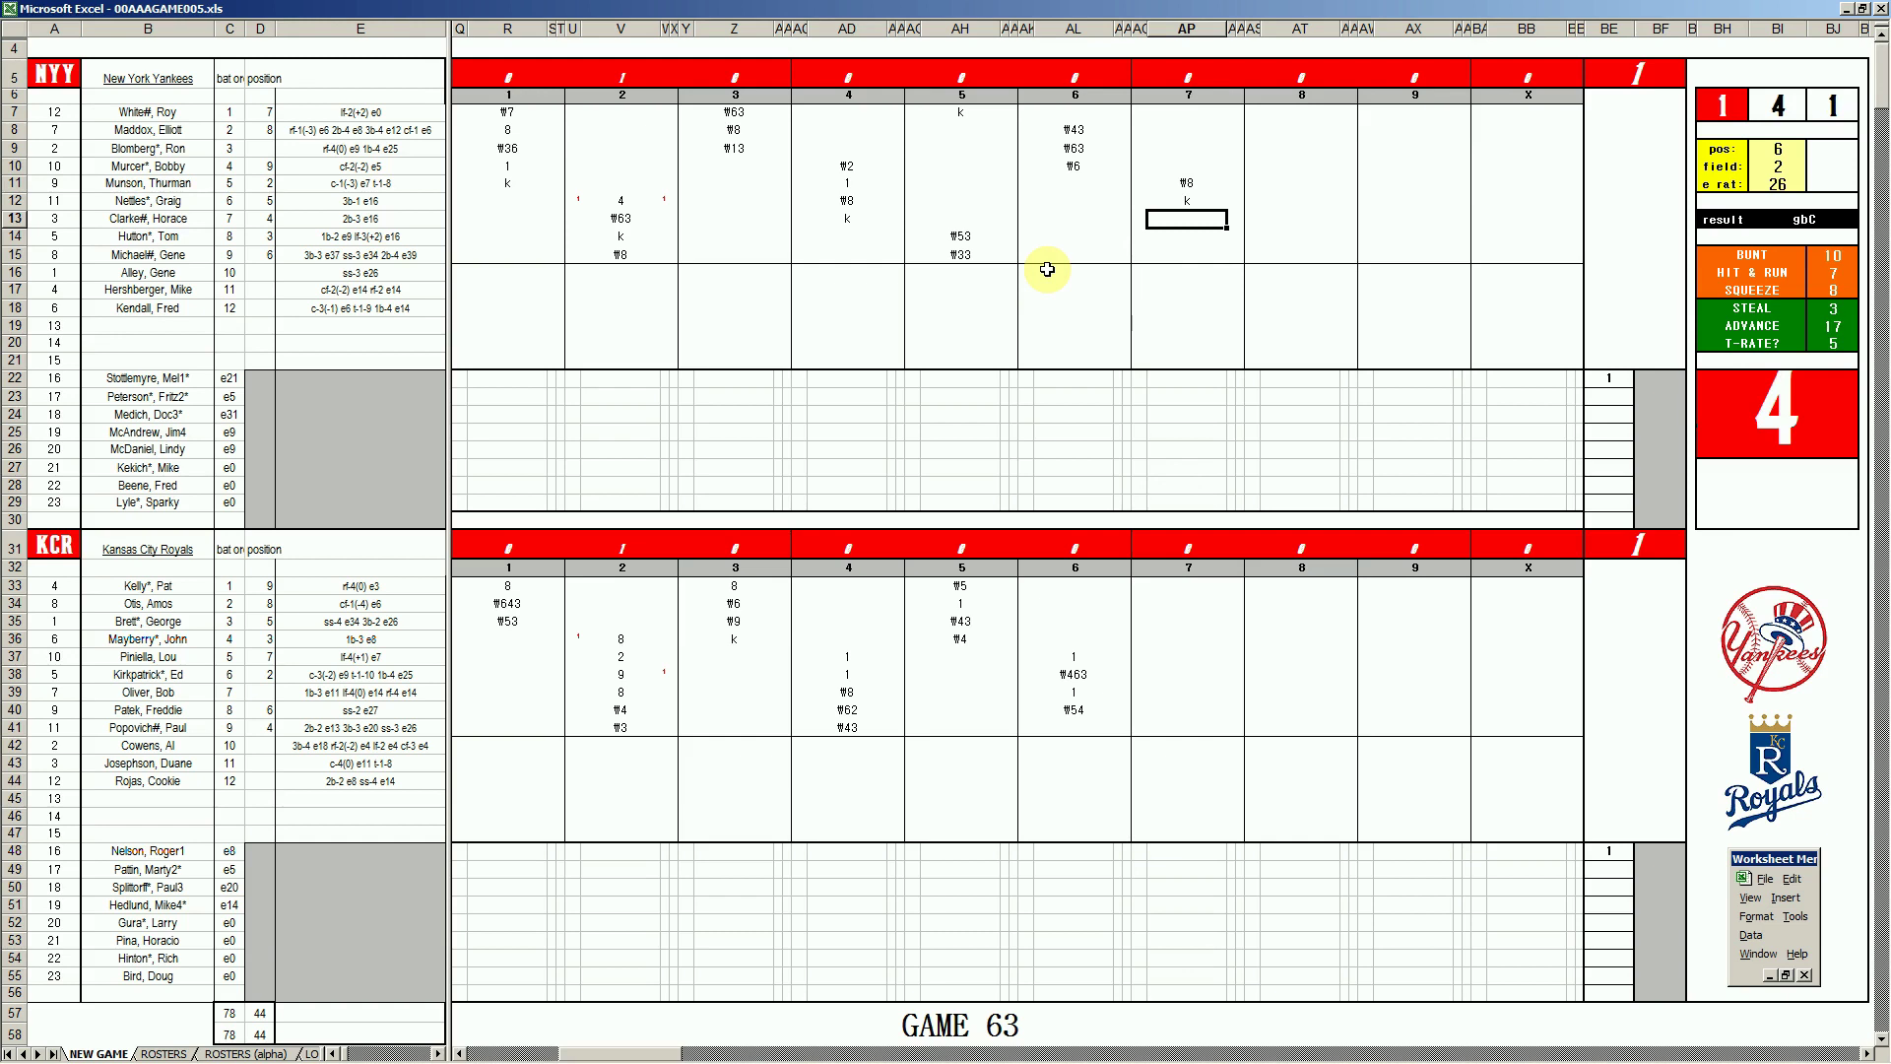
type("8")
key("Return")
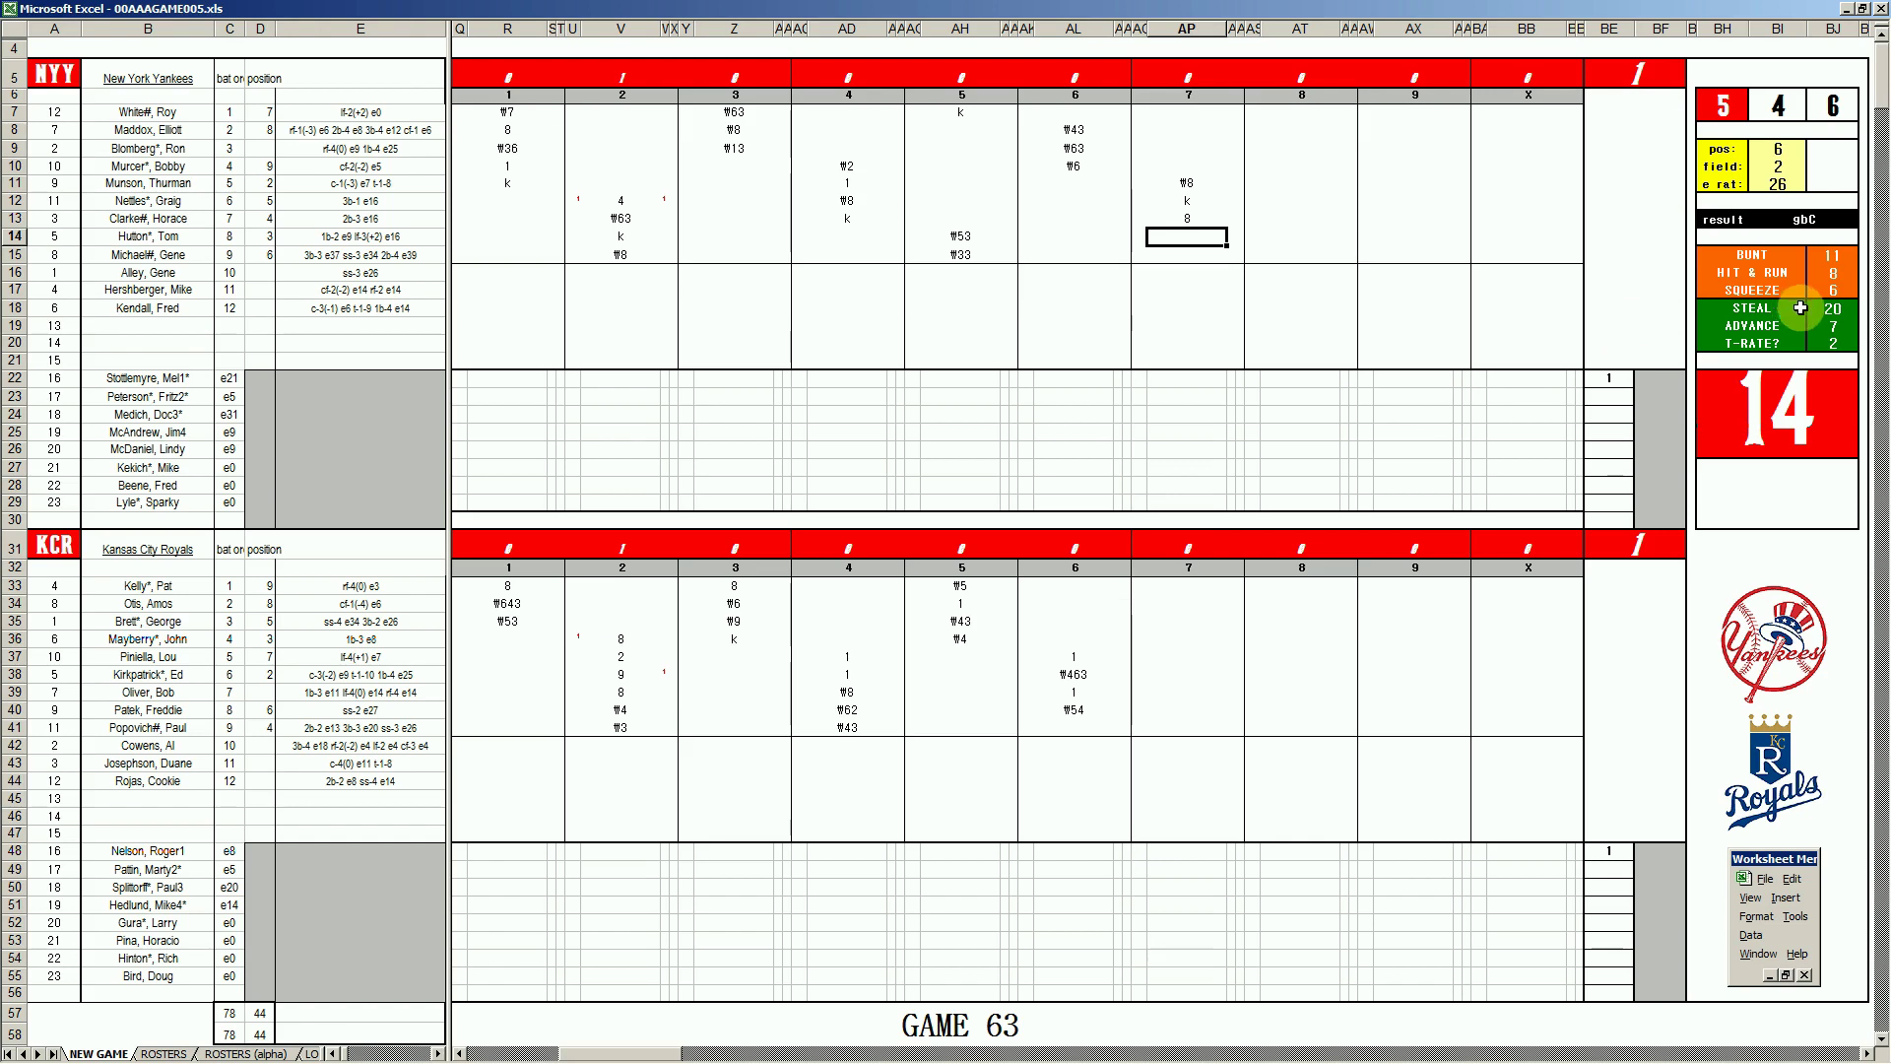
key("Down")
key("Down")
key("Down")
key("Down")
key("Down")
key("Down")
key("Down")
key("Down")
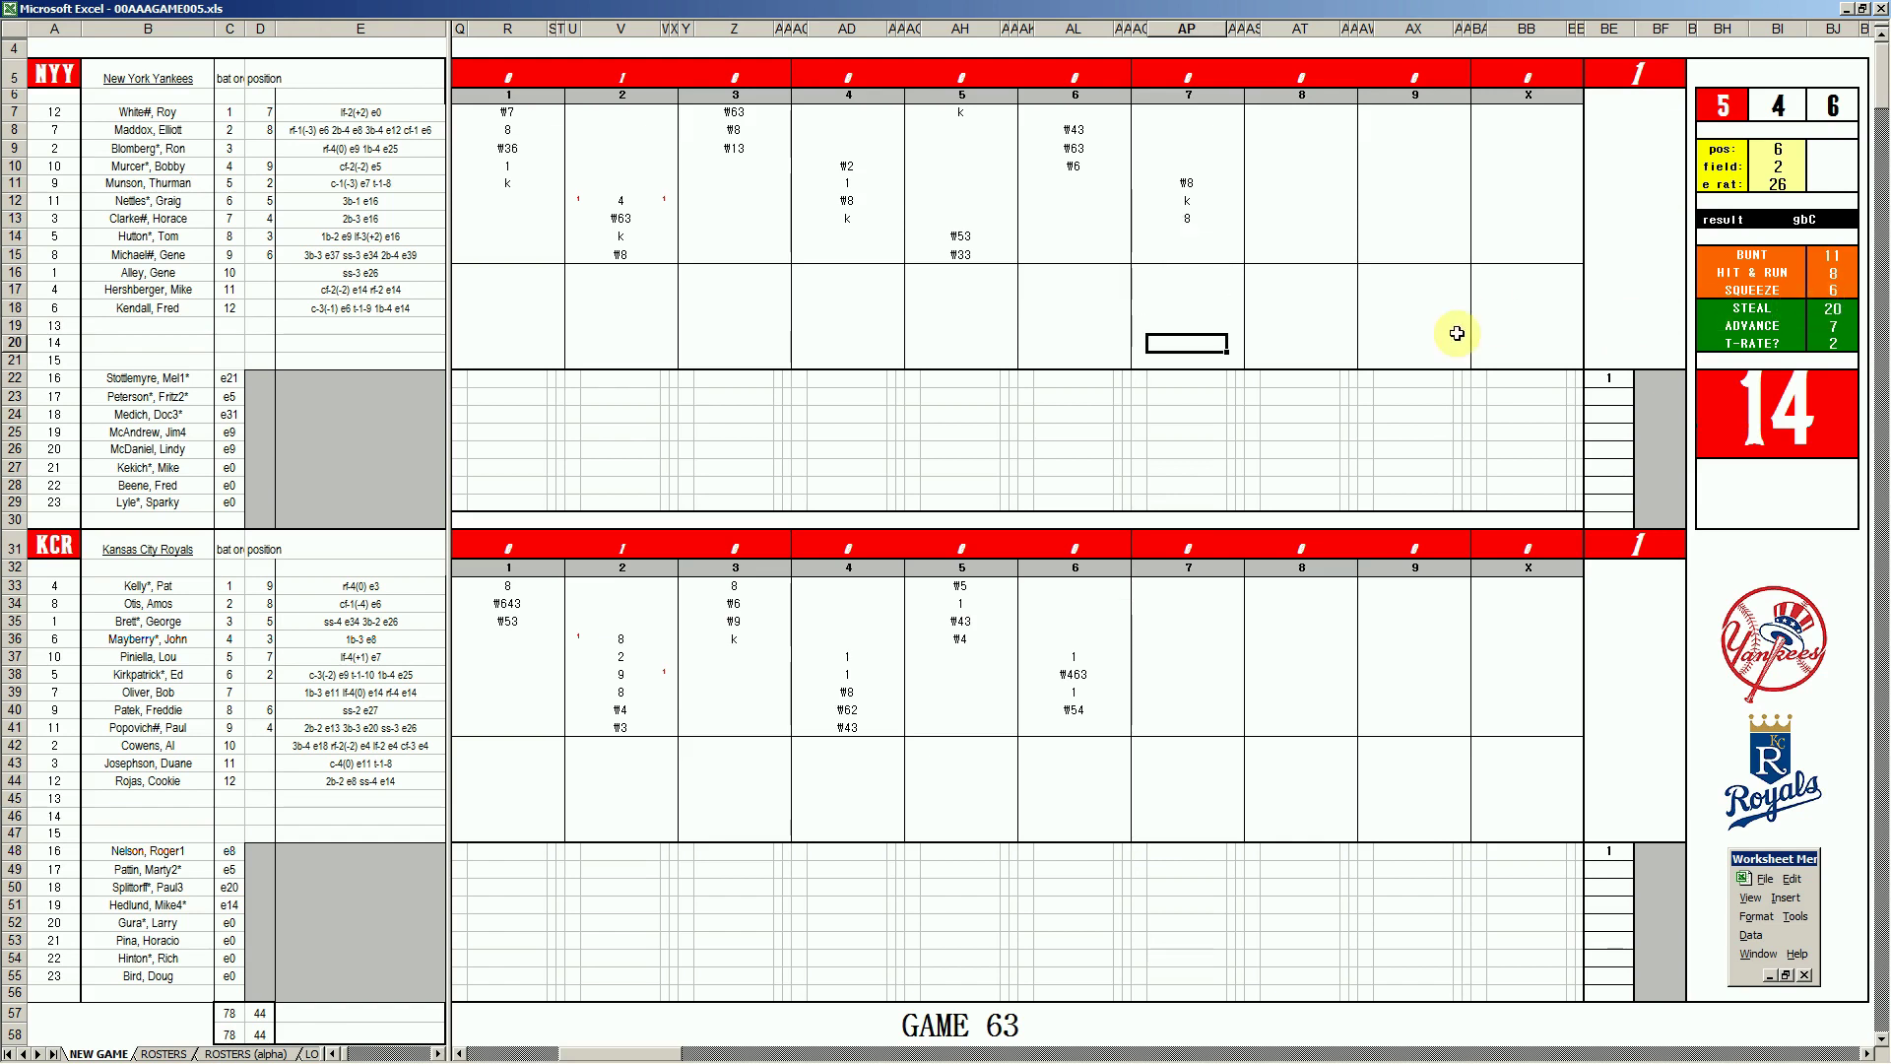
type("s")
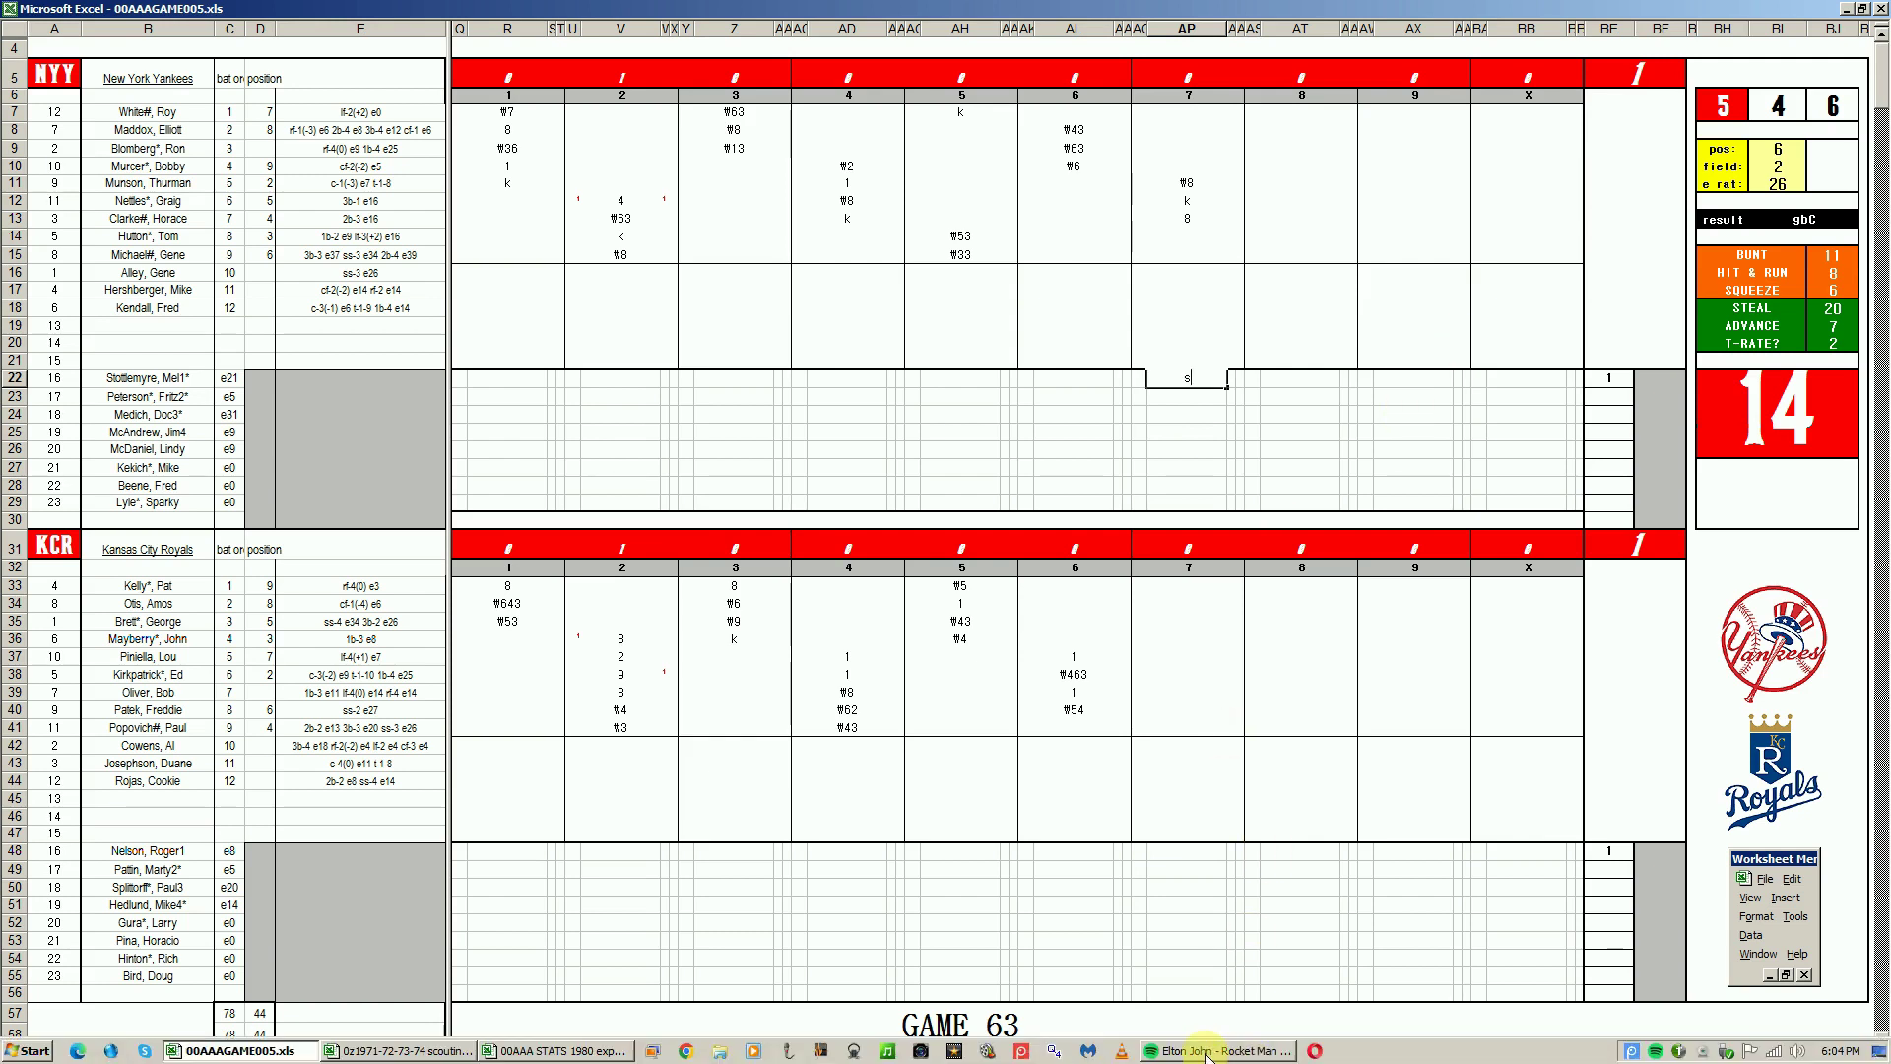
left_click(1208, 1054)
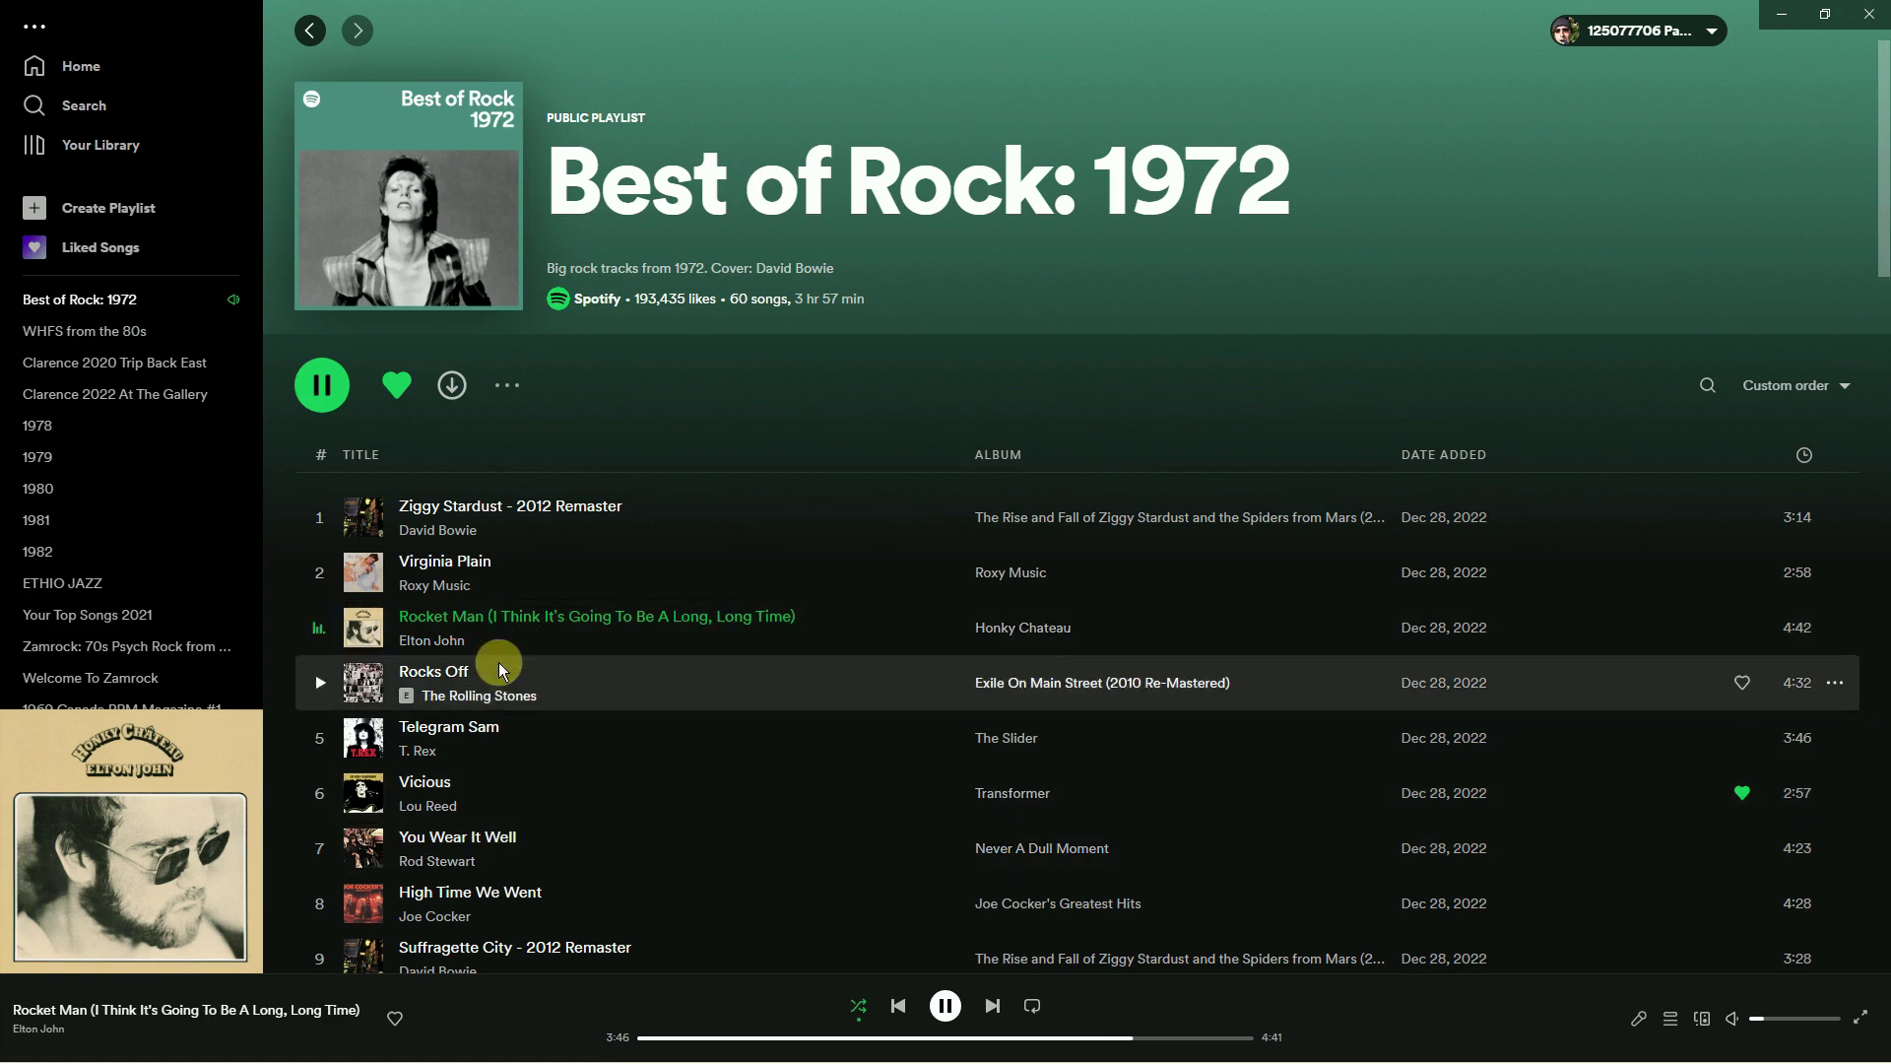
Play Suffragette City from the Best of Rock: 1972 playlist in Spotify, then return to Excel.
scroll(749, 635, "down", 8)
scroll(752, 635, "up", 10)
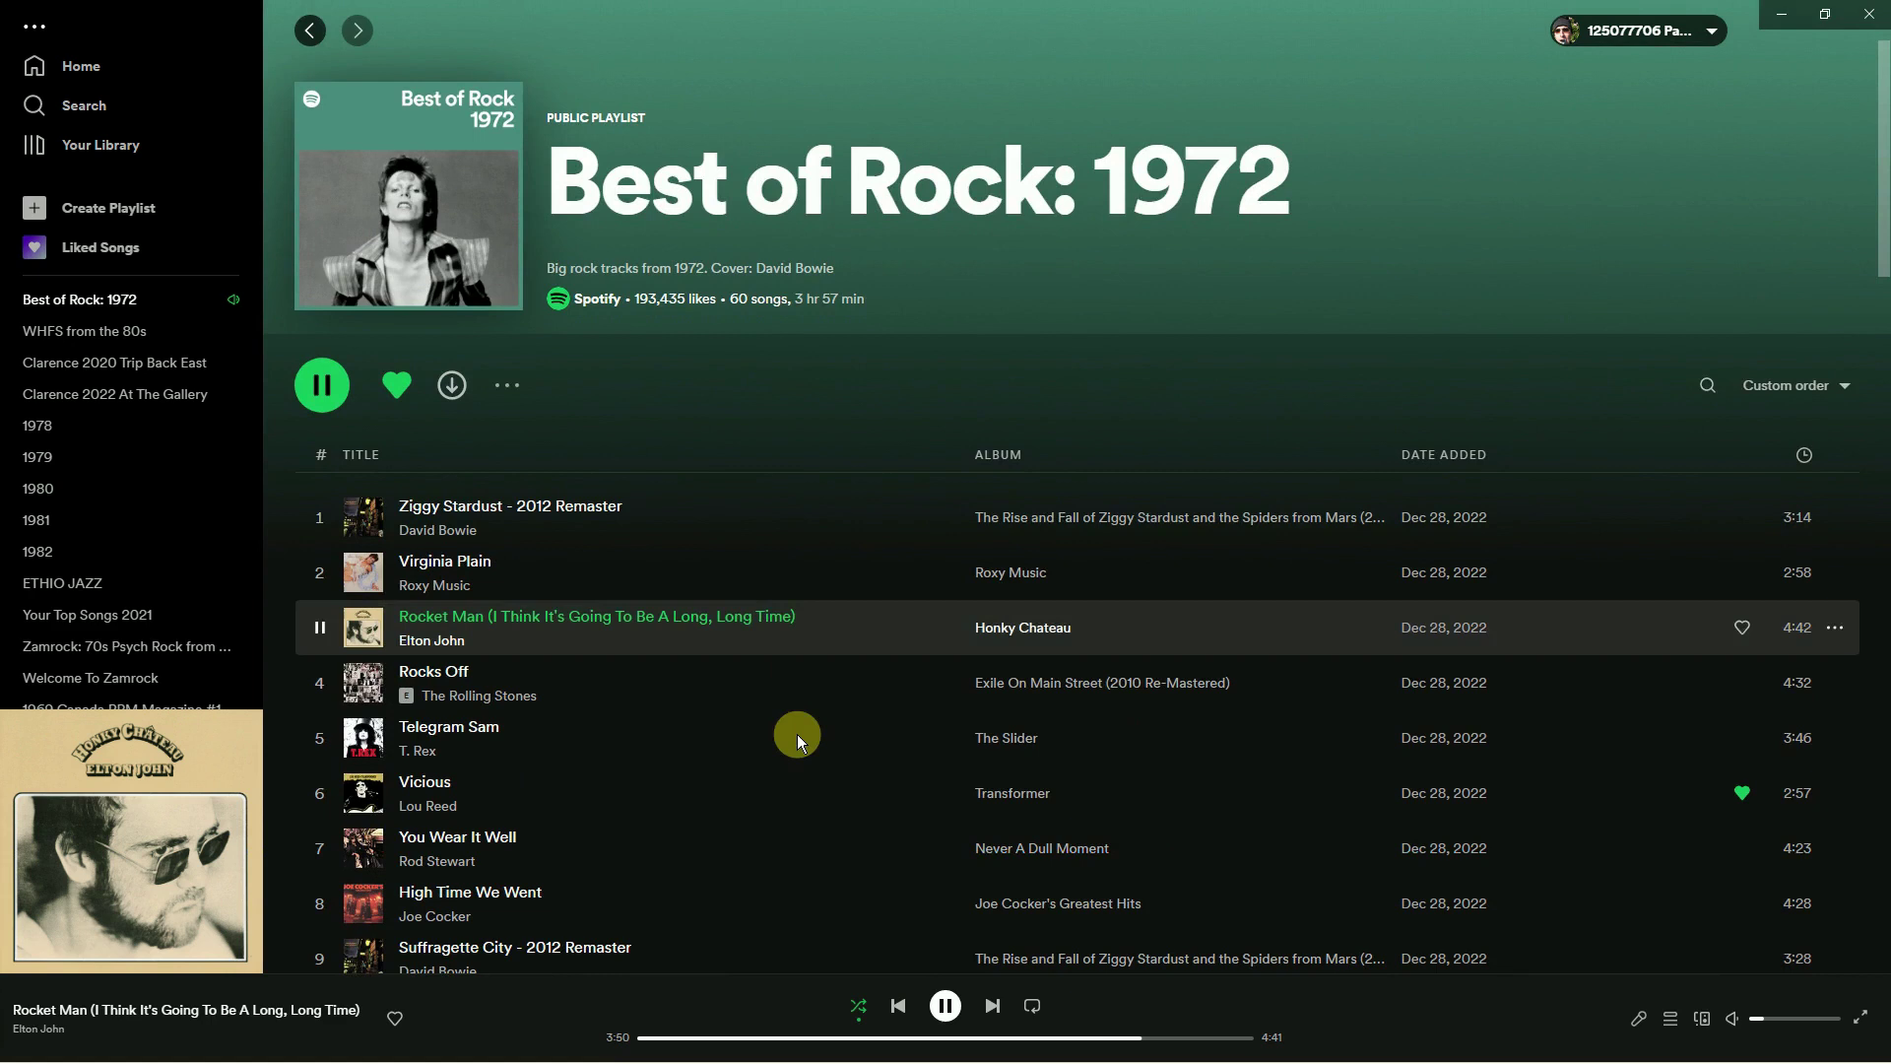
scroll(795, 739, "down", 5)
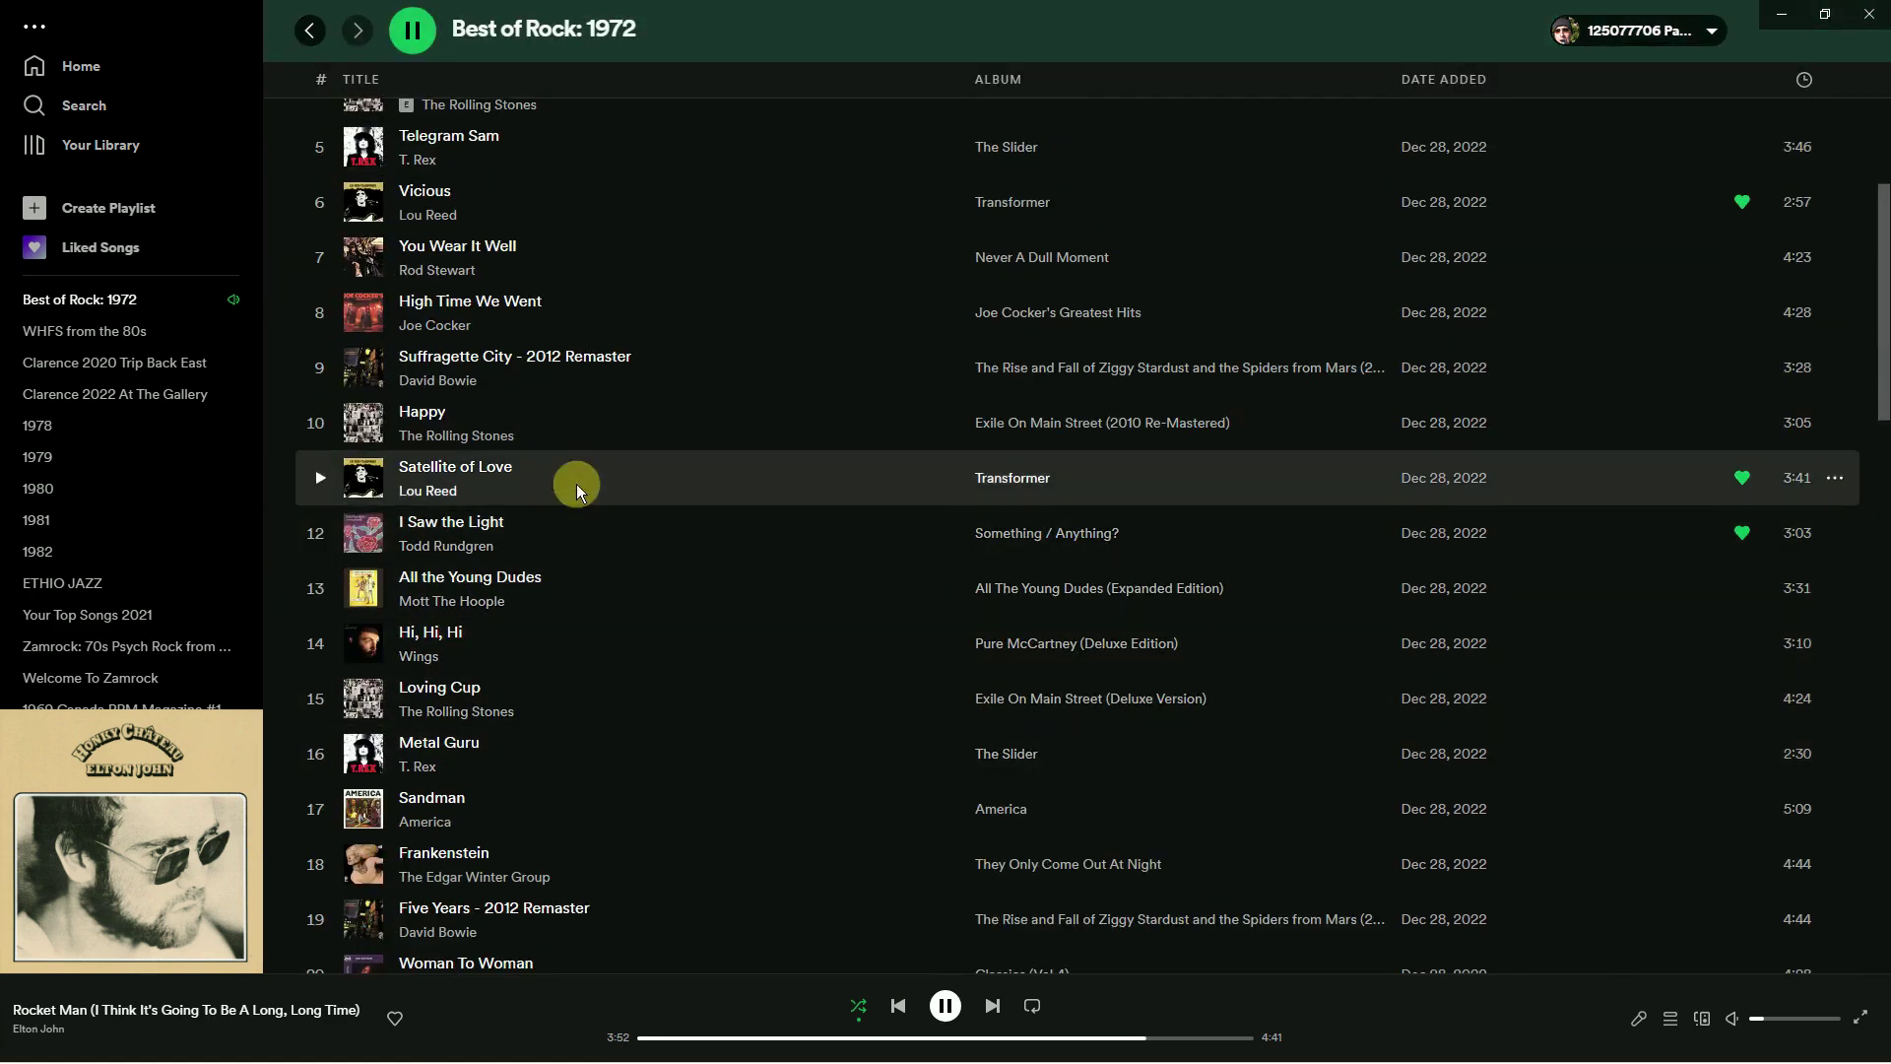
left_click(993, 1006)
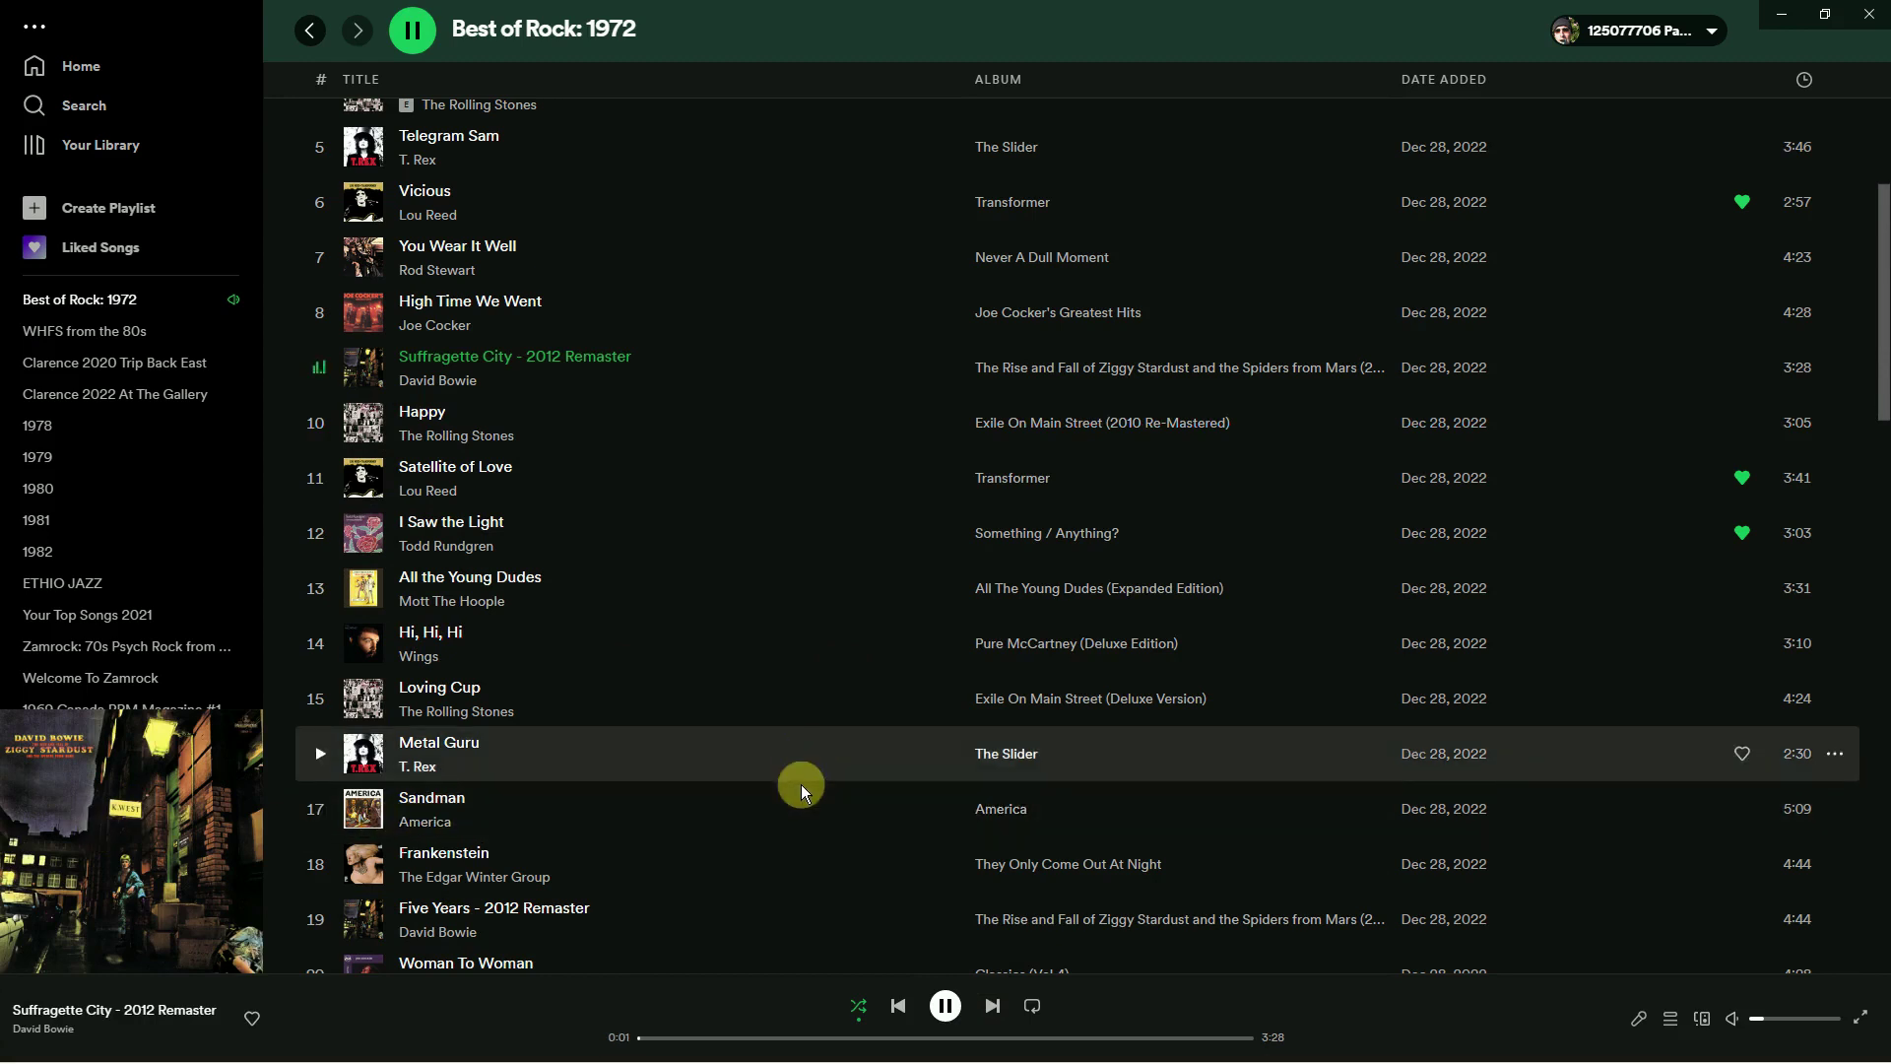
mouse_move(311, 1052)
left_click(311, 1052)
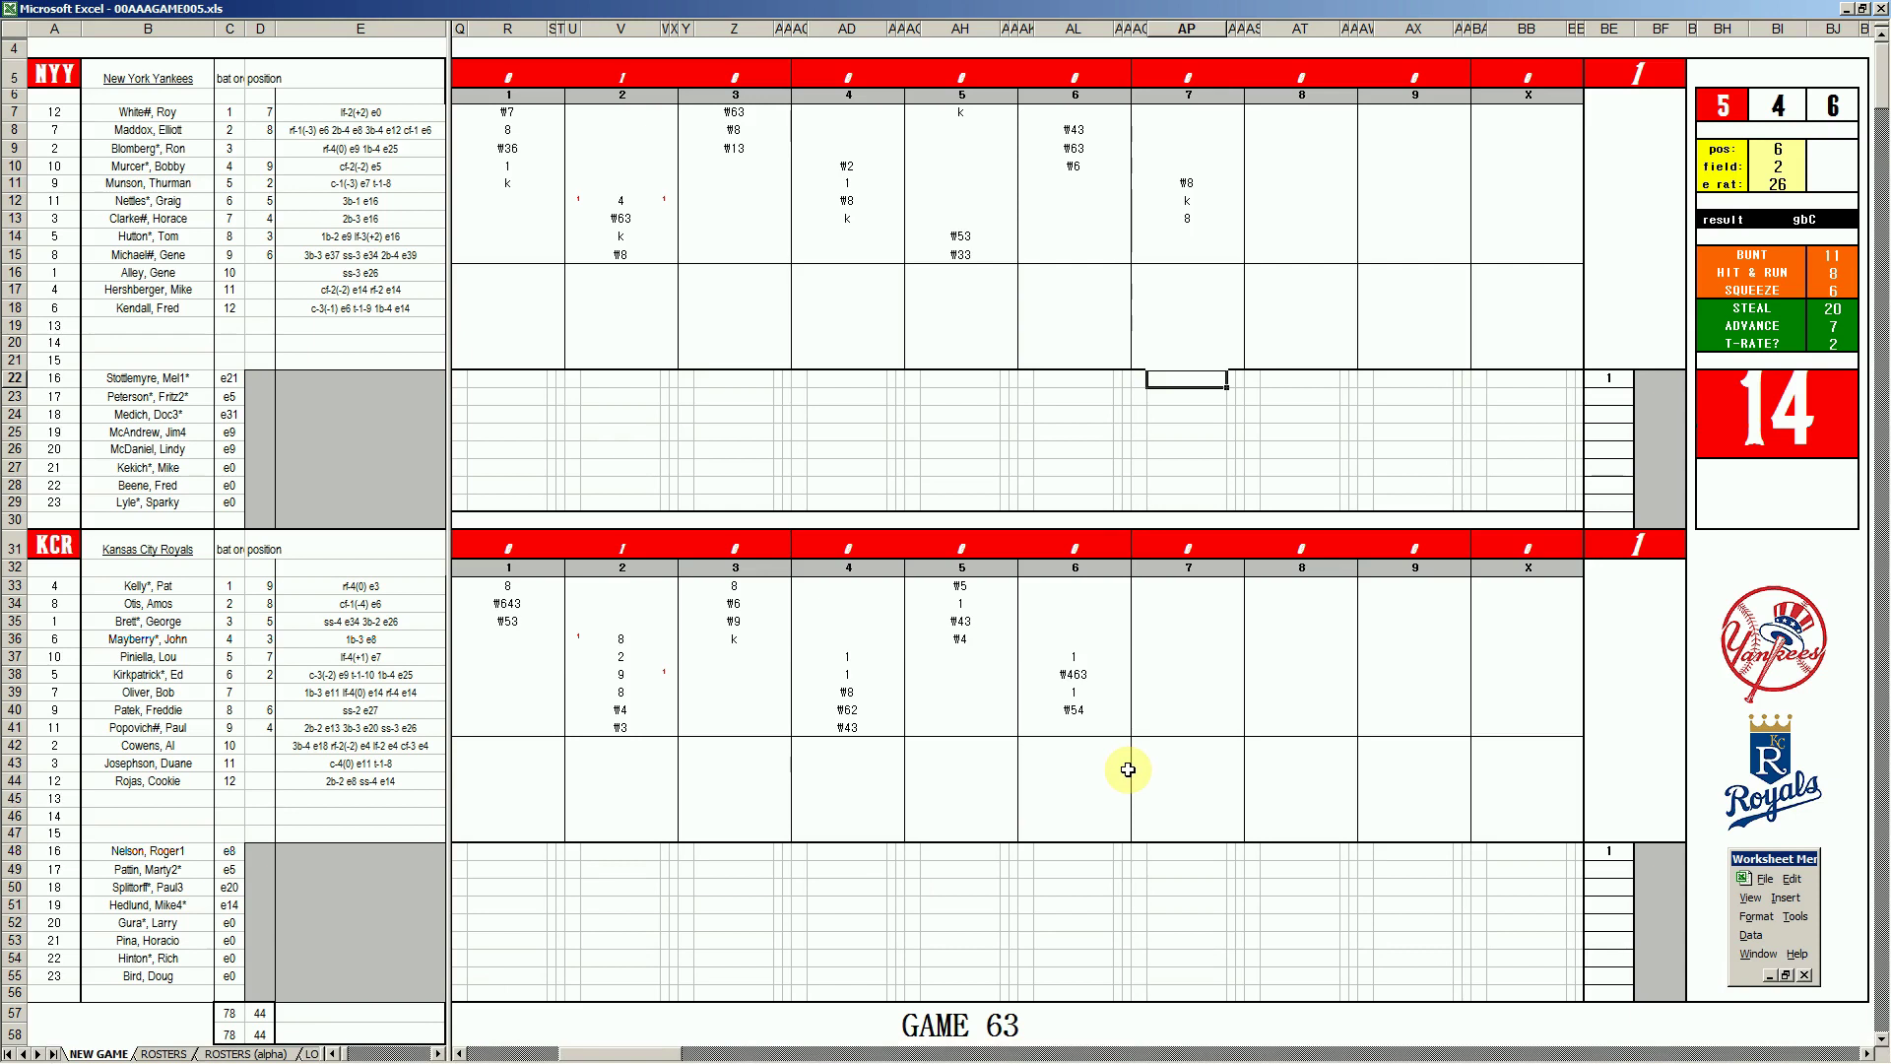
Begin the Royals' seventh inning with 8 and ₩5 in AP33–AP34.
left_click(1204, 717)
key("Down")
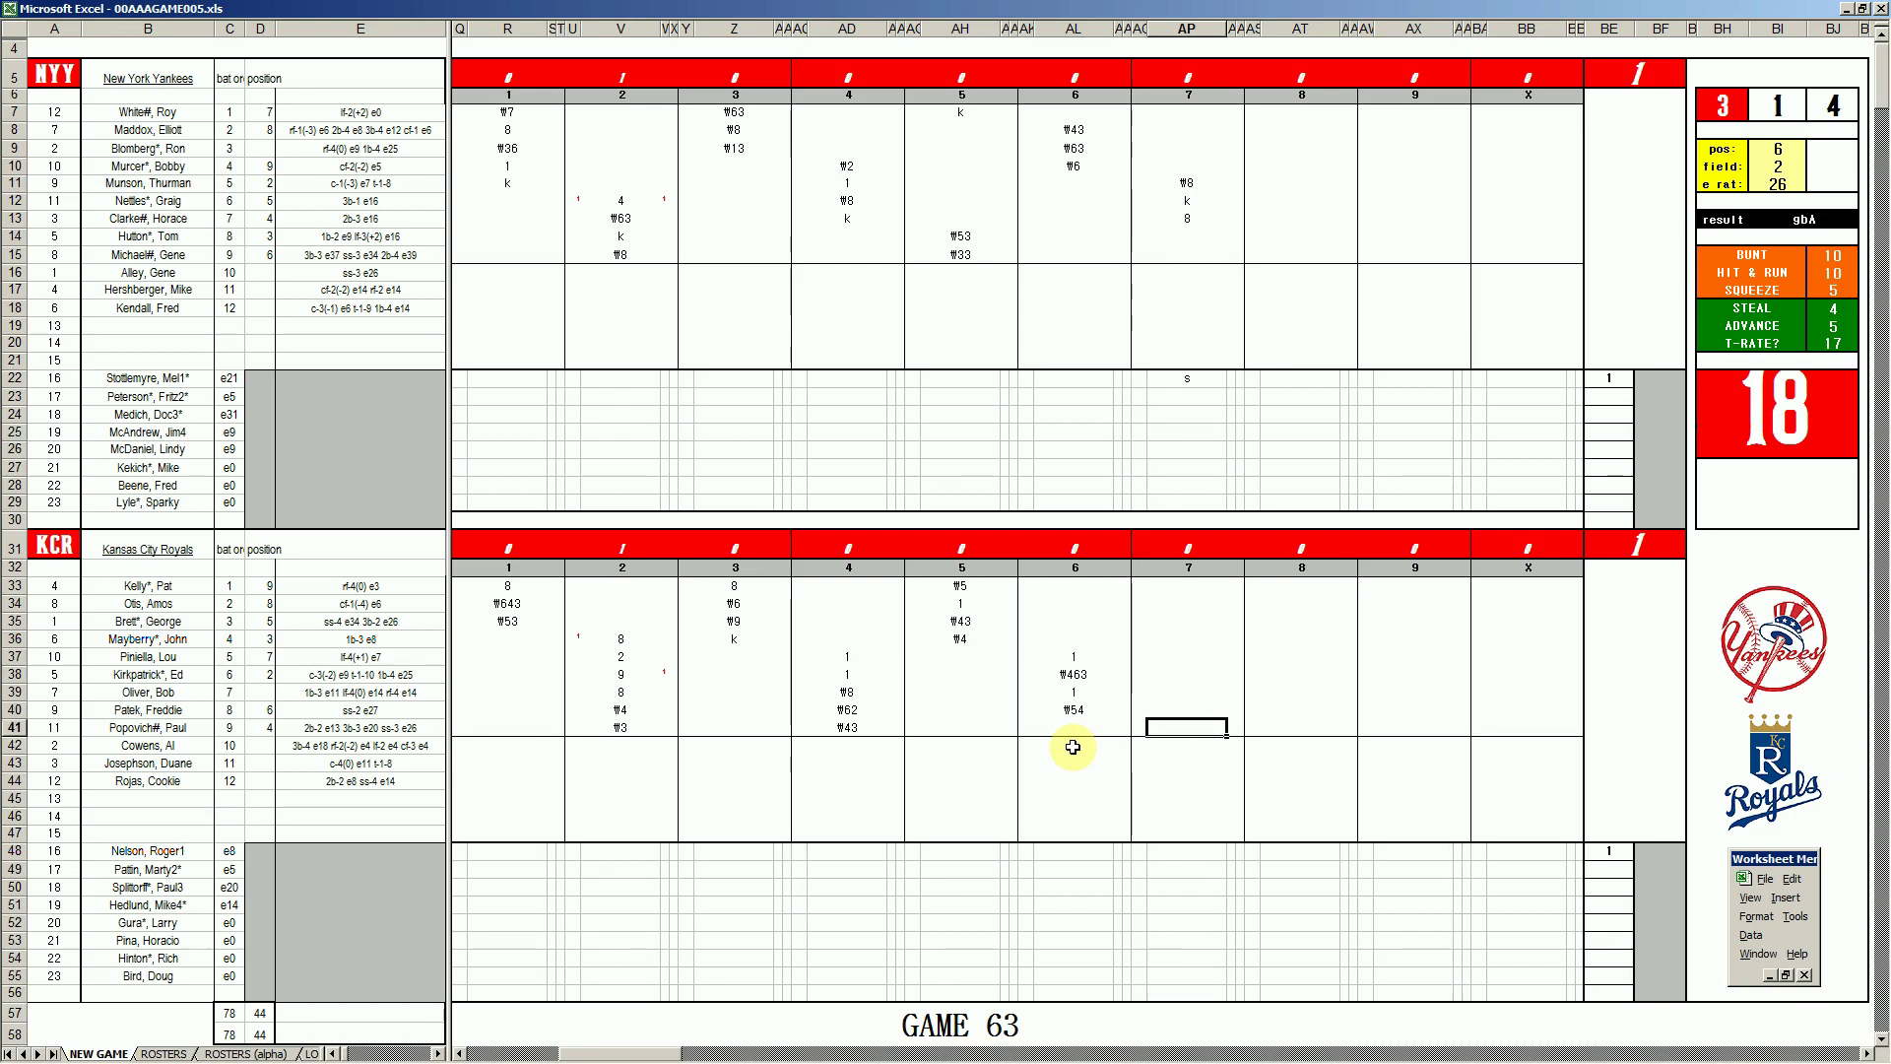
type("1")
key("Return")
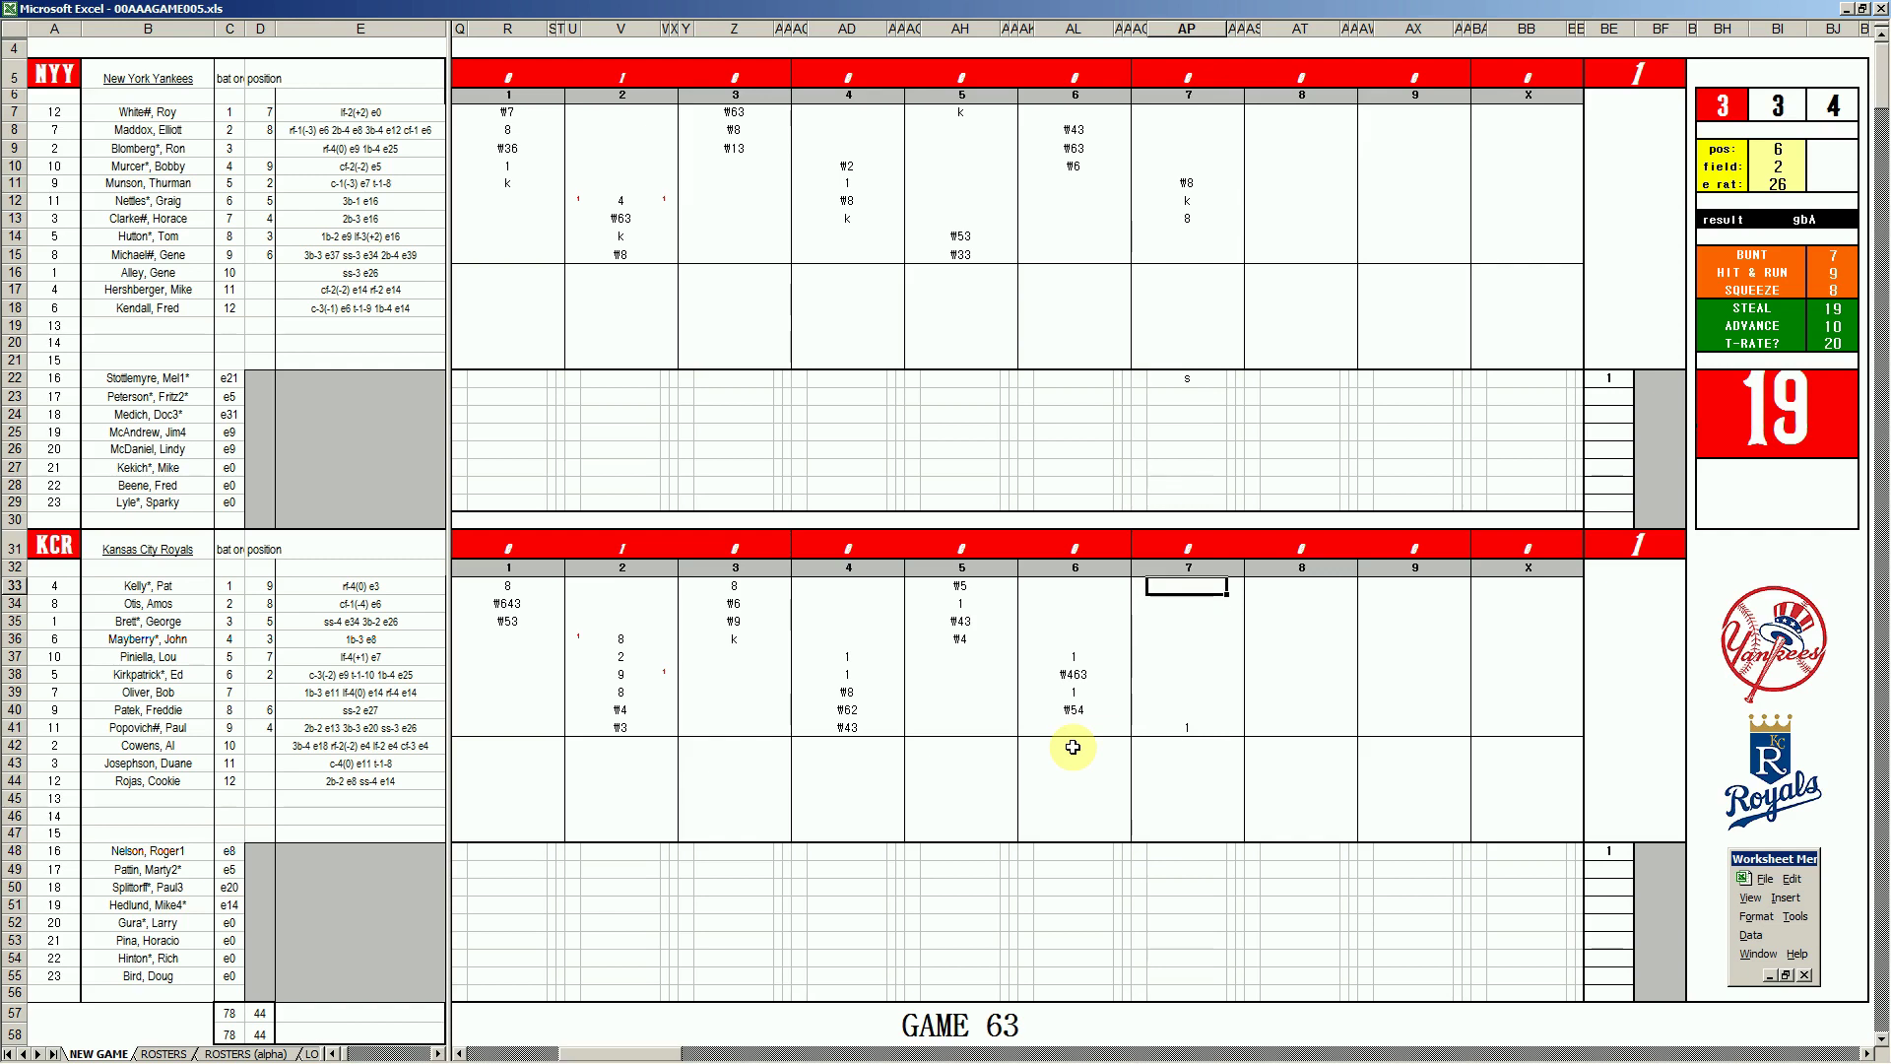
type("8")
key("Return")
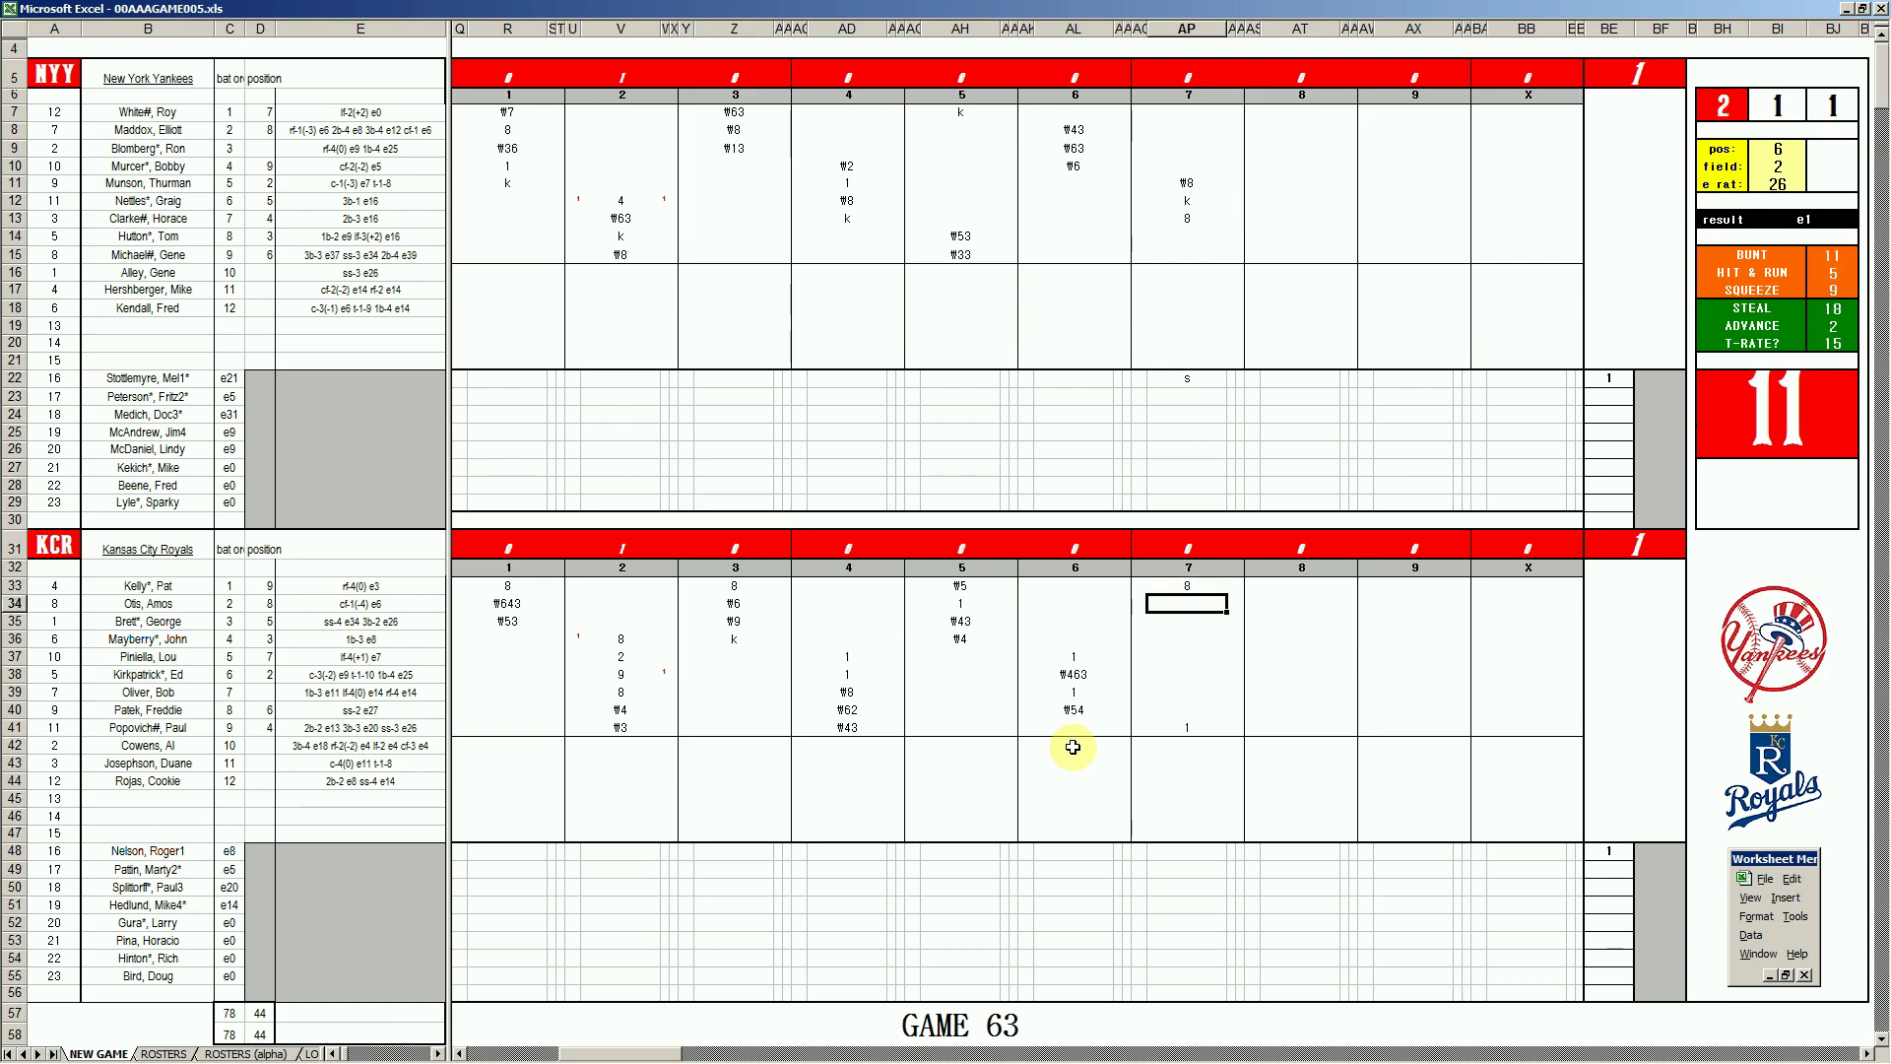
type("₩5")
key("Return")
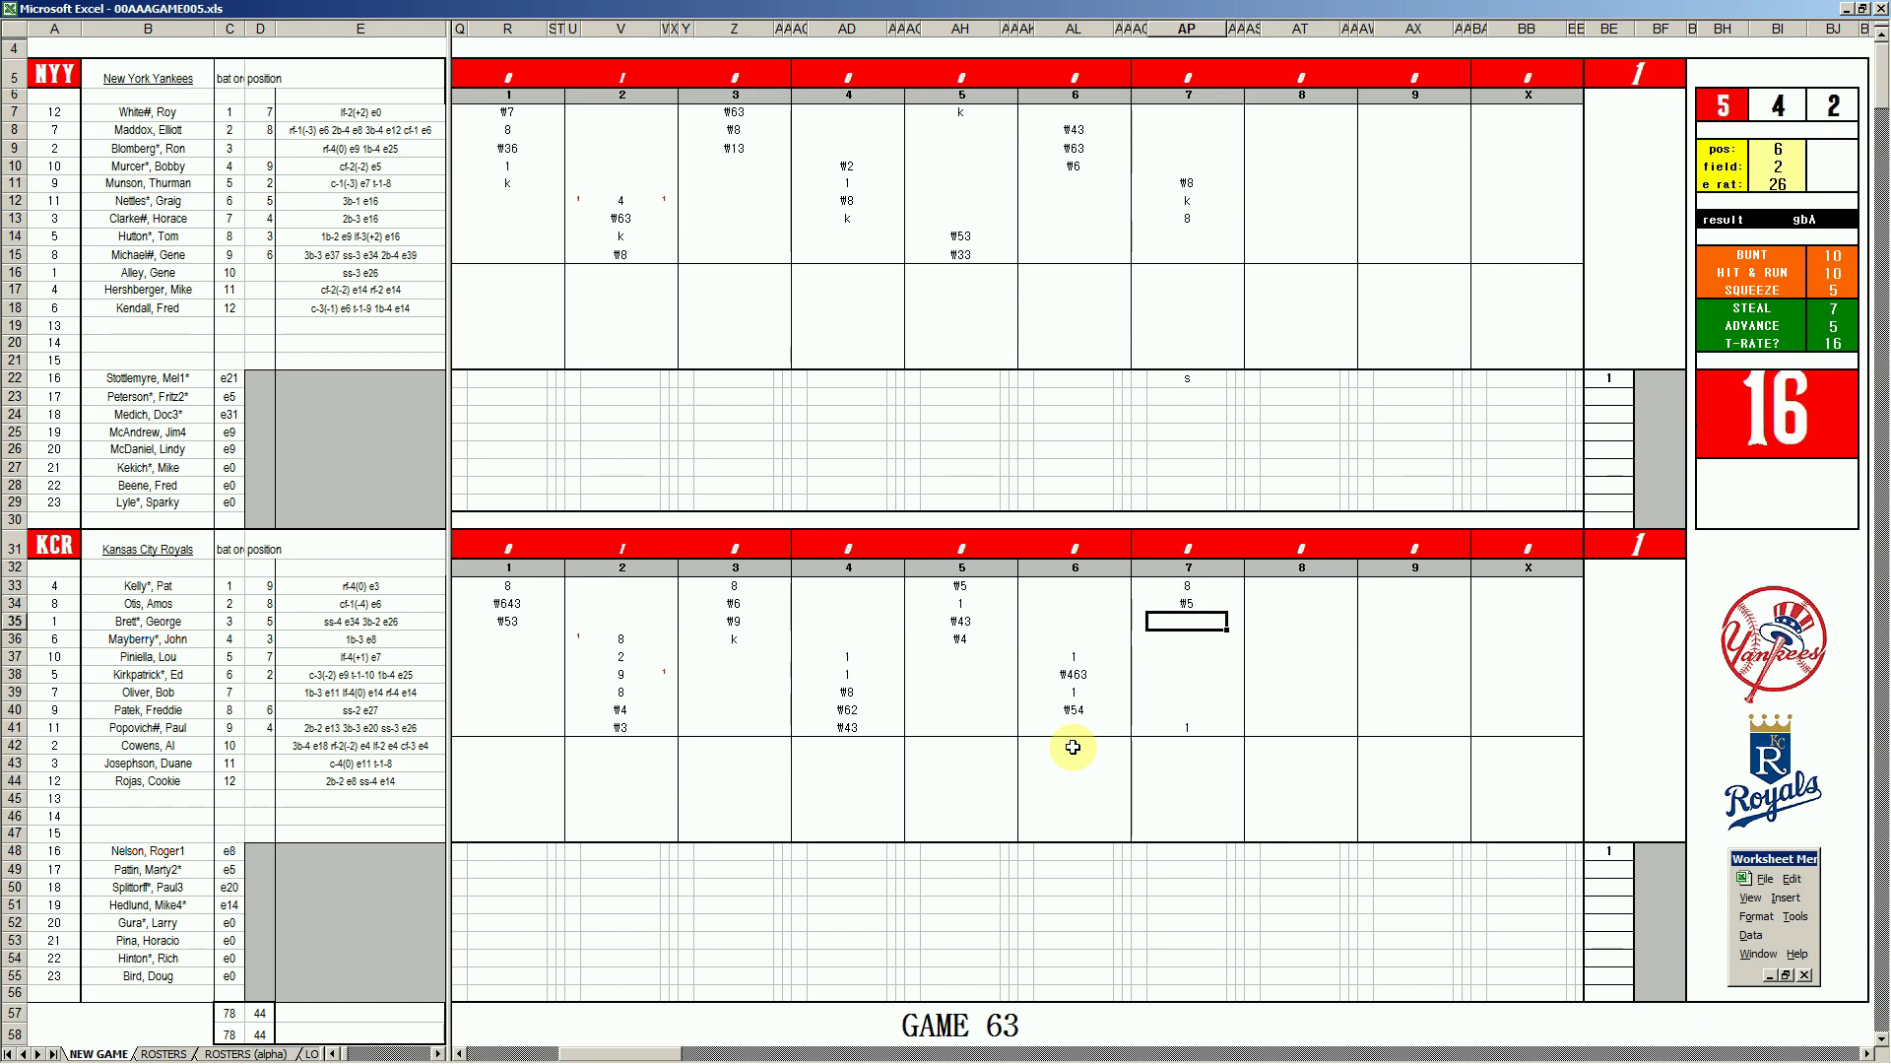
Set the side panel's pos, field and e rat values to 4, 3 and 16.
key("Tab")
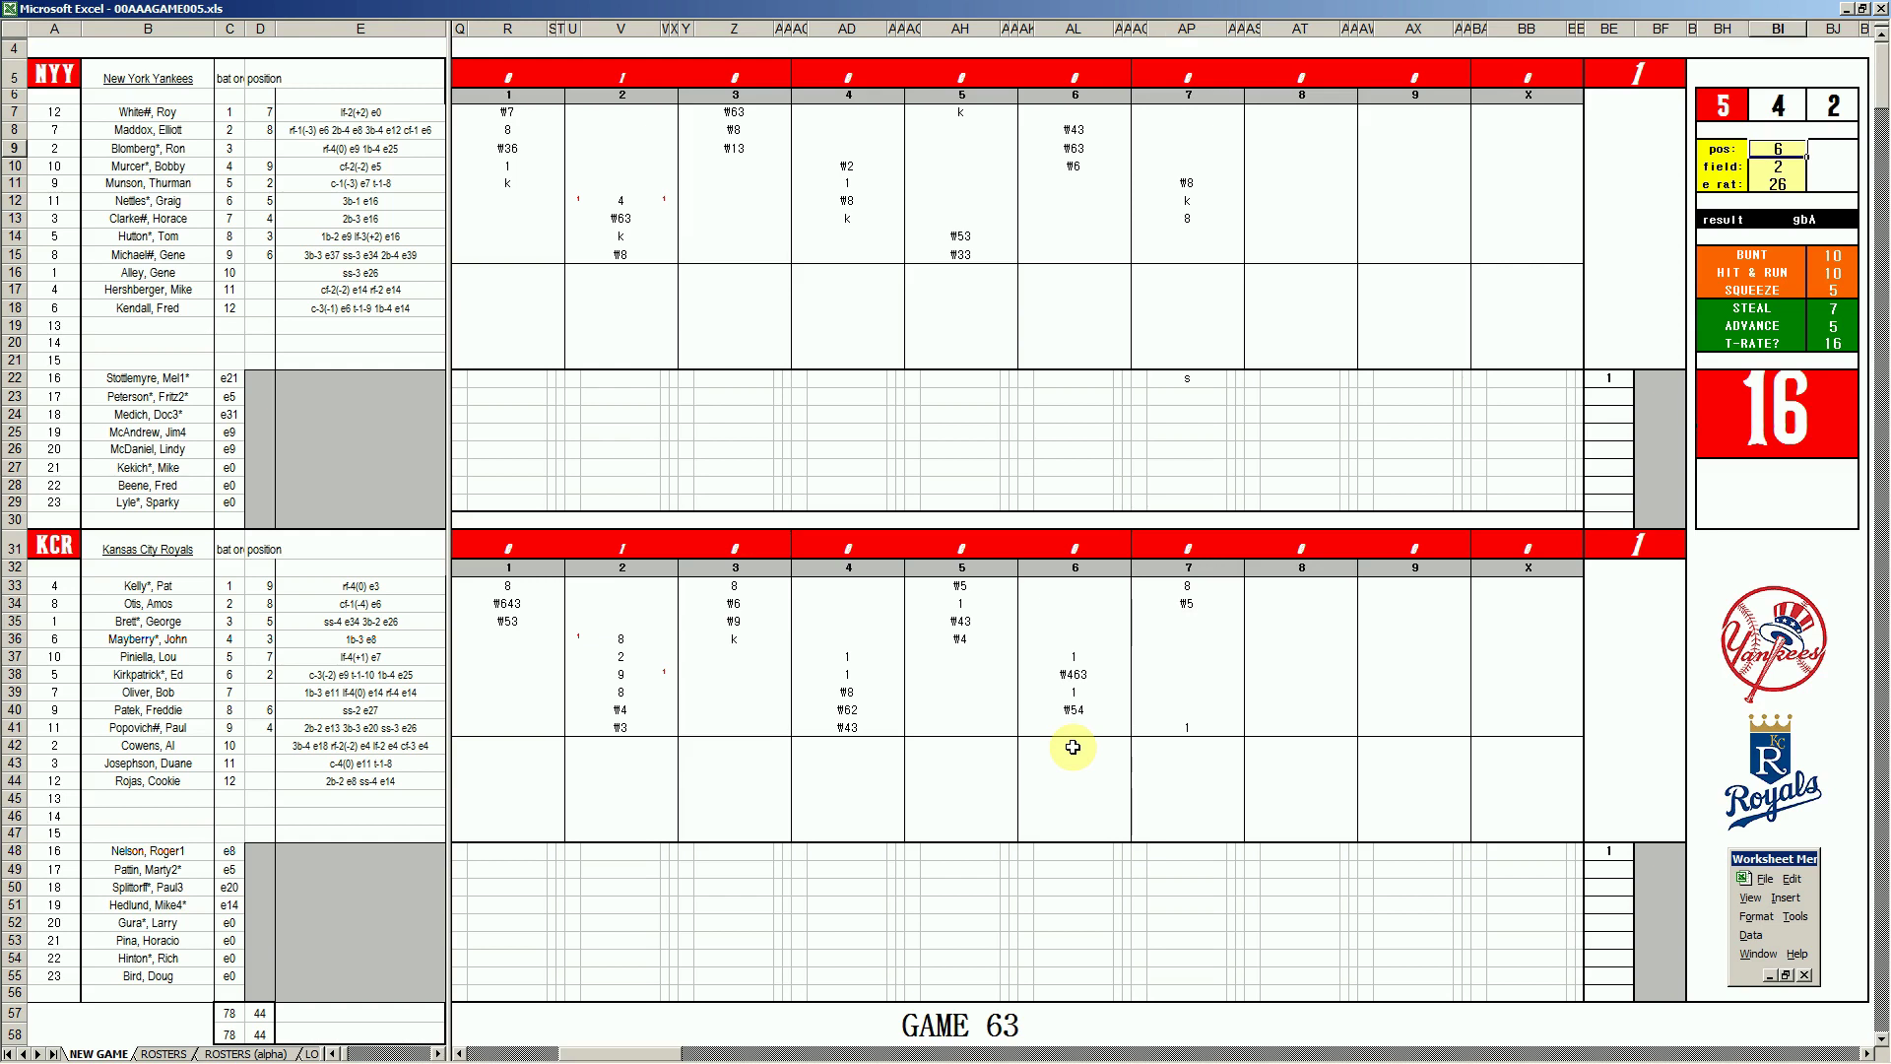
type("4")
key("Return")
type("3")
key("Return")
type("1")
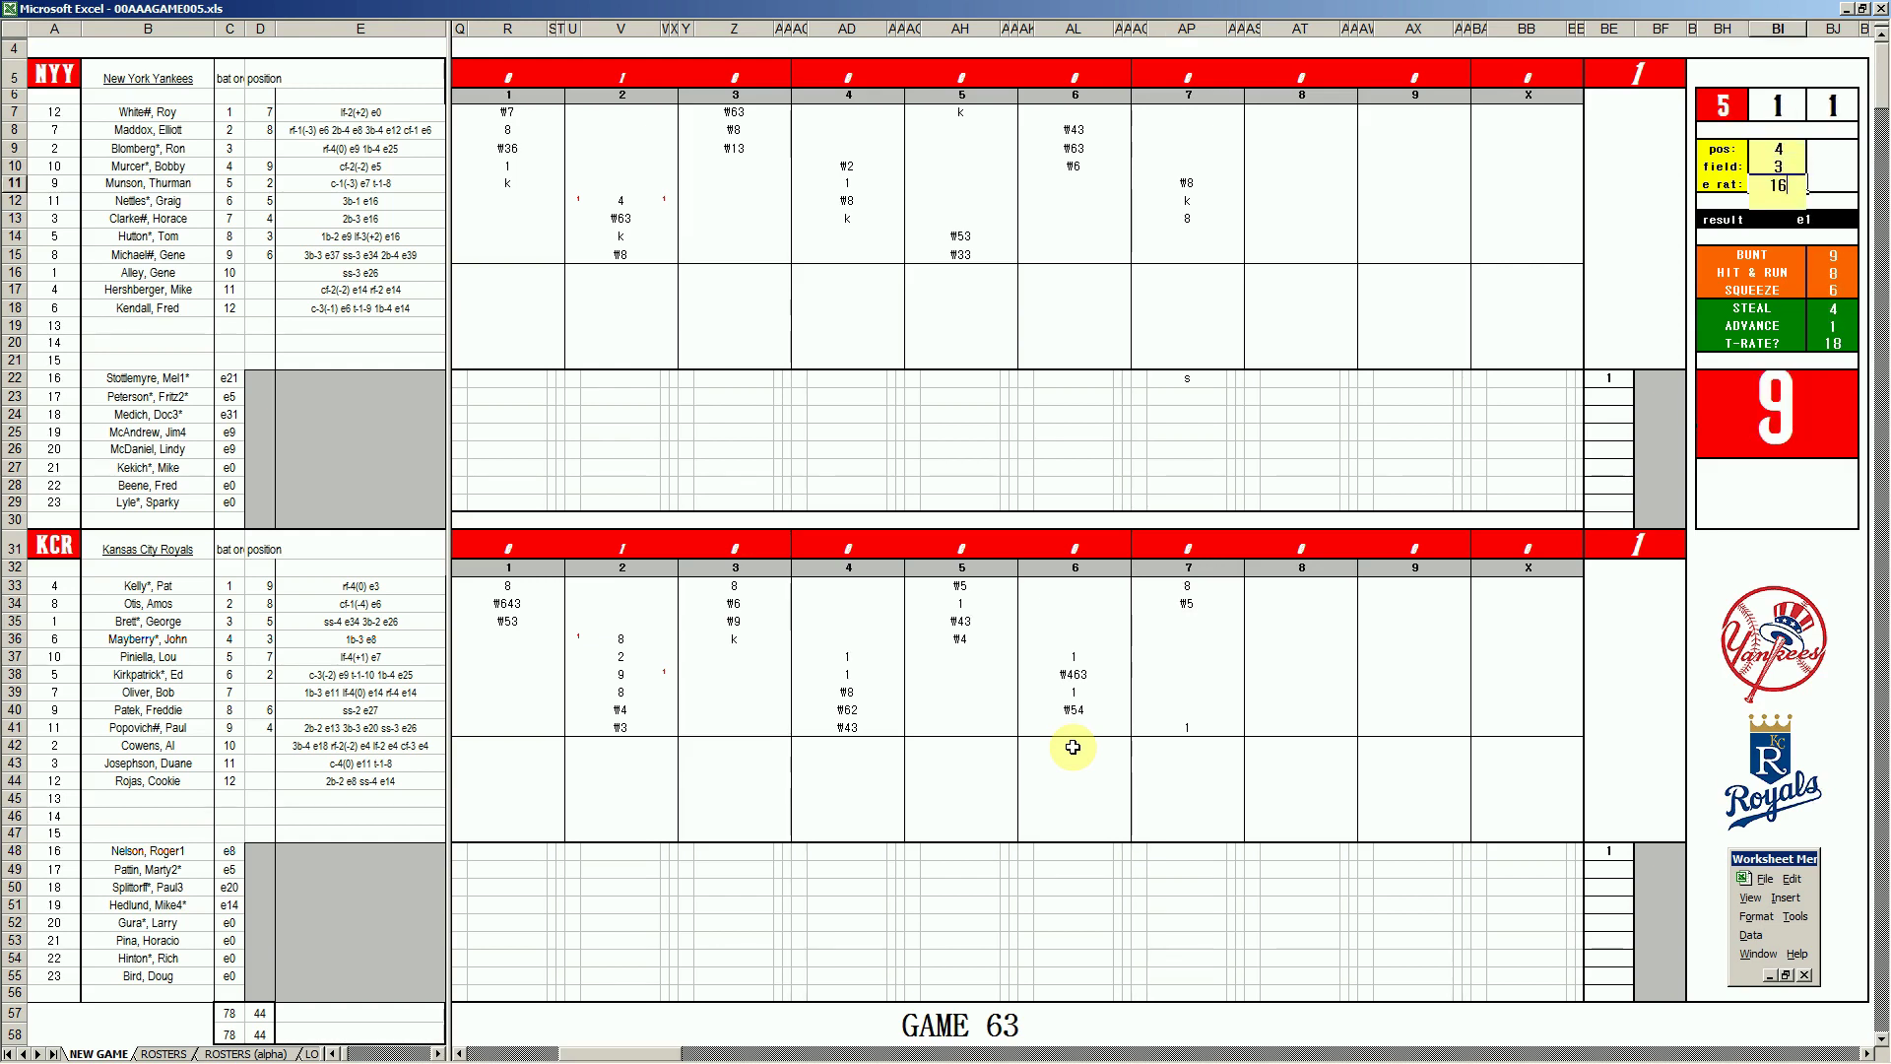
type("6")
key("Return")
Enter 1 in AP35 and 8 in AP36 for the next Royals batters.
left_click(1187, 621)
type("1")
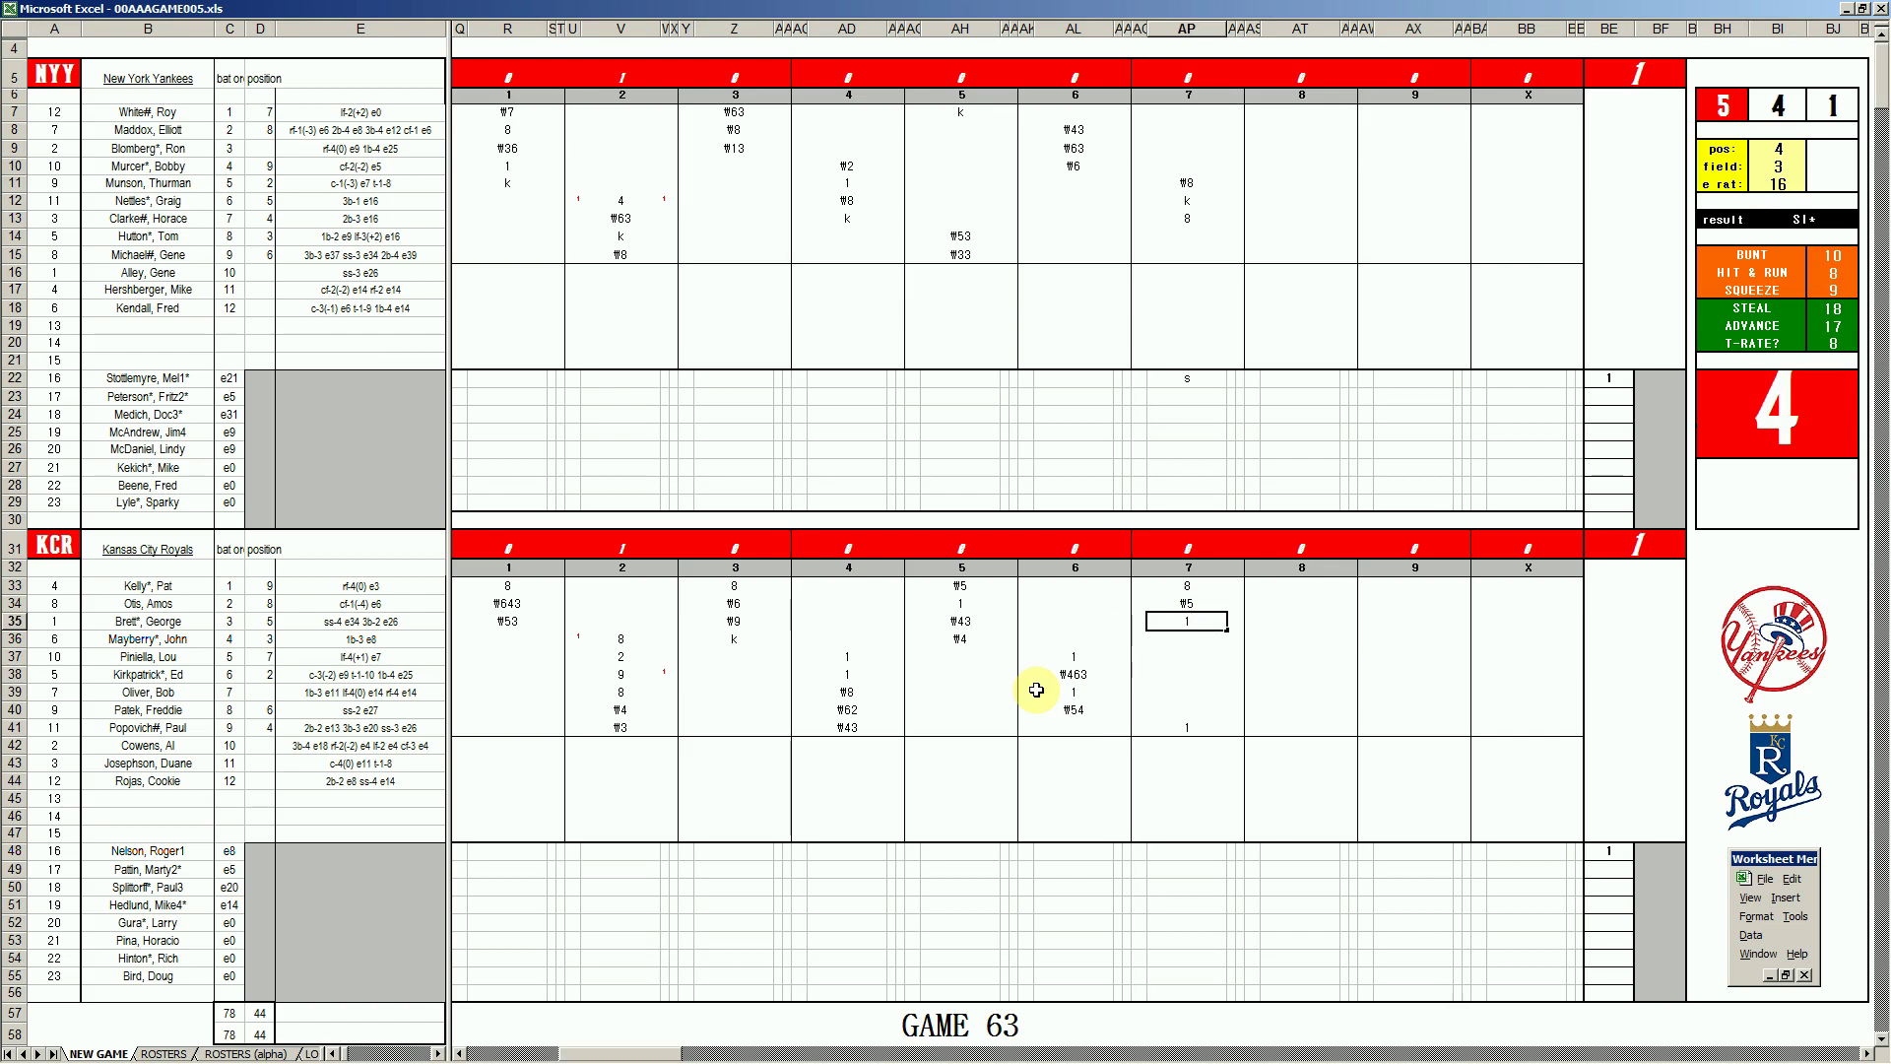
key("Return")
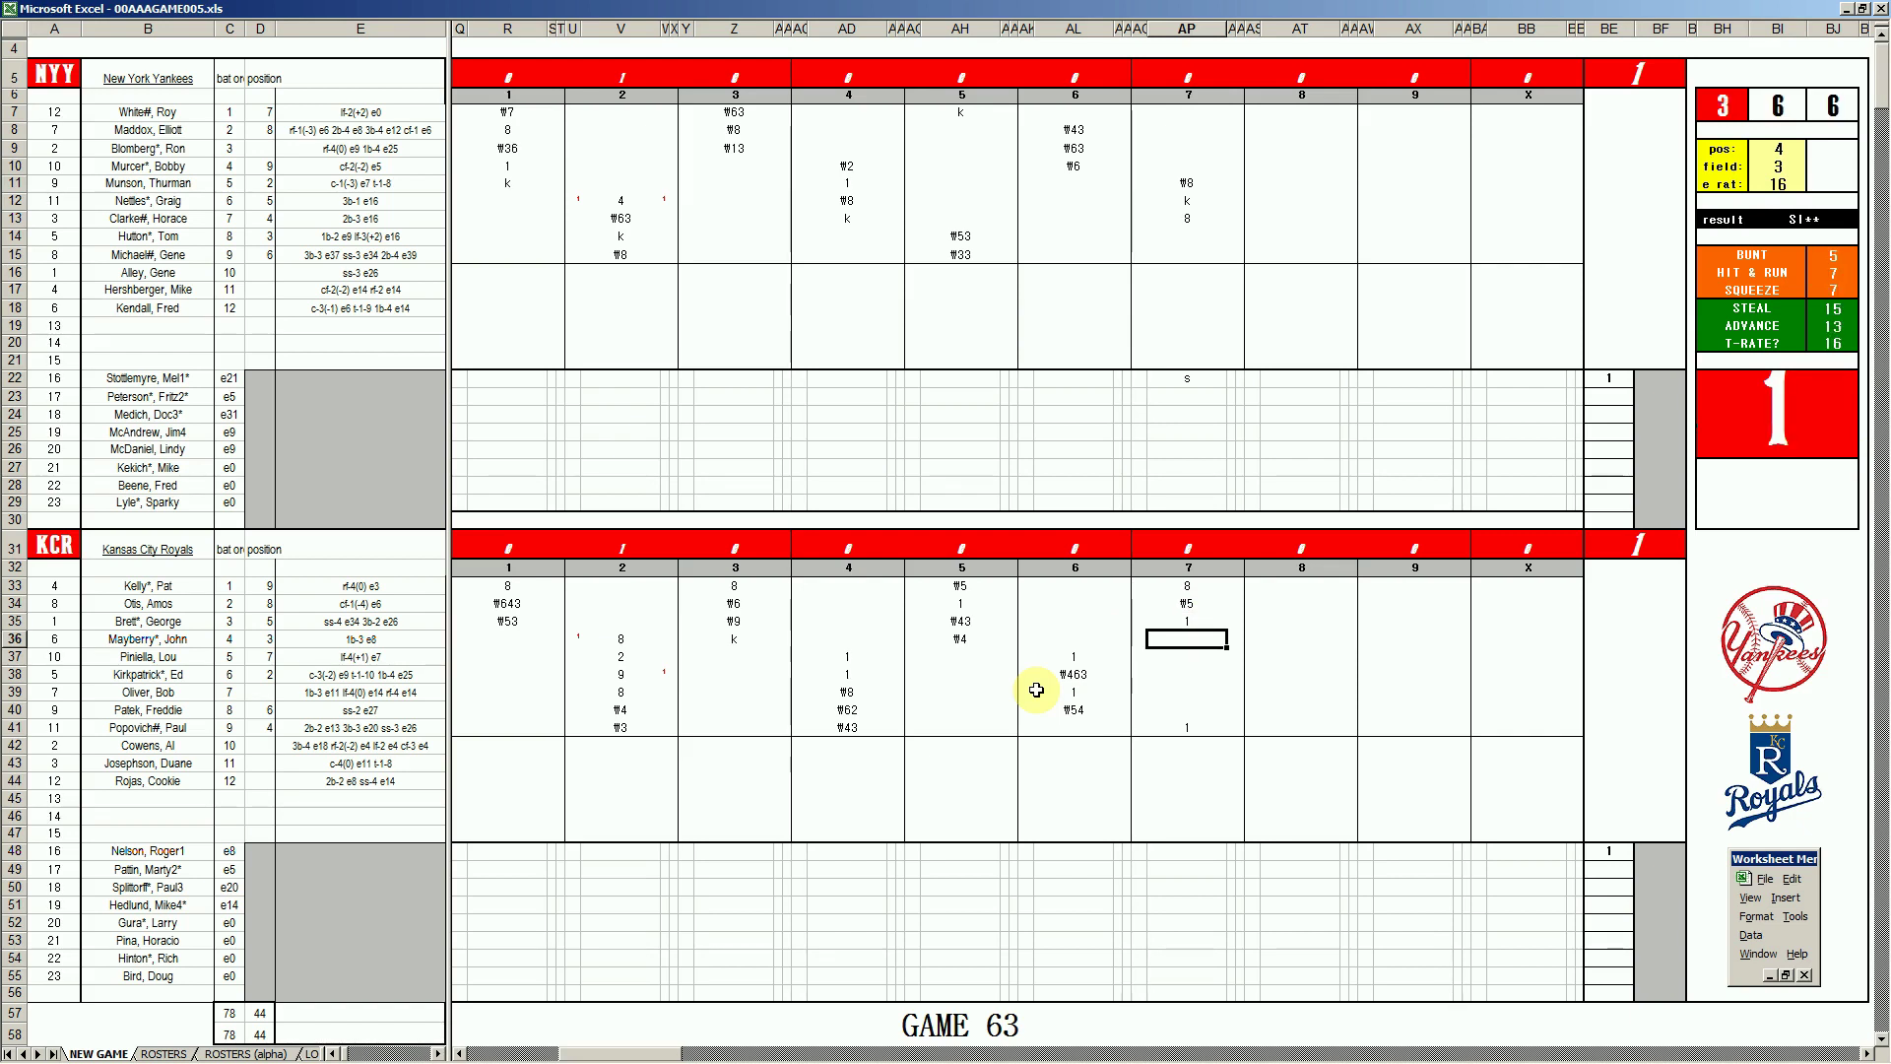
type("8")
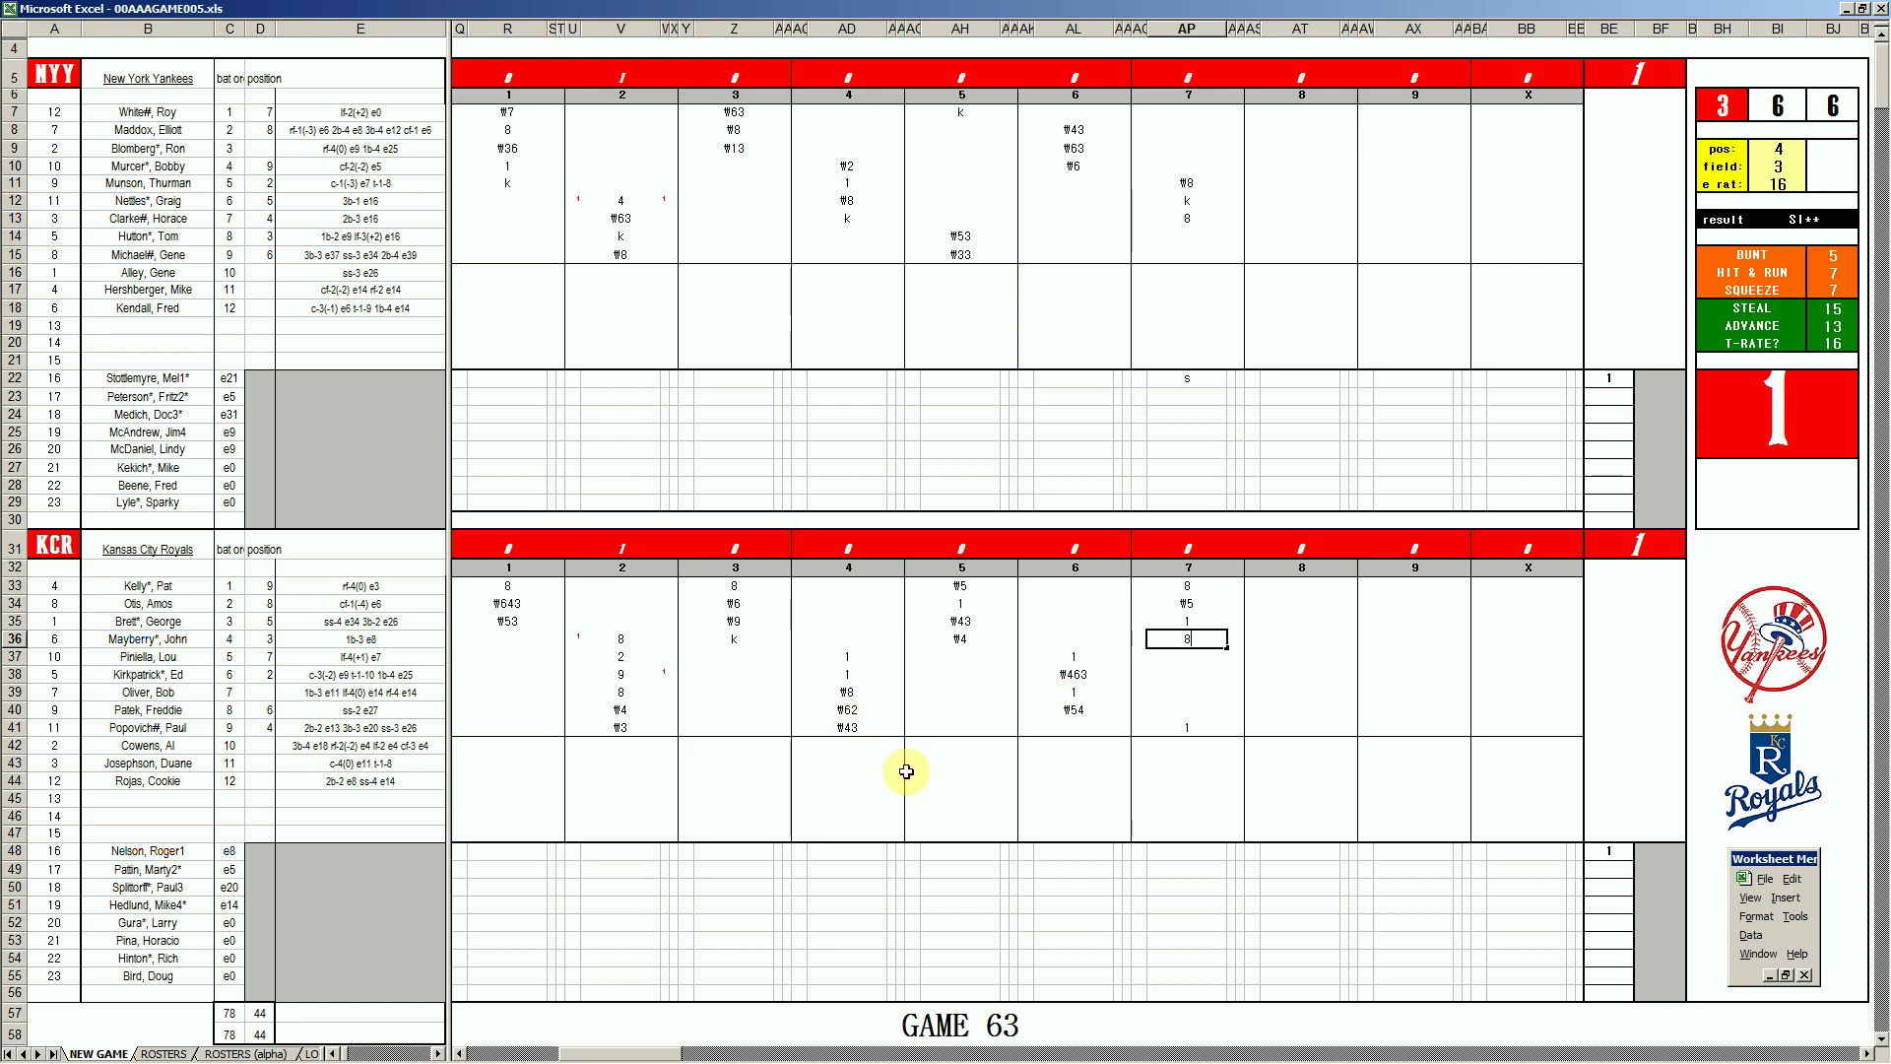
key("Return")
key("Left")
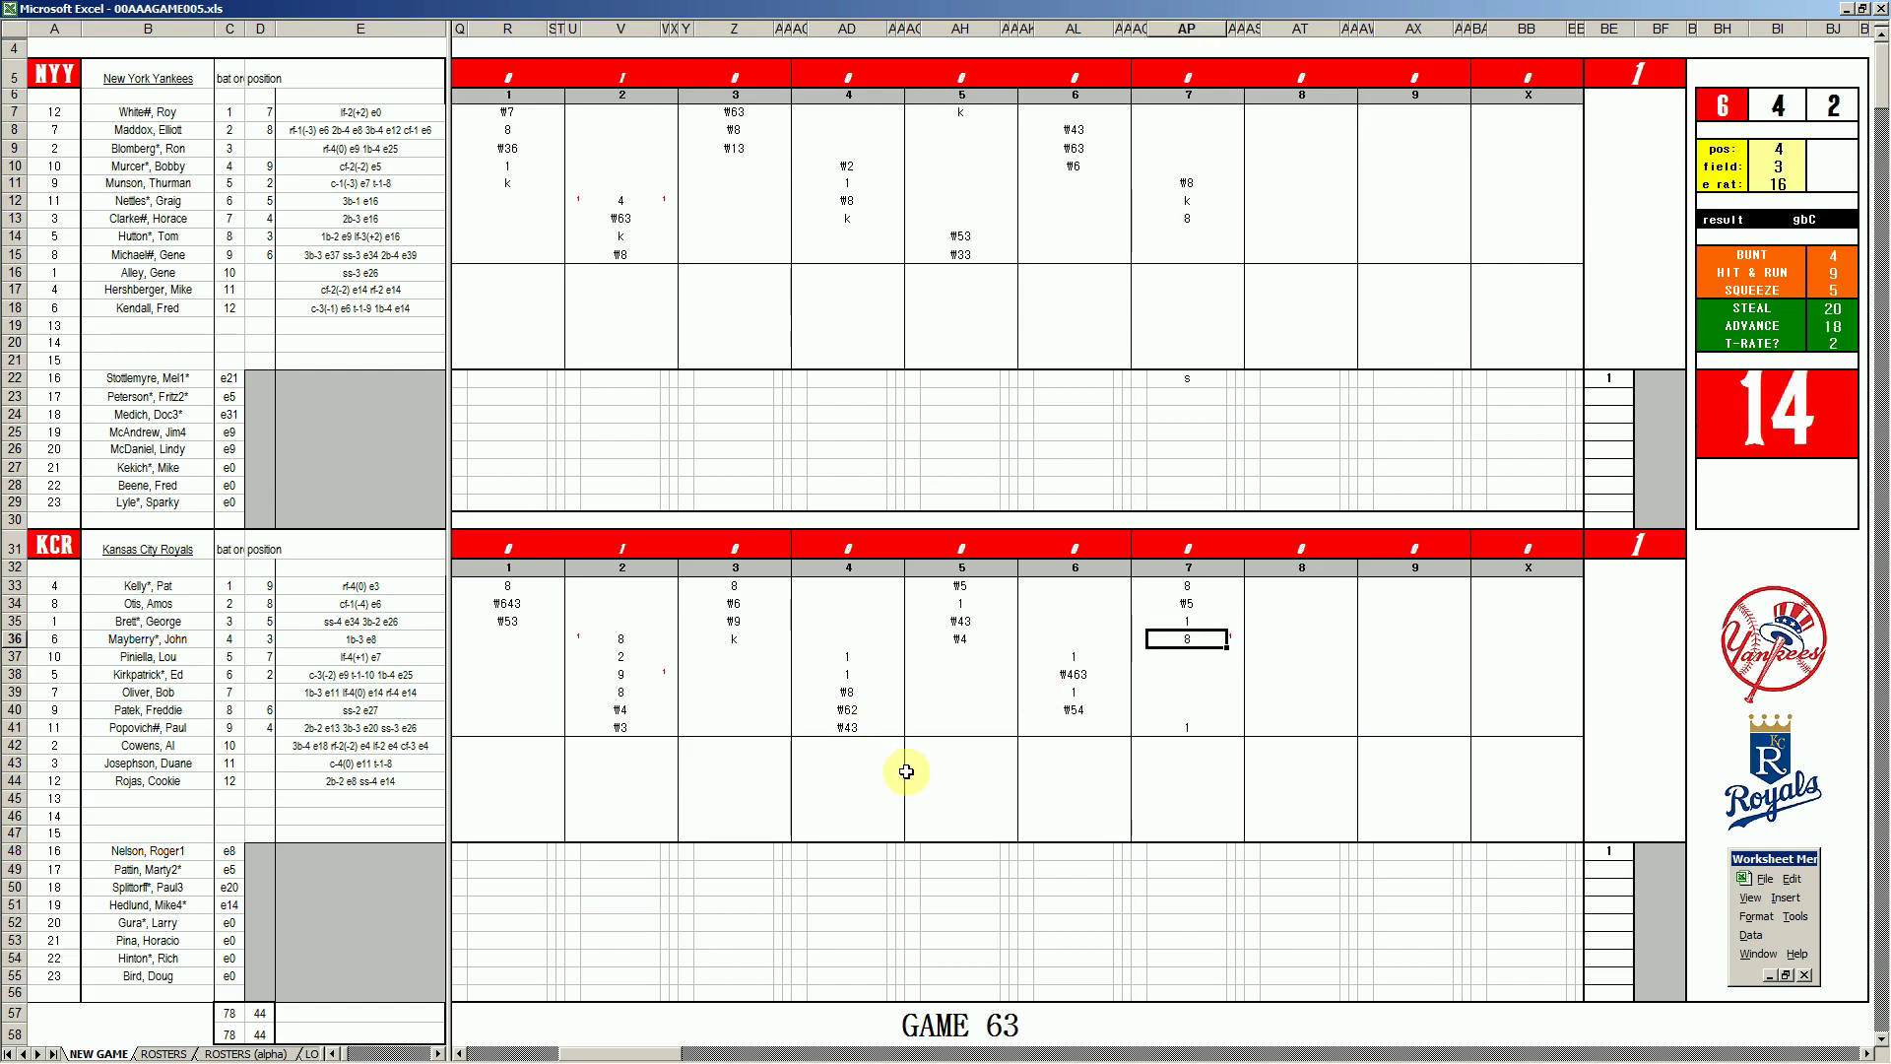
key("Down")
key("Down")
key("Down")
key("Down")
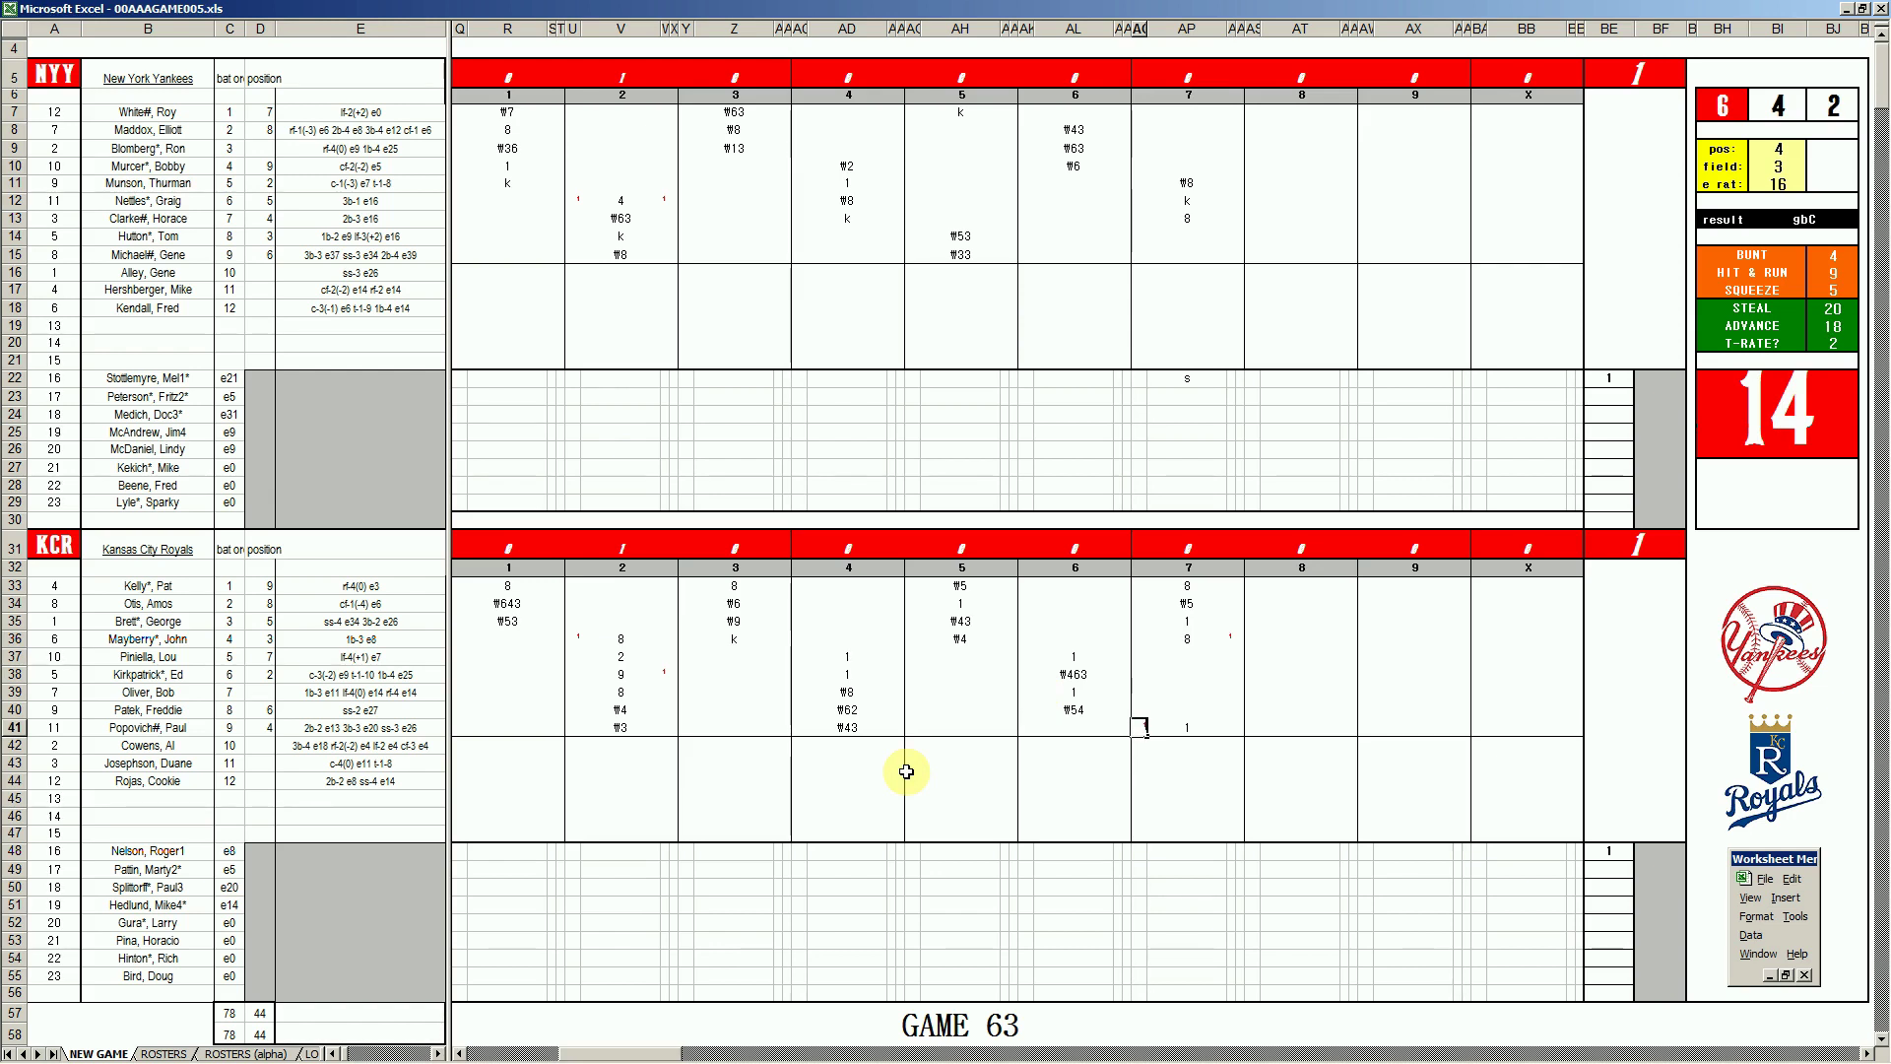
Enter 1 in AP37 and mark a run scored at row 33, bringing the Royals to 3.
left_click(1196, 655)
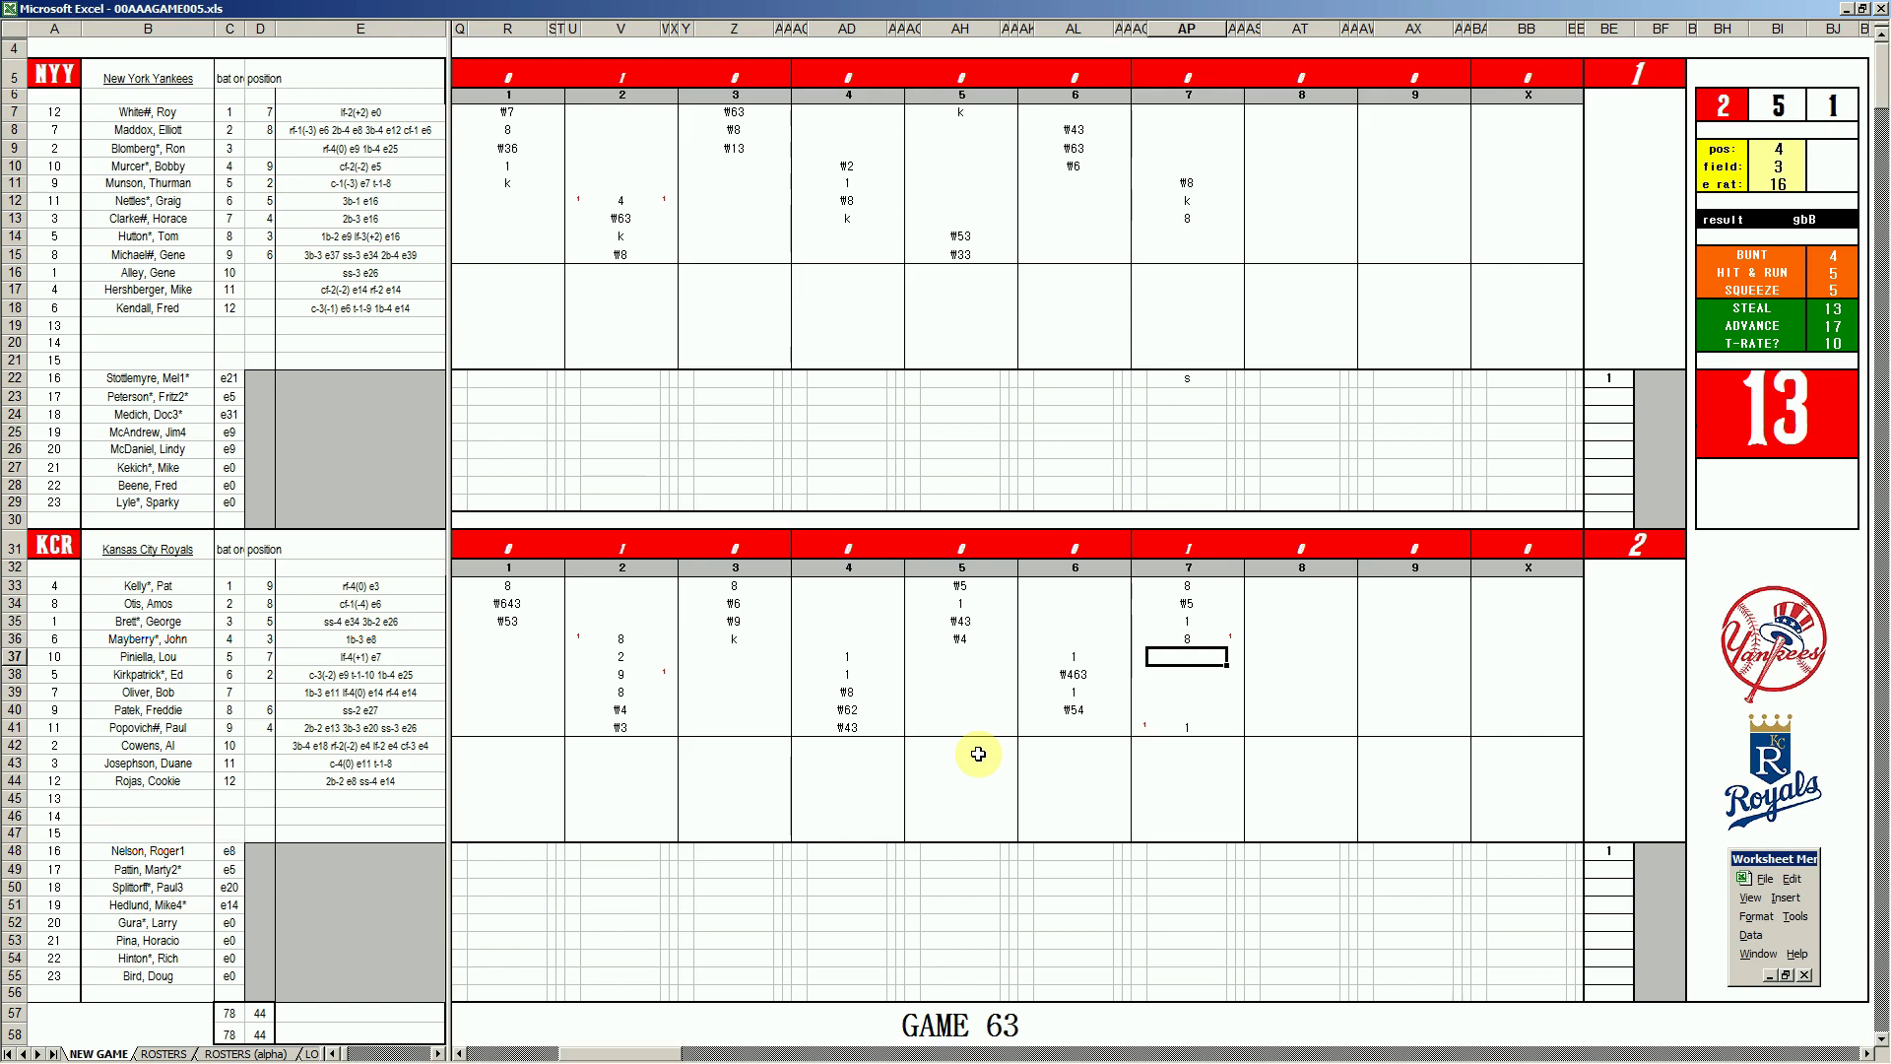
type("1")
key("Return")
key("Up")
key("Up")
key("Left")
key("Up")
key("Up")
type("1")
key("Return")
key("Down")
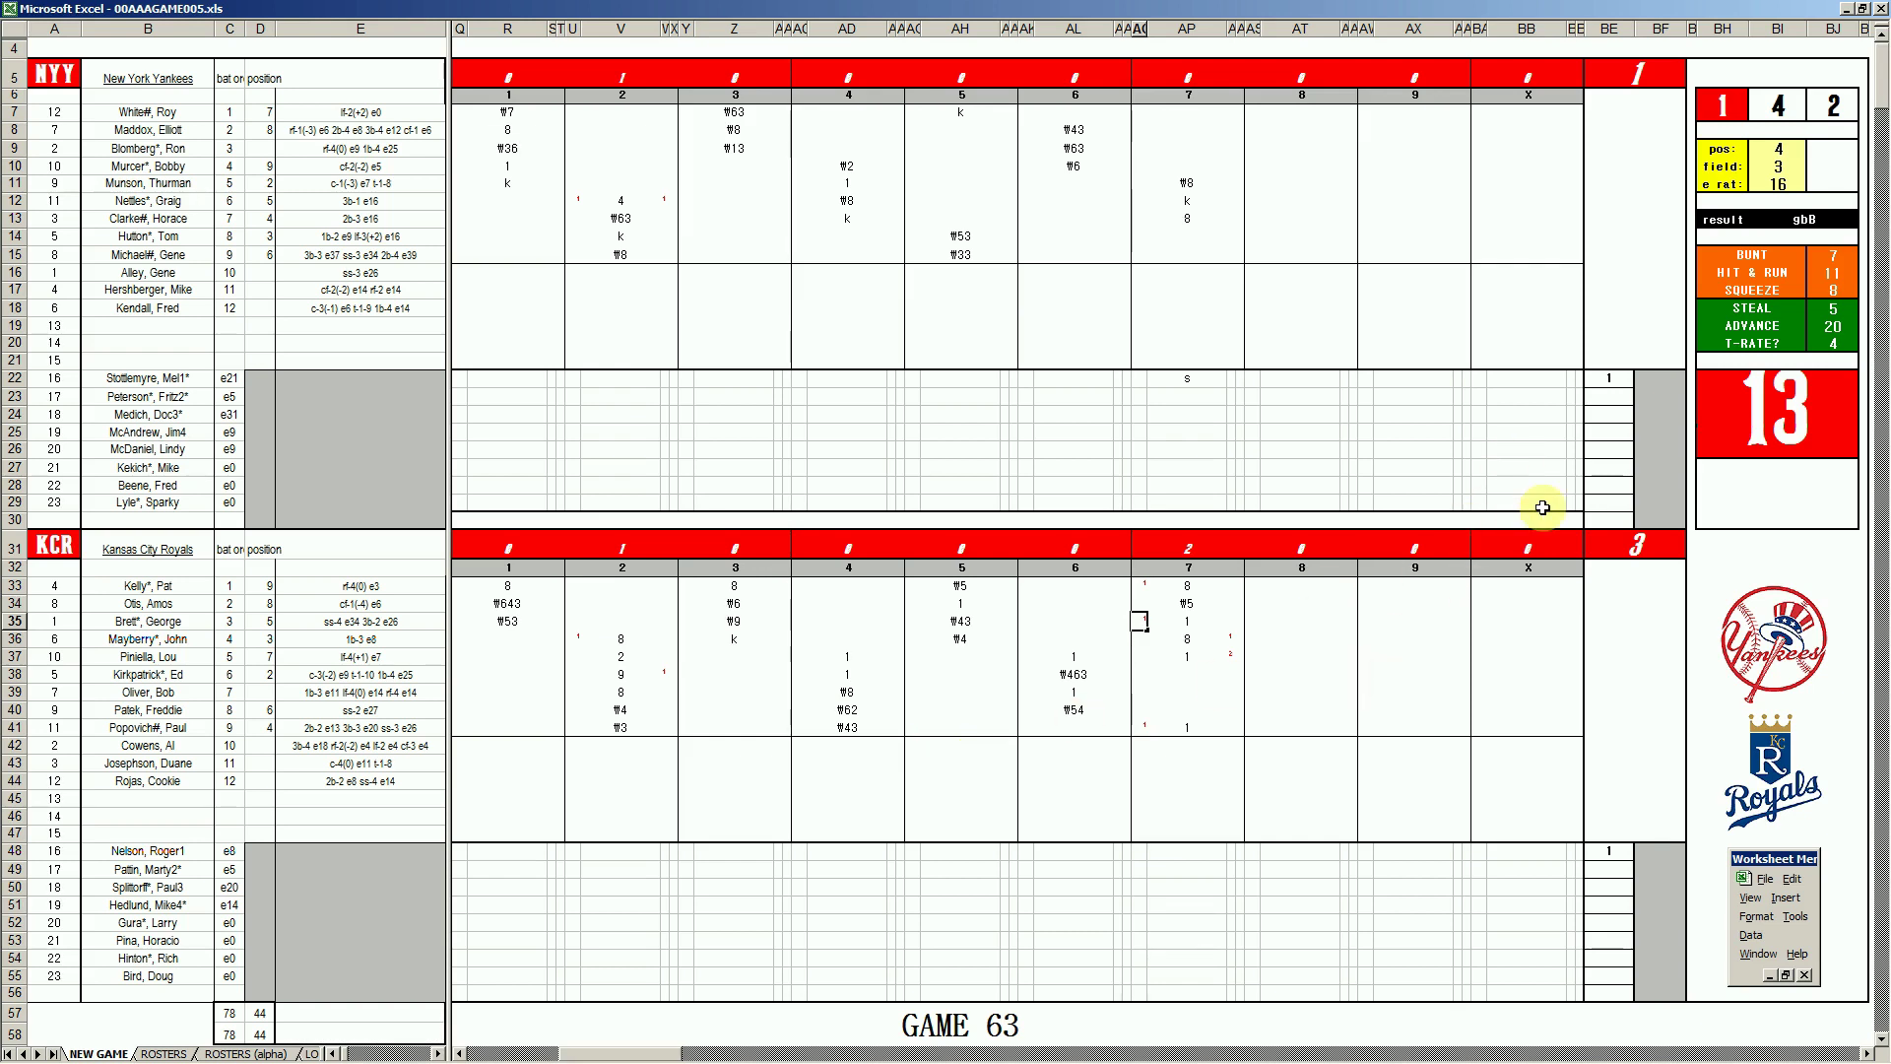
left_click(1660, 379)
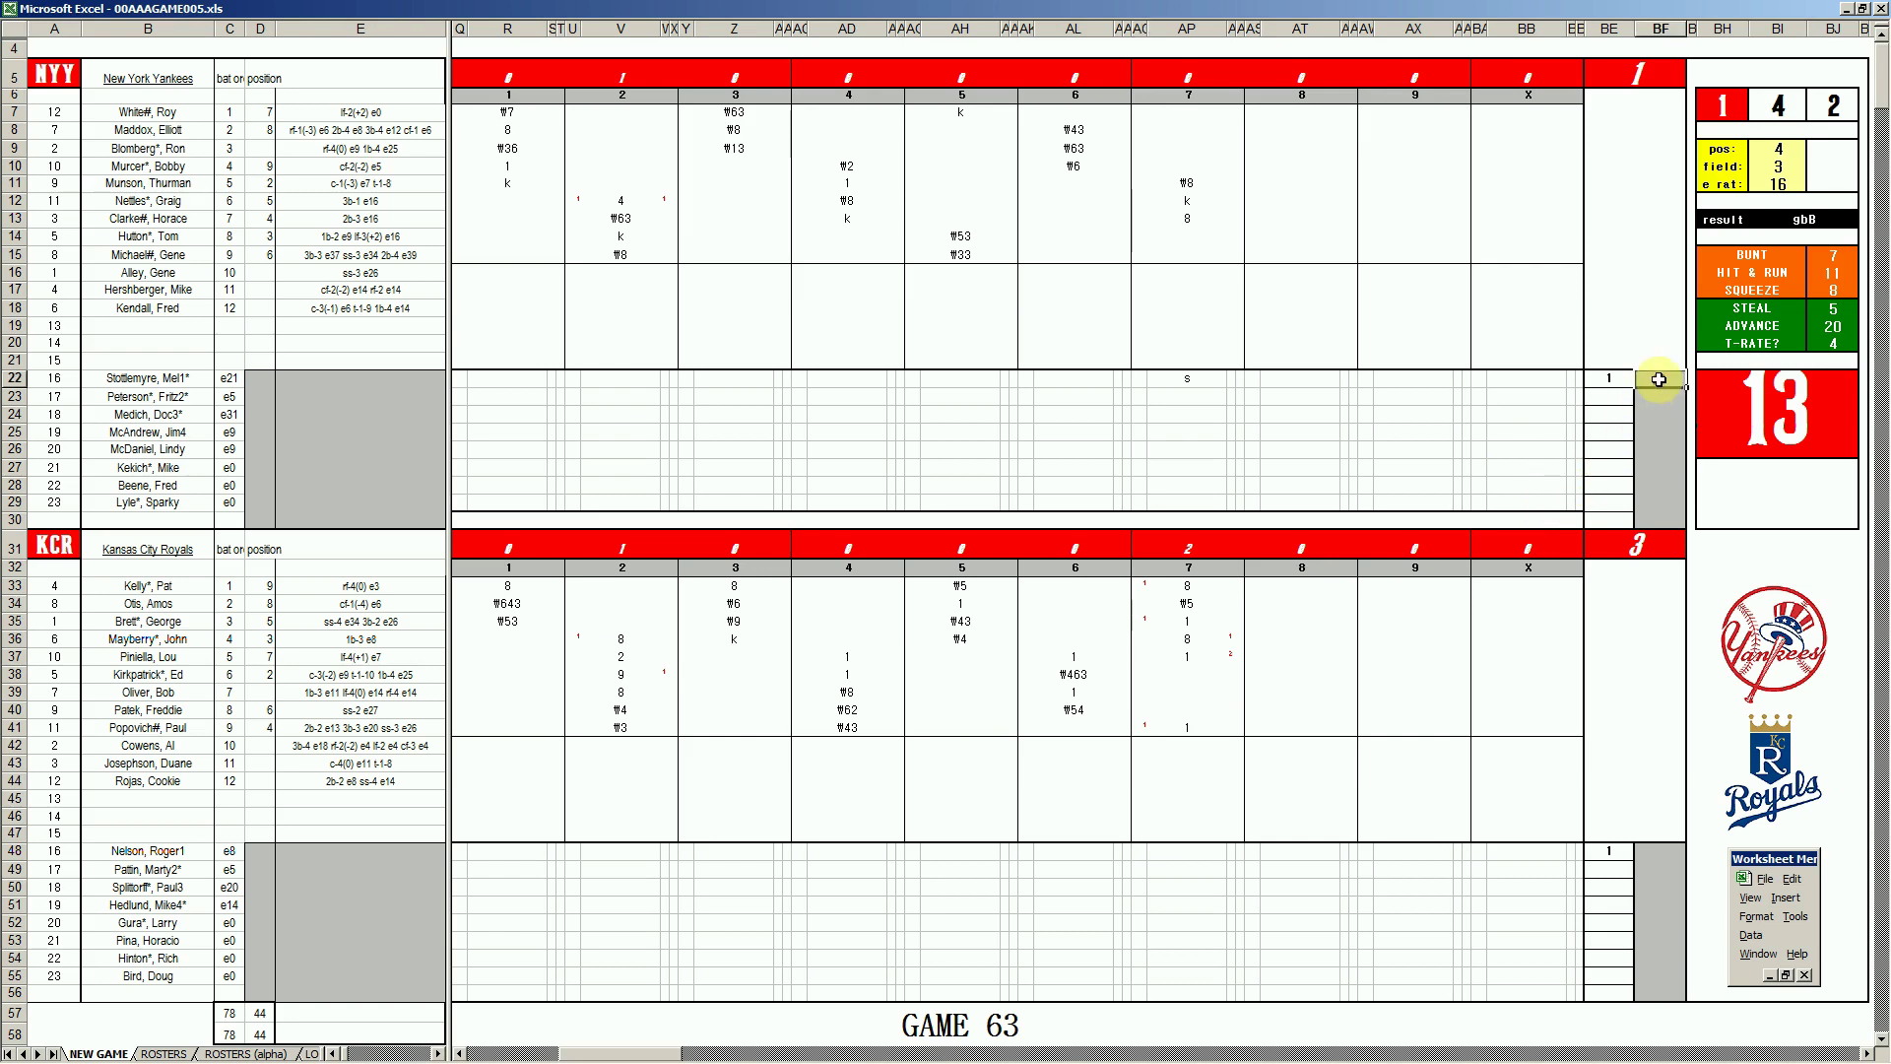
Credit the Yankees starter with 6 1/3 innings, log the reliever entering in the 7th, noted ek.
type("6 2/3")
key("Return")
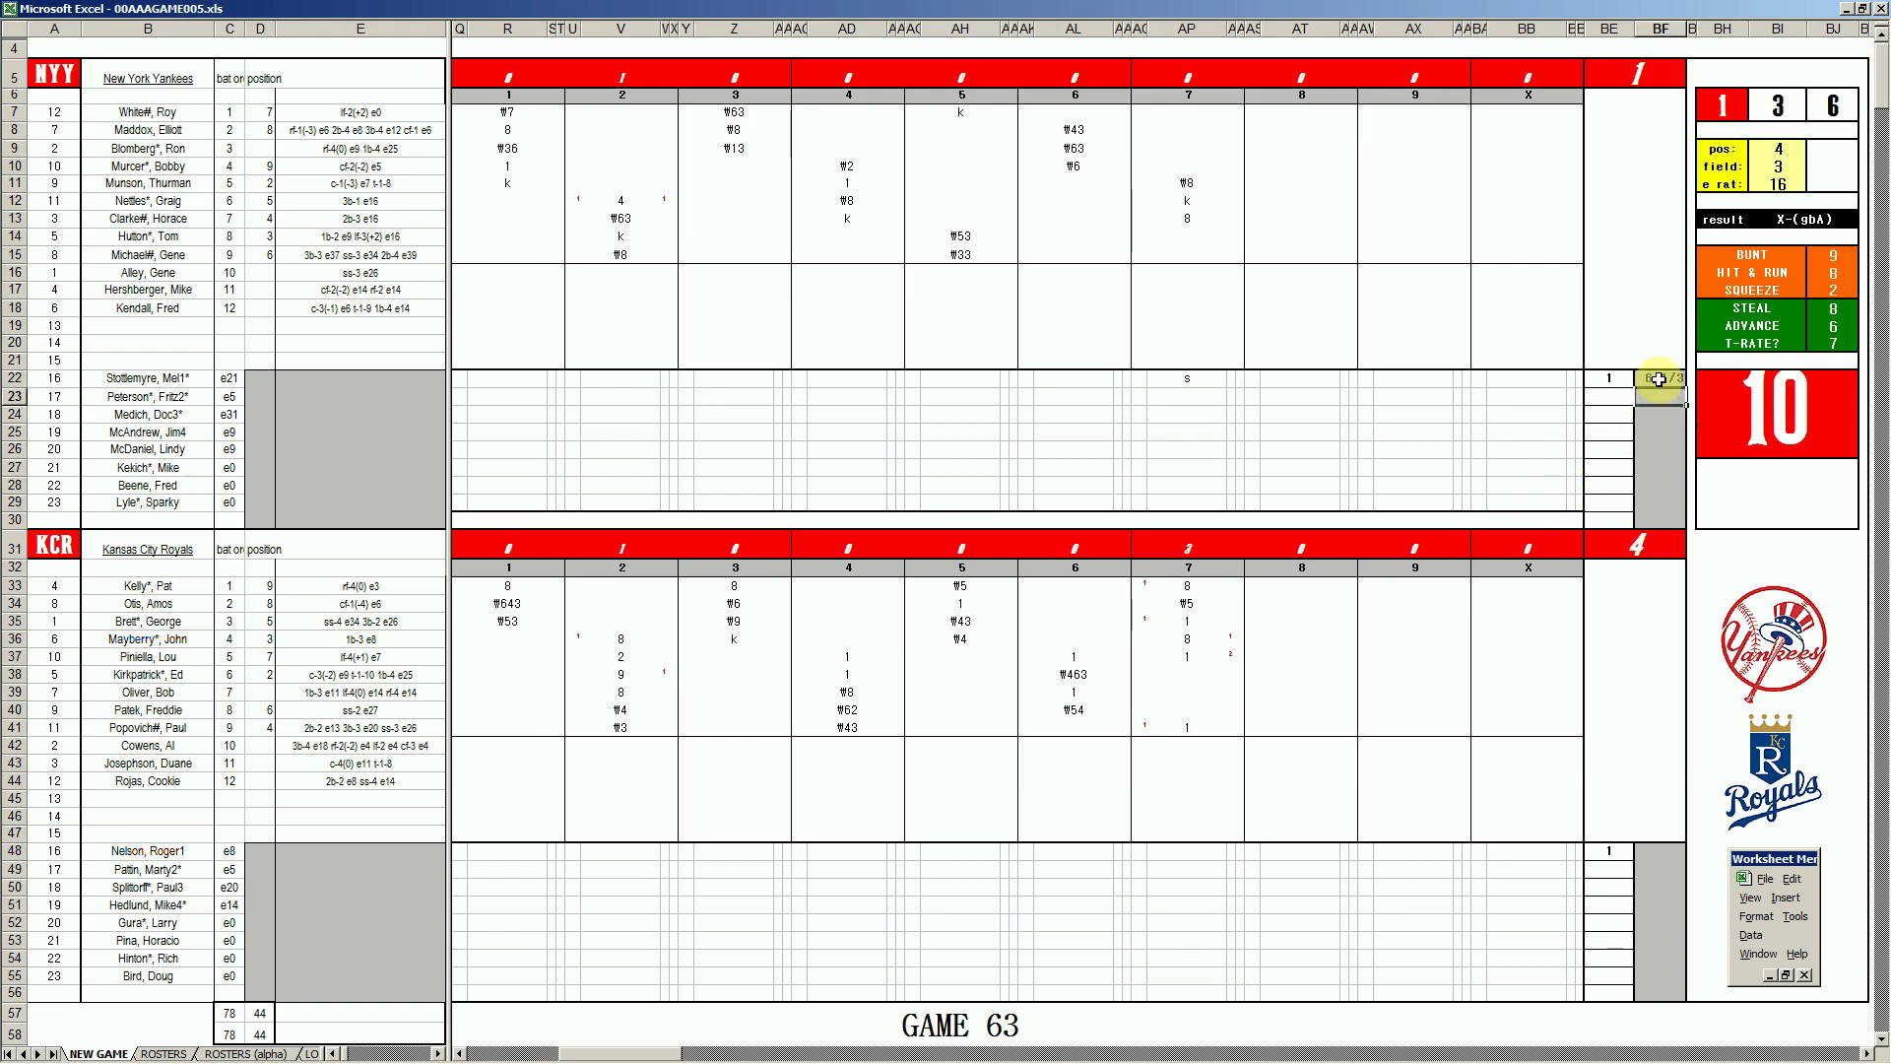
key("Left")
key("Down")
key("Down")
key("Down")
key("Down")
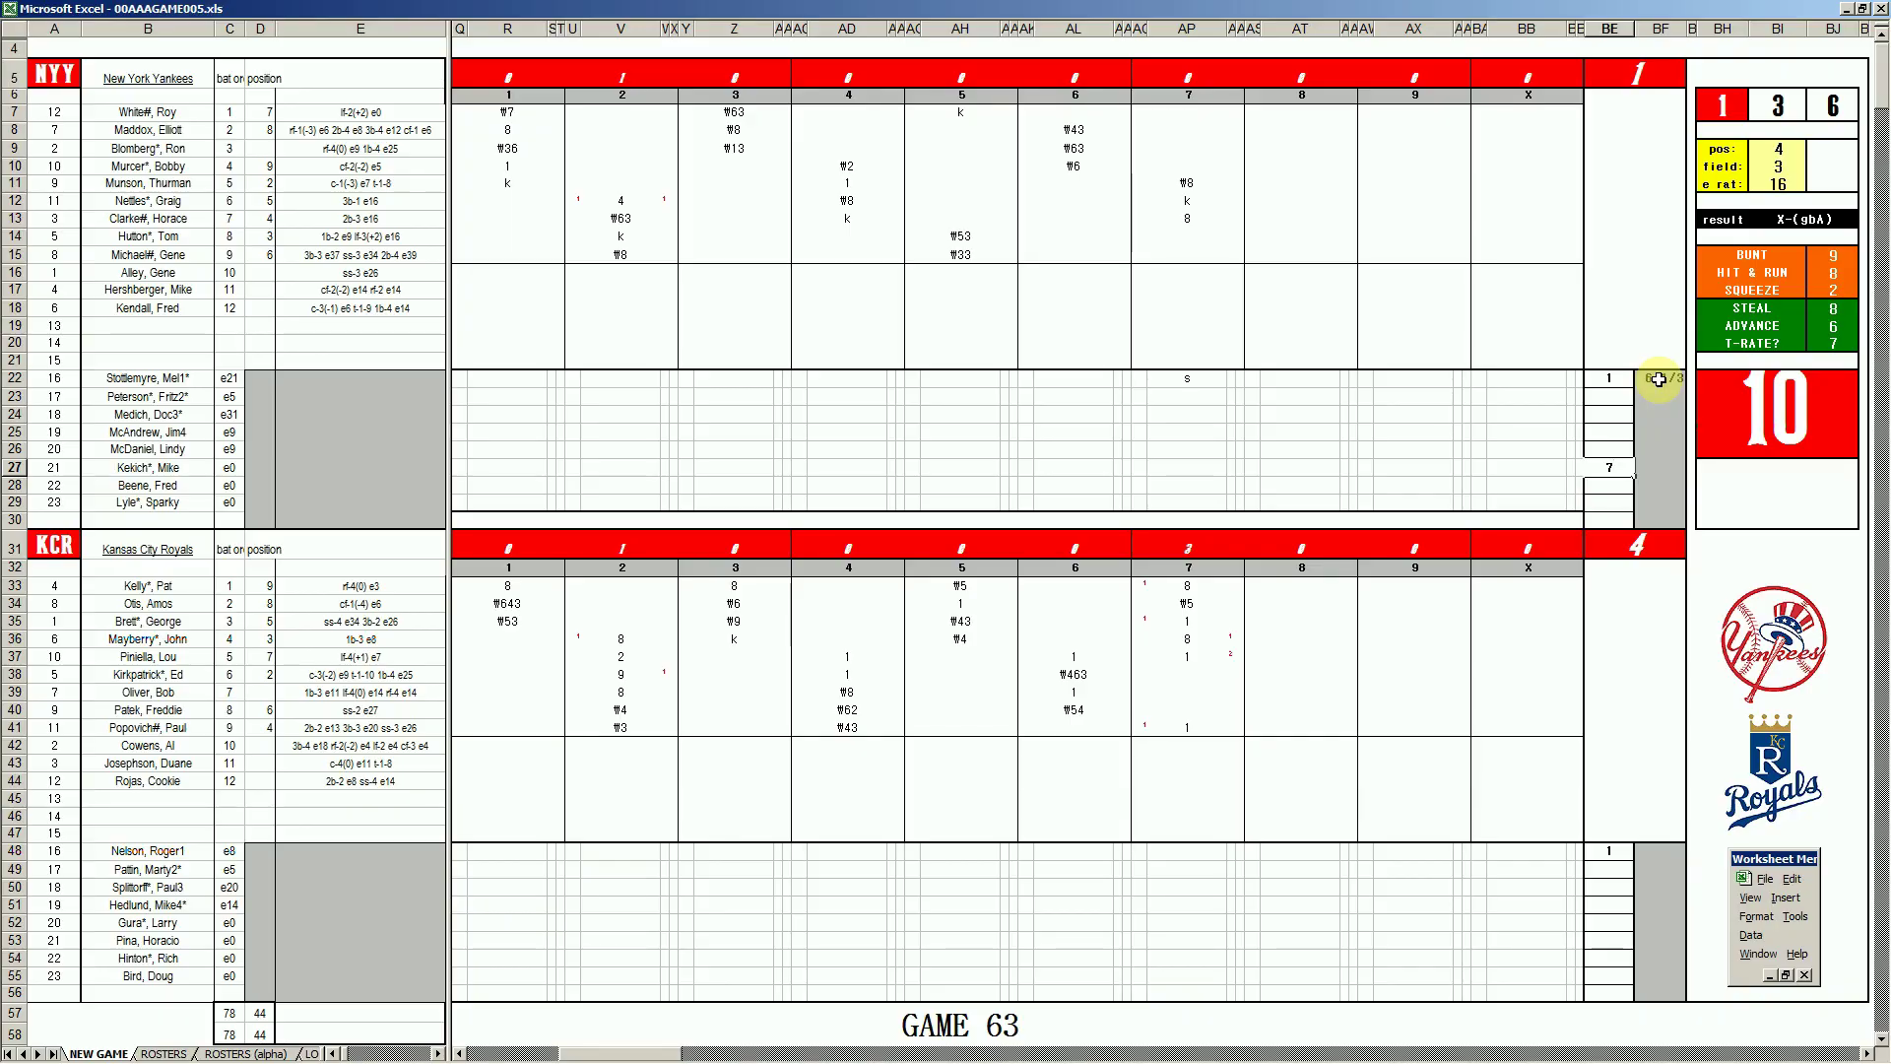
key("Left")
key("Left")
key("Left")
key("Left")
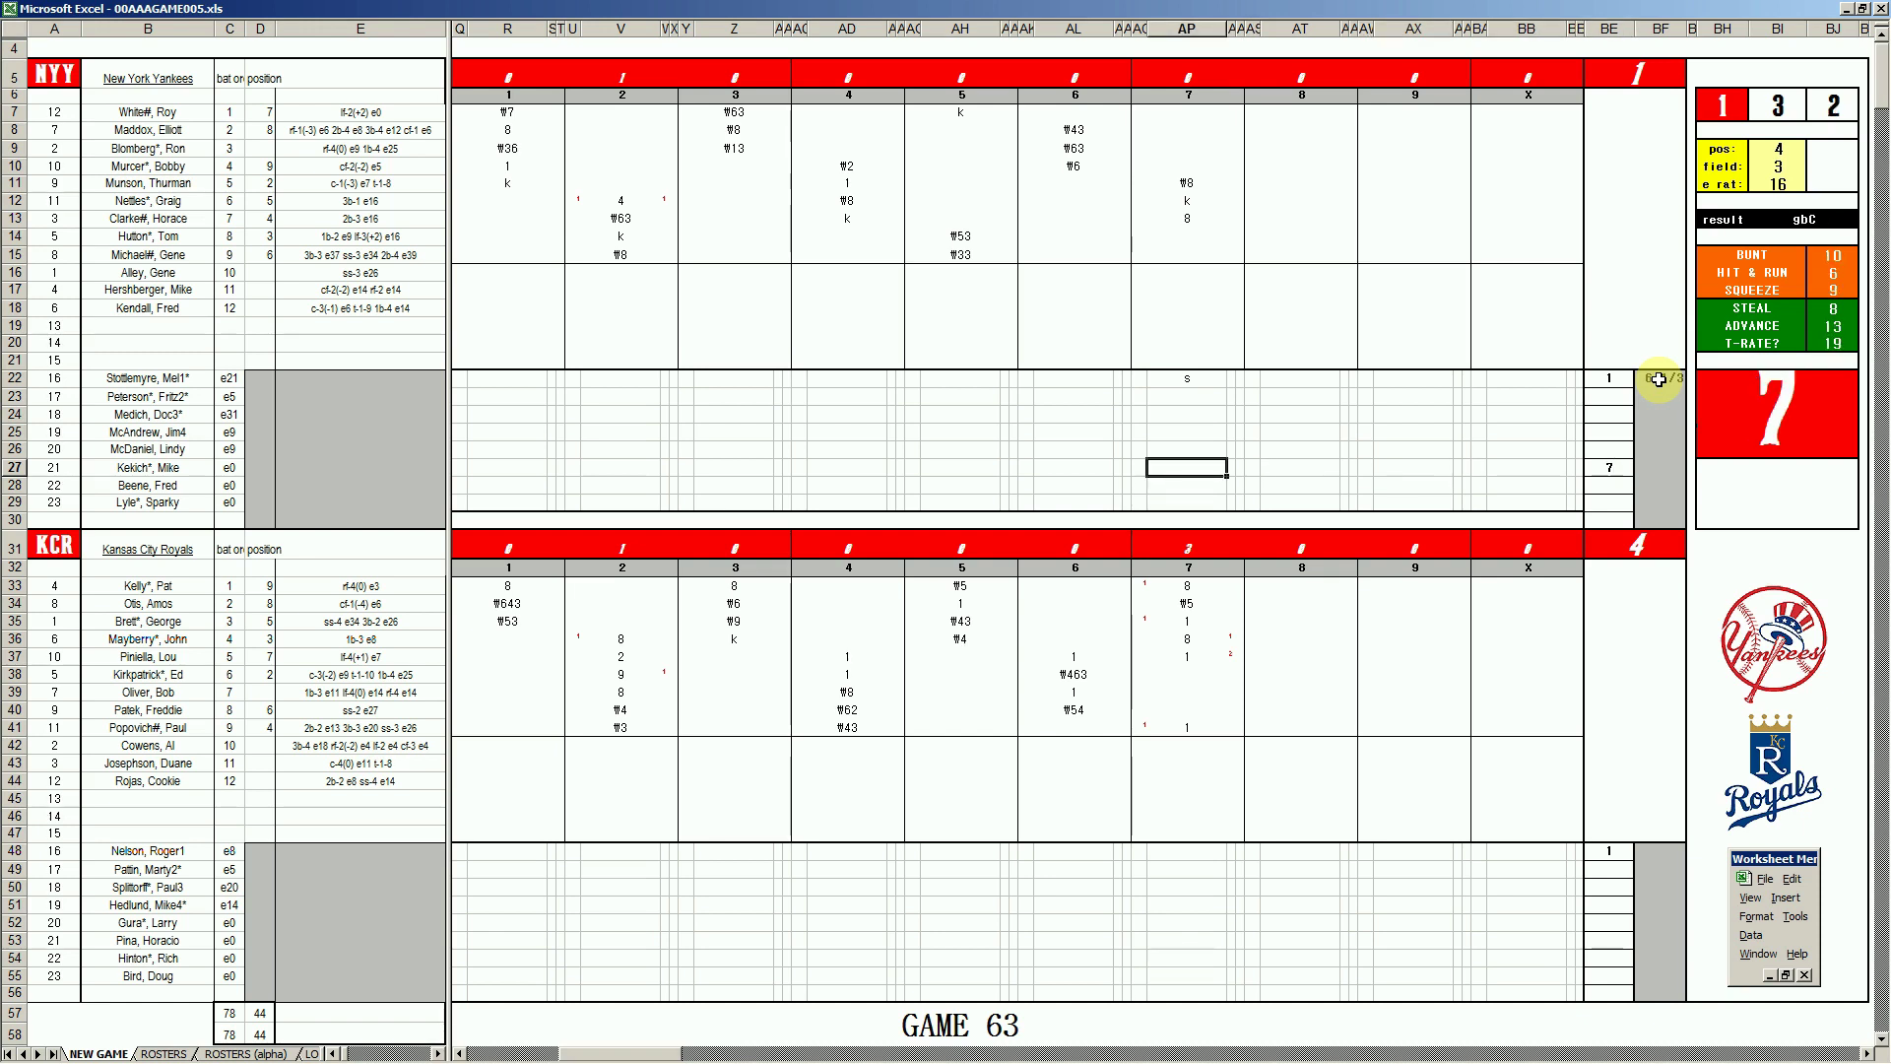
type("ek")
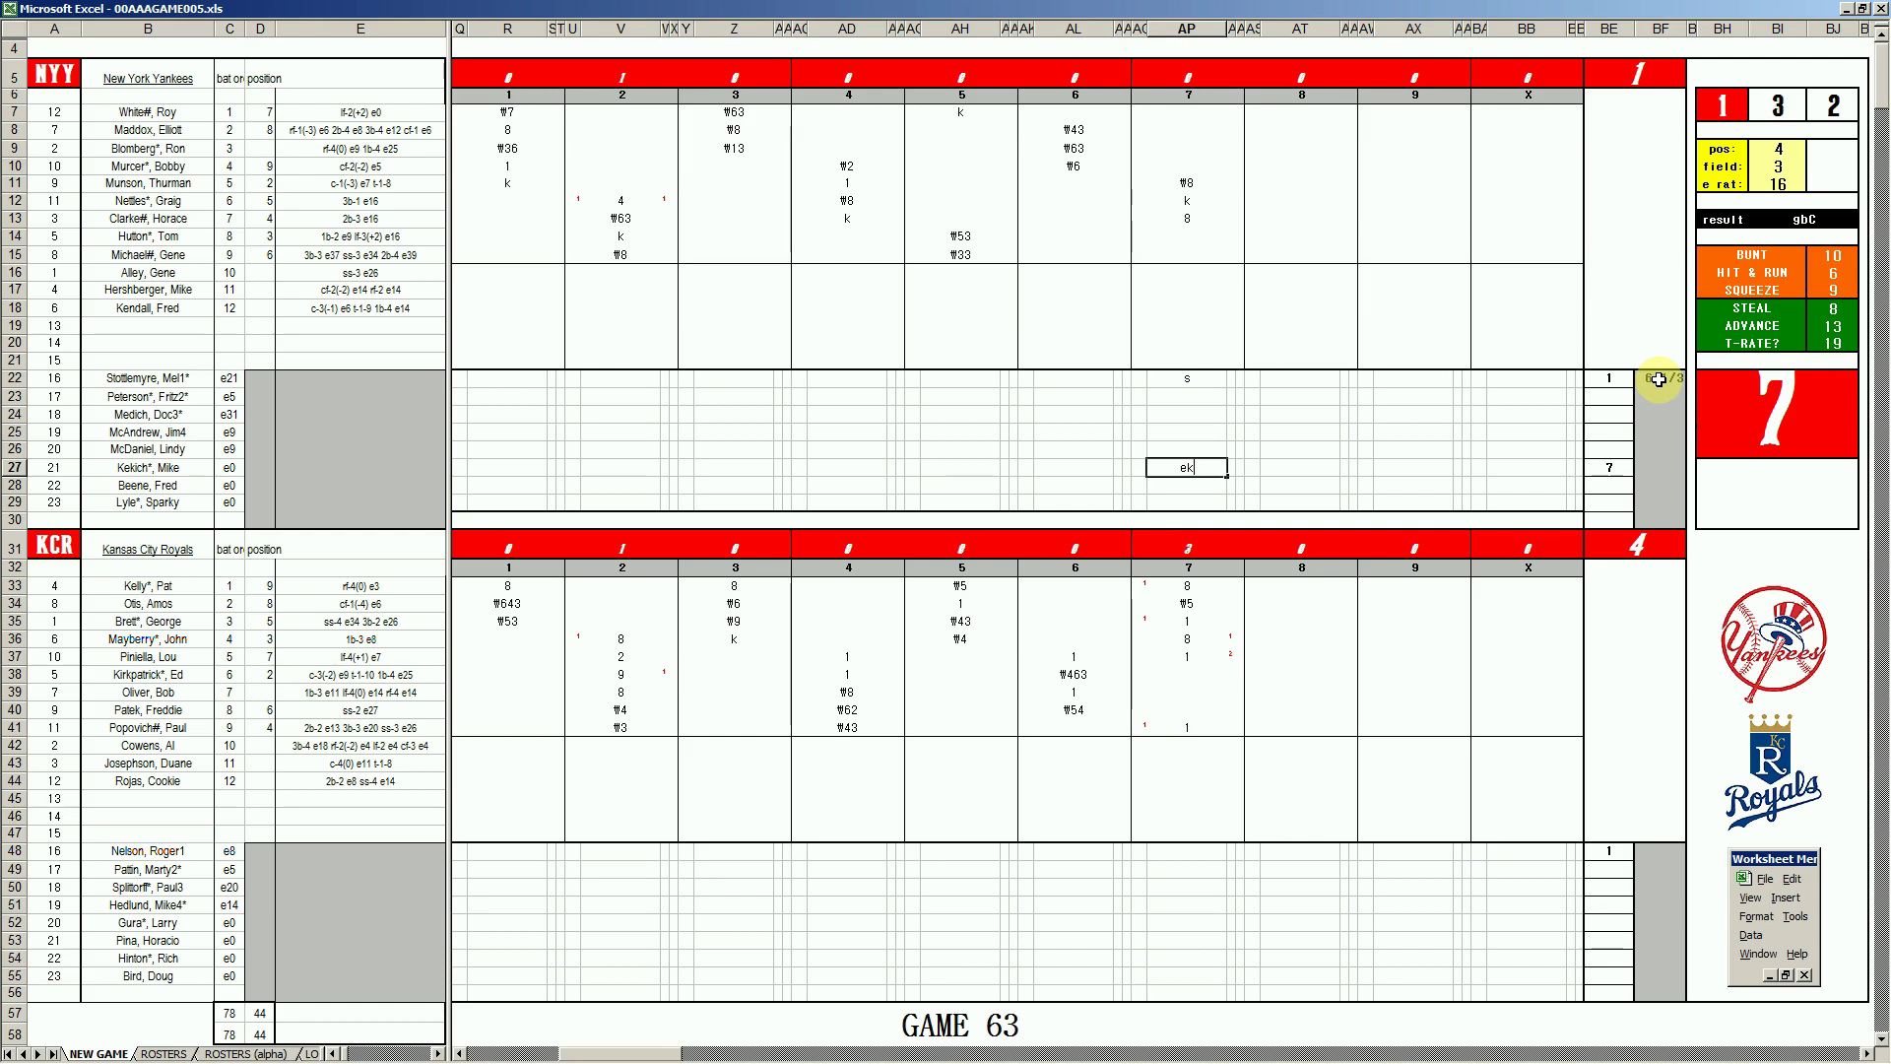
left_click(1191, 675)
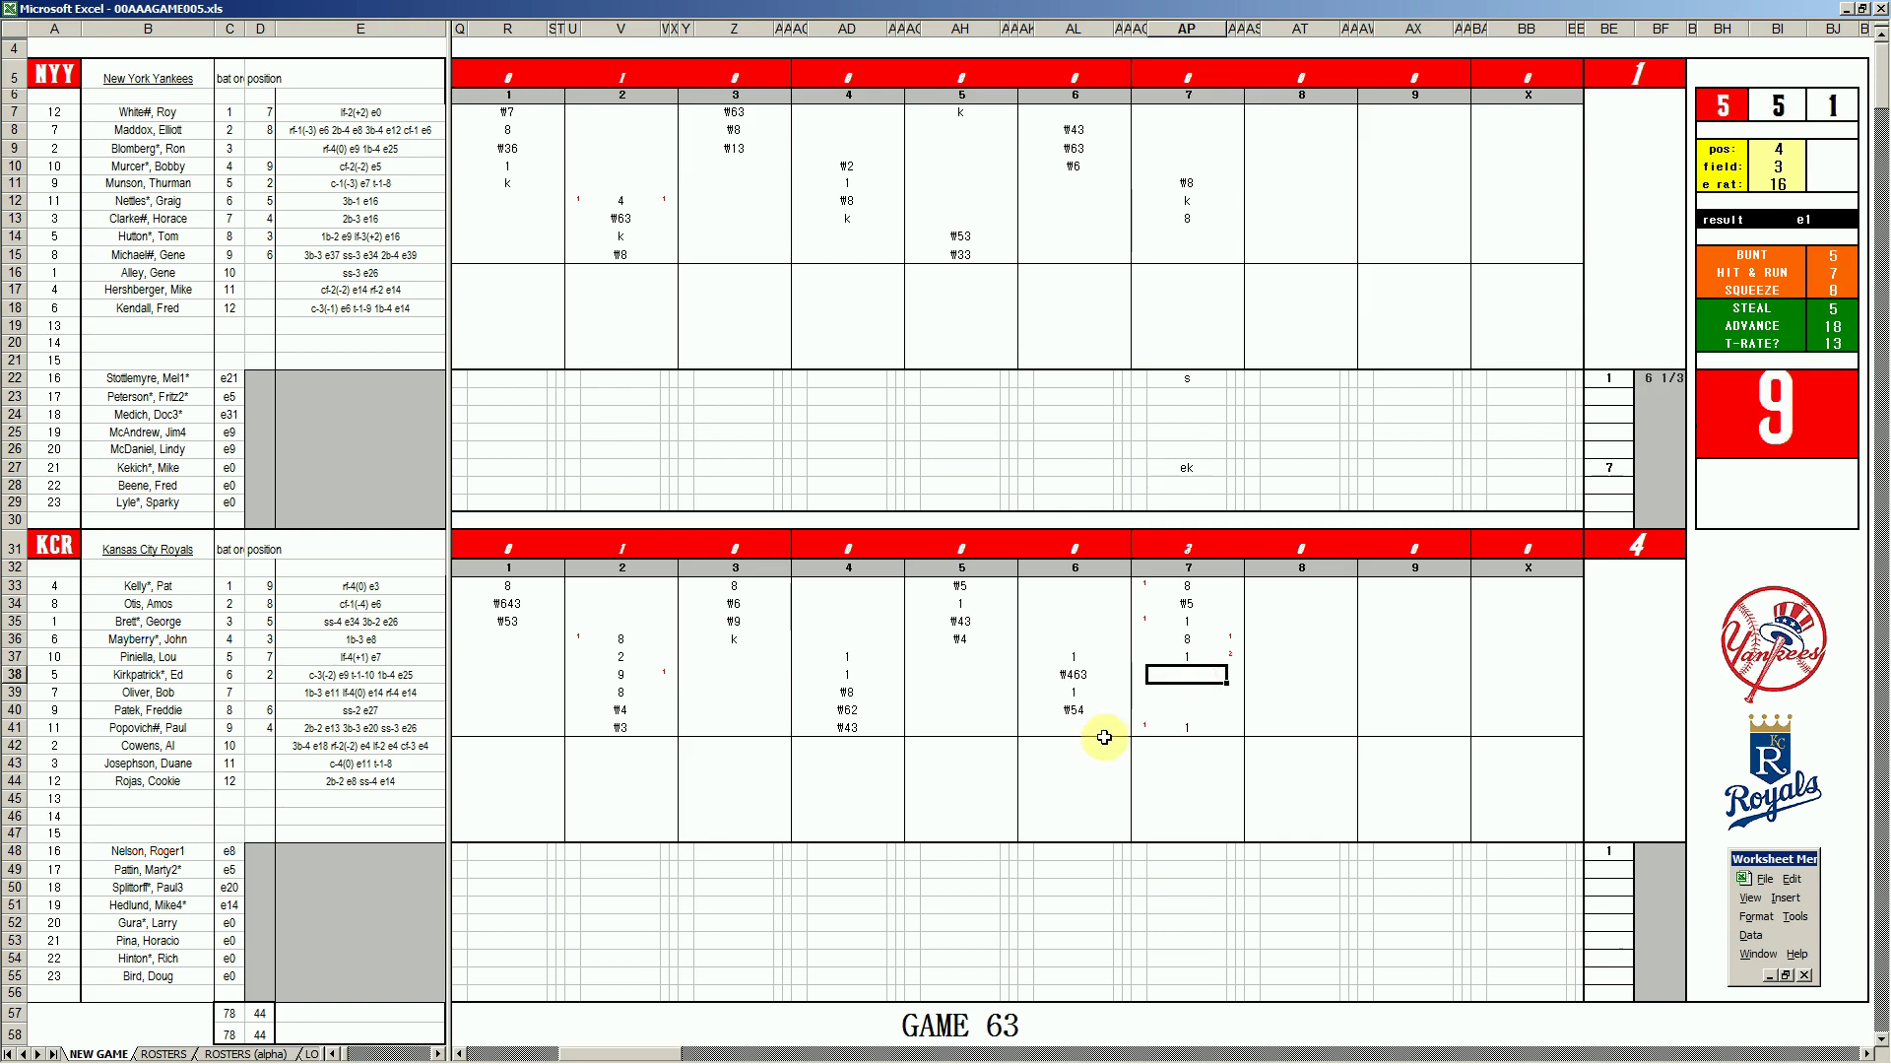
Enter k, 1 and 8 in AP38–AP40 and mark a run at row 36, bringing the Royals to 5.
type("k")
key("Return")
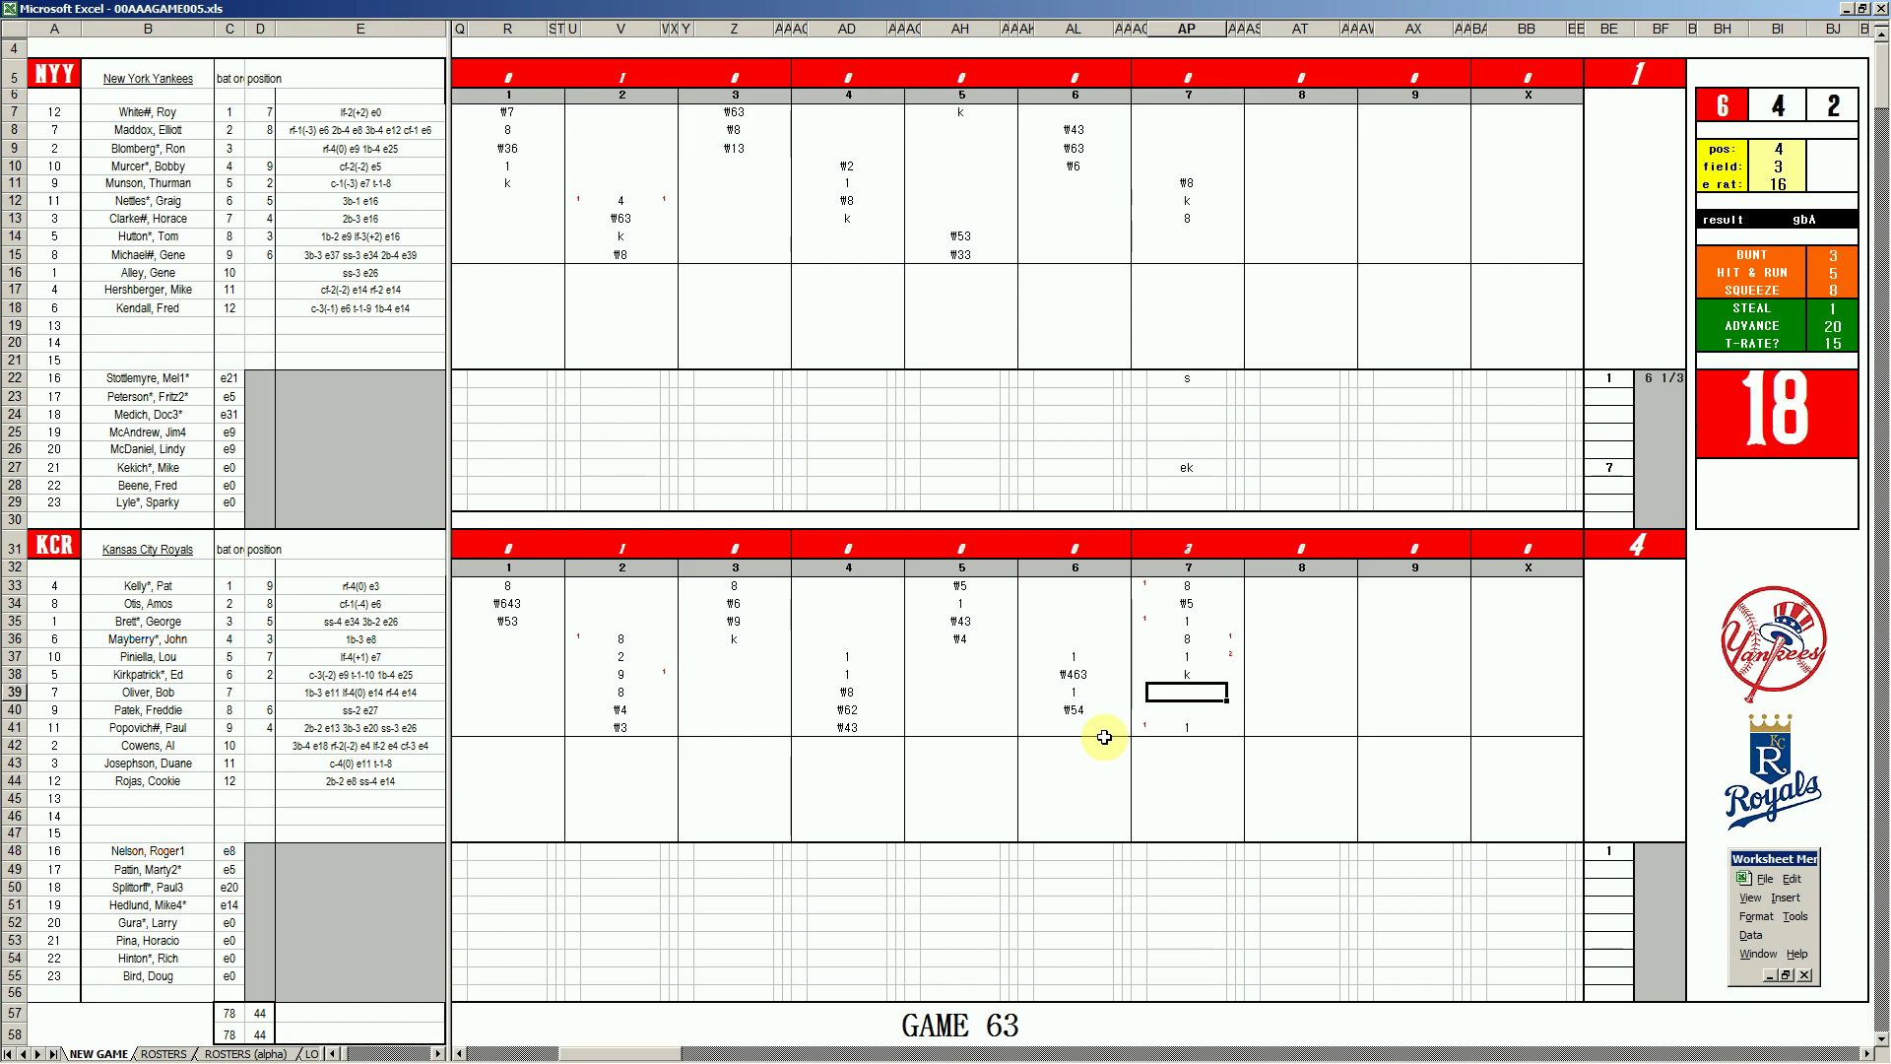
type("1")
key("Return")
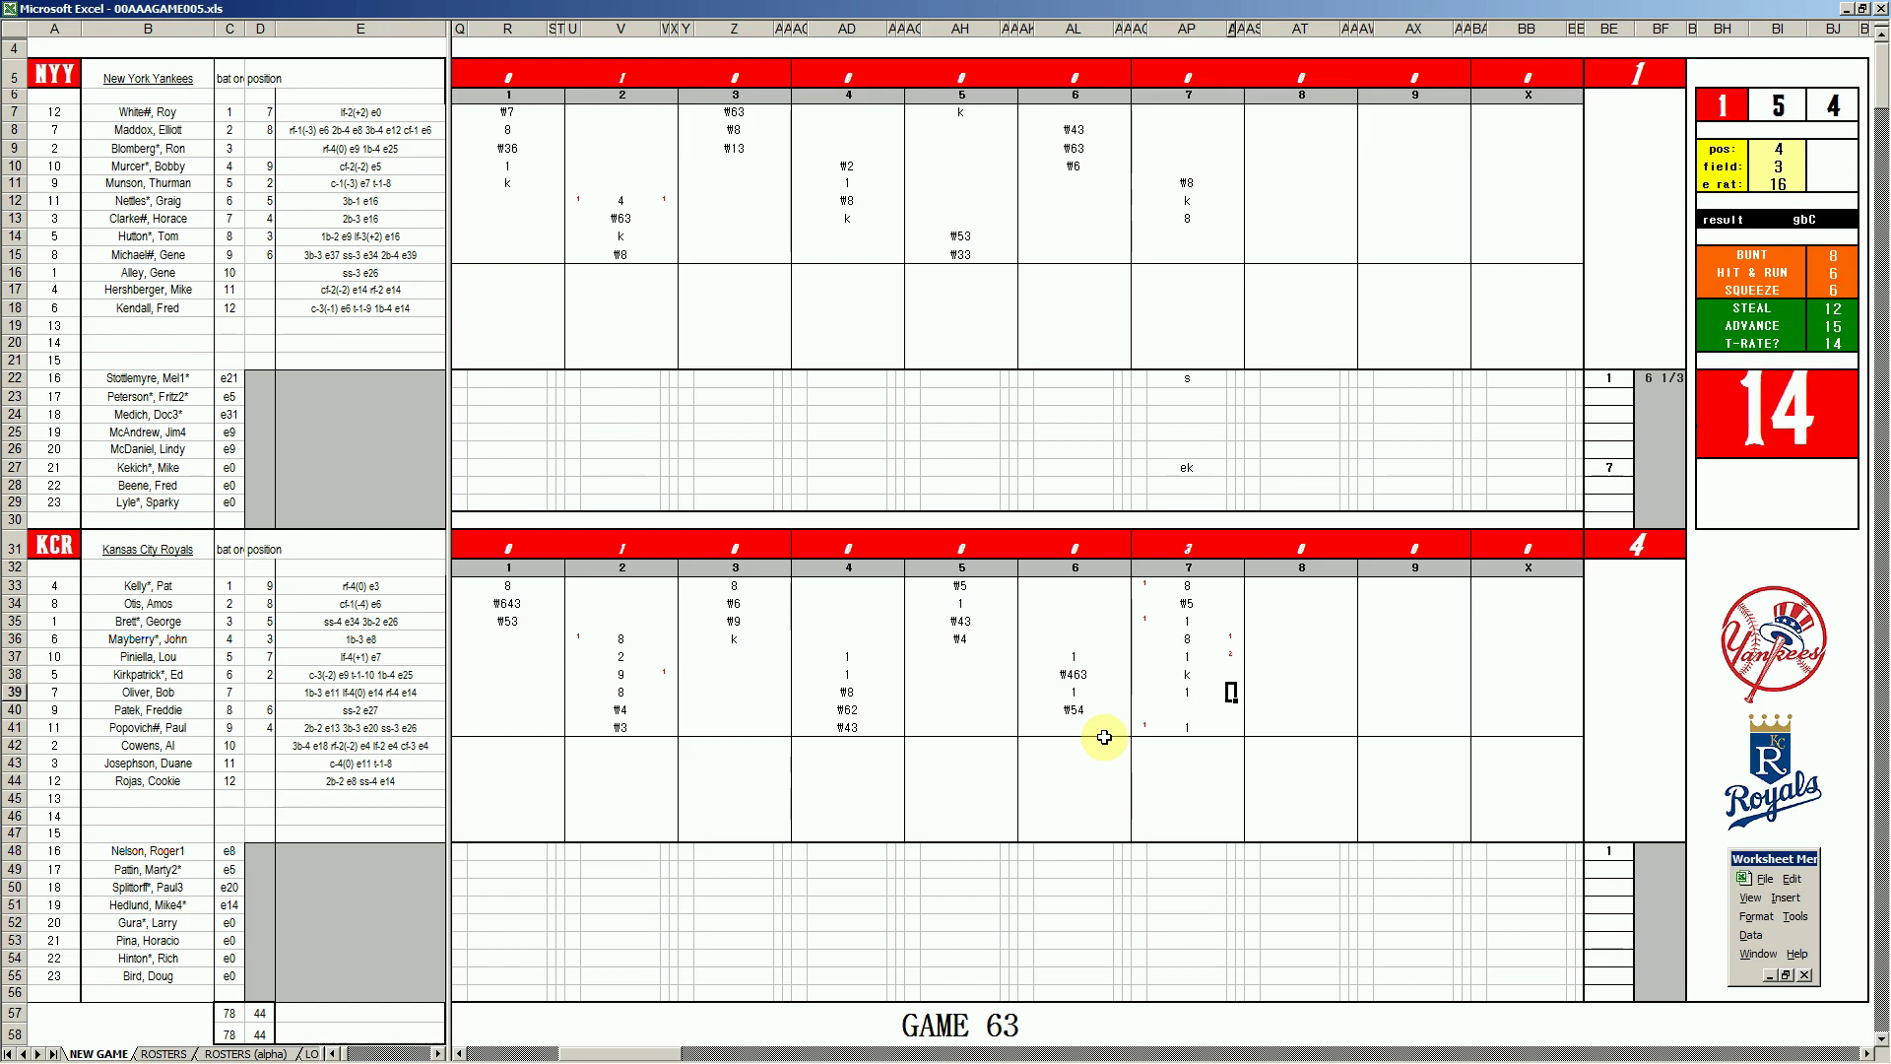
key("Left")
key("Up")
key("Up")
key("Up")
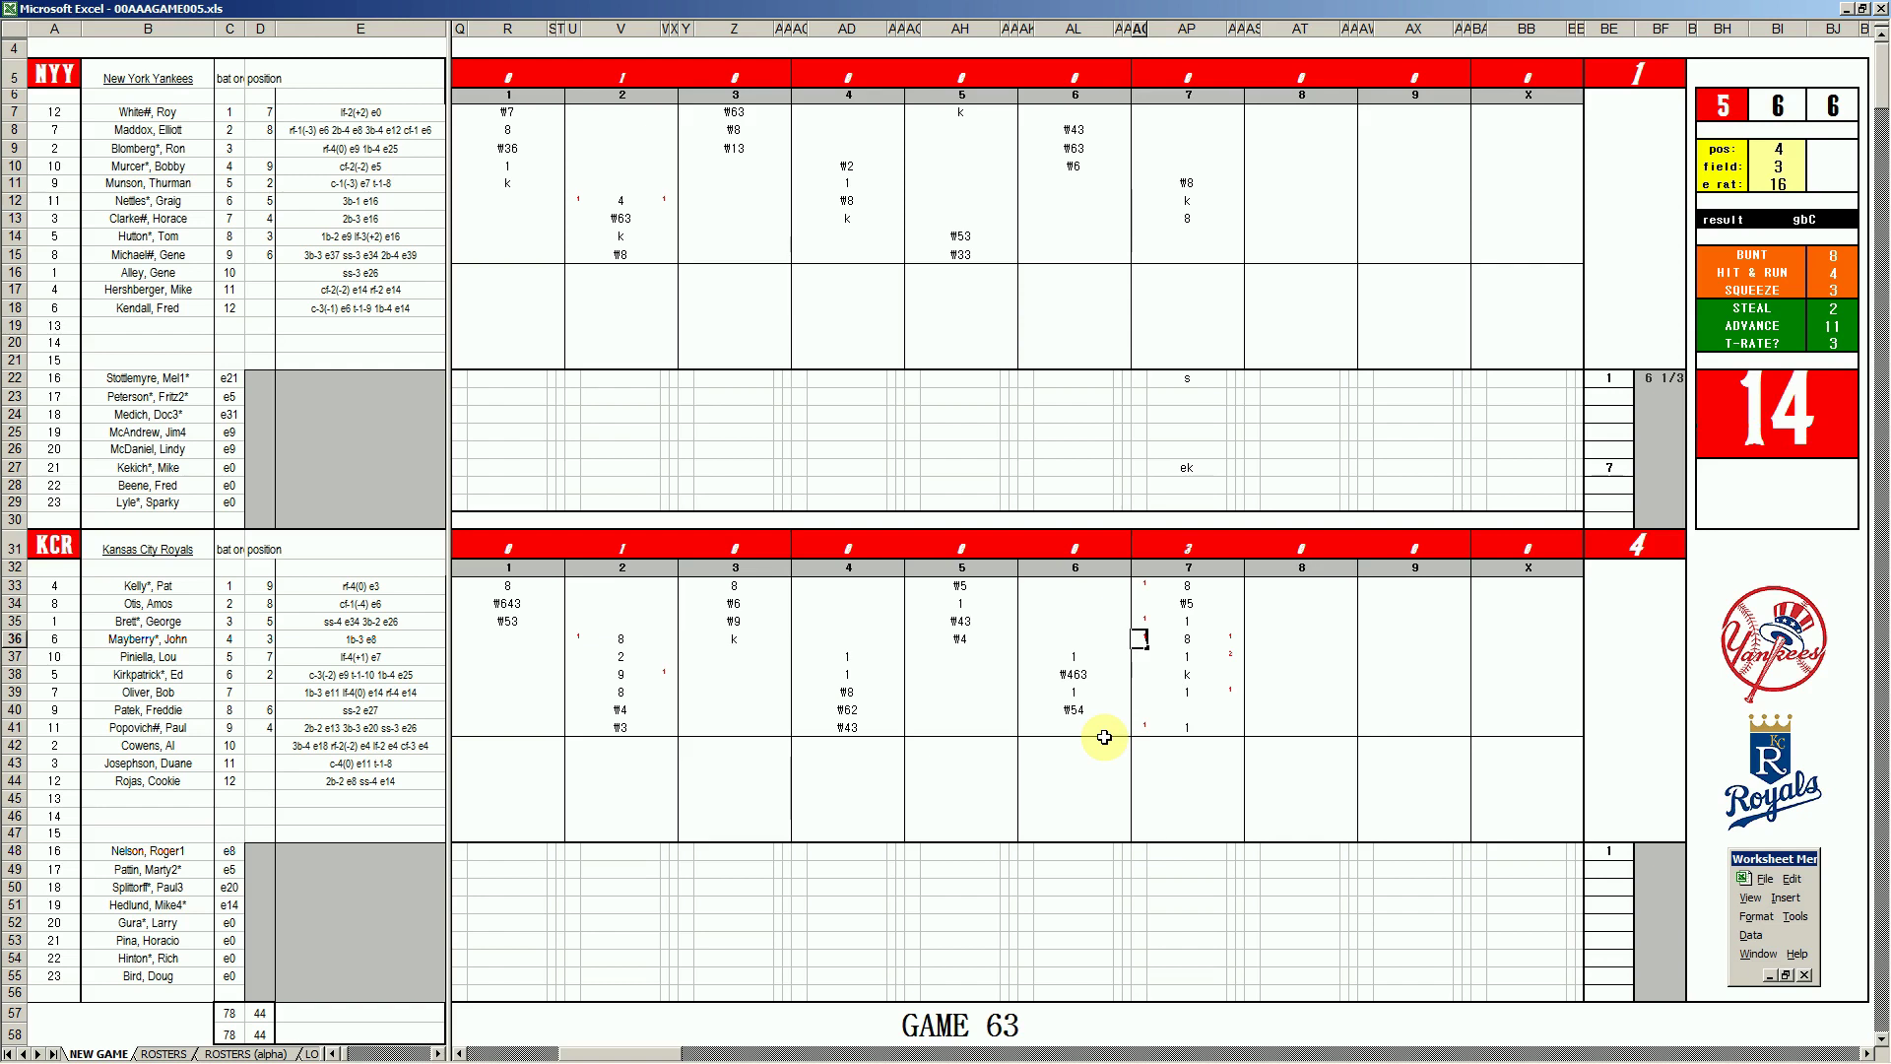
type("1")
key("Return")
key("Right")
key("Down")
key("Down")
key("Down")
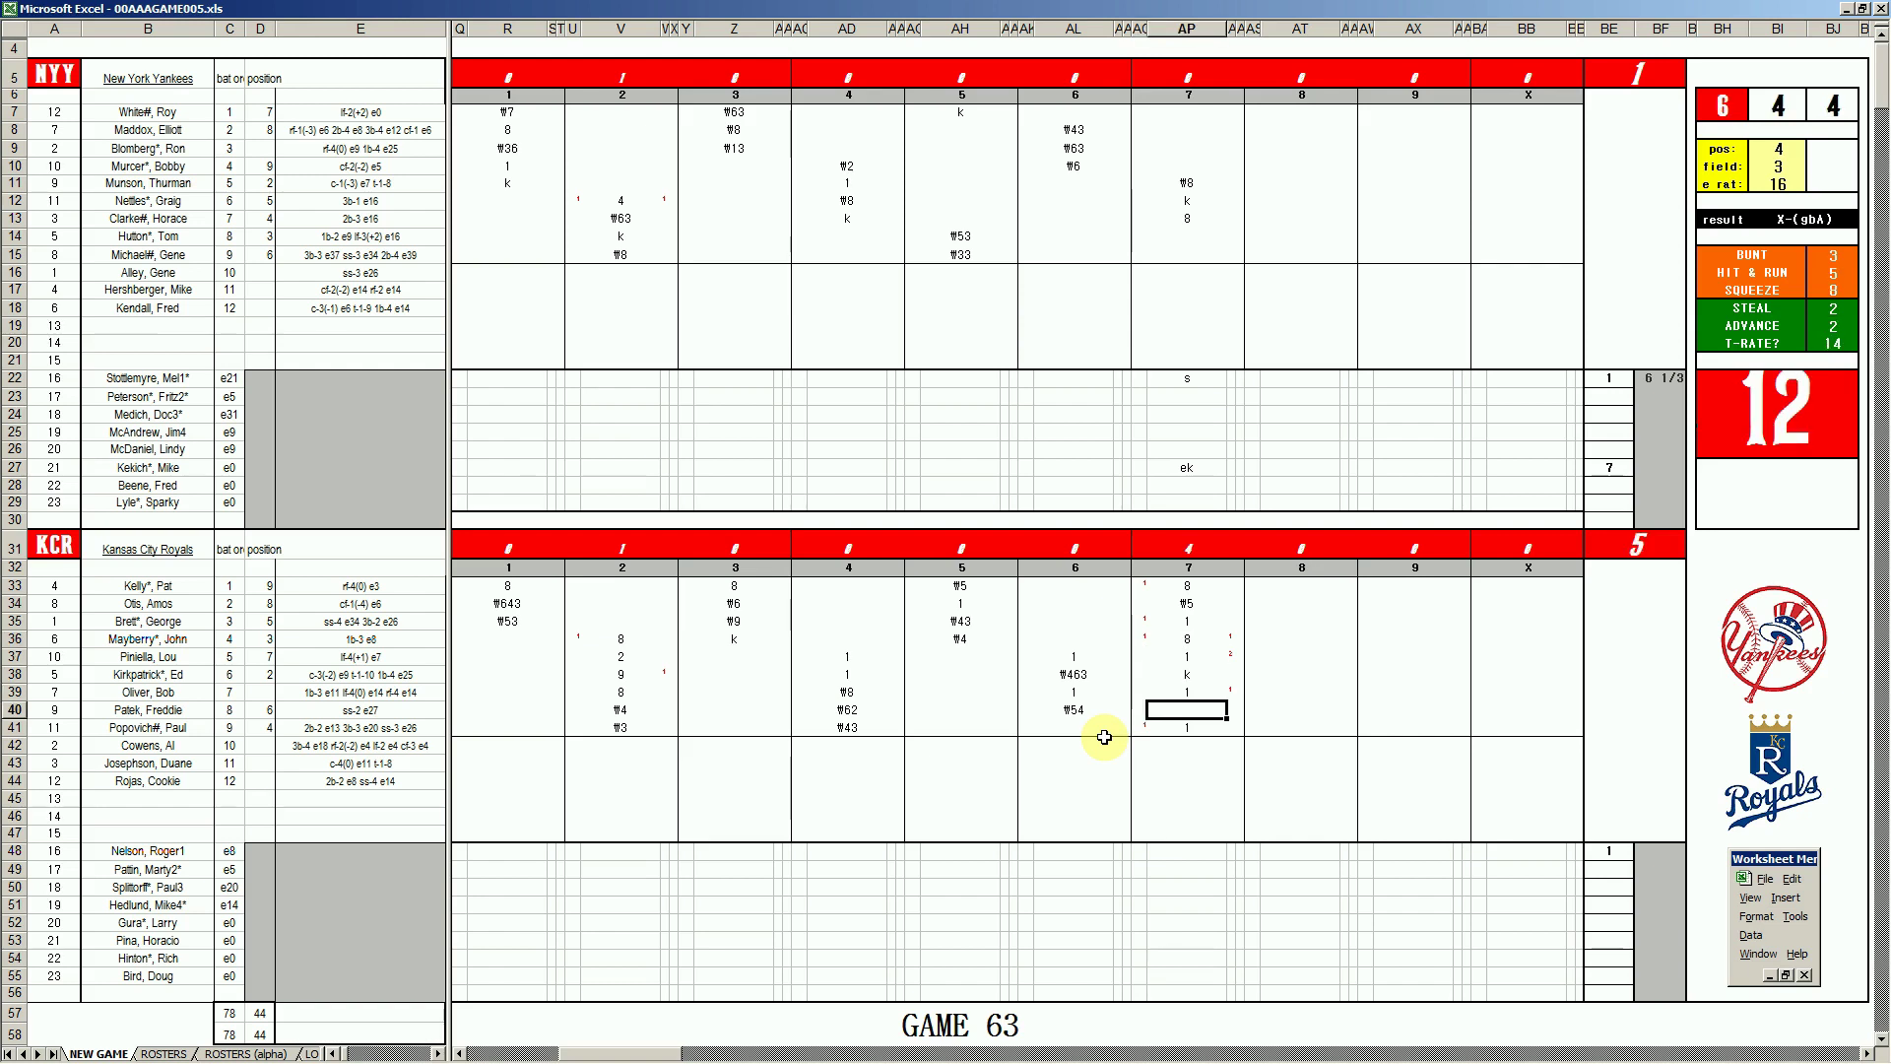
type("8")
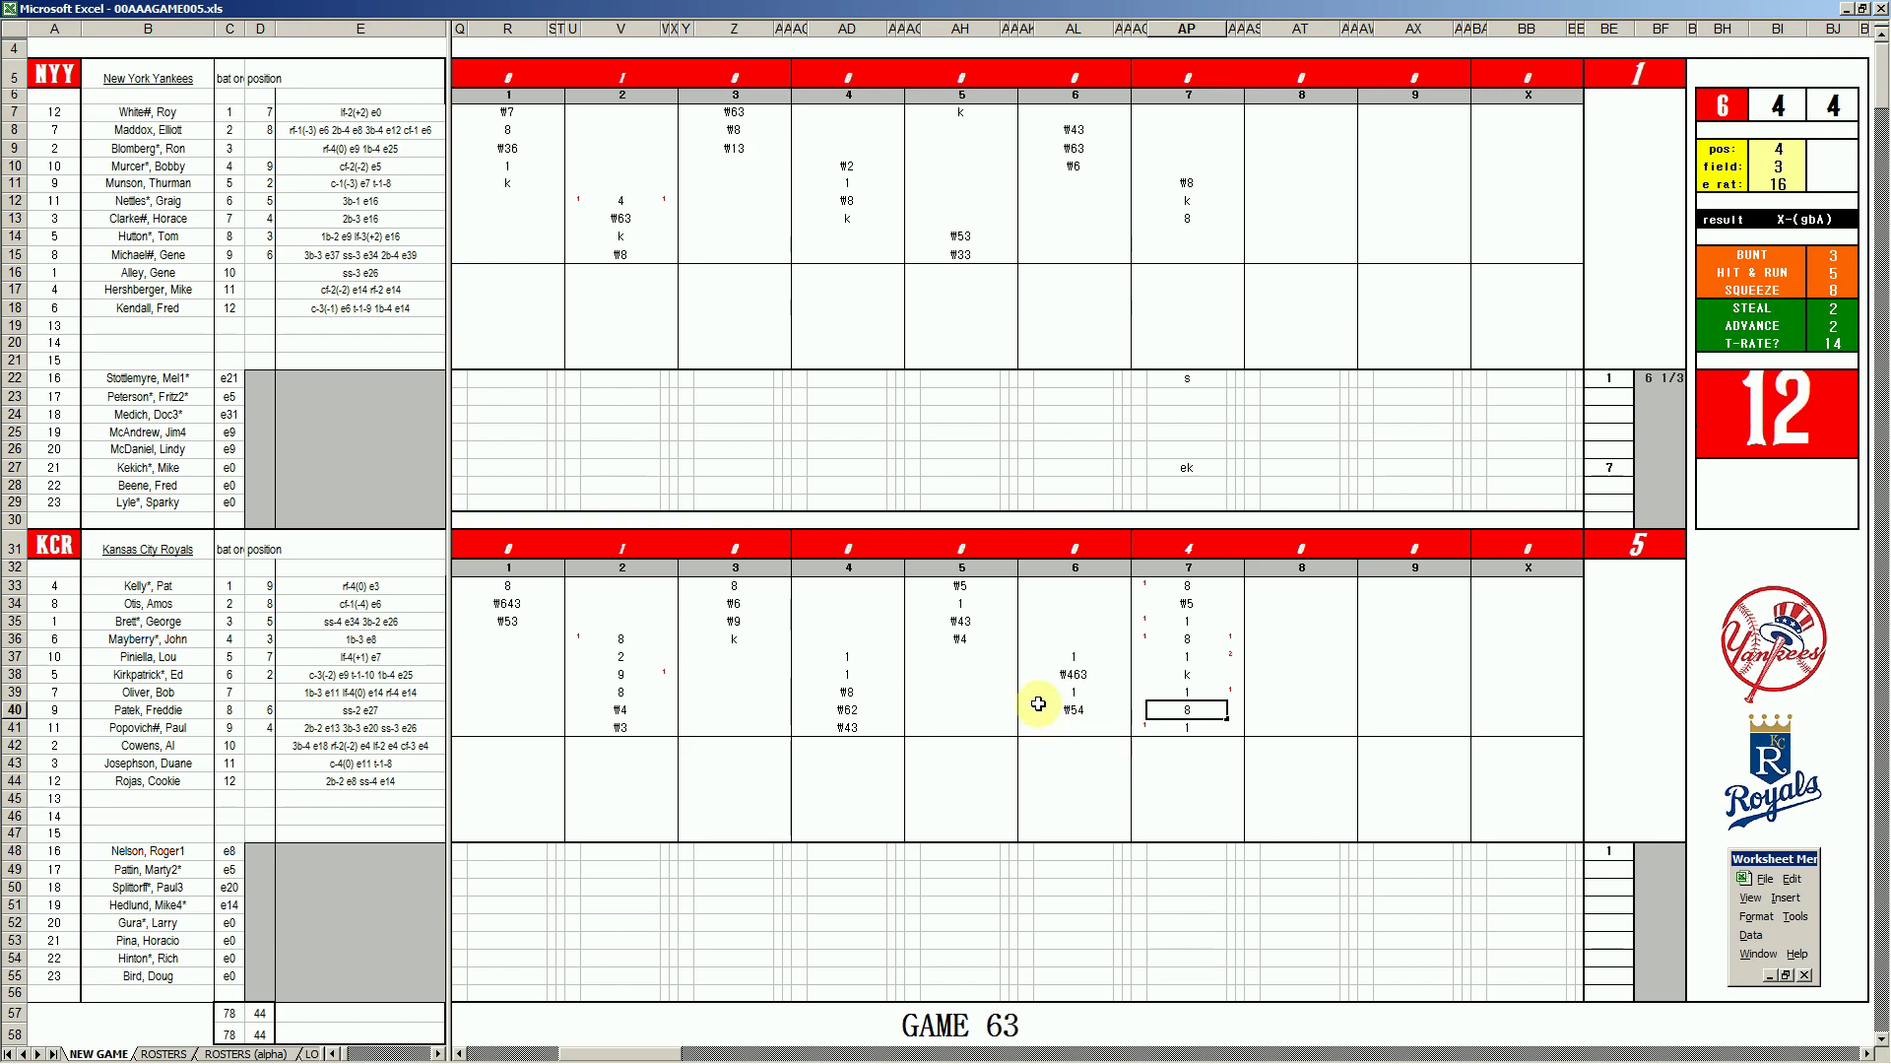
left_click(1291, 727)
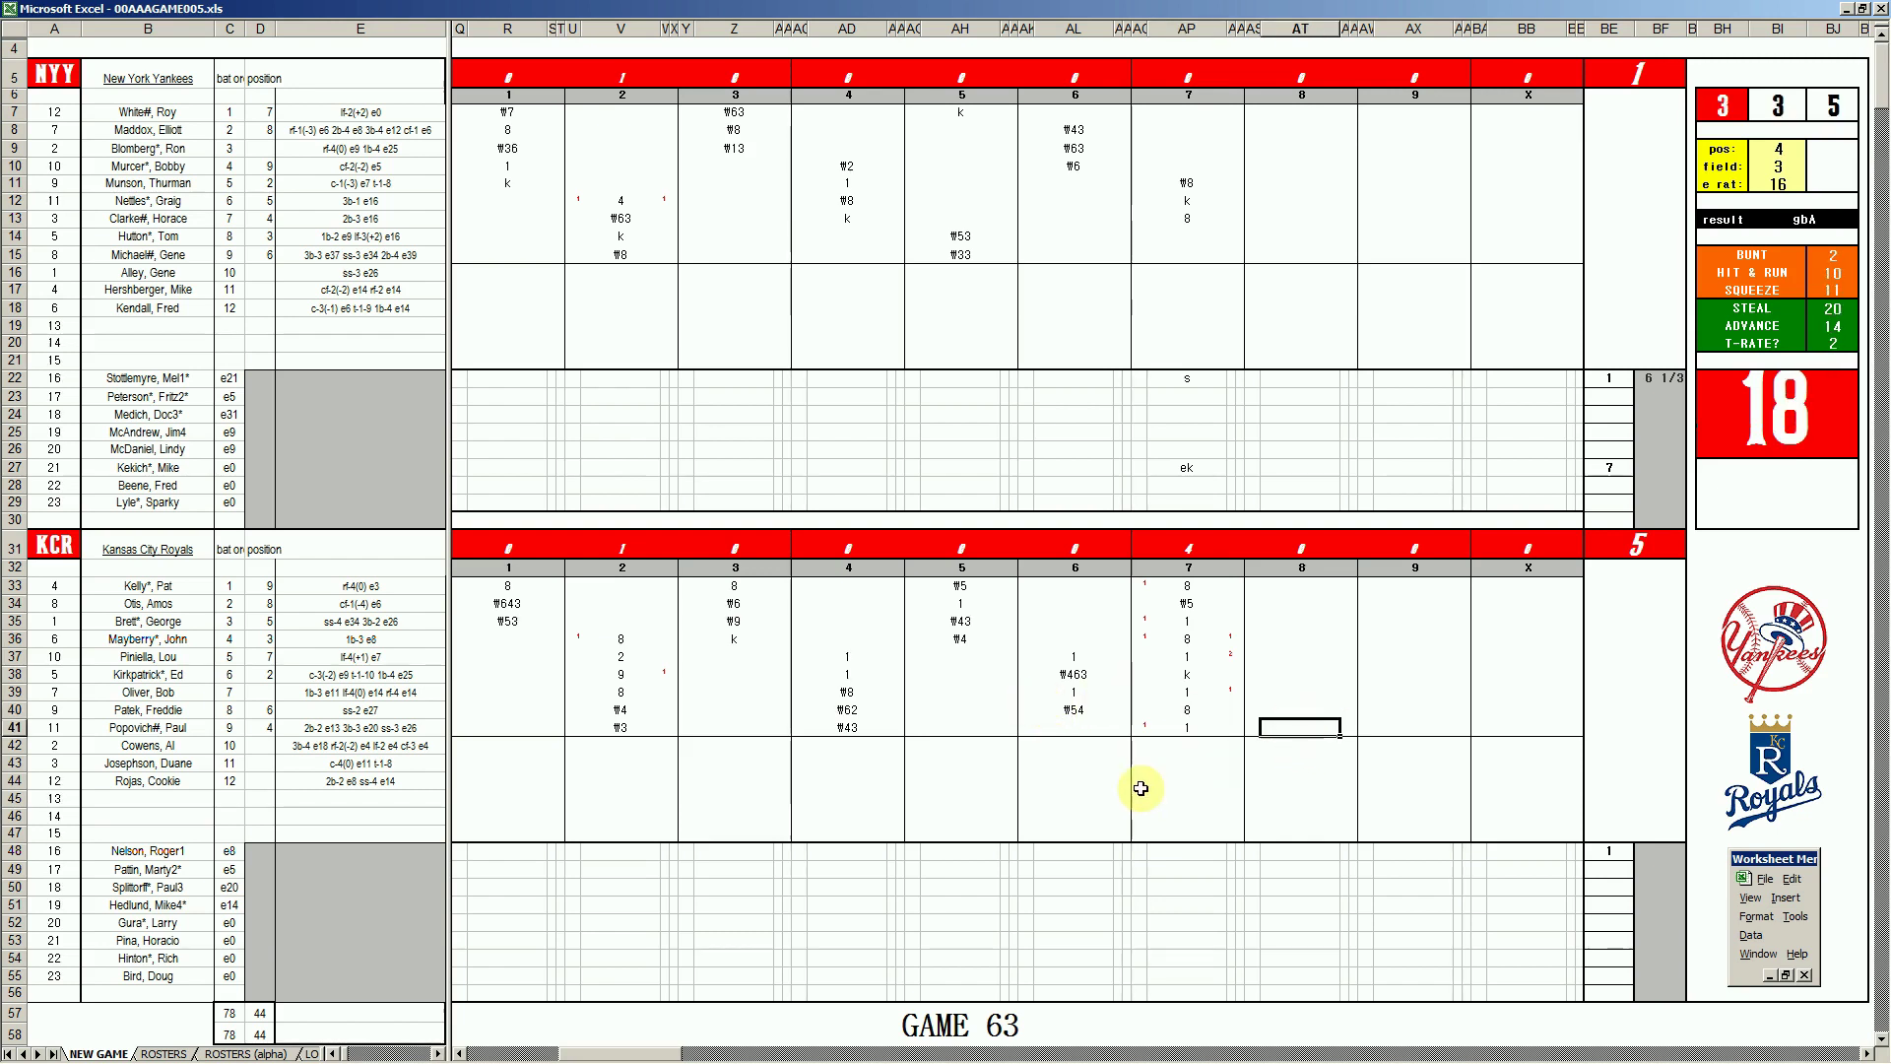
Enter ₩8 in AT41 for the Royals' ninth hitter in the eighth inning.
type("#8")
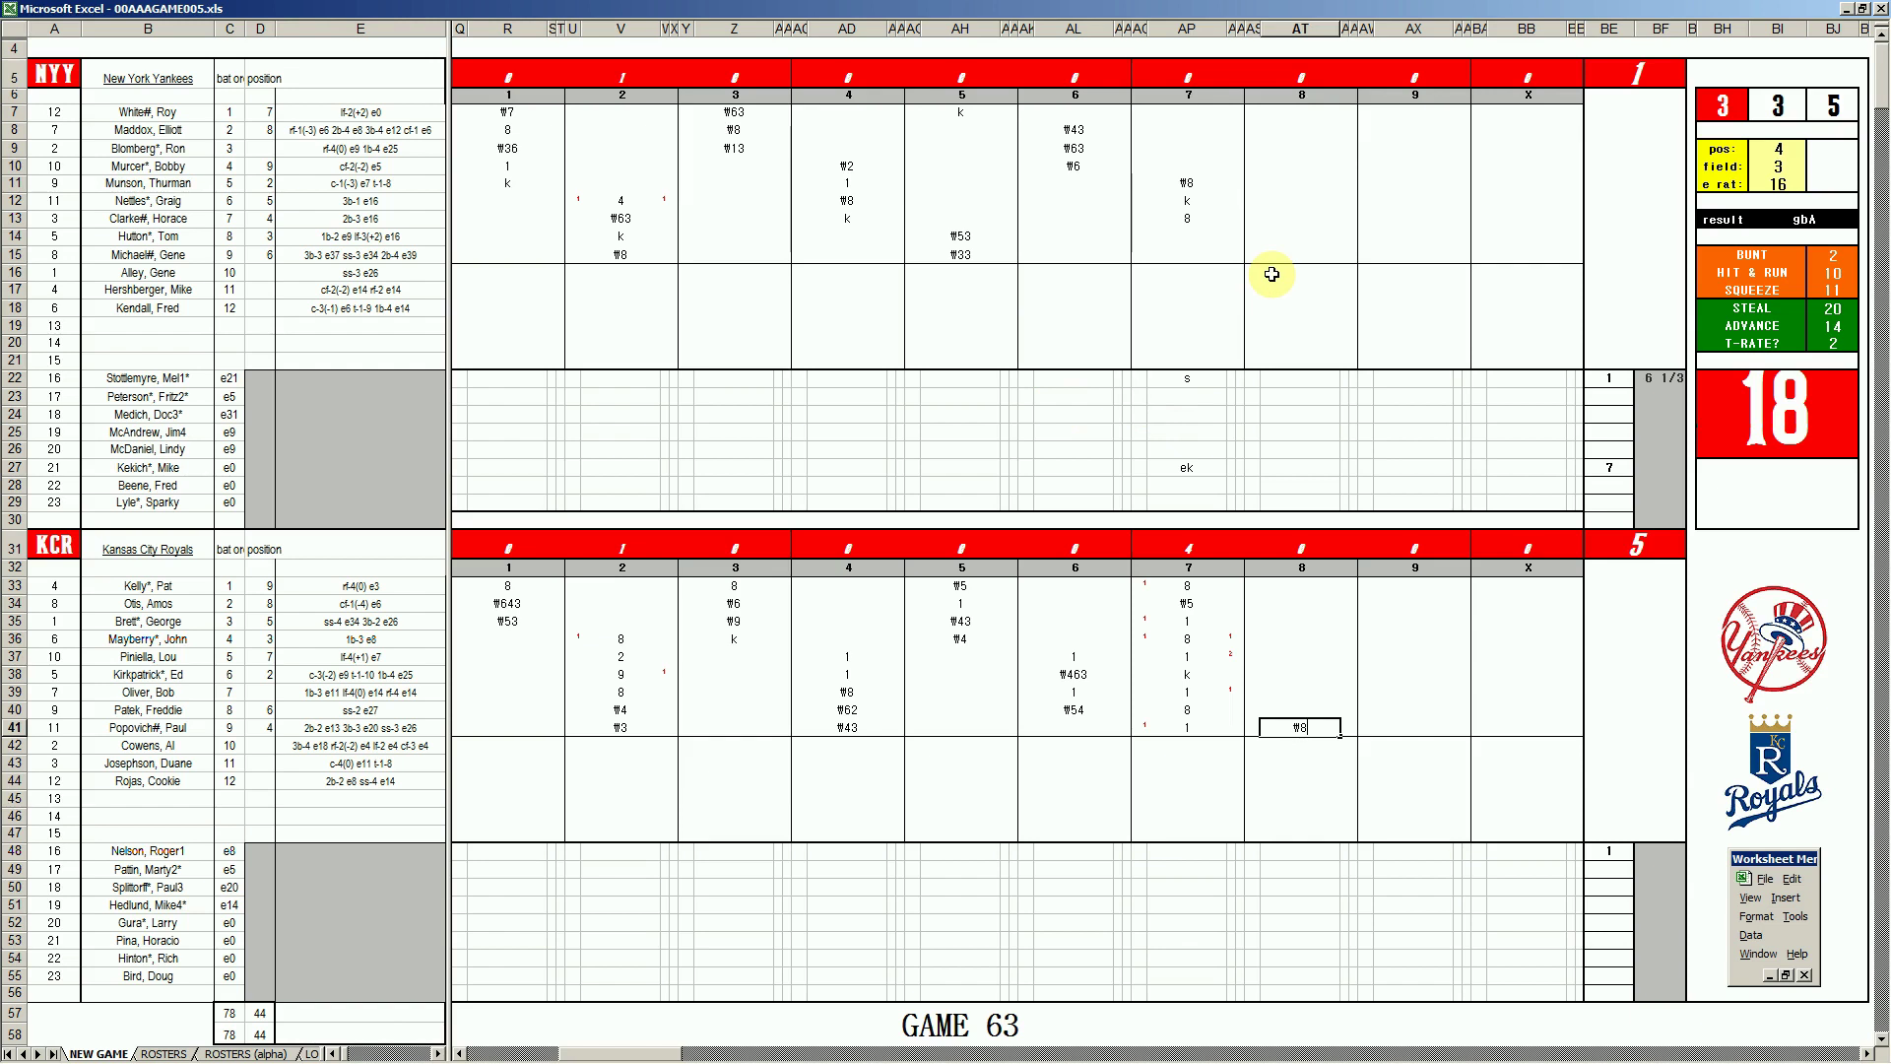
left_click(1287, 236)
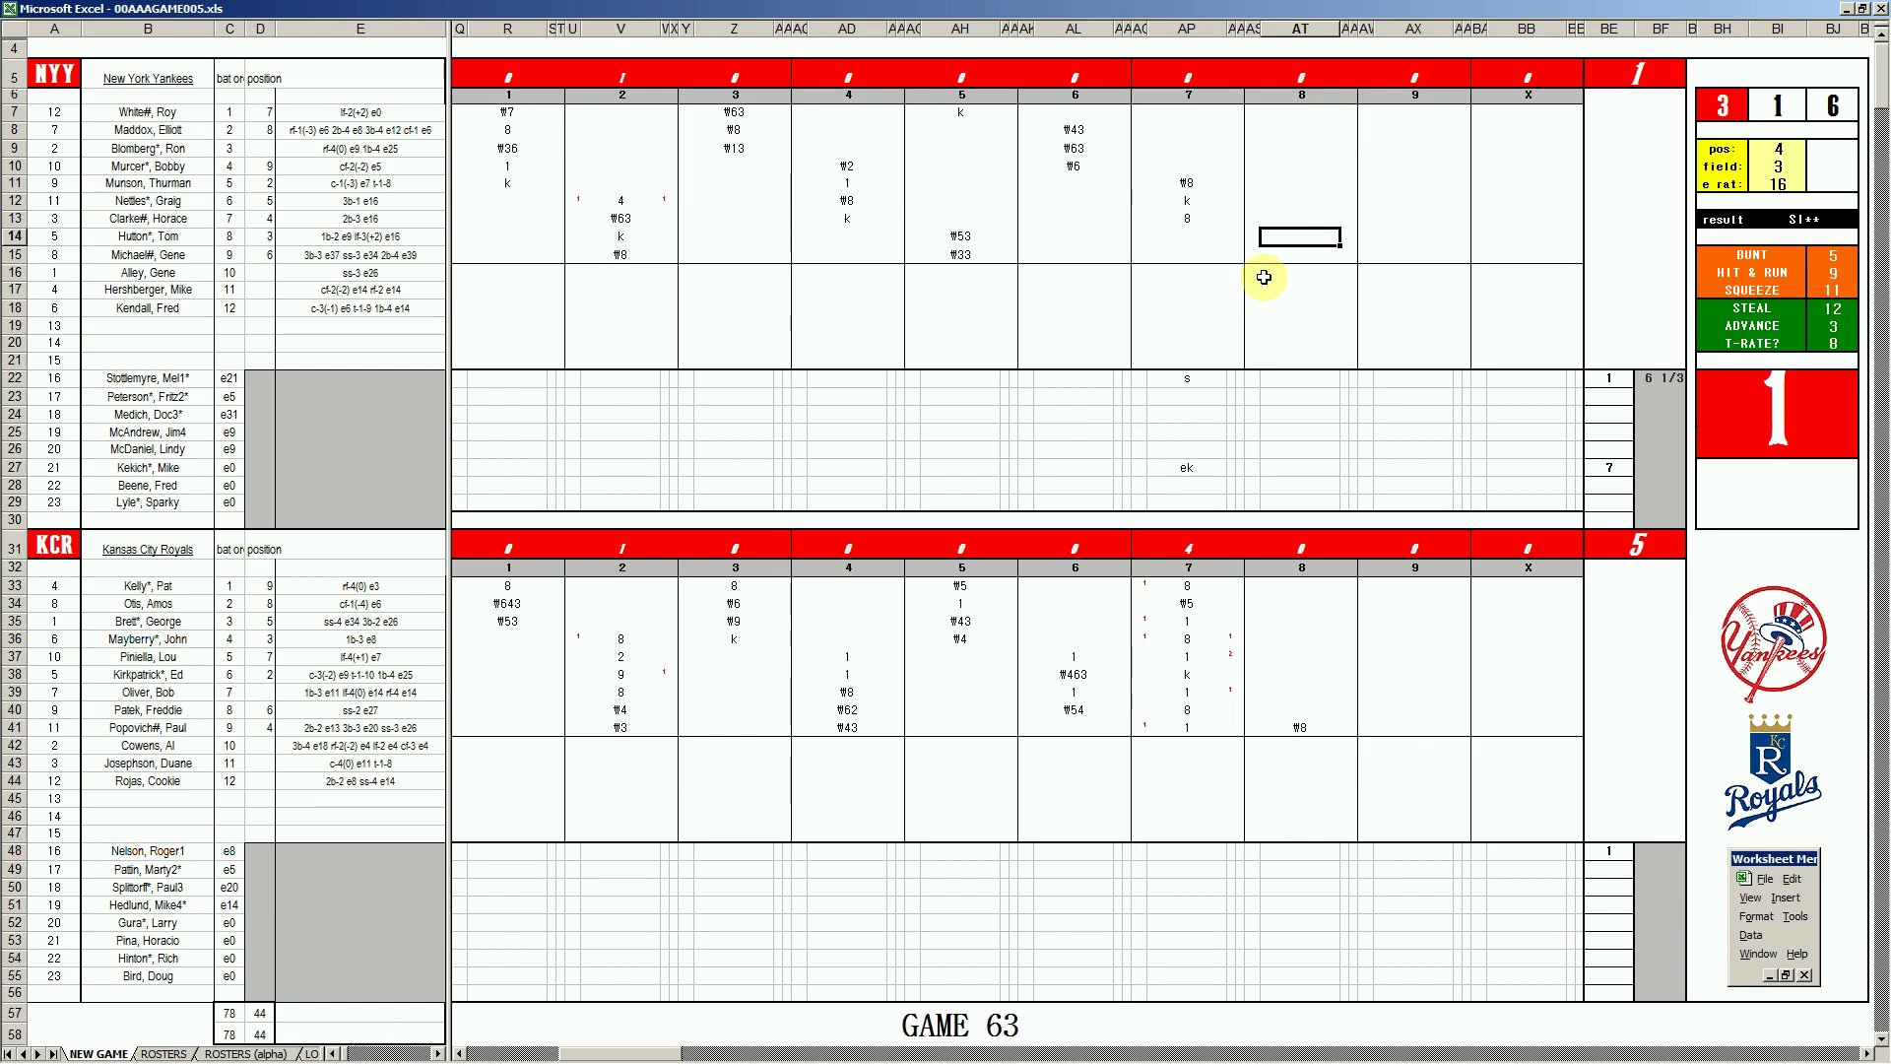
Enter ₩9 and ₩63 for the Yankees' eighth-inning batters in AT14 and AT15.
type("\\9")
key("Return")
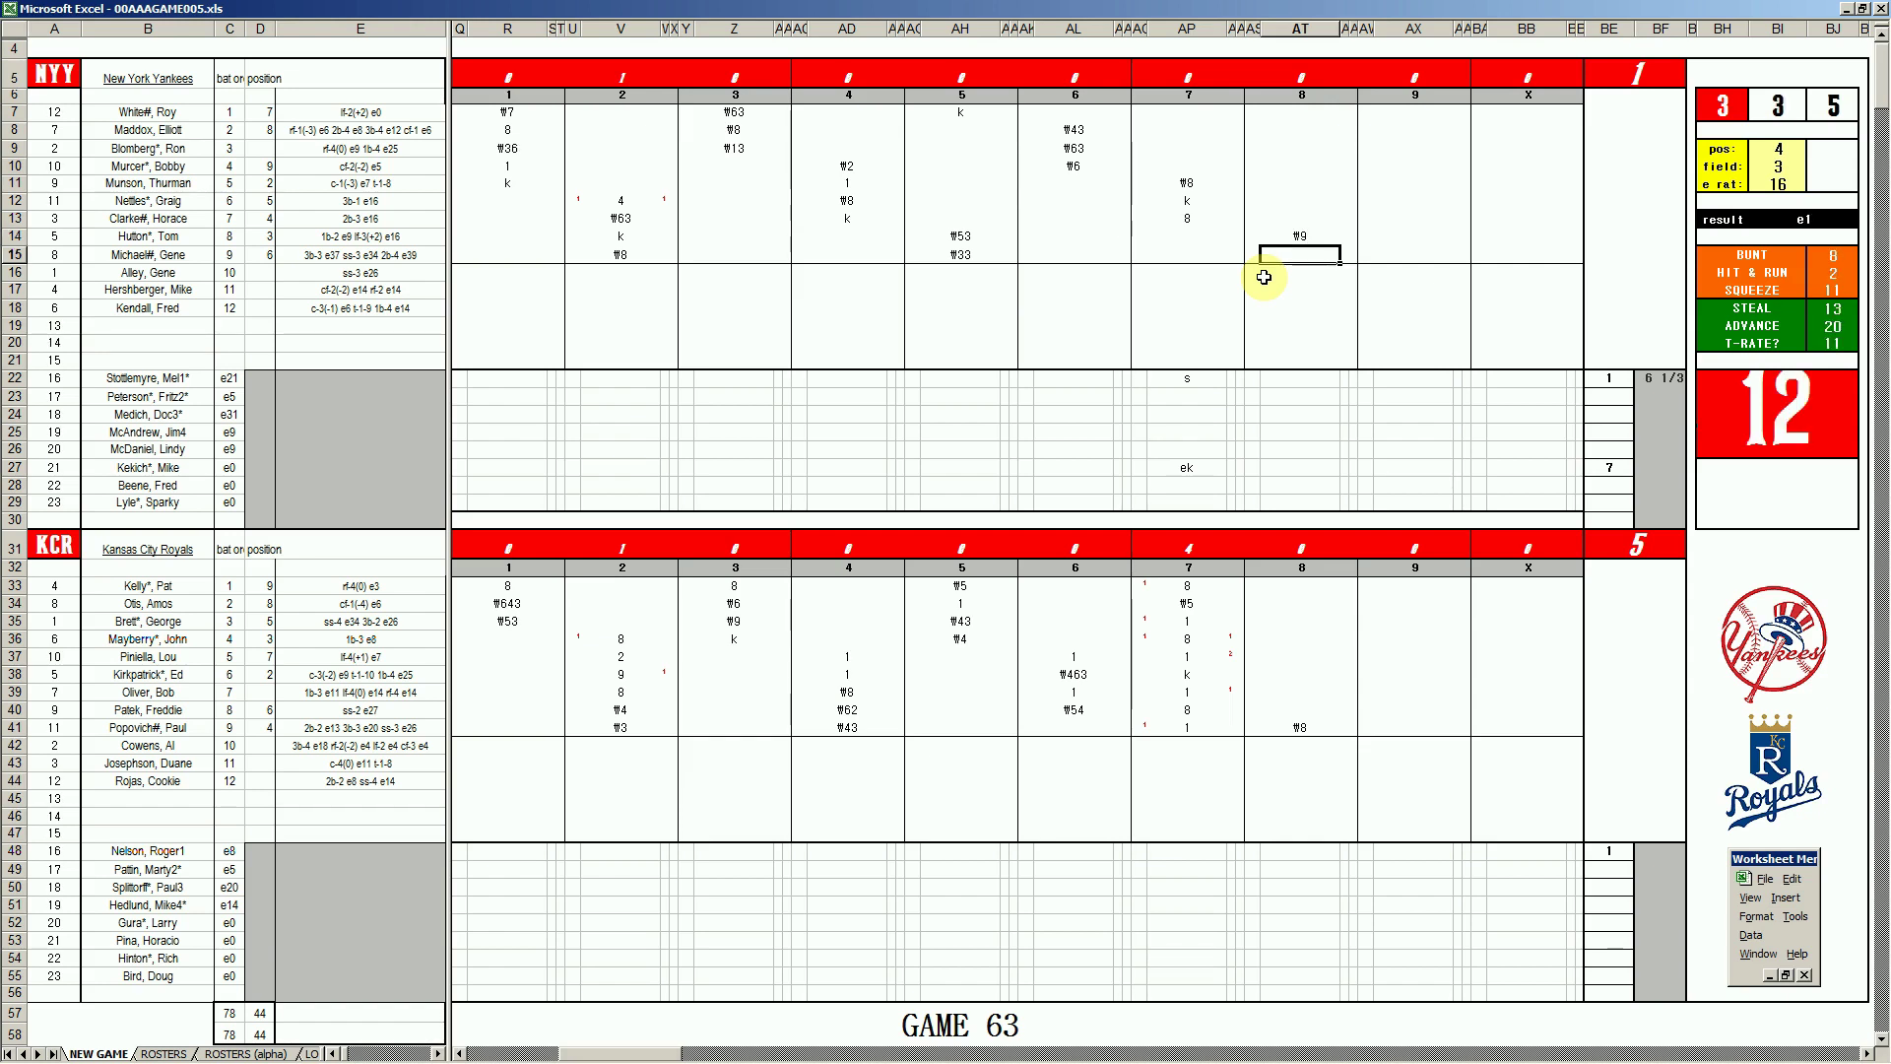
type("\\63")
key("Return")
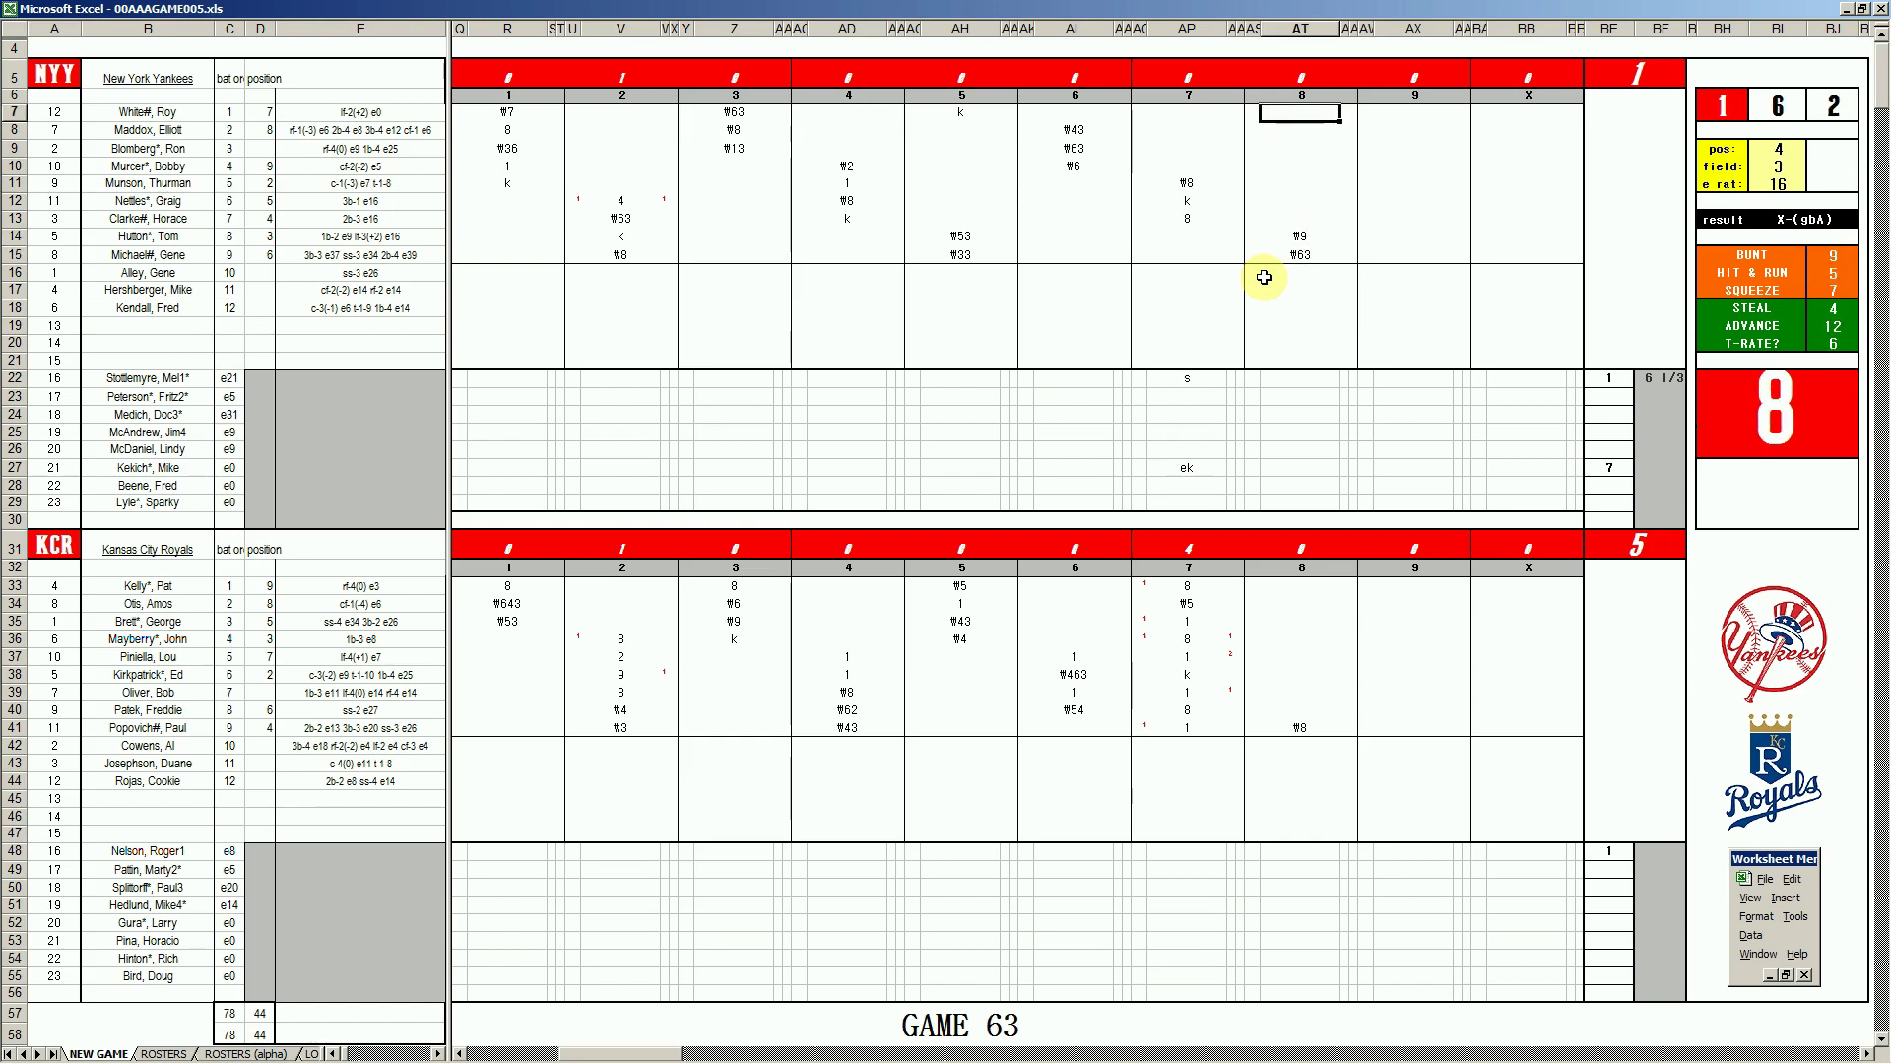
Score 8, 1 and 1 at the top of the order in AT7–AT9 and mark the run.
type("8")
key("Return")
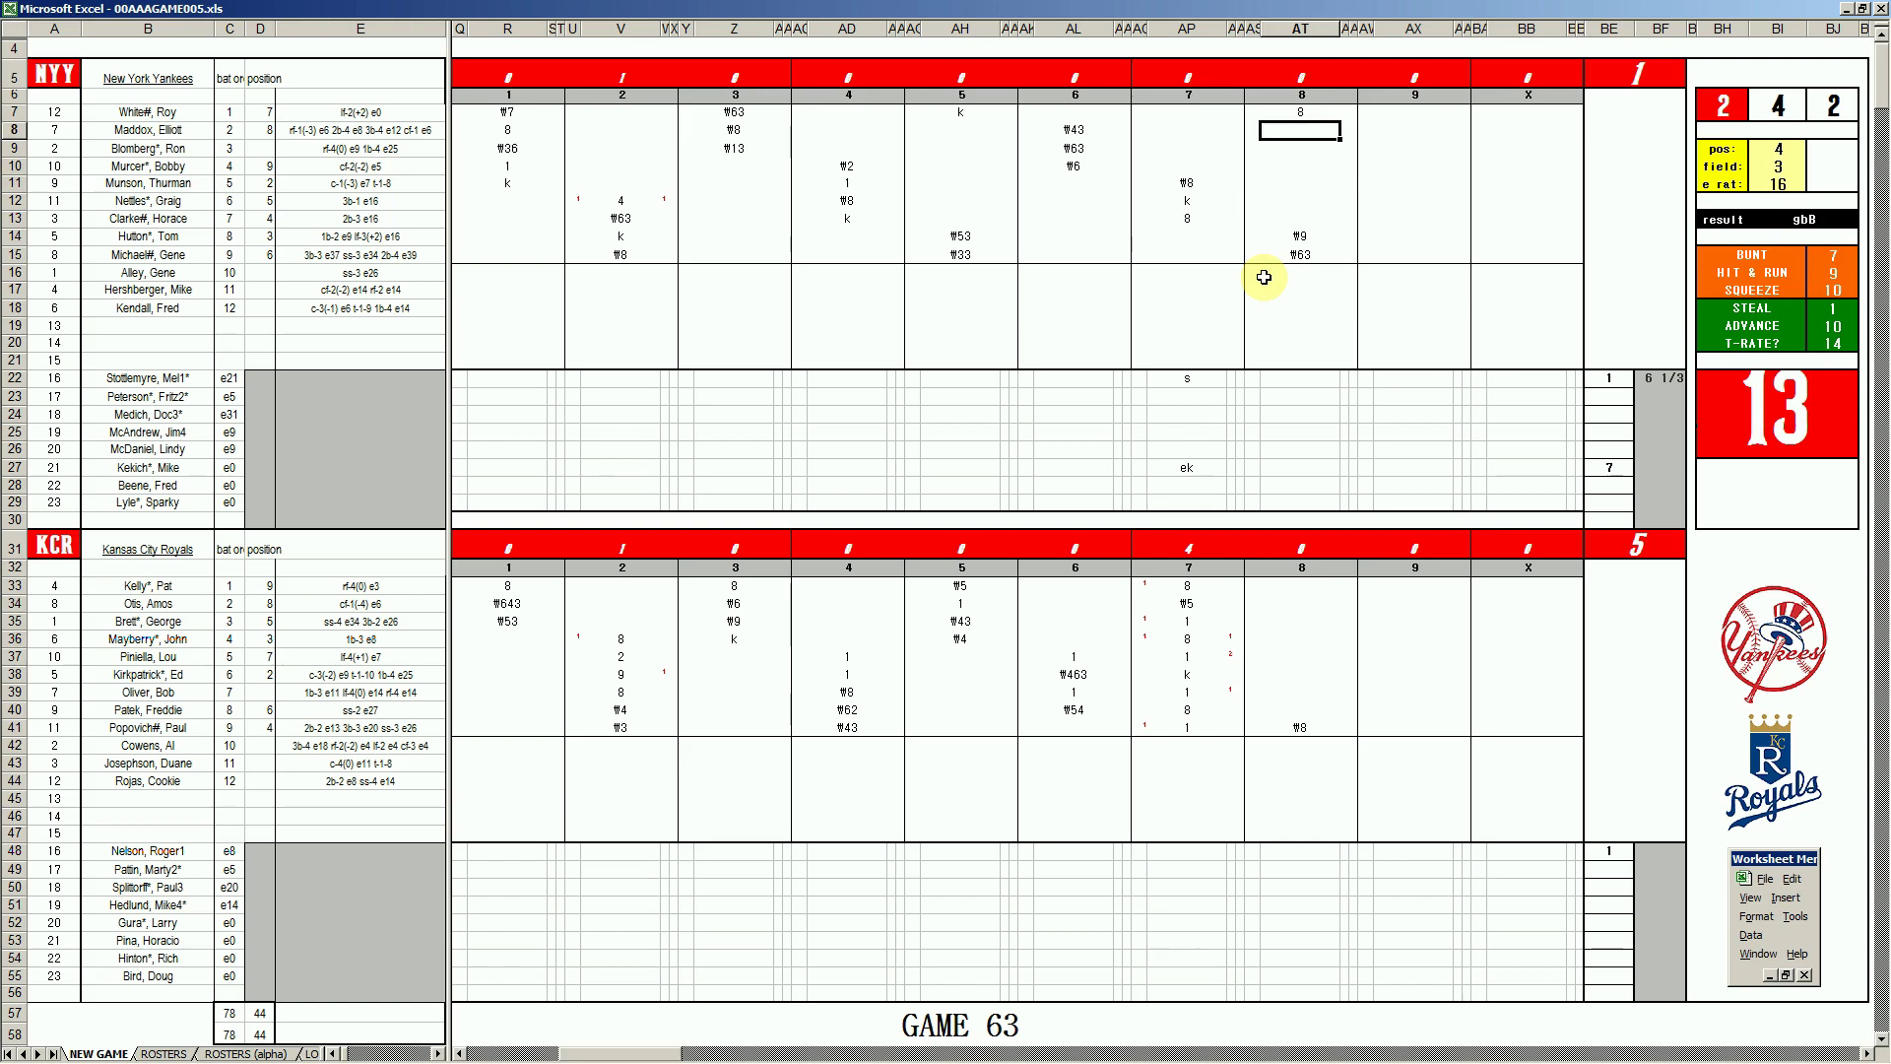
type("1")
key("Return")
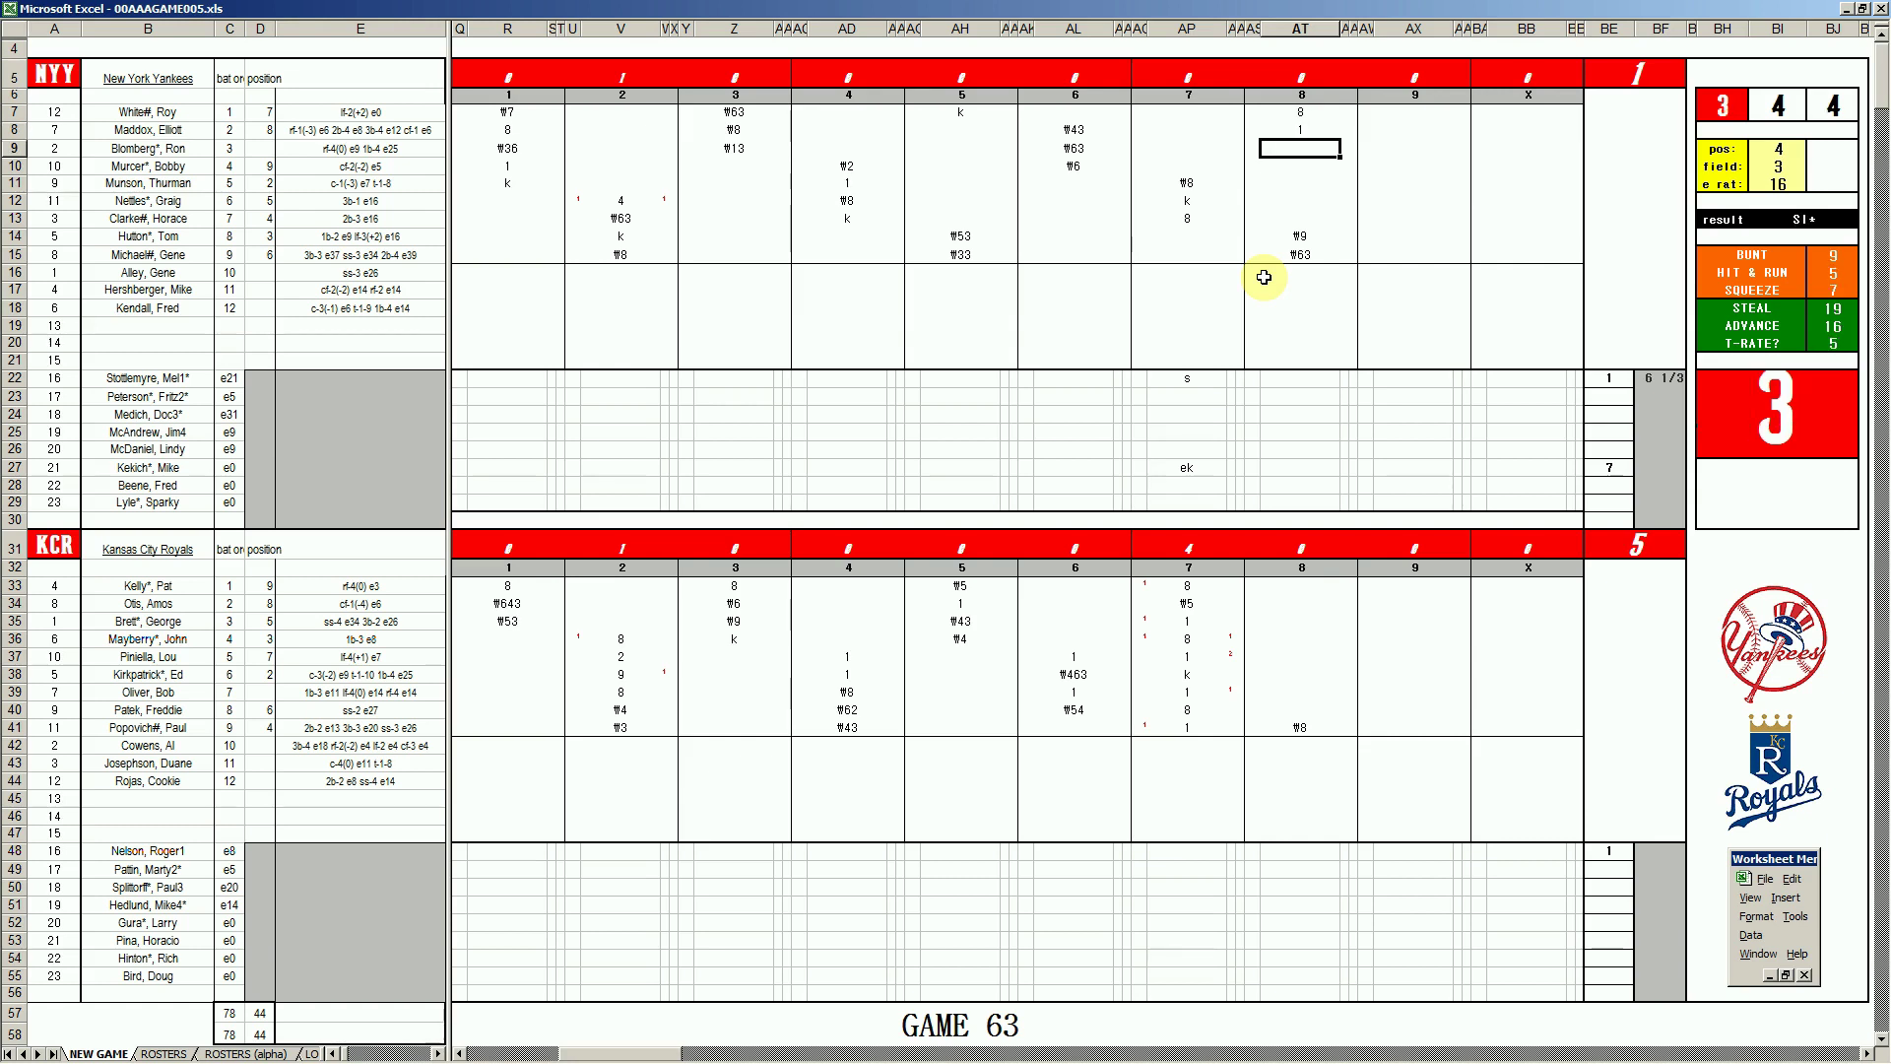
type("1")
key("Return")
key("Left")
key("Up")
key("Up")
key("Up")
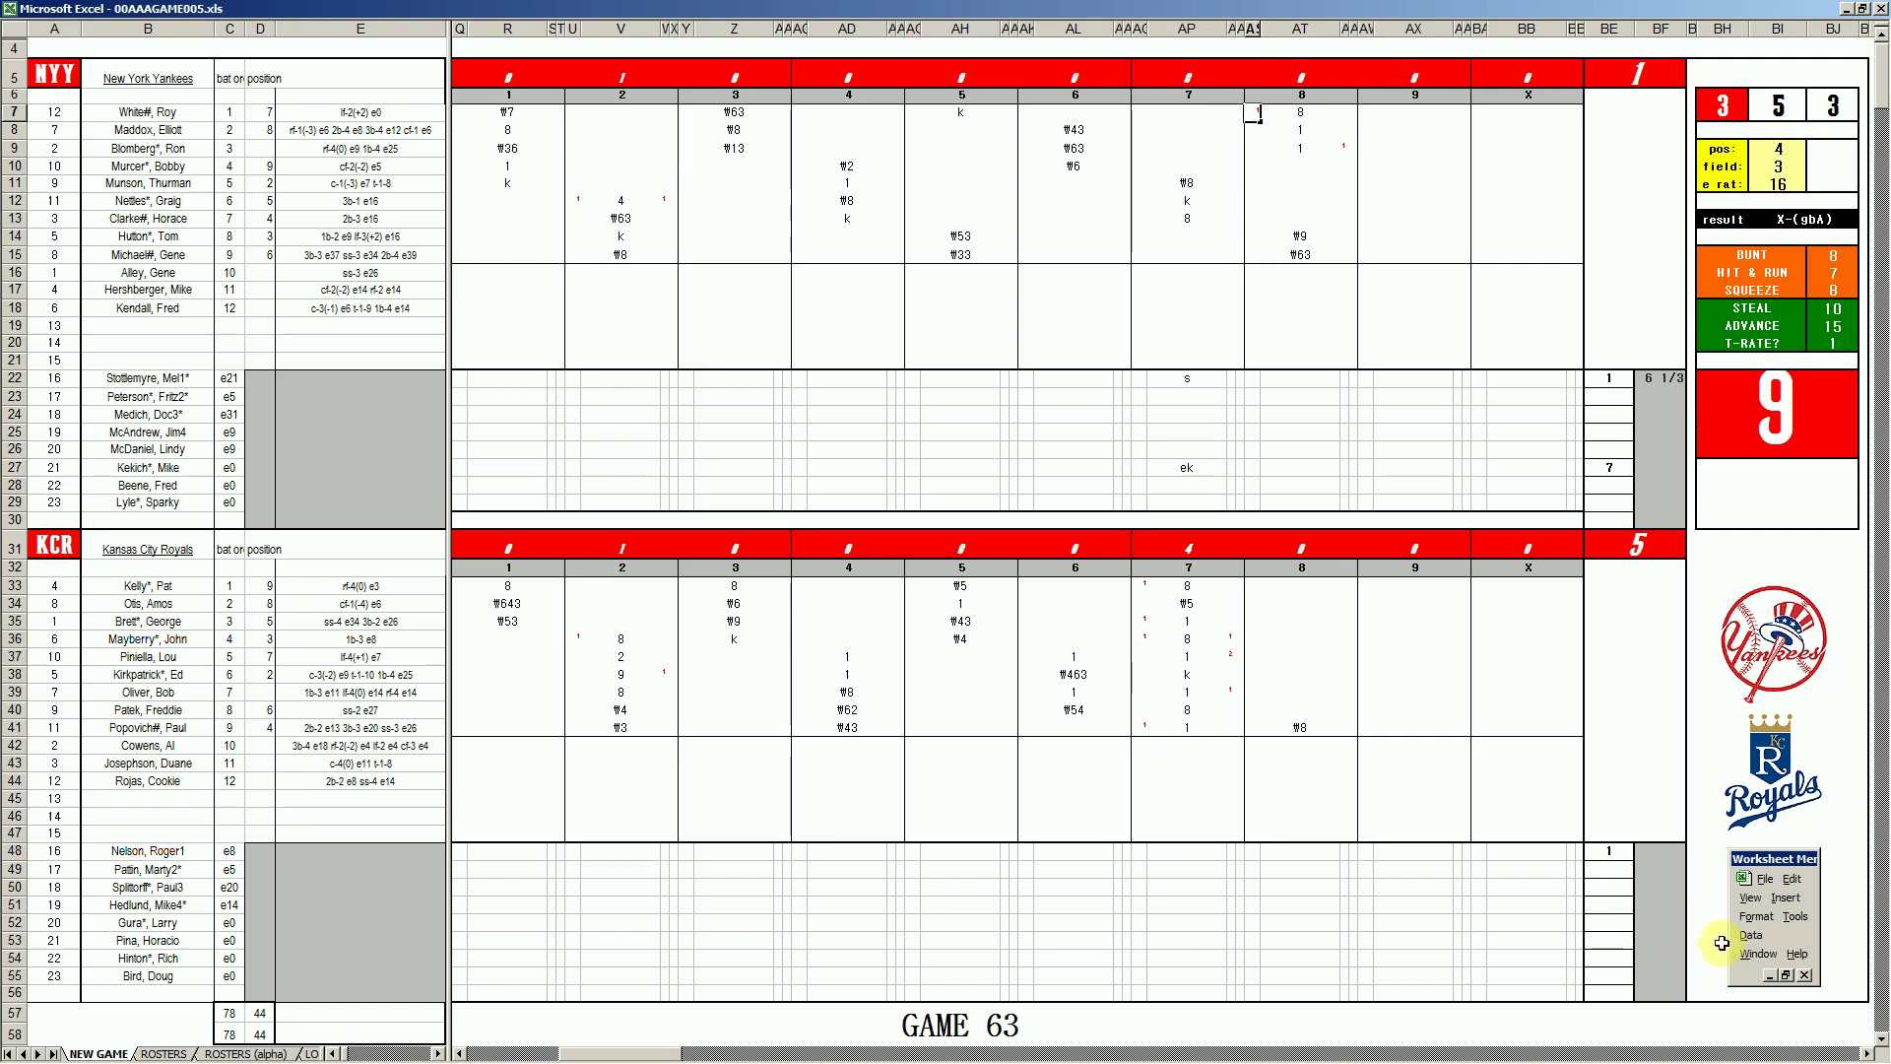
left_click(1665, 852)
Give the Royals starter 7 1/3 innings, mark the row-55 reliever's eighth with bm, and enter ₩33 in AT10.
type("7 1/3")
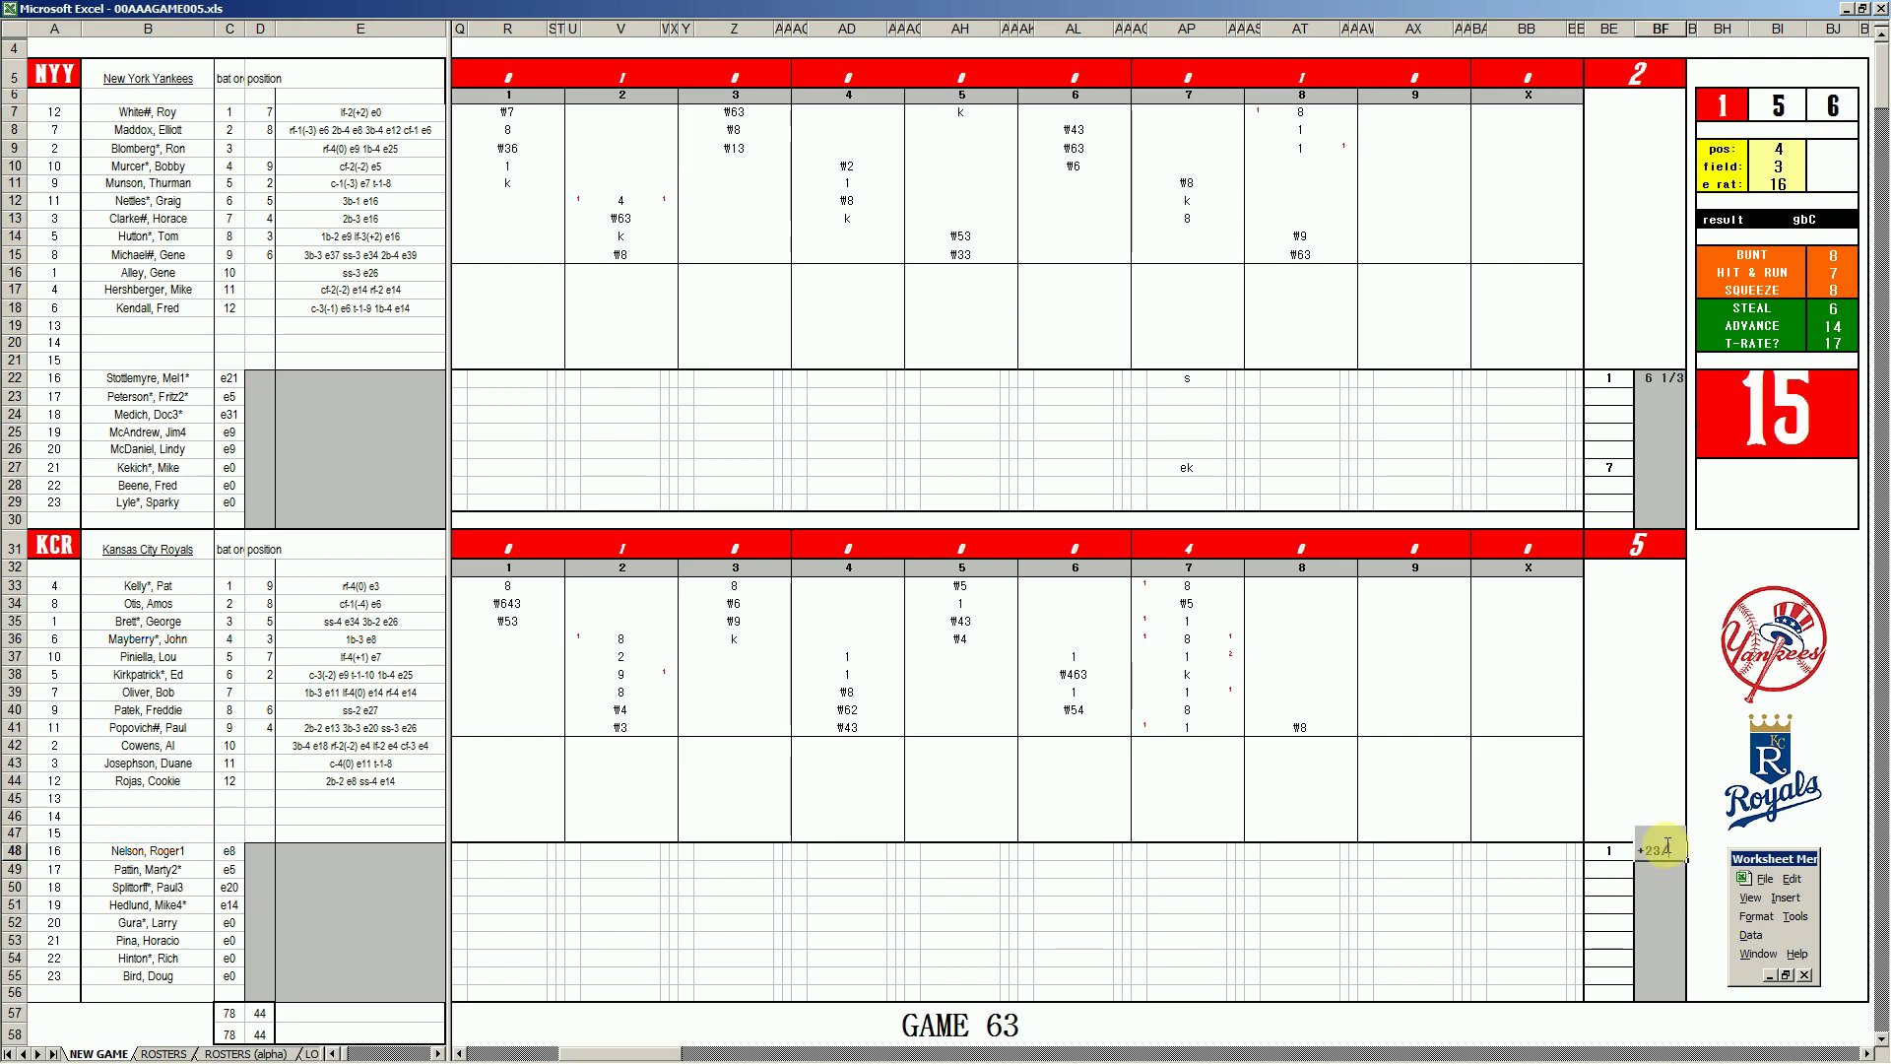
key("Return")
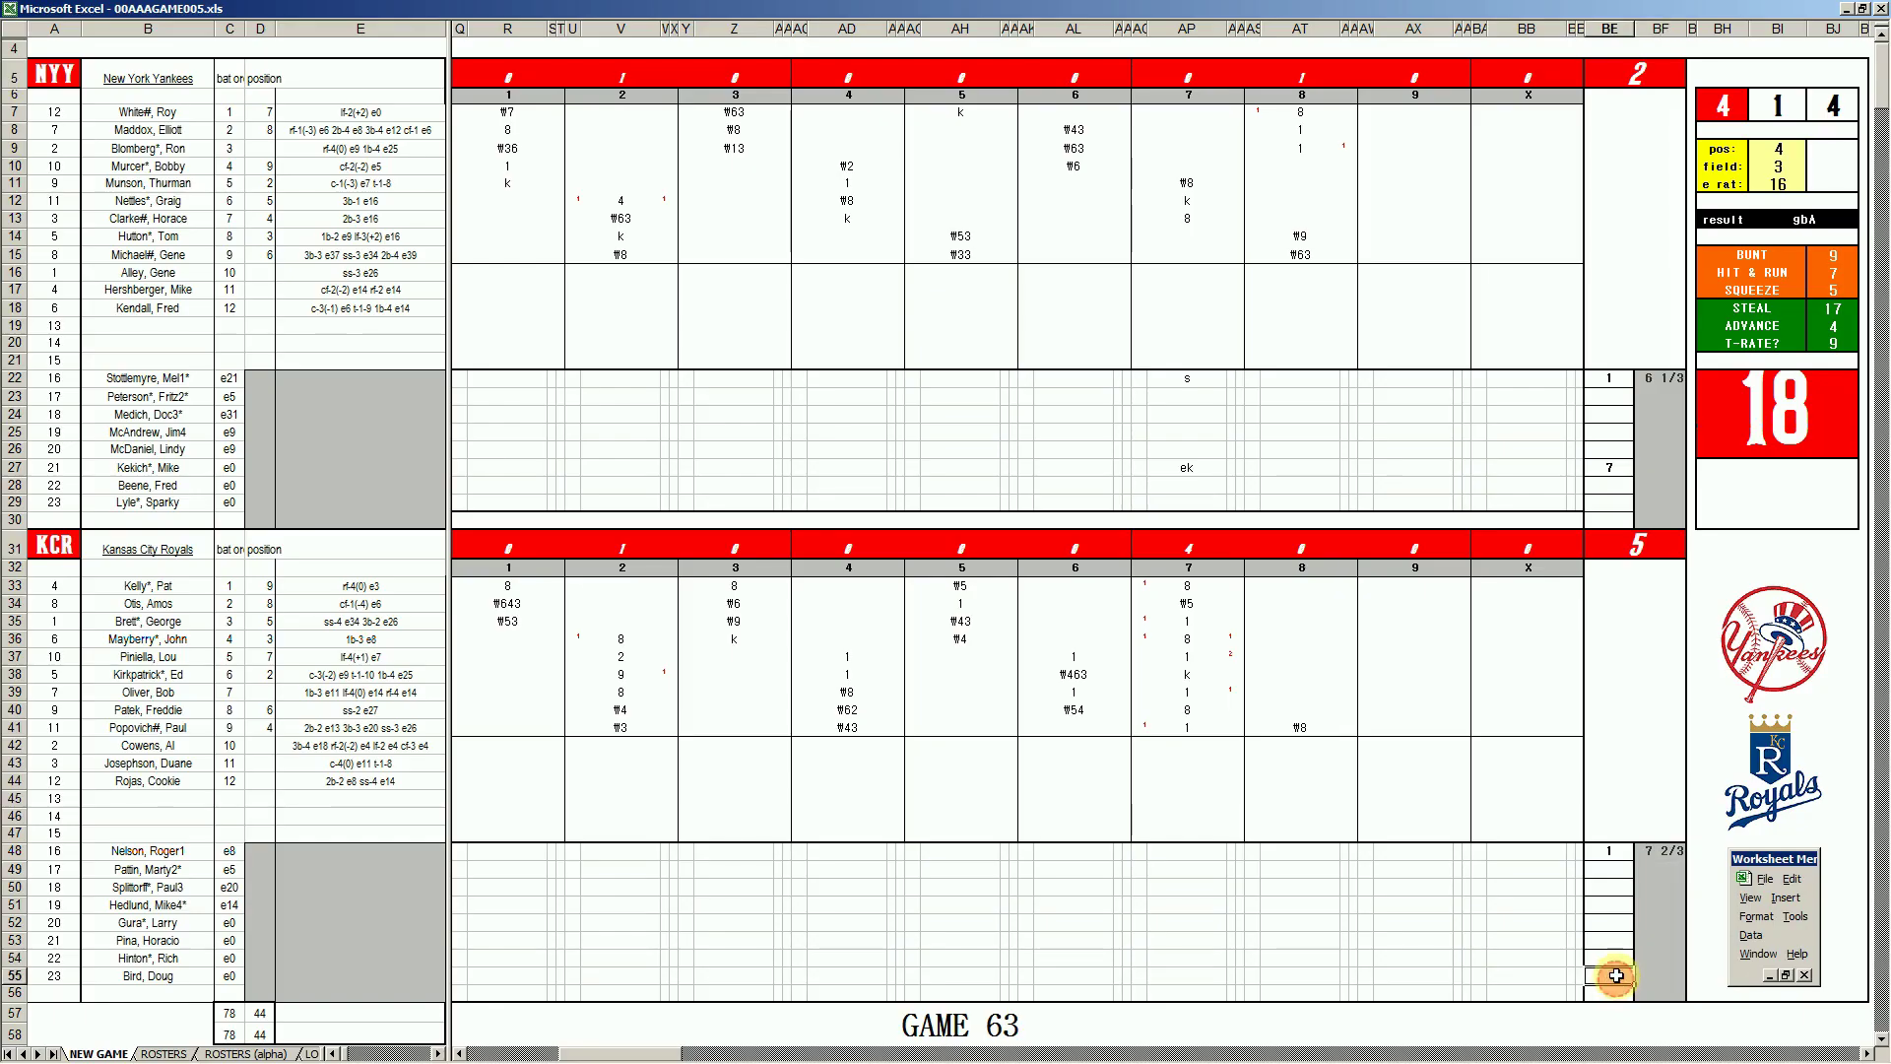
left_click(1615, 975)
key("Left")
key("Left")
key("Left")
key("Left")
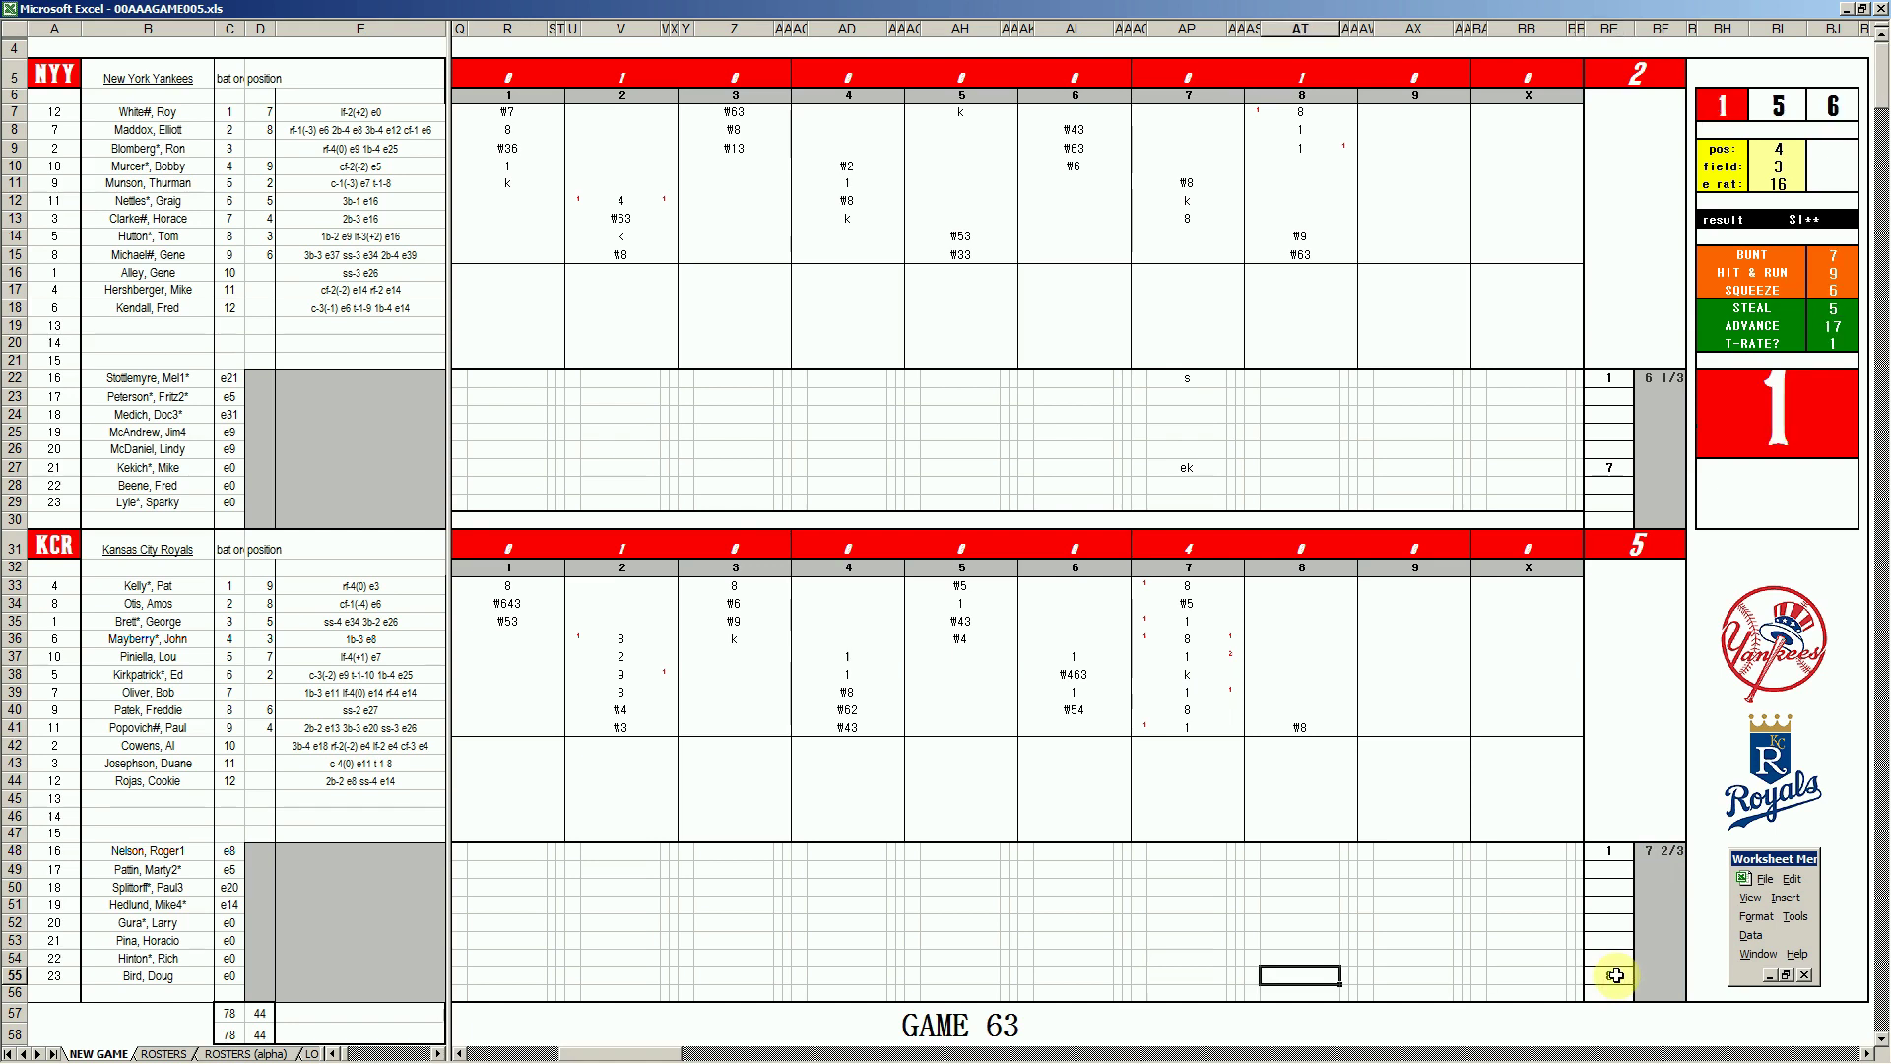
type("bm")
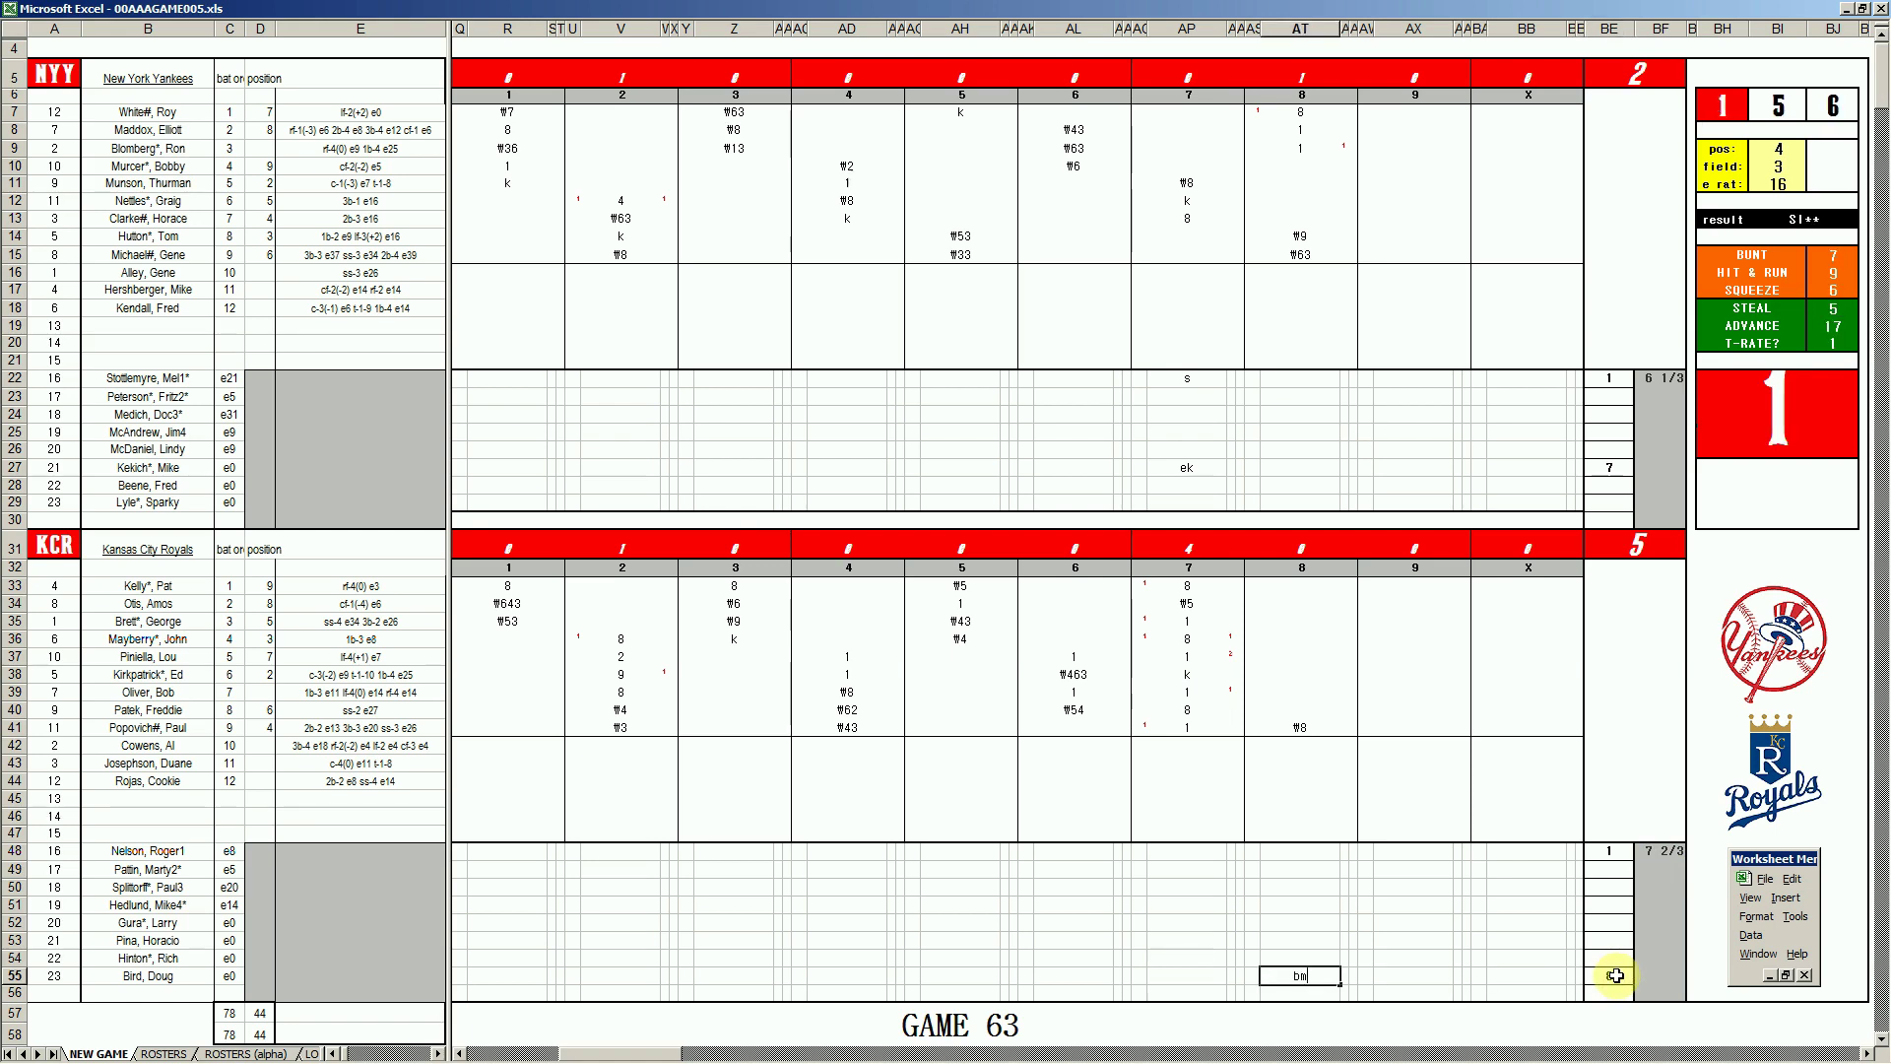
left_click(1308, 166)
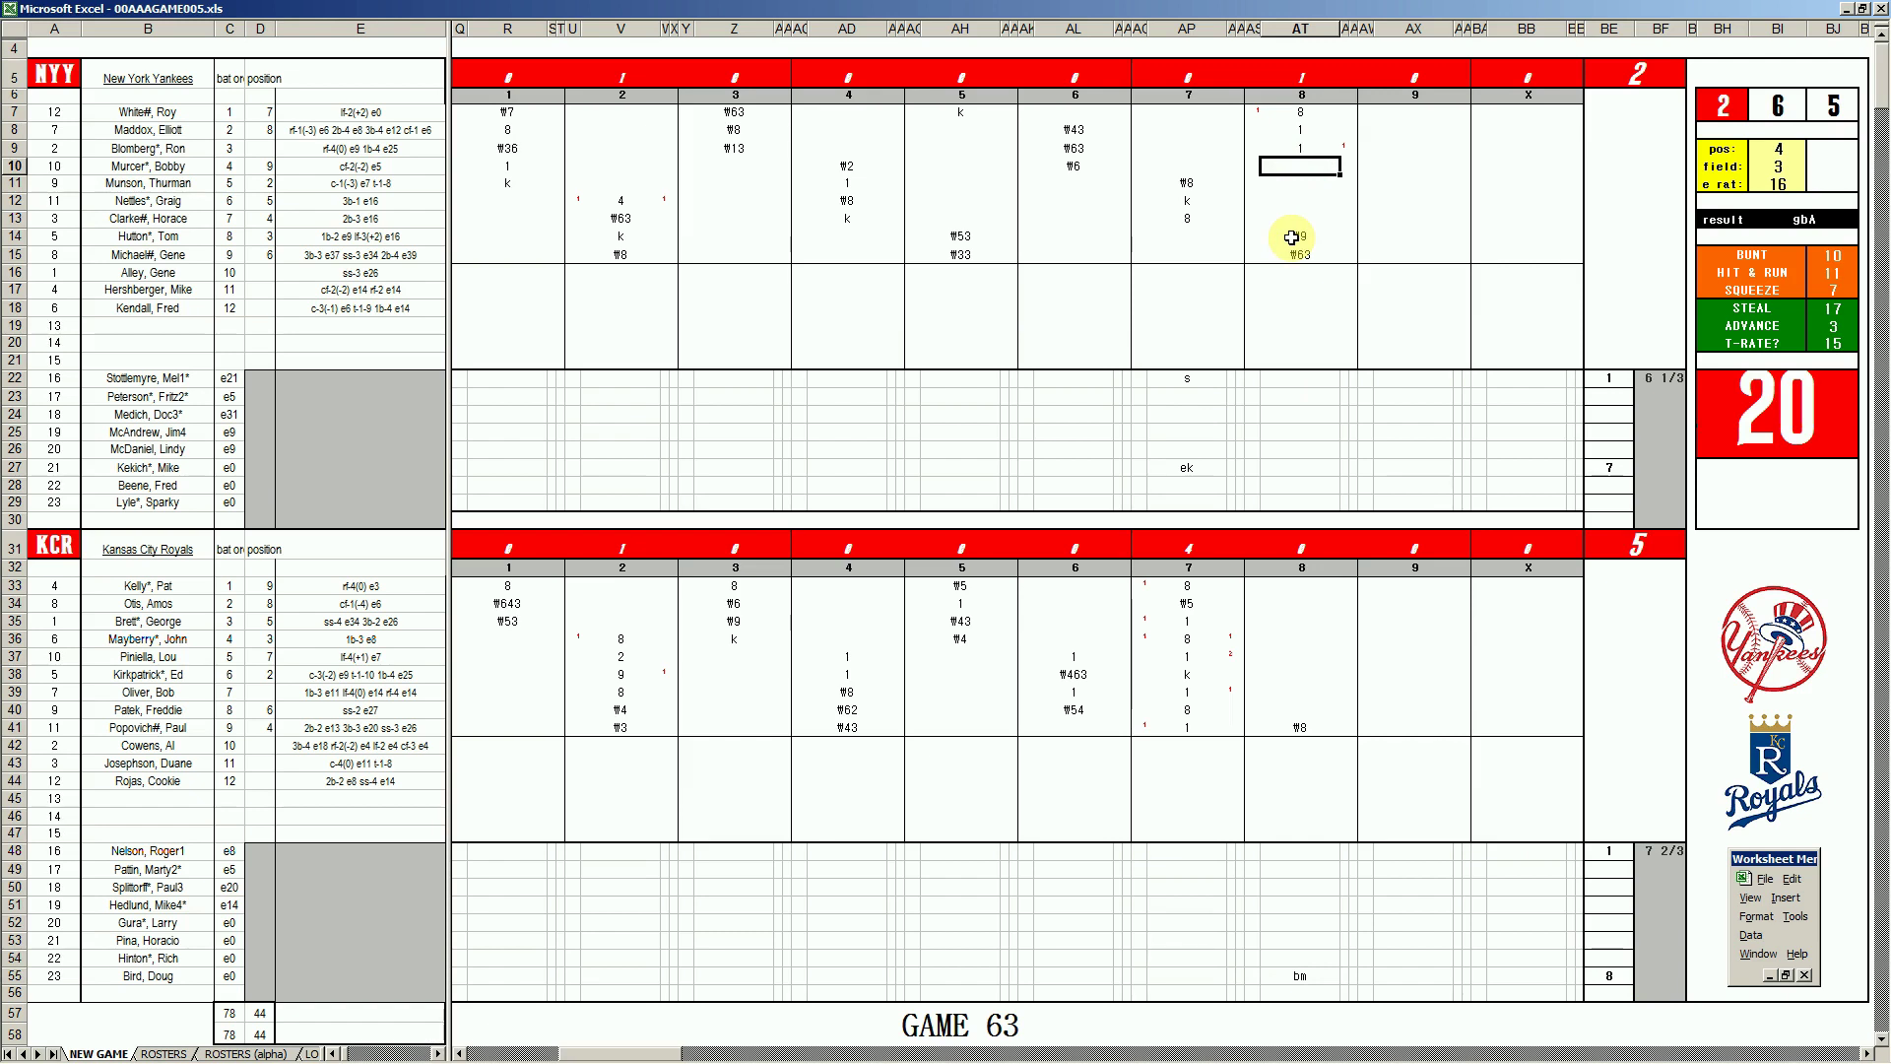
type("\\33")
Confirm ₩33 in AT10 and record ₩8 for the Royals' eighth-inning leadoff batter in AT33.
left_click(1298, 587)
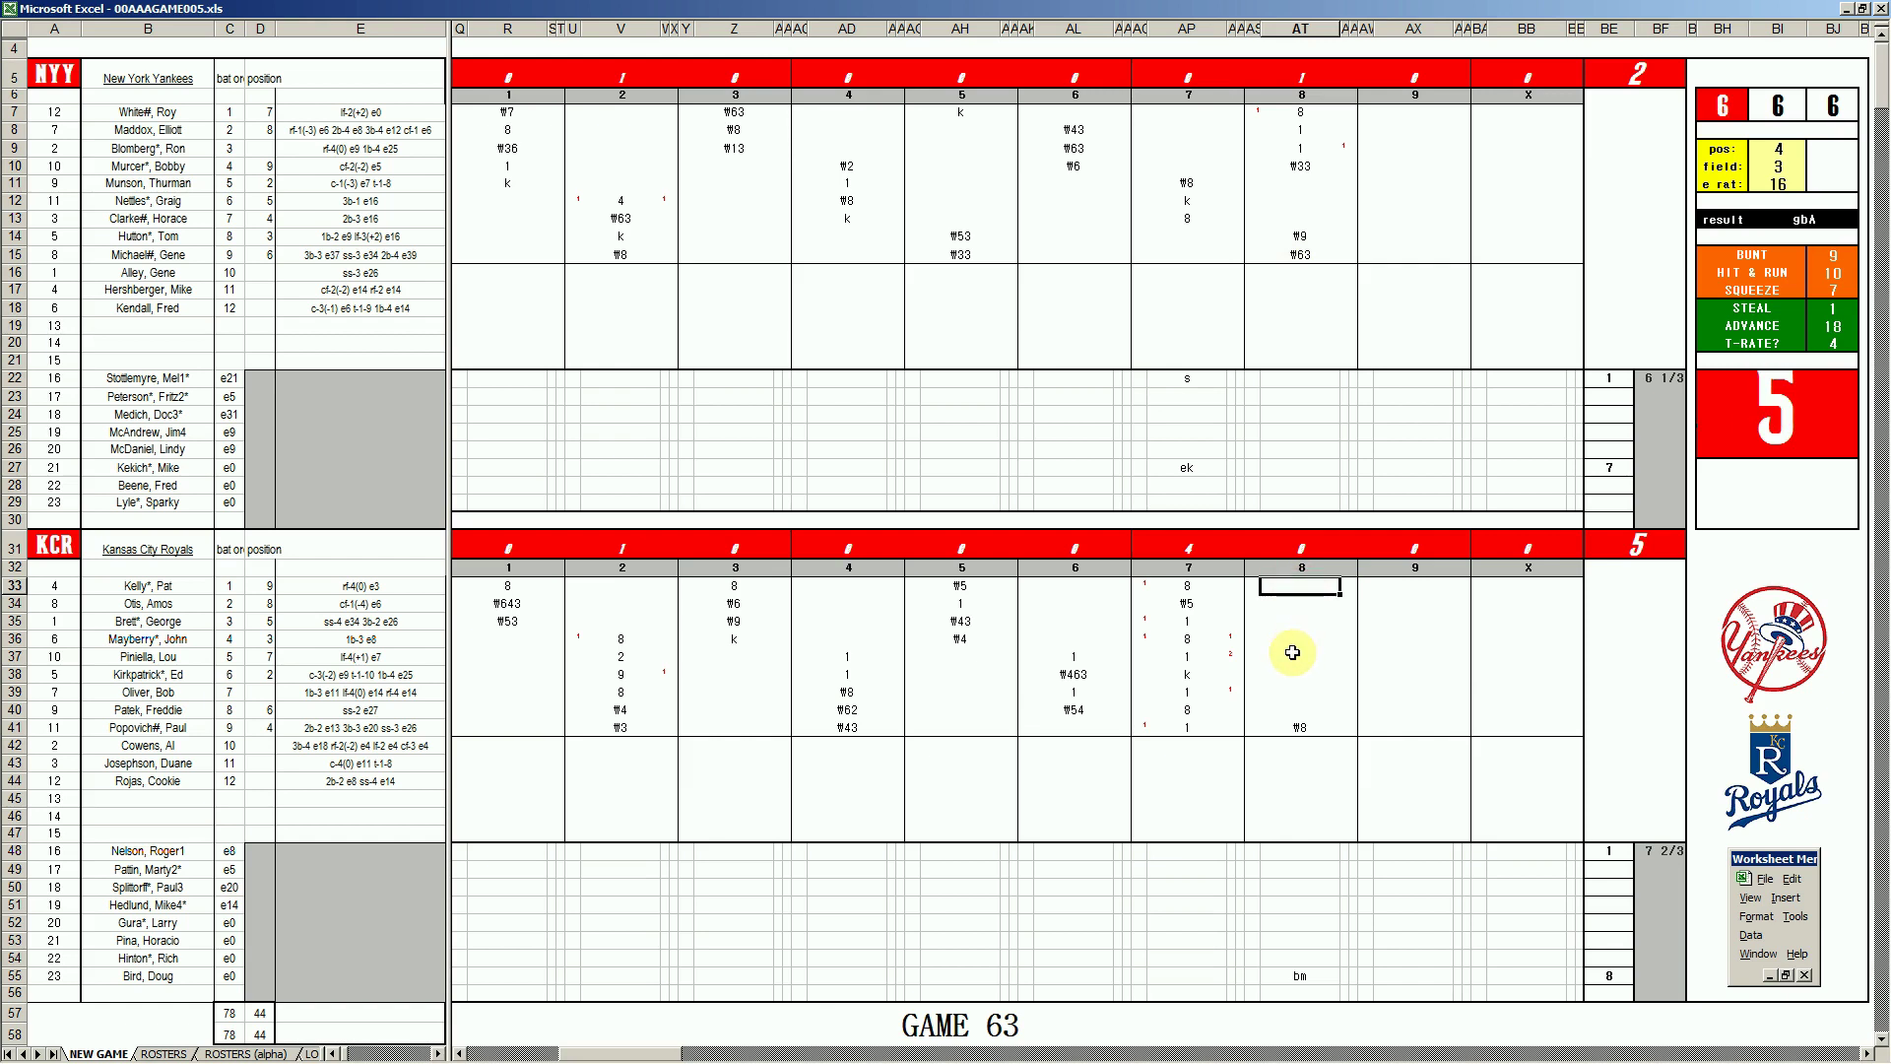
type("\\8")
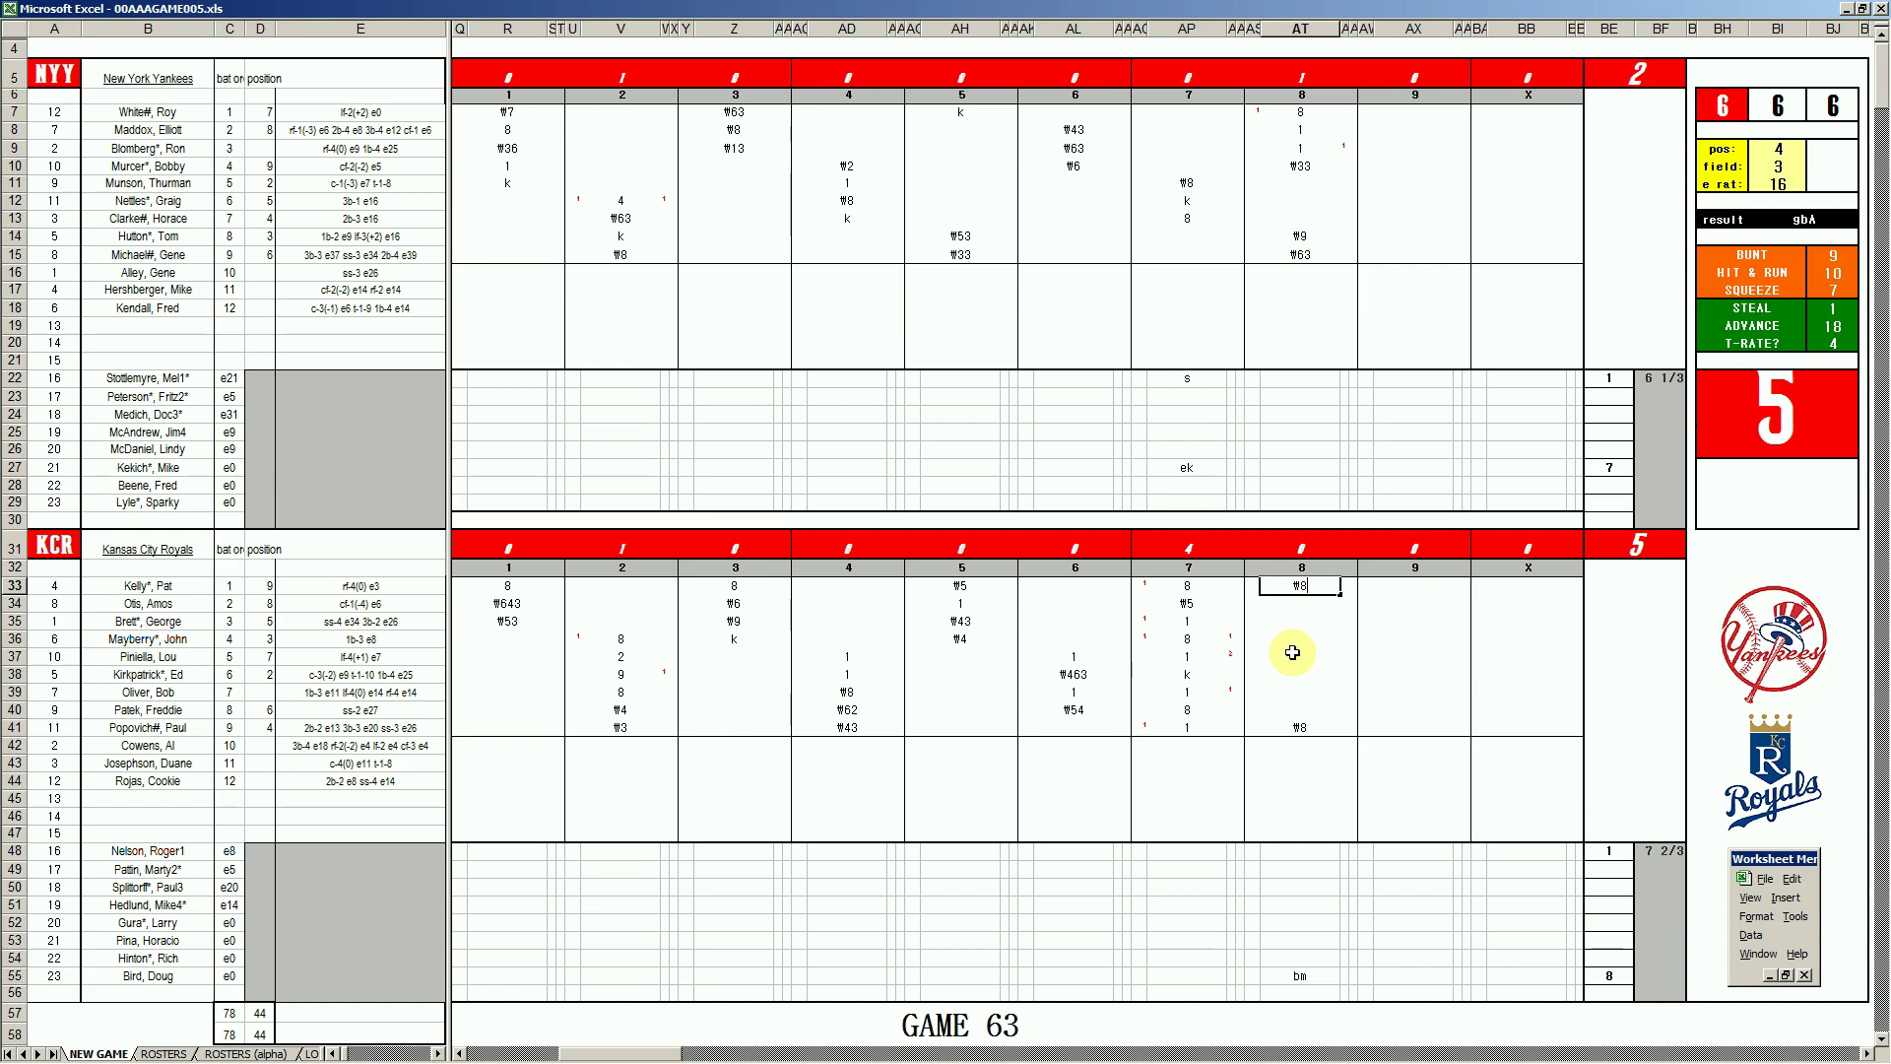
left_click(1653, 475)
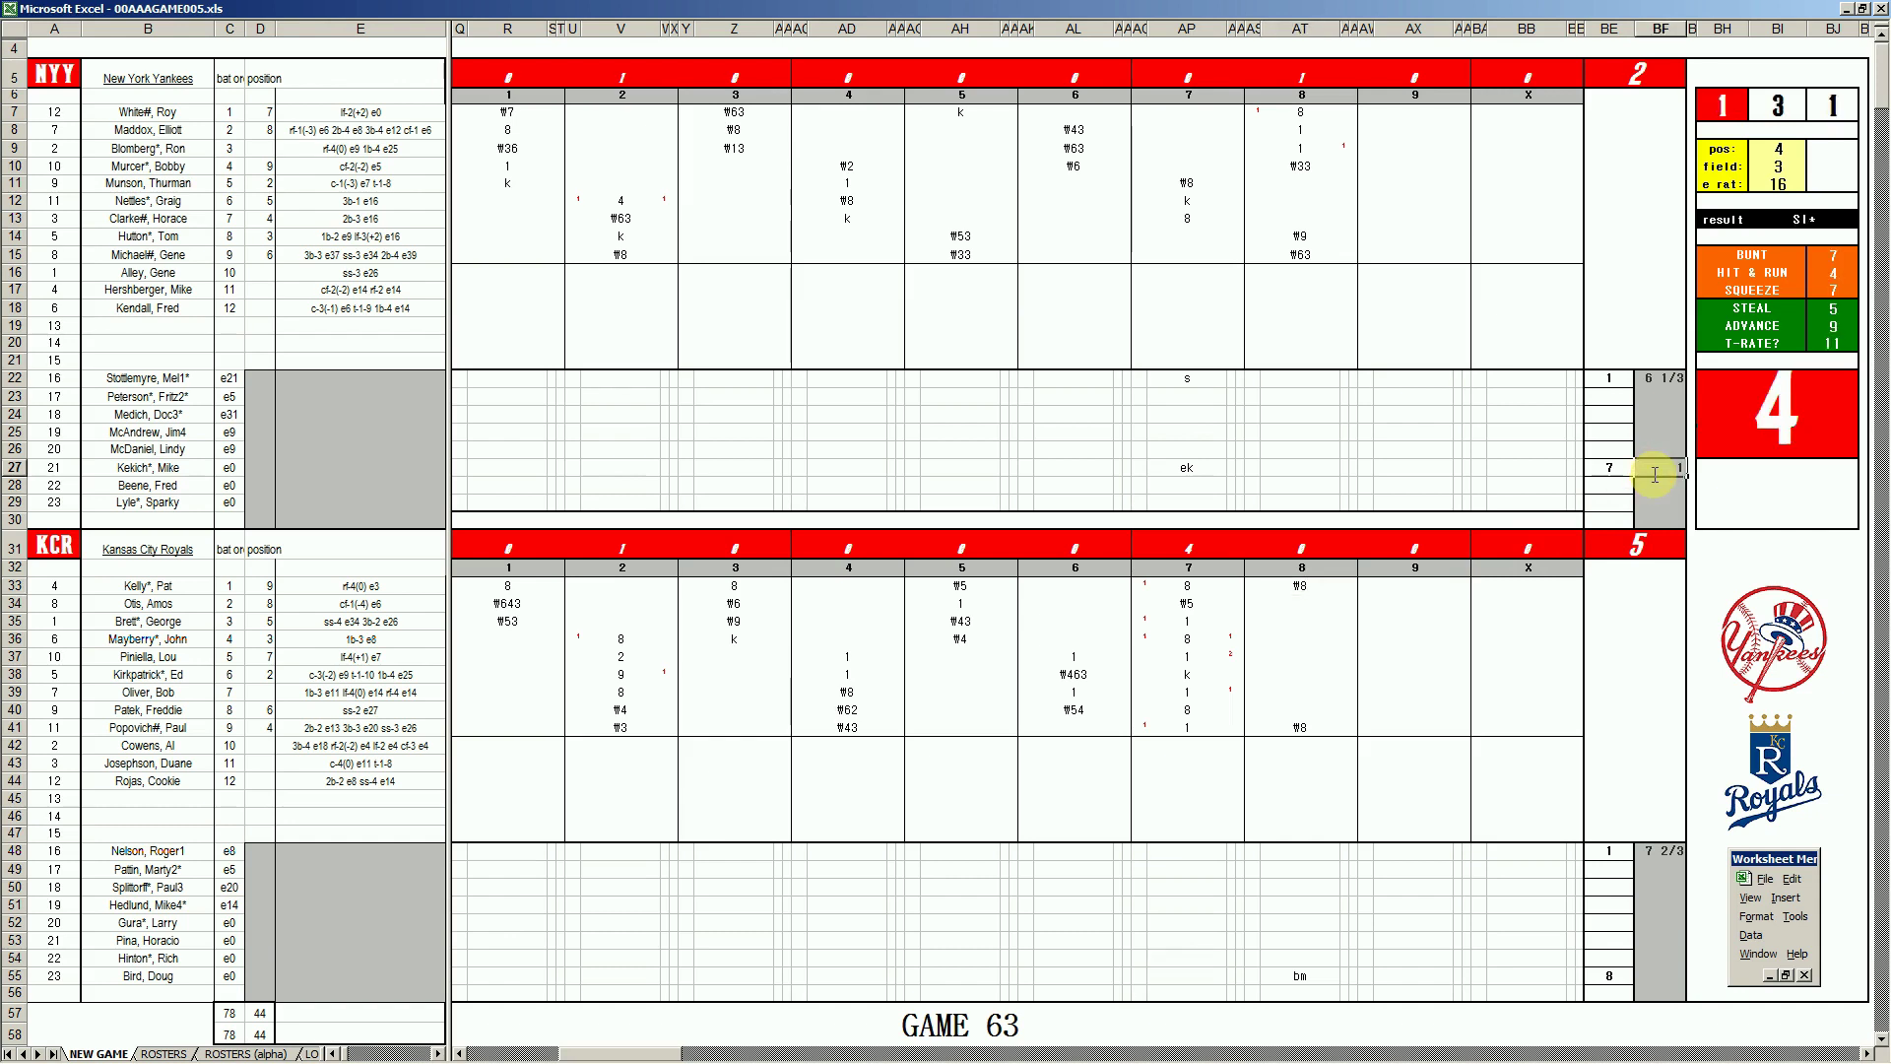
Enter 8 as the row-26 Yankees reliever's entry inning and note ao in AT26.
key("Return")
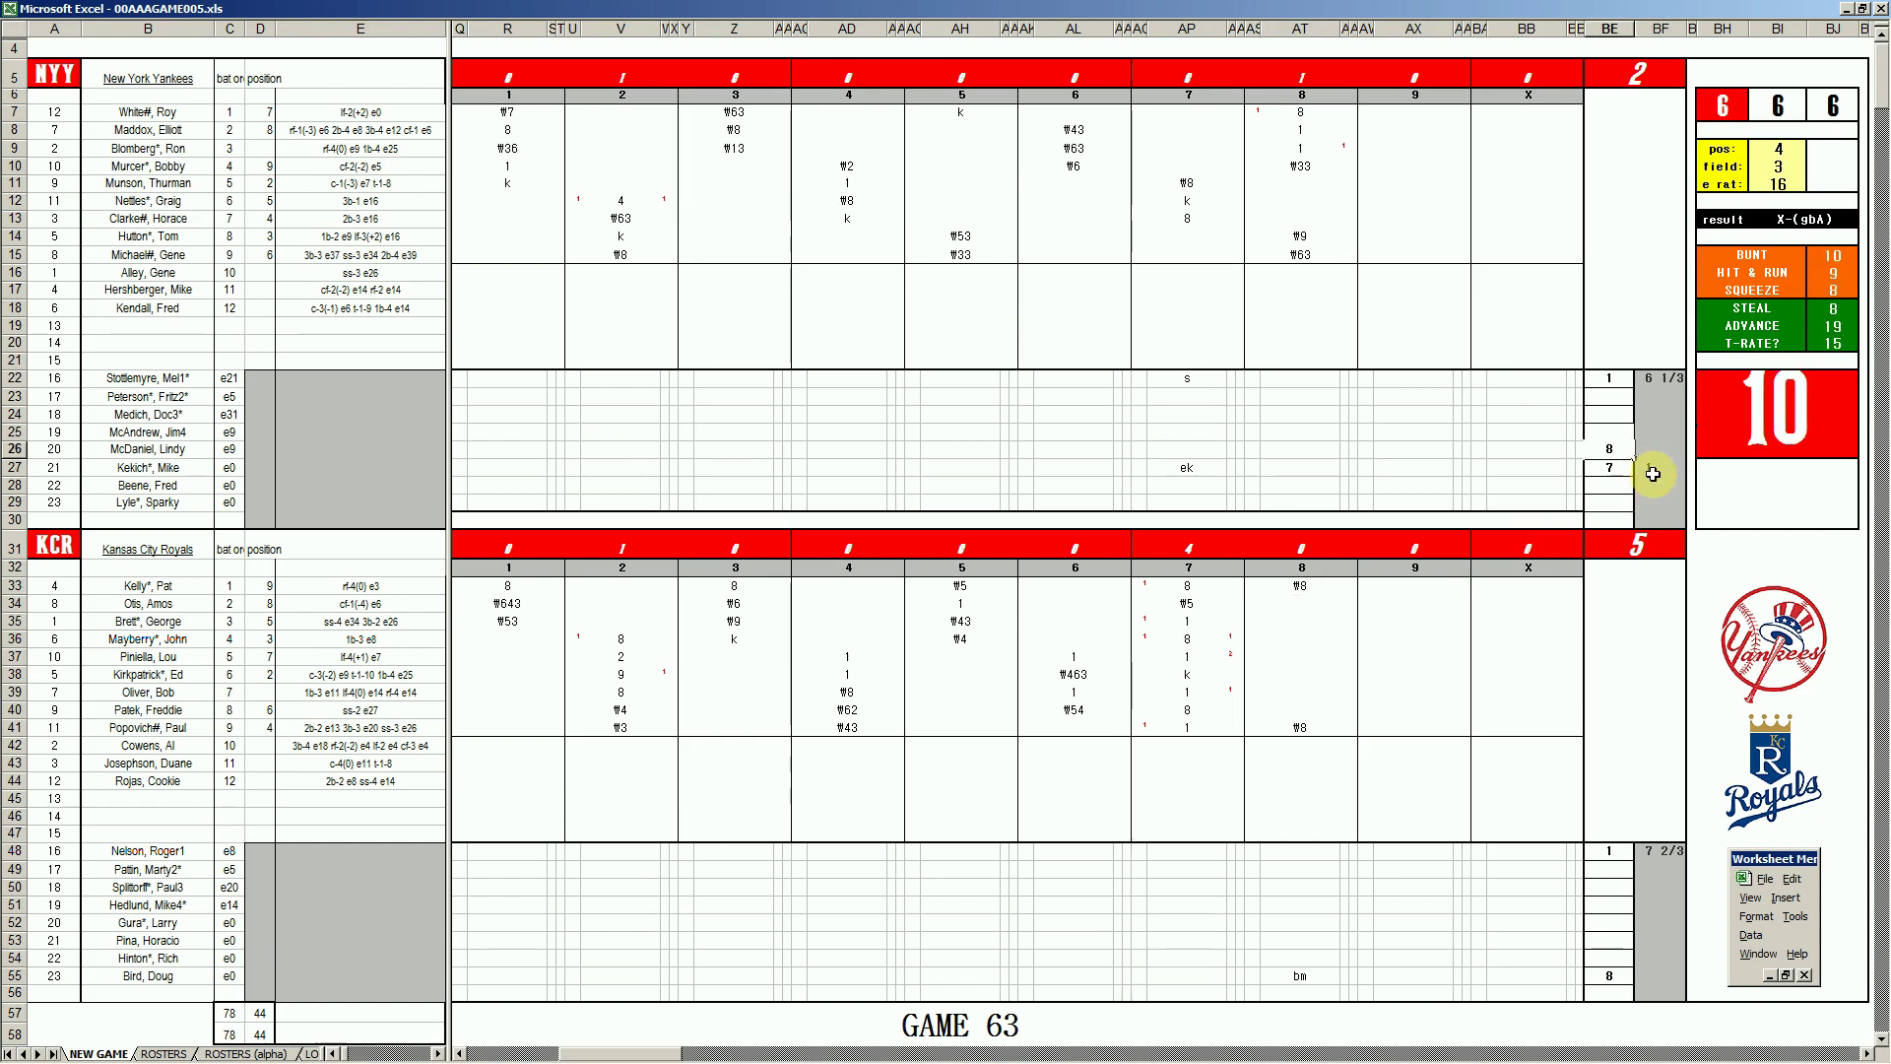
type("8")
key("Left")
key("Left")
key("Left")
key("Left")
key("Left")
key("Left")
key("Left")
key("Left")
key("Left")
key("Left")
key("Left")
type("ao")
key("Return")
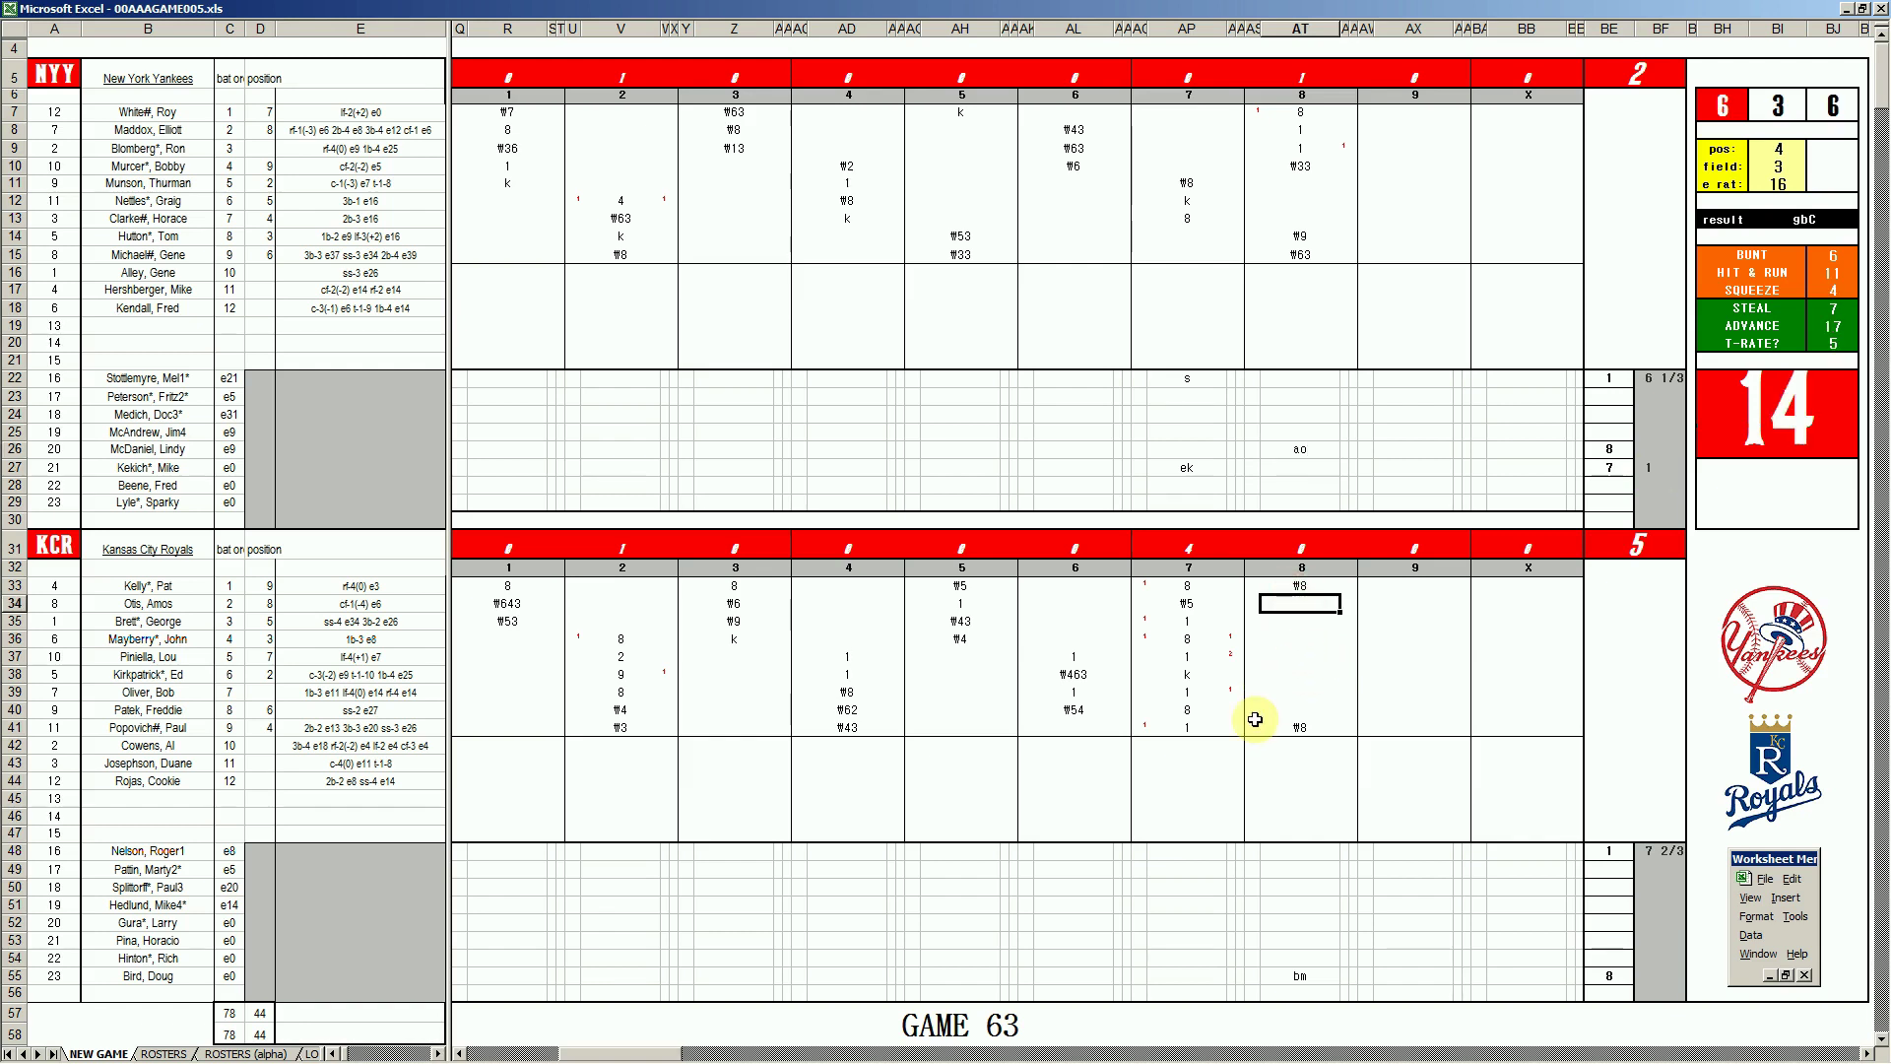
Score a 1 for each Royals batter in AT34–AT36, then start an 8 in AT37.
key("Tab")
key("Return")
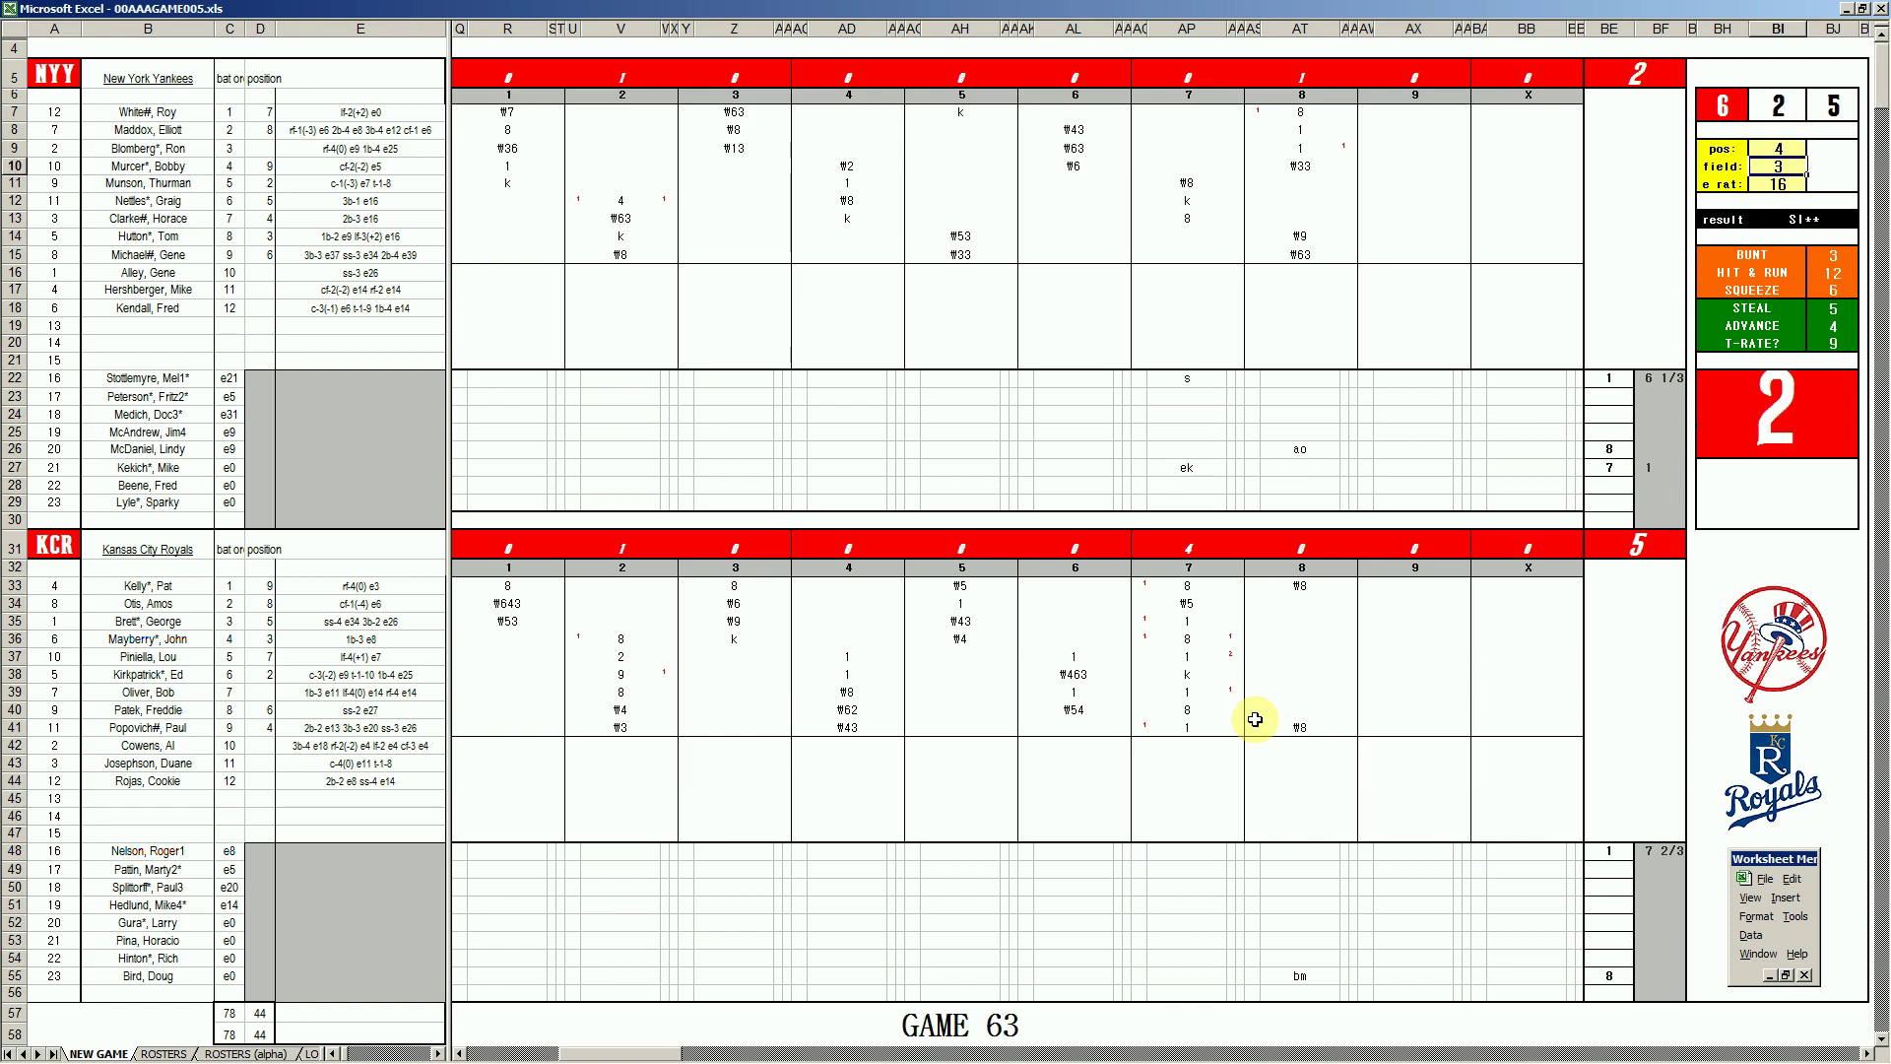
left_click(1306, 605)
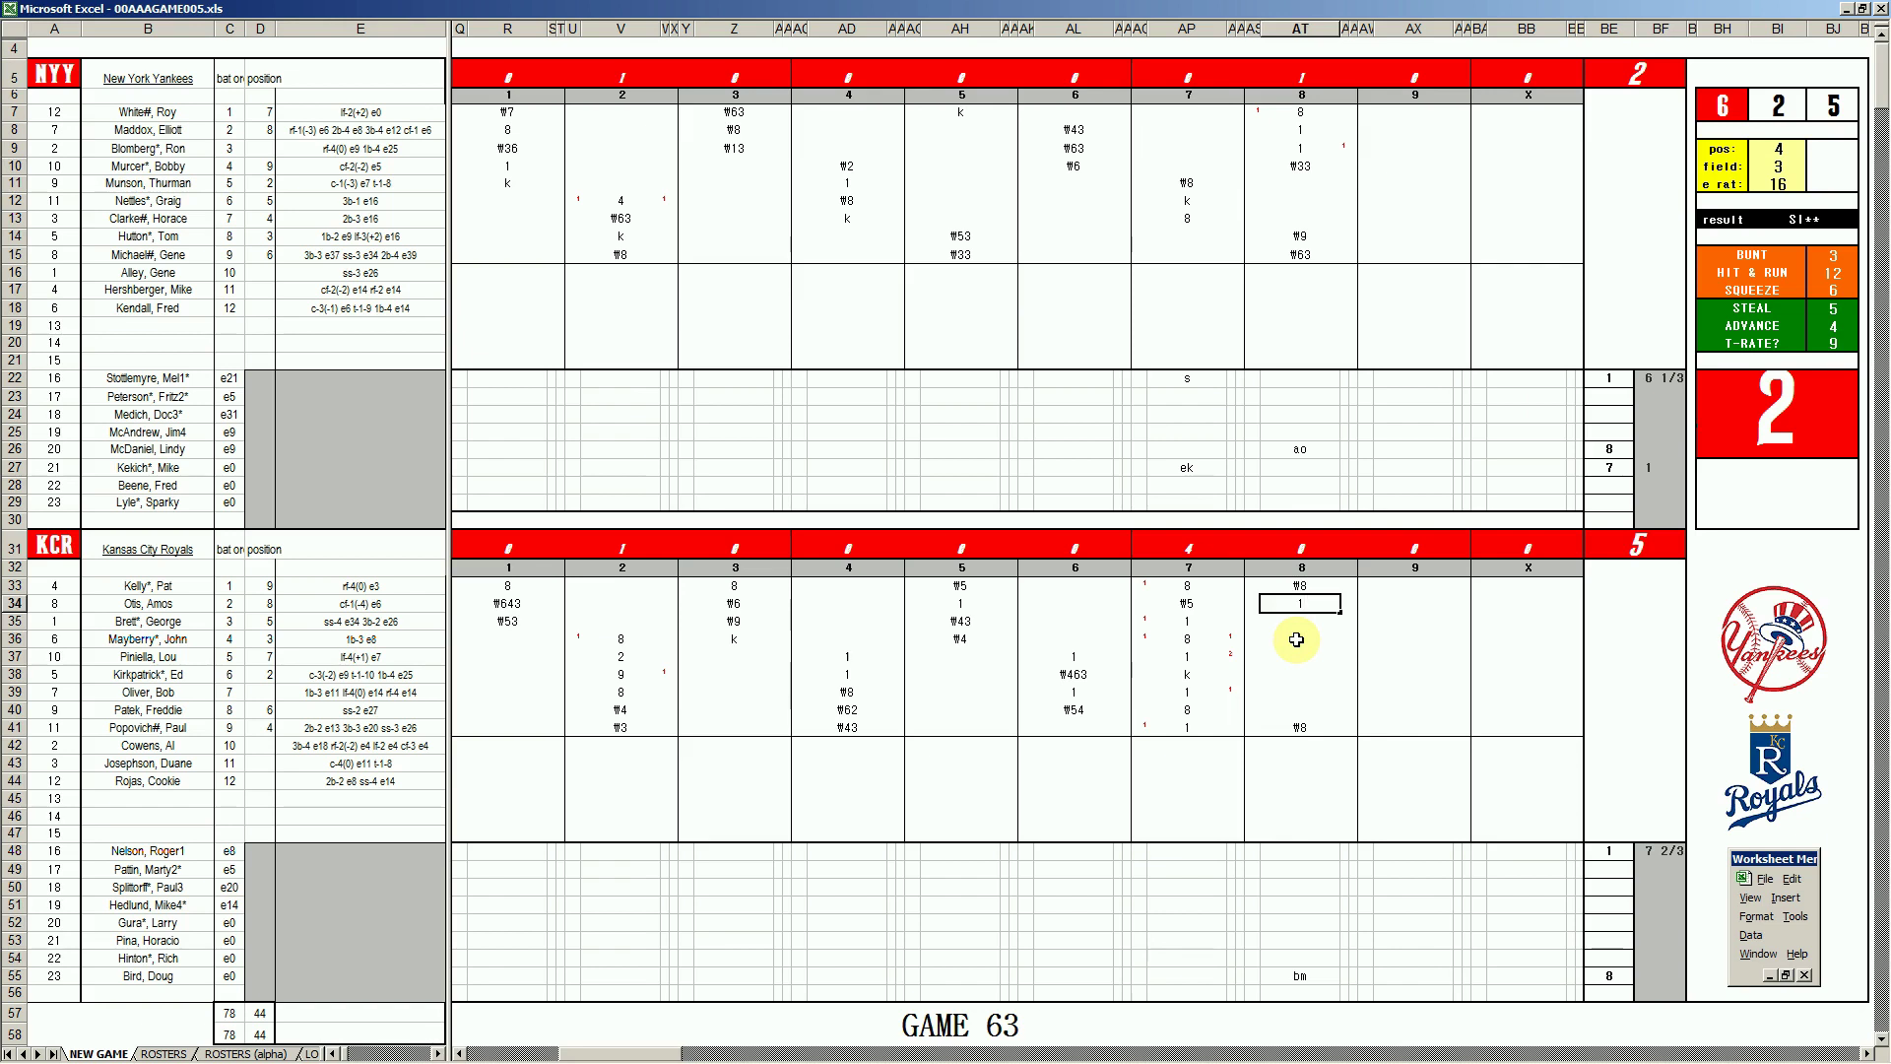
key("Return")
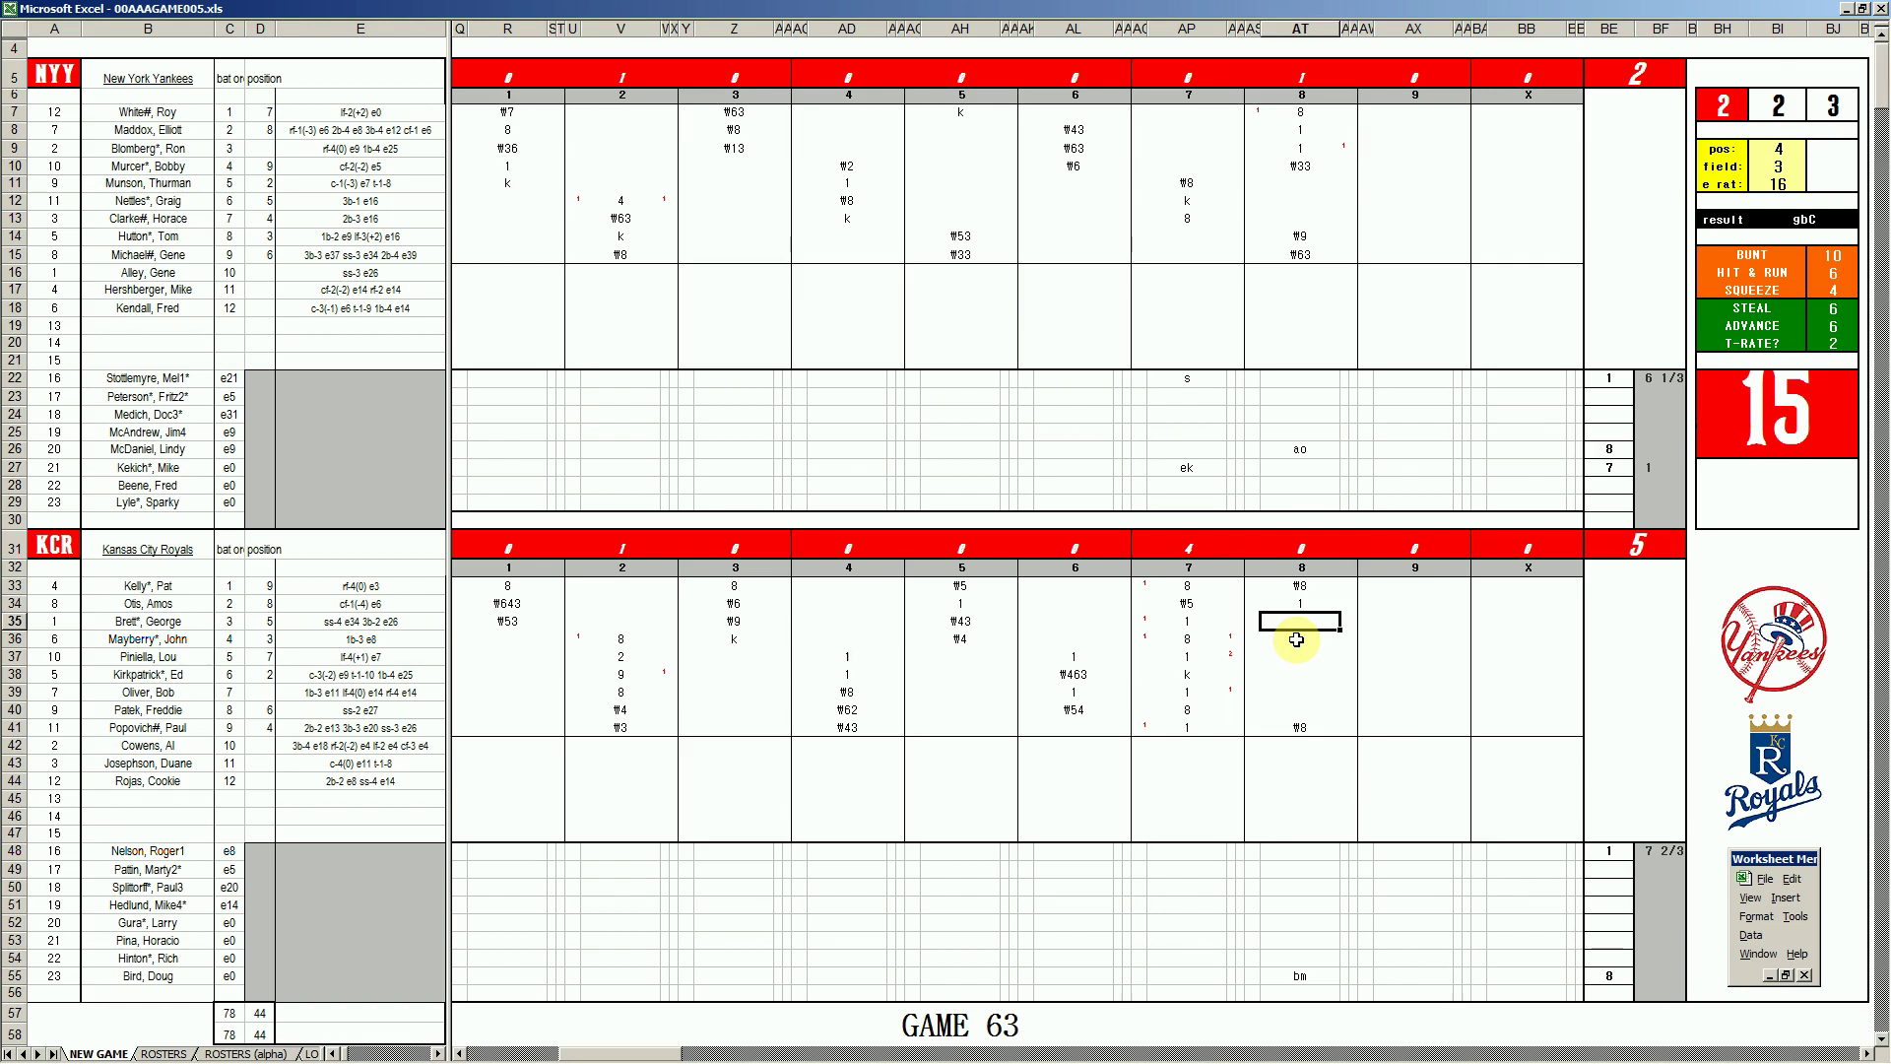
type("1")
left_click(1296, 639)
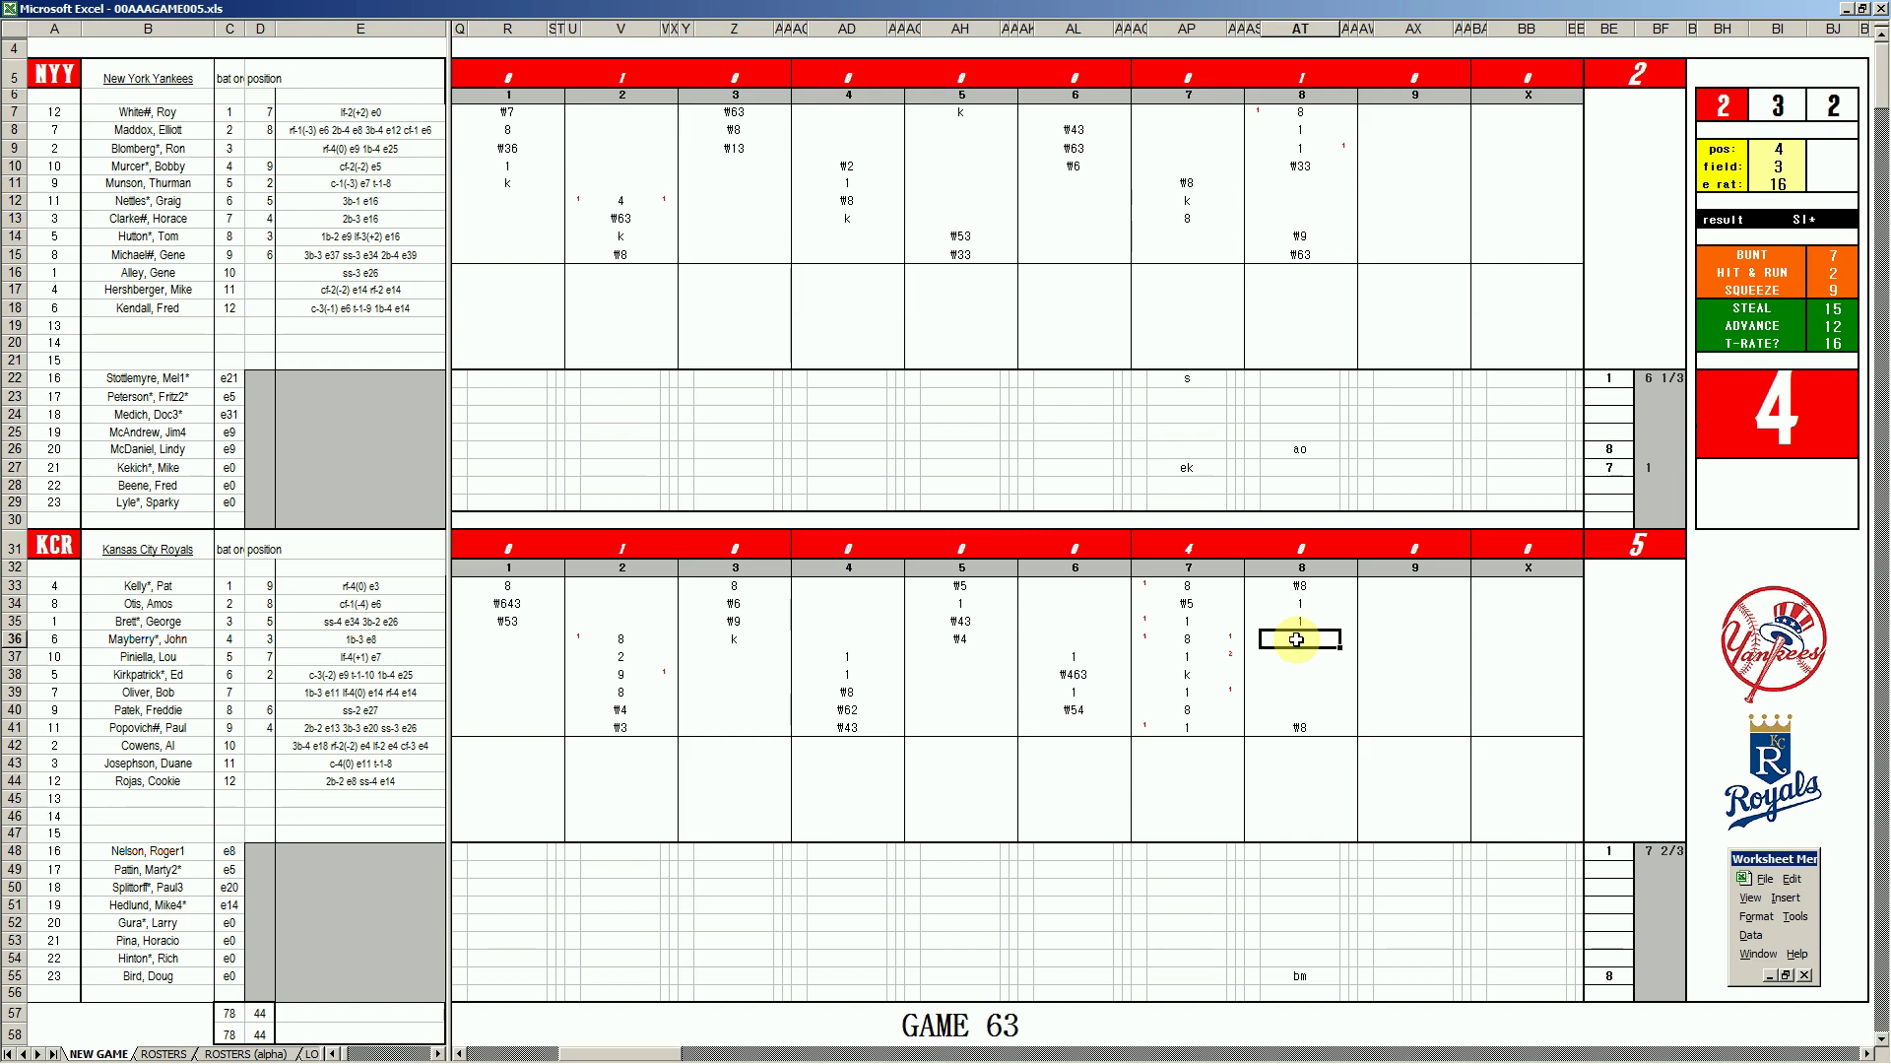
double_click(1296, 639)
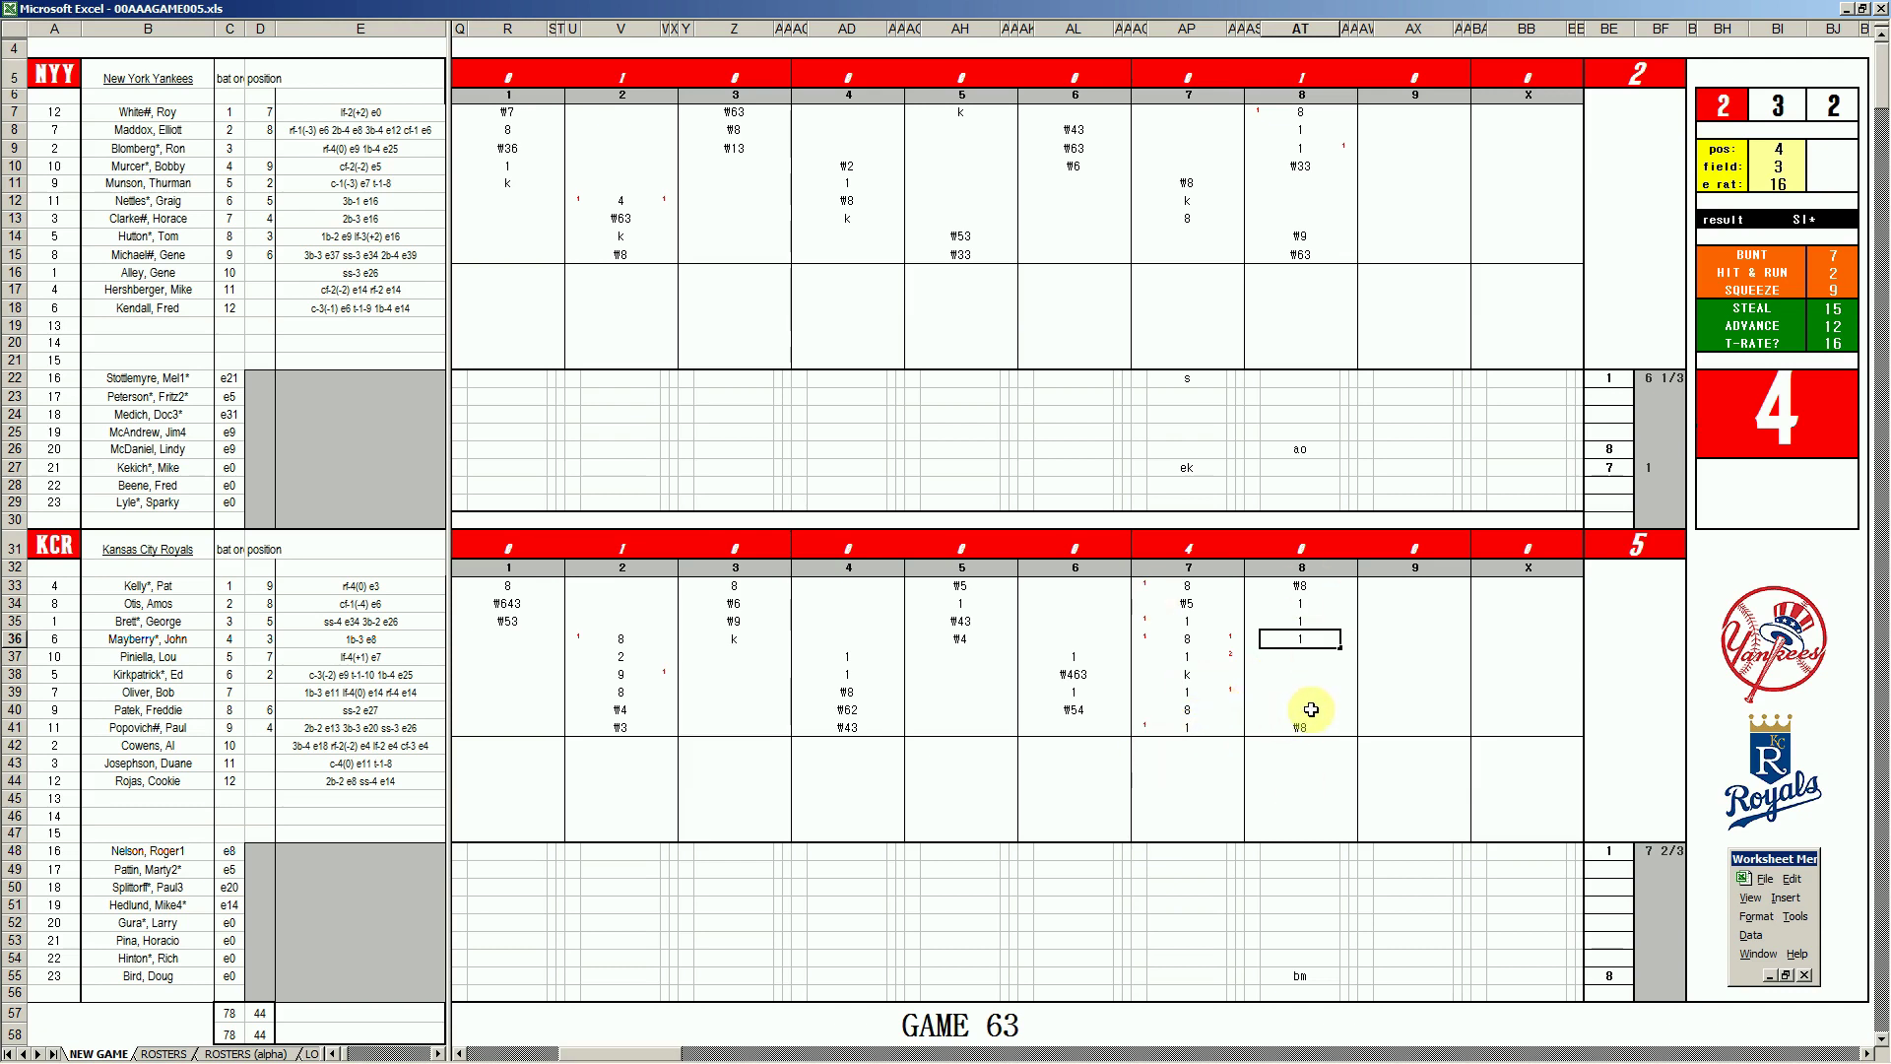
key("F2")
key("Return")
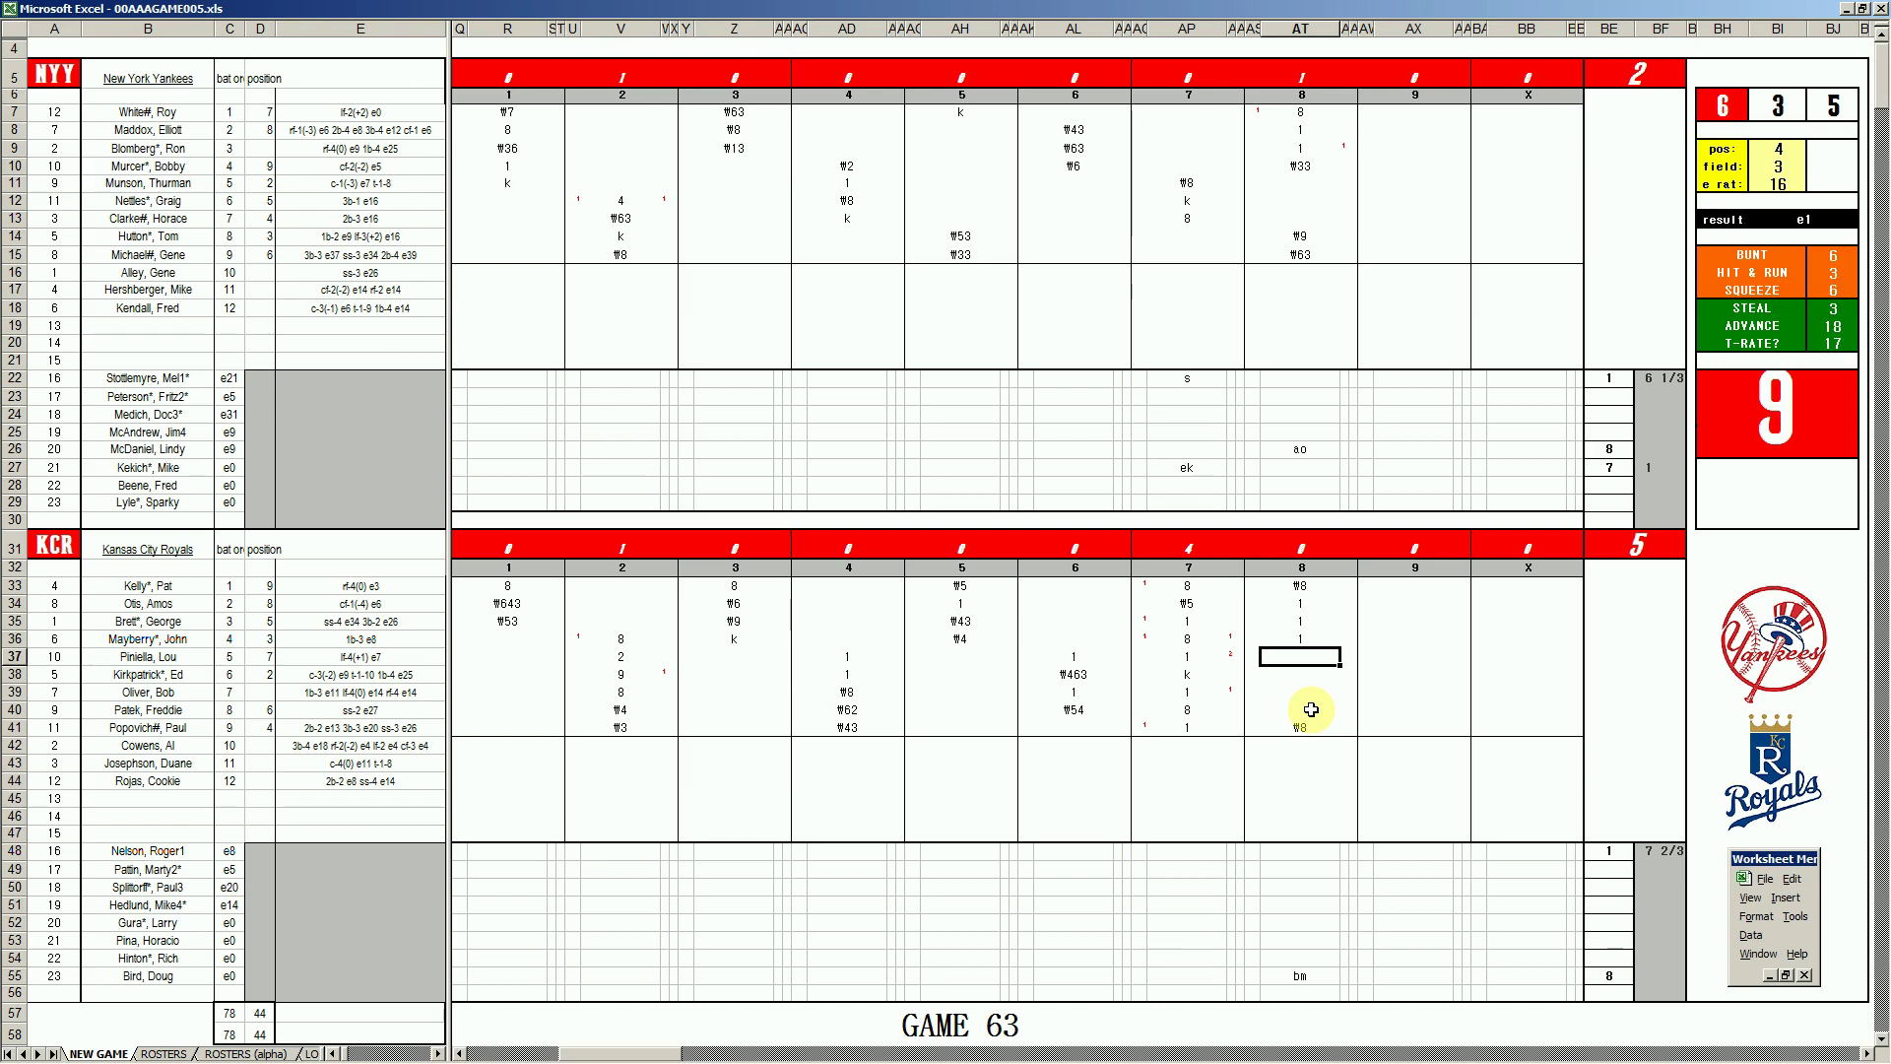
type("8")
Confirm the 8 out in AT37, add the run mark, and score a 2 in AT38, lifting Kansas City to 7.
key("Return")
key("Left")
key("Up")
key("Up")
key("Up")
key("Up")
key("Down")
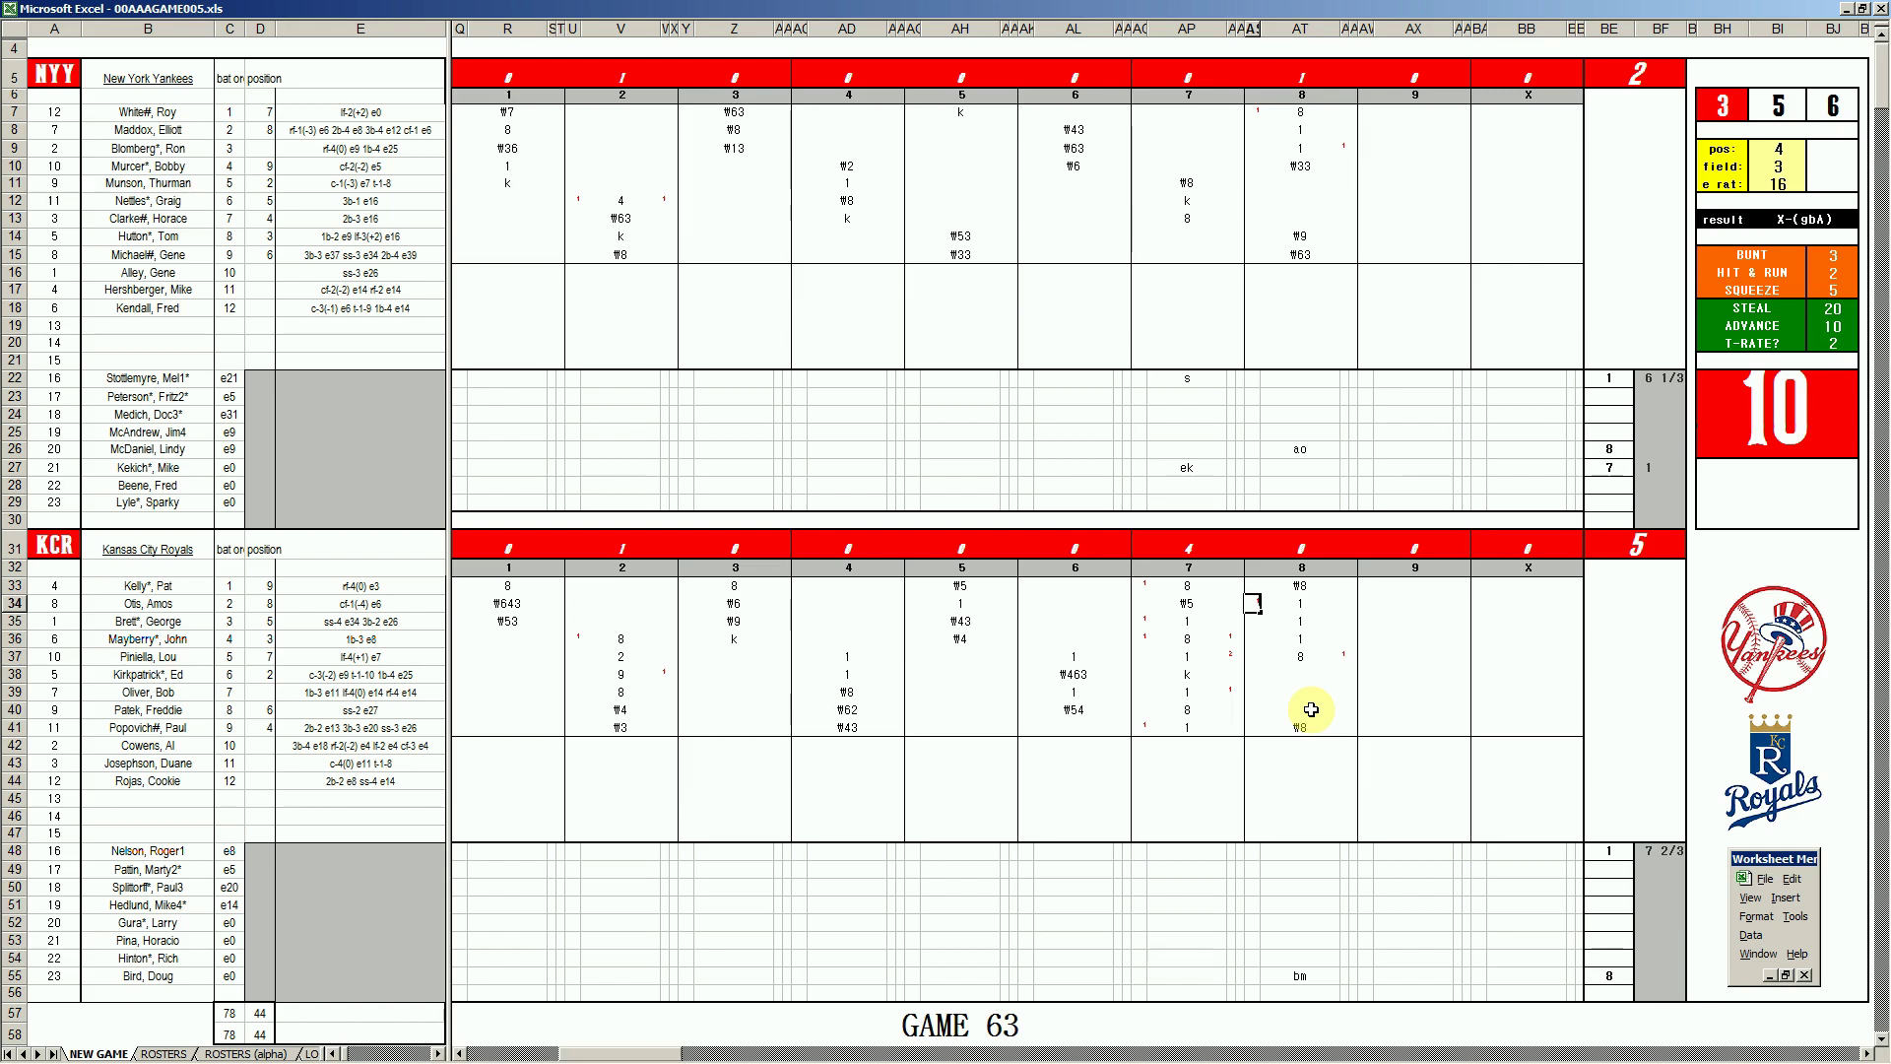
left_click(1302, 673)
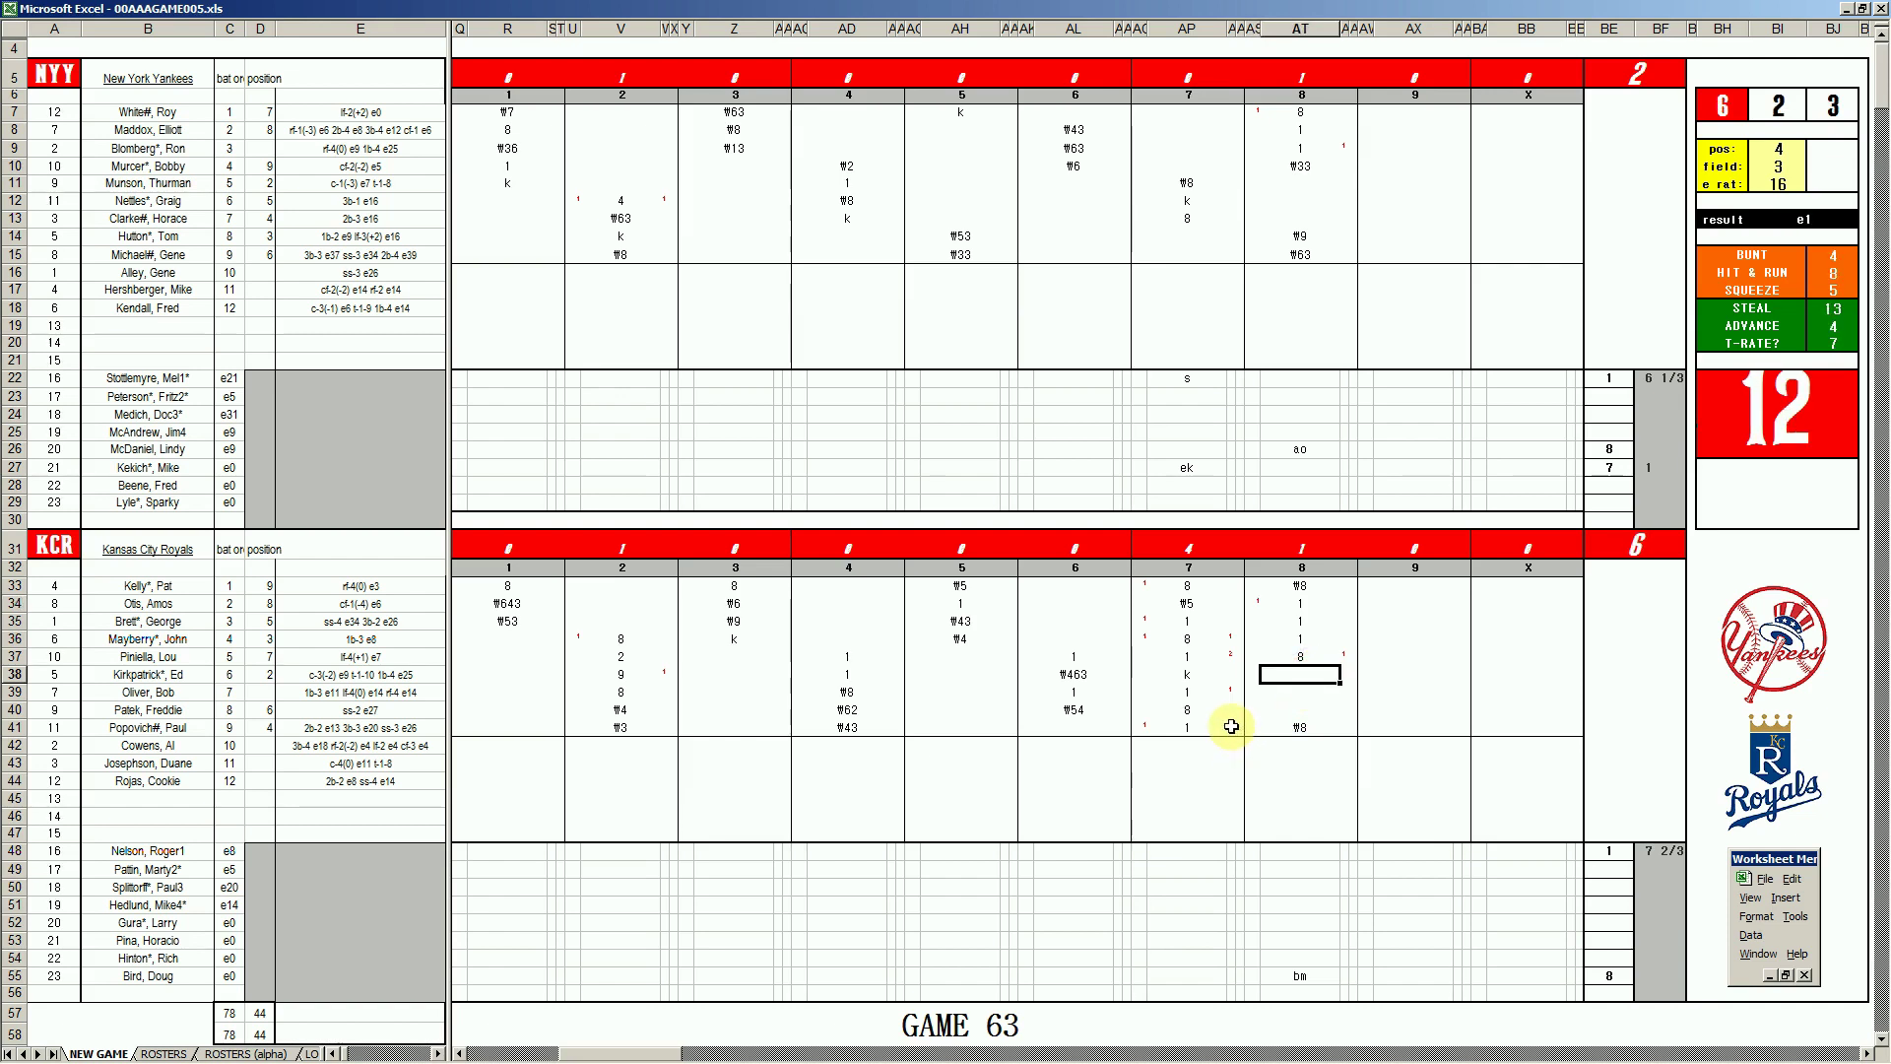
type("2")
key("Return")
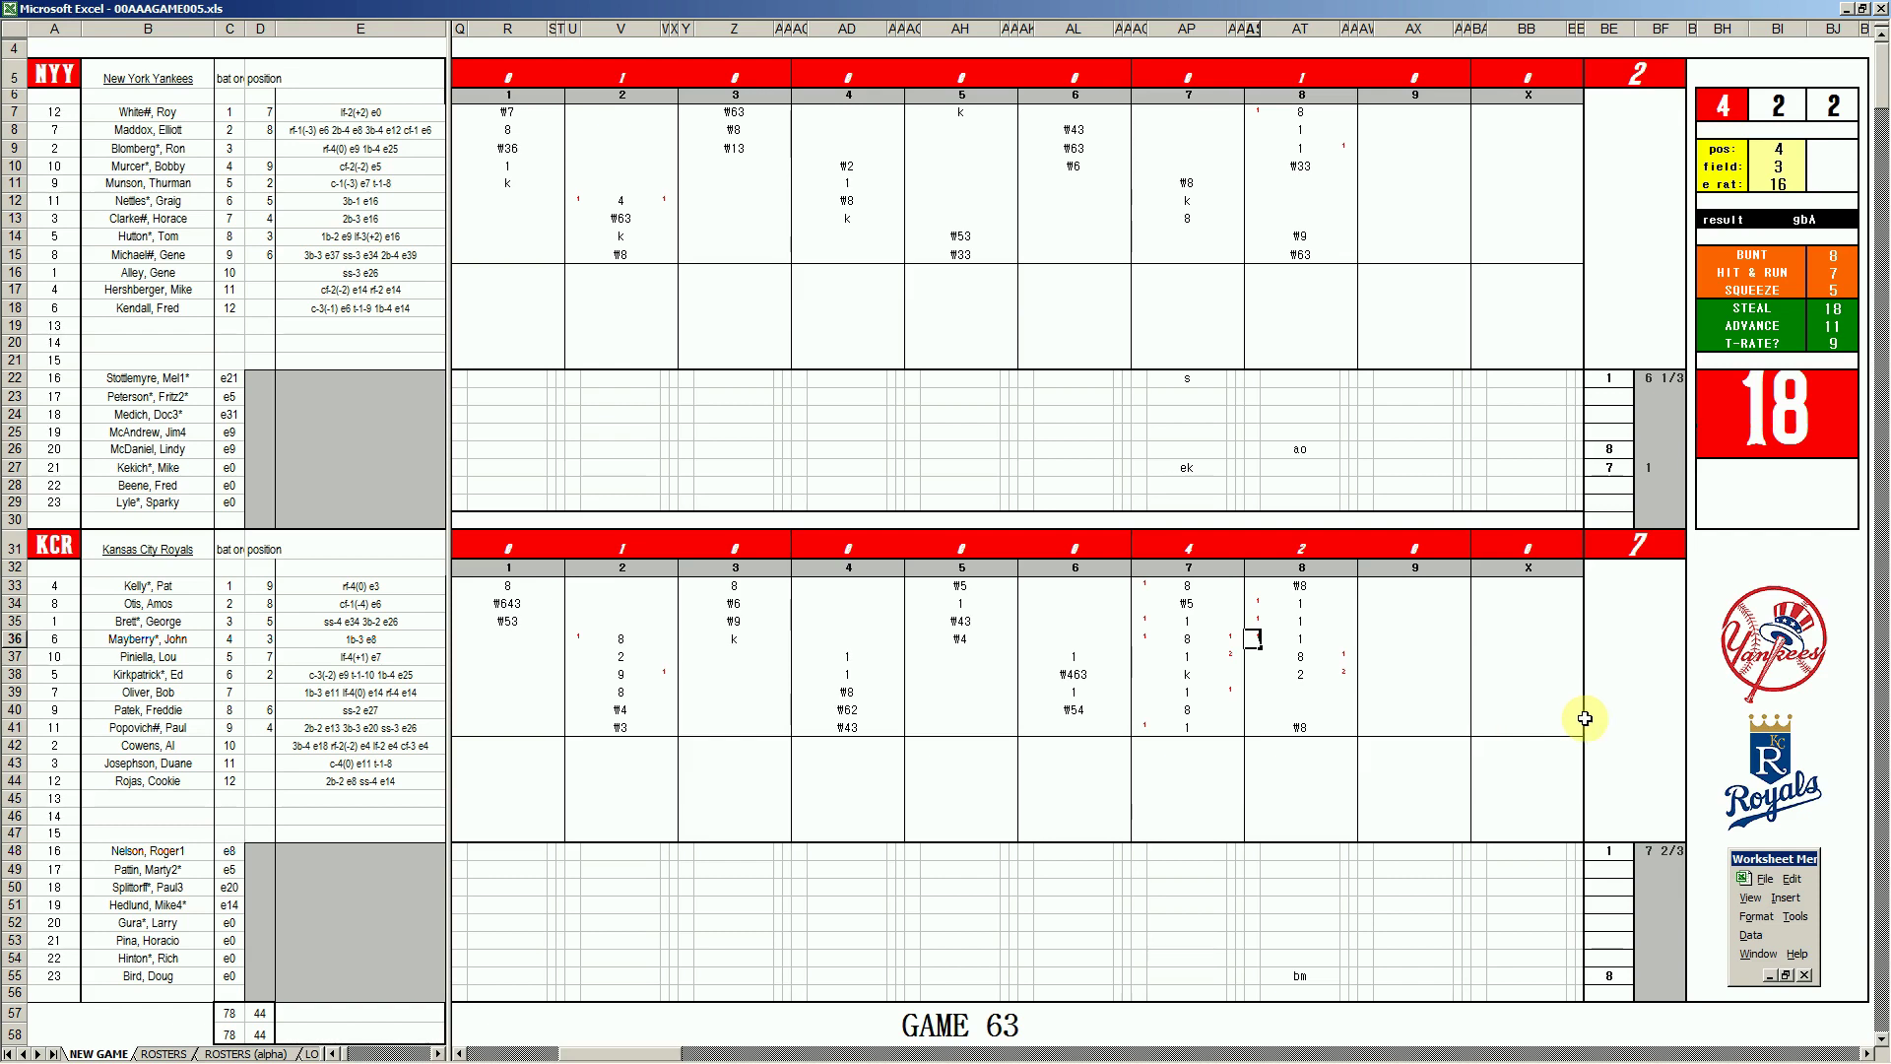
Record a single in AT40 and mark the run beside row 38, lifting the Royals to 10.
left_click(1297, 688)
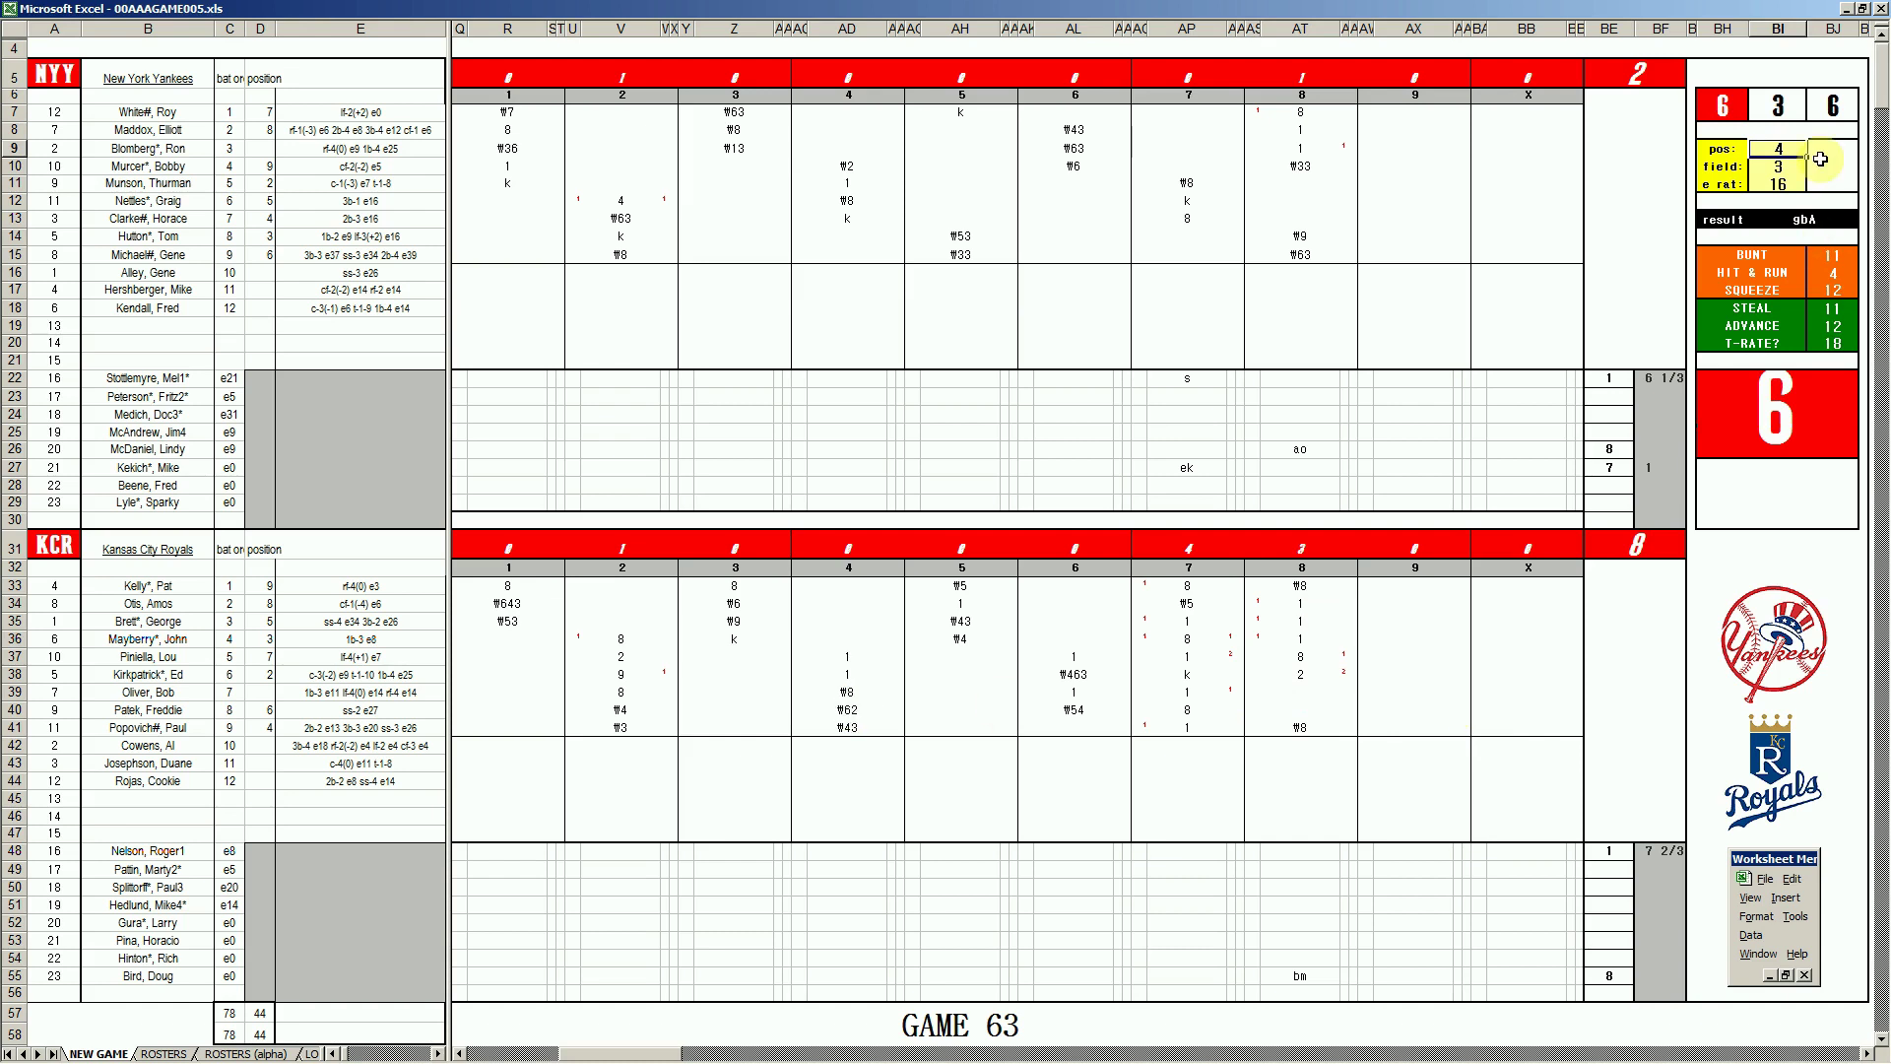
left_click(1298, 692)
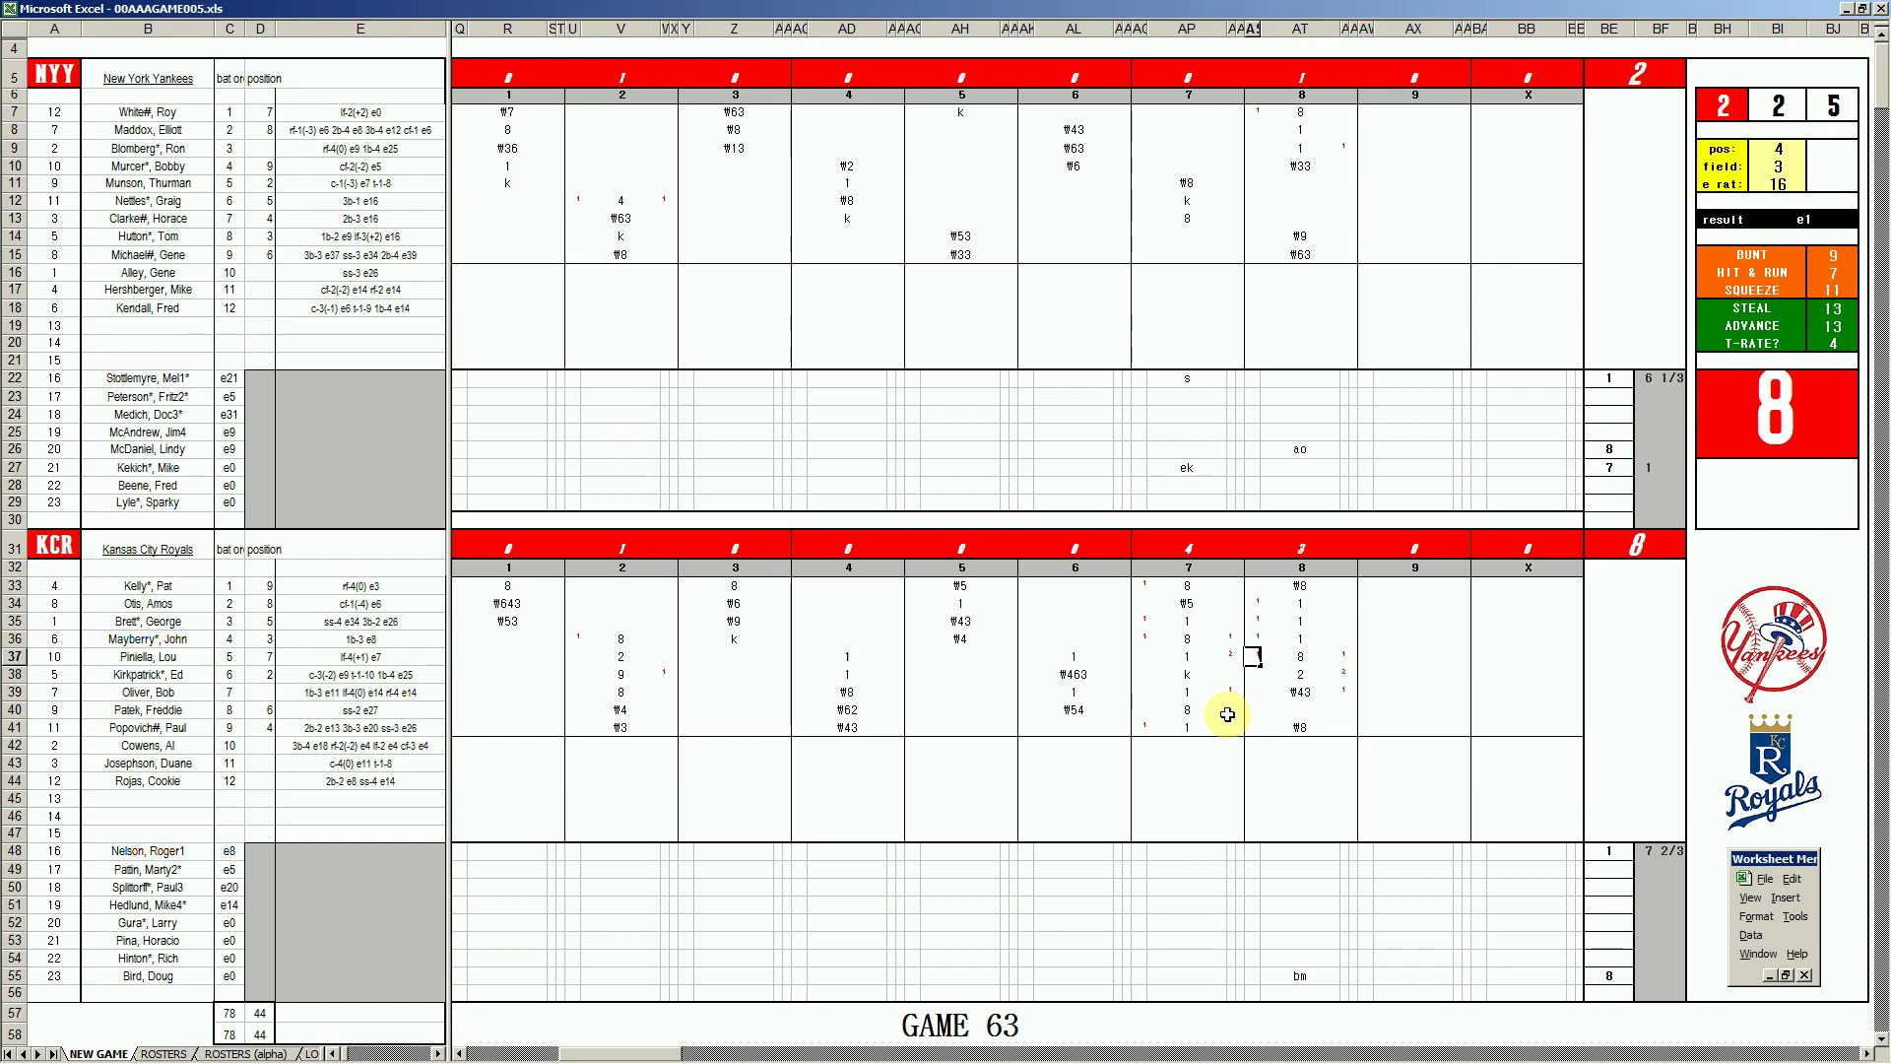
key("Return")
key("Return")
key("Return")
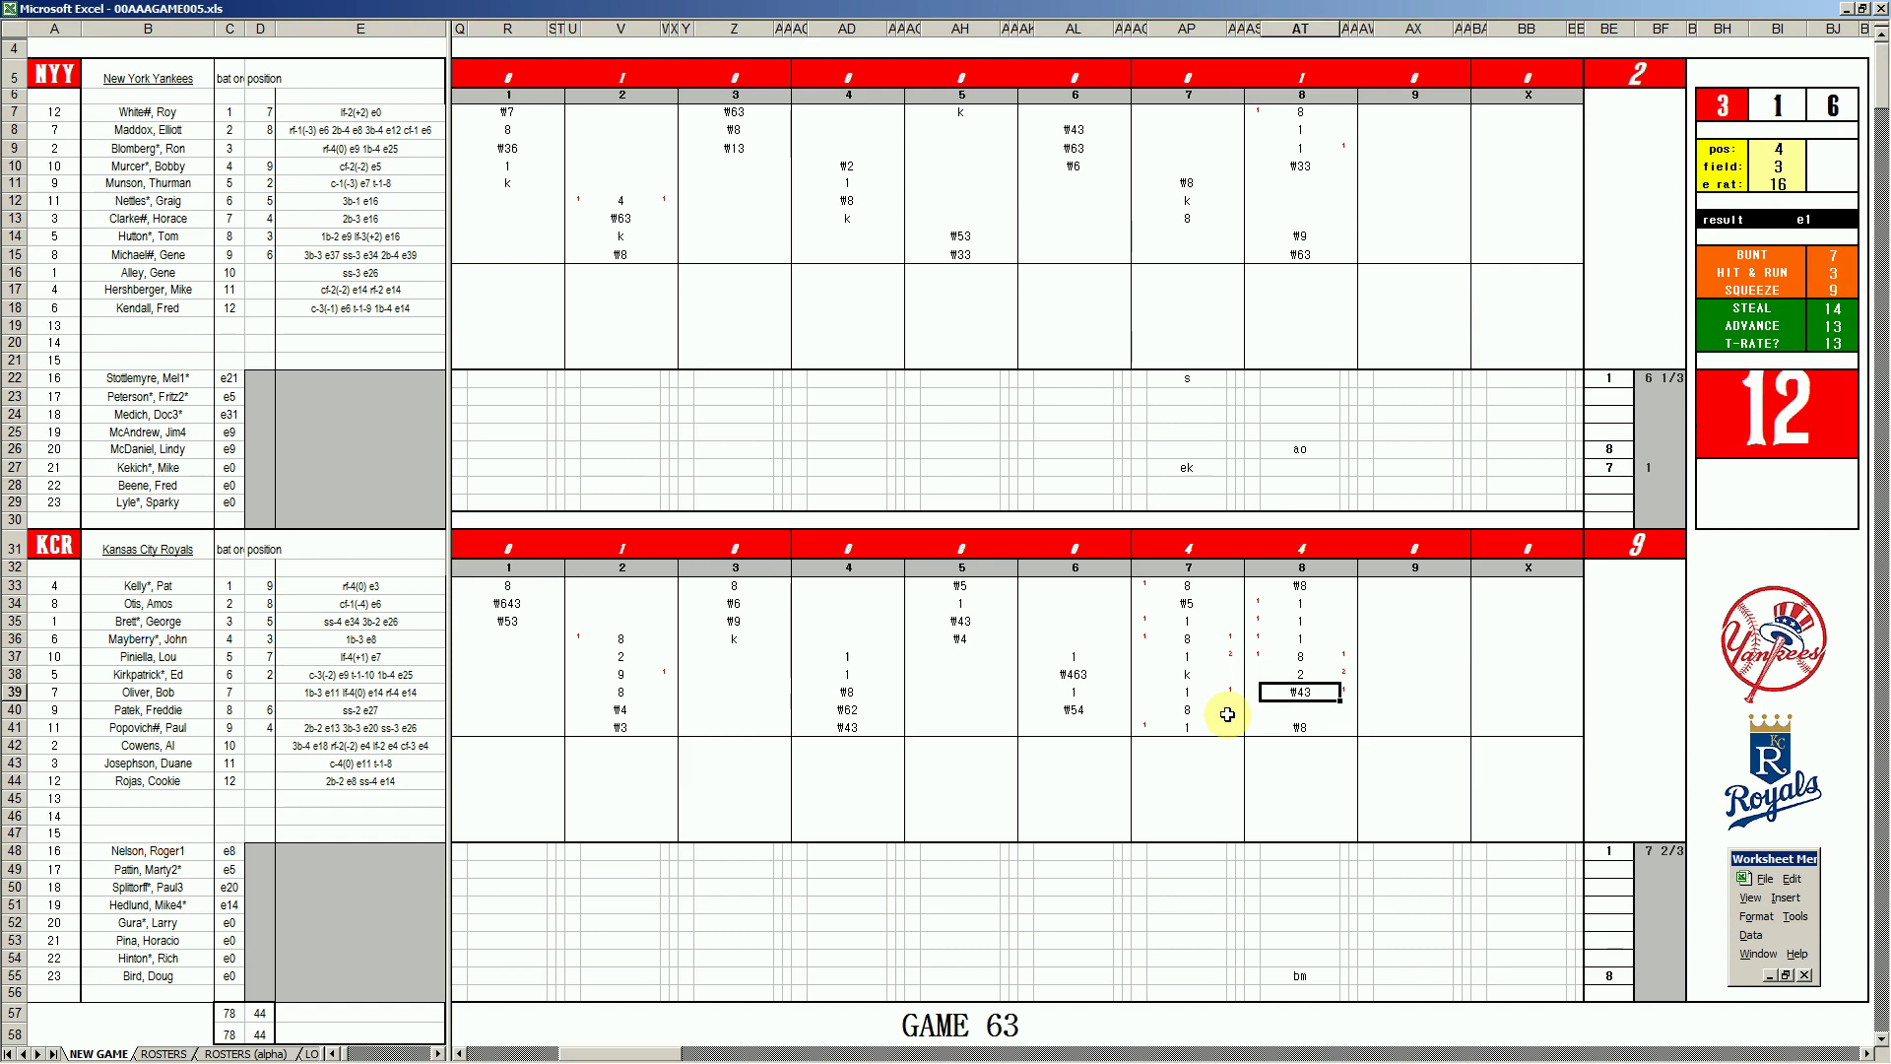
type("1")
key("Tab")
key("F9")
key("Left")
key("Left")
key("Up")
key("Up")
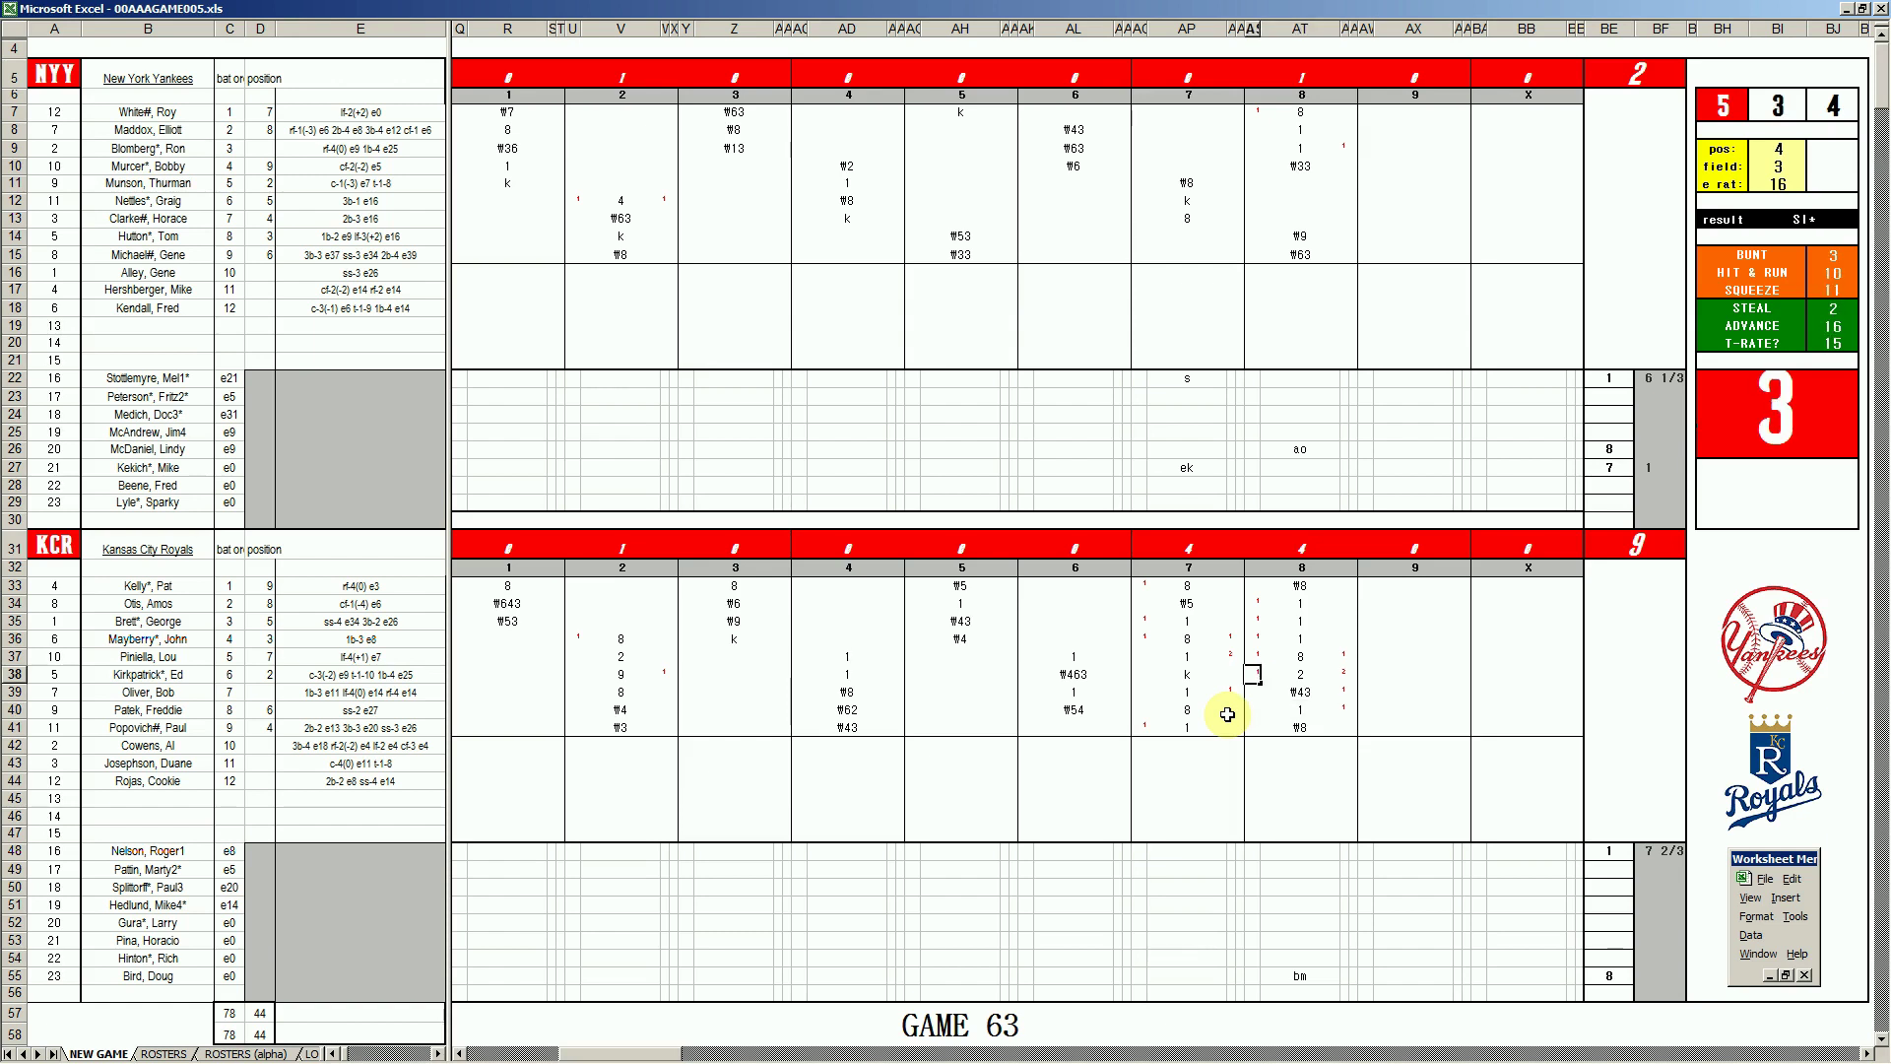
type("1")
key("Return")
key("Down")
key("Down")
Enter ₩8 in AX41 for the row-41 batter's ninth inning.
key("Right")
key("Right")
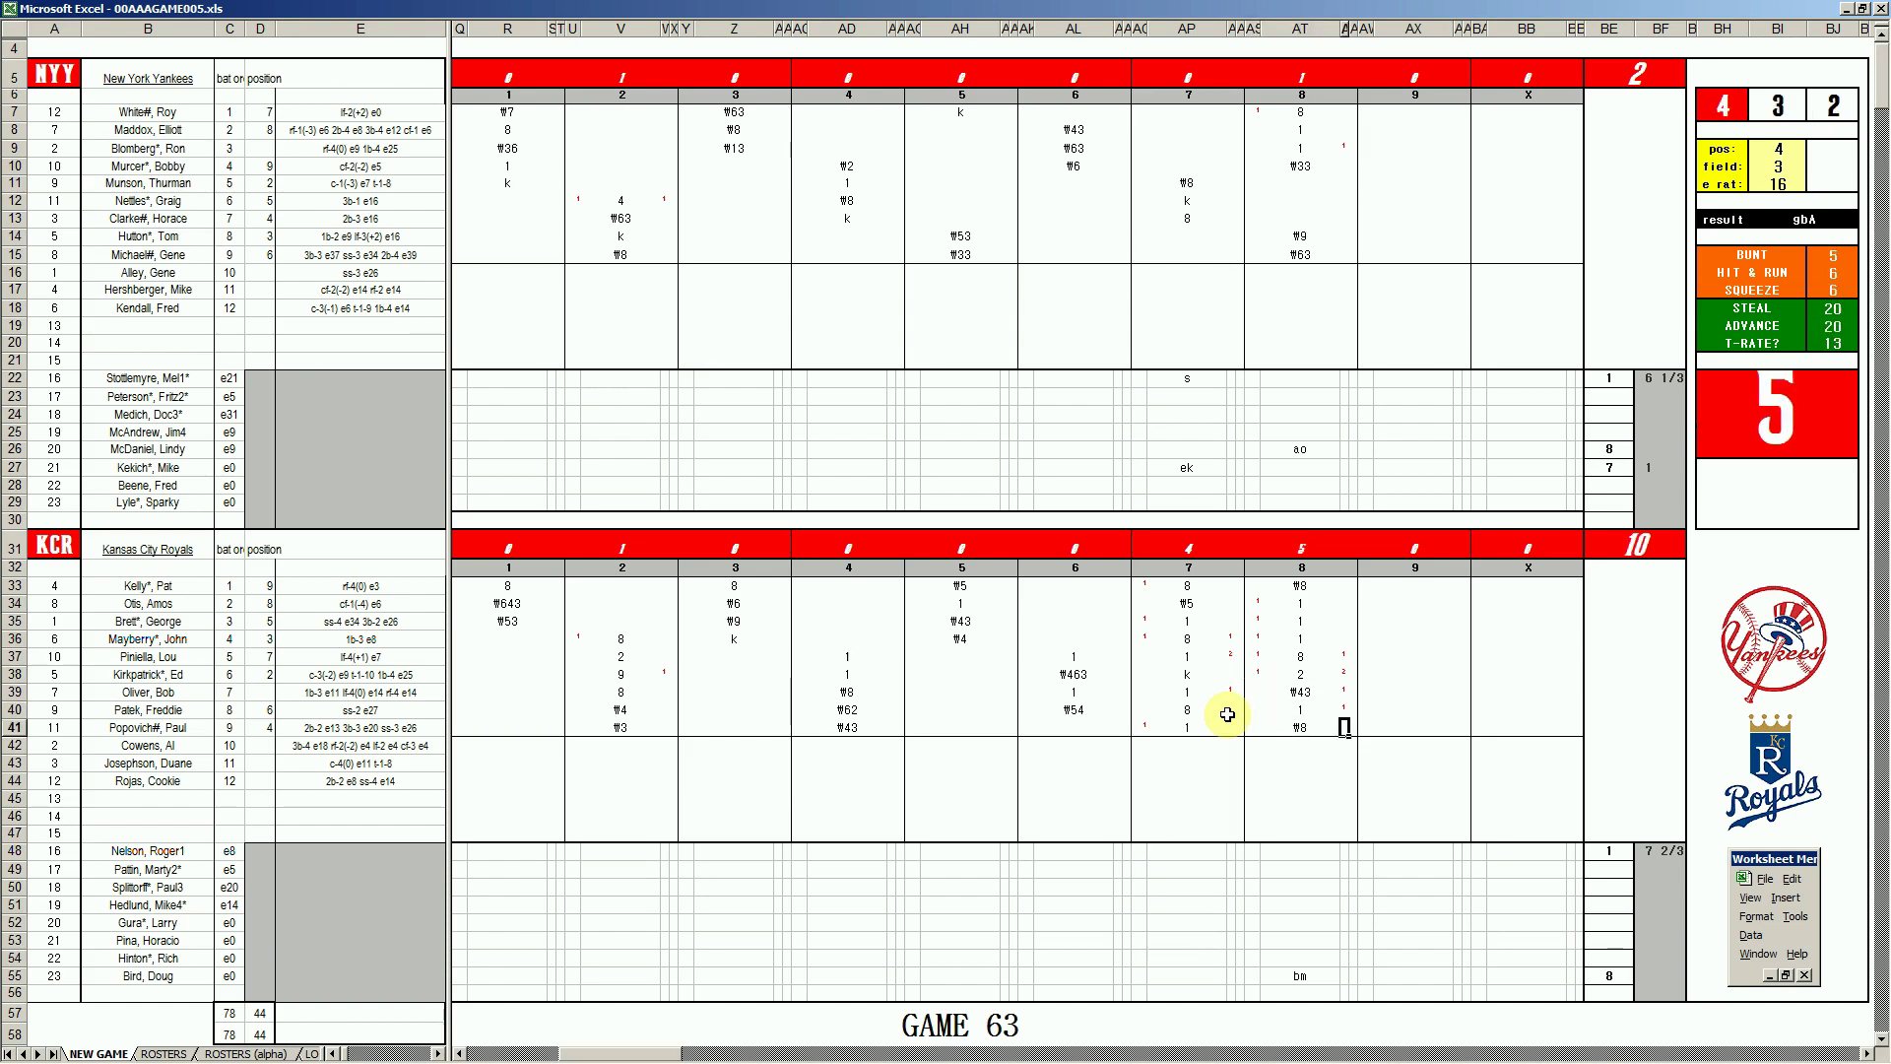
key("Right")
key("Right")
key("Right")
type("#8")
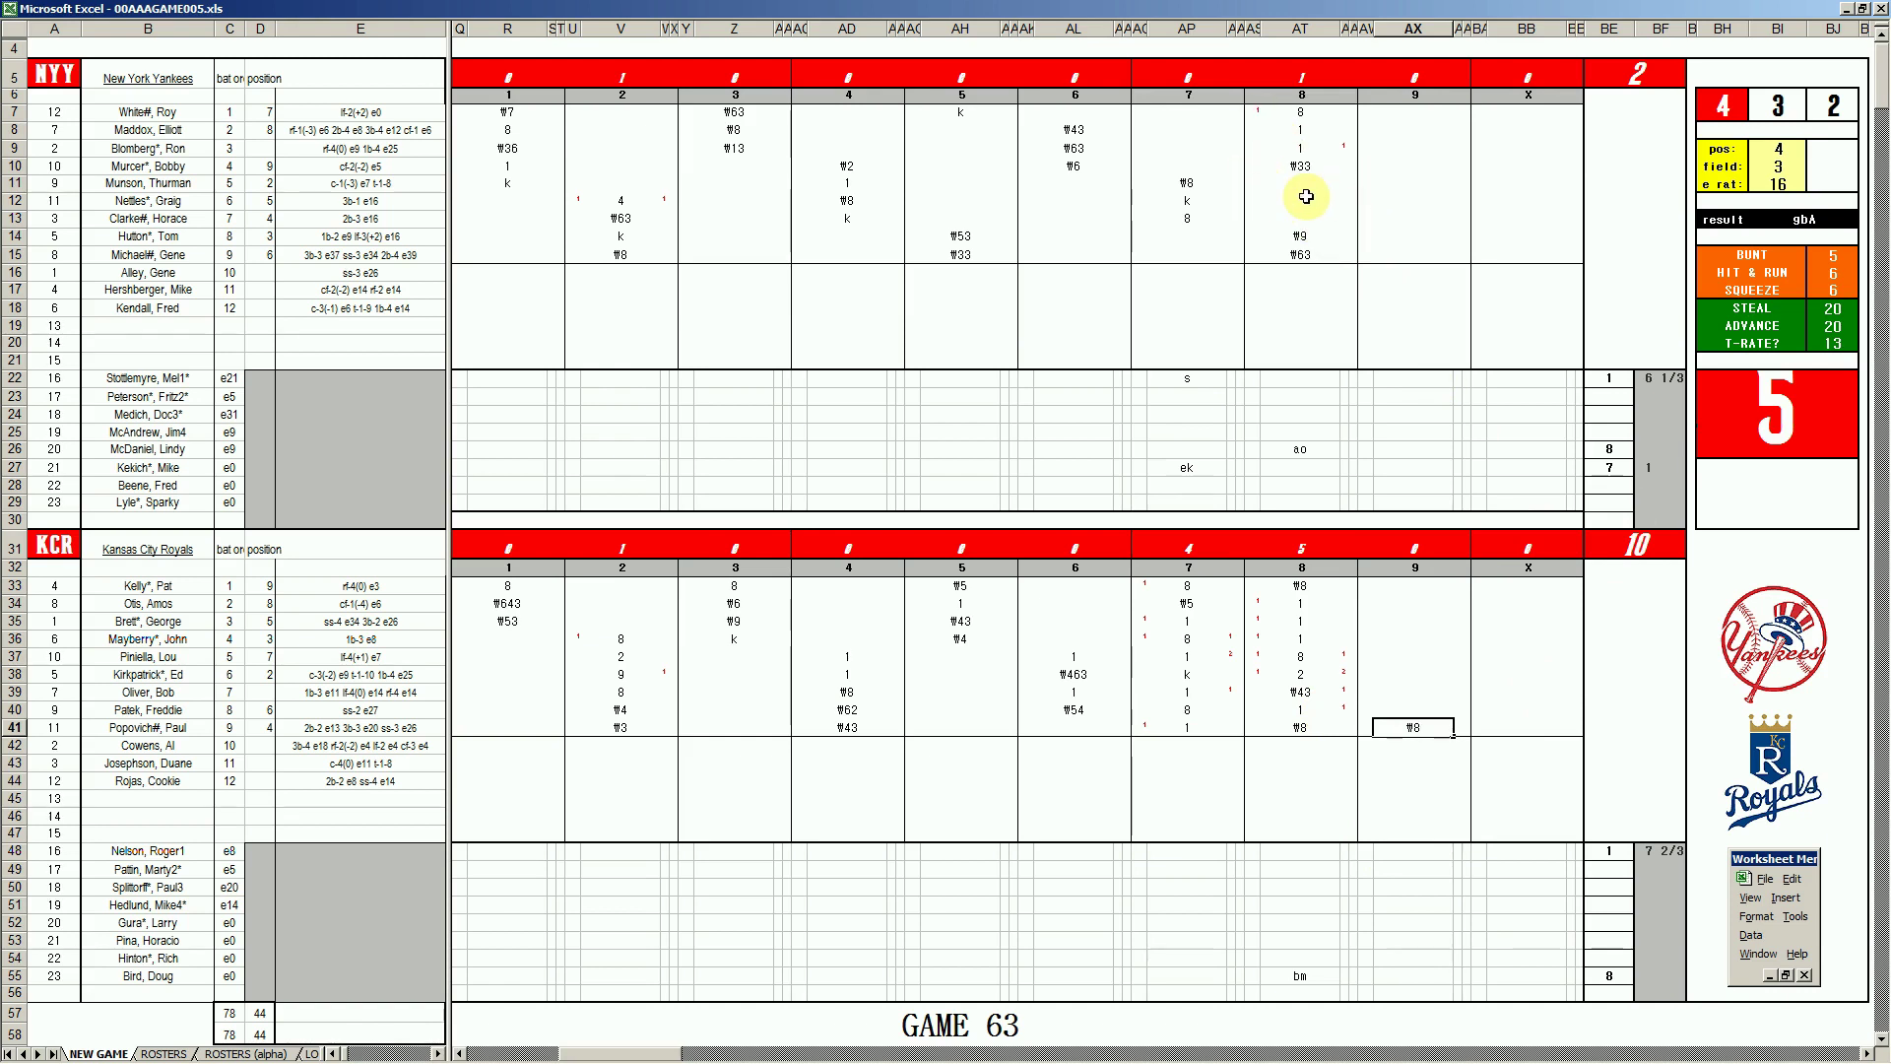
Retire the Yankees in the ninth with ₩8, ₩9 and ₩53 in AX11–AX13.
left_click(1399, 184)
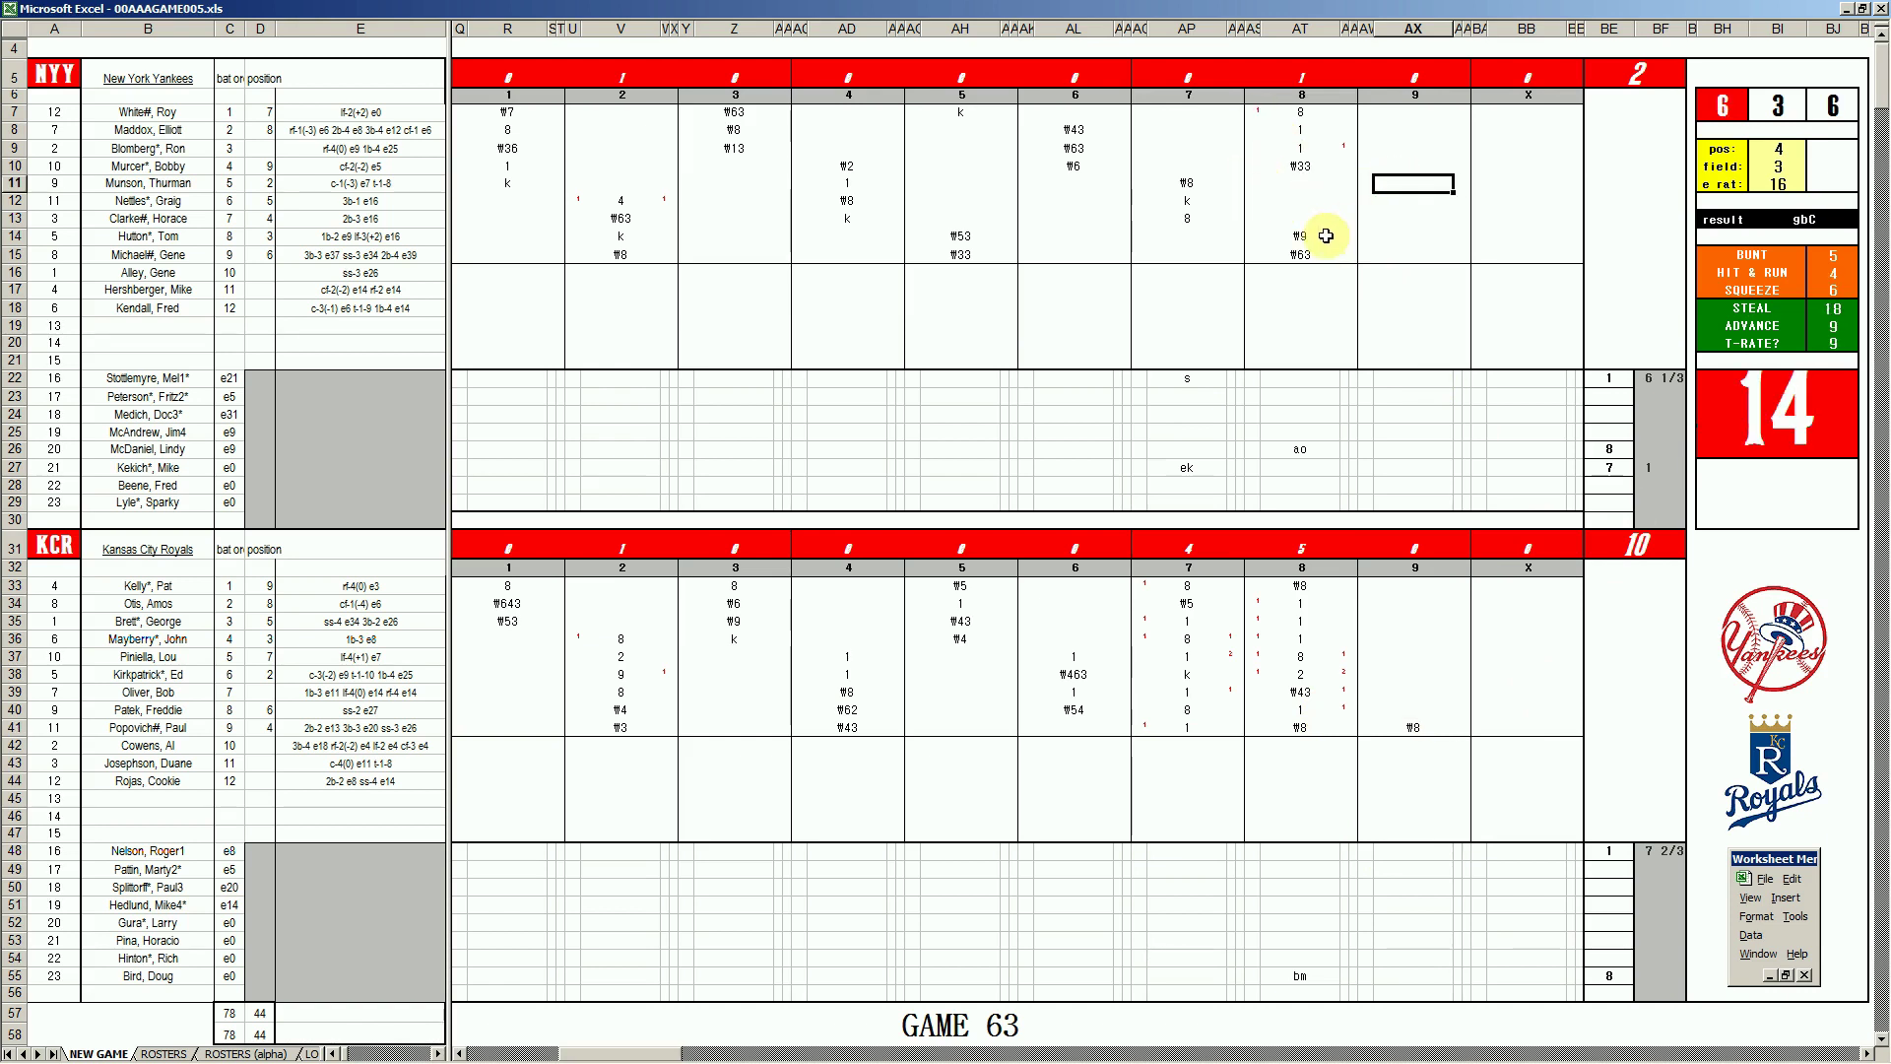
type("#8")
key("Return")
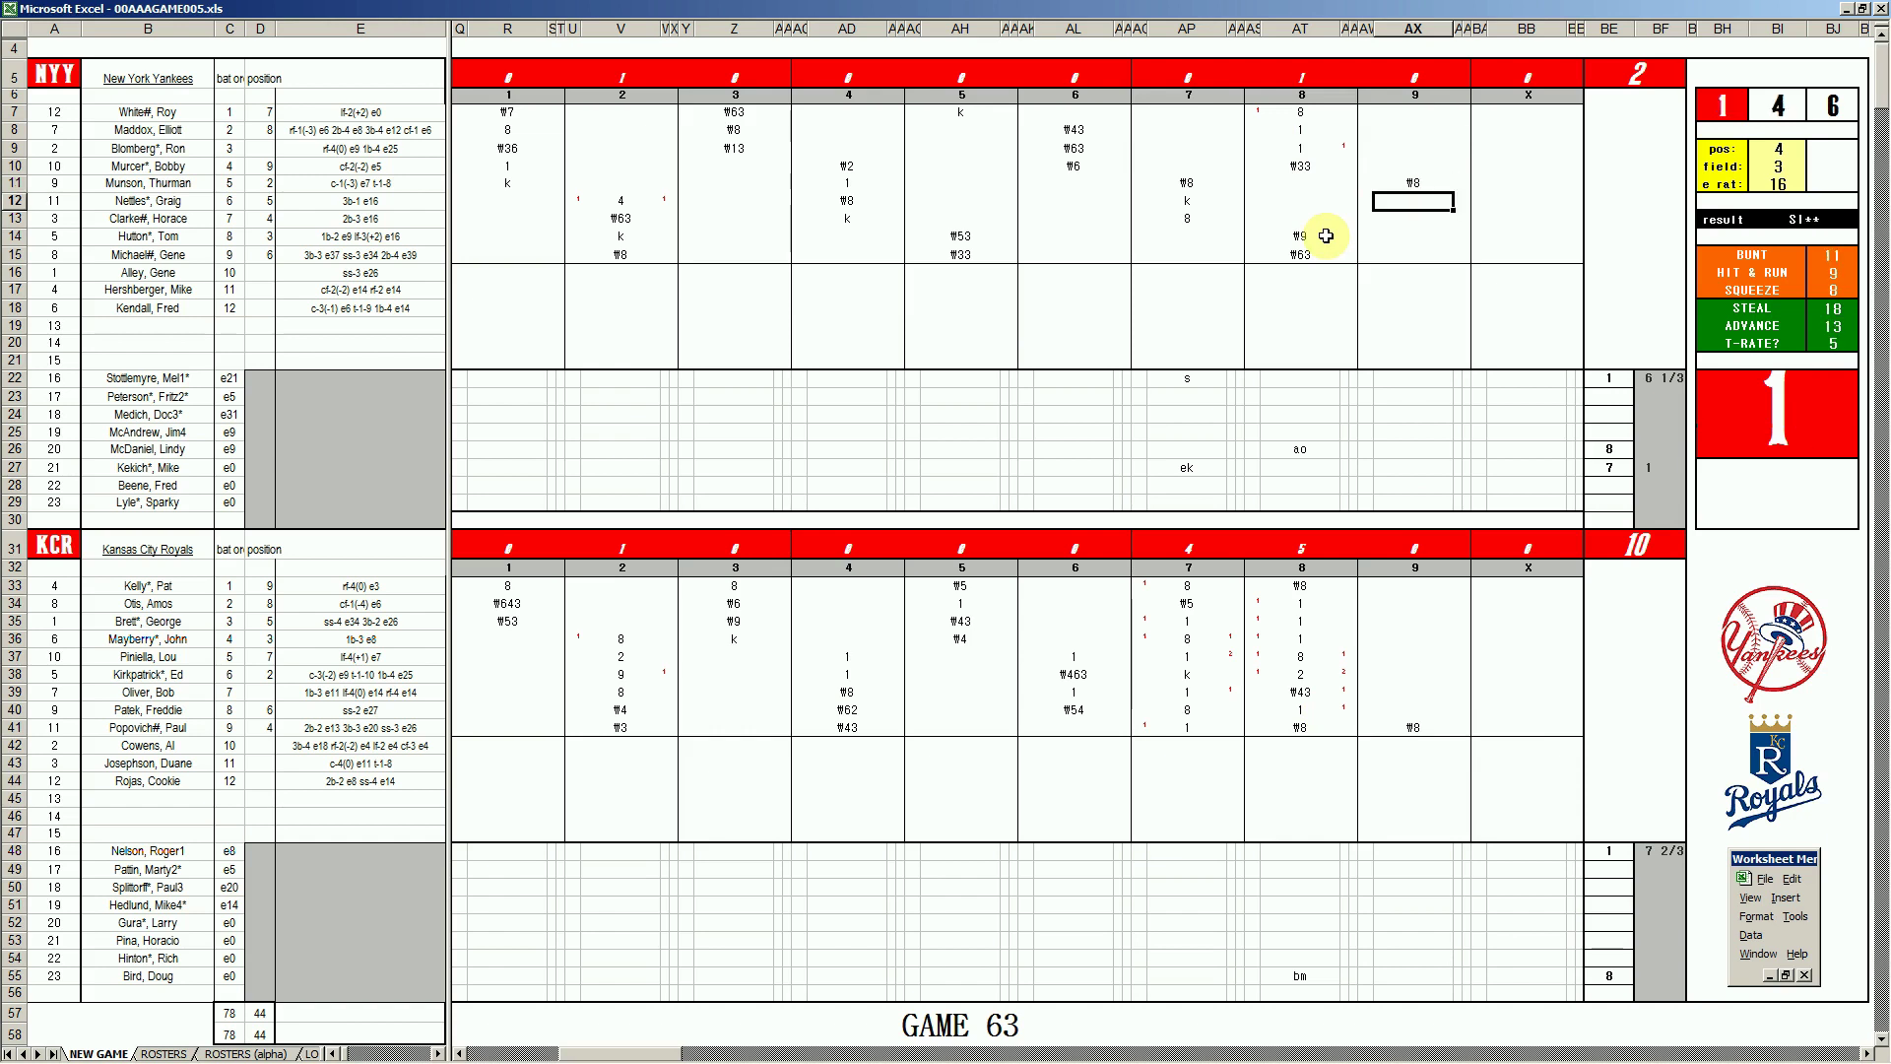
type("#9")
key("Return")
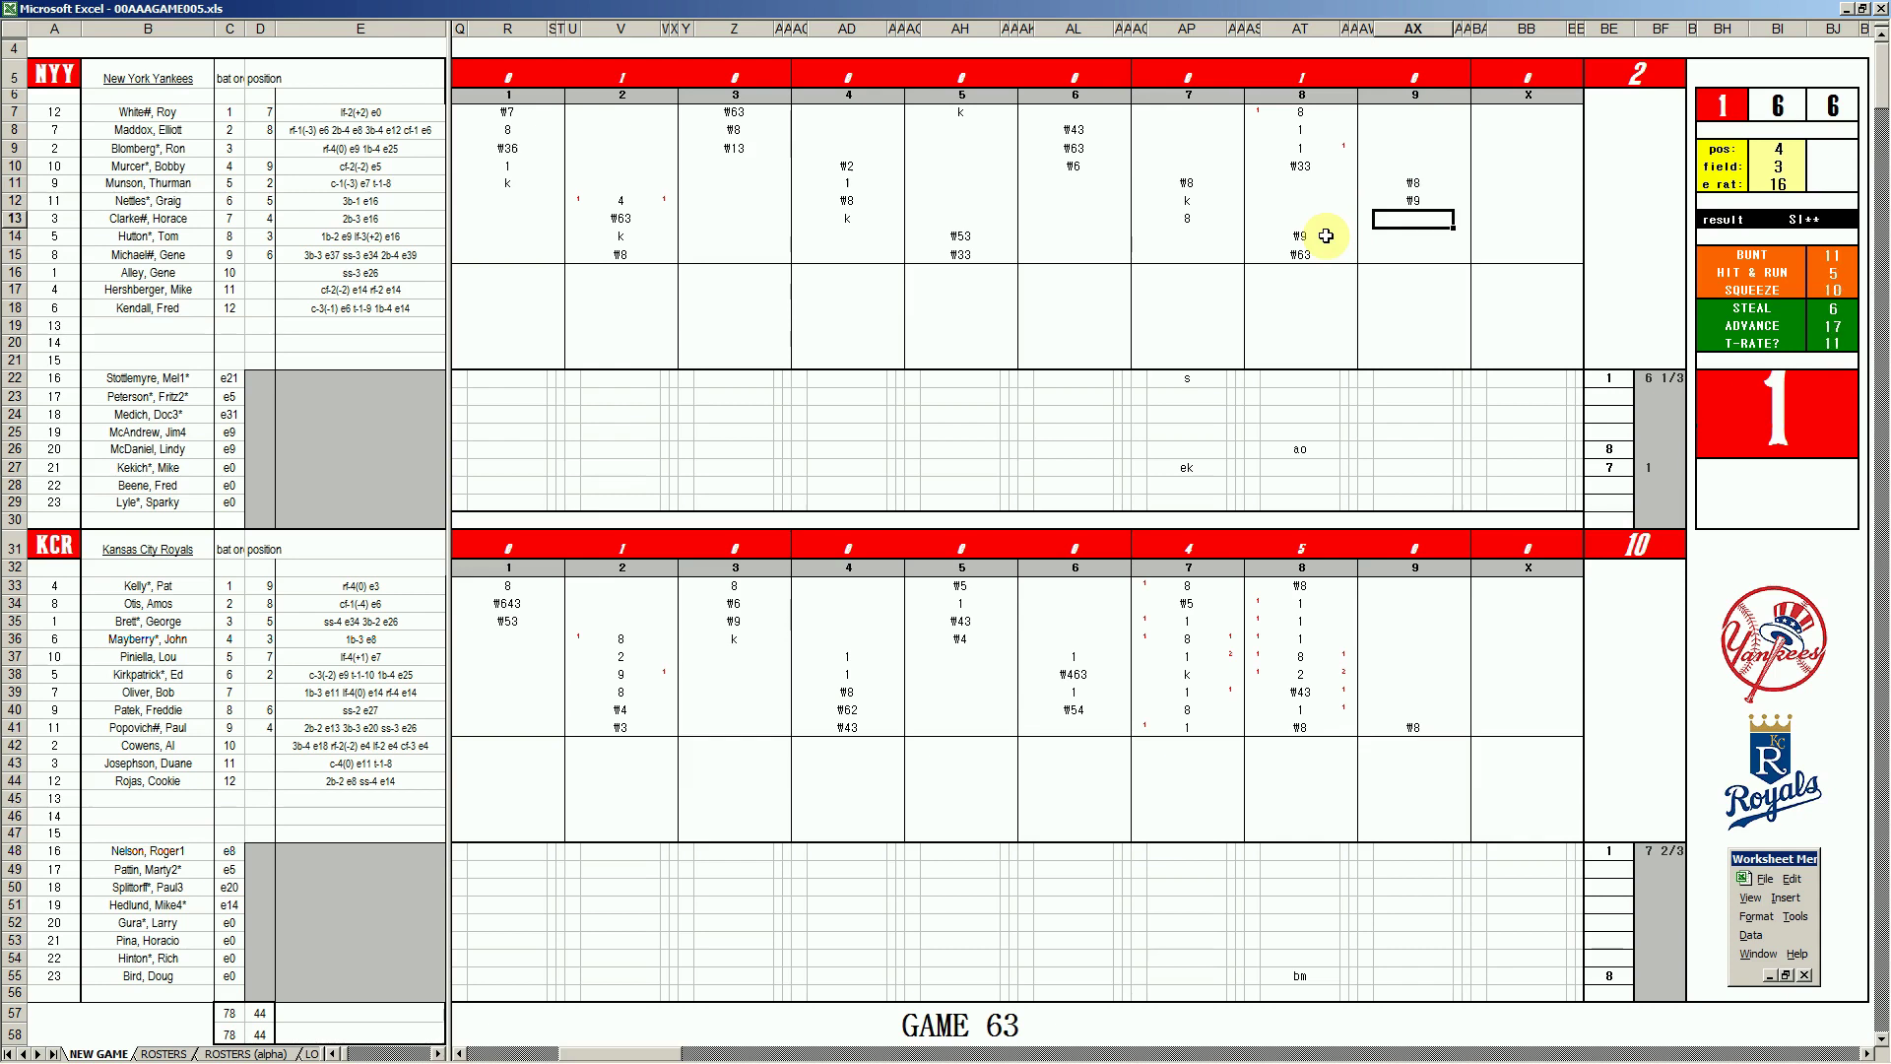
type("#53")
key("Return")
Log 0 1/3 innings for the row-55 reliever and +2/3 for the row-26 reliever.
left_click(1648, 976)
type("0 1/3")
key("Up")
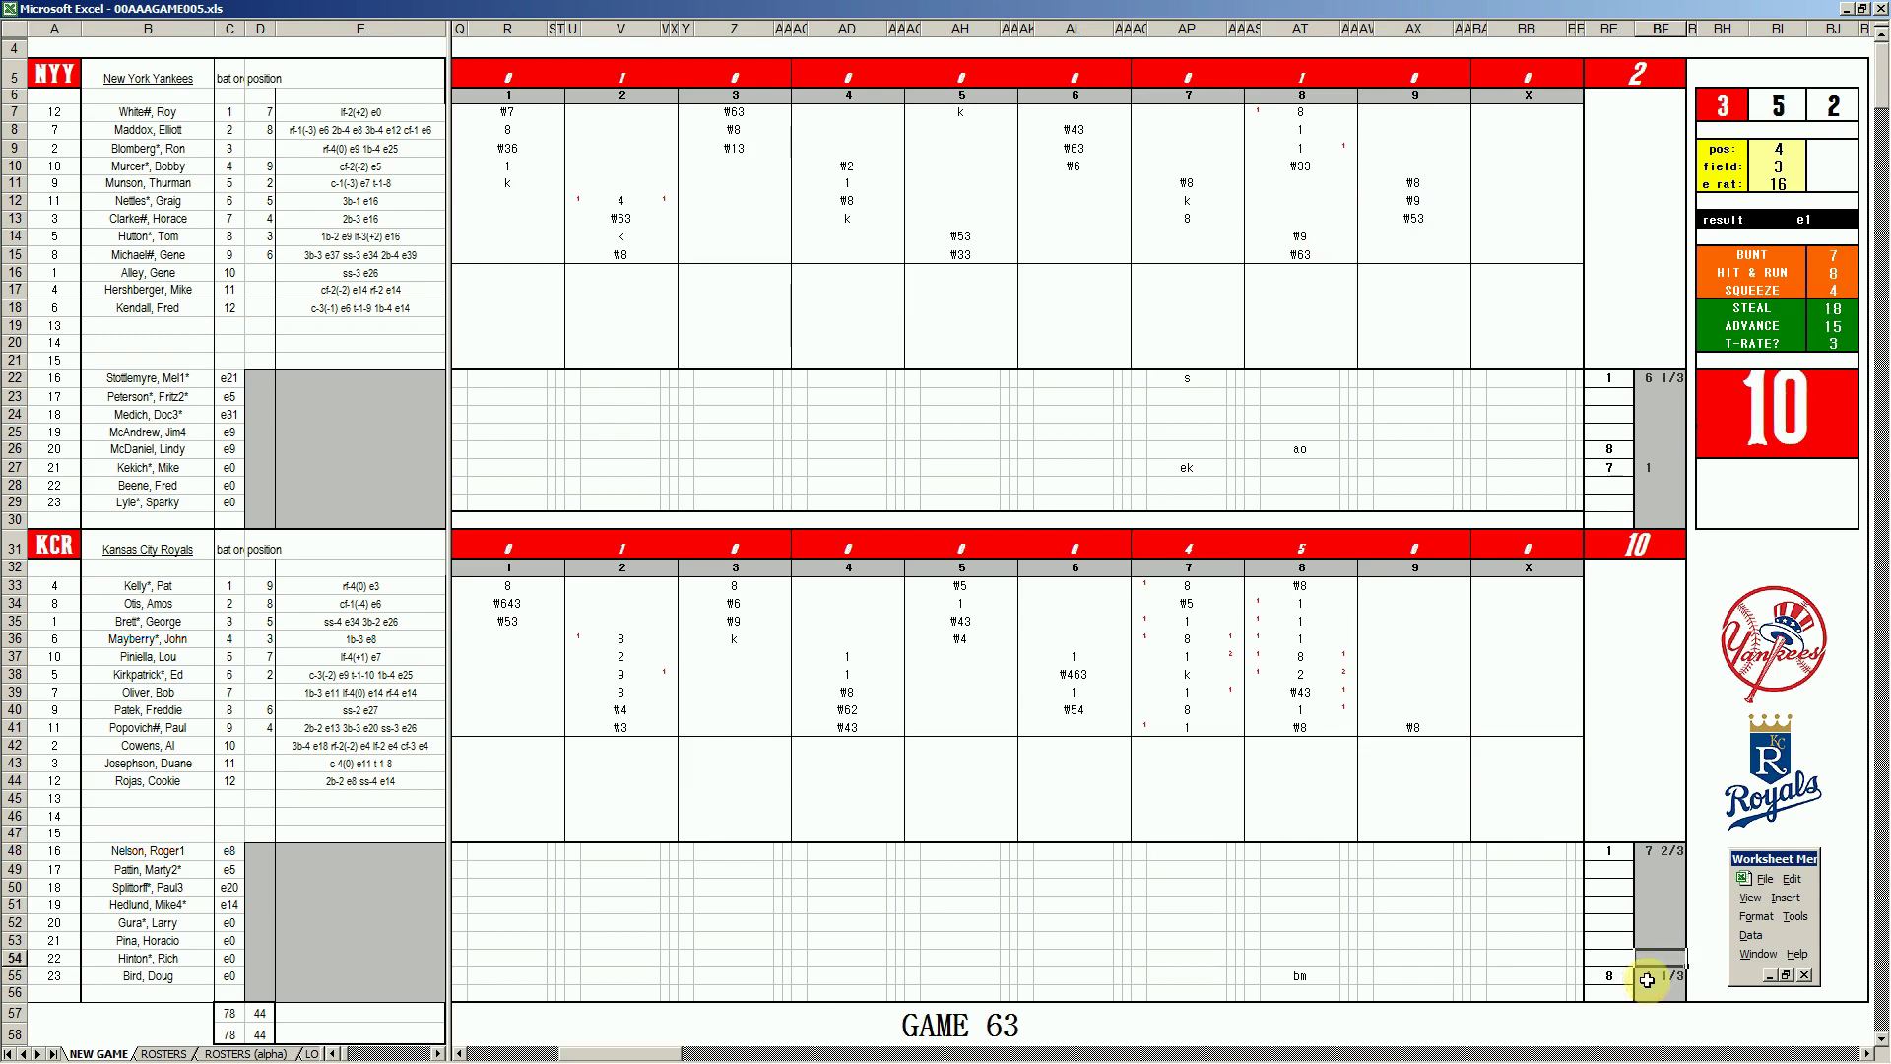
left_click(1656, 448)
type("+2/3")
key("Return")
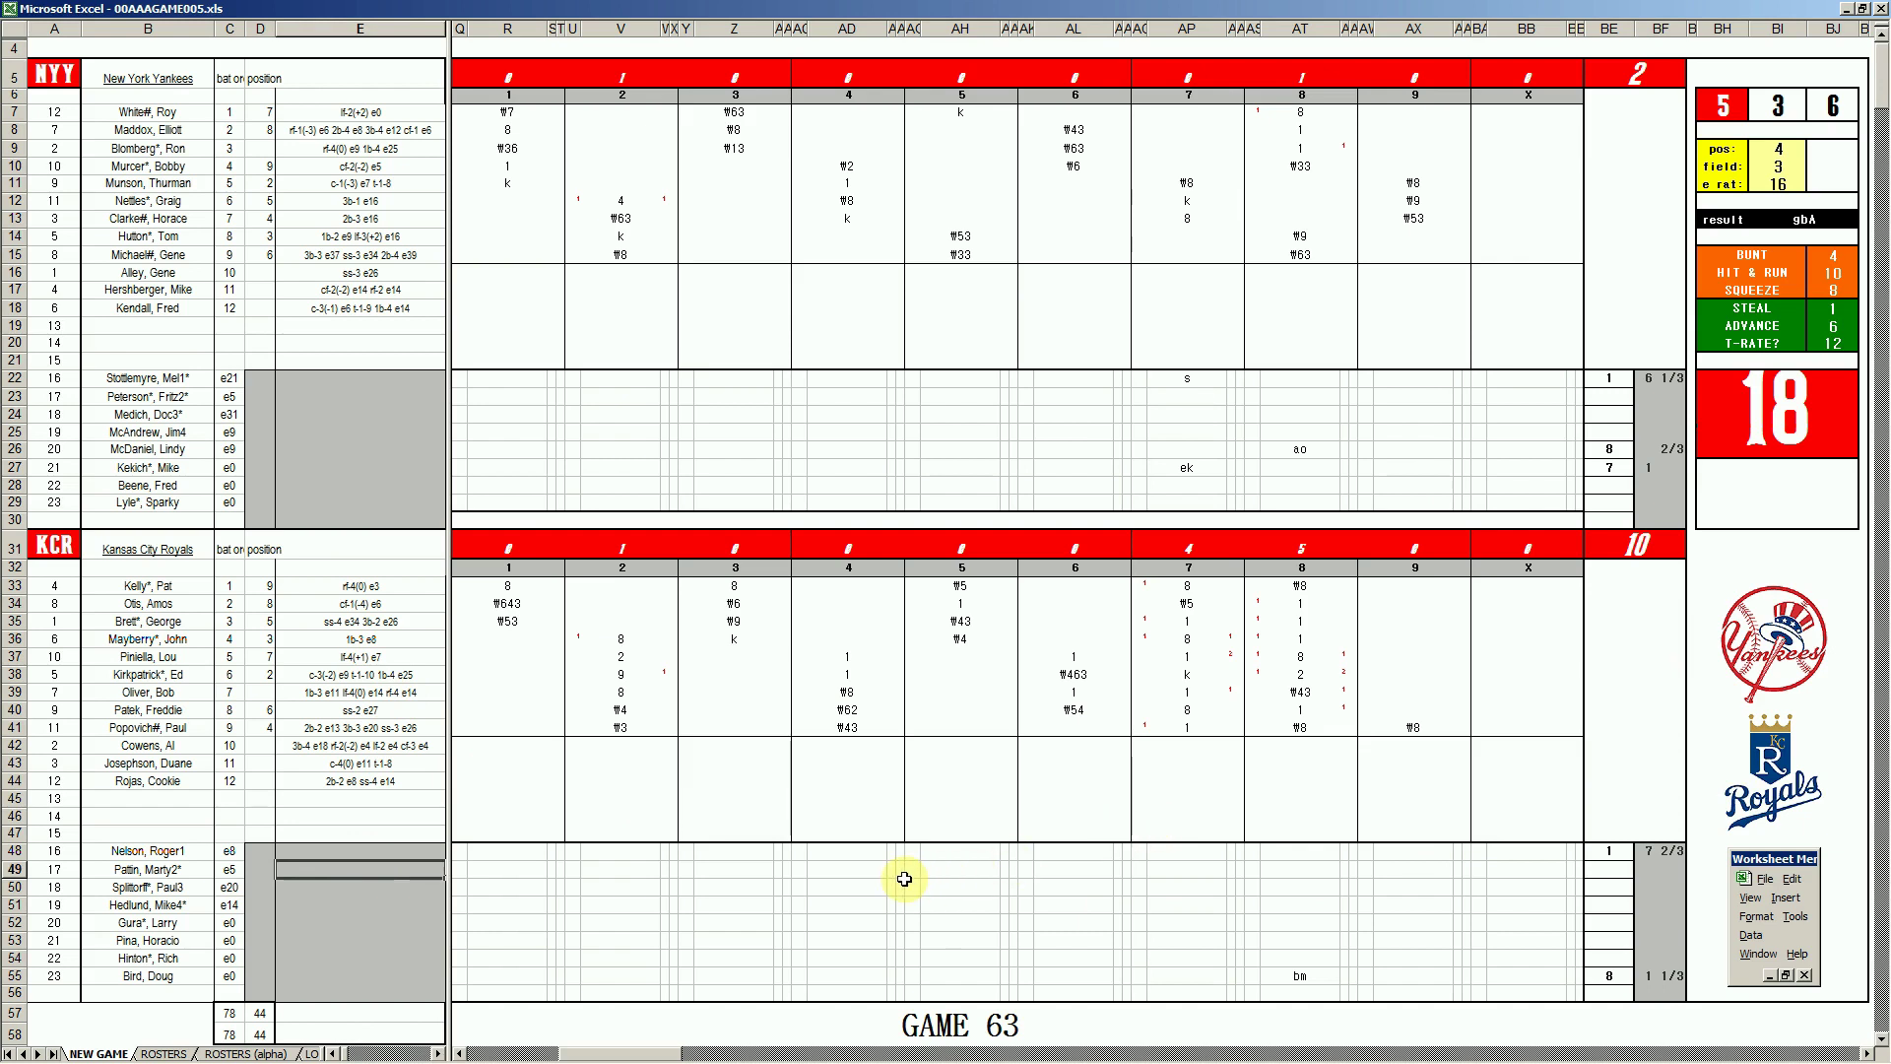
Return to the Game 63 scoresheet and enter 1 in the row-55 reliever's stat line.
left_click(400, 944)
left_click(384, 898)
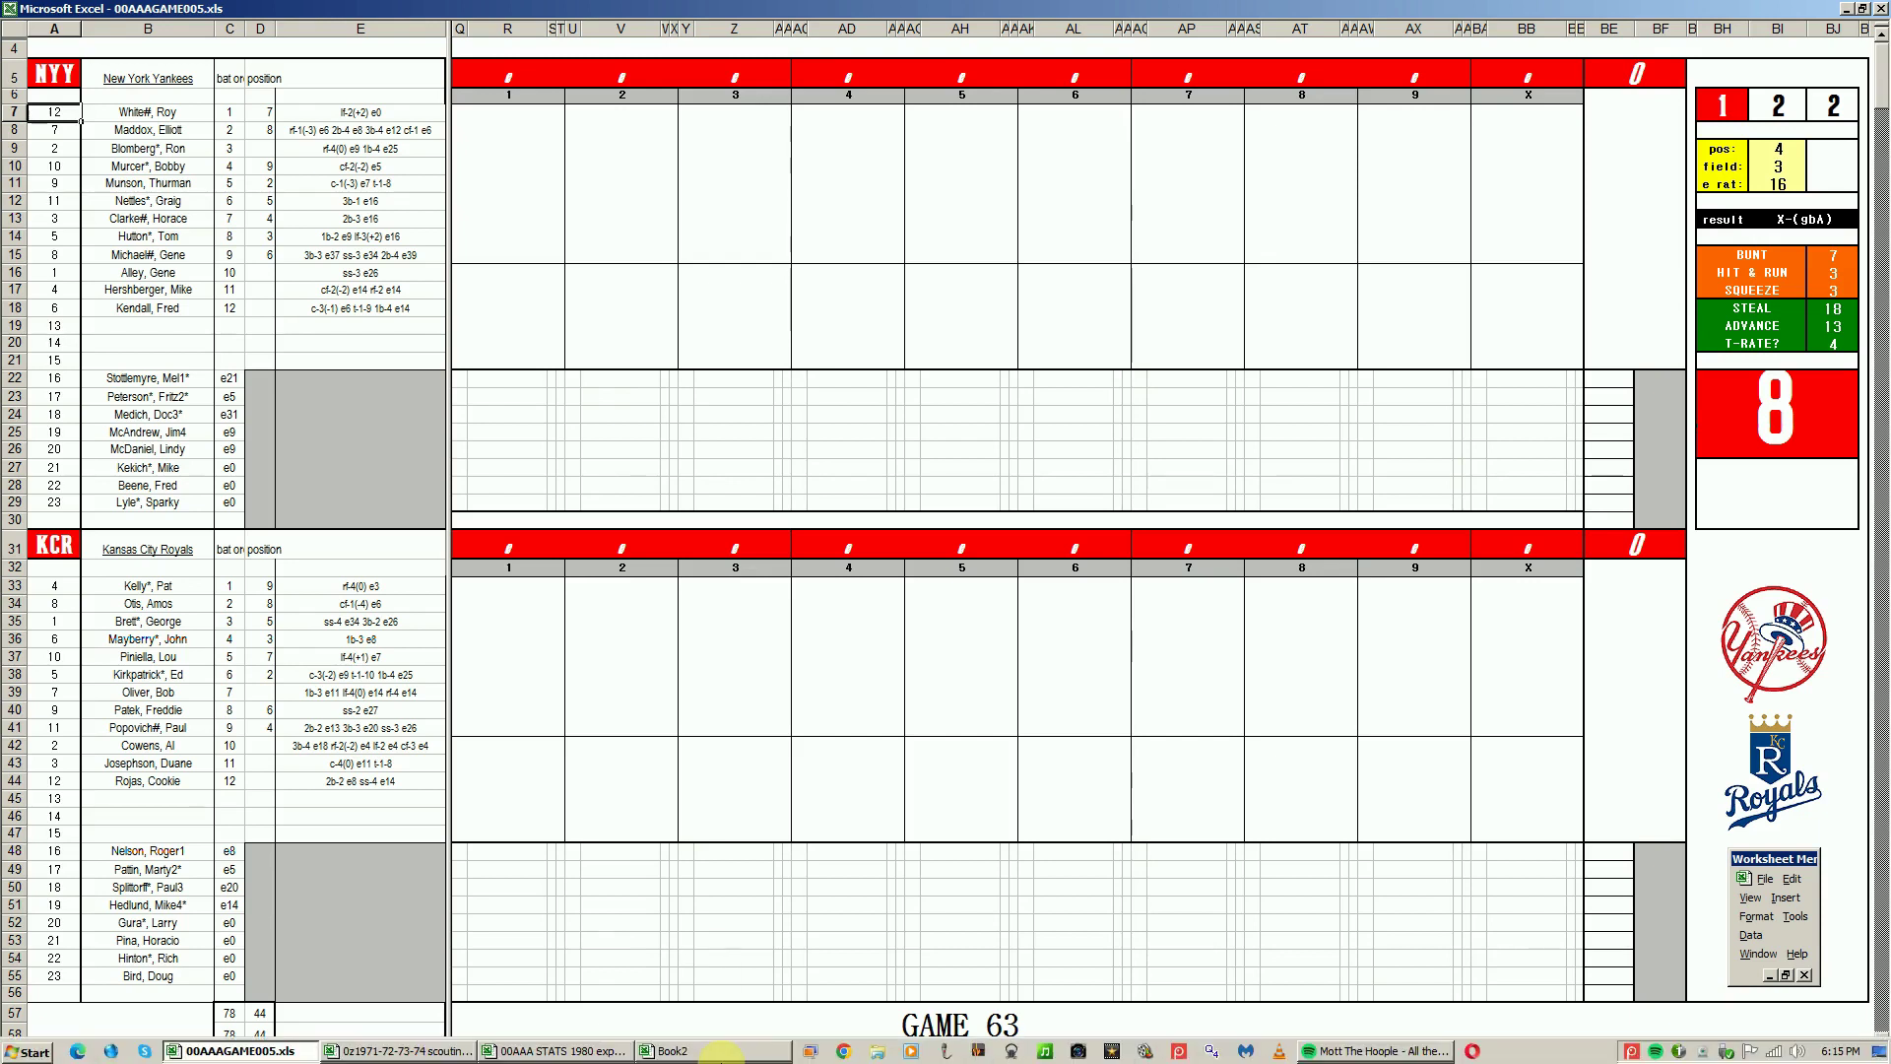
left_click(722, 1052)
left_click(361, 750)
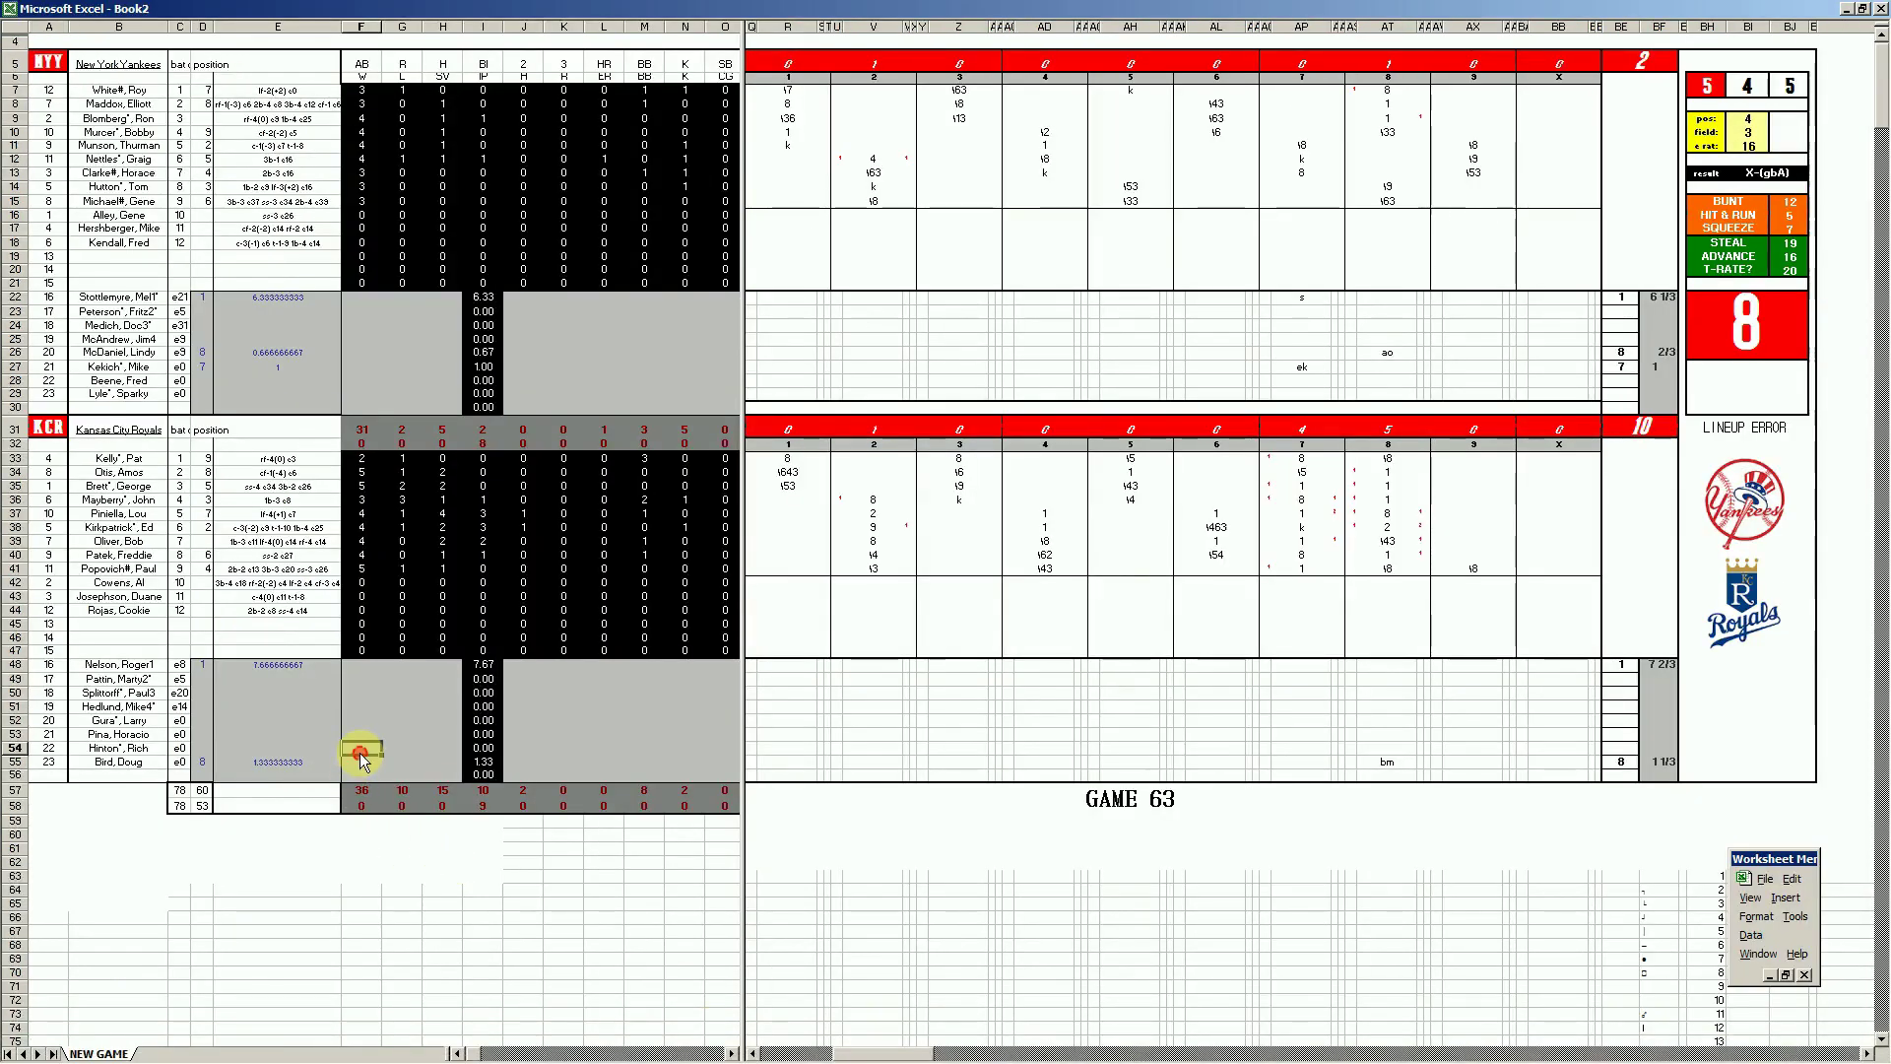
key("Down")
key("Right")
key("Right")
type("1")
key("Right")
key("Right")
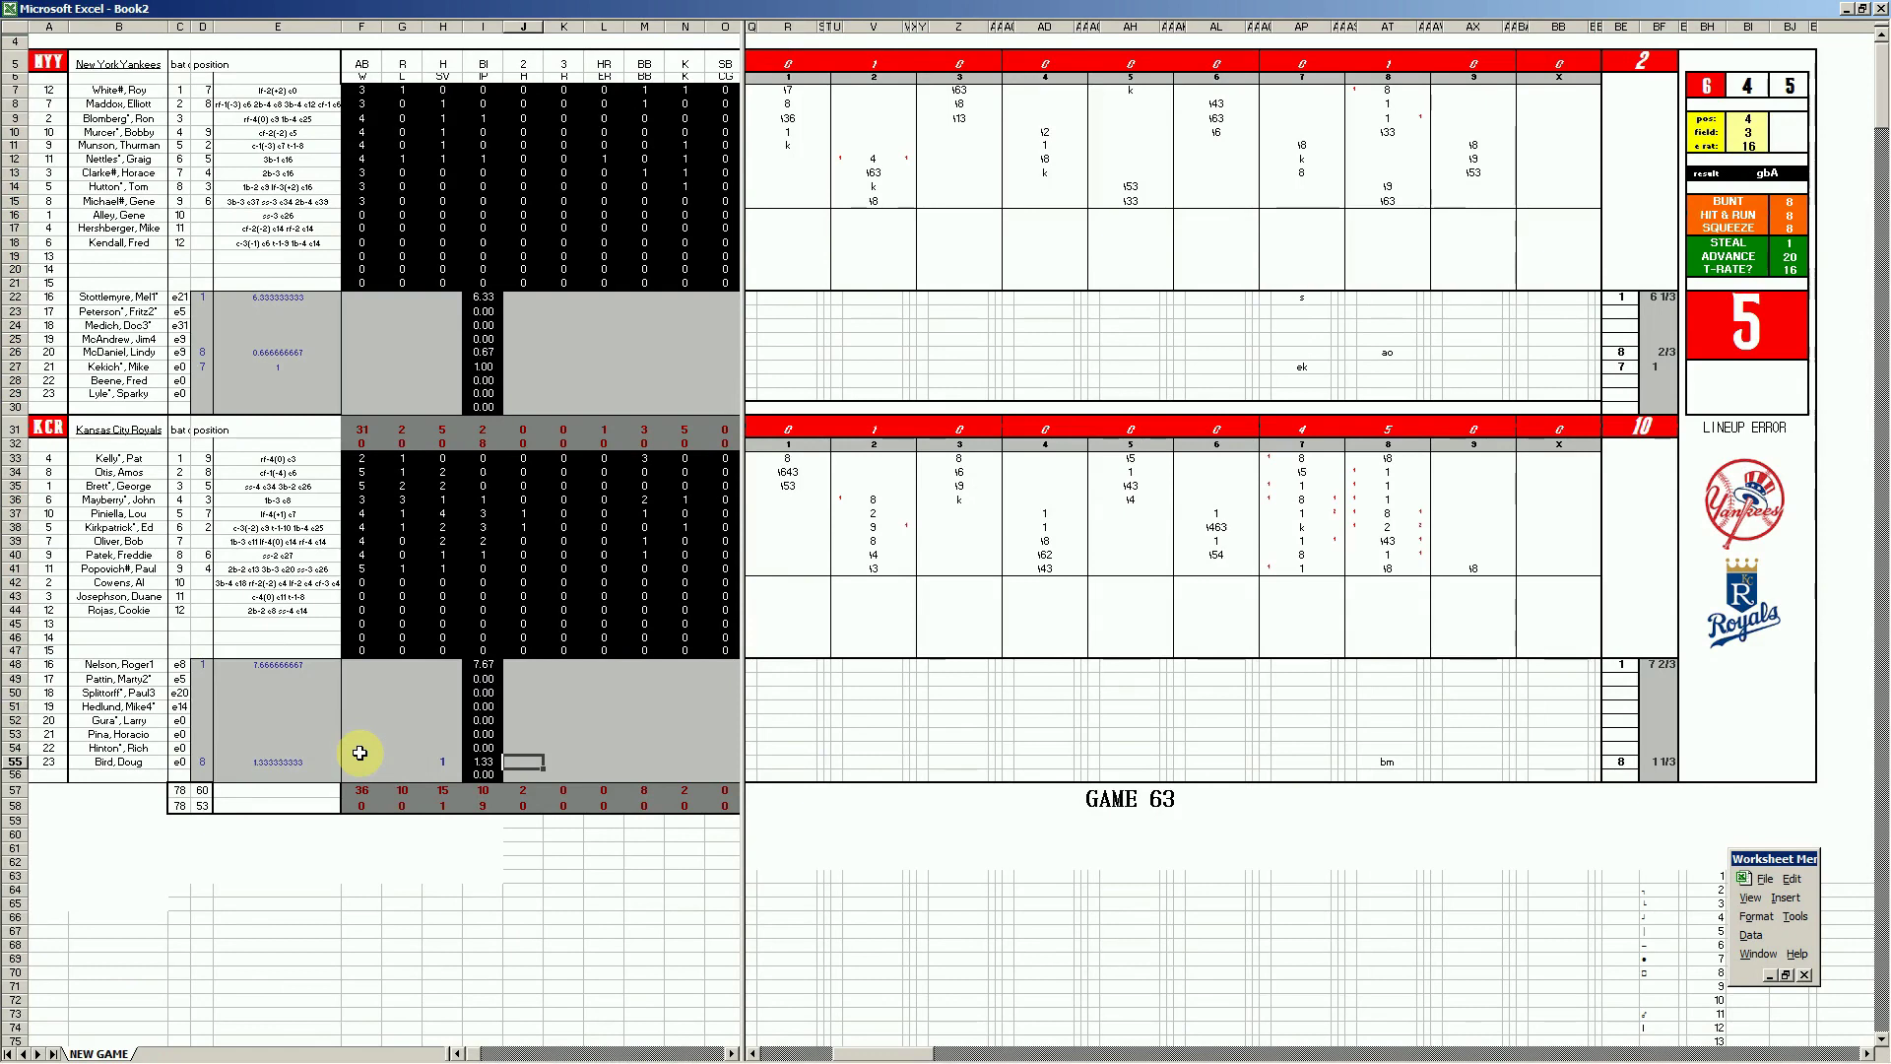
Fill the row-48 reliever's line with 1, 5, 2, 2, 3 and 5, then review the Royals' eighth.
key("Up")
key("Up")
key("Up")
key("Left")
key("Left")
key("Left")
key("Up")
key("Up")
key("Up")
key("Up")
key("Left")
type("1")
key("Right")
key("Right")
key("Right")
key("Right")
type("5")
key("Right")
type("2")
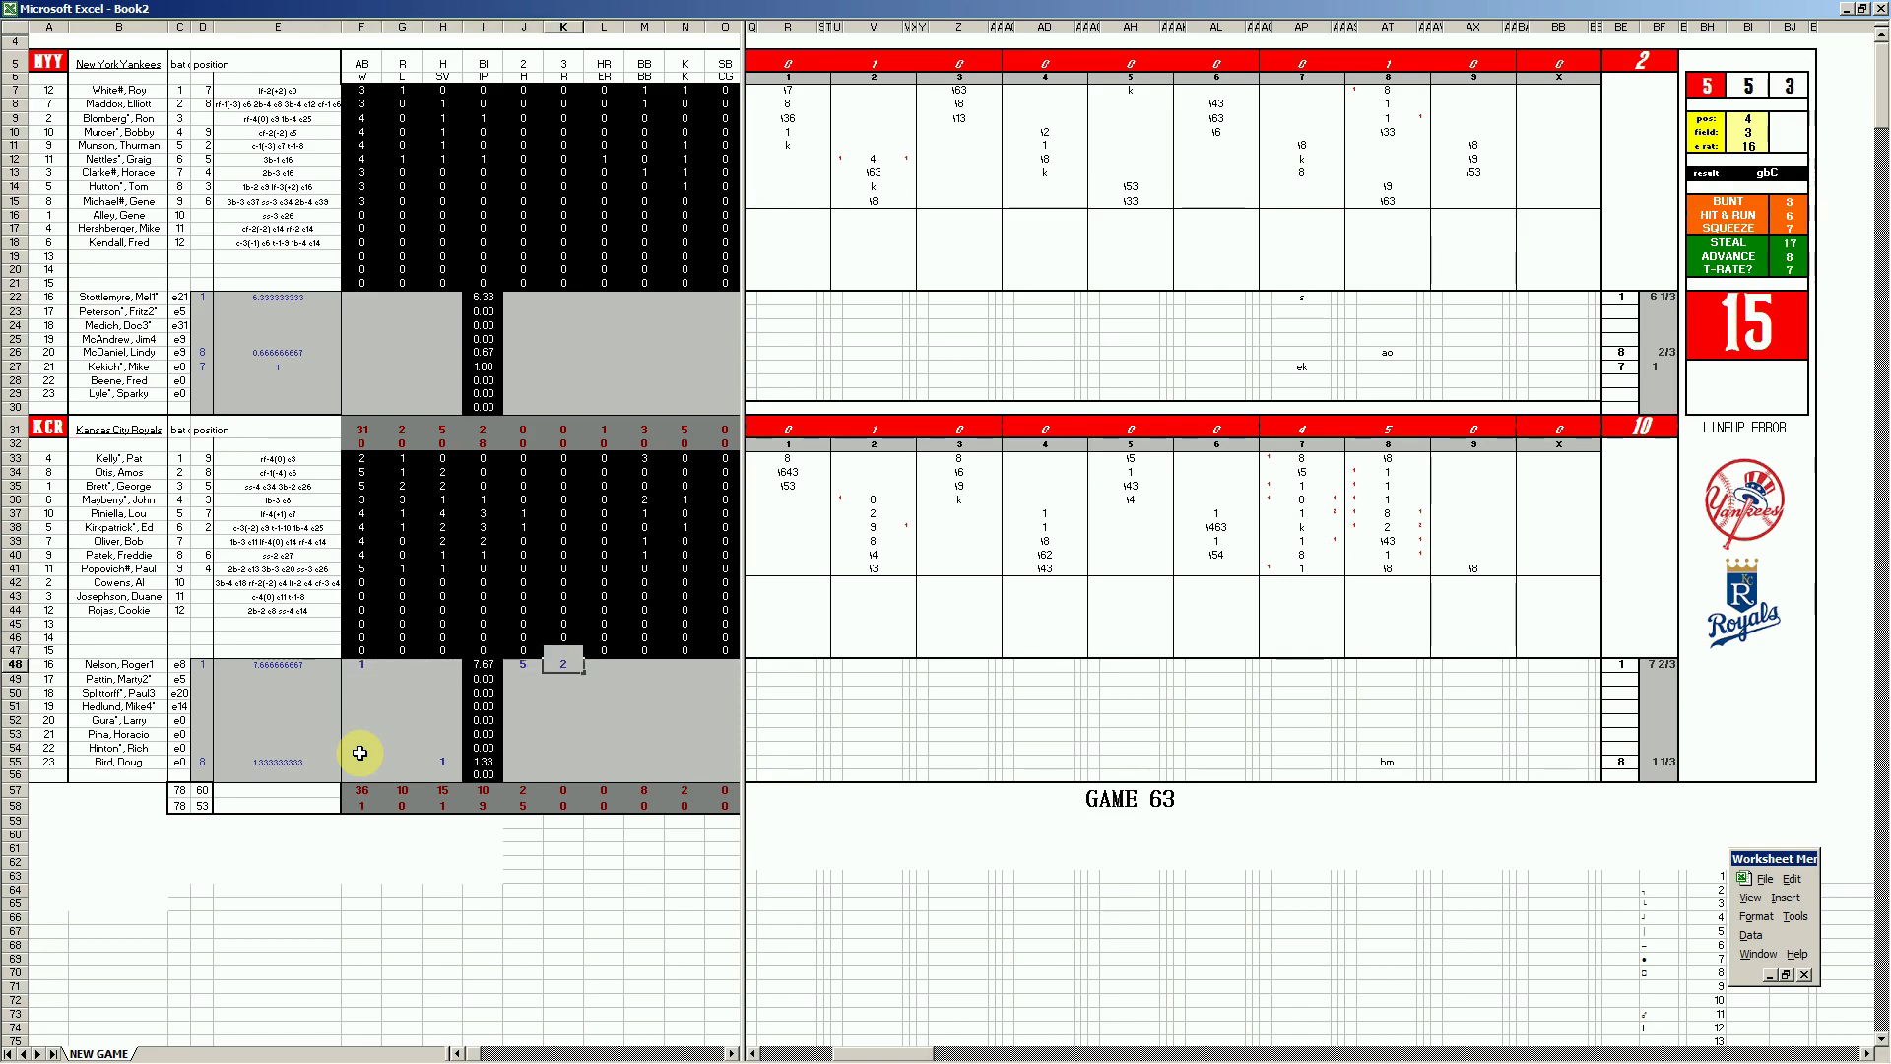
key("Right")
type("2")
key("Right")
type("3")
key("Right")
type("5")
key("Up")
key("Up")
key("Up")
key("Up")
key("Up")
key("Up")
key("Up")
key("Up")
key("Up")
key("Up")
key("Up")
key("Up")
key("Up")
key("Up")
key("Up")
key("Up")
key("Up")
key("Up")
key("Up")
key("Up")
key("Left")
key("Left")
key("Left")
key("Left")
key("Left")
key("Up")
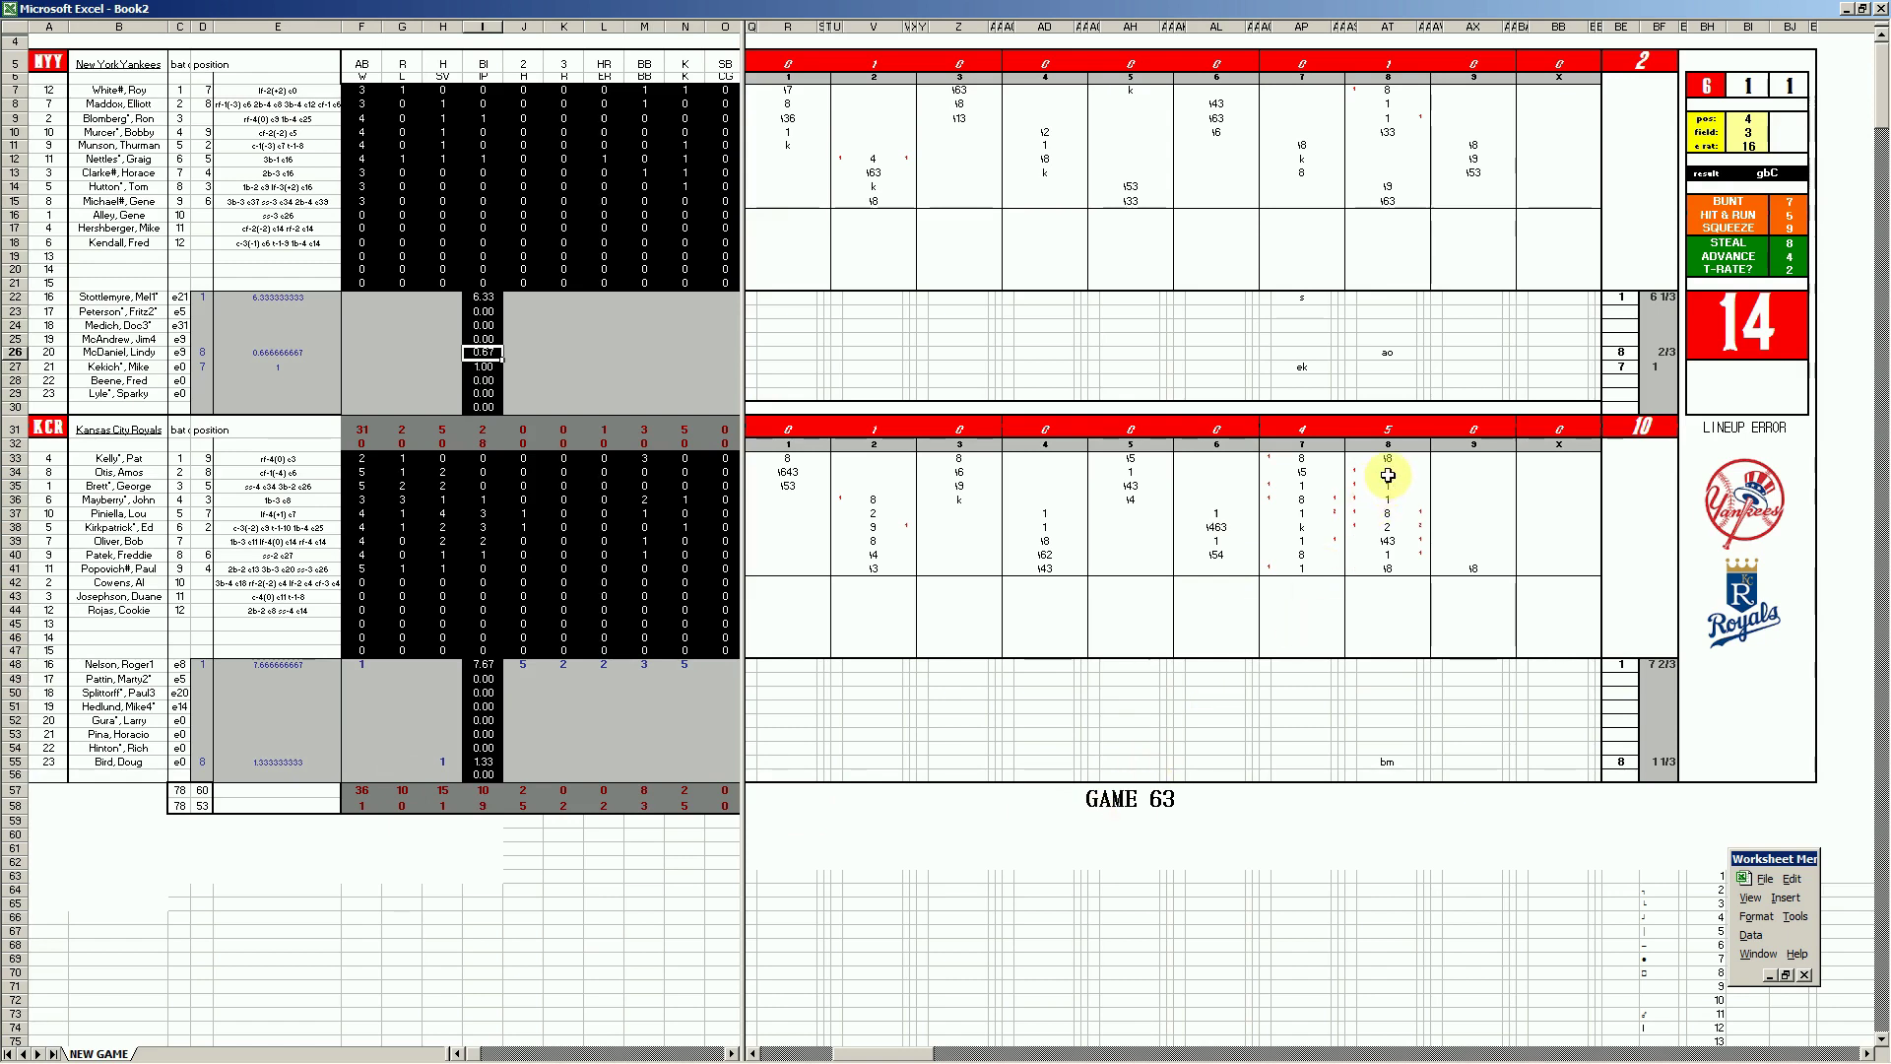
left_click_drag(1388, 476, 1388, 555)
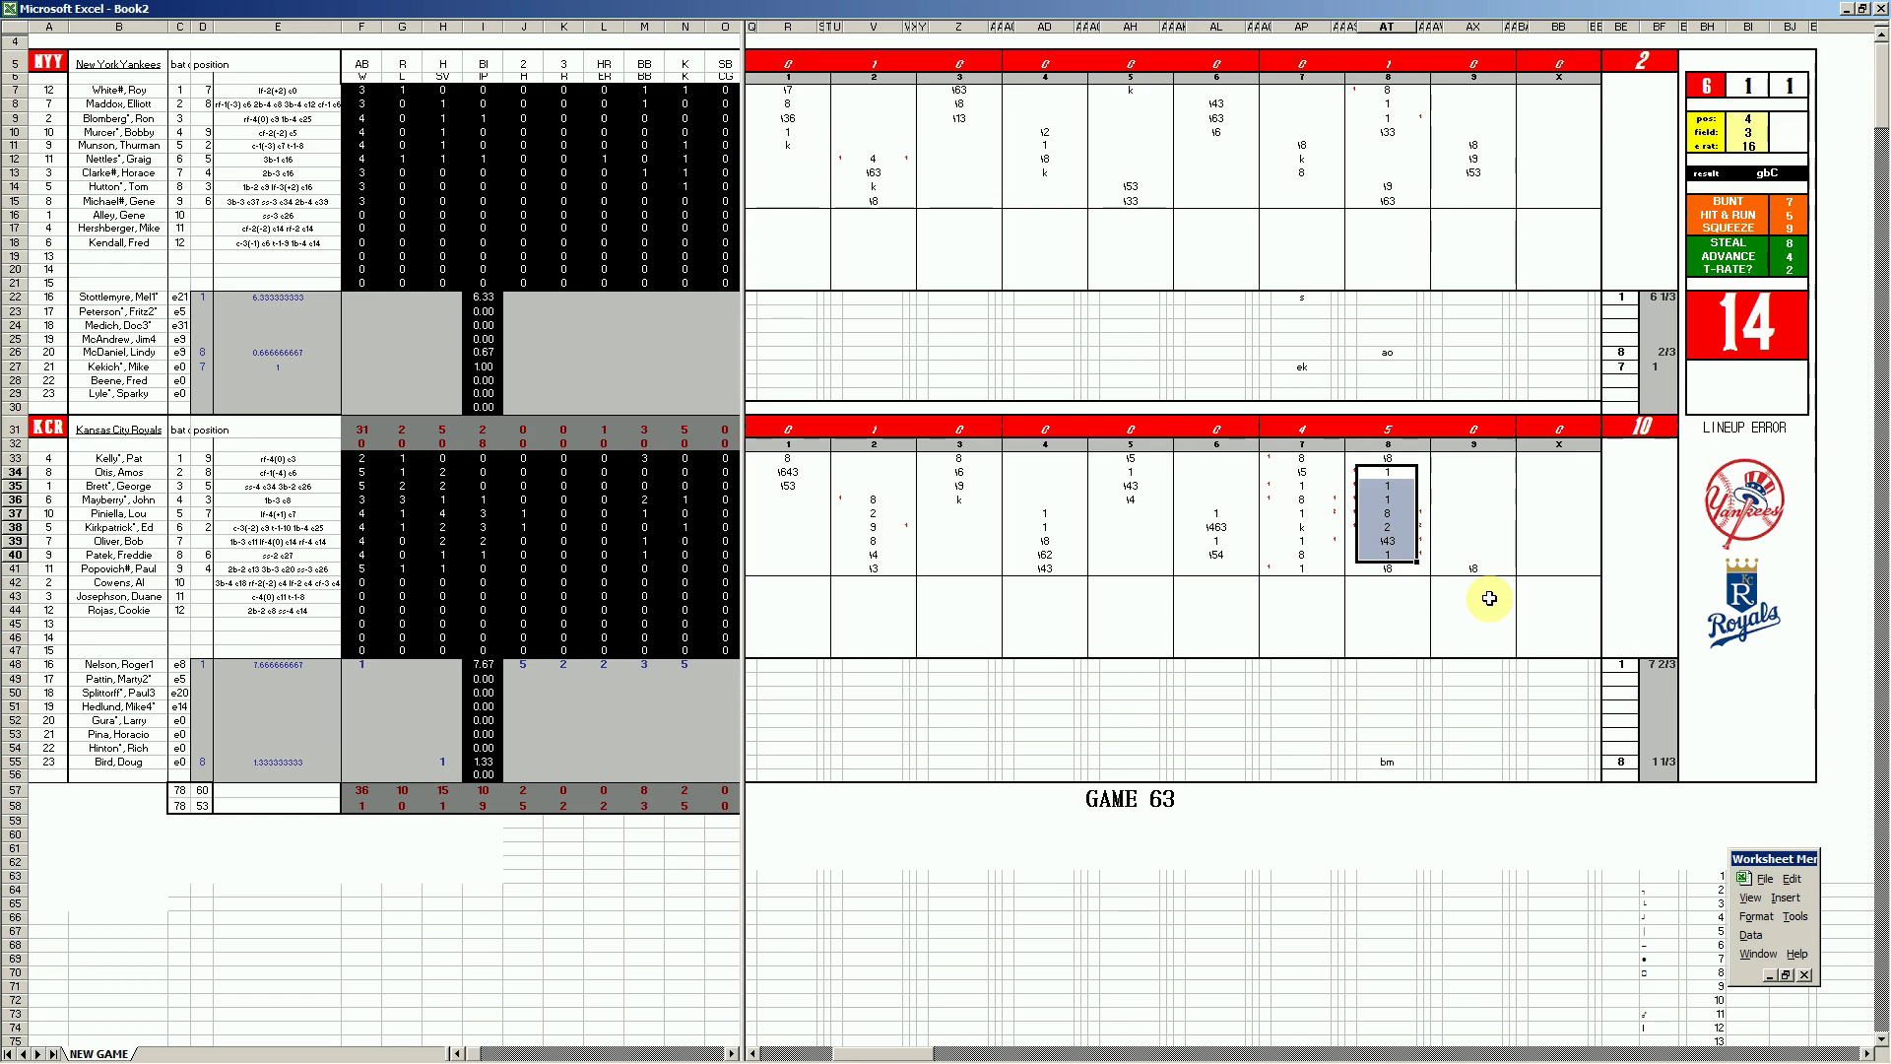
Enter the row-26 Yankees pitcher's stats, 5s and a 1, across J26–M26.
left_click(509, 365)
key("Up")
type("5")
key("Tab")
type("5")
key("Tab")
type("5")
key("Tab")
type("1")
key("Left")
key("Left")
key("Left")
key("Down")
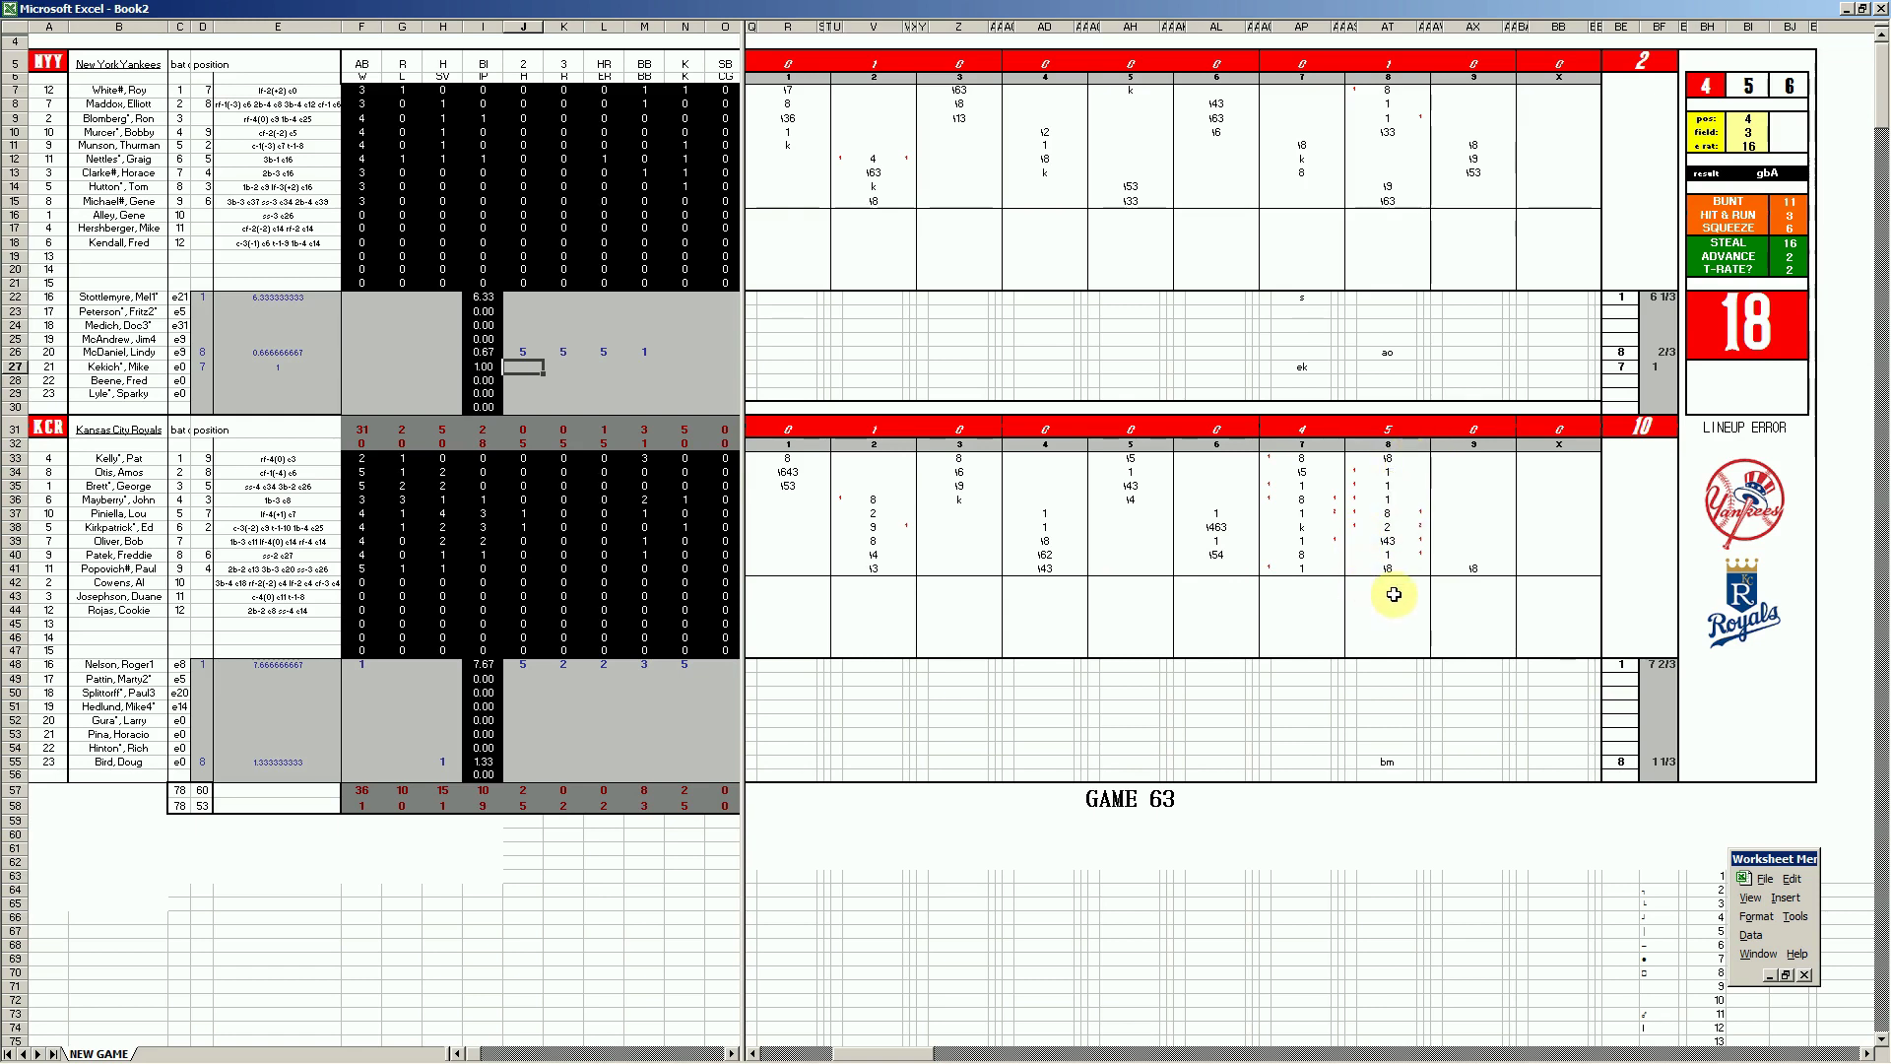
Check the Royals' seventh-inning results, then enter 1 in M27 and N27 for the row-27 pitcher.
left_click(1305, 515)
key("Down")
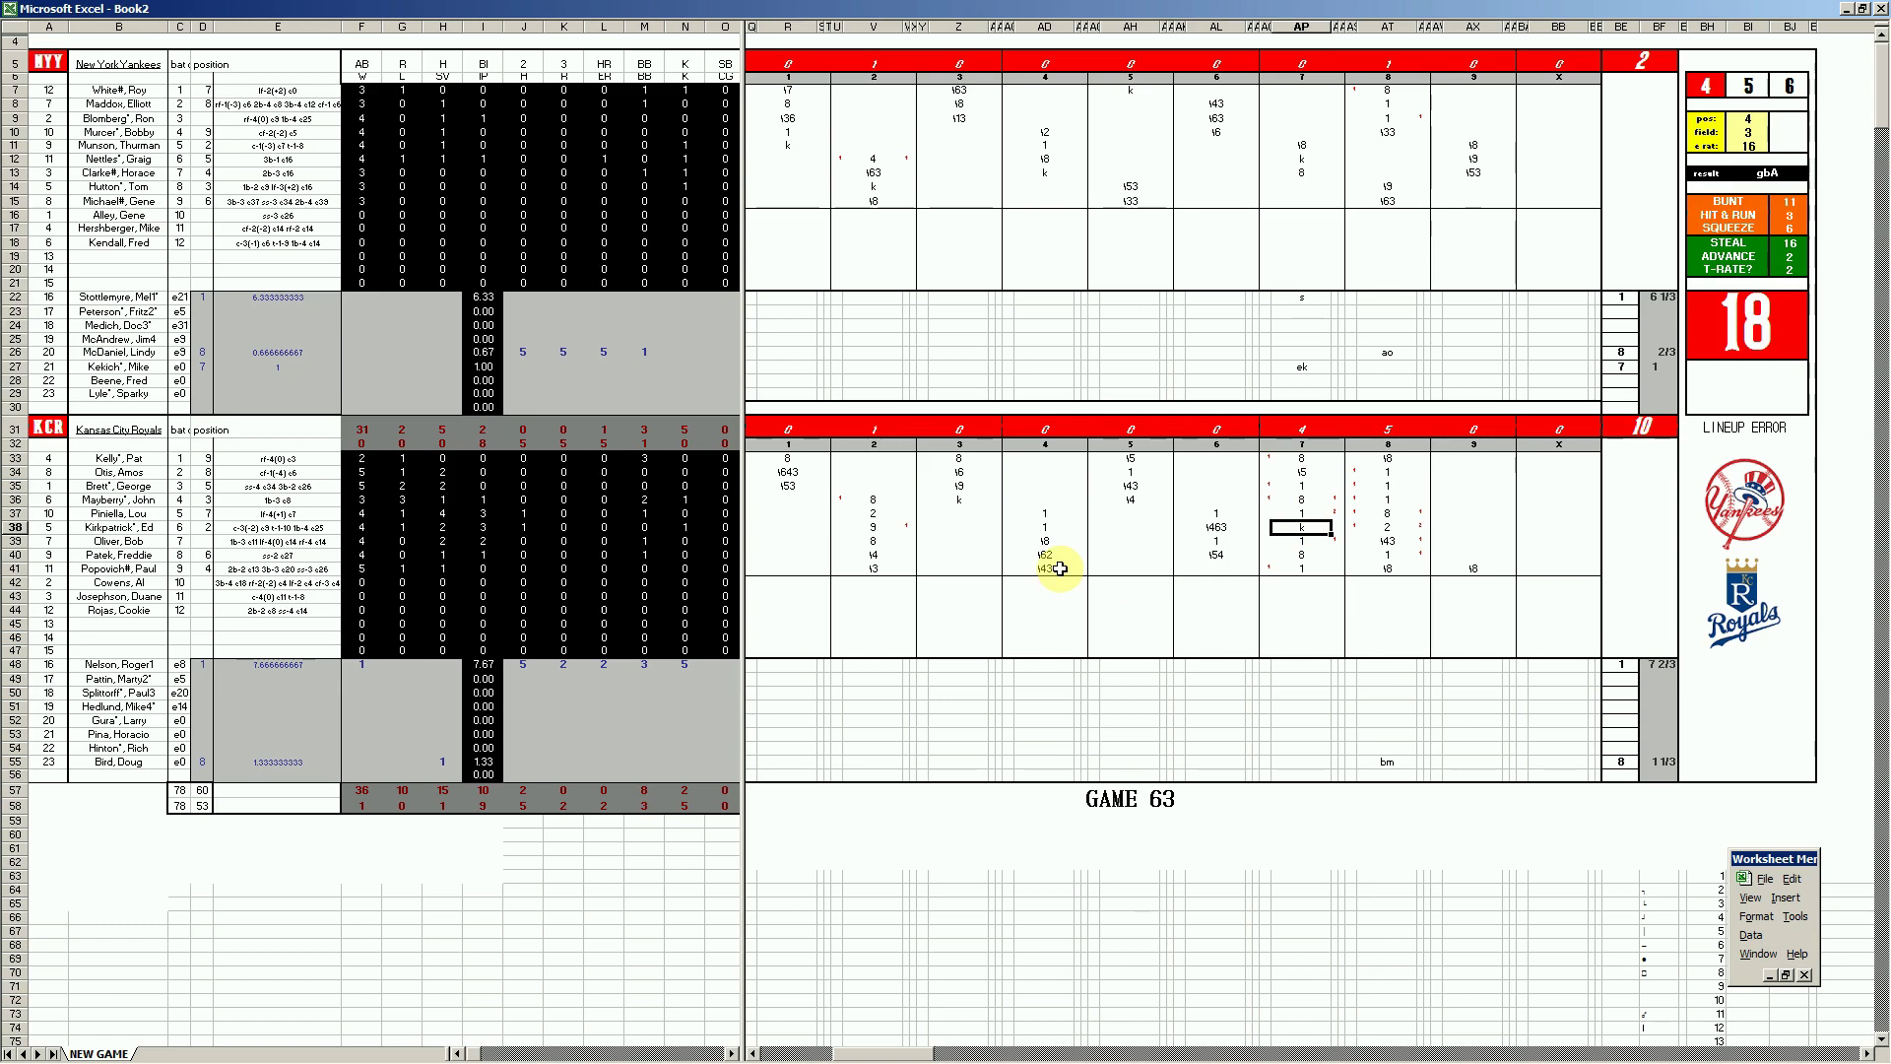
left_click(531, 369)
key("Right")
key("Right")
key("Right")
type("1")
key("Right")
type("1")
key("Return")
key("Left")
key("Left")
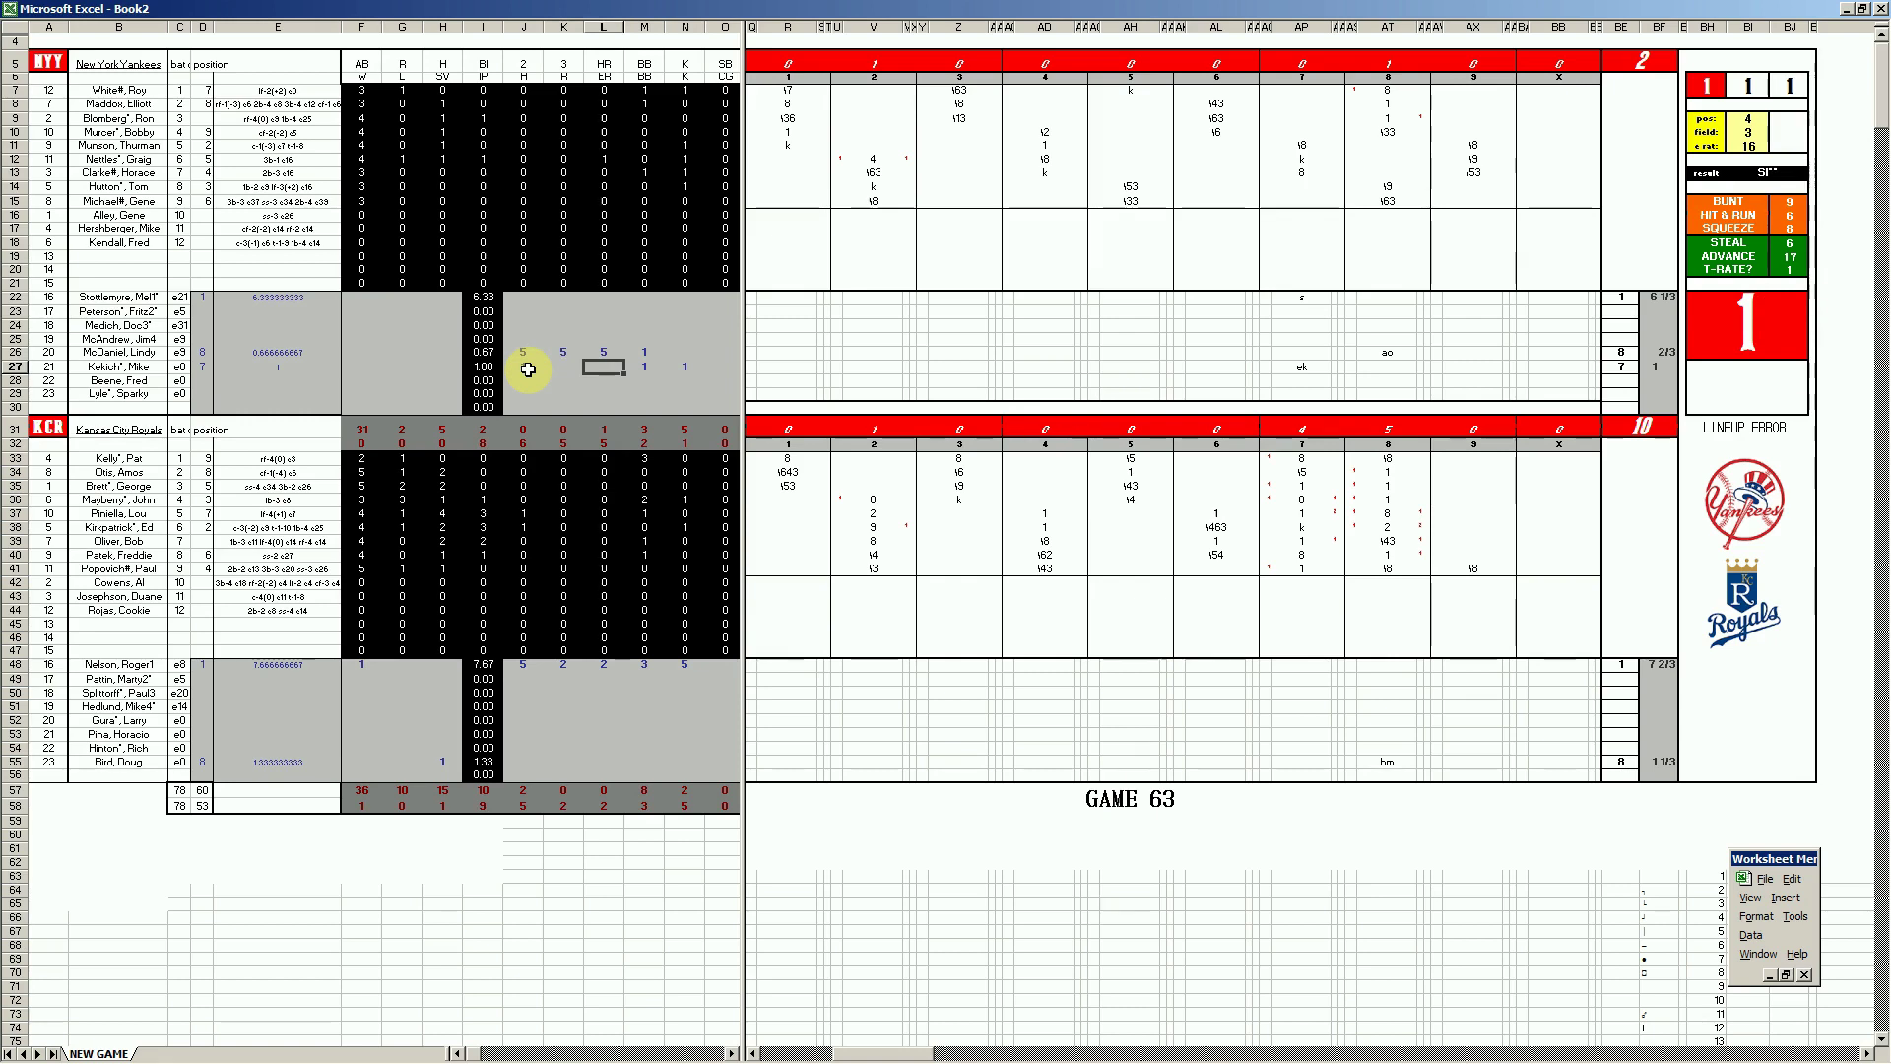
Enter the Yankees starter's line 9, 5, 5, 6, 1 across J22–N22.
key("Up")
key("Left")
key("Up")
key("Left")
key("Up")
key("Up")
key("Up")
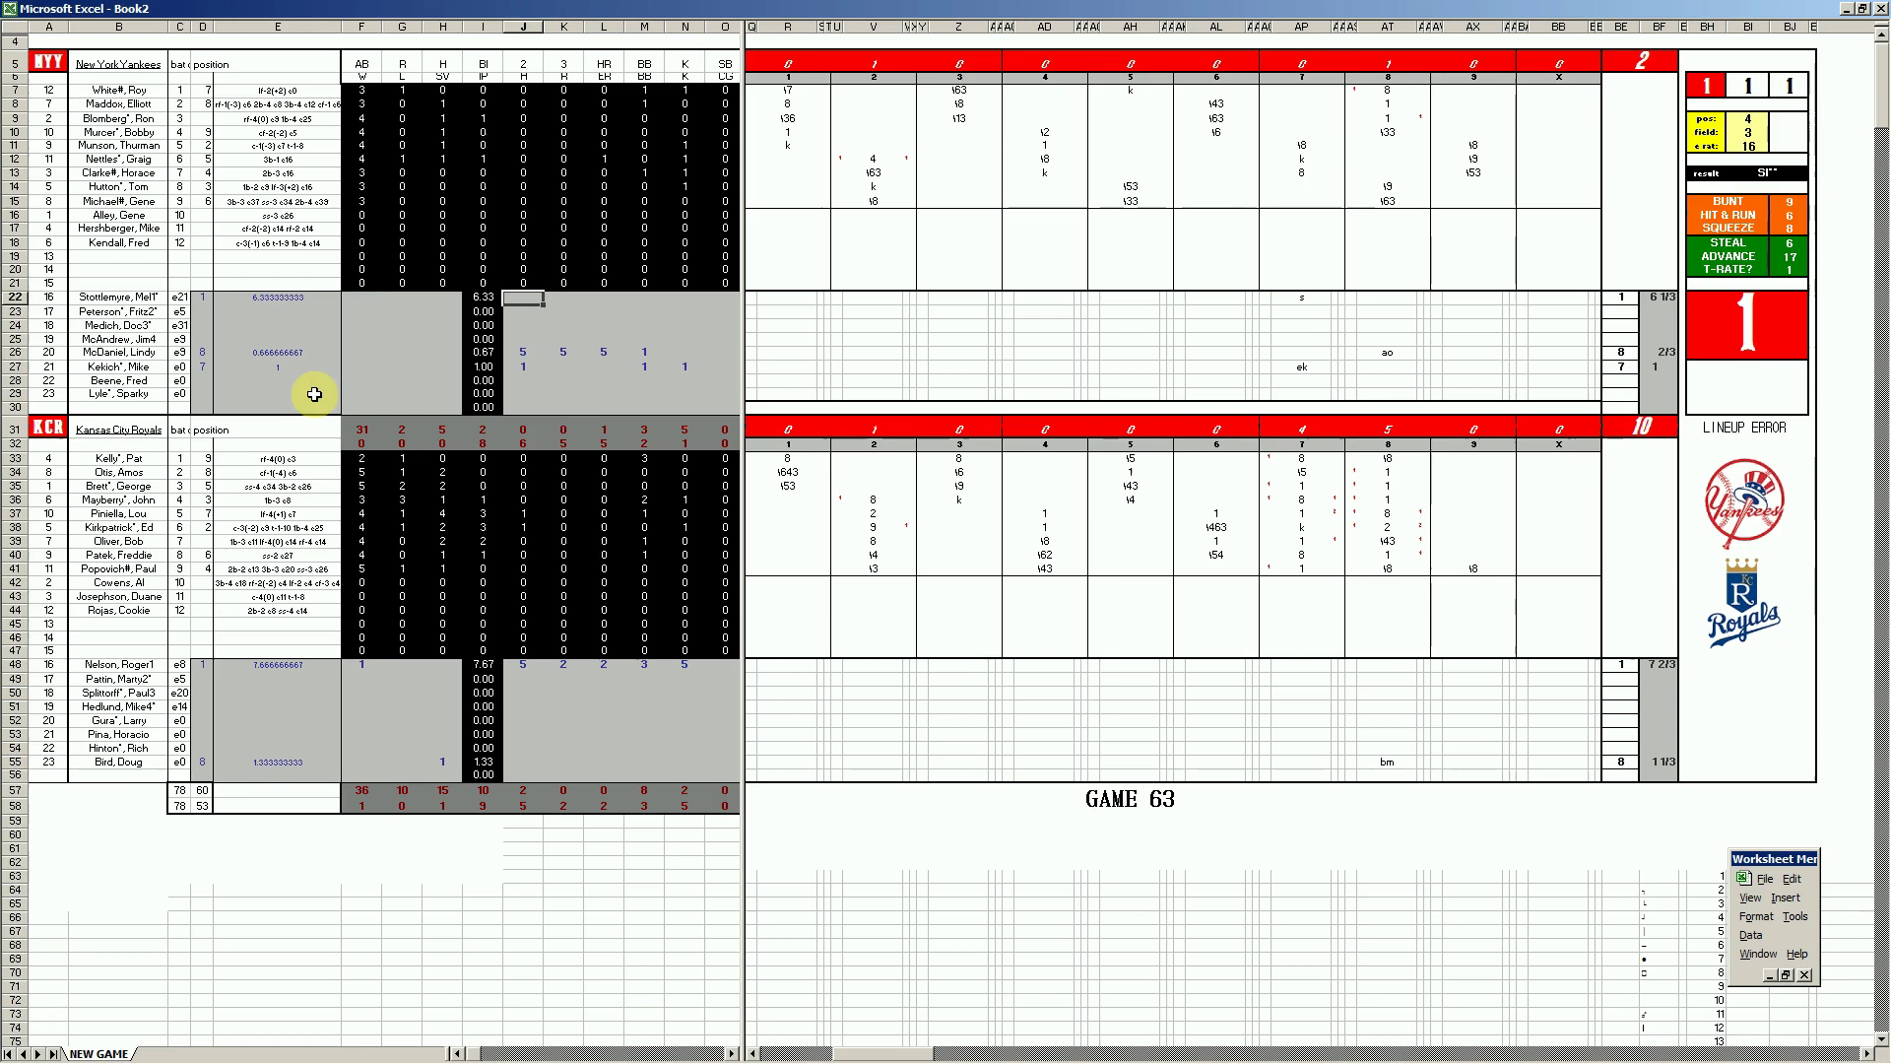
type("9")
key("Tab")
type("5")
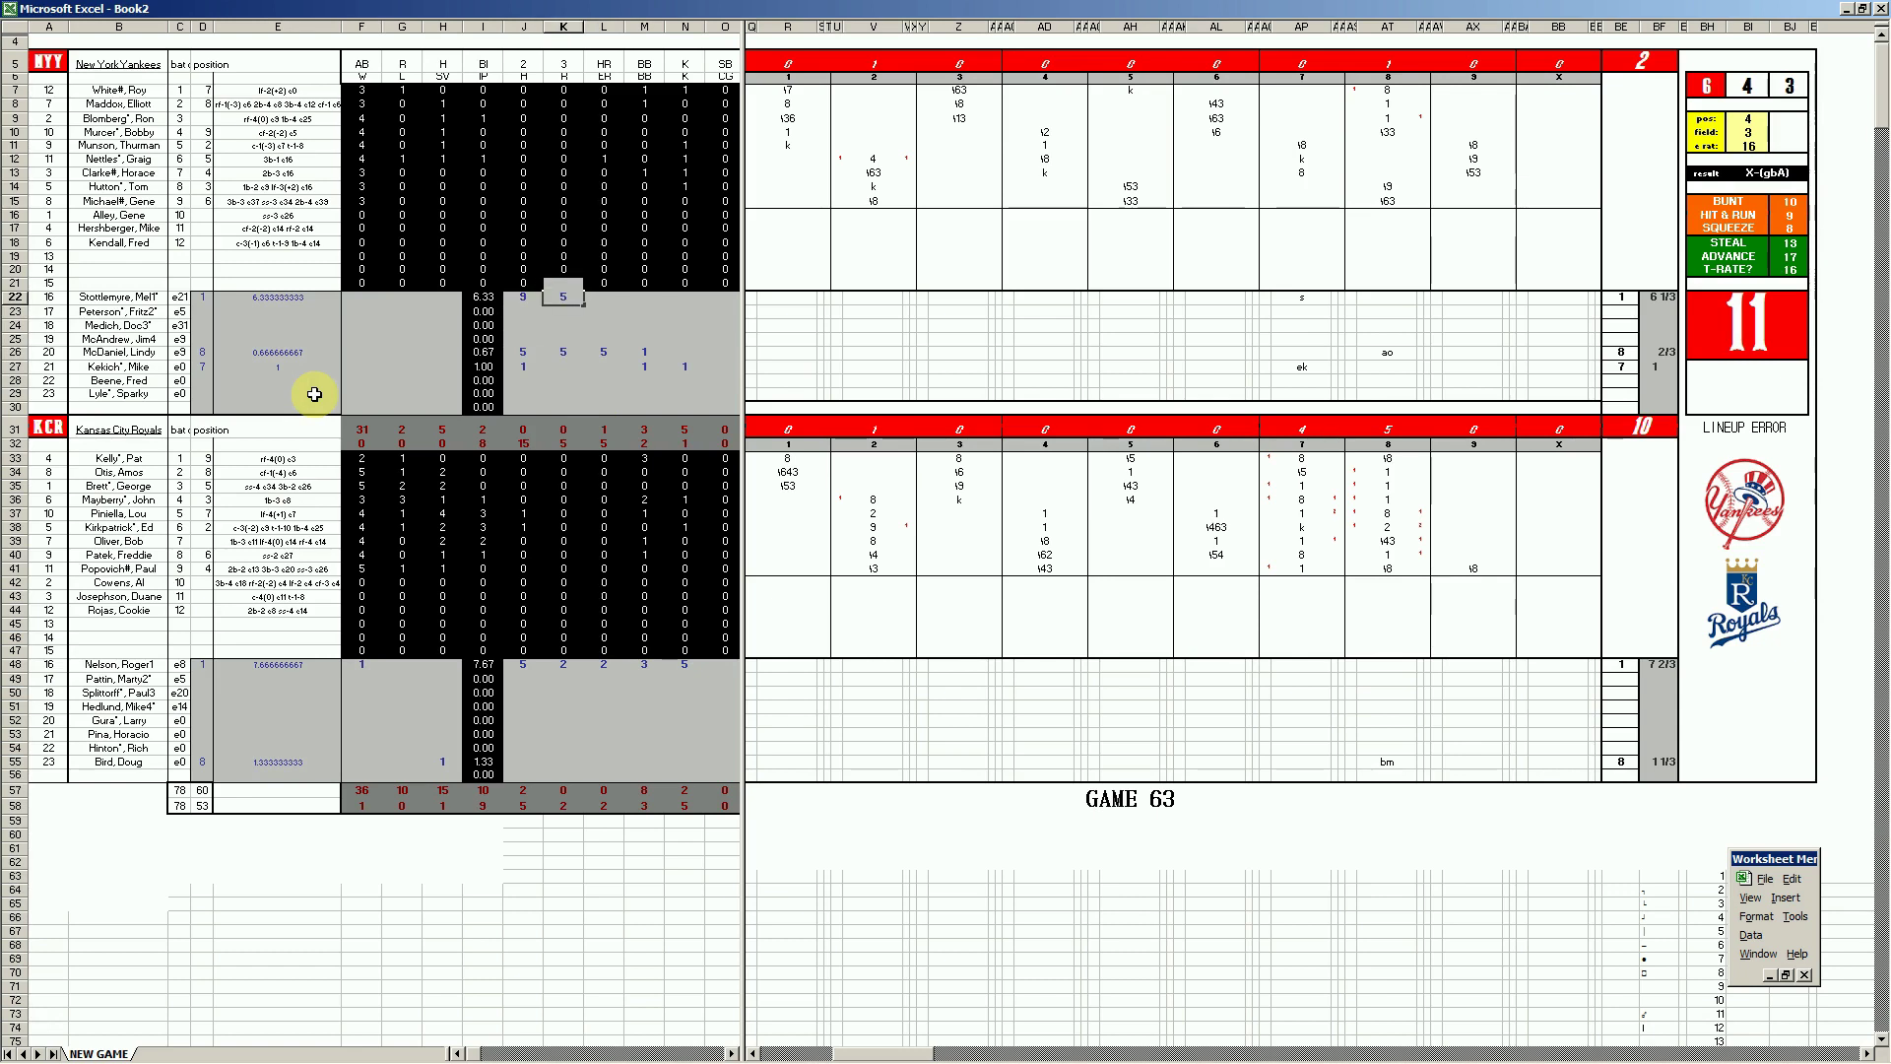
key("Tab")
type("5")
key("Tab")
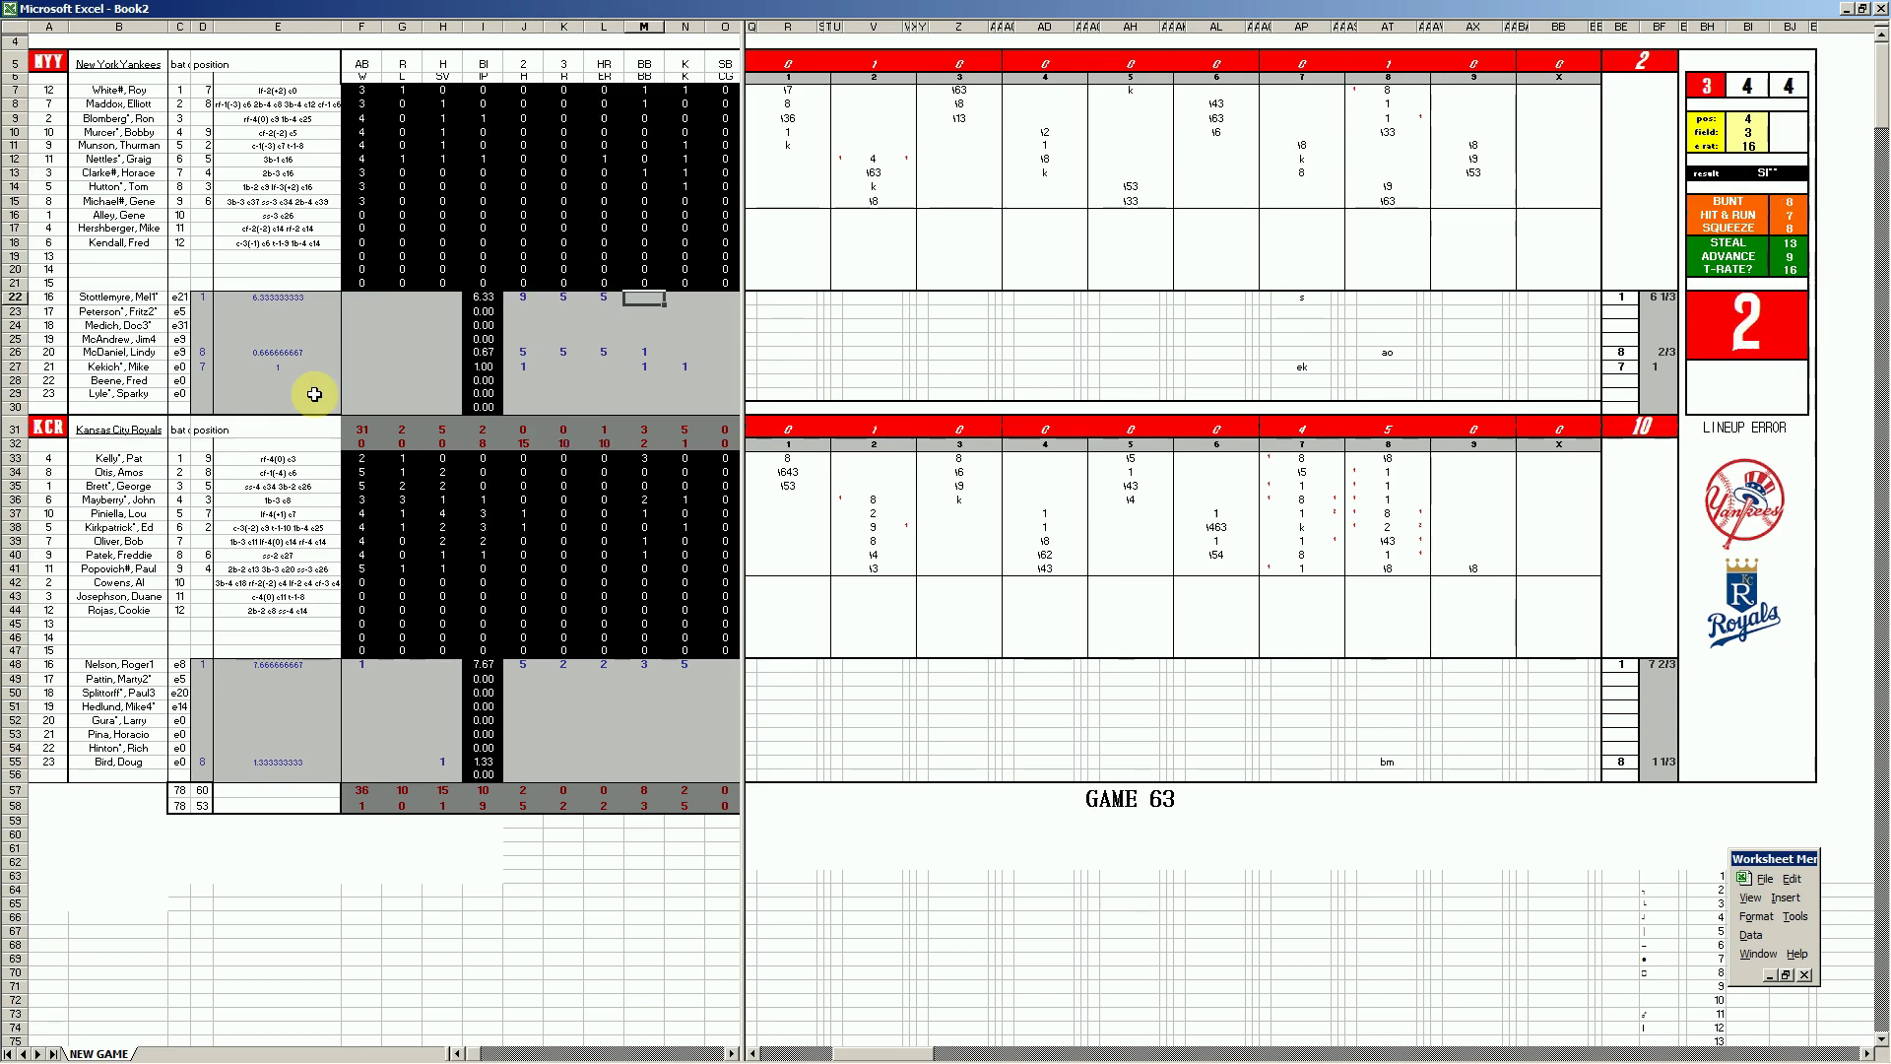
type("6")
key("Tab")
type("1")
key("Return")
Put 1 in G22 to charge the Yankees starter with the loss.
key("Left")
key("Left")
key("Left")
key("Left")
key("Left")
key("Left")
key("Left")
key("Up")
key("Right")
type("1")
key("Return")
key("Down")
key("Down")
key("Down")
key("Down")
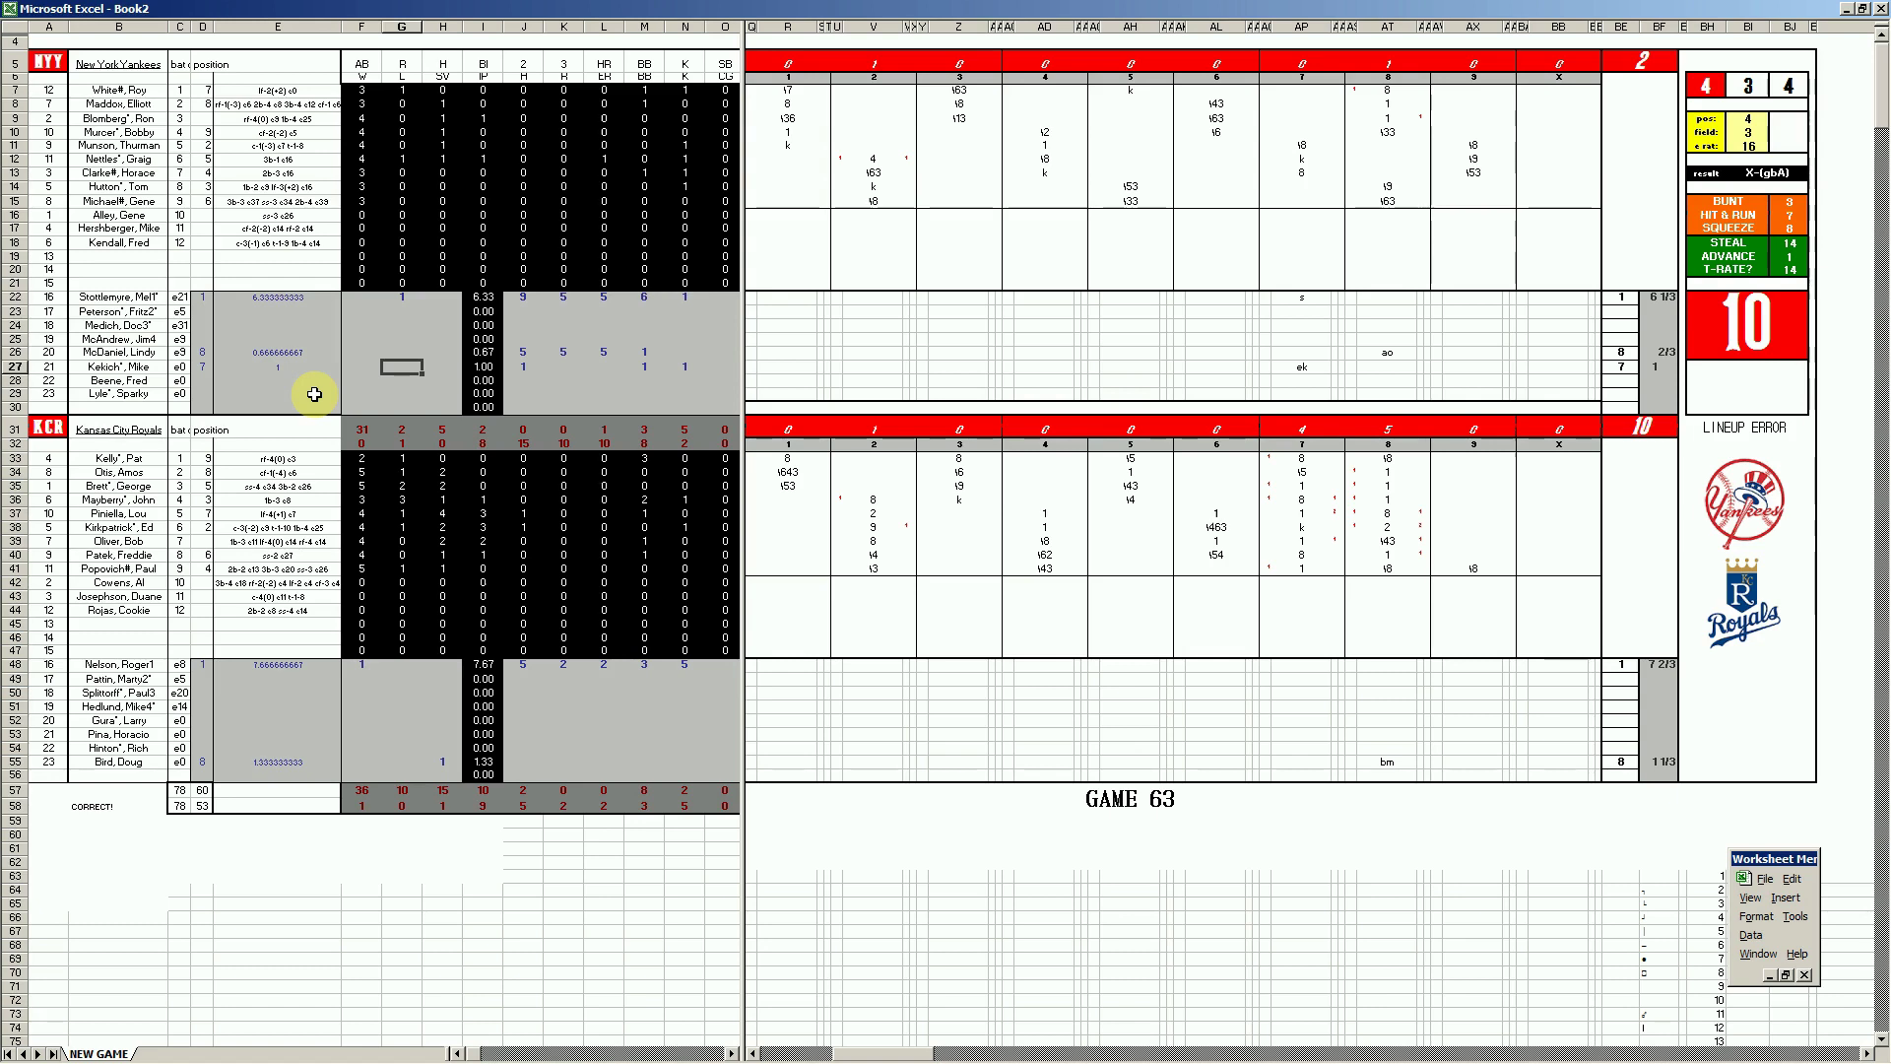
Save the Game 63 scoresheet as 11nyykcr.xls.
key("ctrl+s")
type("11nyykc")
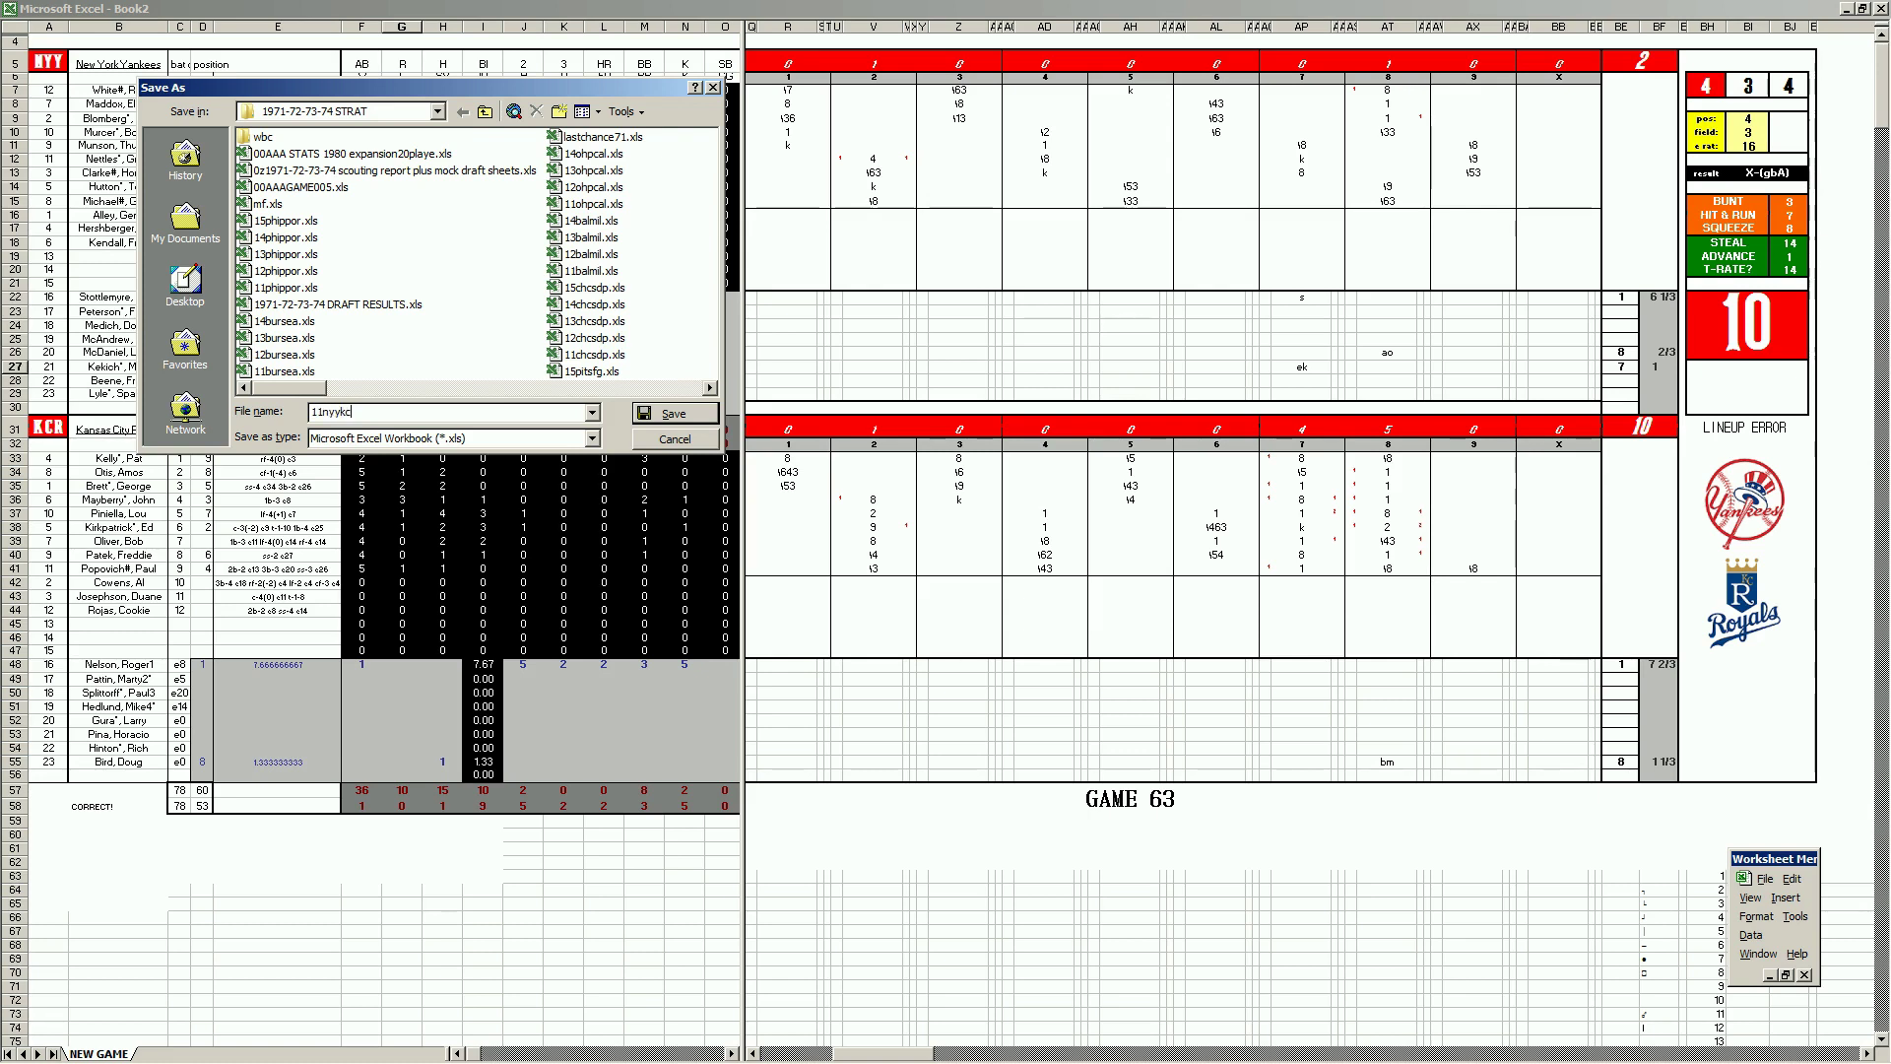
type("r")
key("Return")
Save another copy as mf.xls, replacing the existing file, and close the workbook.
key("F12")
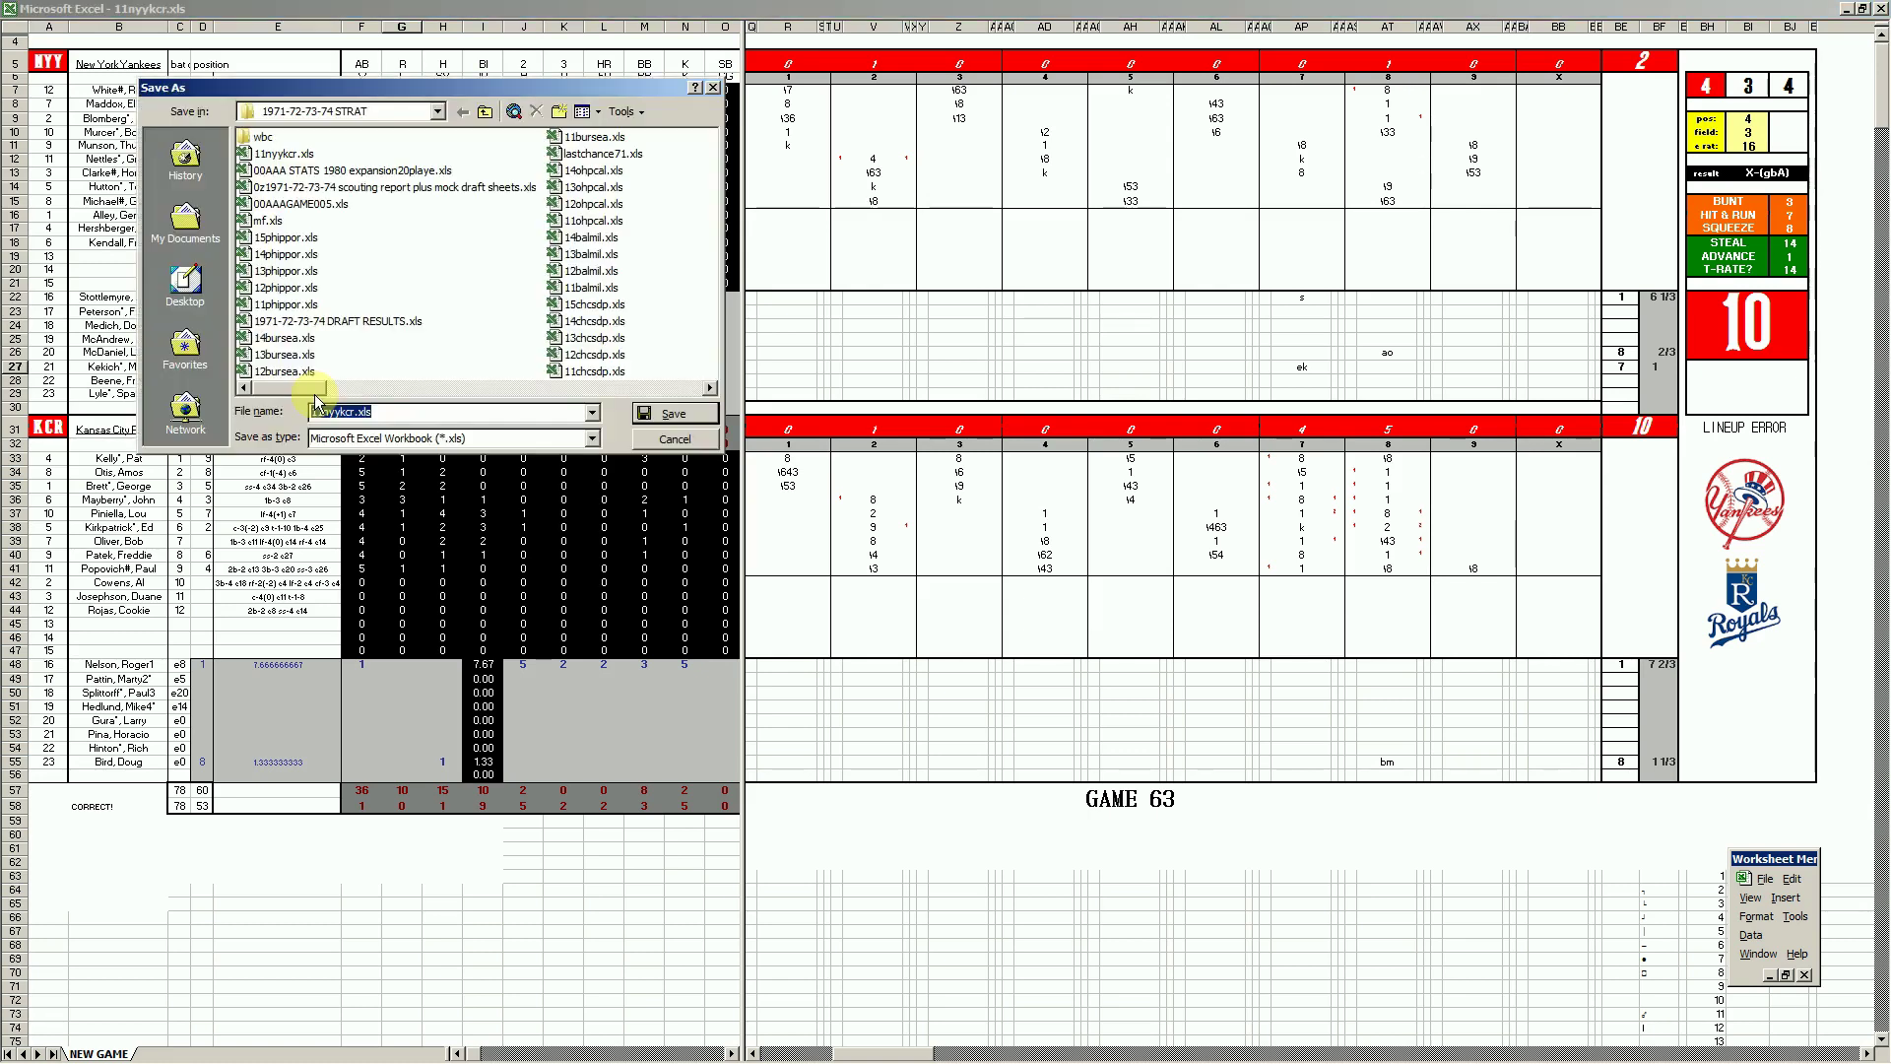
type("mf")
key("Return")
key("Return")
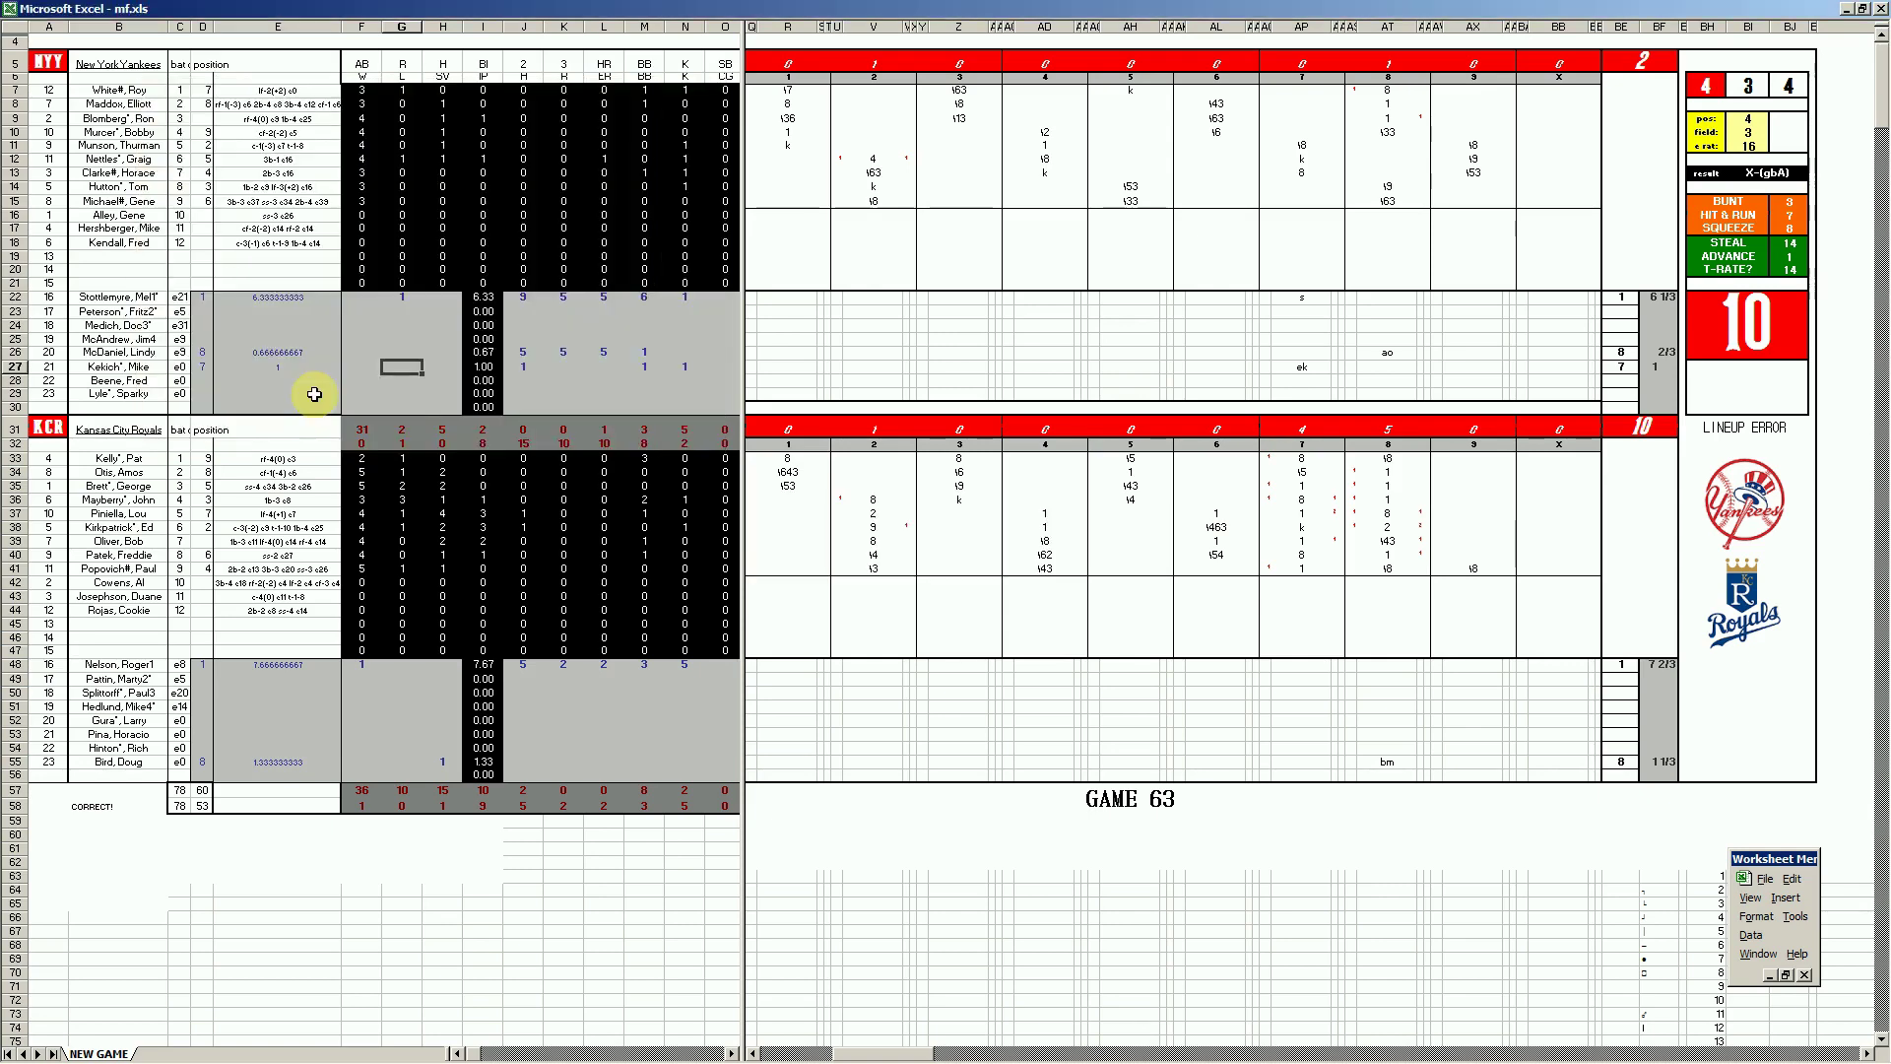
key("ctrl+w")
key("Return")
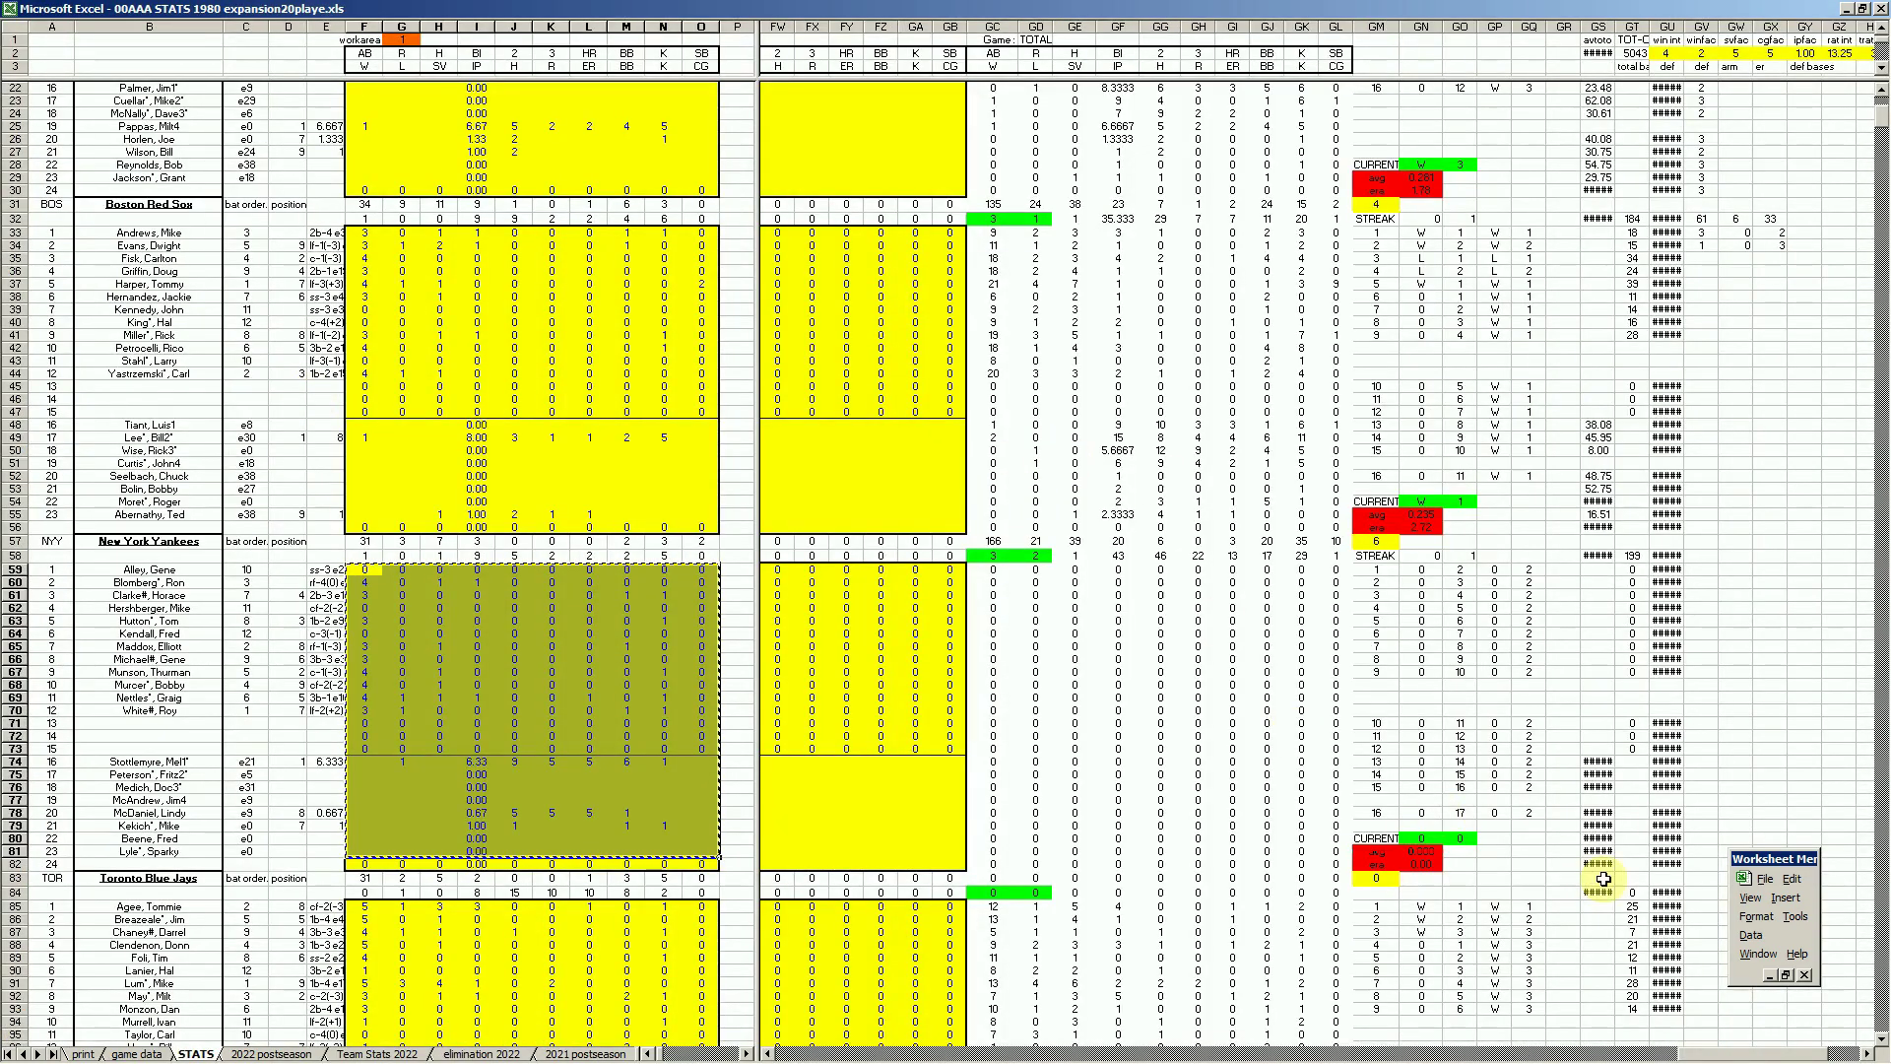
Scroll left to column Y and paste the Yankees stat block at Y59.
left_click_drag(1722, 1053, 1234, 1027)
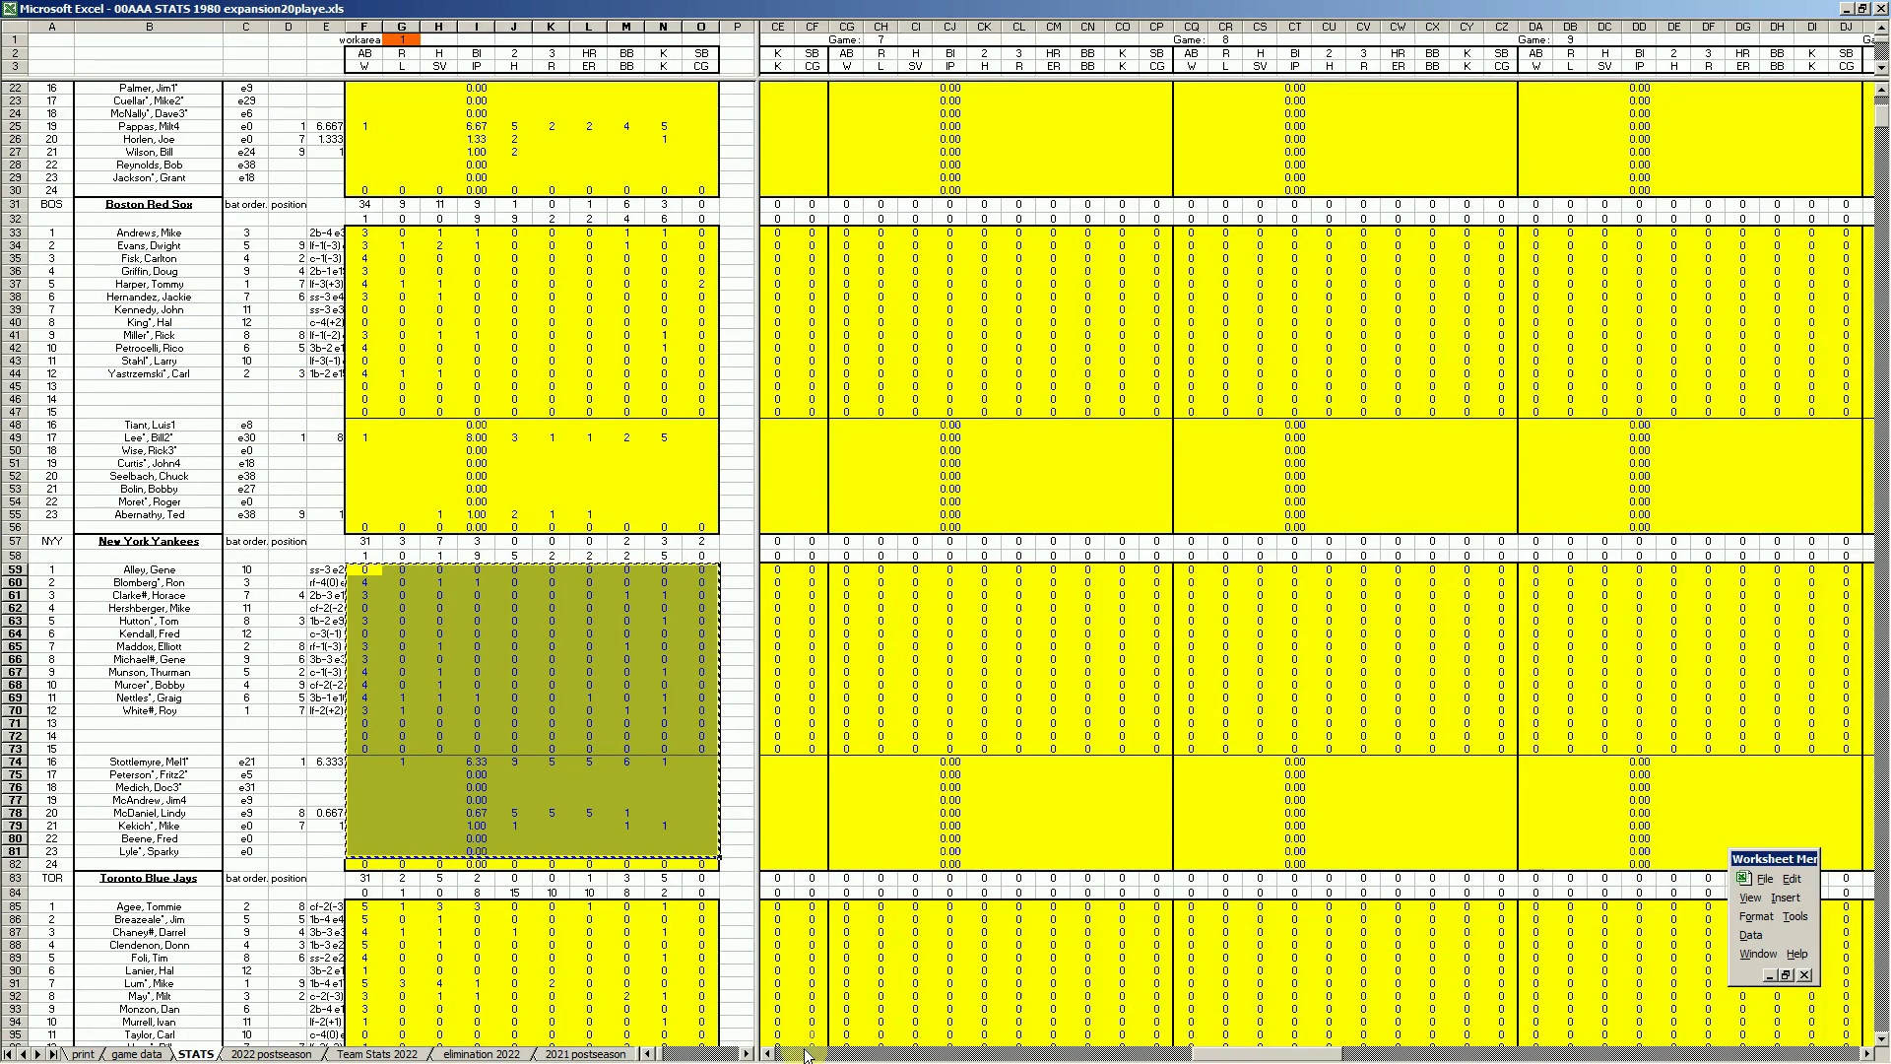
left_click(774, 1053)
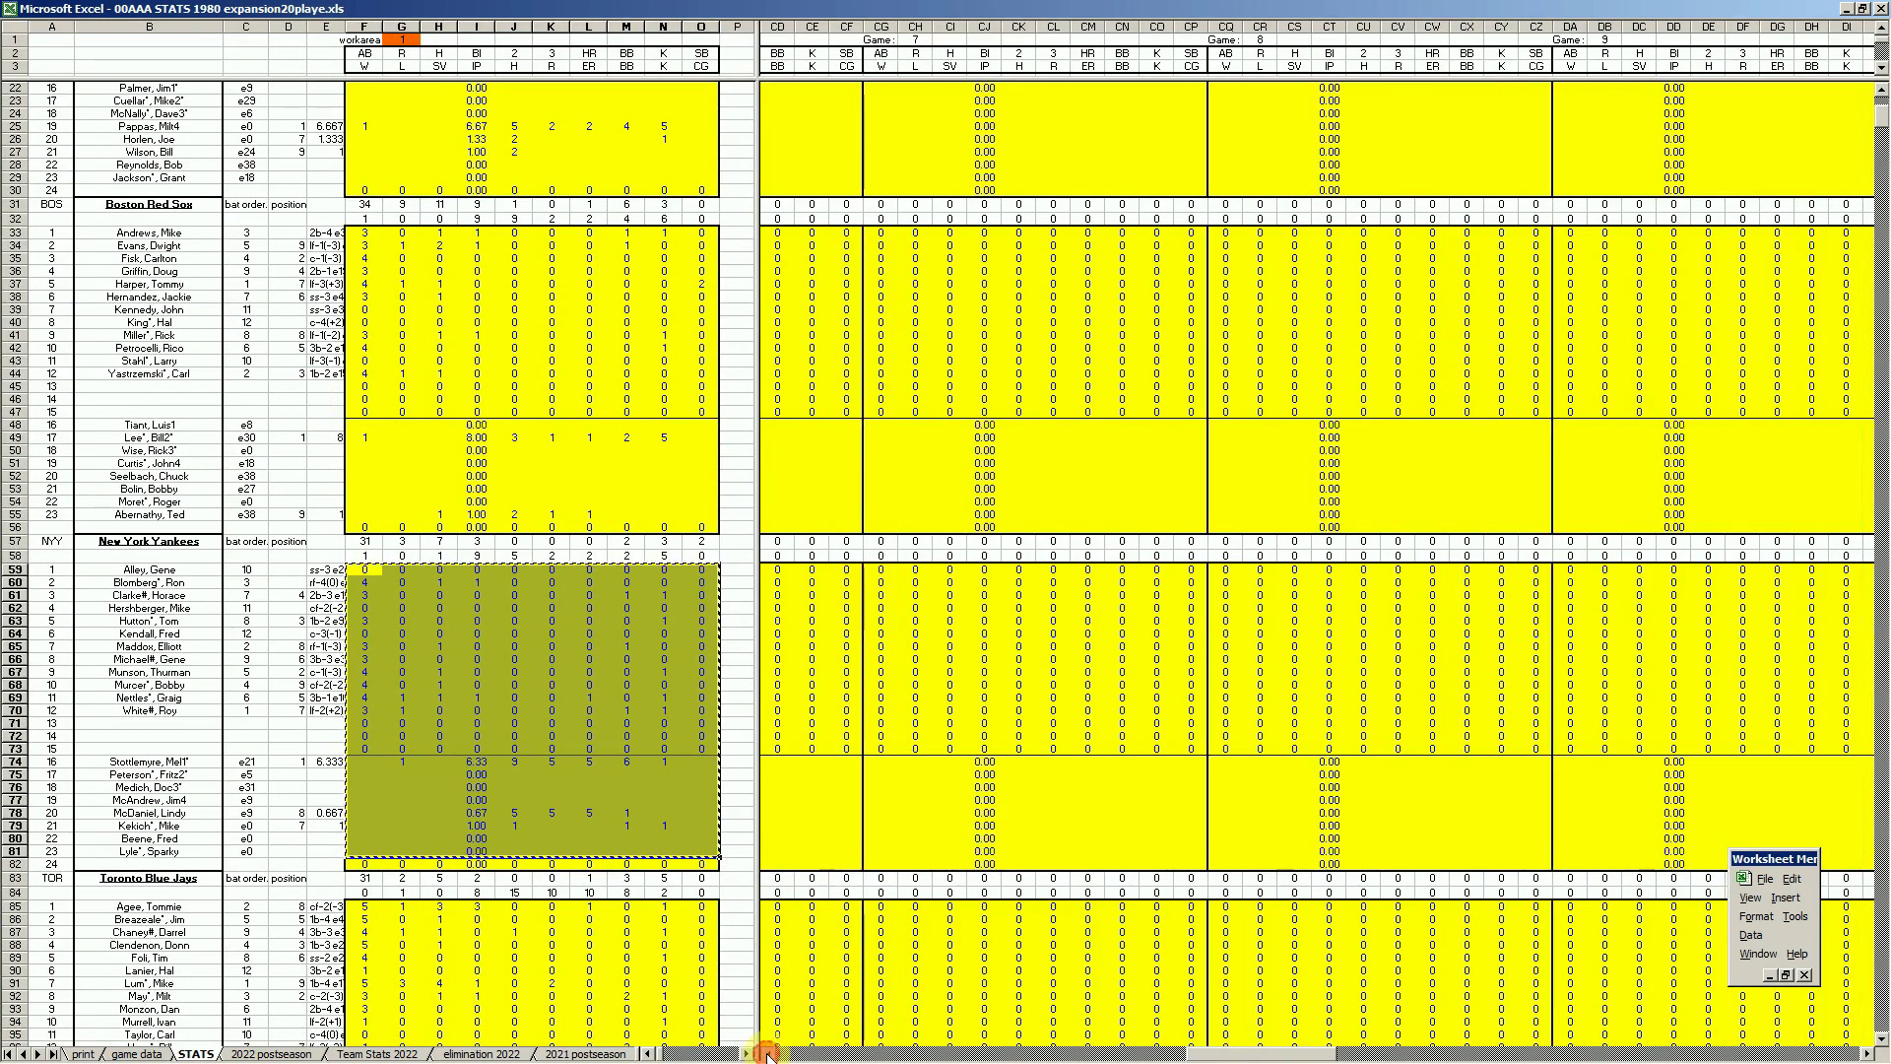
left_click(769, 1054)
left_click(769, 1054)
left_click(769, 1054)
left_click(770, 1053)
left_click(769, 1054)
left_click(768, 1054)
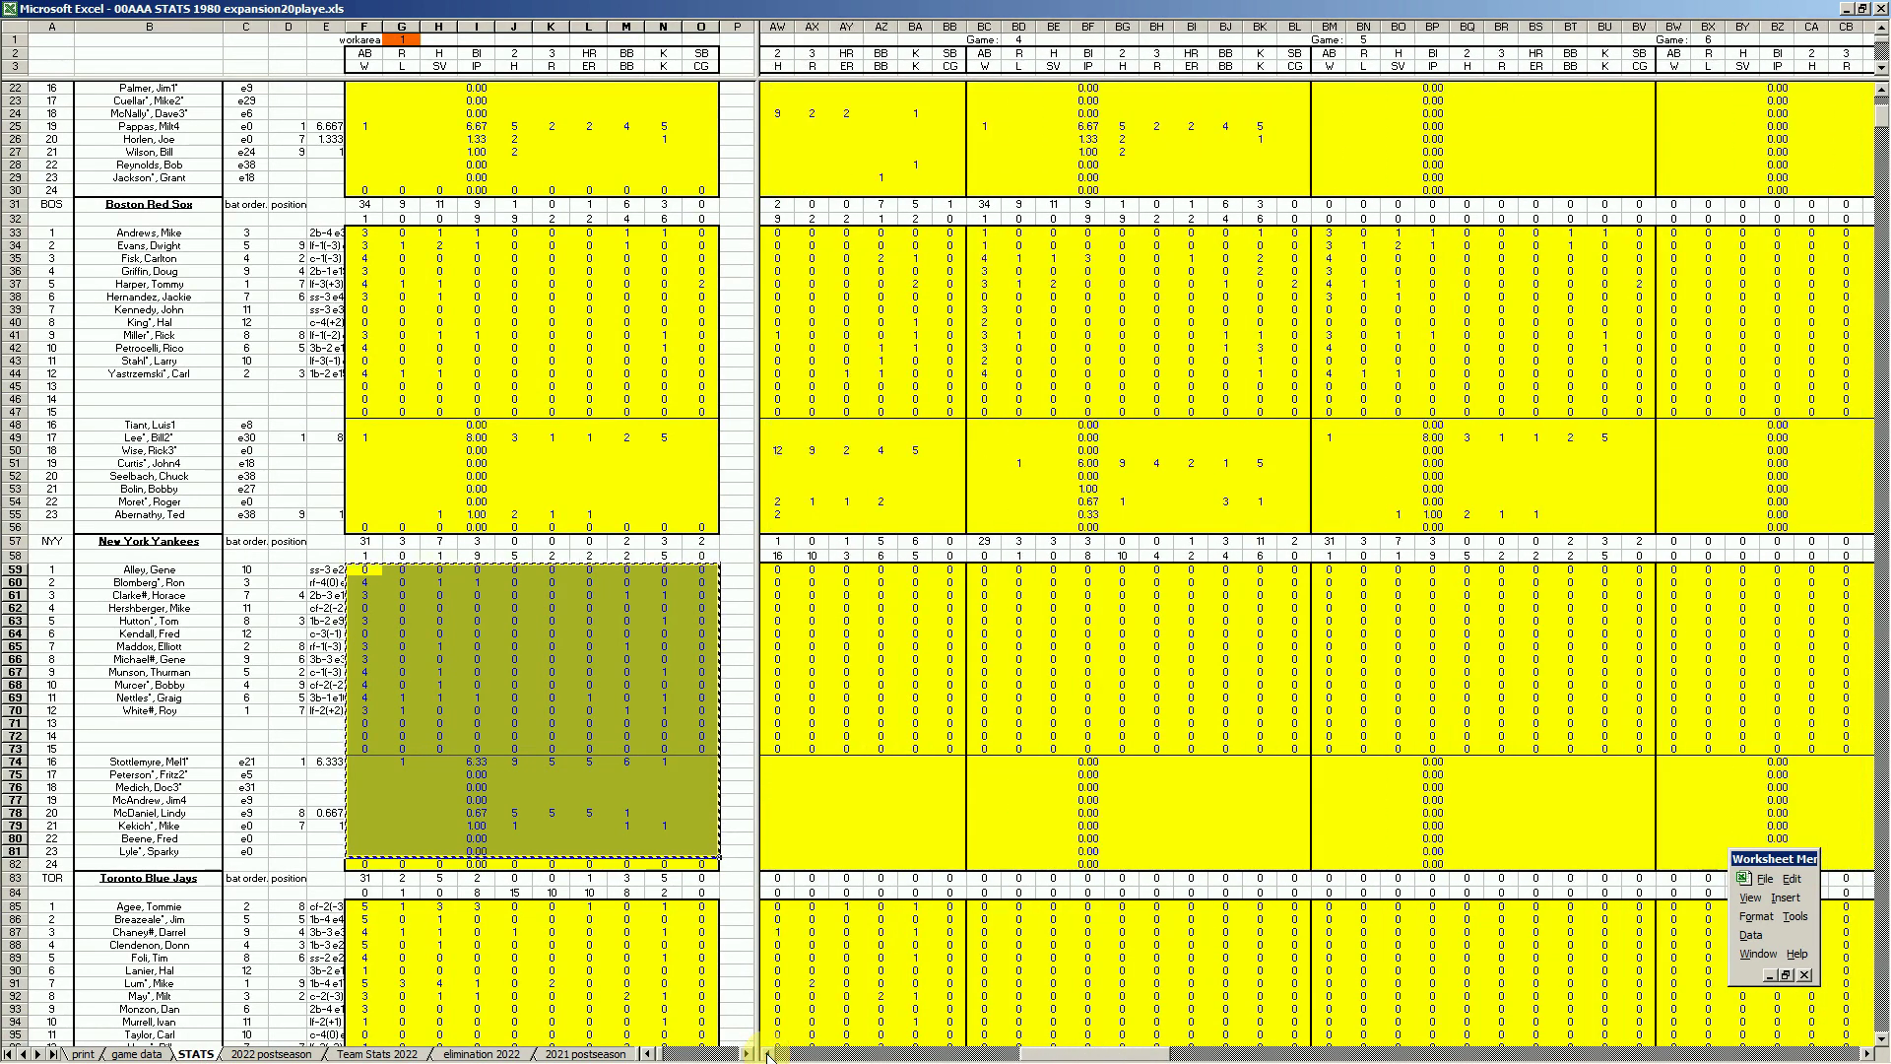
left_click(769, 1054)
left_click(769, 1054)
left_click(768, 1054)
left_click(768, 1054)
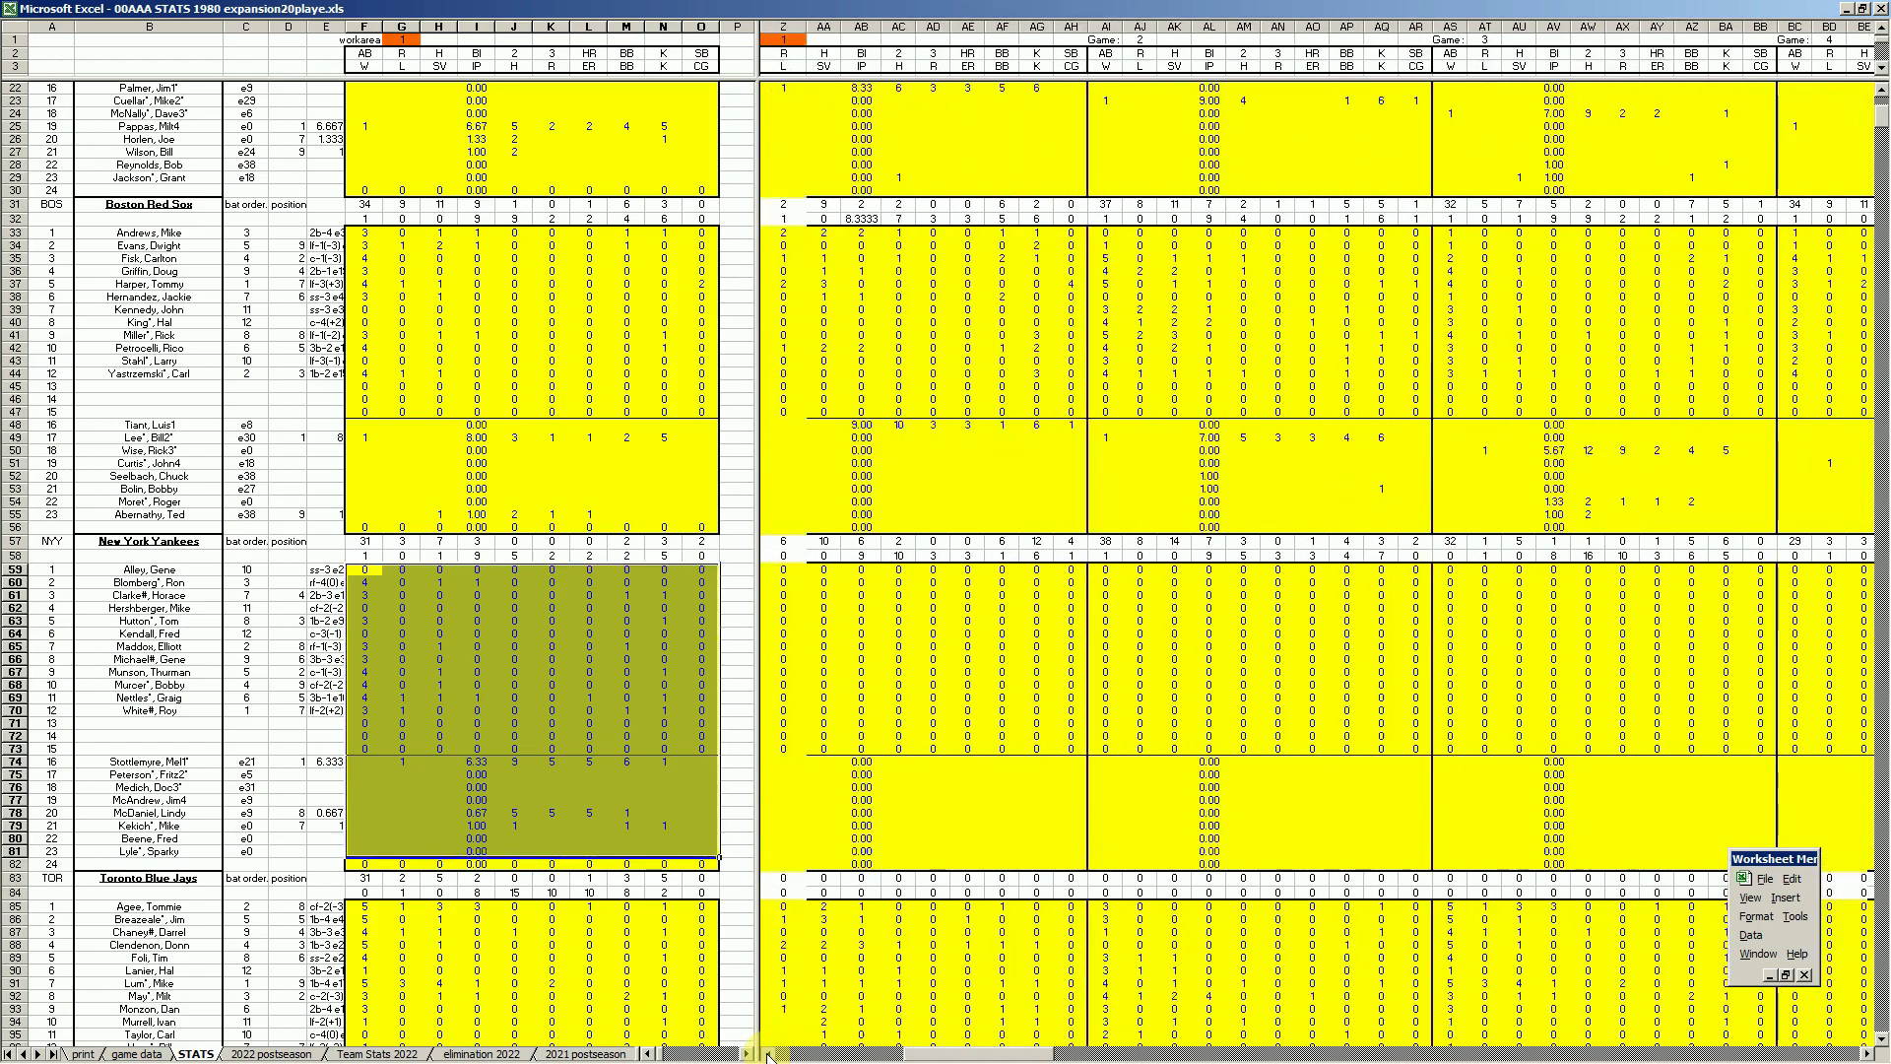
left_click(768, 1054)
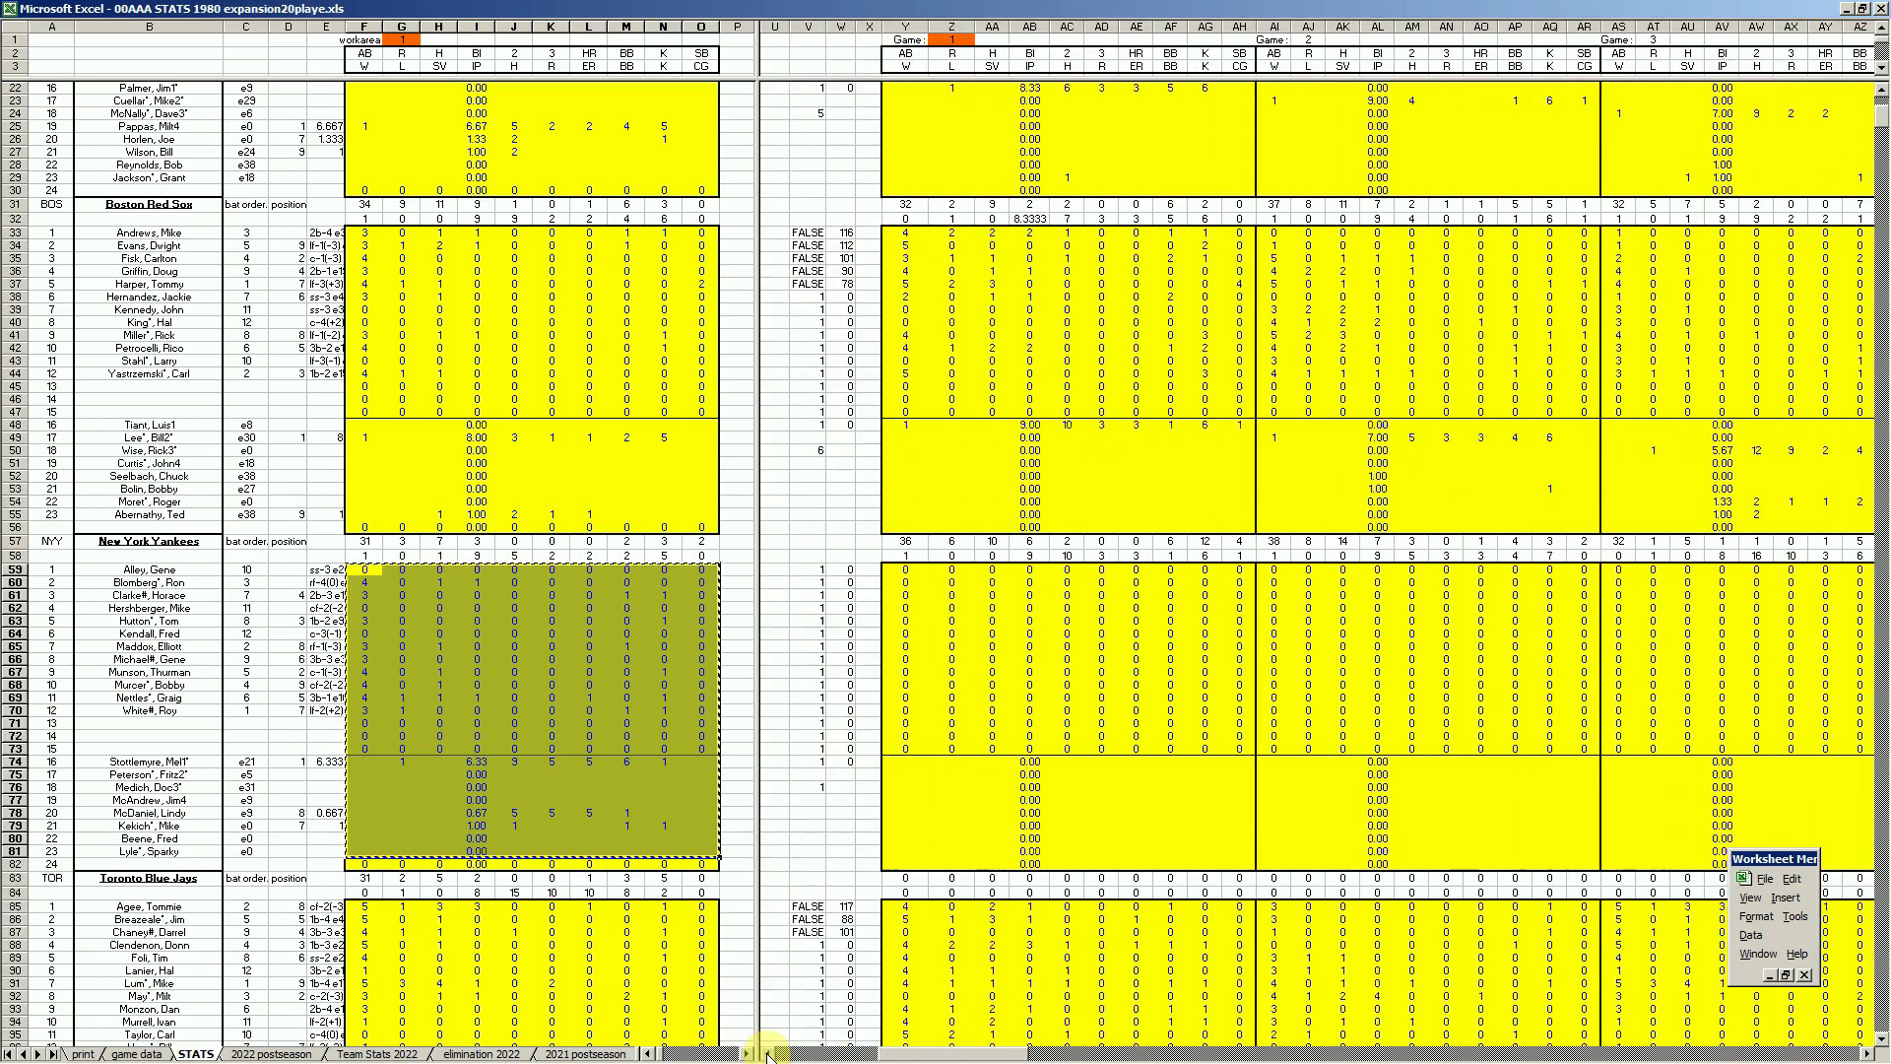
right_click(905, 573)
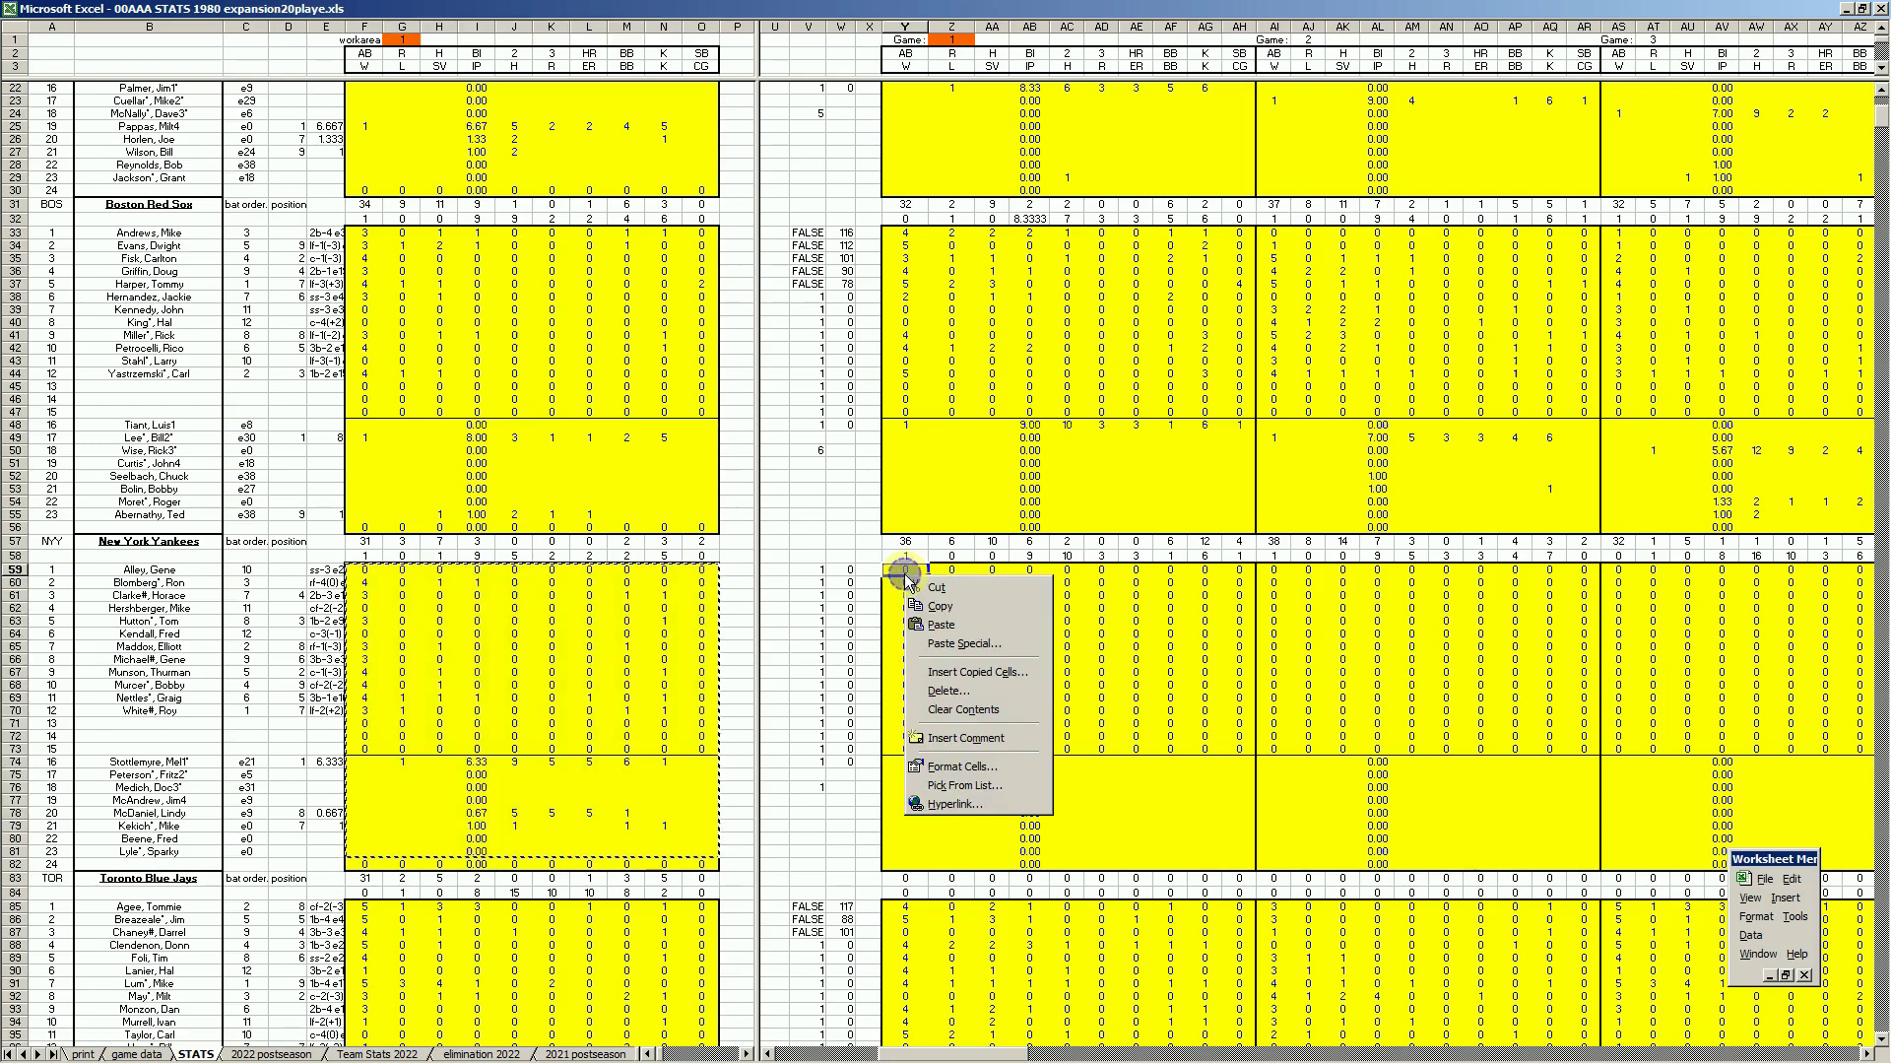
left_click(923, 625)
left_click(658, 659)
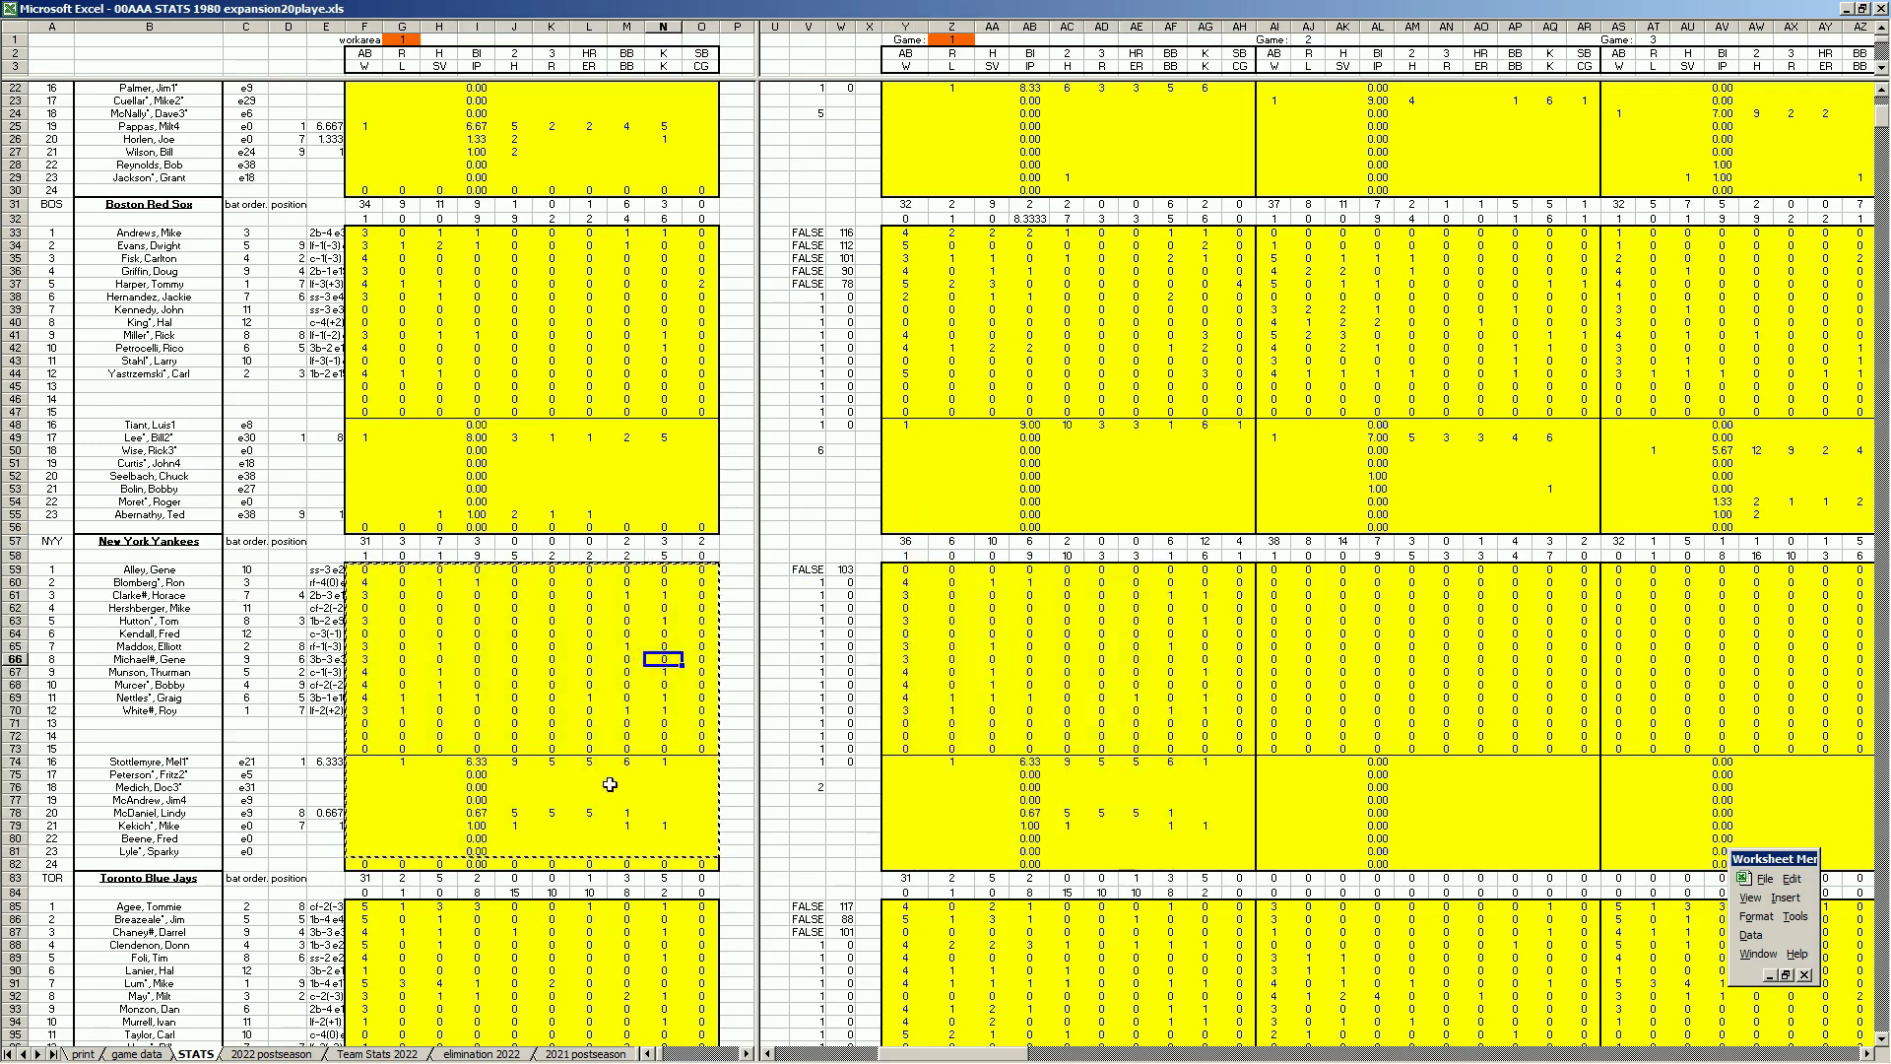
Copy the Royals work-area block and paste it at Y293.
left_click(610, 784)
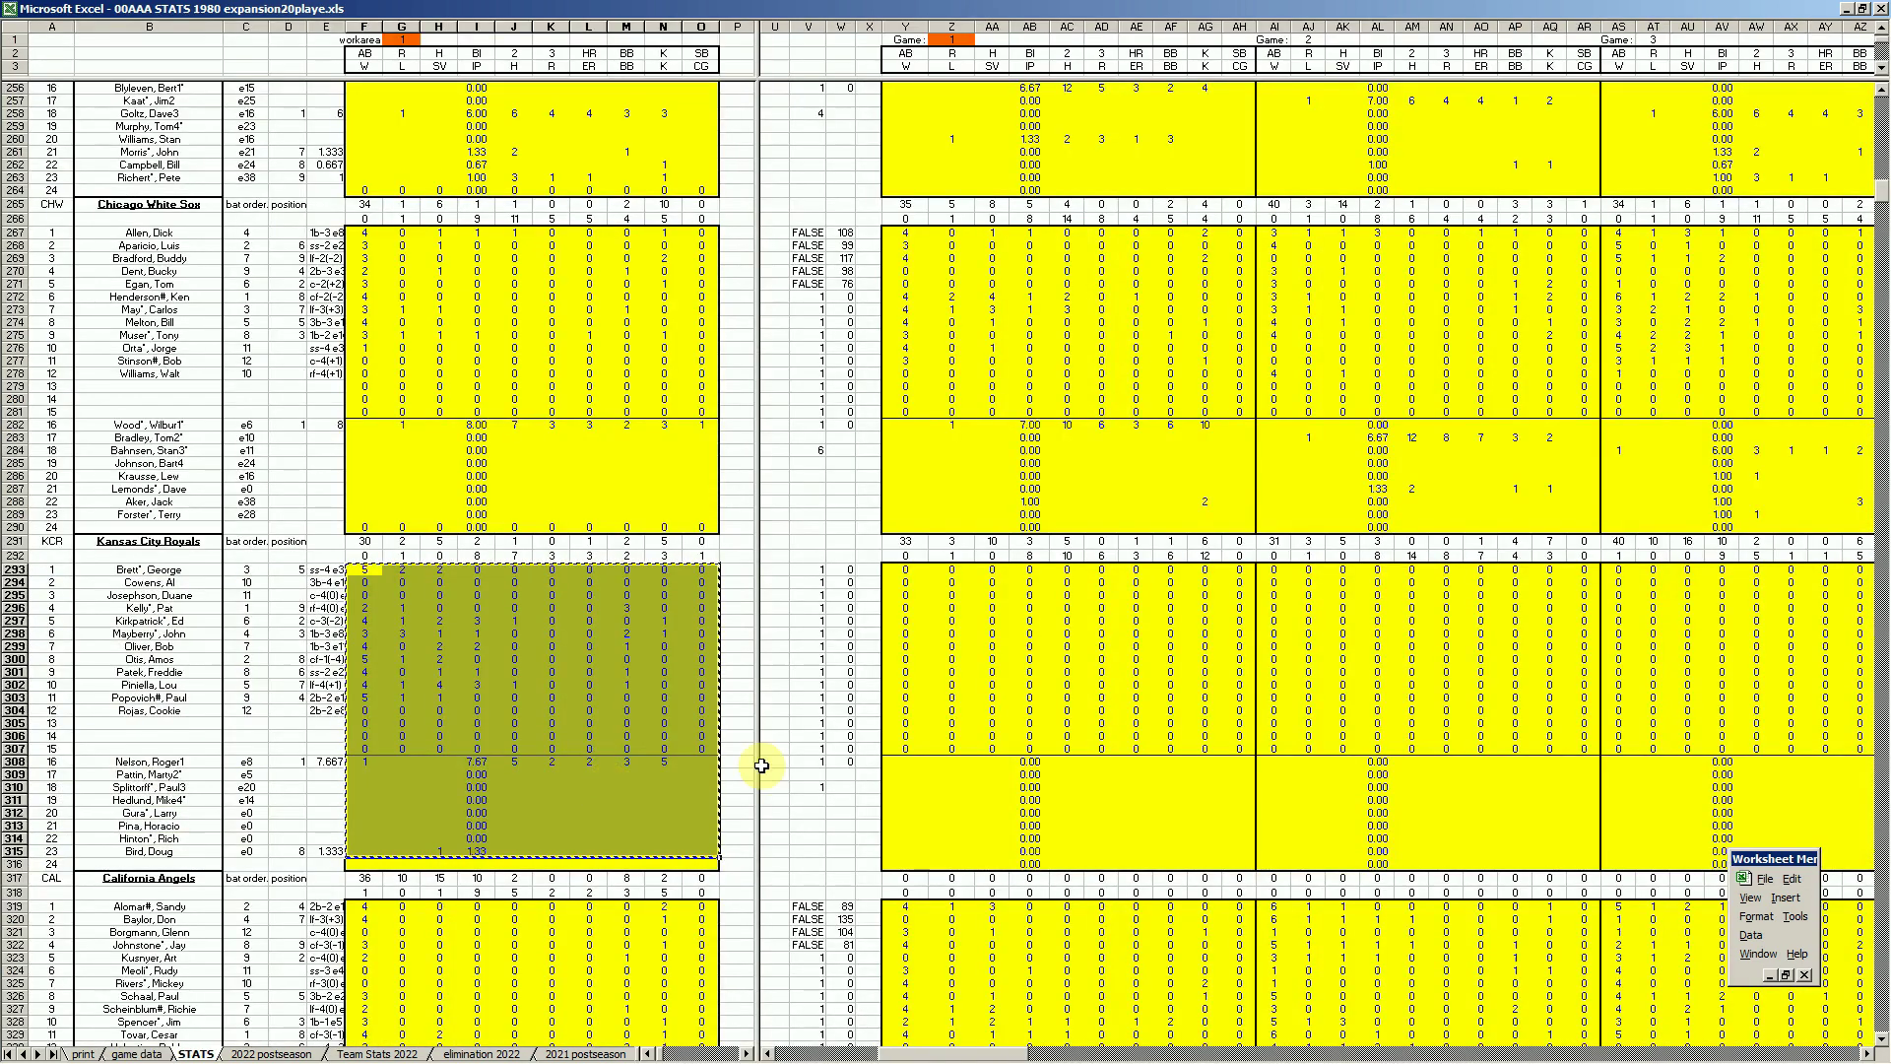
right_click(908, 571)
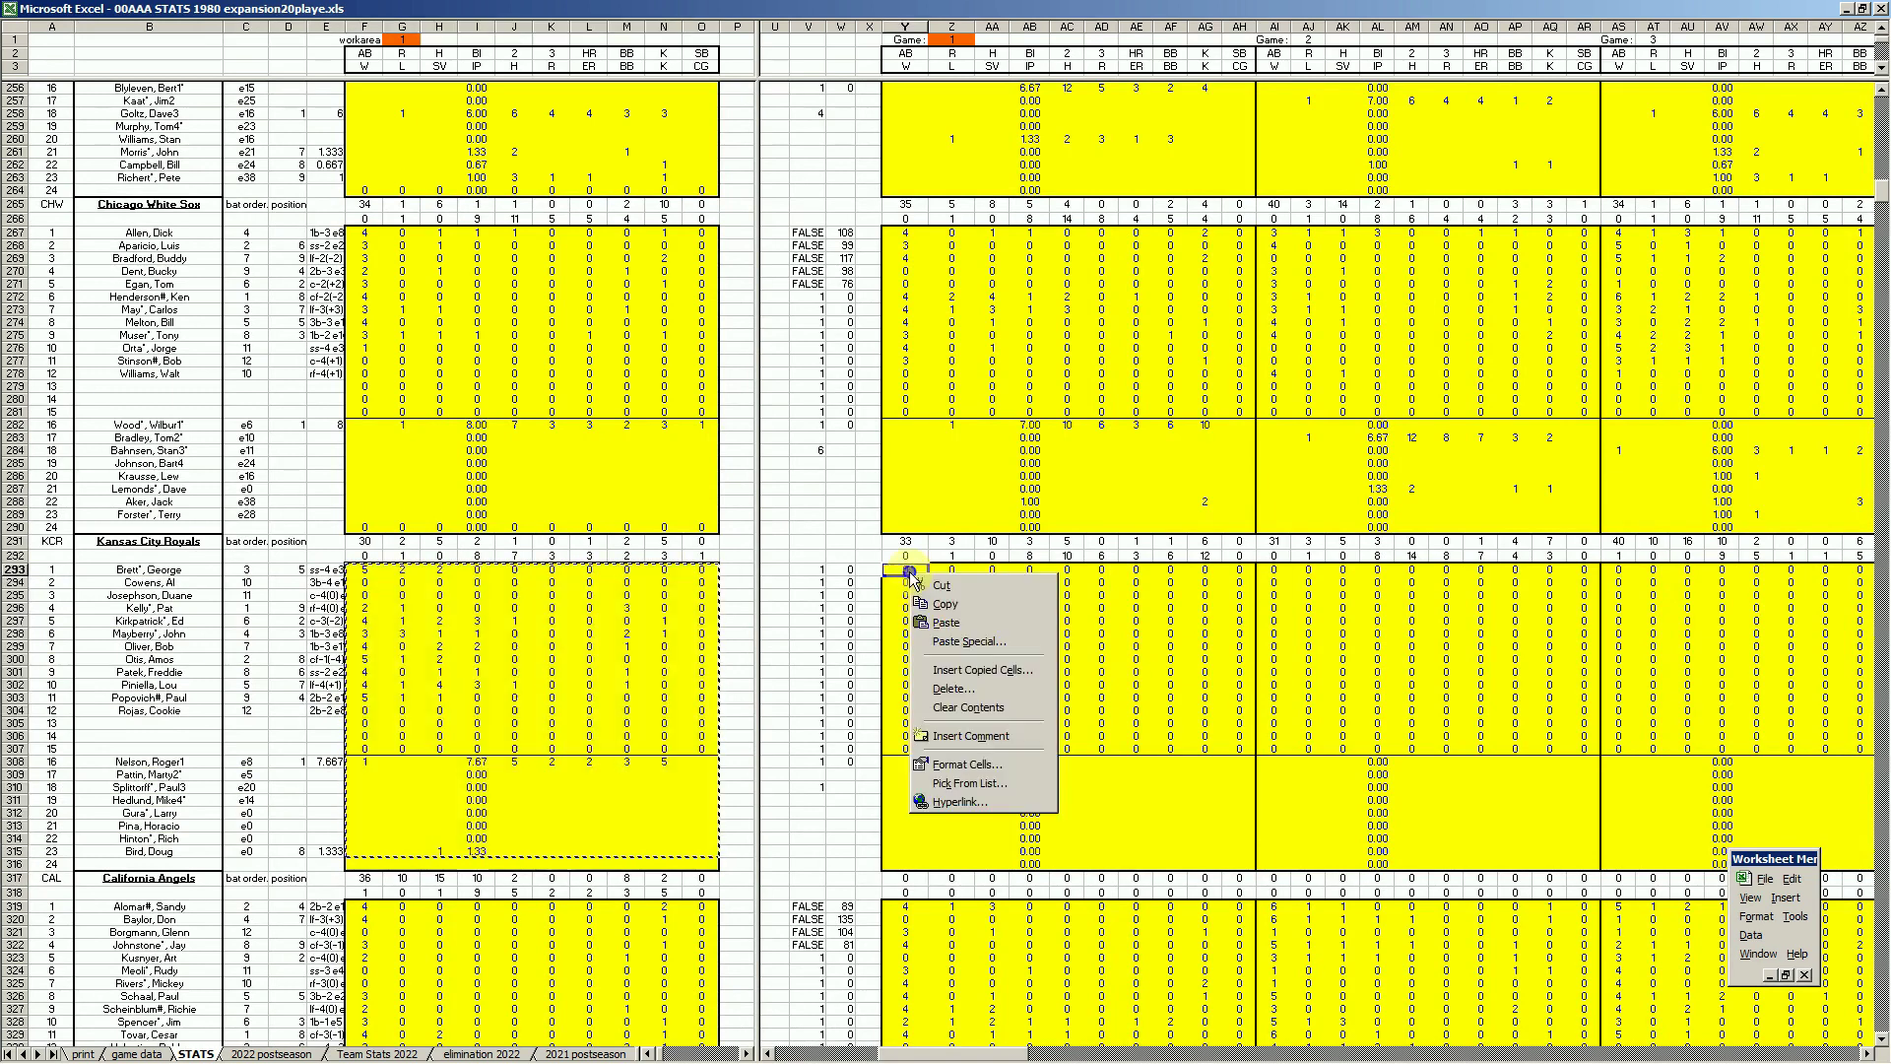
left_click(946, 621)
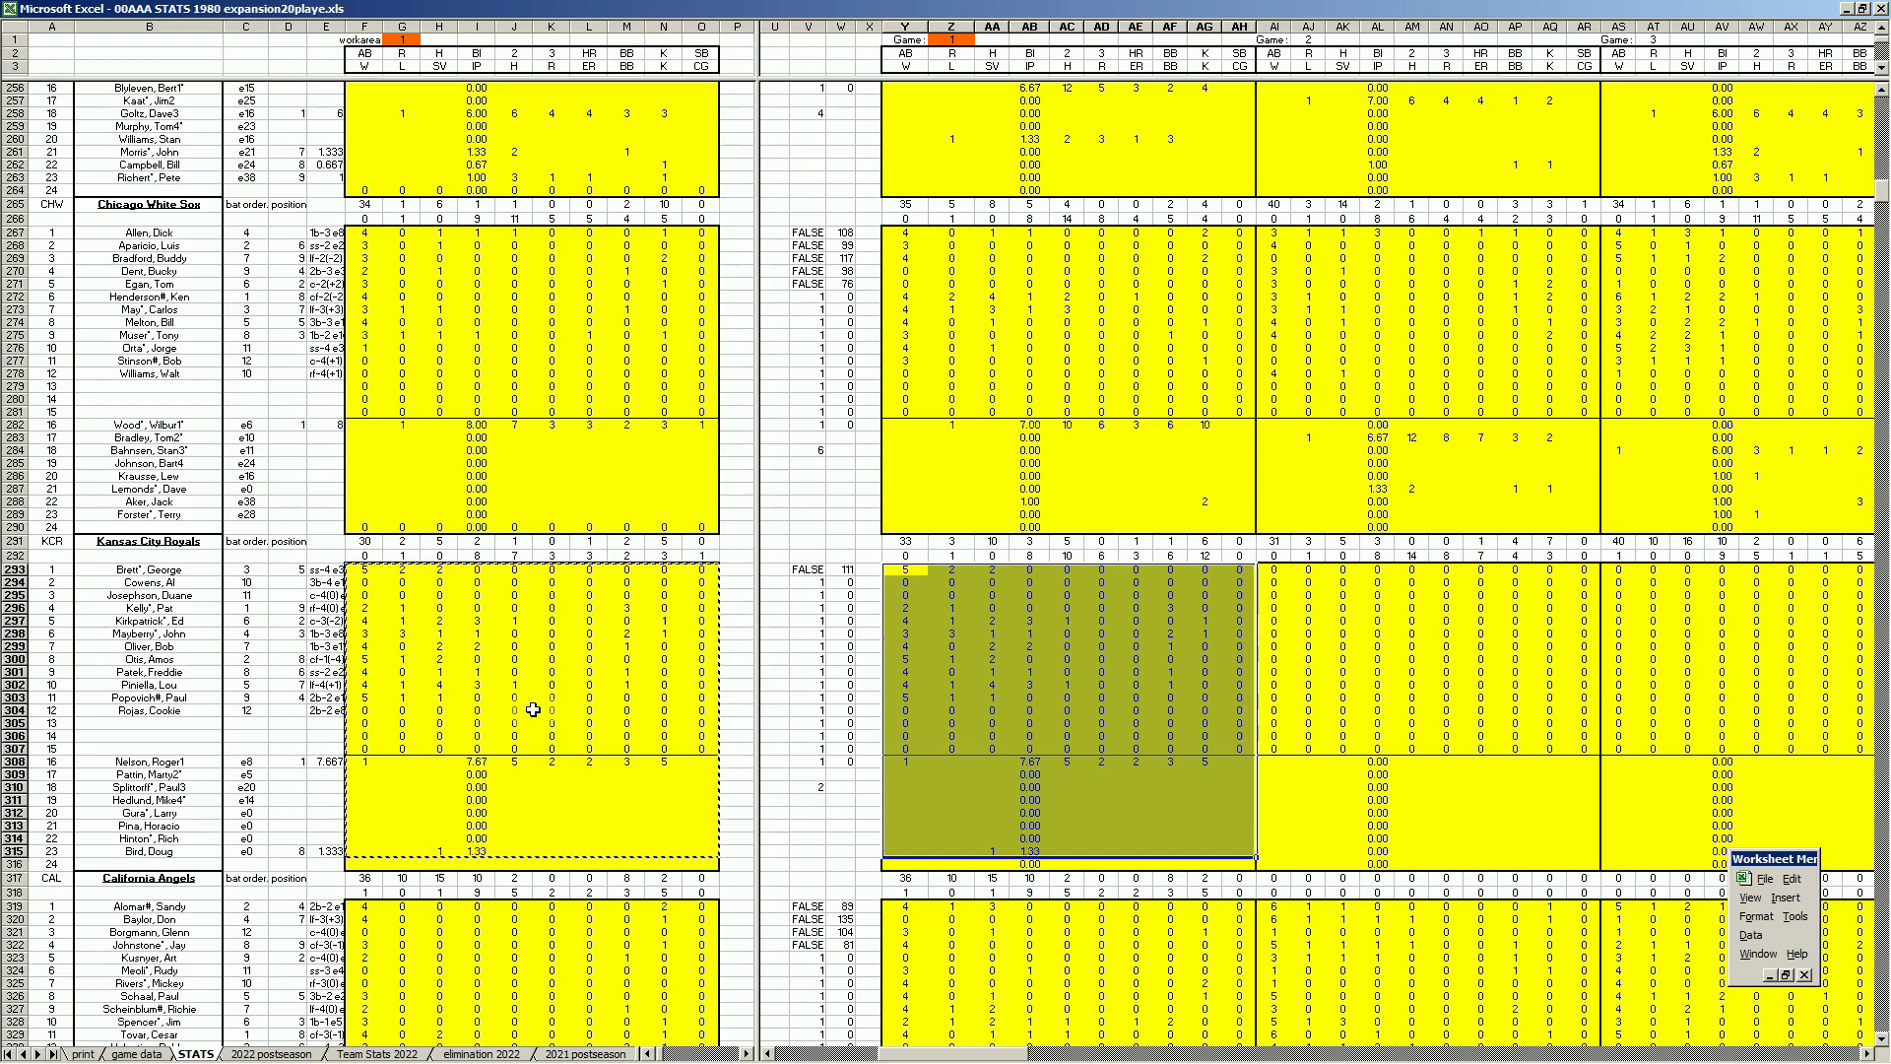
Scroll right to the season total columns around FZ and page down to check the totals.
left_click(1071, 825)
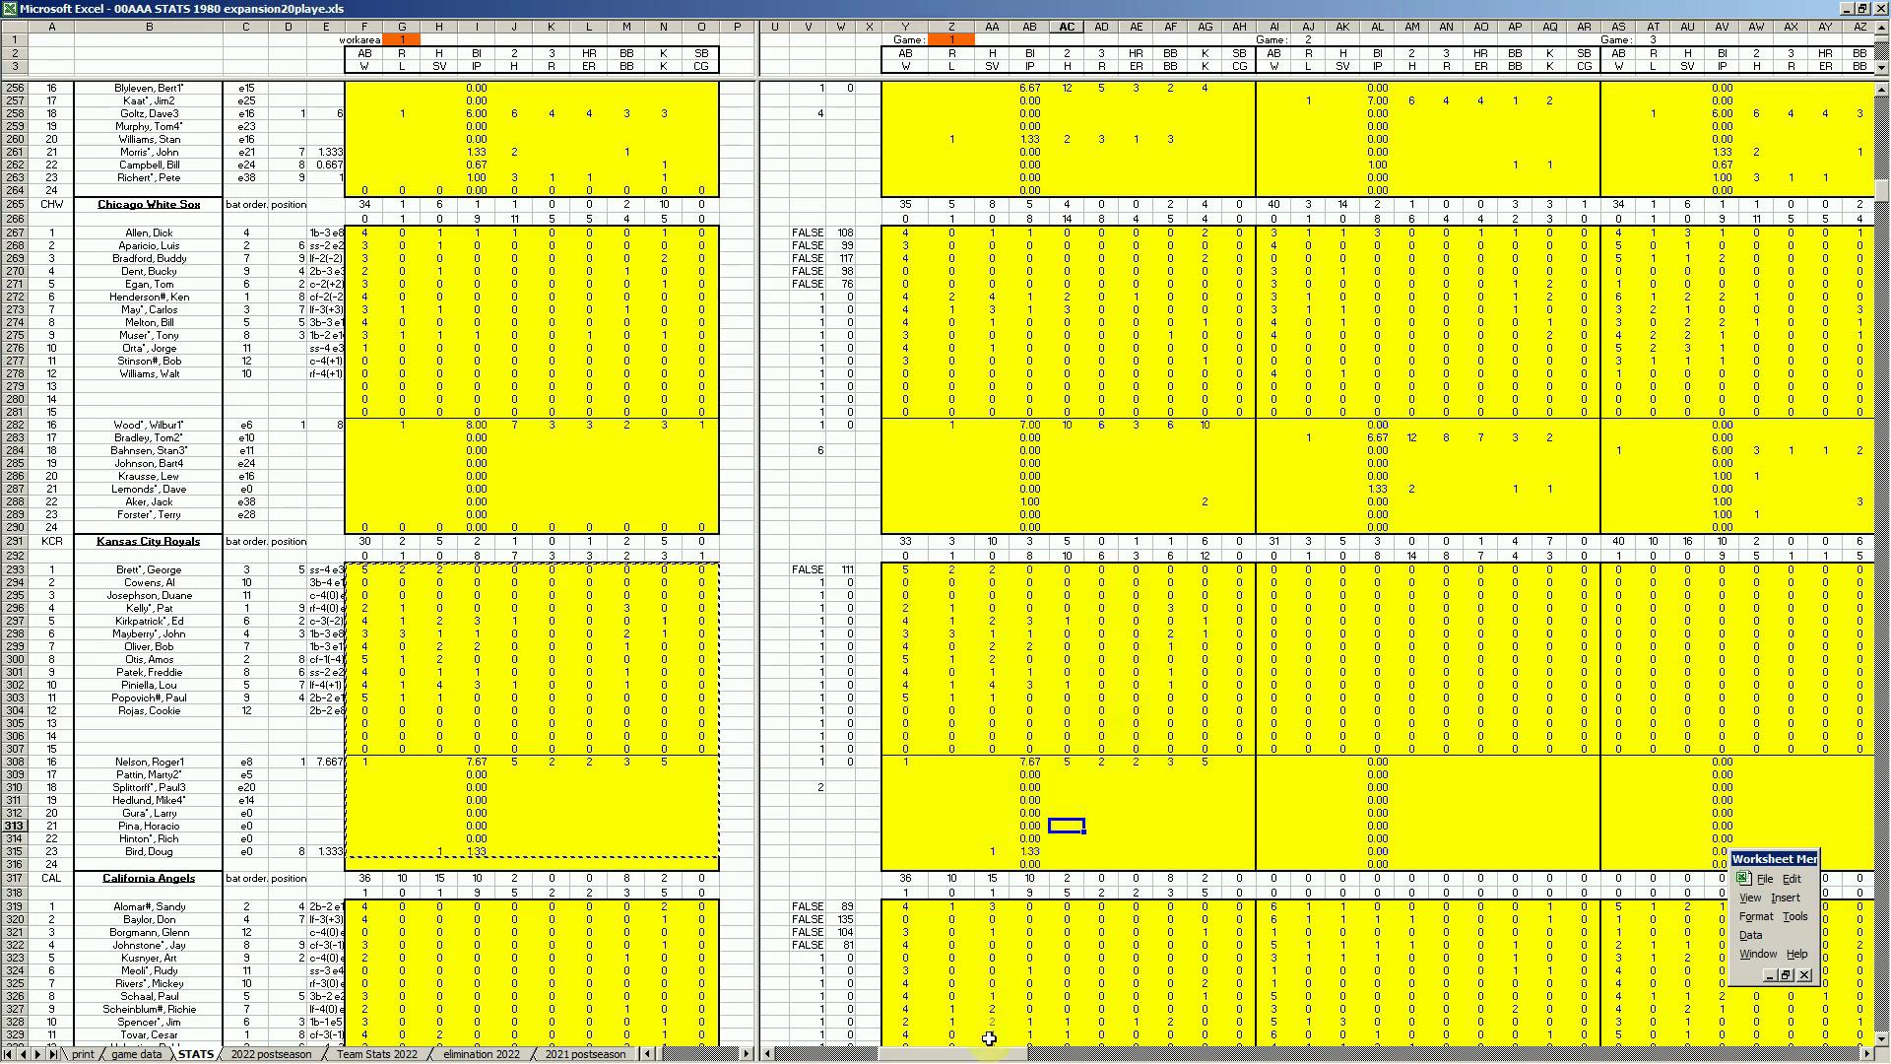
left_click_drag(995, 1052, 1772, 1055)
left_click(1014, 814)
key("Page_Down")
key("Page_Down")
key("Page_Down")
key("Page_Down")
key("Page_Down")
key("Page_Down")
key("Page_Down")
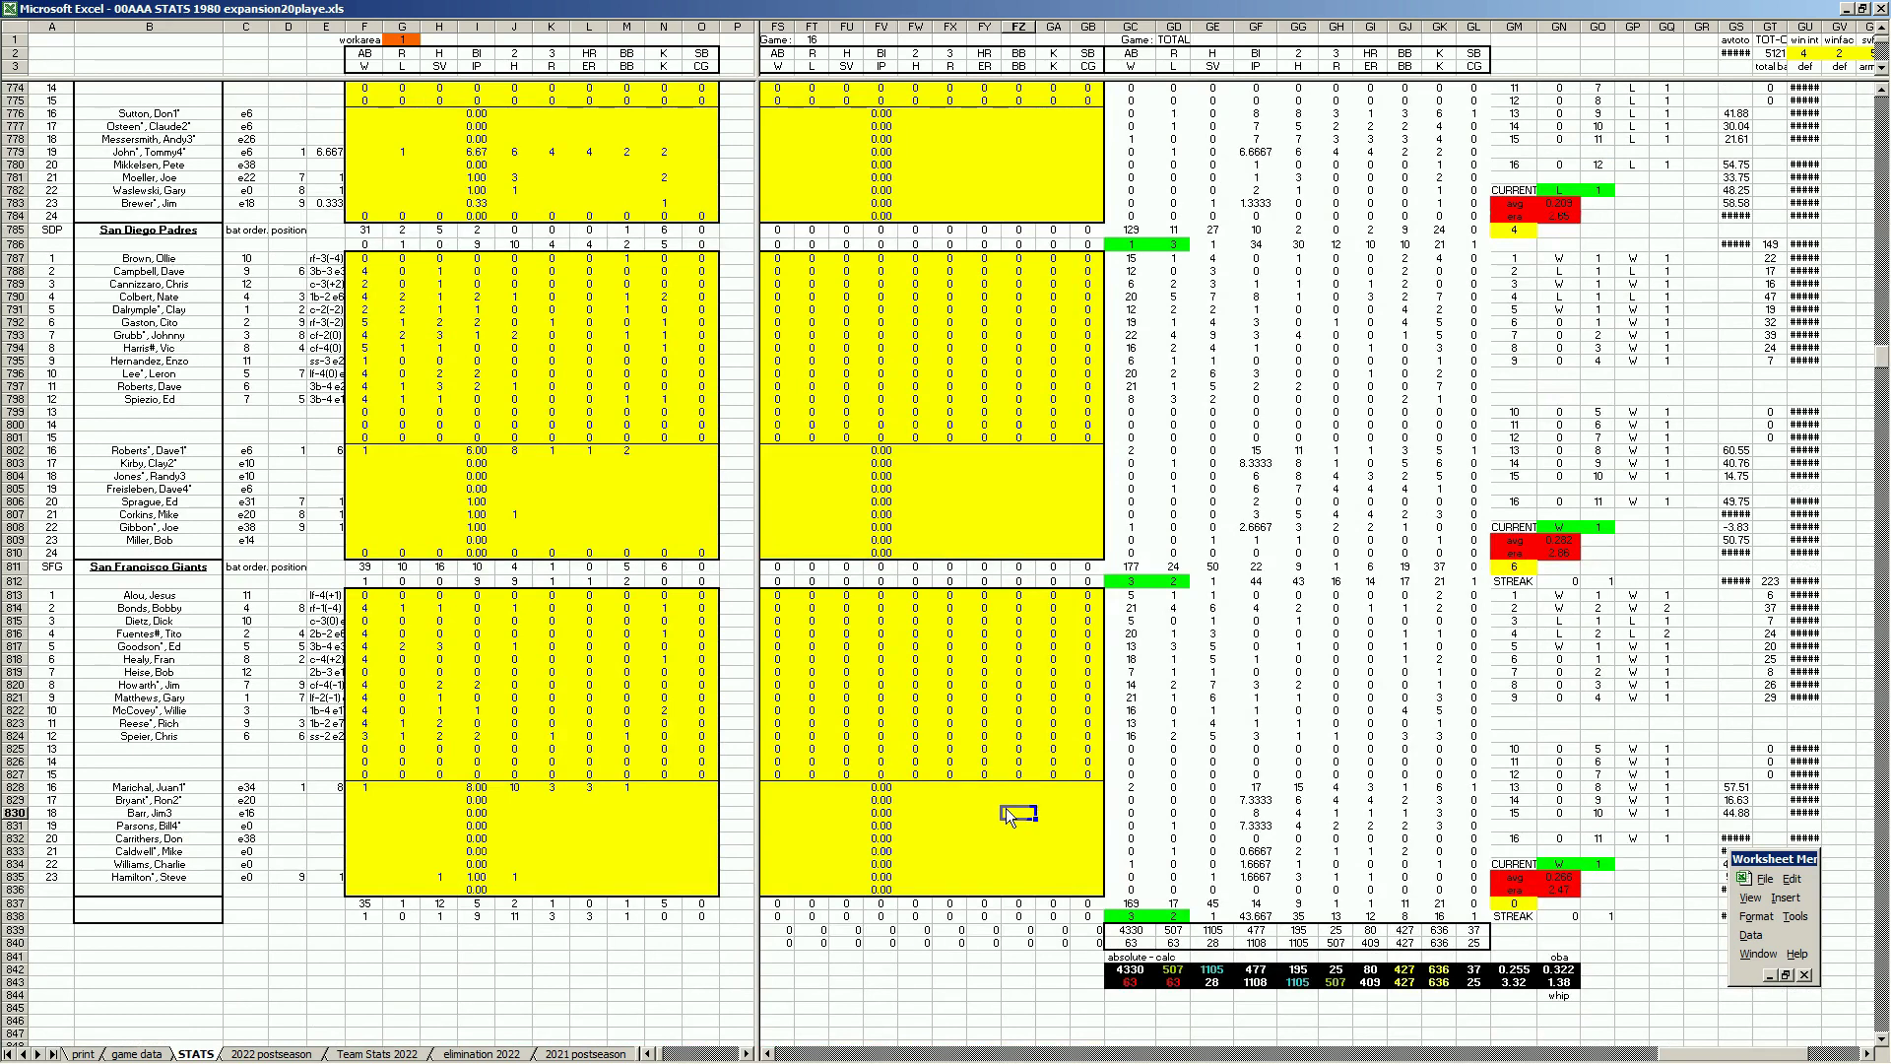
scroll(887, 900, "down", 6)
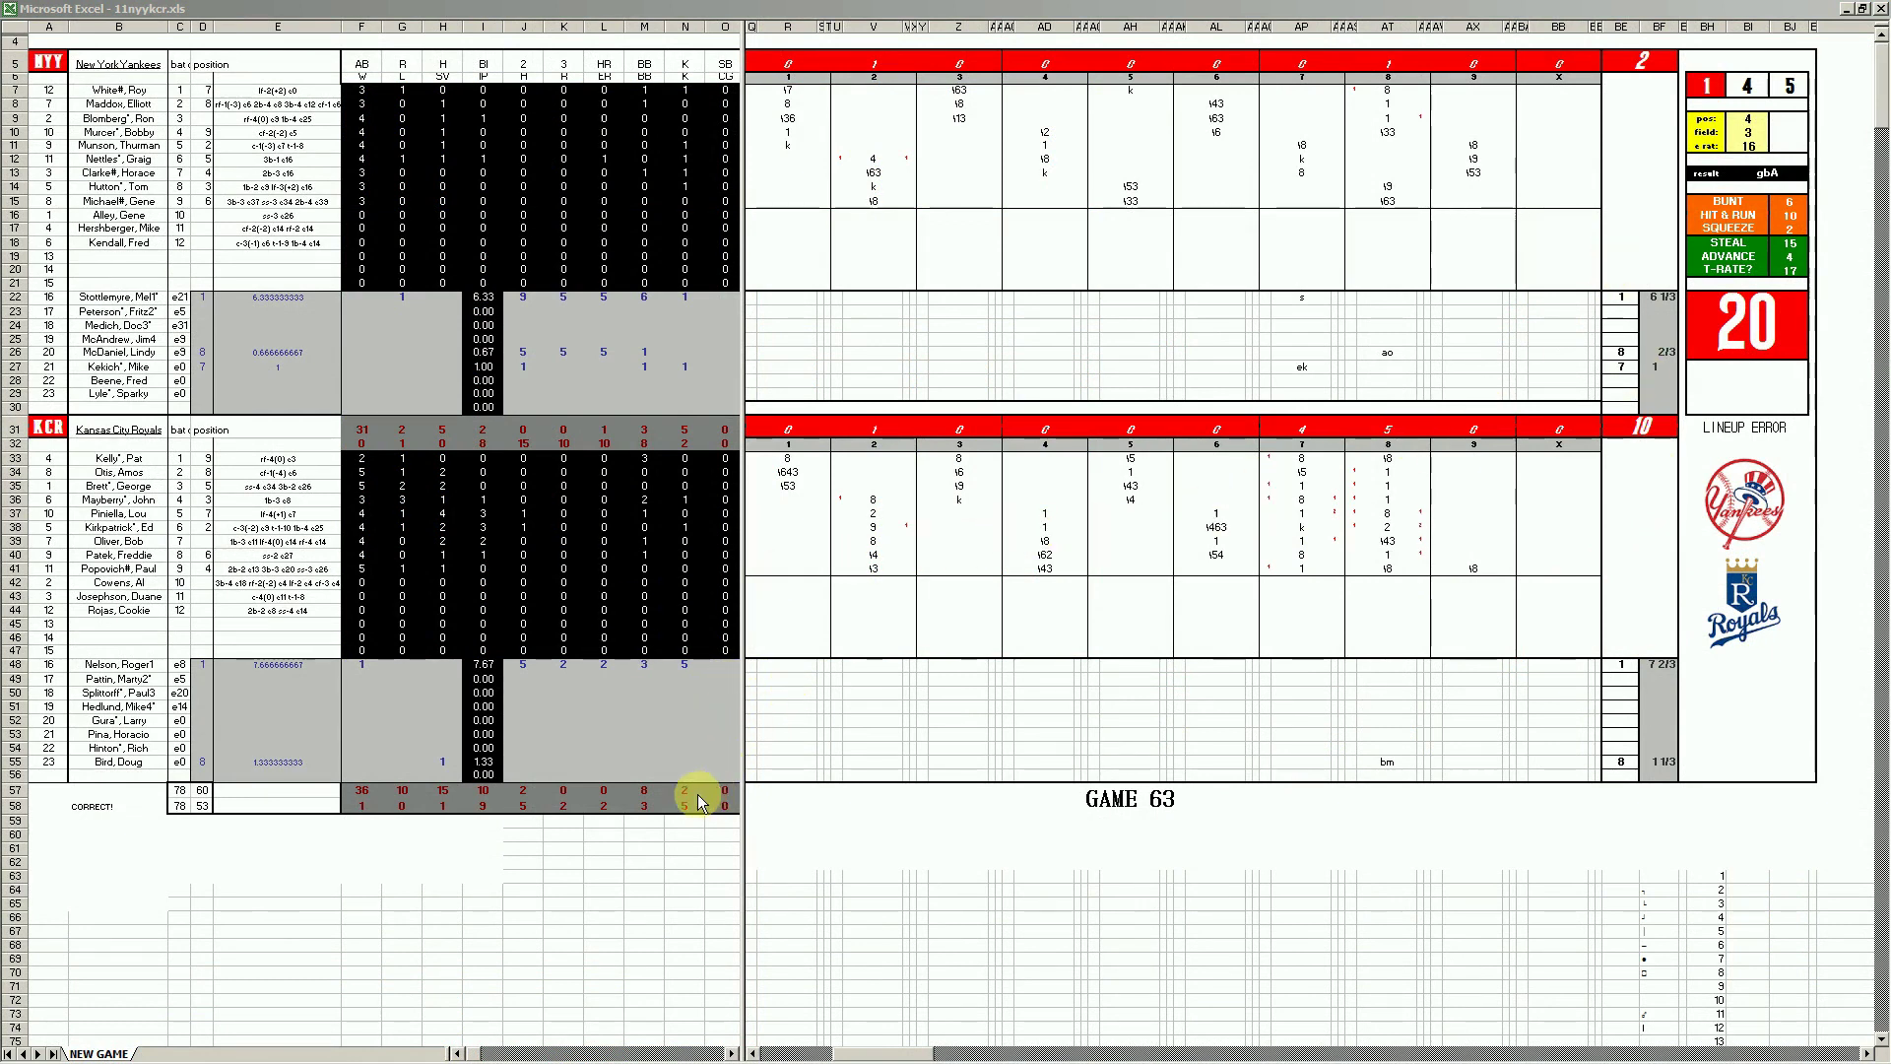
Switch to Game 64 (12nyykcr.xls), check a Royals fourth-inning entry, then bring up 13nyykcr.xls.
left_click(576, 995)
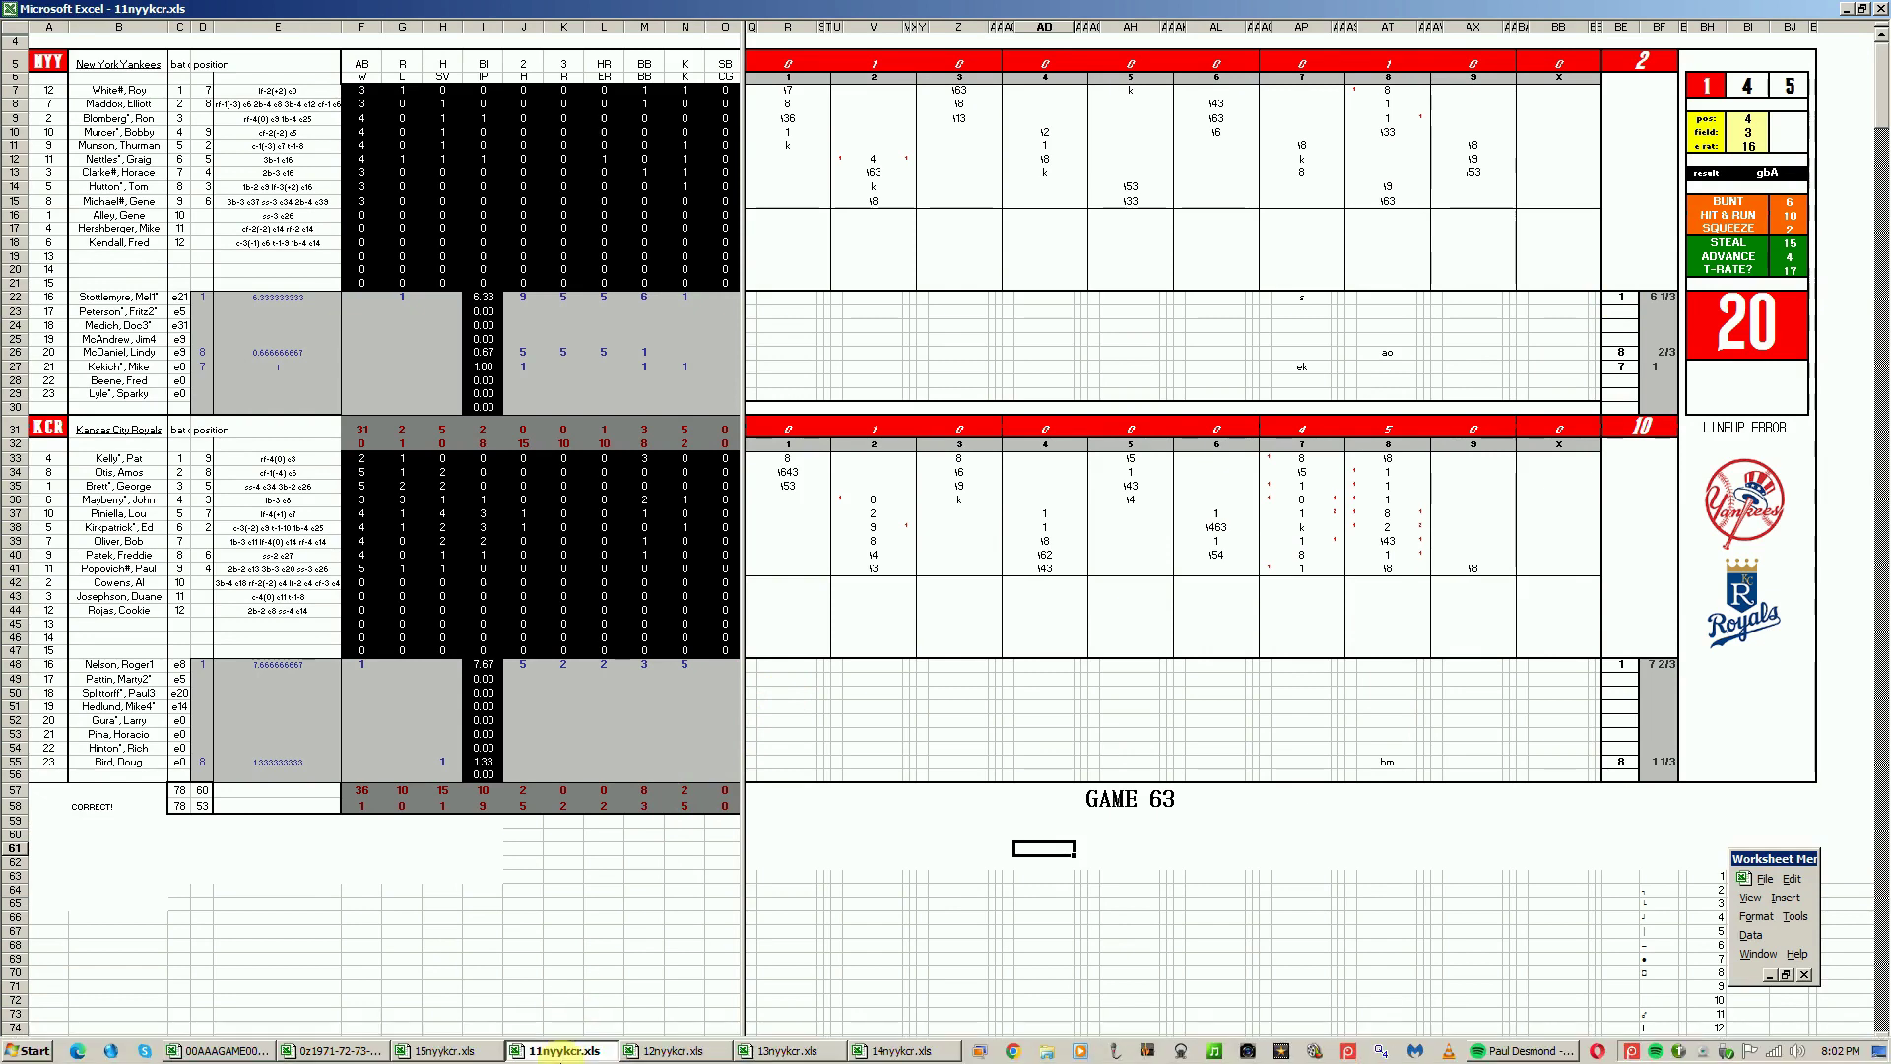
left_click(650, 1049)
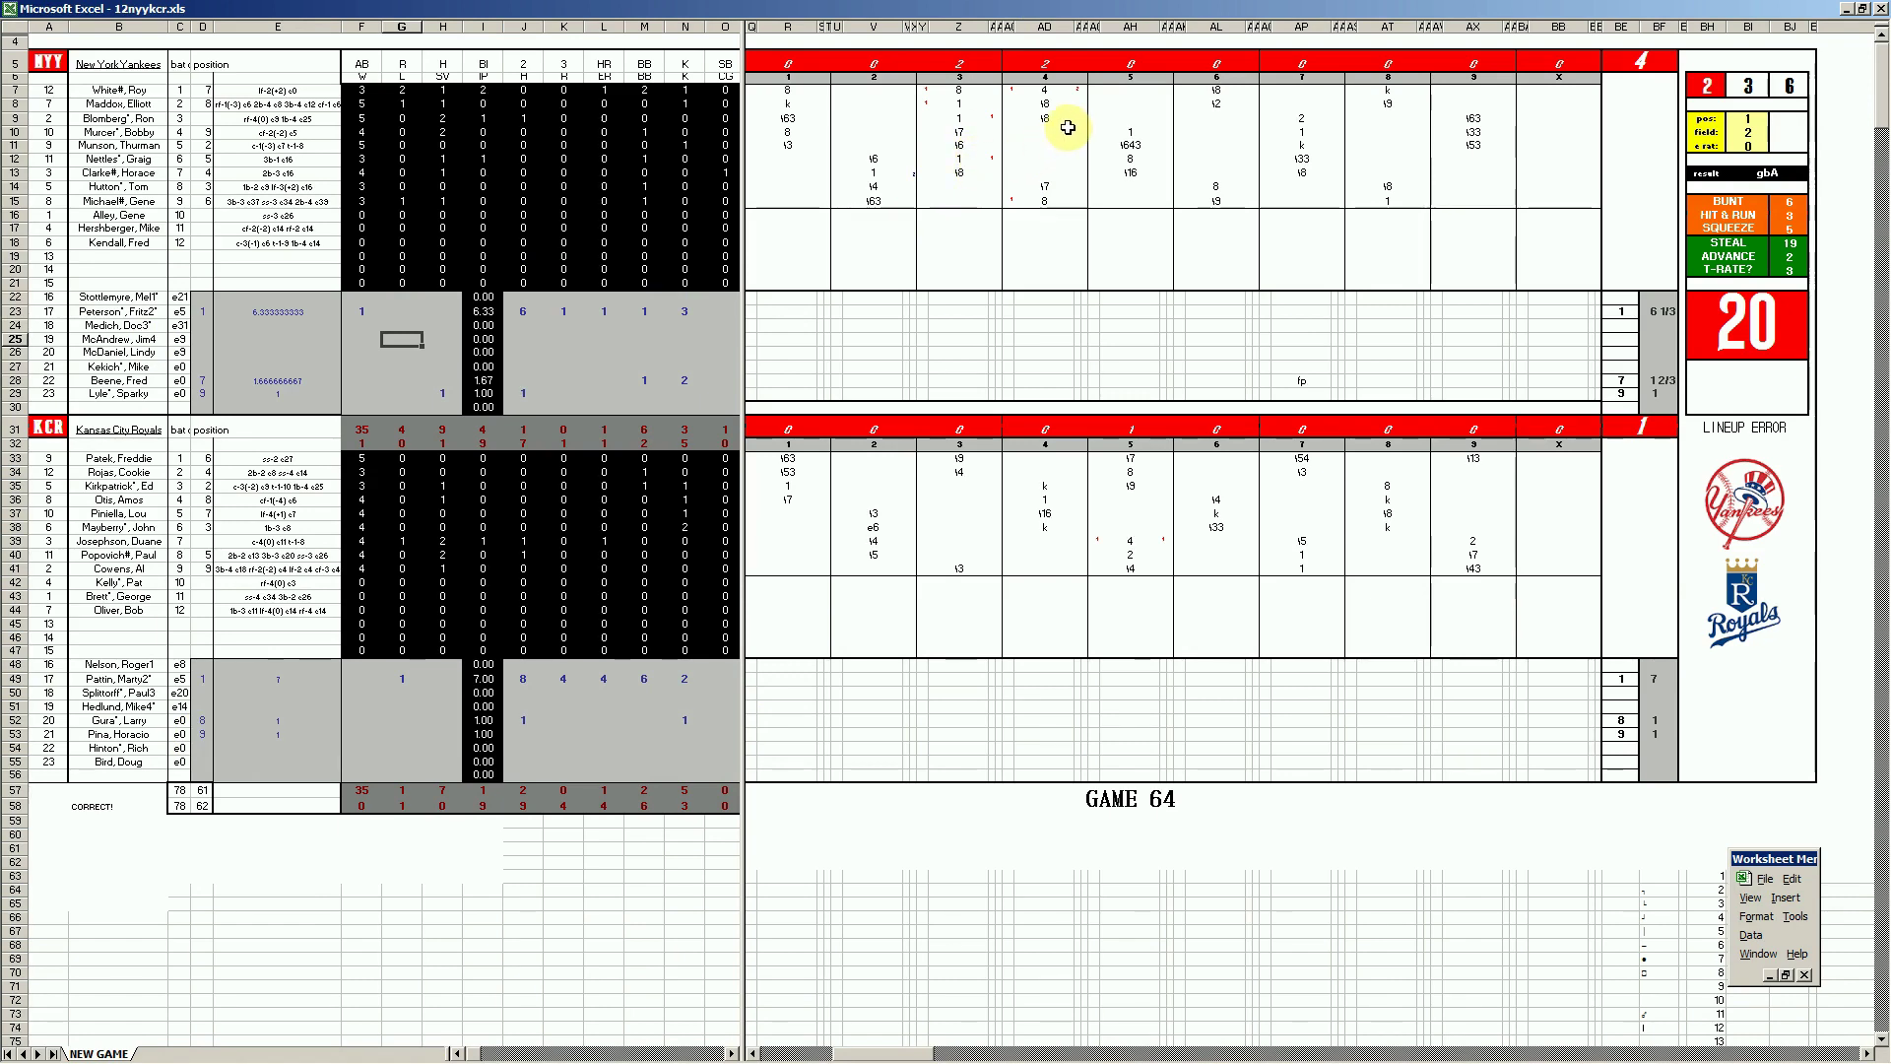
left_click(1131, 541)
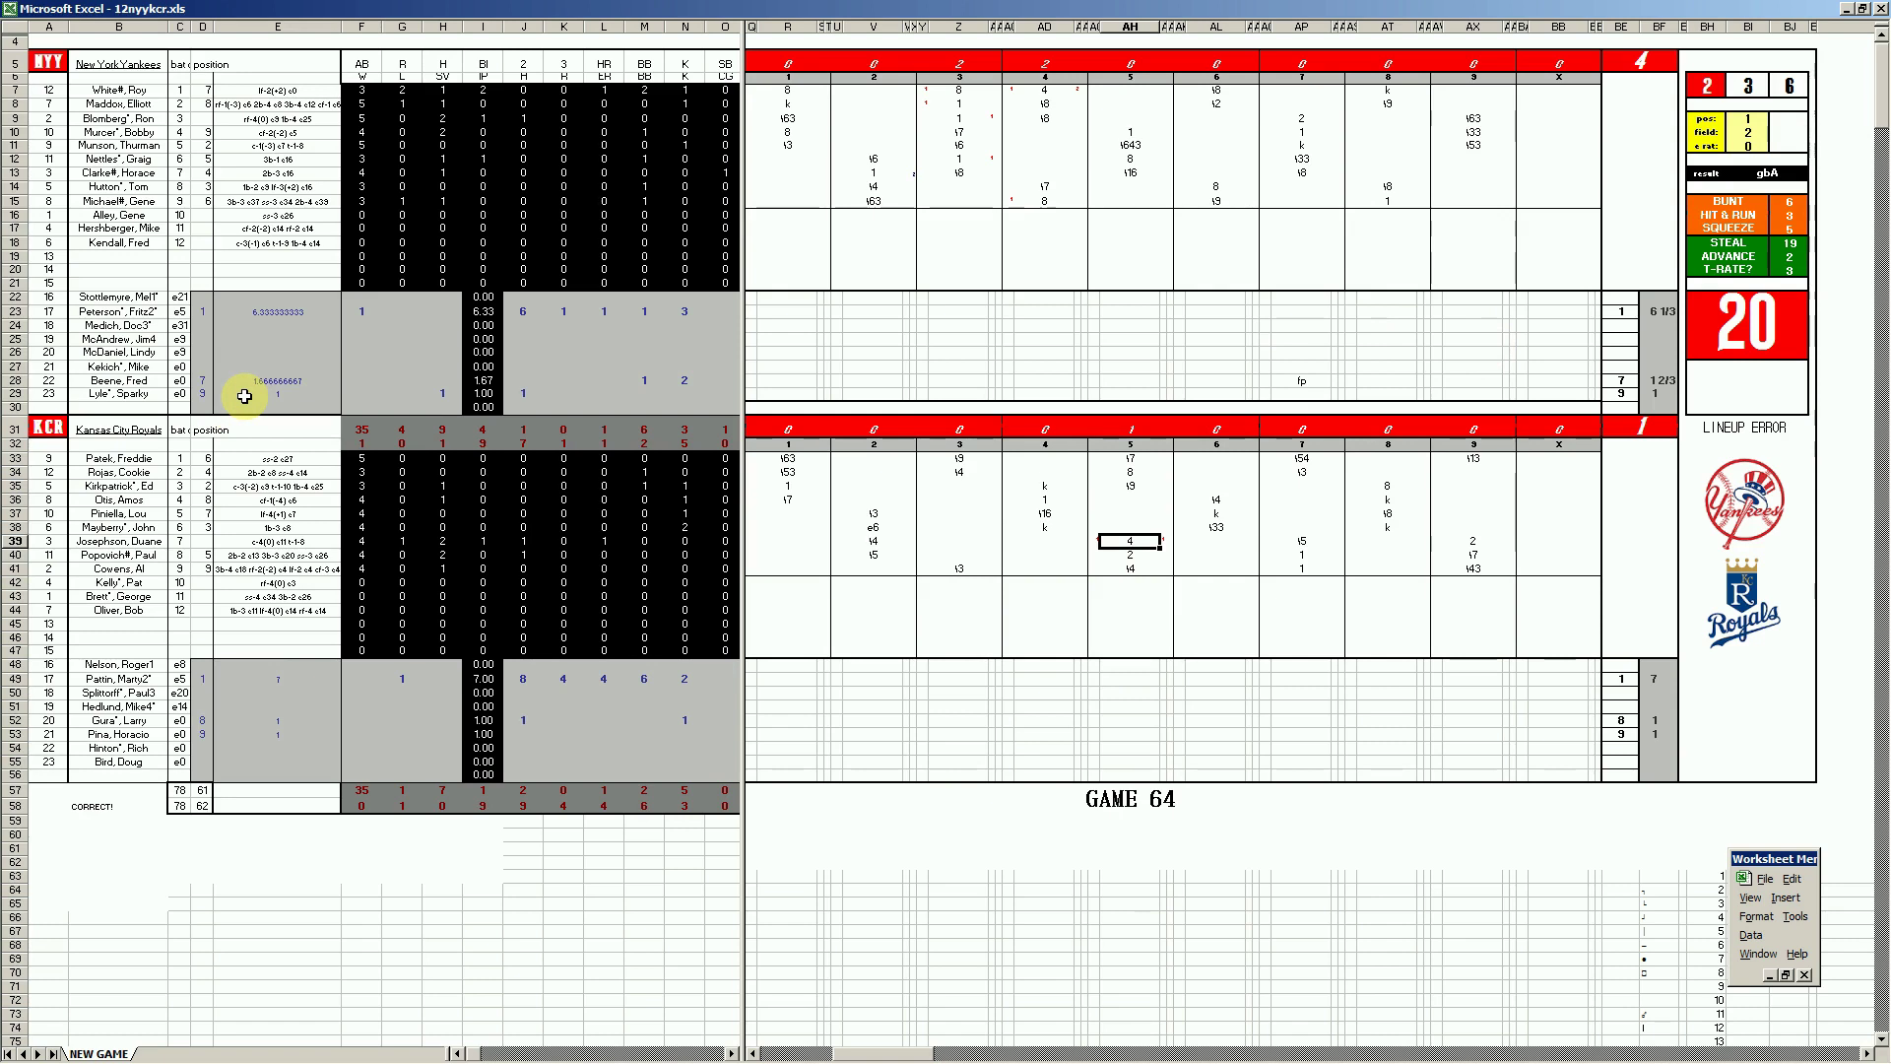
mouse_move(591, 1056)
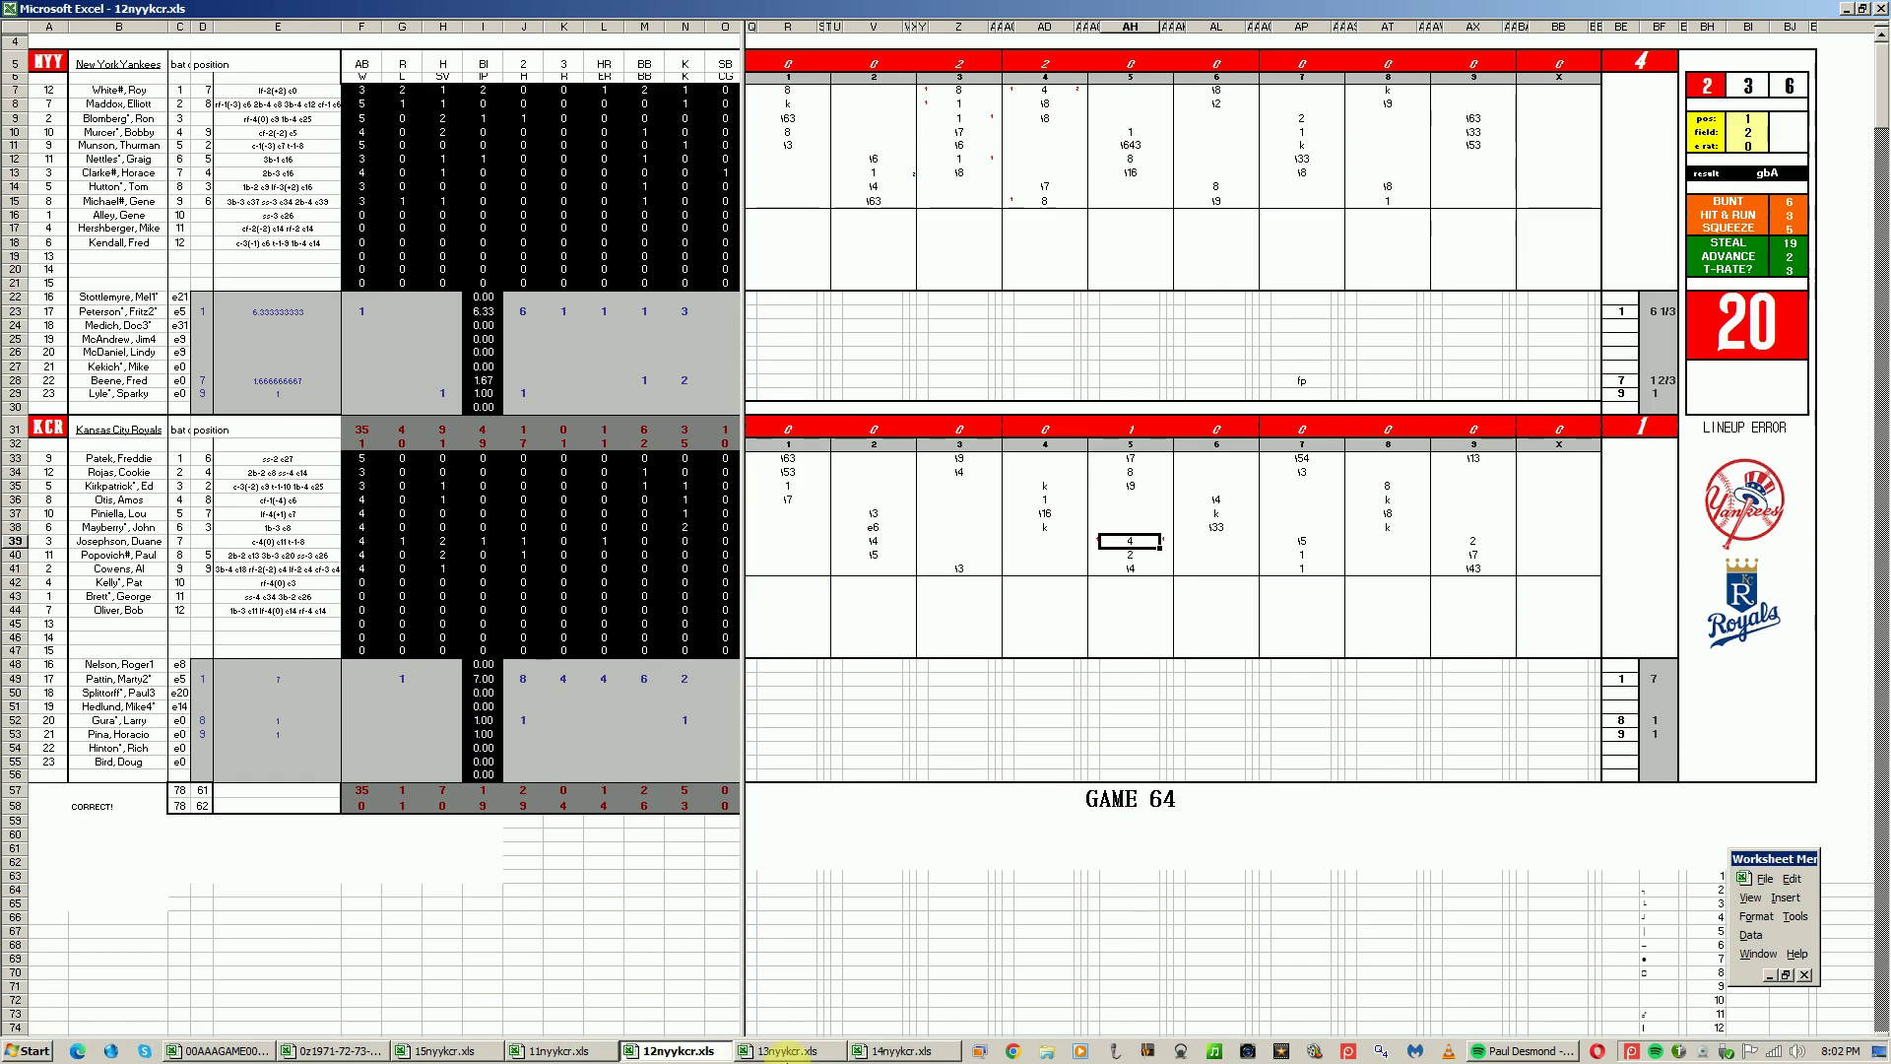
left_click(783, 1051)
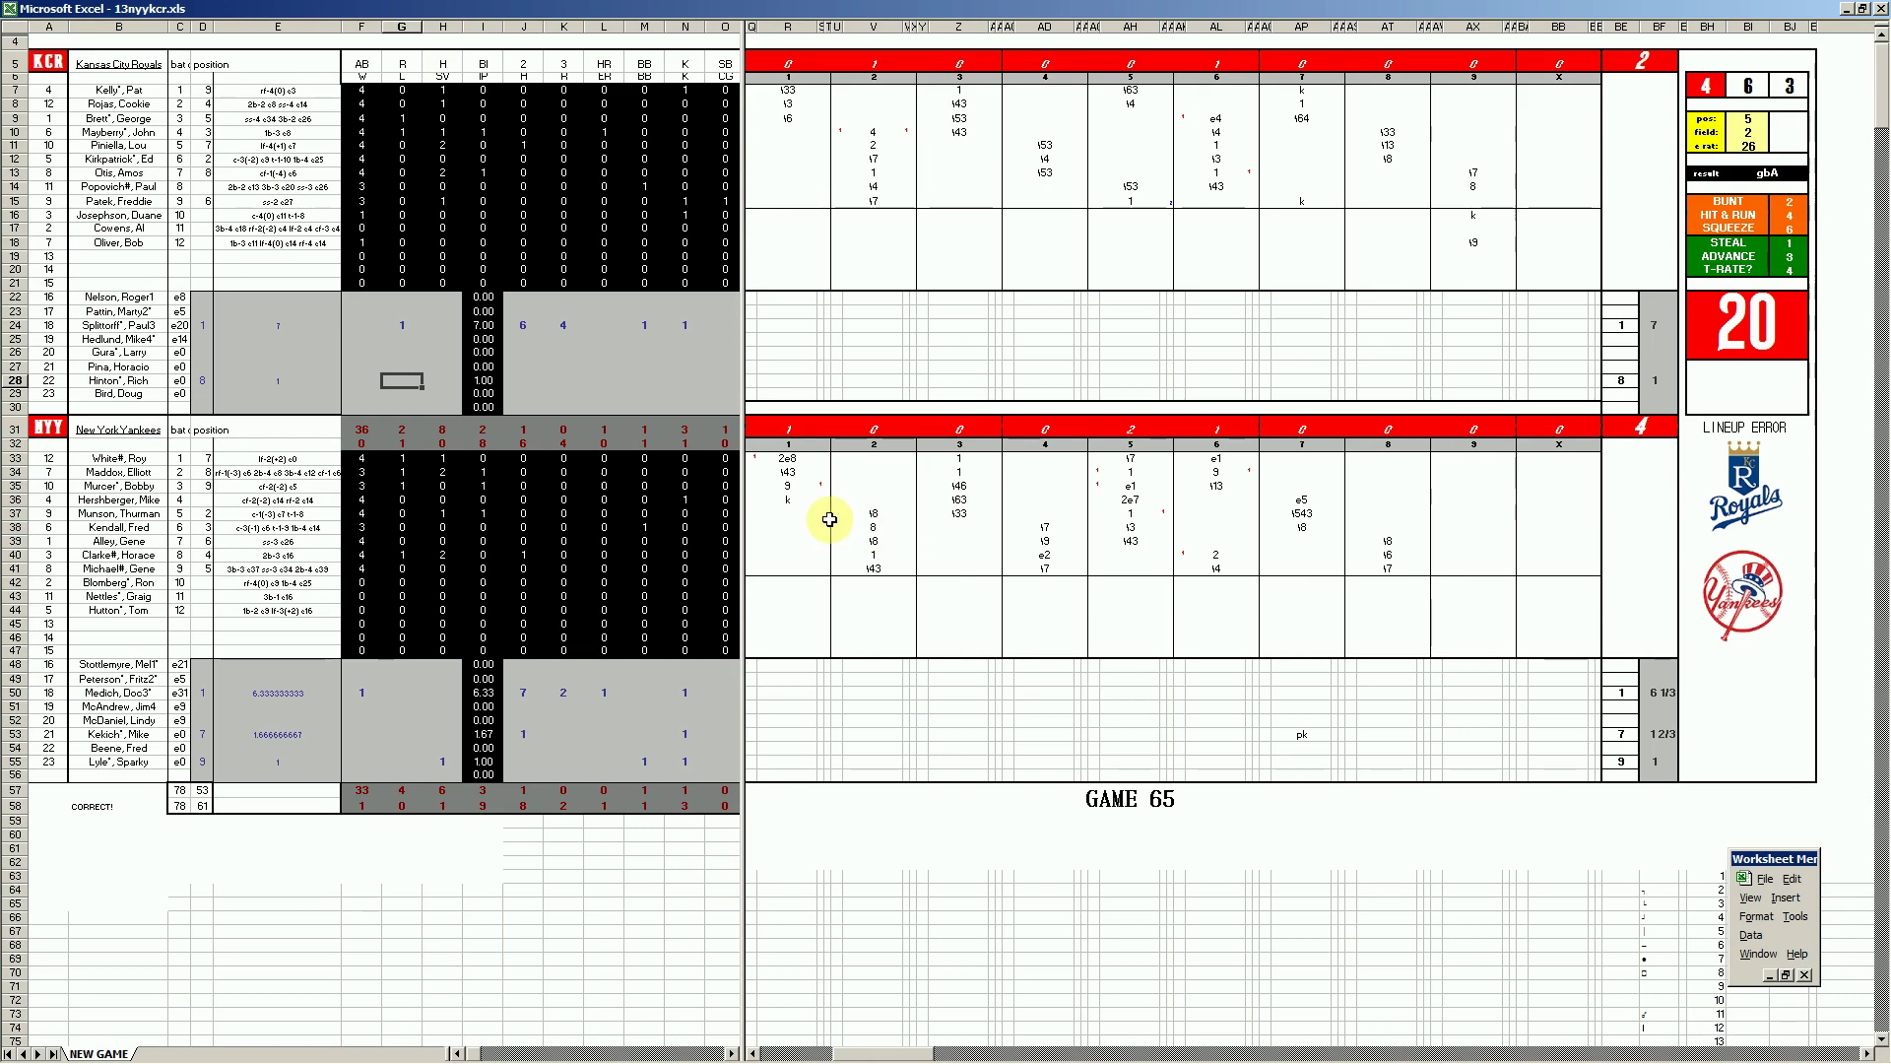
Inspect the Game 65 entries 2e8, V10, AH35 (e1) and AH36 (2e7).
left_click(788, 460)
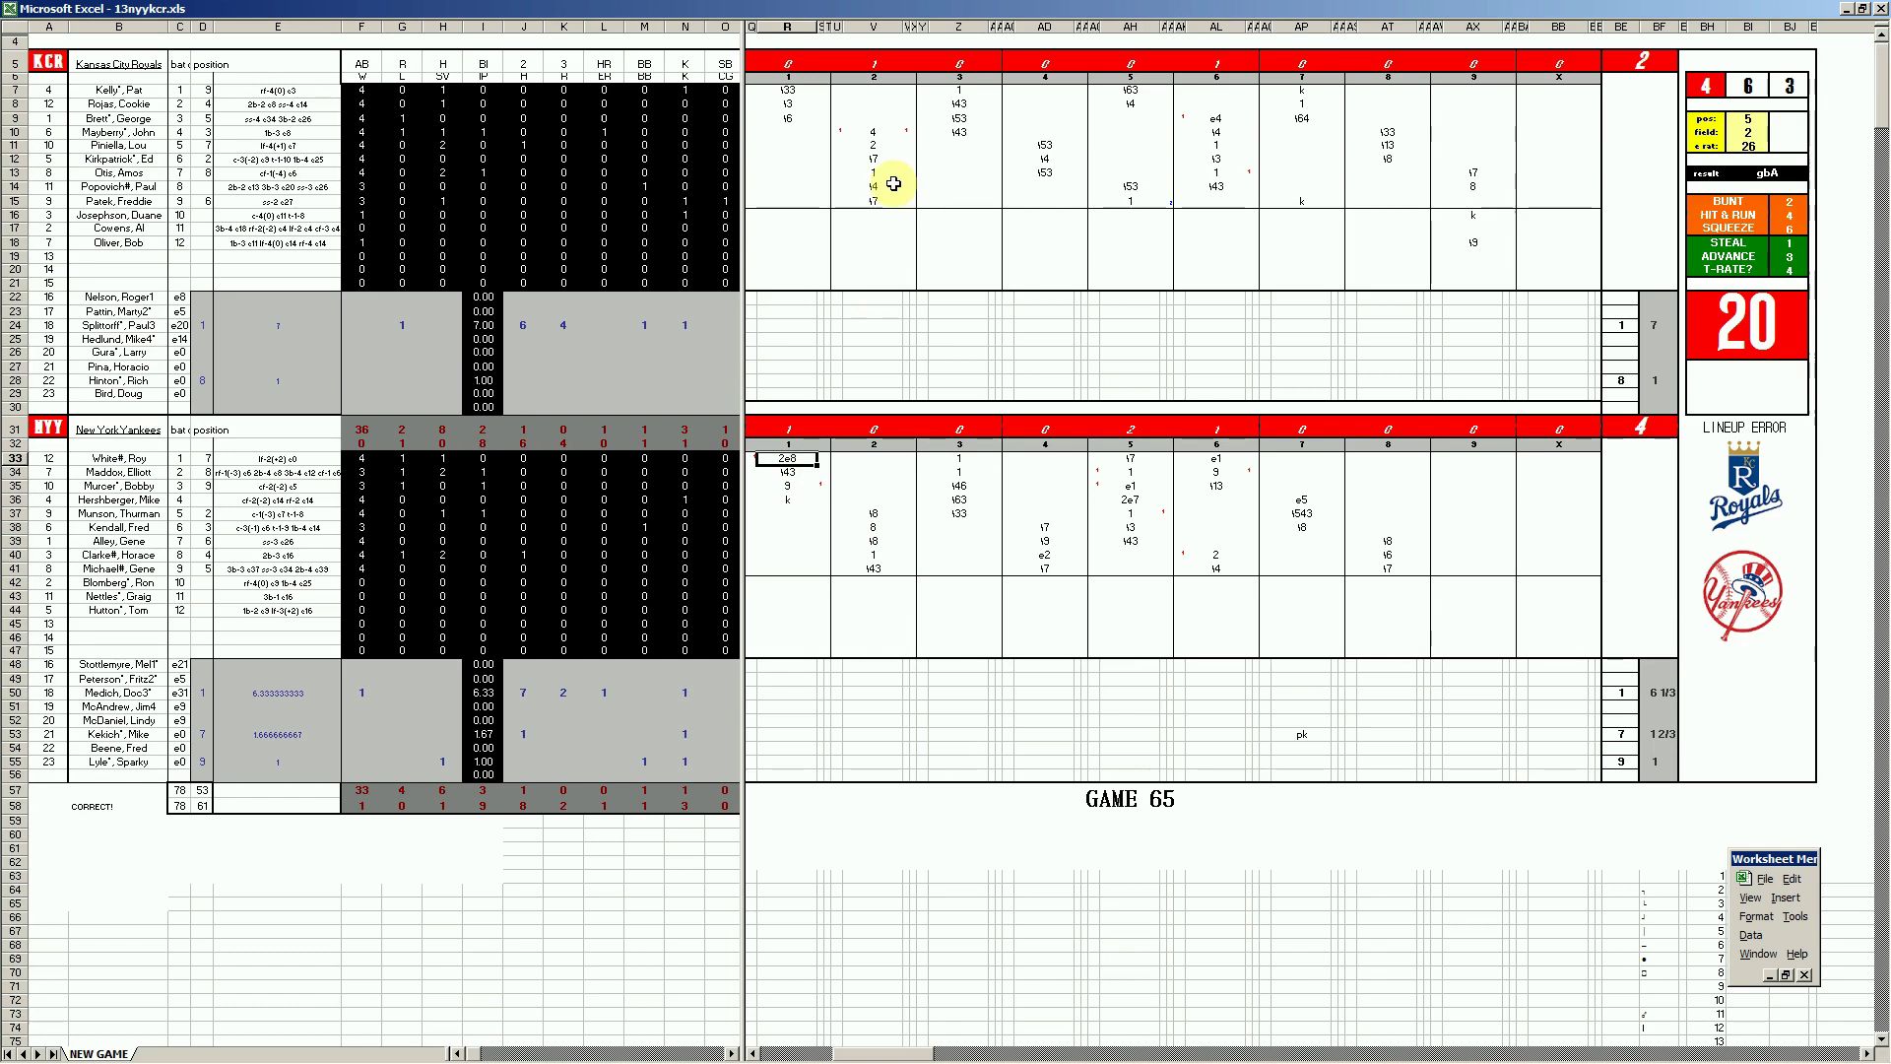
left_click(873, 132)
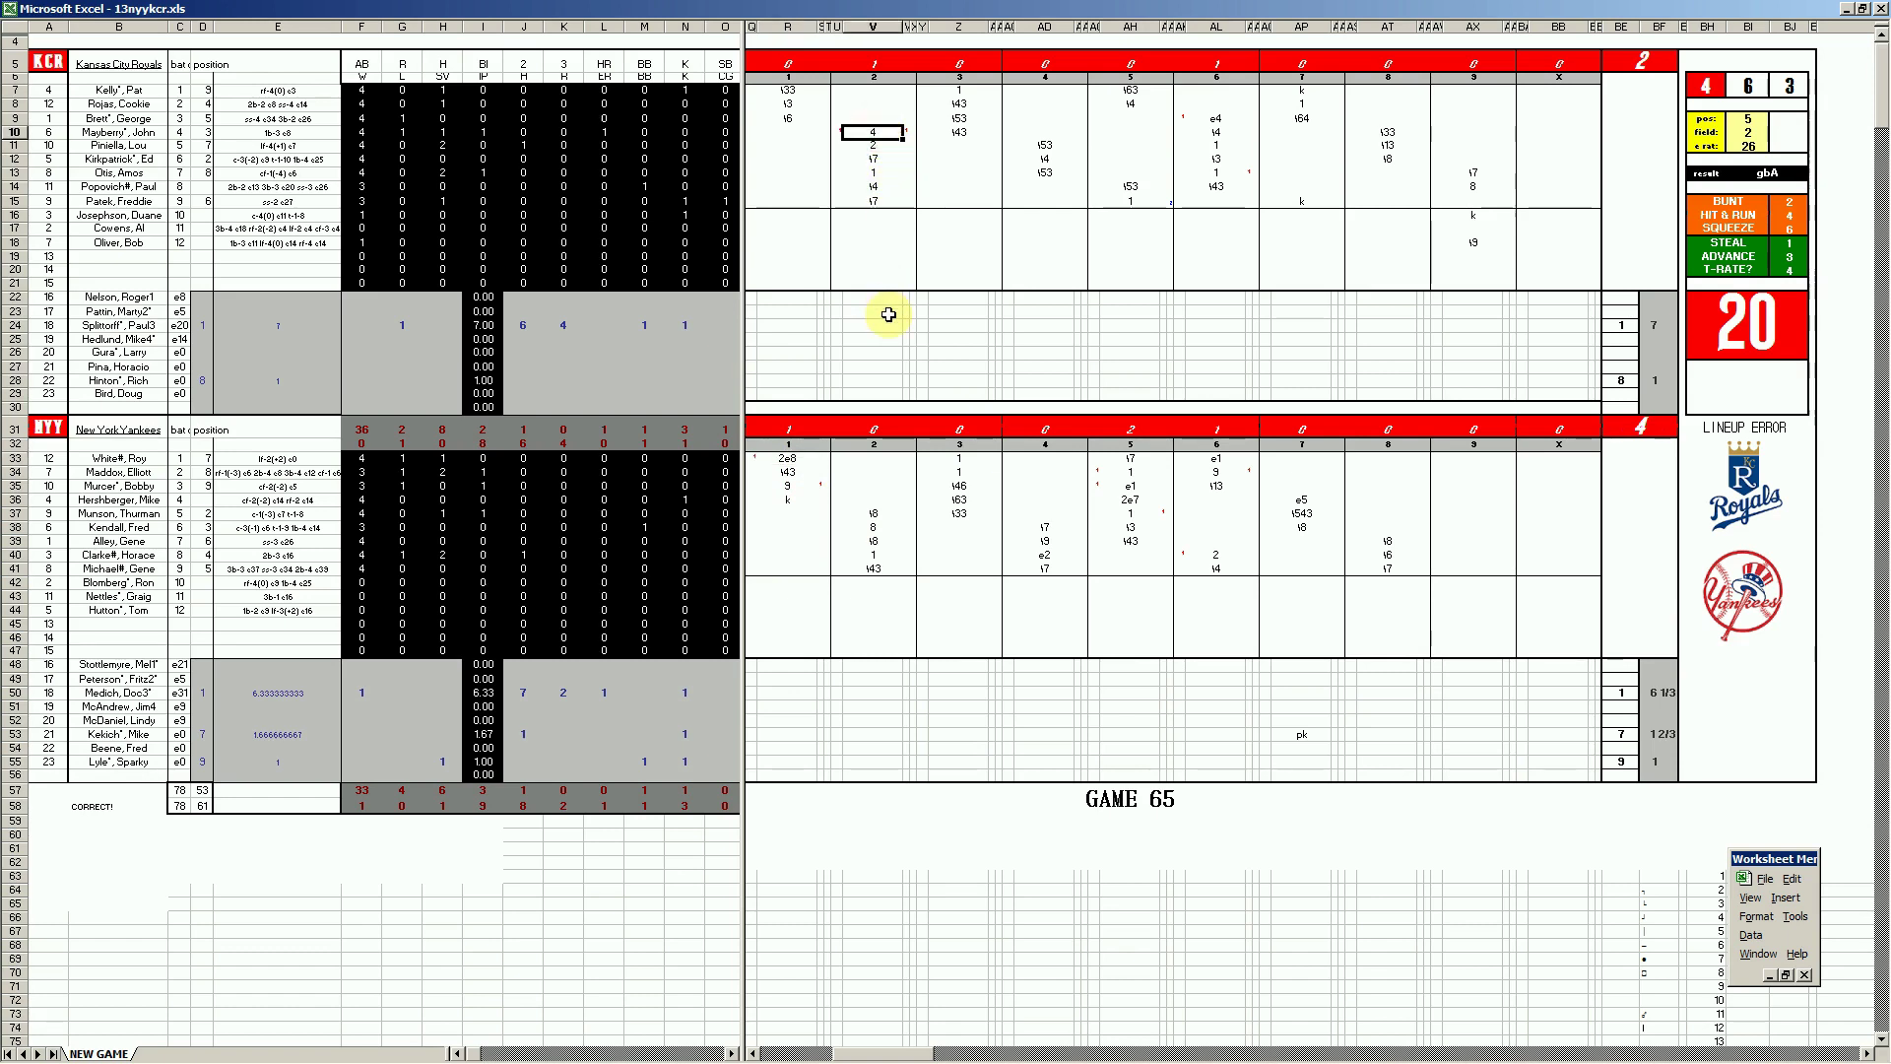
left_click(1129, 488)
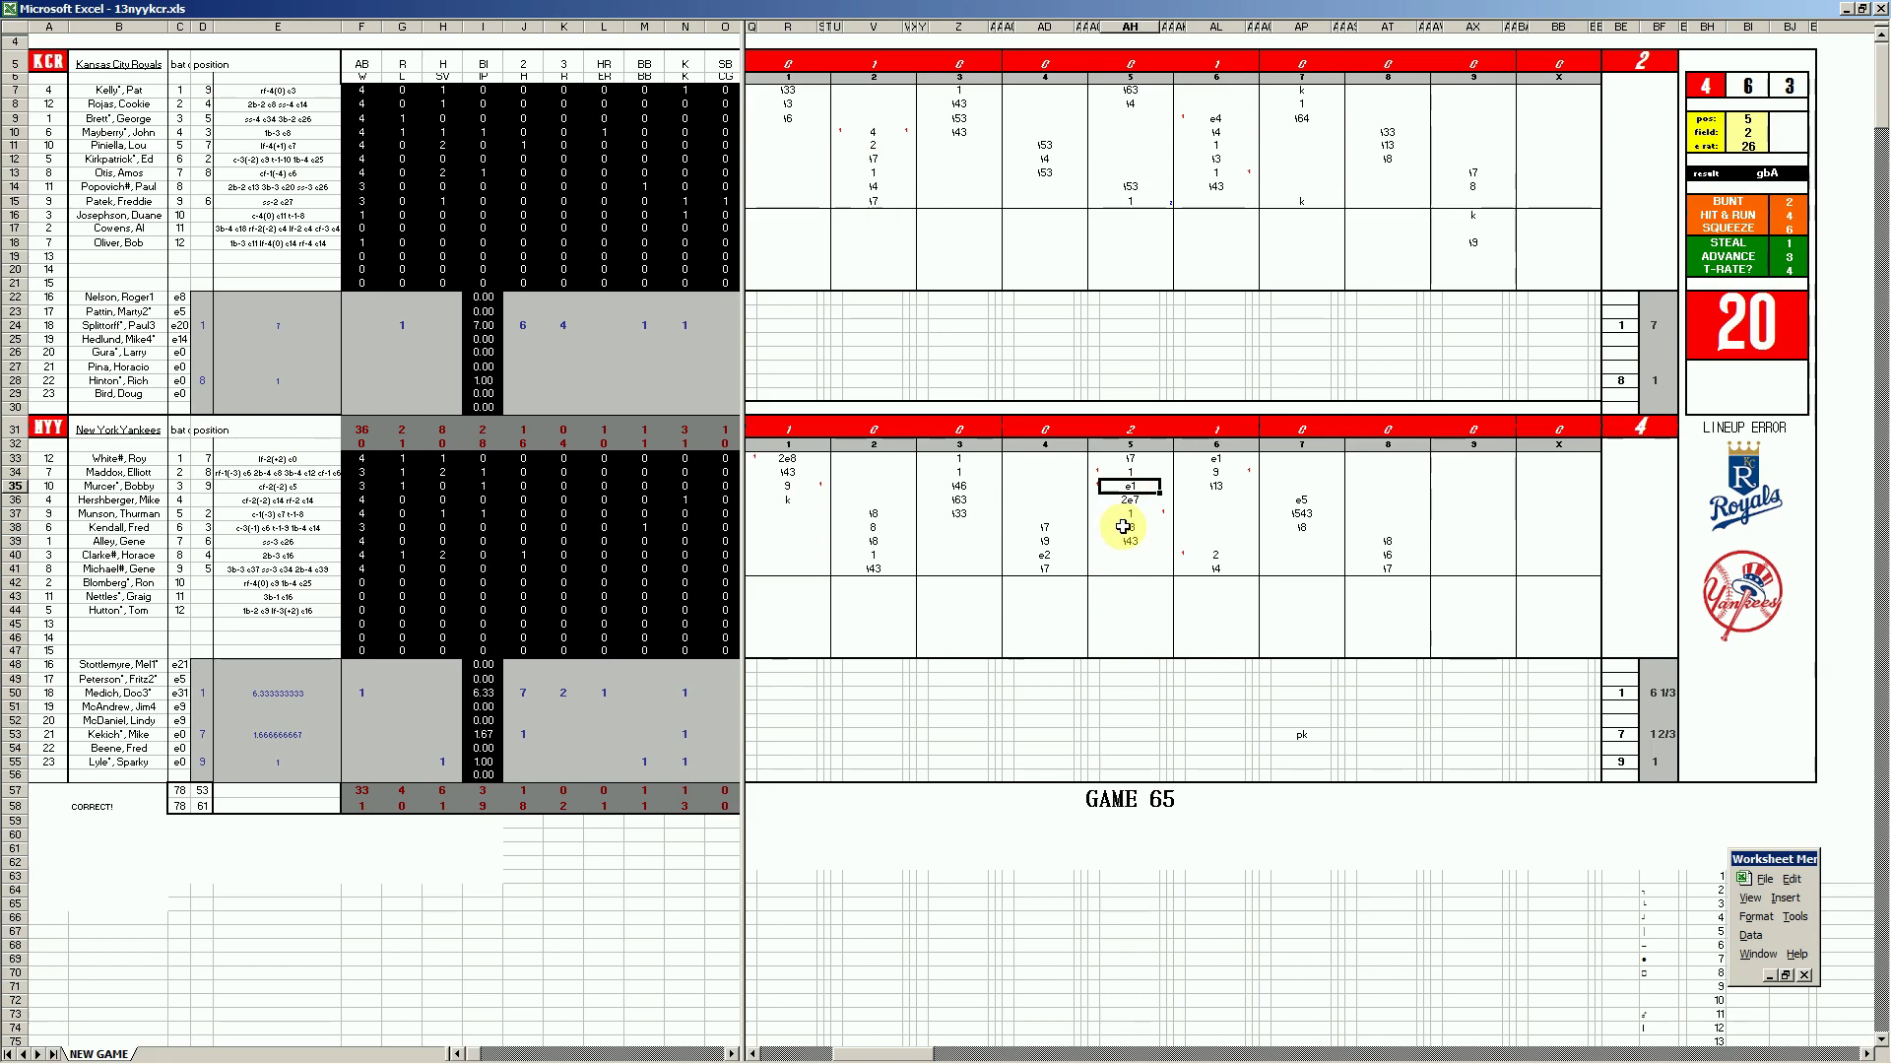
left_click(1128, 499)
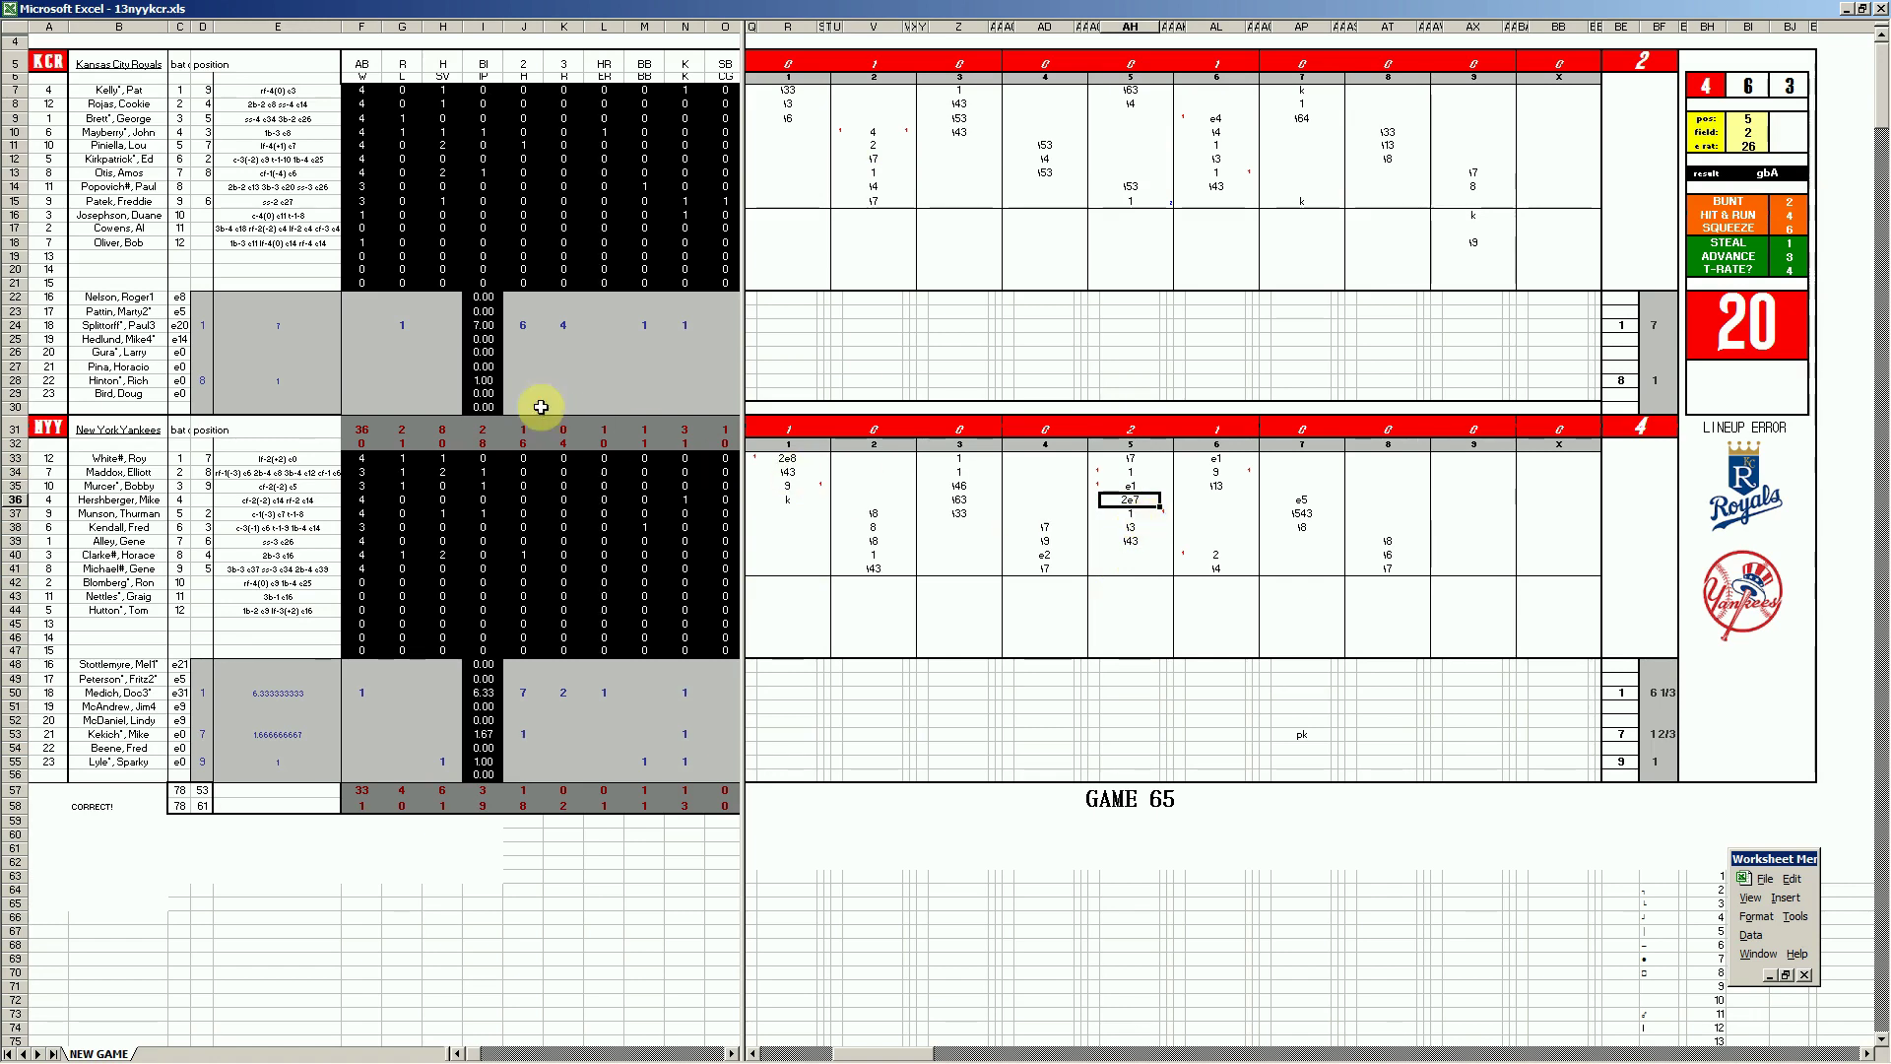
left_click(567, 325)
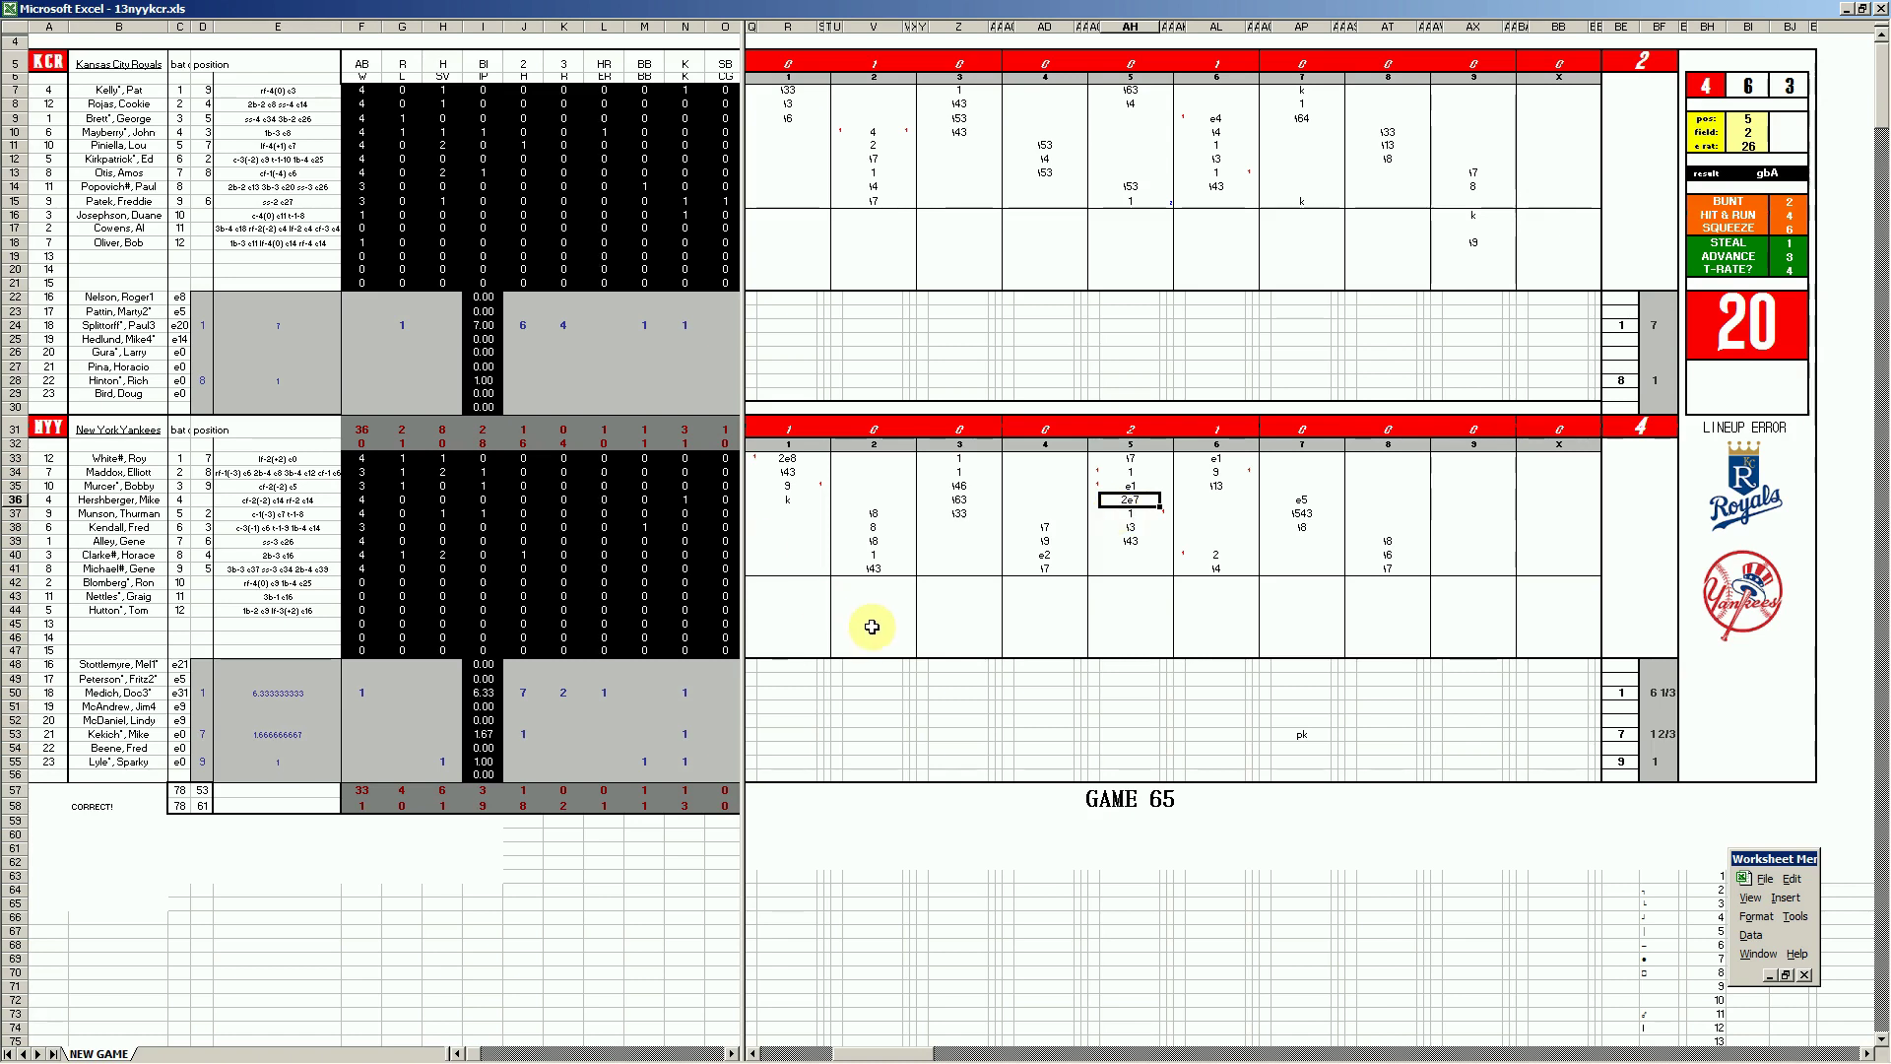
Close the 13nyykcr.xls workbook without saving changes.
mouse_move(526, 1058)
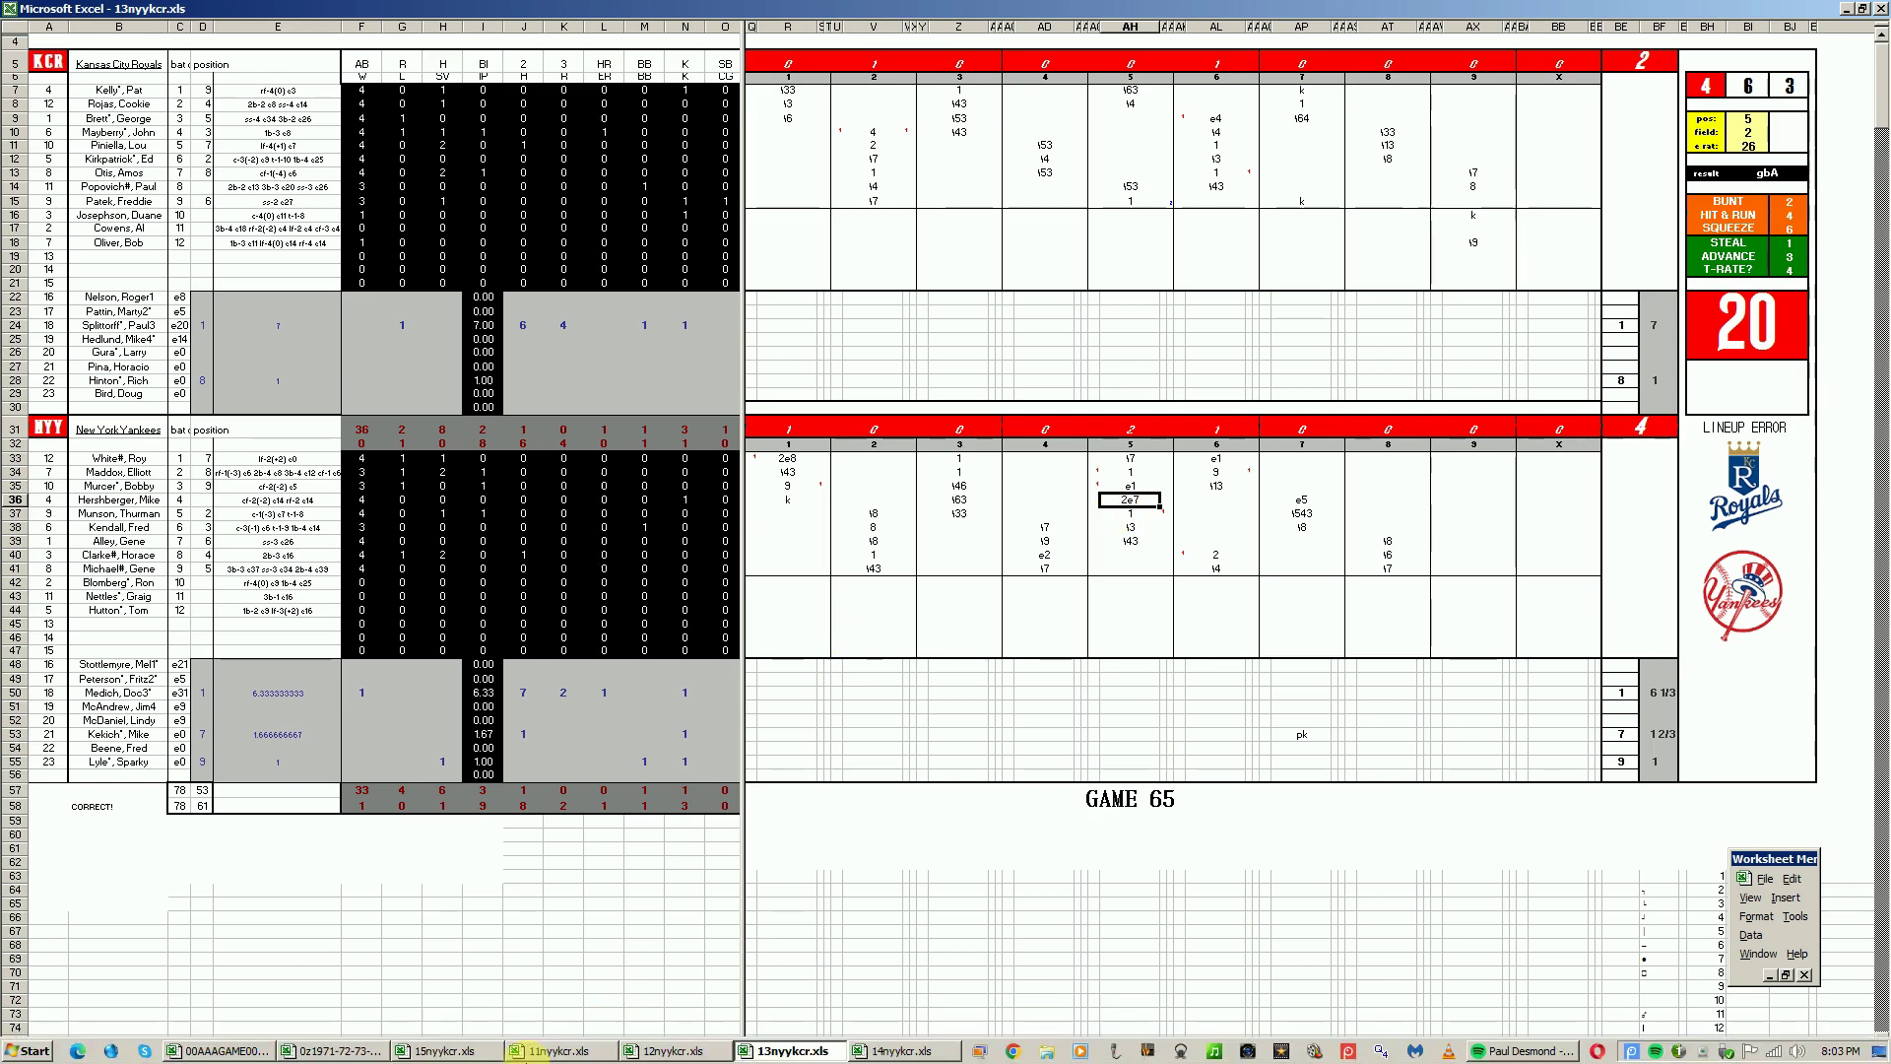
right_click(775, 1057)
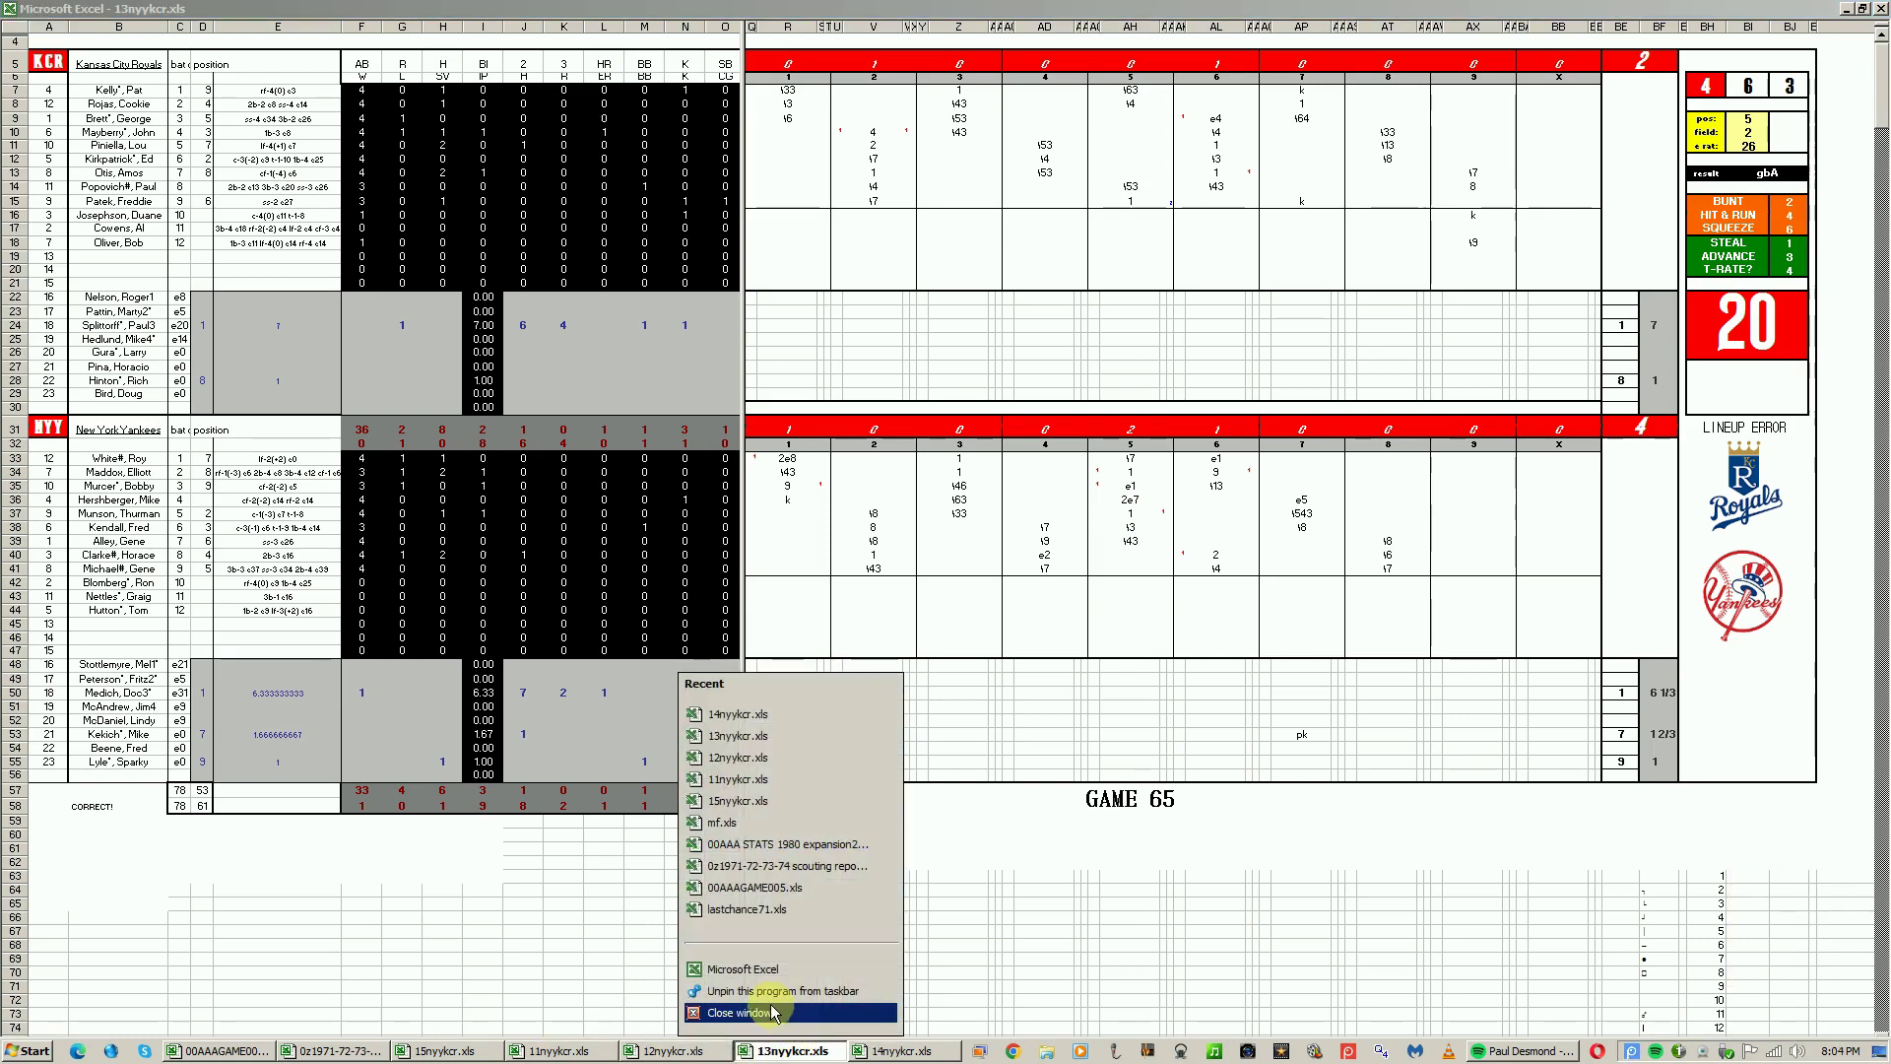
left_click(783, 1023)
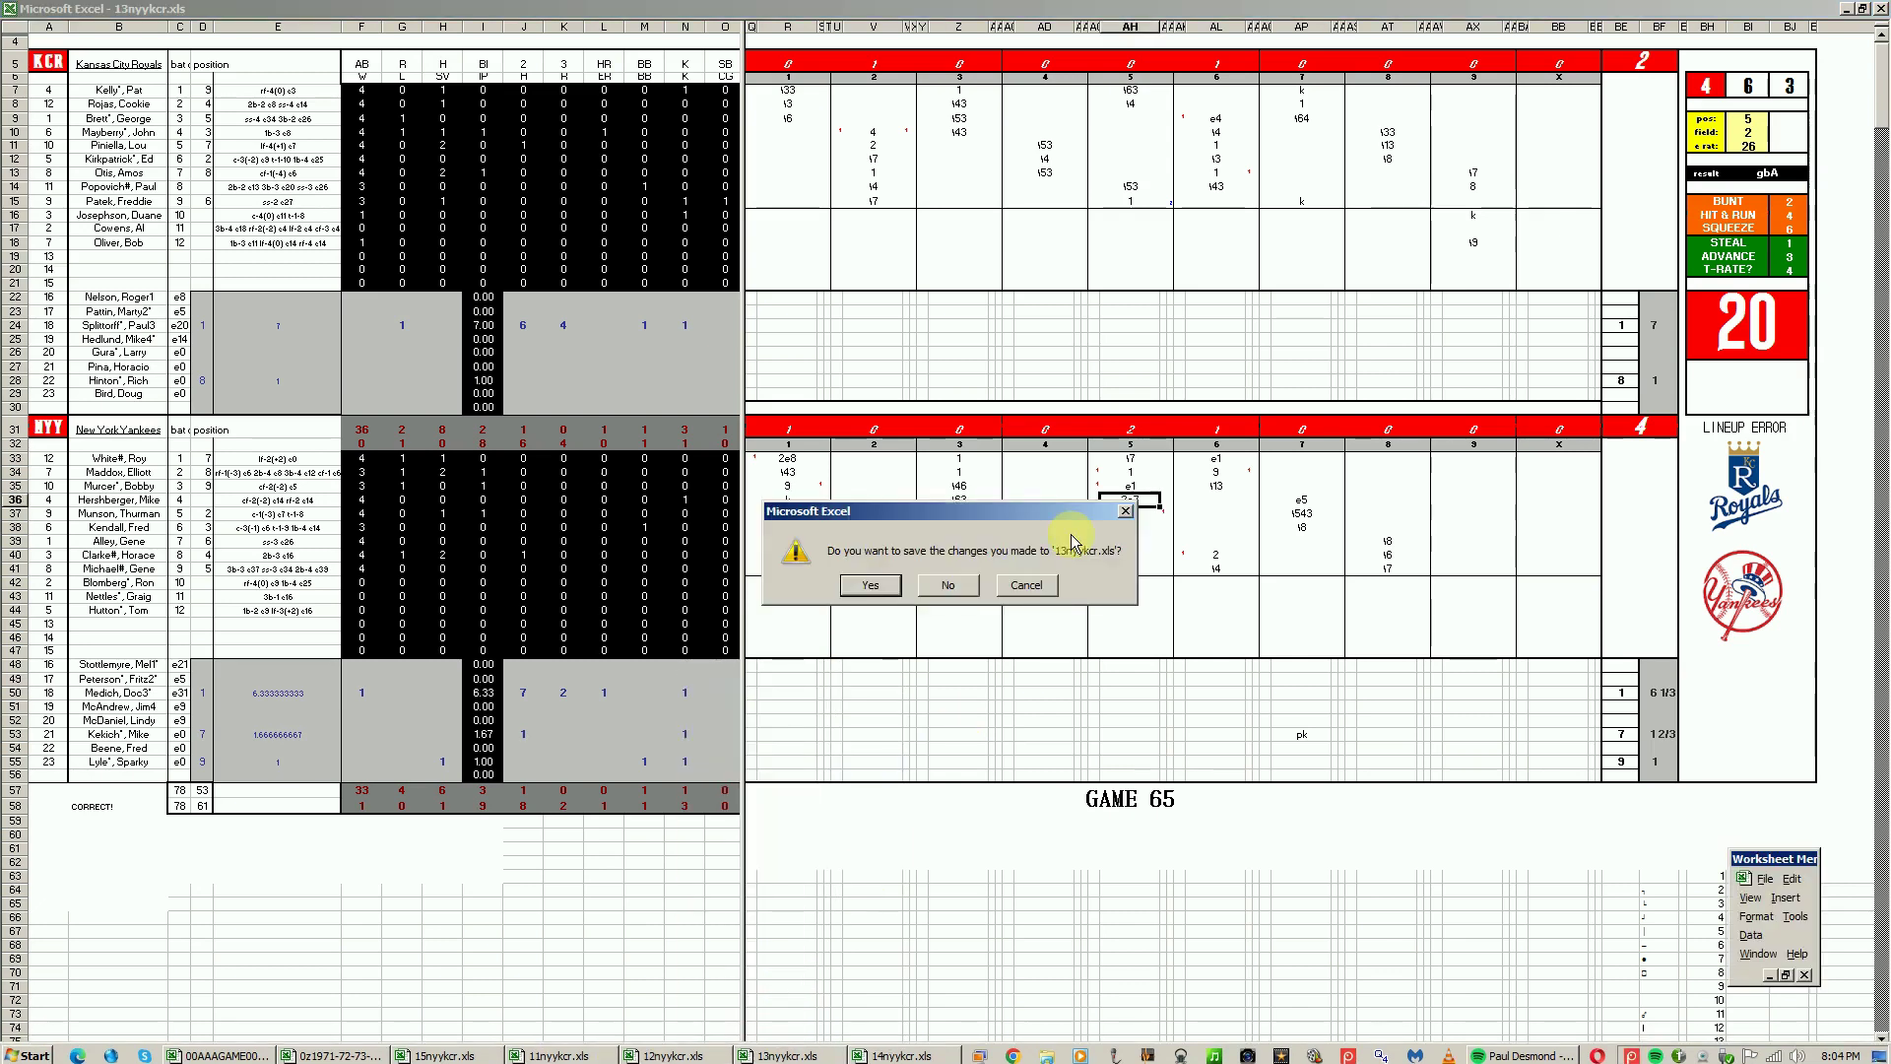
left_click(975, 587)
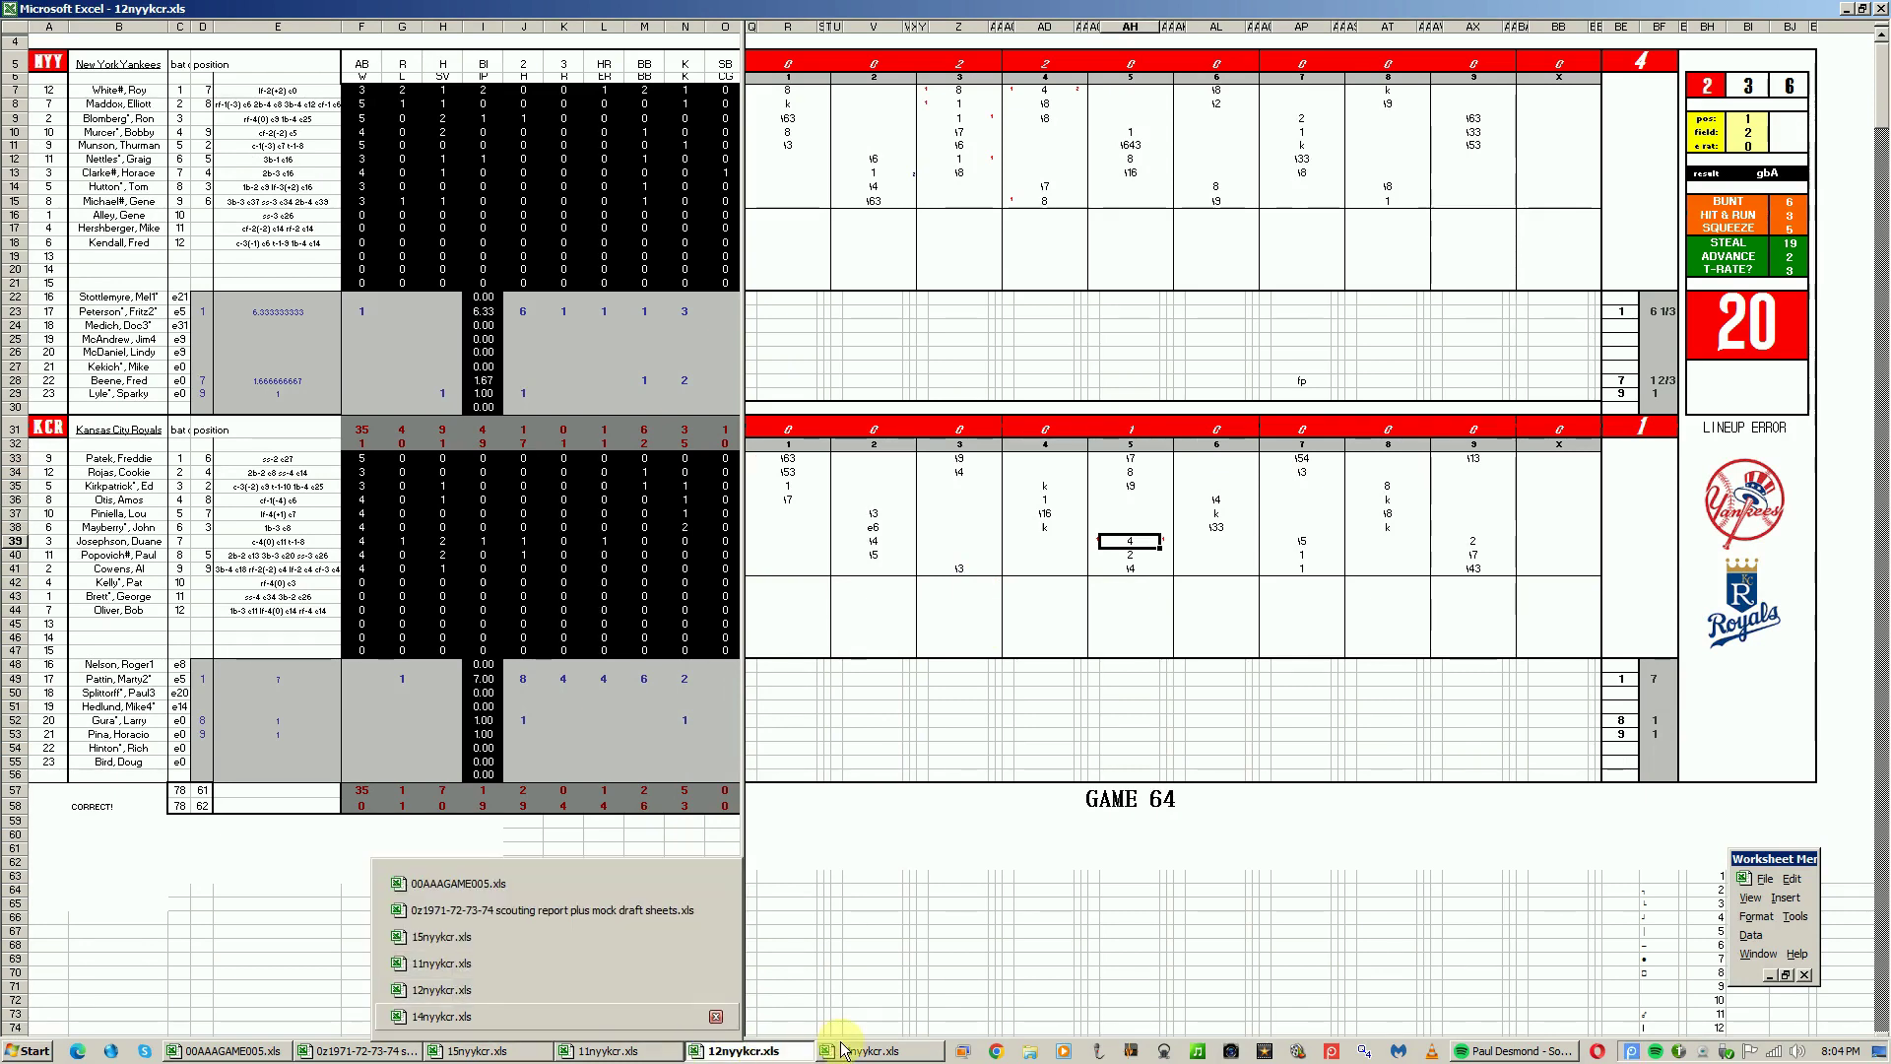
Switch to the Game 66 workbook and check entries AD10, AD35, AP11, AP38, AP41 and AX15.
left_click(870, 1055)
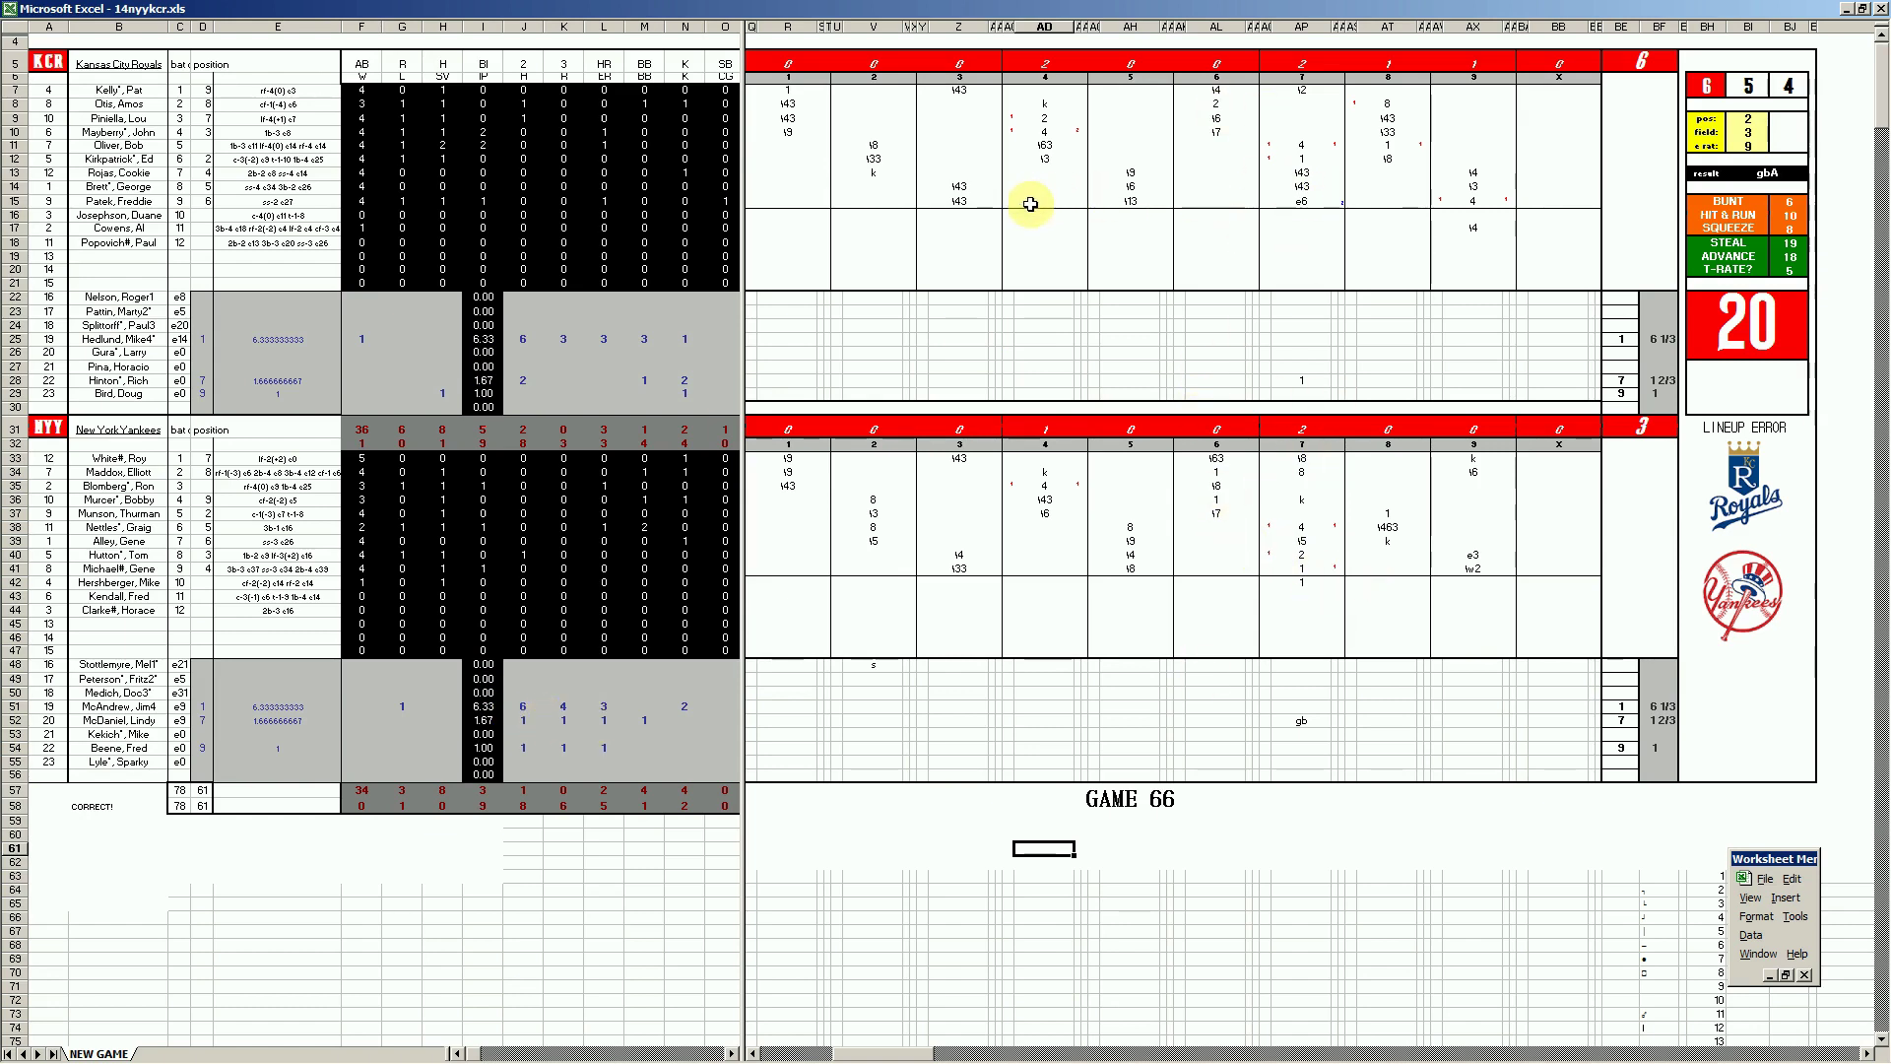
left_click(1046, 132)
left_click(1056, 489)
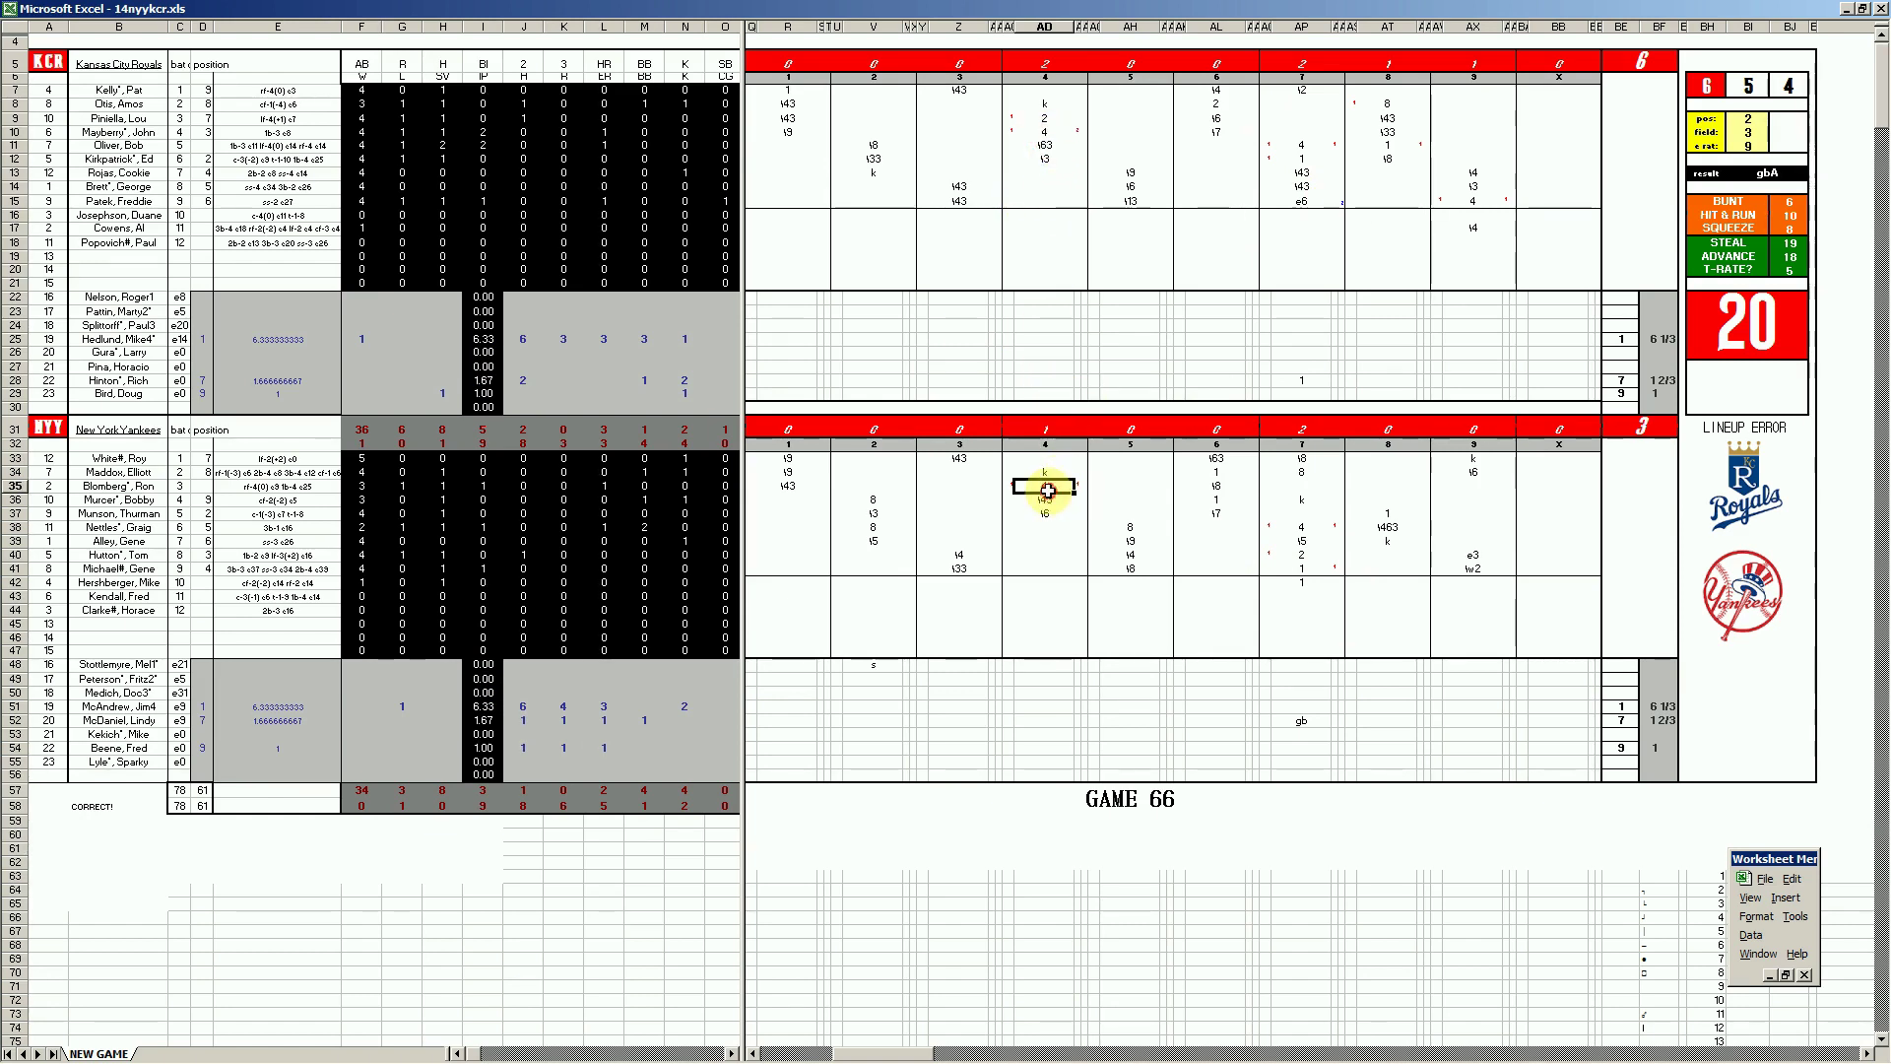
left_click(1302, 143)
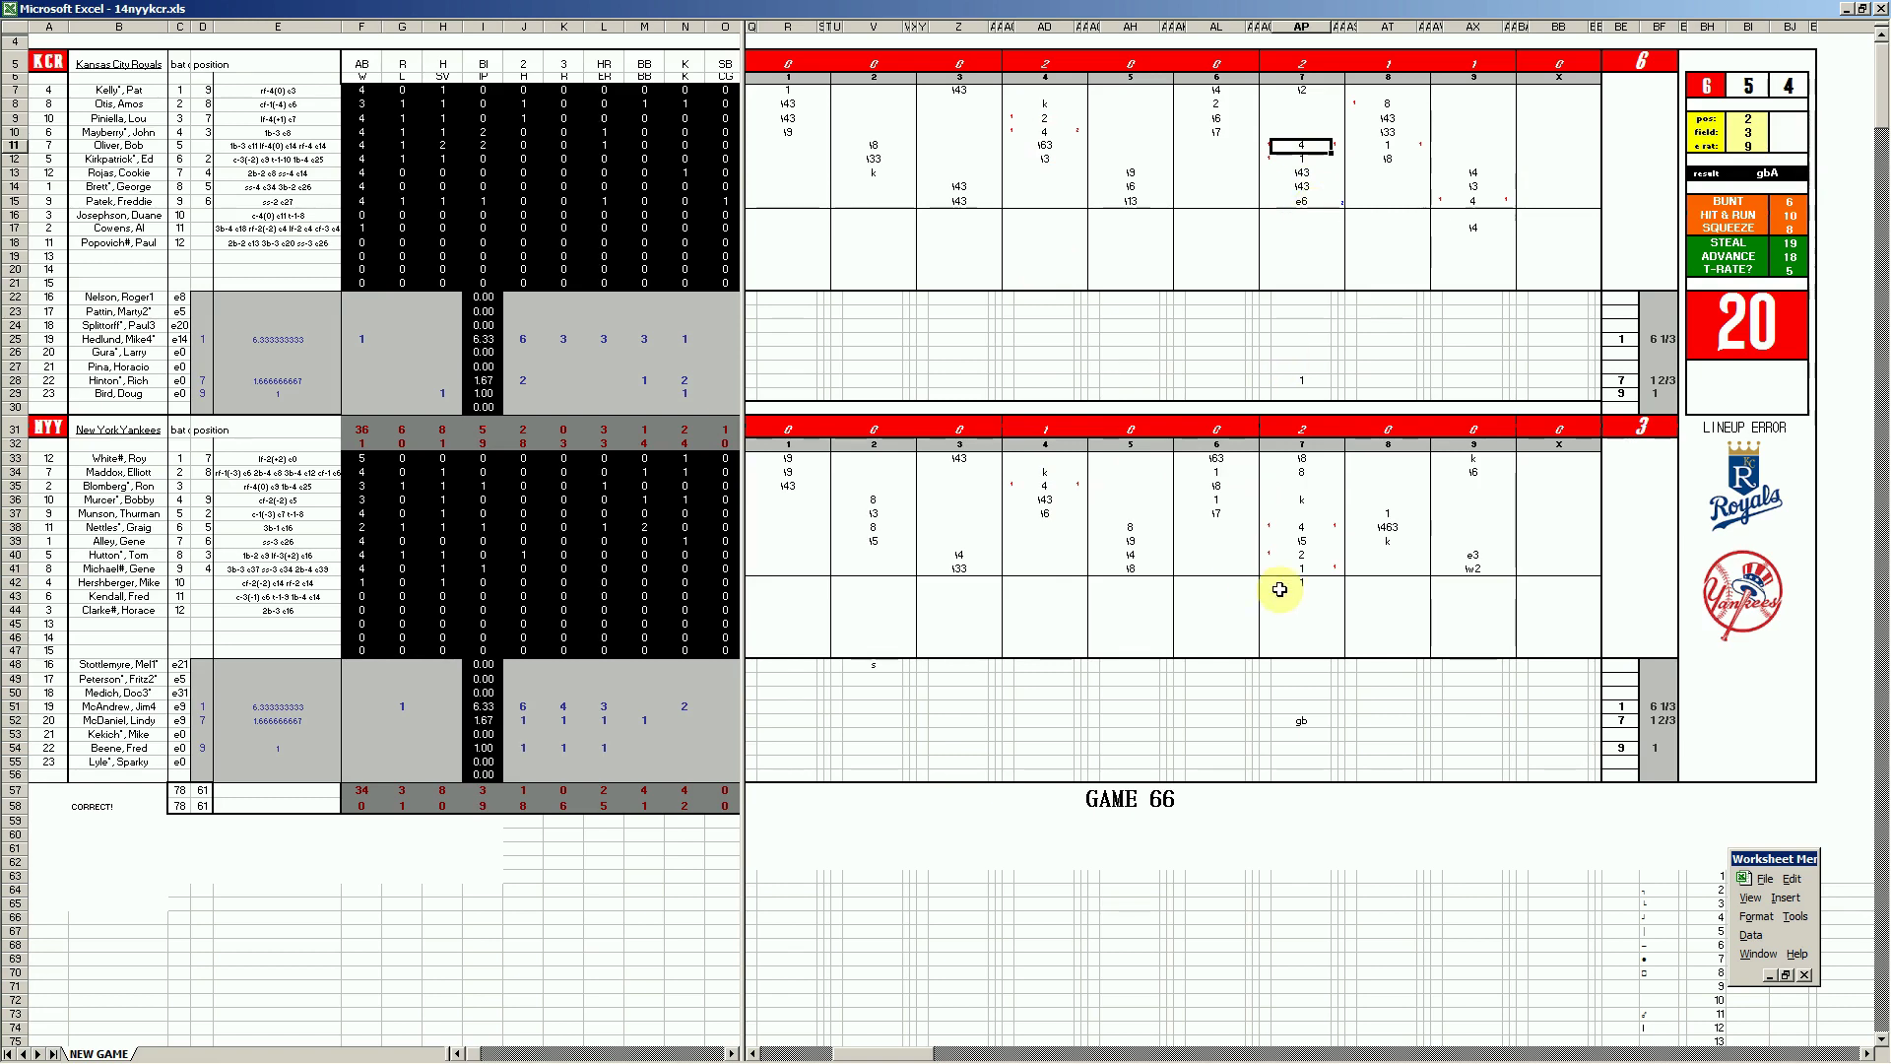
left_click(1305, 529)
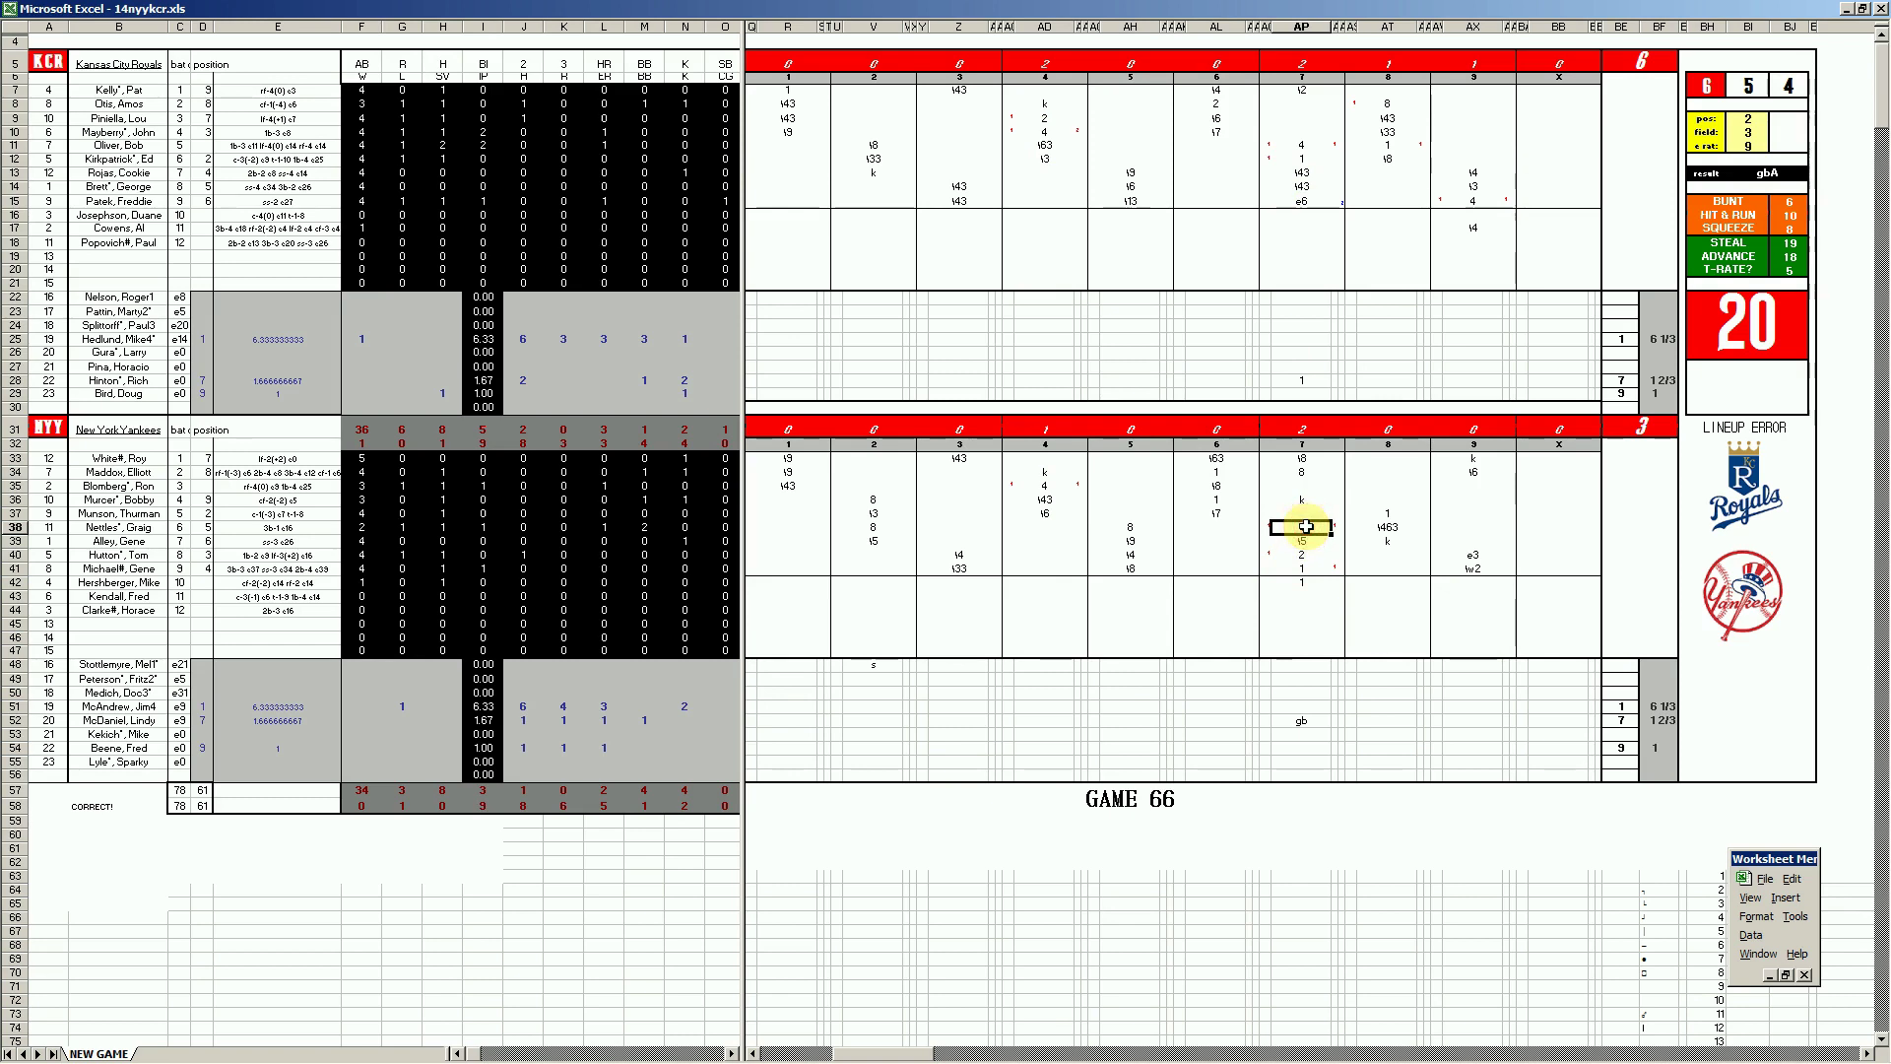
left_click(1310, 570)
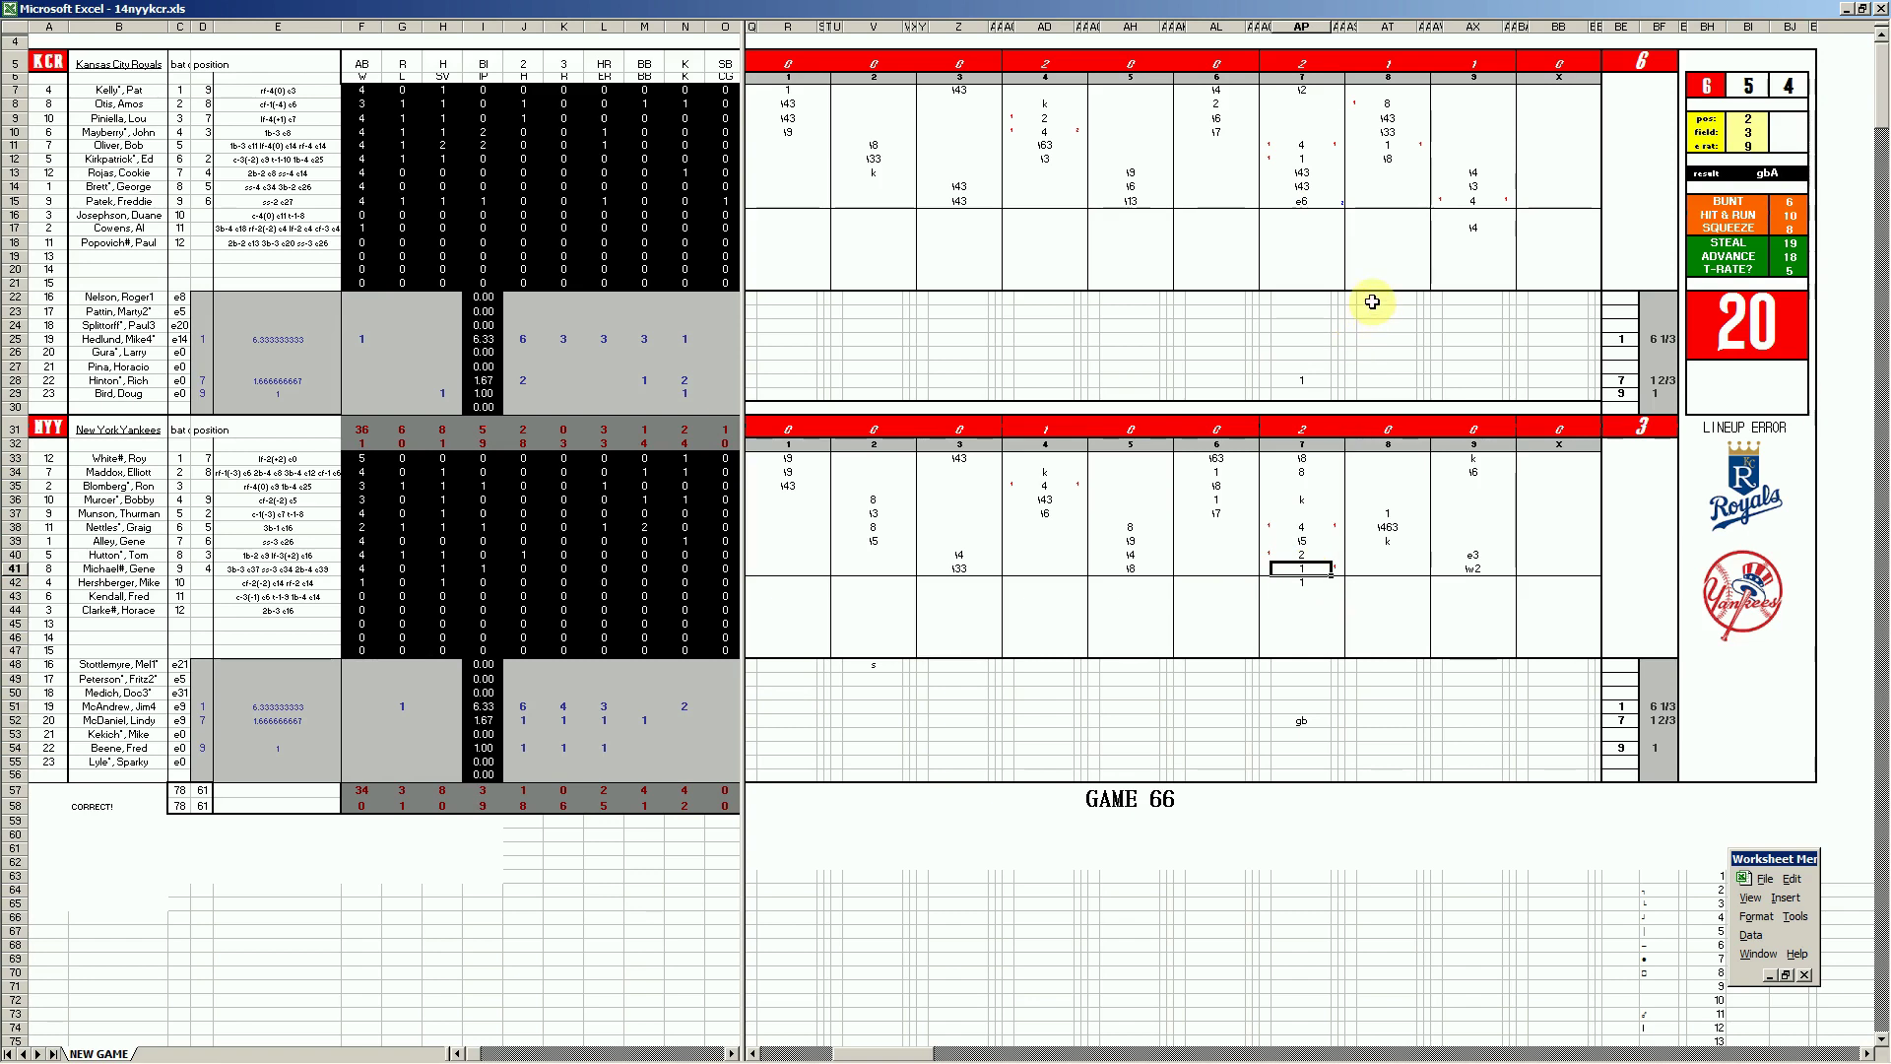
left_click(1398, 150)
left_click(1477, 201)
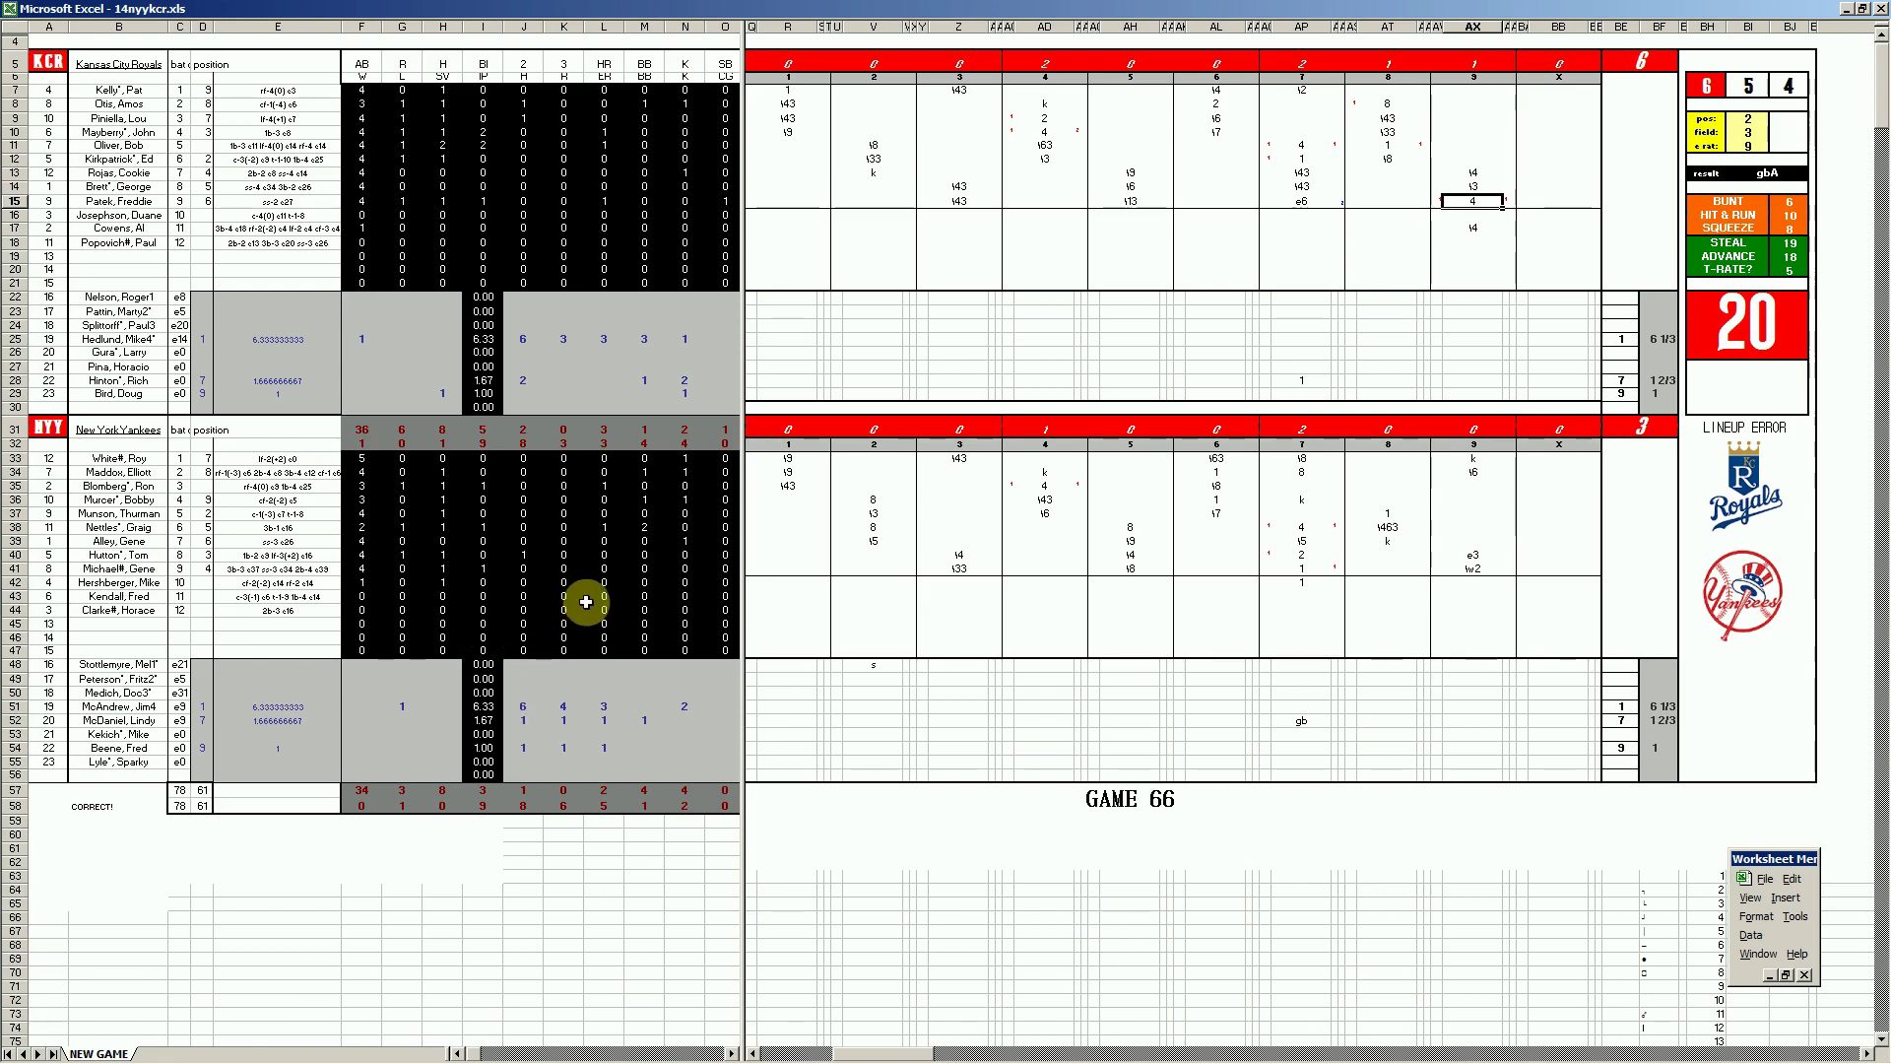
Close the 14nyykcr.xls workbook without saving.
mouse_move(774, 1052)
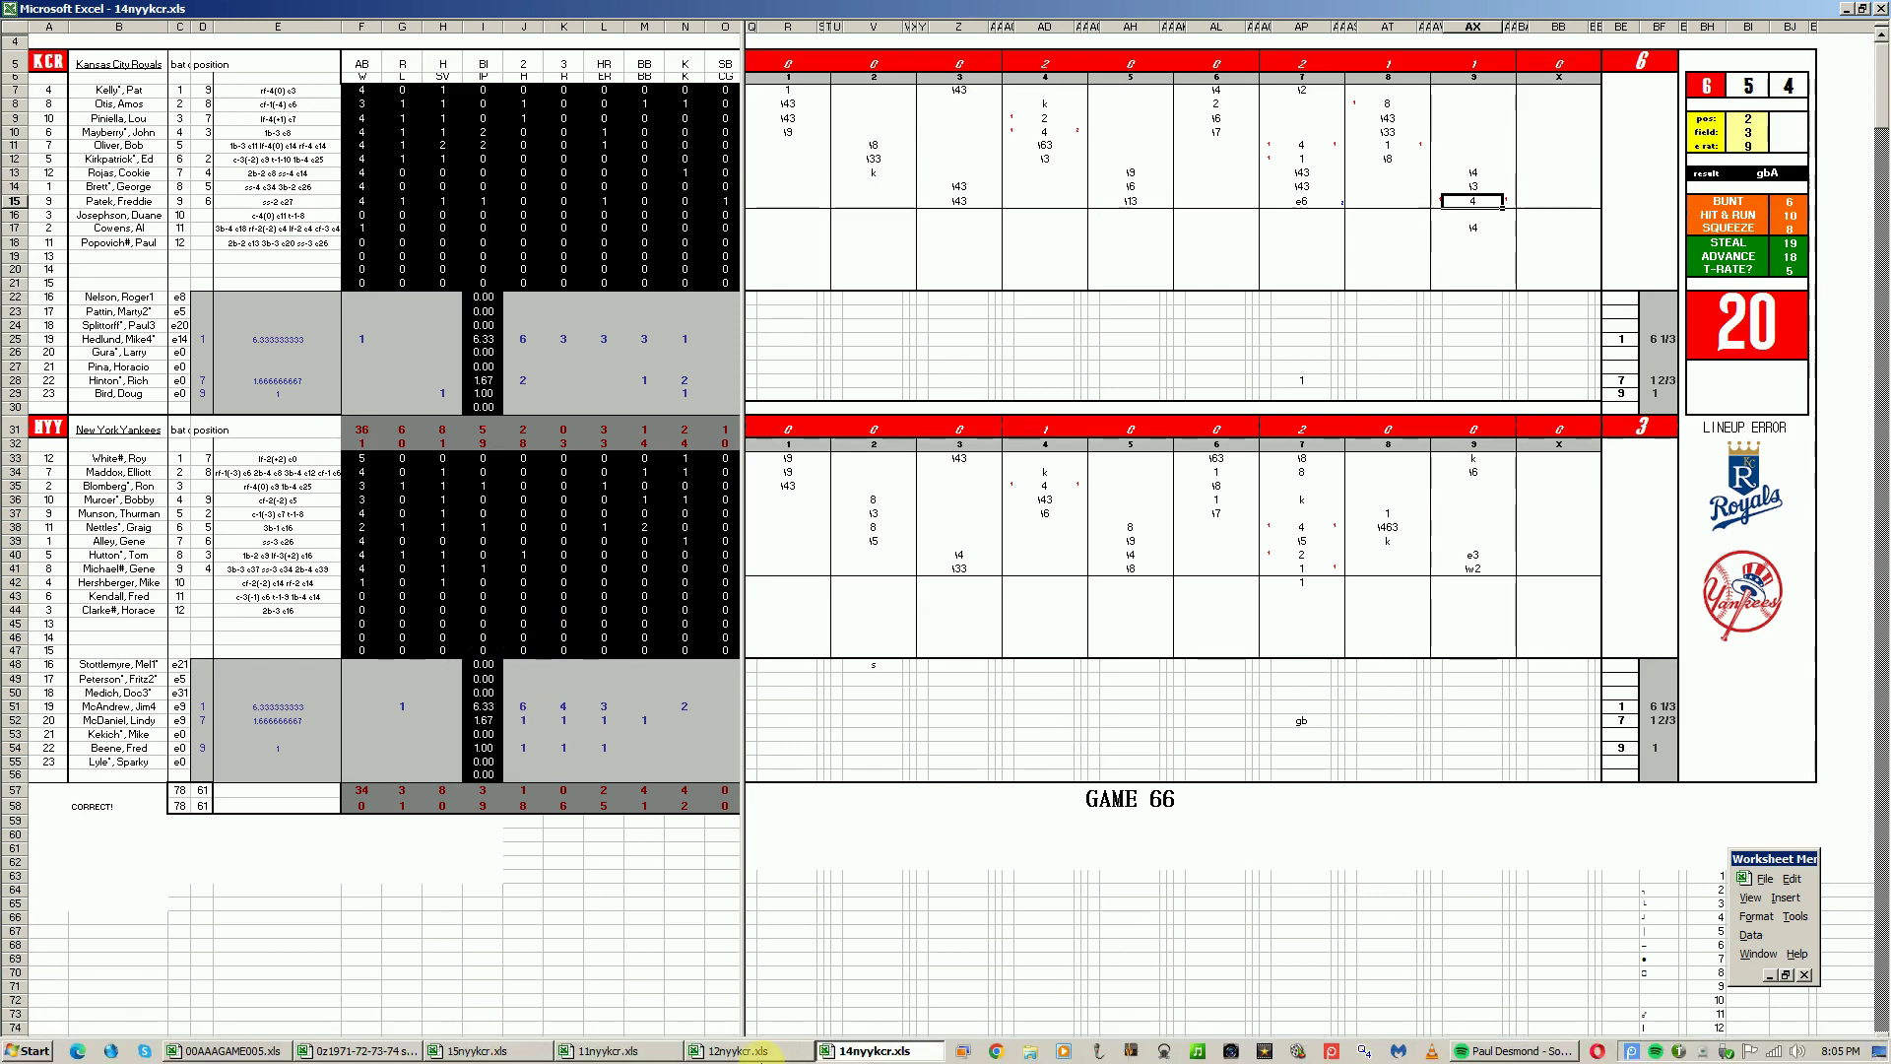
right_click(875, 1050)
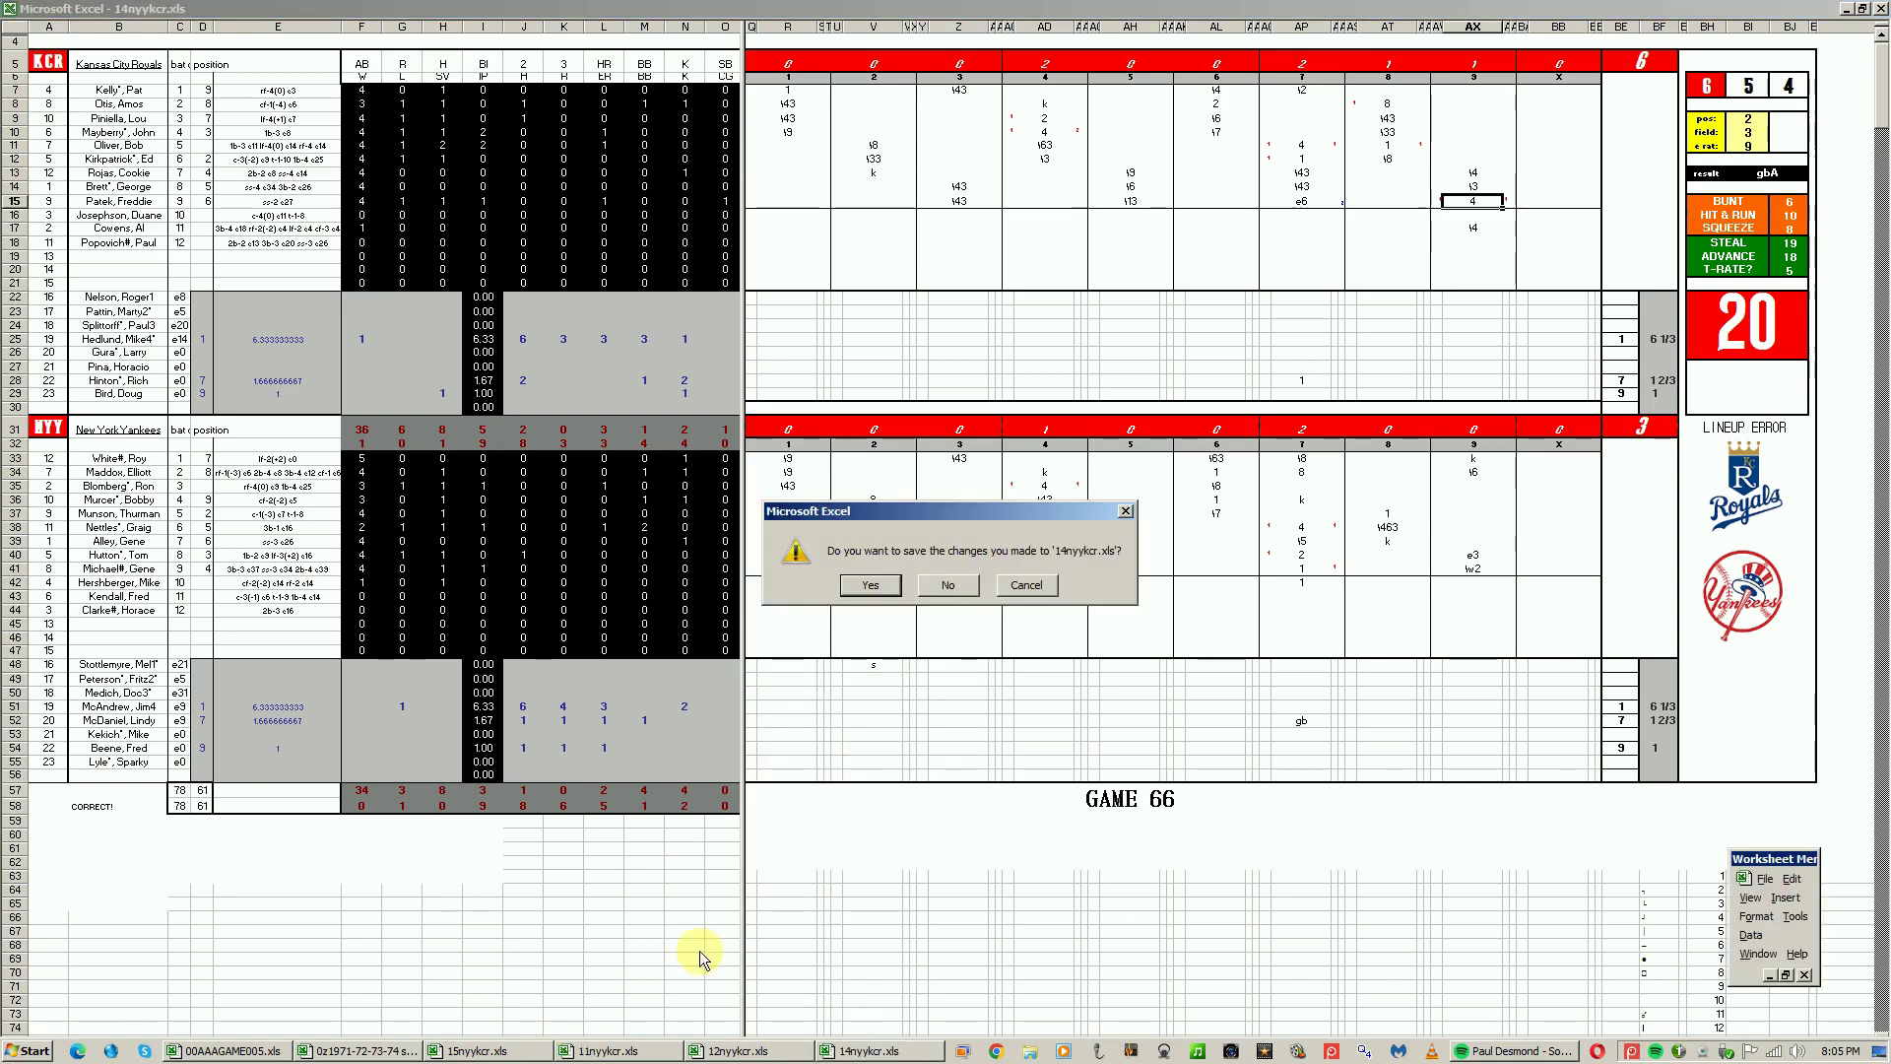
left_click(947, 585)
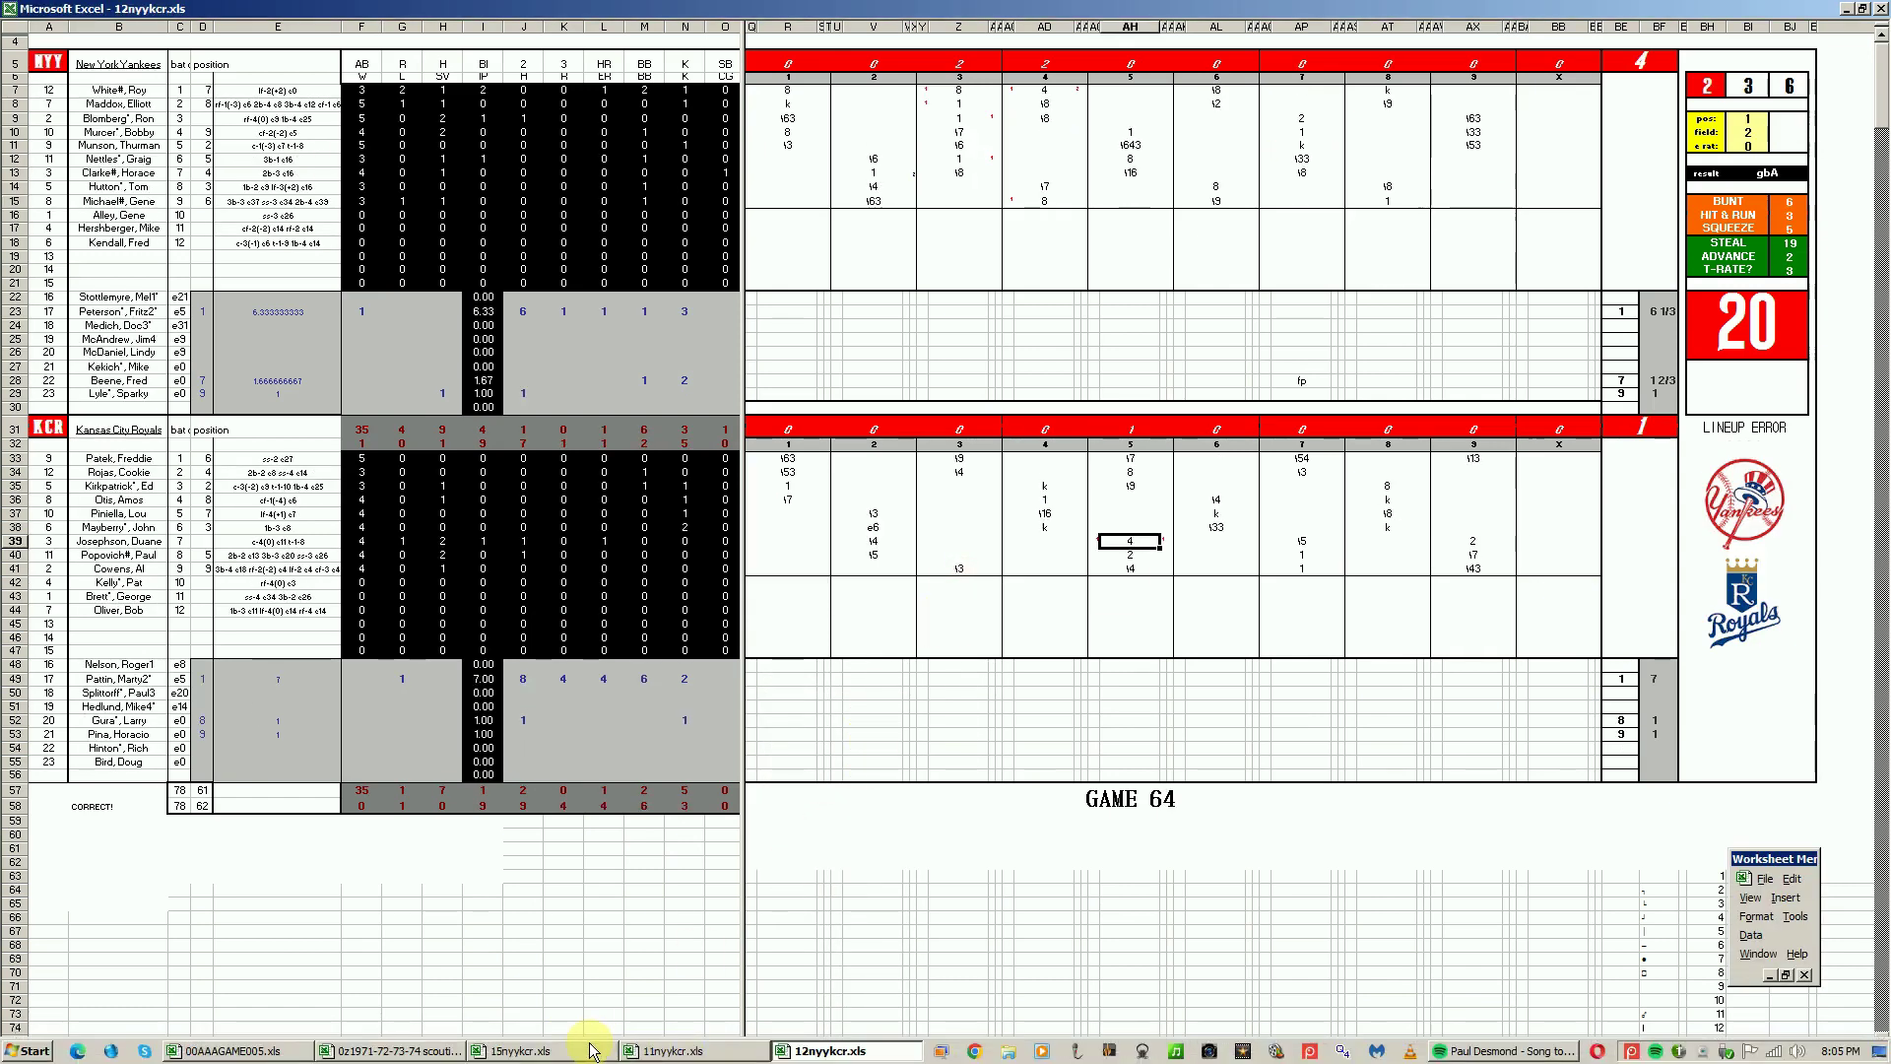
Switch to 15nyykcr.xls and check entries AD13, AL38 (e6), AL40 and AT10.
left_click(591, 1050)
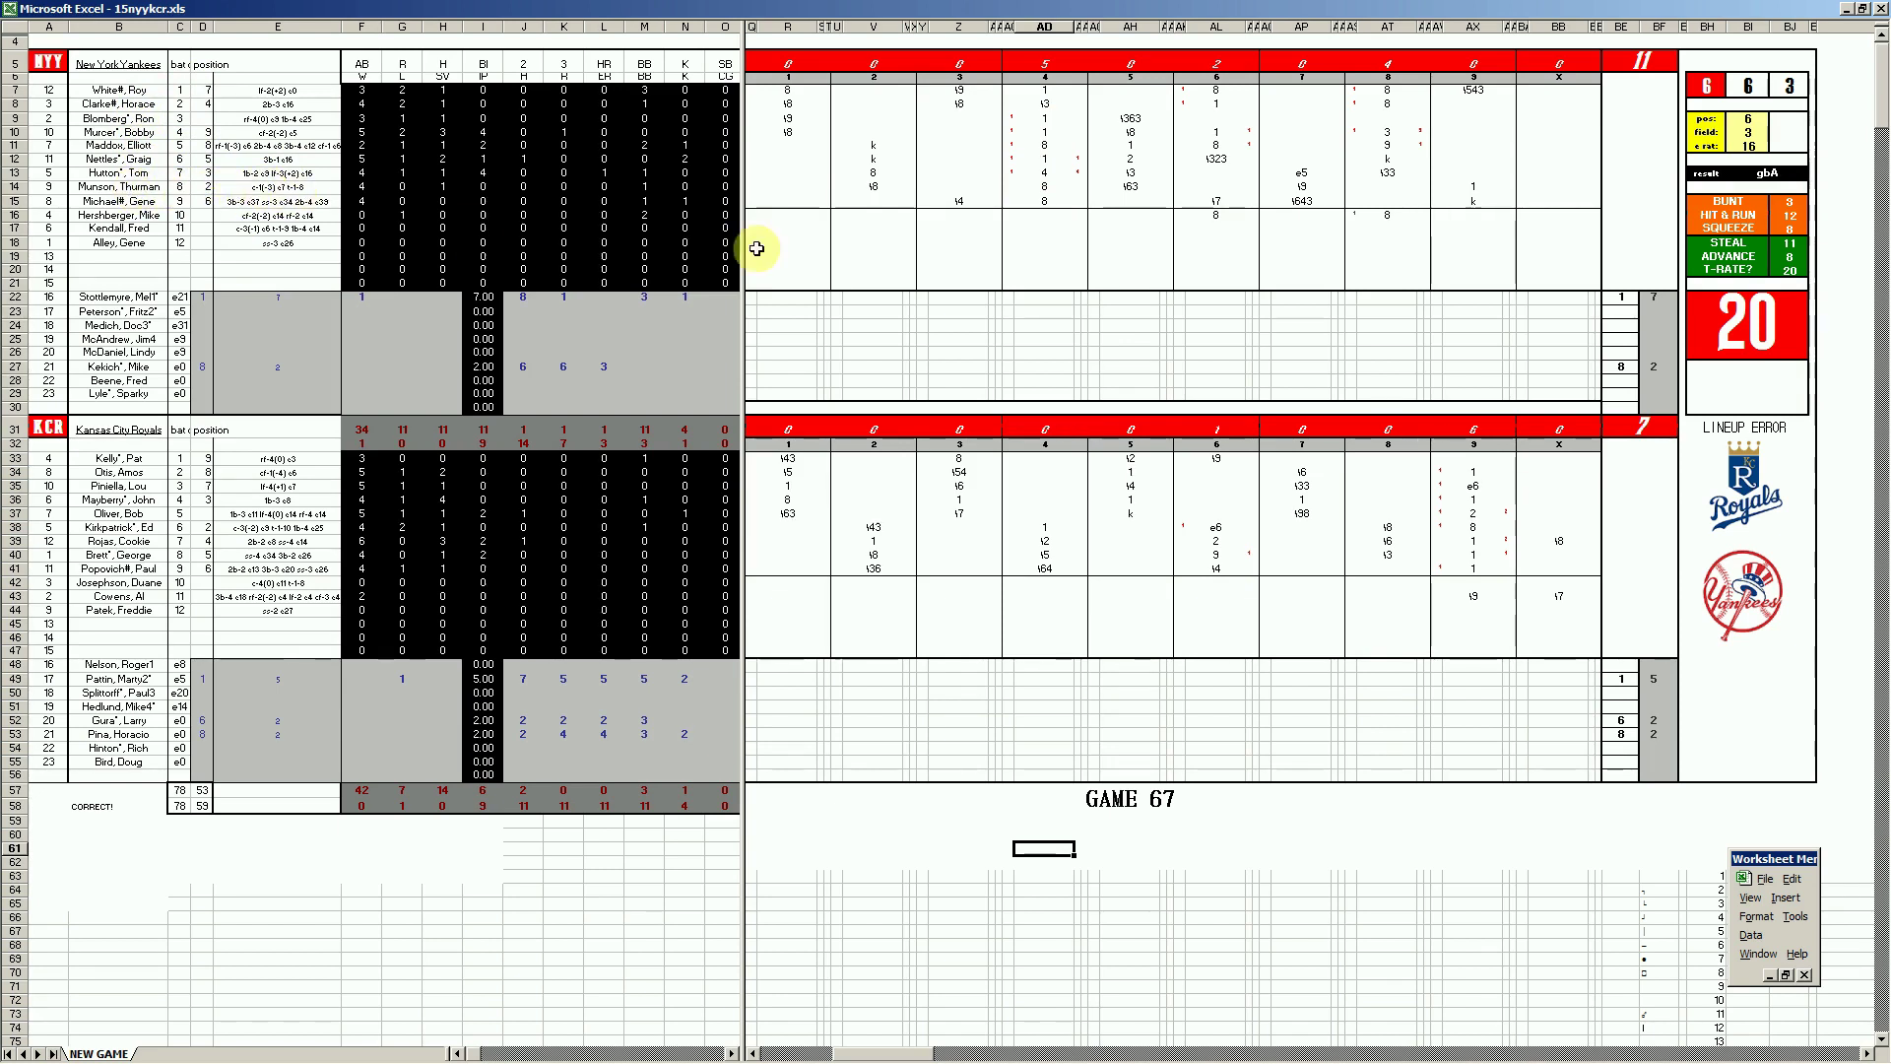
left_click(1048, 172)
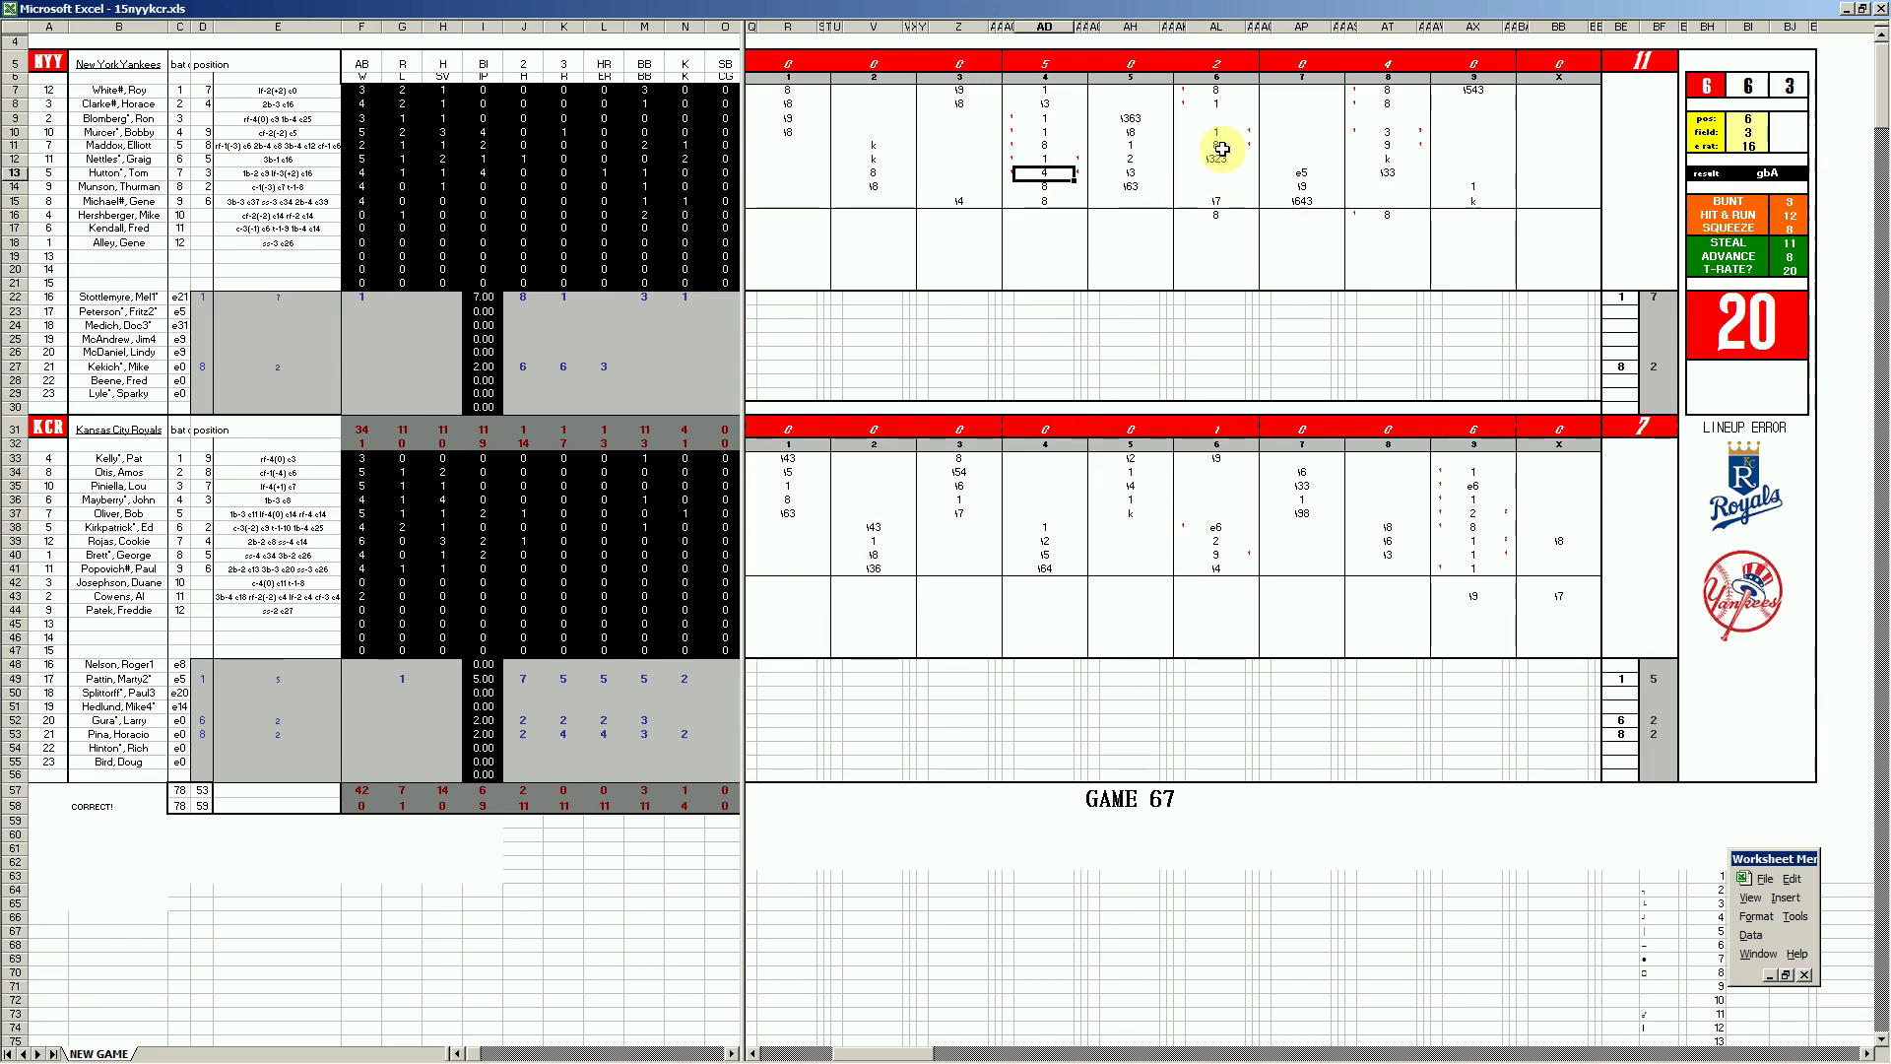
left_click(1217, 526)
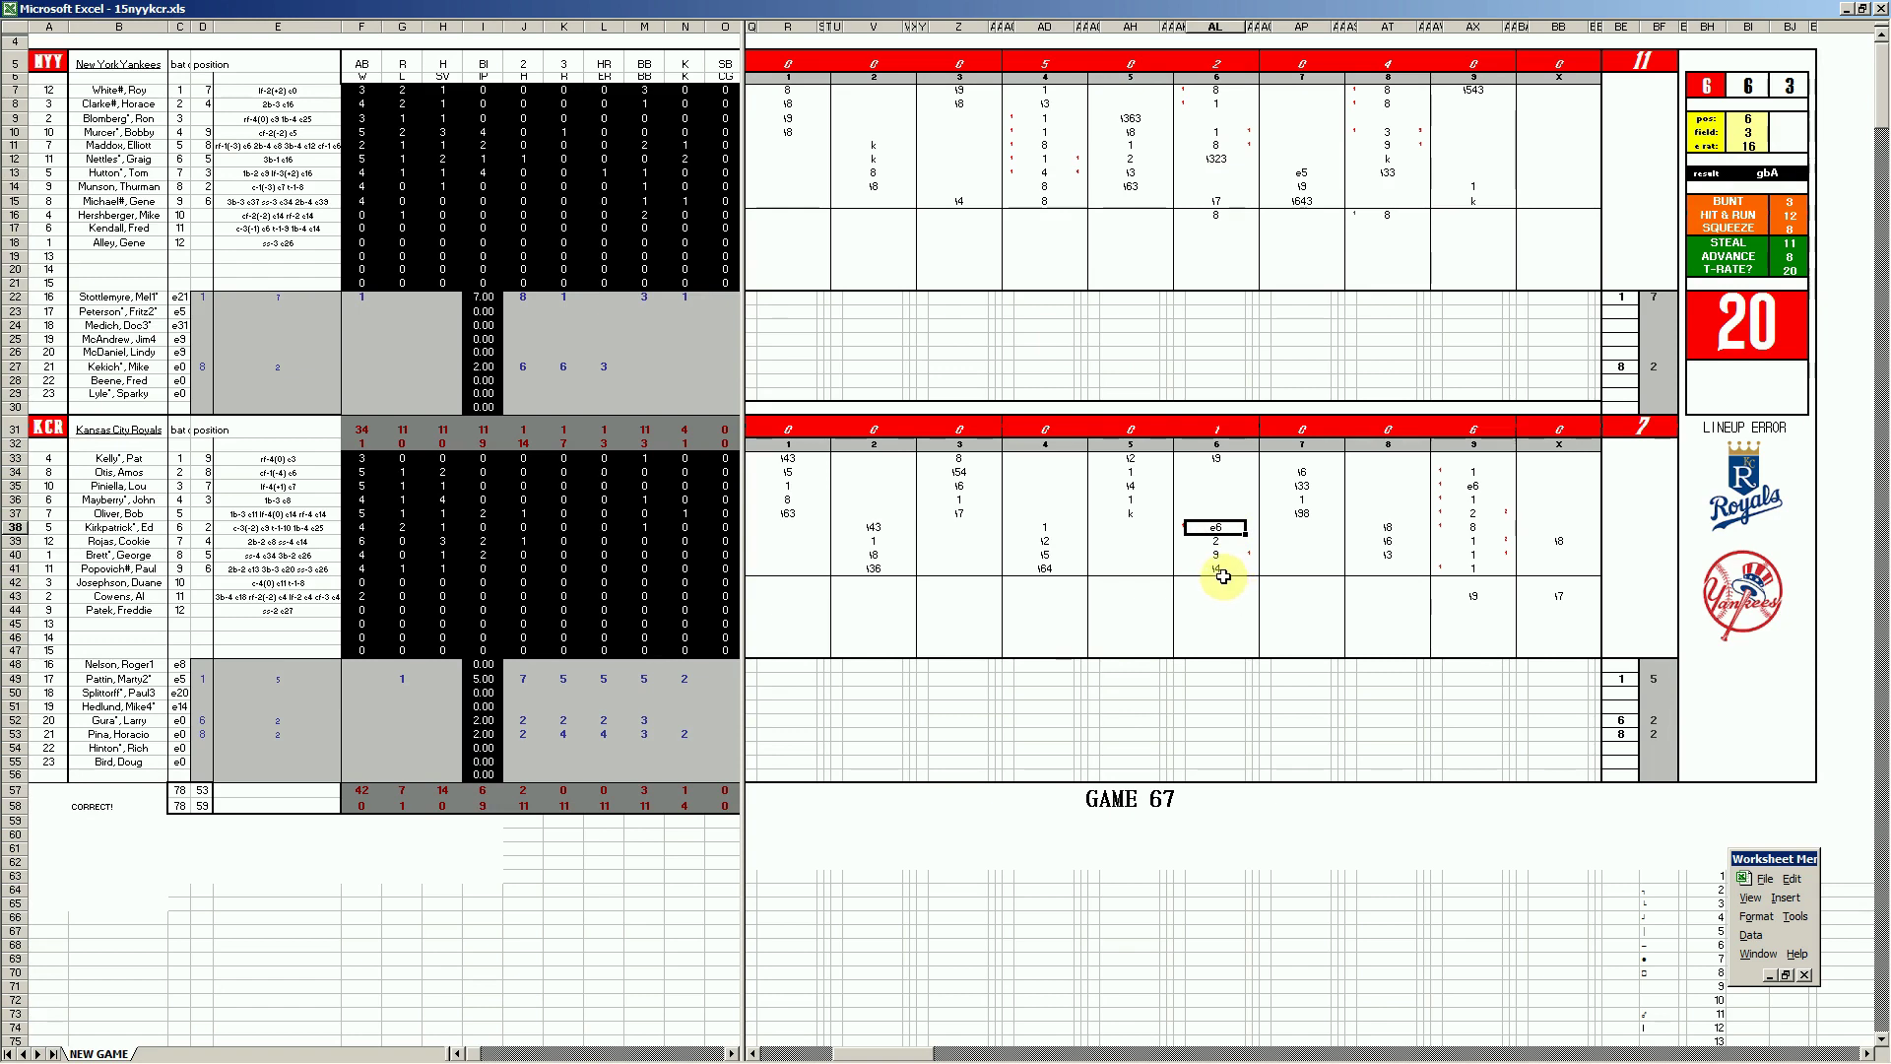
left_click(1224, 554)
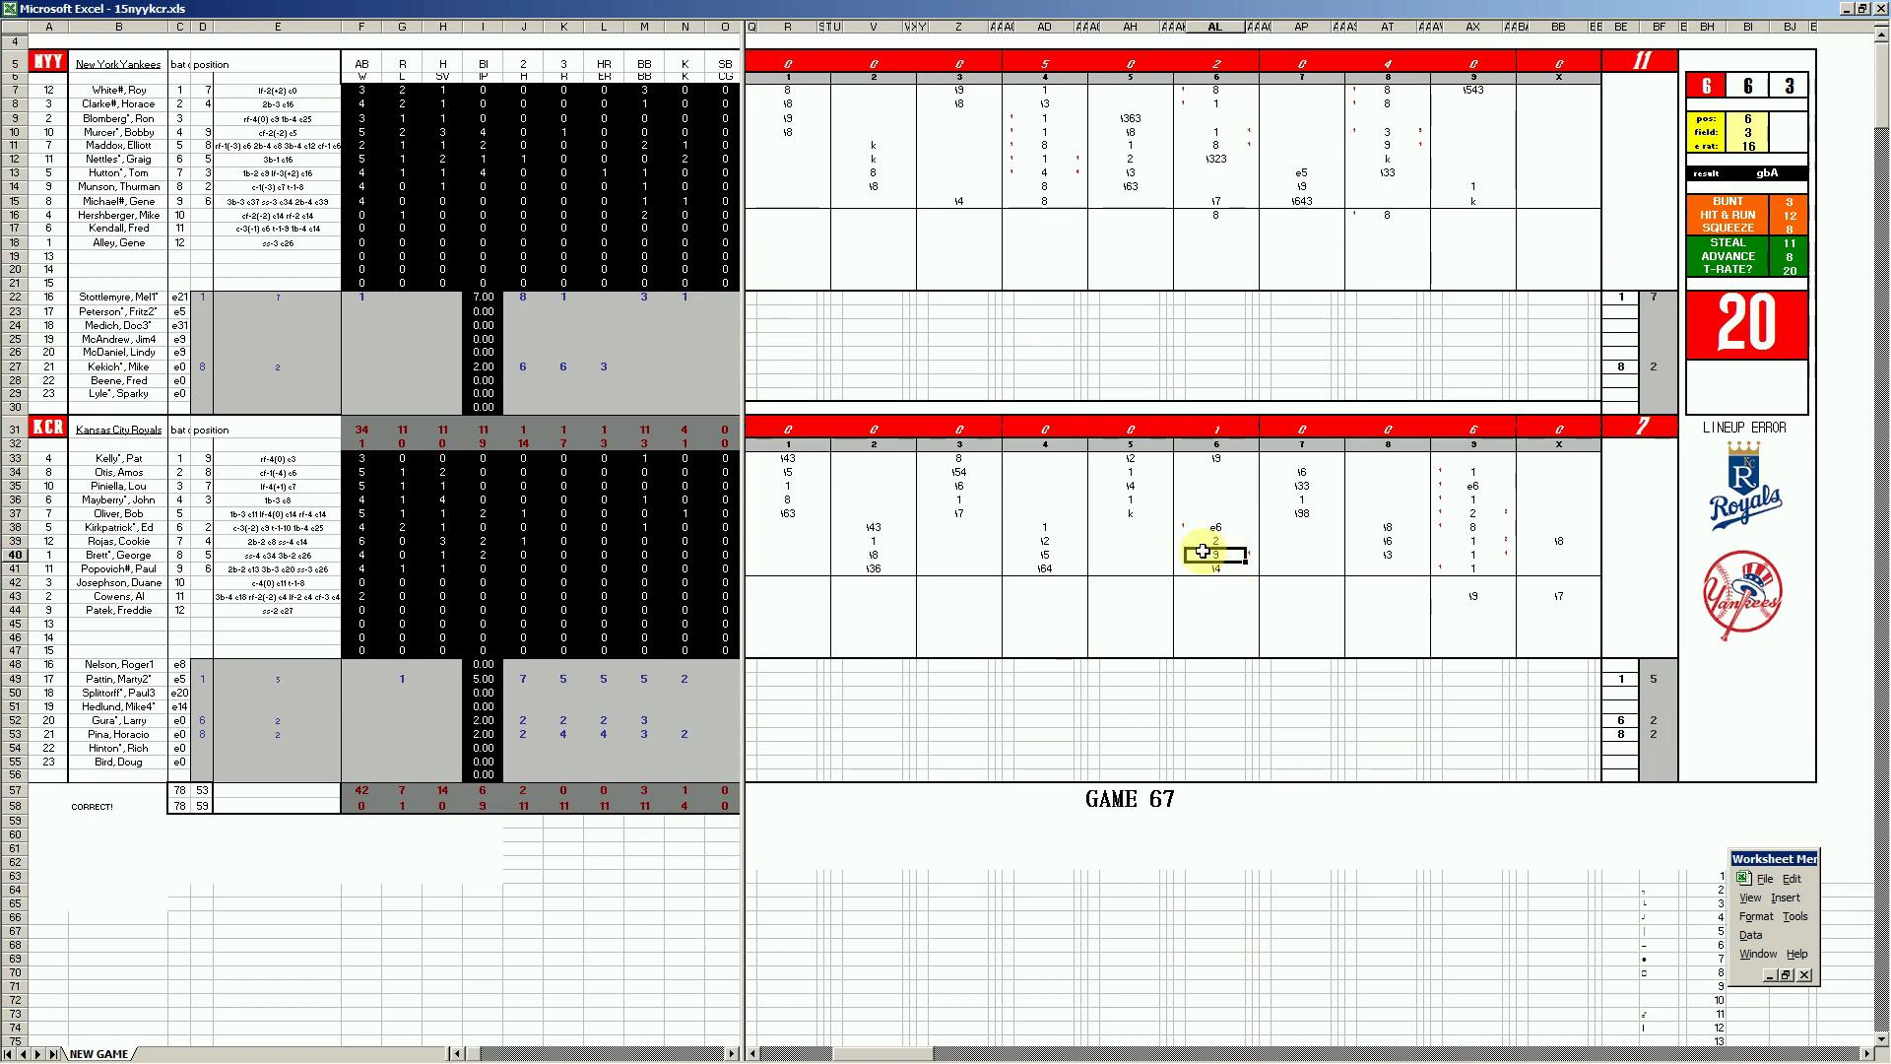
left_click(1388, 131)
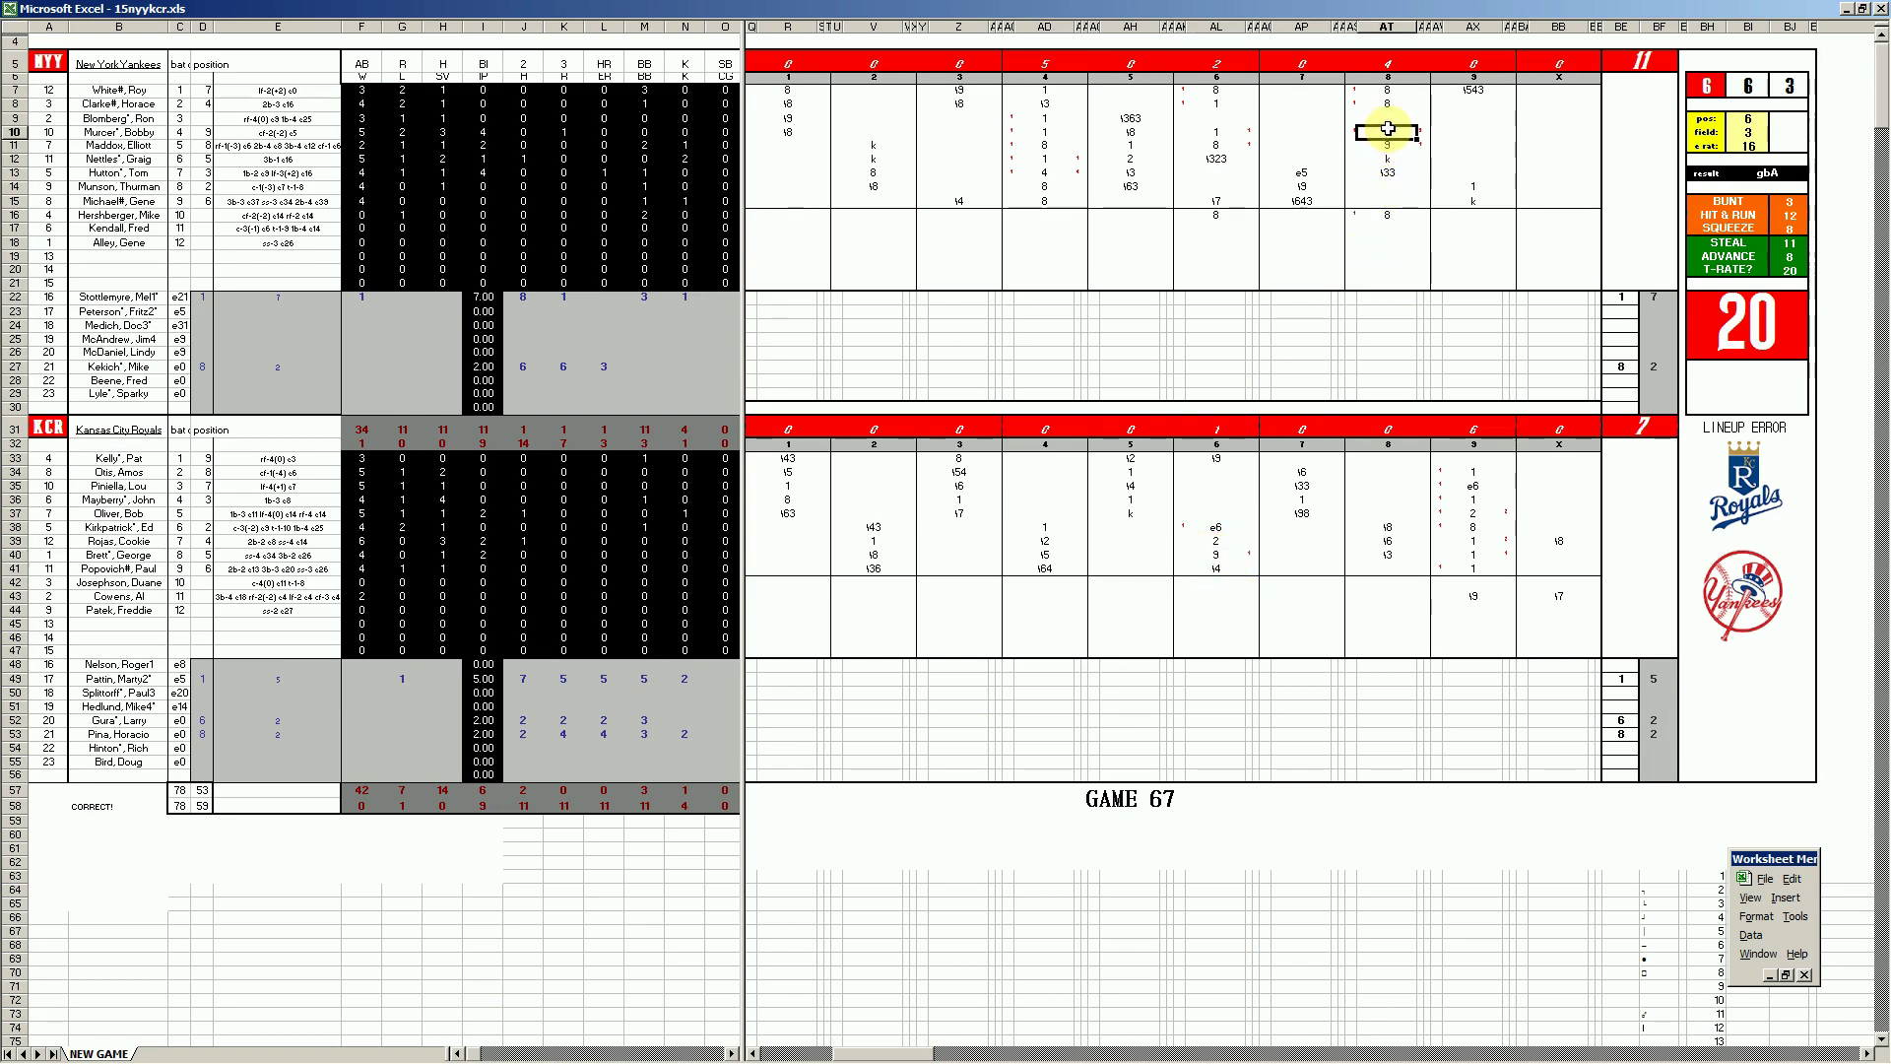